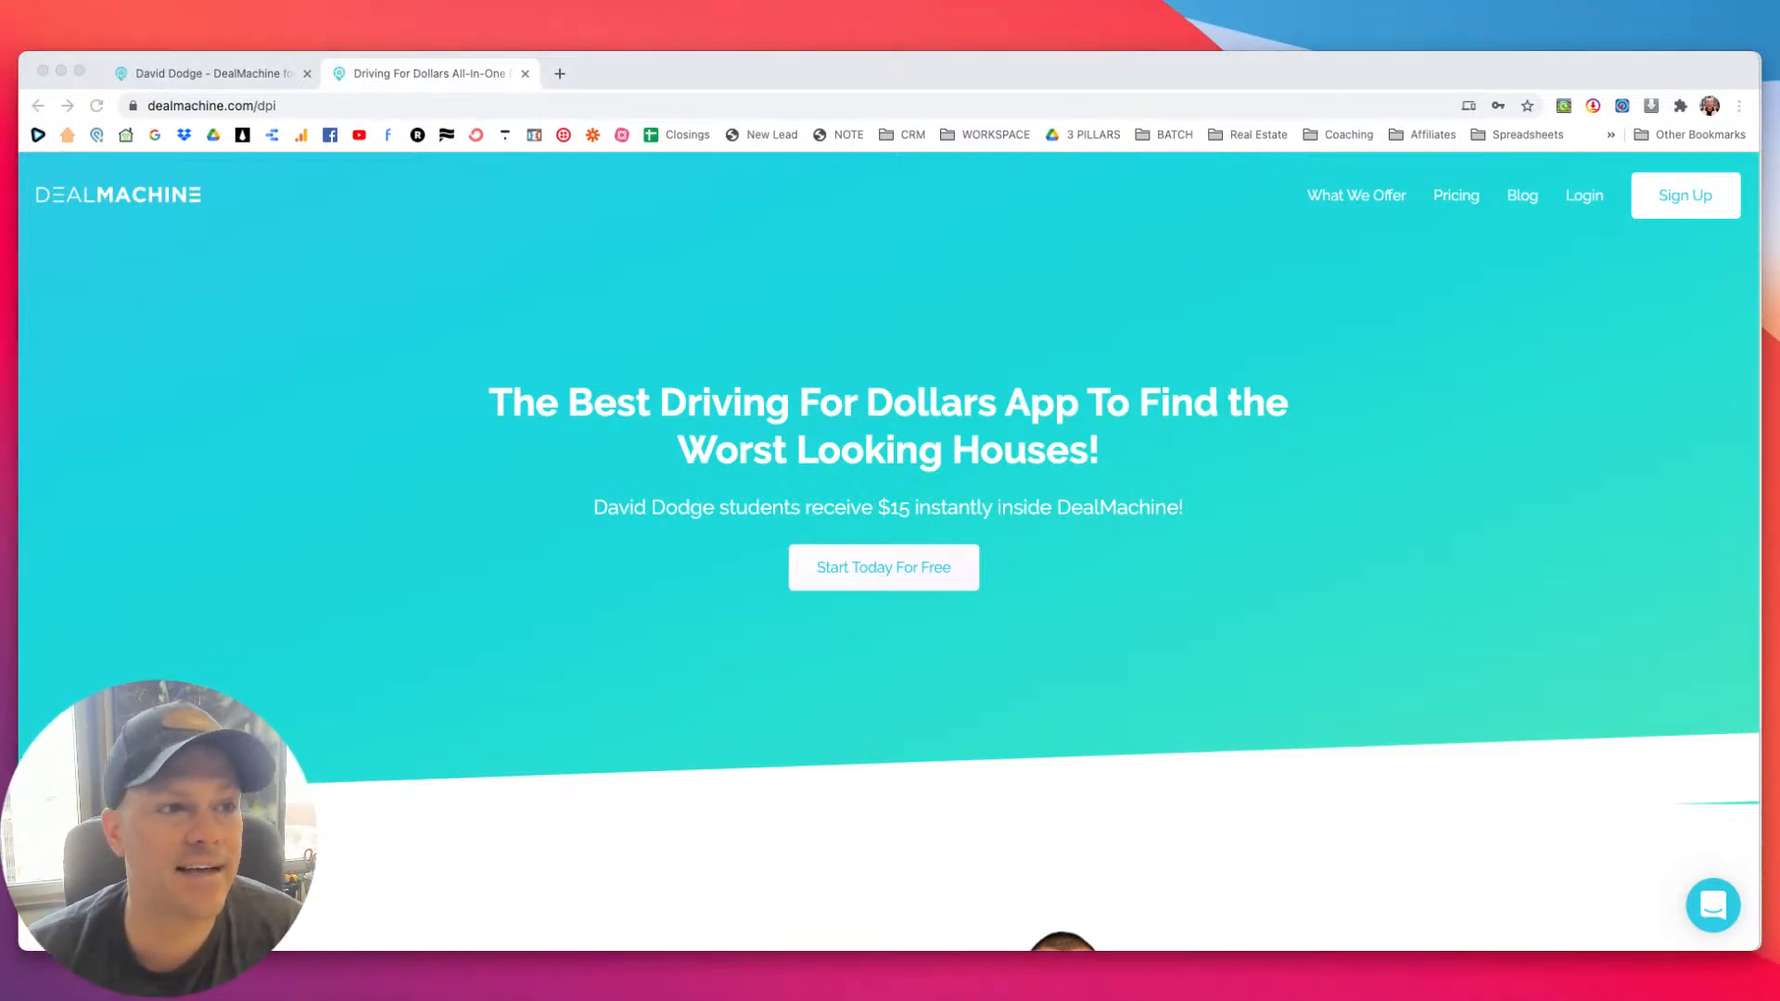
Switch to the DealMachine account dashboard and open the Lists page.
{"action": "left_click", "coordinate": [242, 73]}
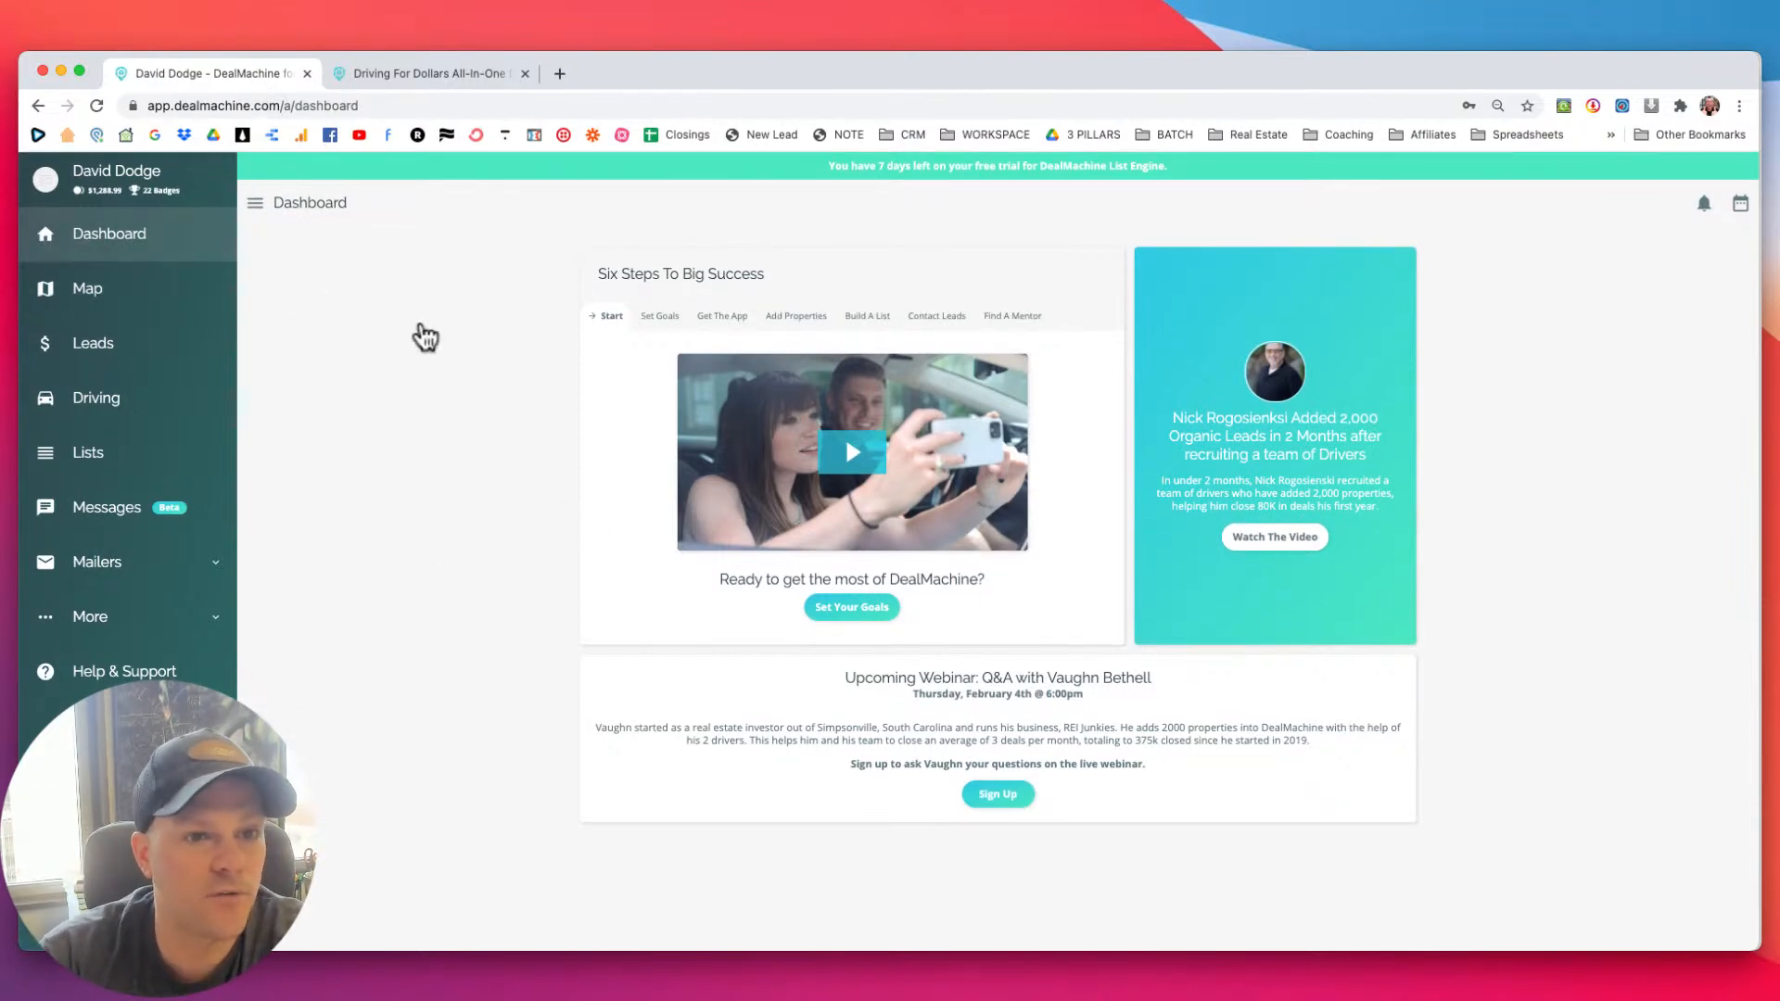
{"action": "scroll", "coordinate": [419, 325], "scroll_direction": "down", "scroll_amount": 1}
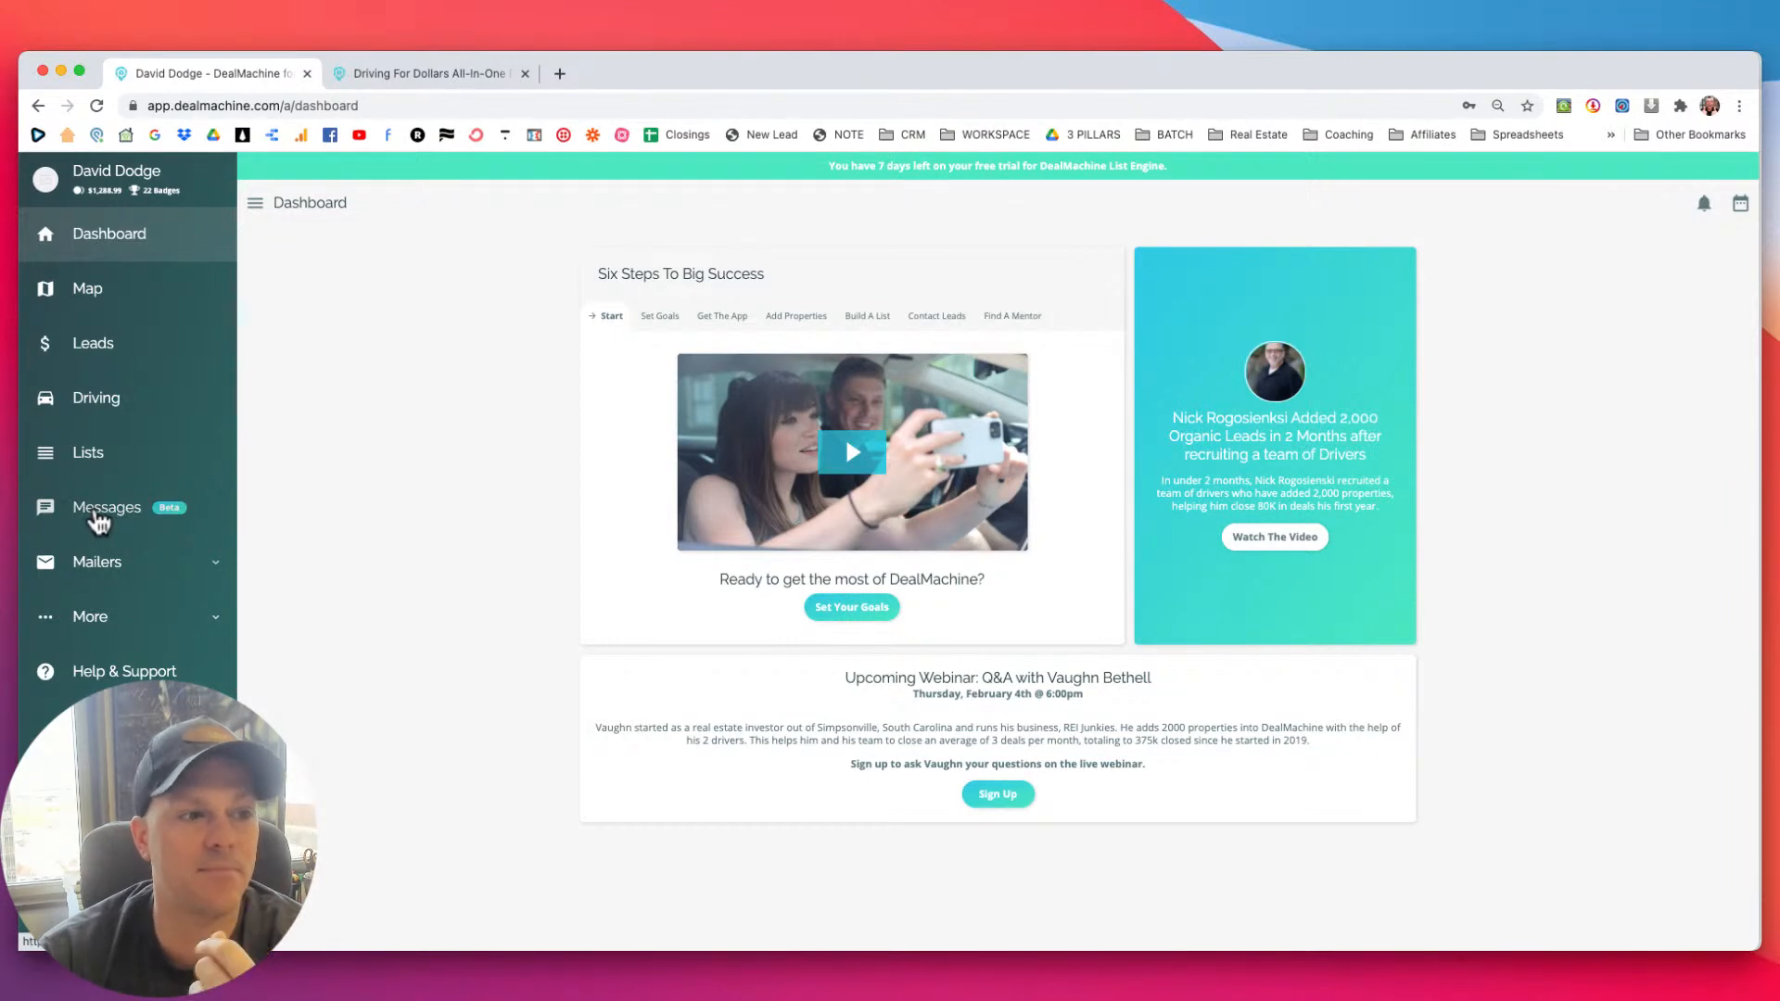
{"action": "left_click", "coordinate": [91, 461]}
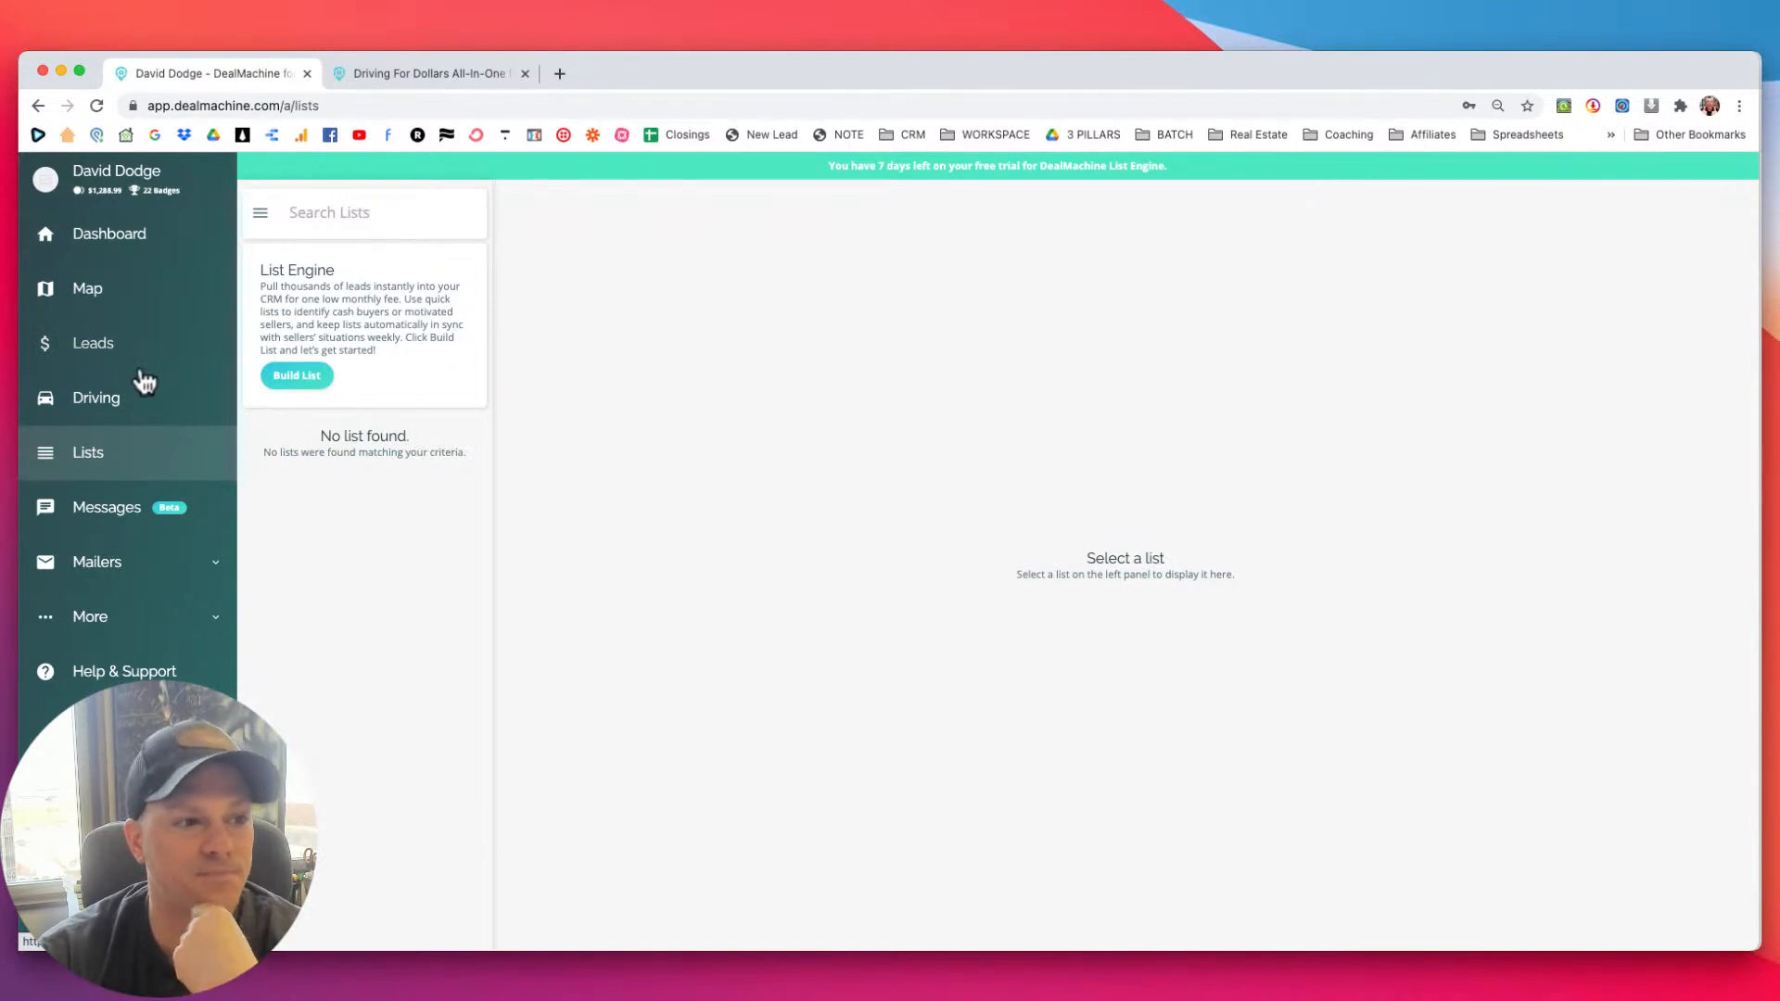
Open the existing mailer signature for editing.
{"action": "left_click", "coordinate": [108, 570]}
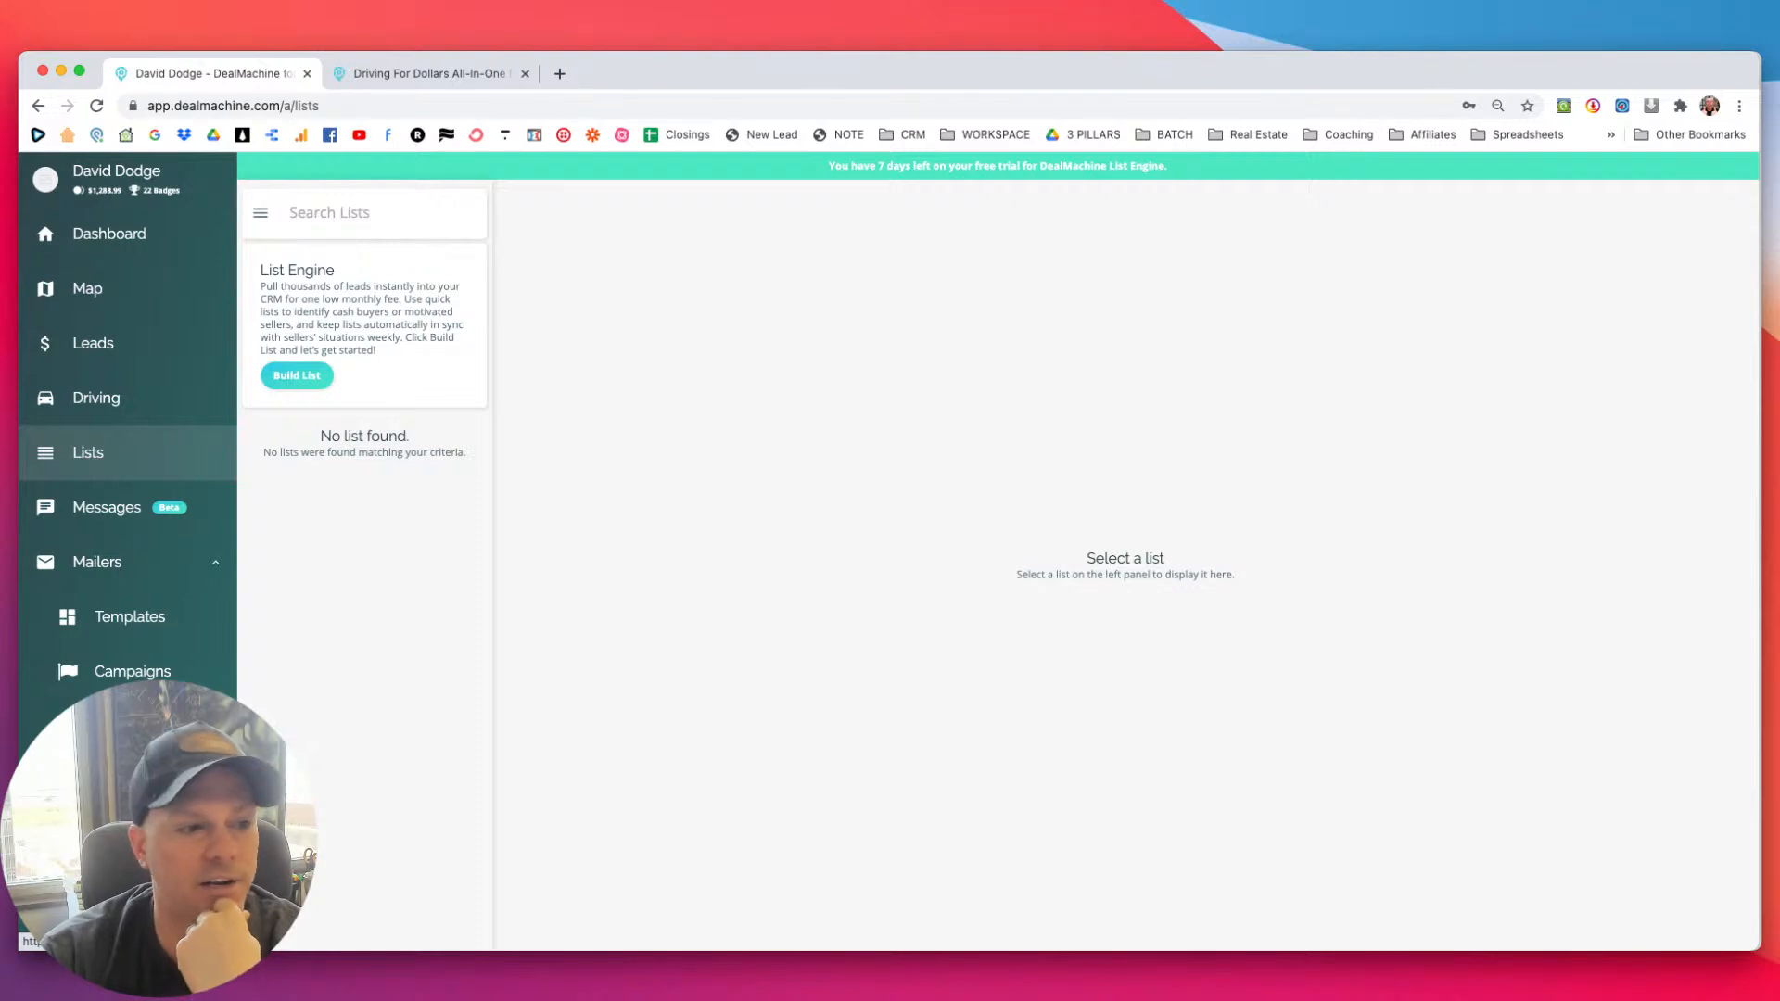
{"action": "left_click", "coordinate": [132, 726]}
{"action": "left_click", "coordinate": [1005, 278]}
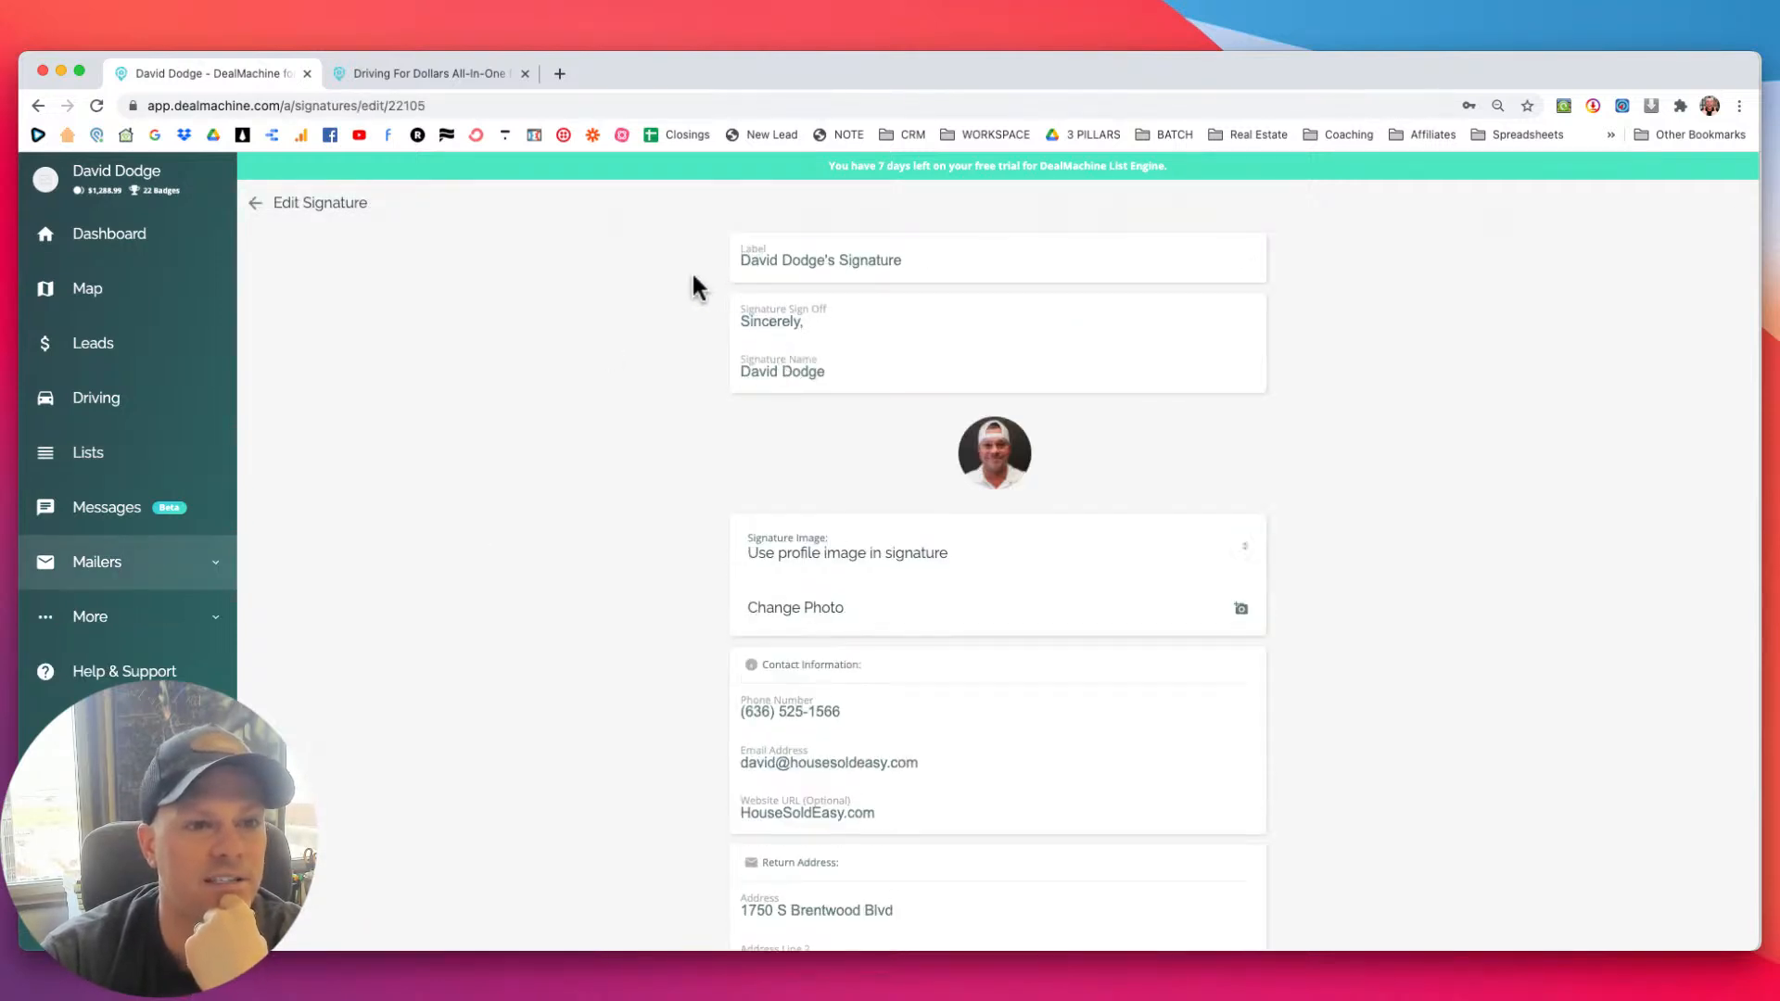
Review the signature's sign-off, photo setting, contact information, return address and disclosure field.
{"action": "scroll", "coordinate": [701, 282], "scroll_direction": "down", "scroll_amount": 1}
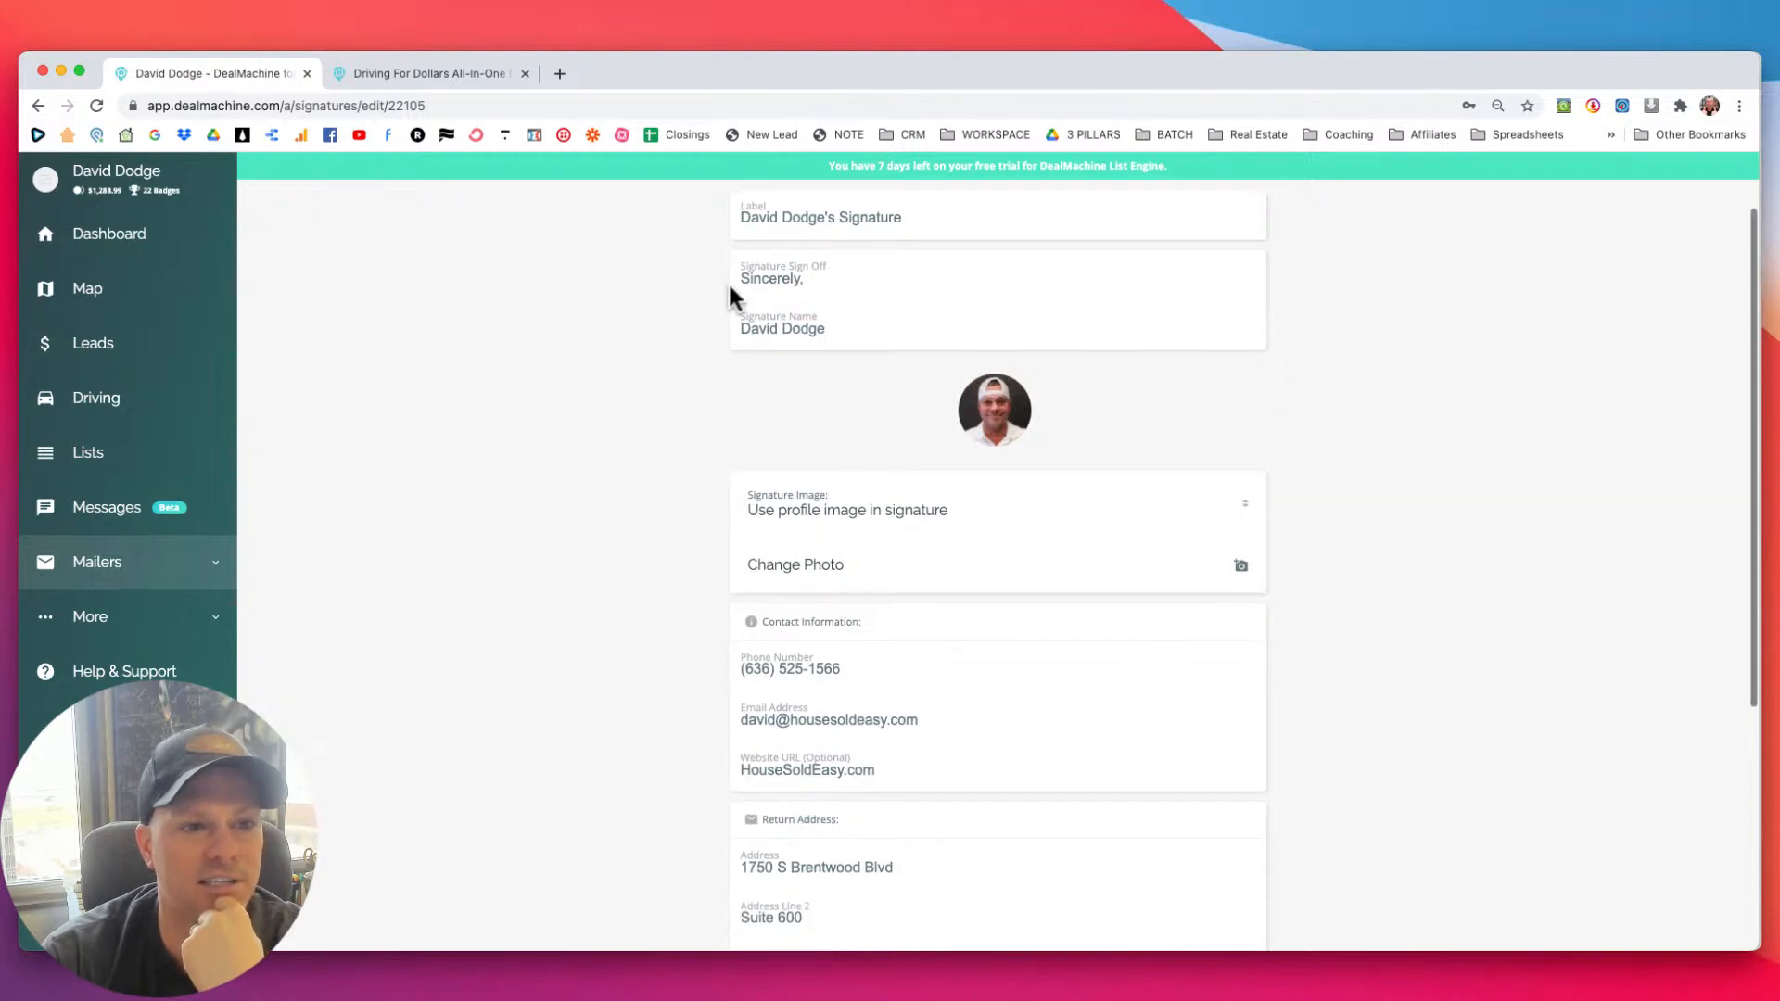
{"action": "scroll", "coordinate": [716, 329], "scroll_direction": "down", "scroll_amount": 1}
{"action": "scroll", "coordinate": [851, 335], "scroll_direction": "down", "scroll_amount": 1}
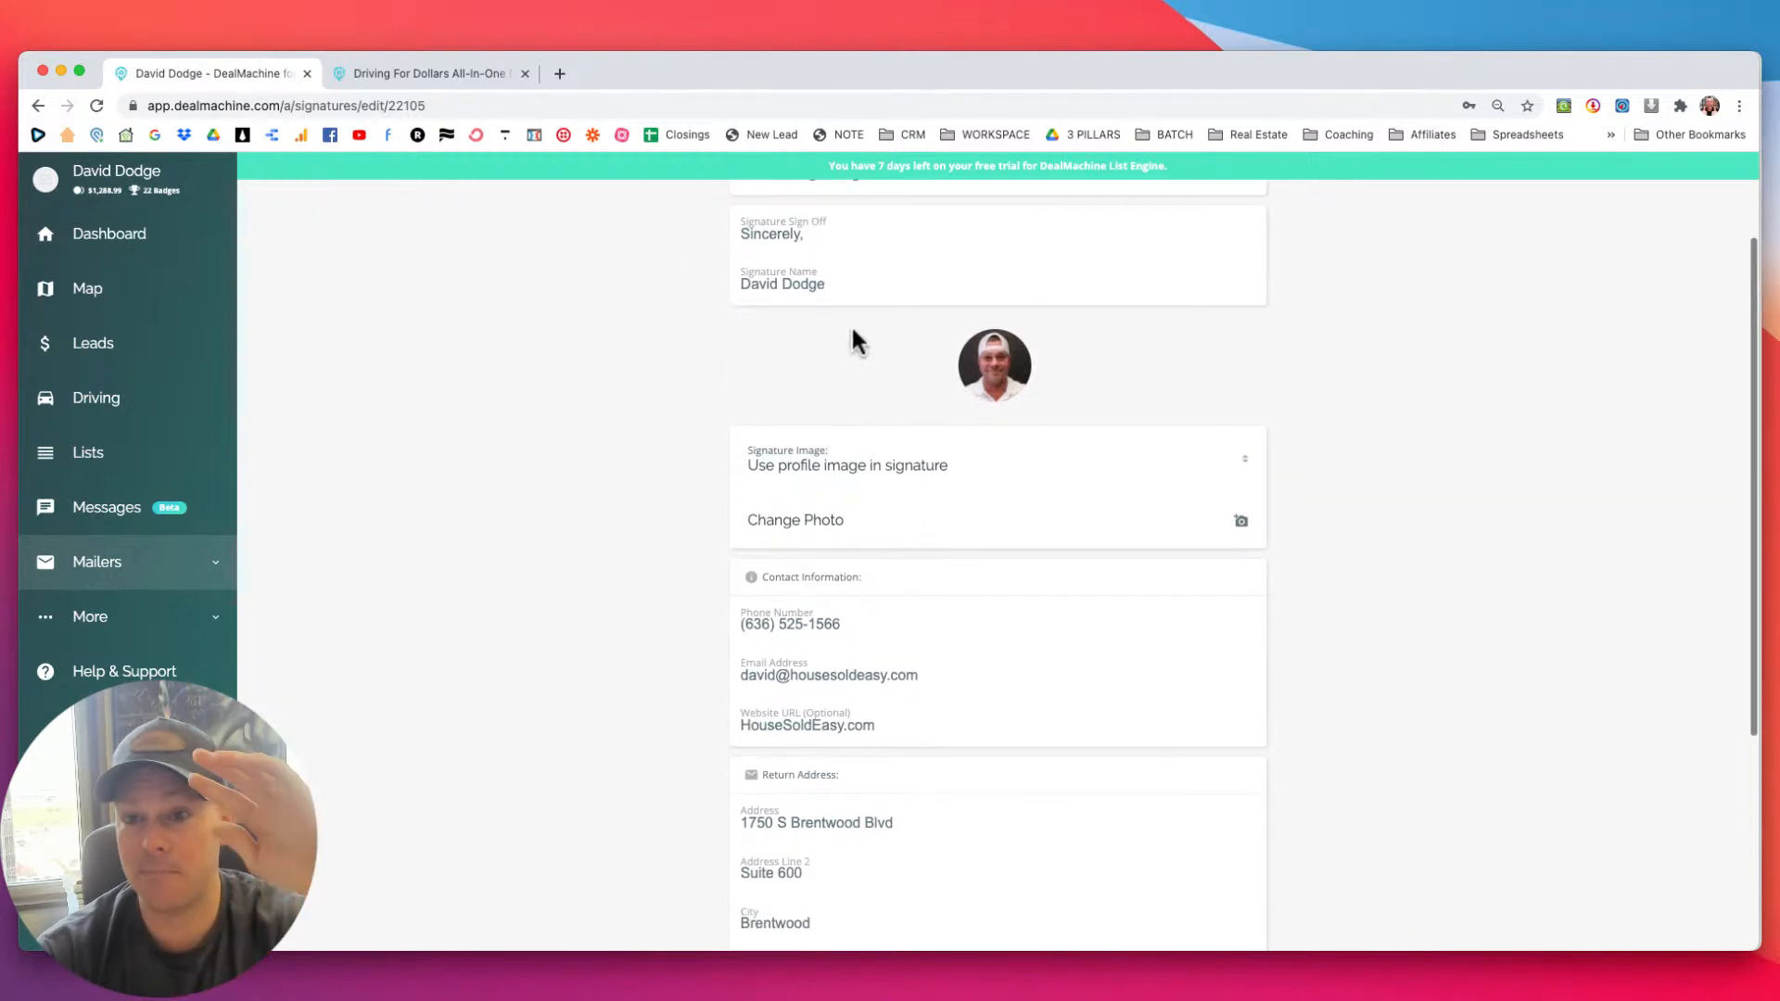
{"action": "scroll", "coordinate": [990, 369], "scroll_direction": "up", "scroll_amount": 1}
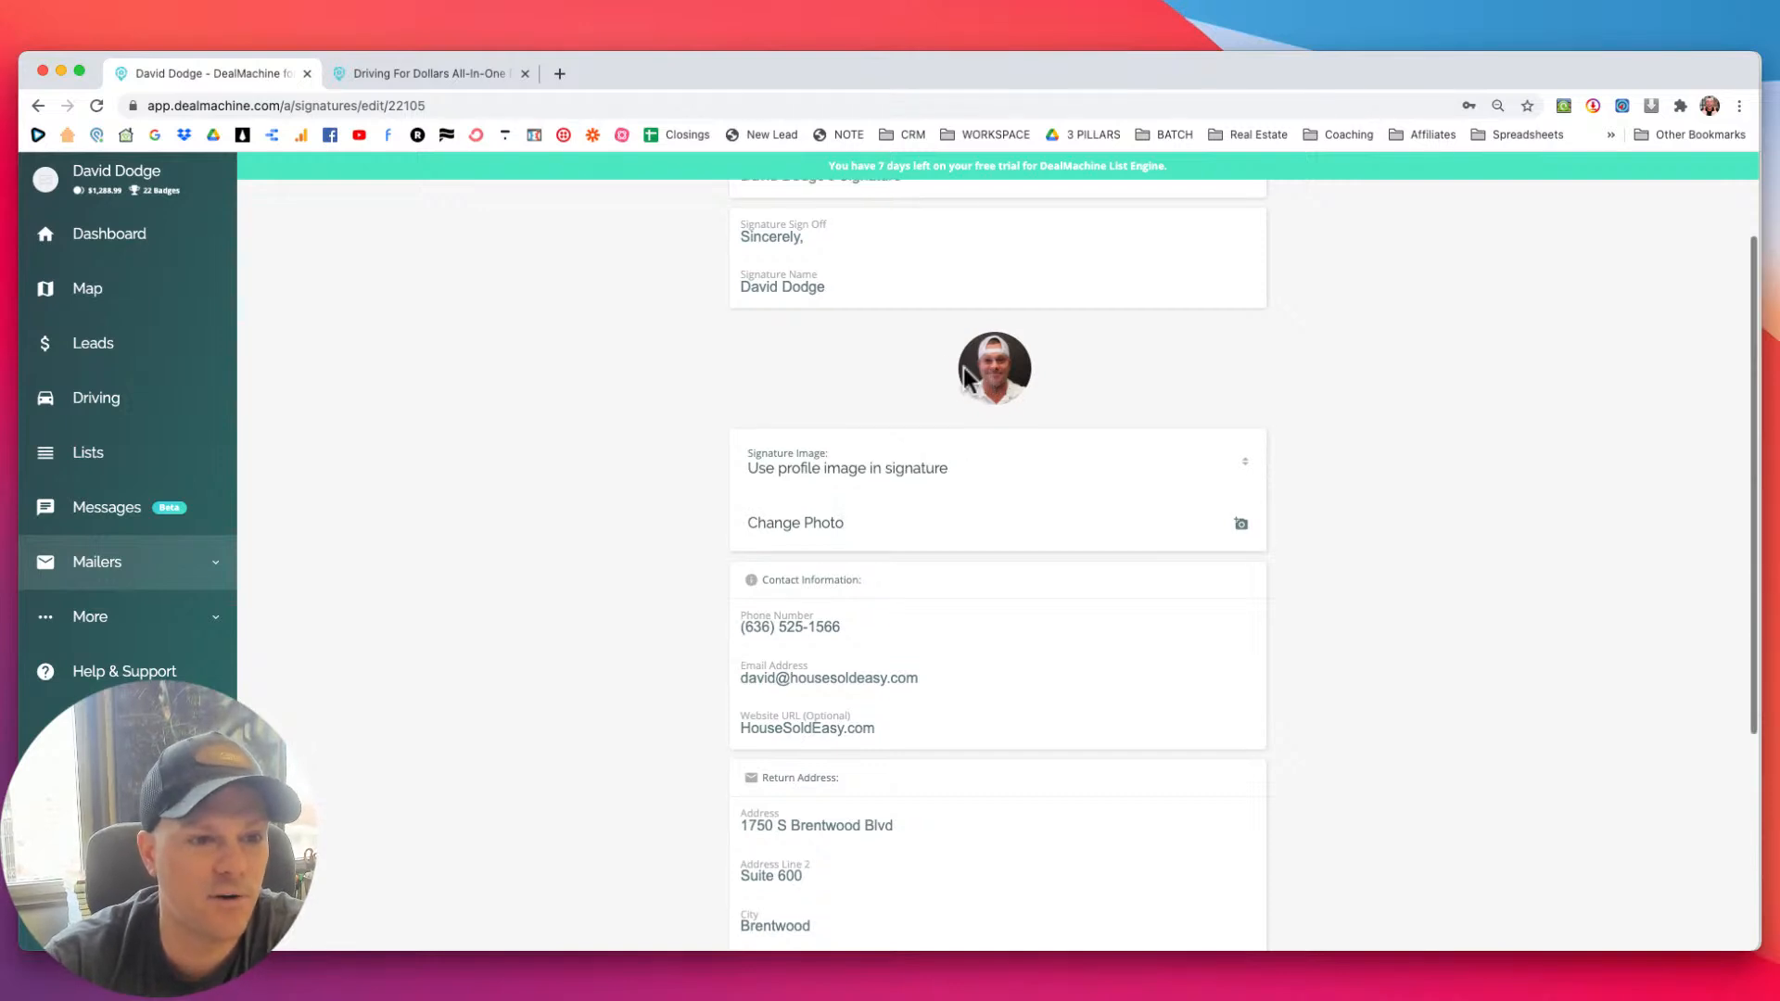
{"action": "scroll", "coordinate": [779, 524], "scroll_direction": "down", "scroll_amount": 3}
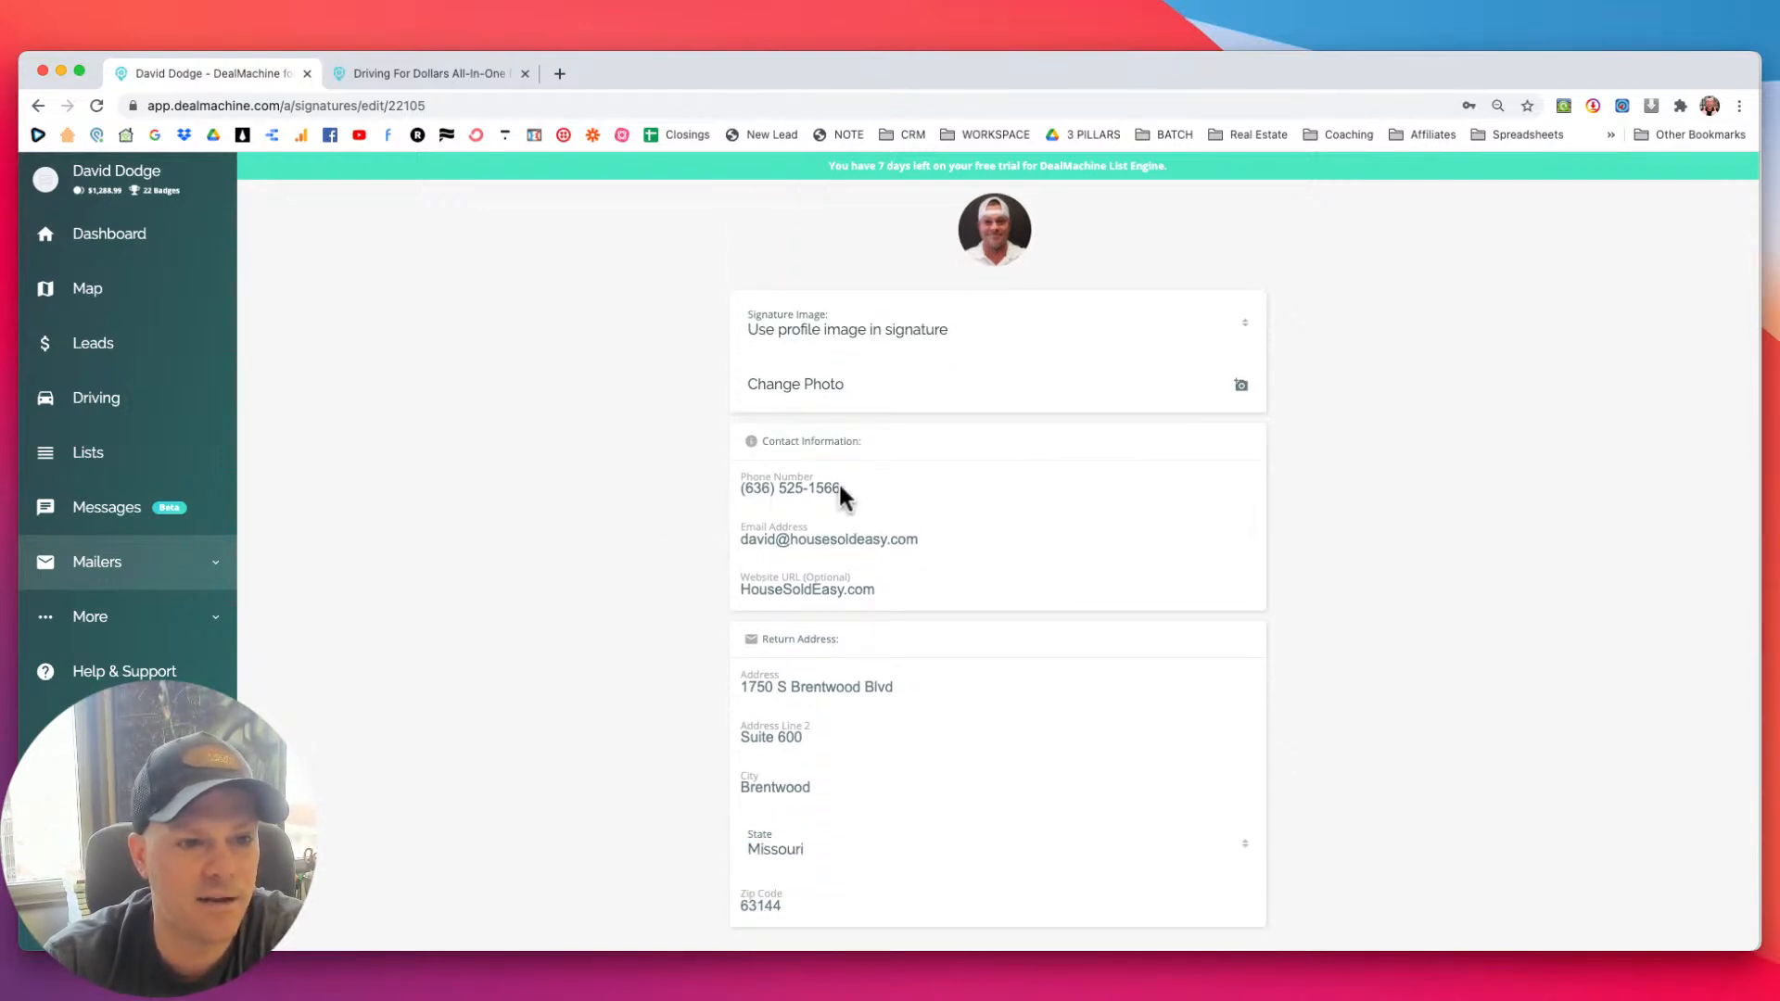
{"action": "scroll", "coordinate": [704, 523], "scroll_direction": "down", "scroll_amount": 3}
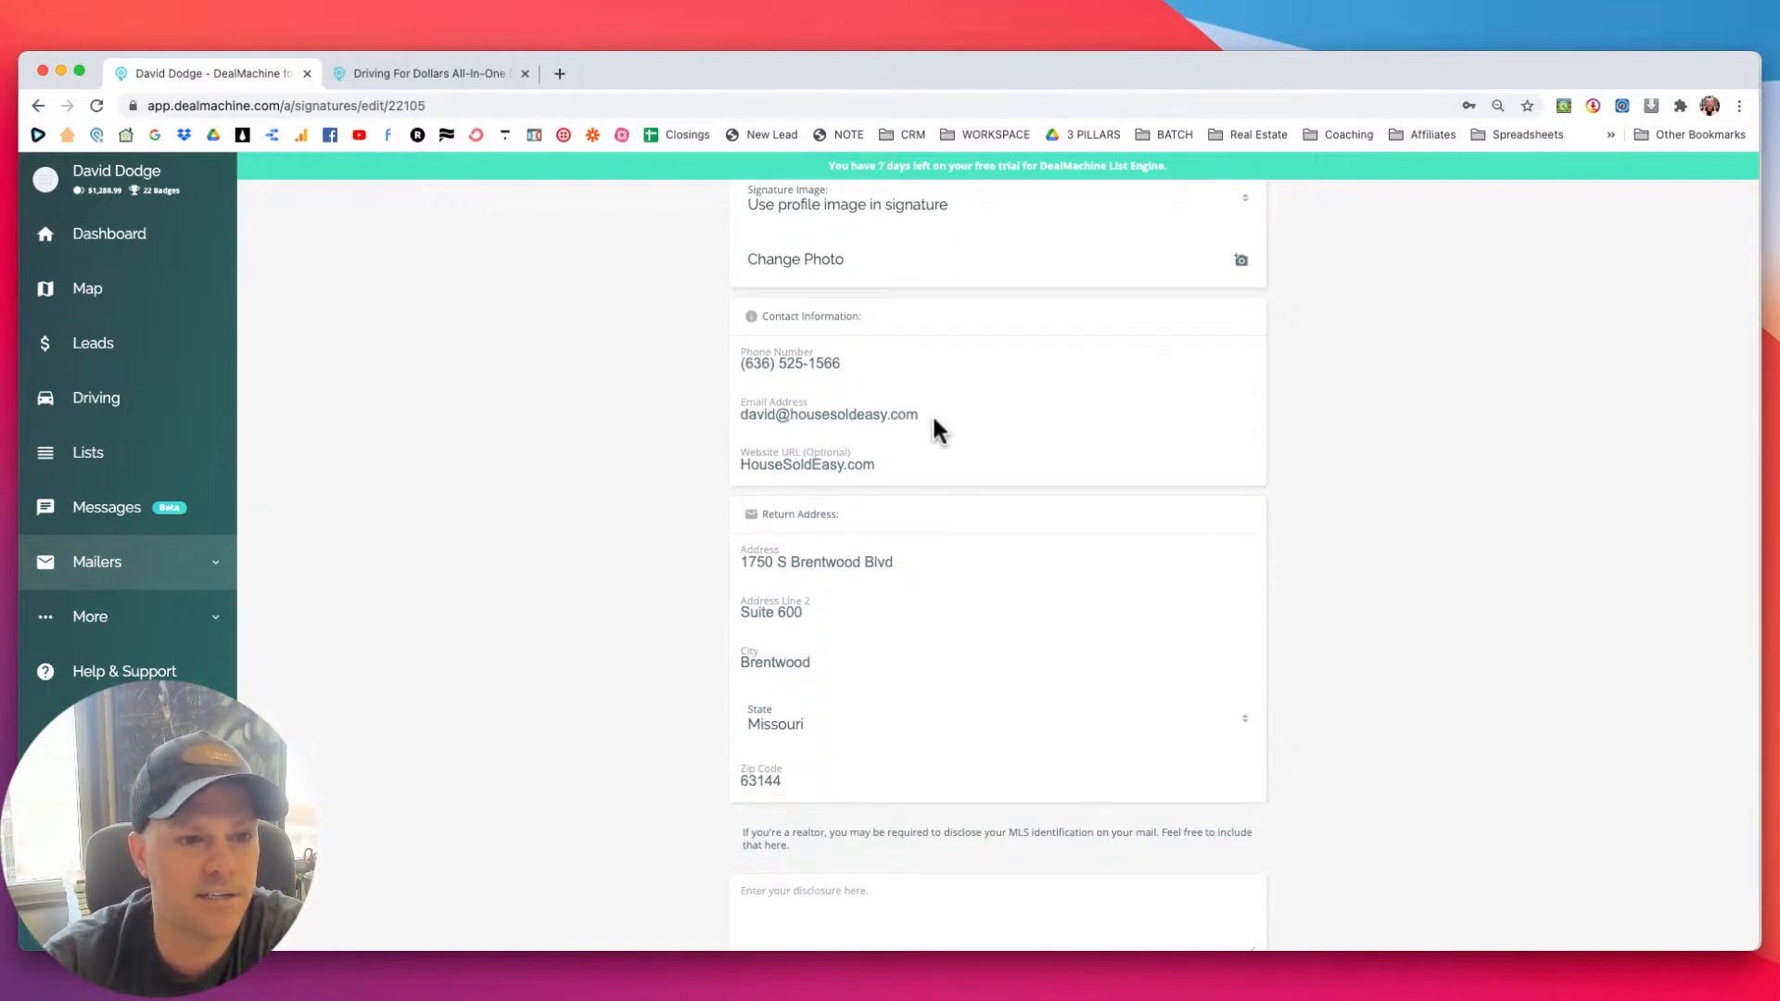
{"action": "scroll", "coordinate": [631, 475], "scroll_direction": "down", "scroll_amount": 2}
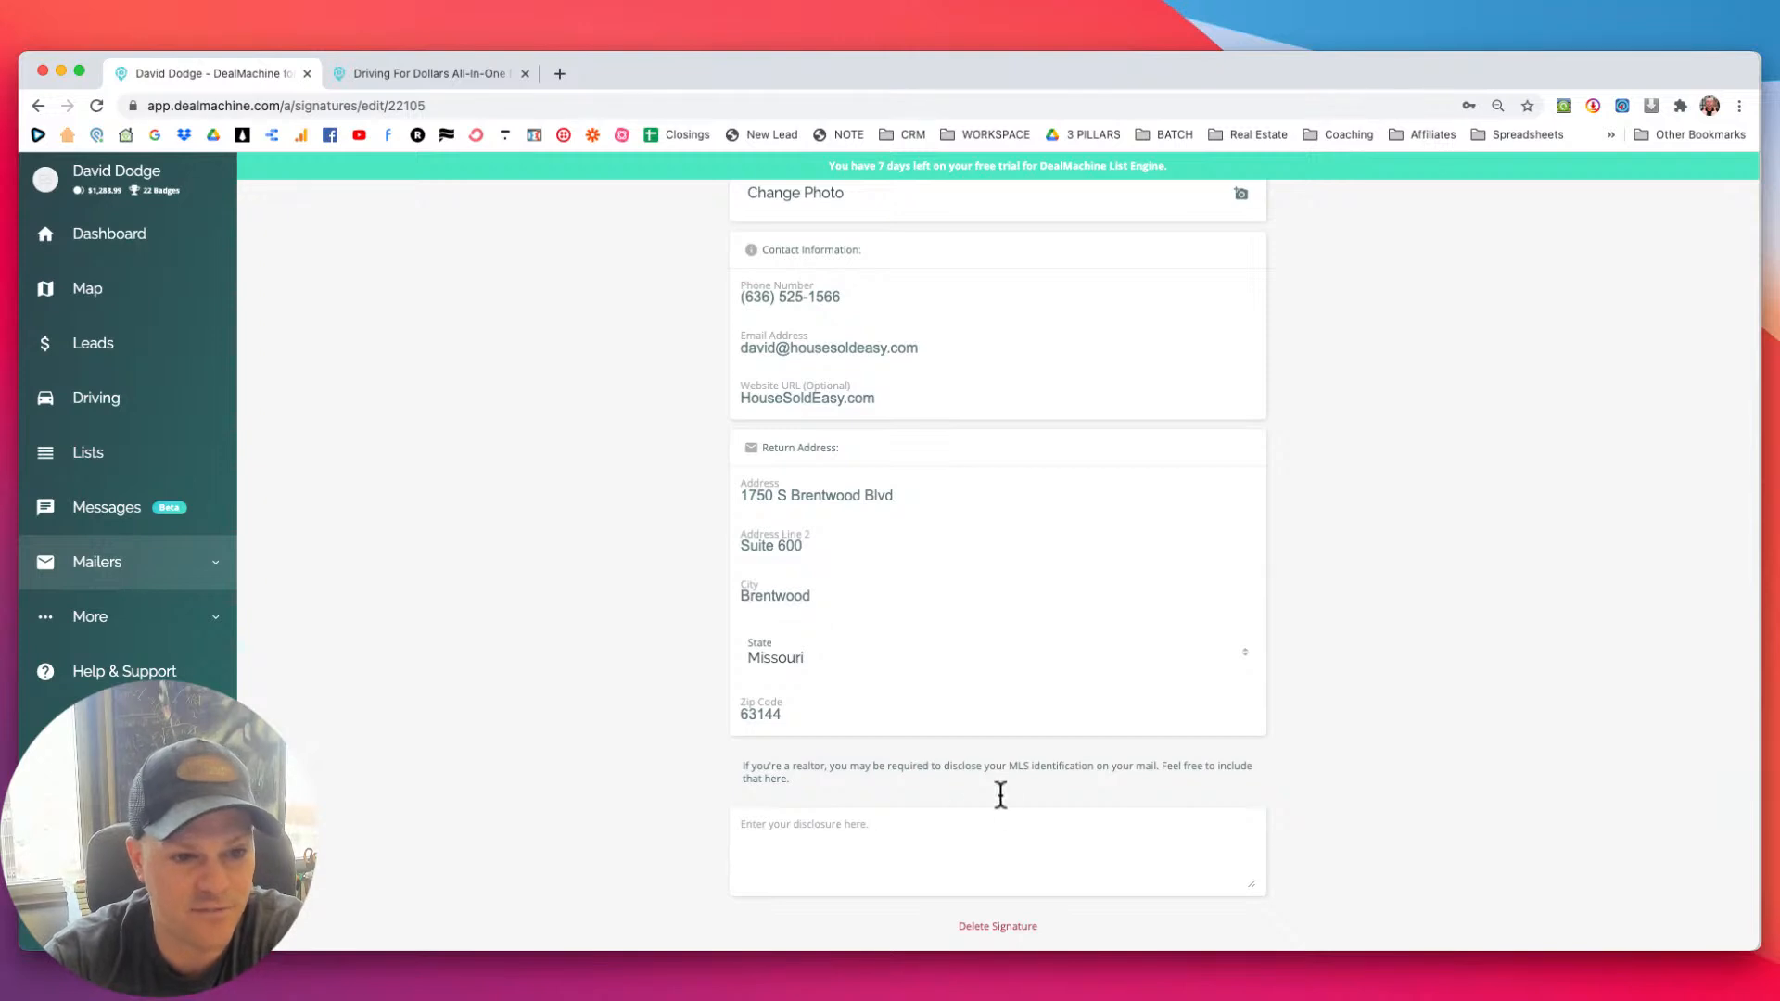
{"action": "left_click_drag", "start_coordinate": [971, 766], "coordinate": [1045, 766]}
{"action": "left_click", "coordinate": [835, 831]}
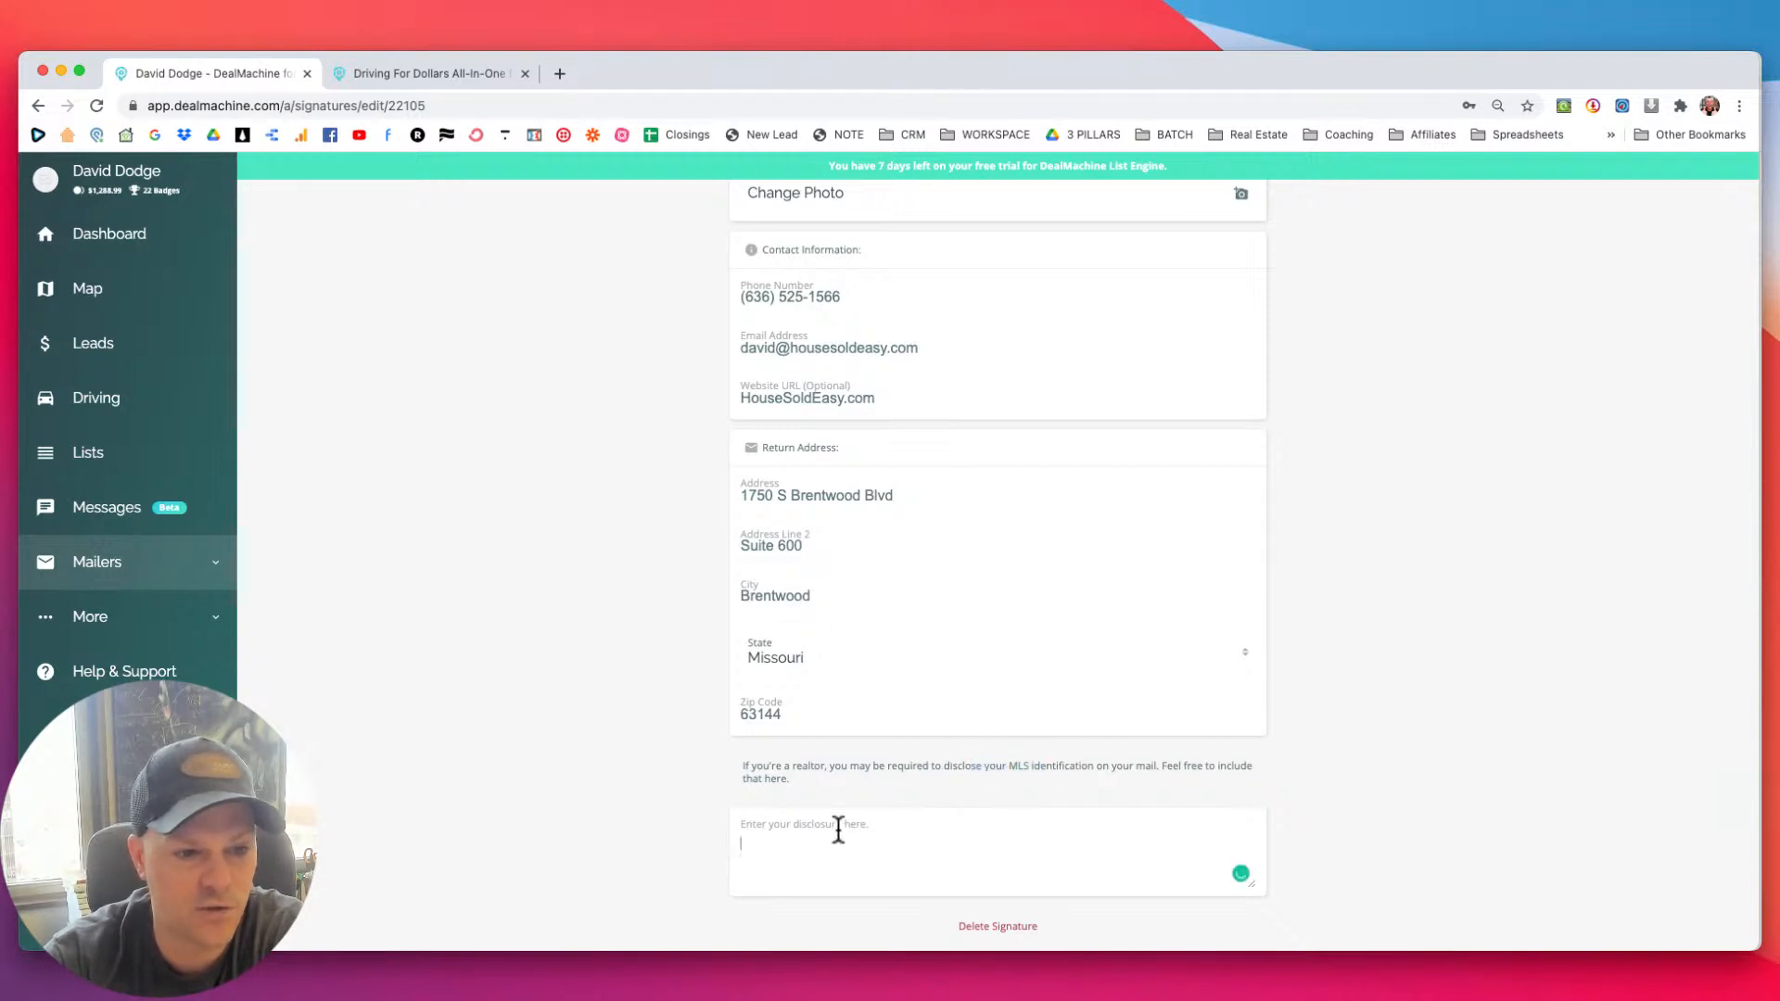
{"action": "scroll", "coordinate": [761, 775], "scroll_direction": "up", "scroll_amount": 5}
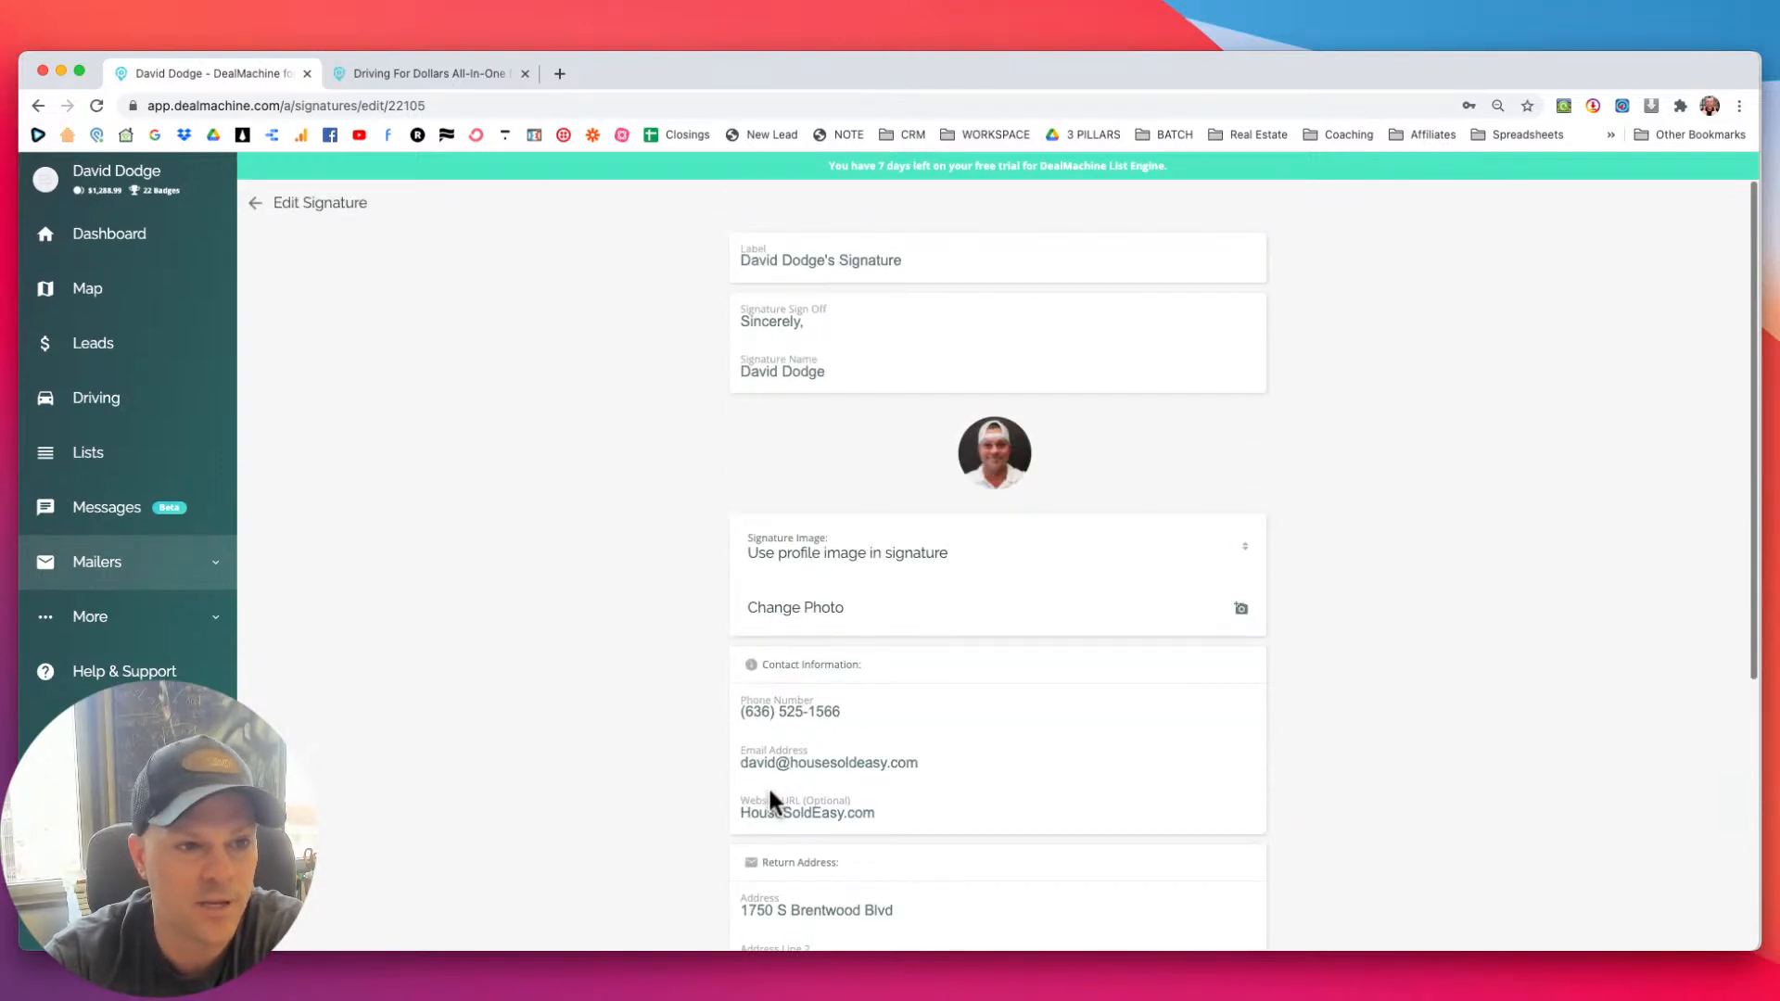
Leave the signature, open the mailer templates and look at the form for creating a new mail template.
{"action": "left_click", "coordinate": [255, 204]}
{"action": "left_click", "coordinate": [119, 562]}
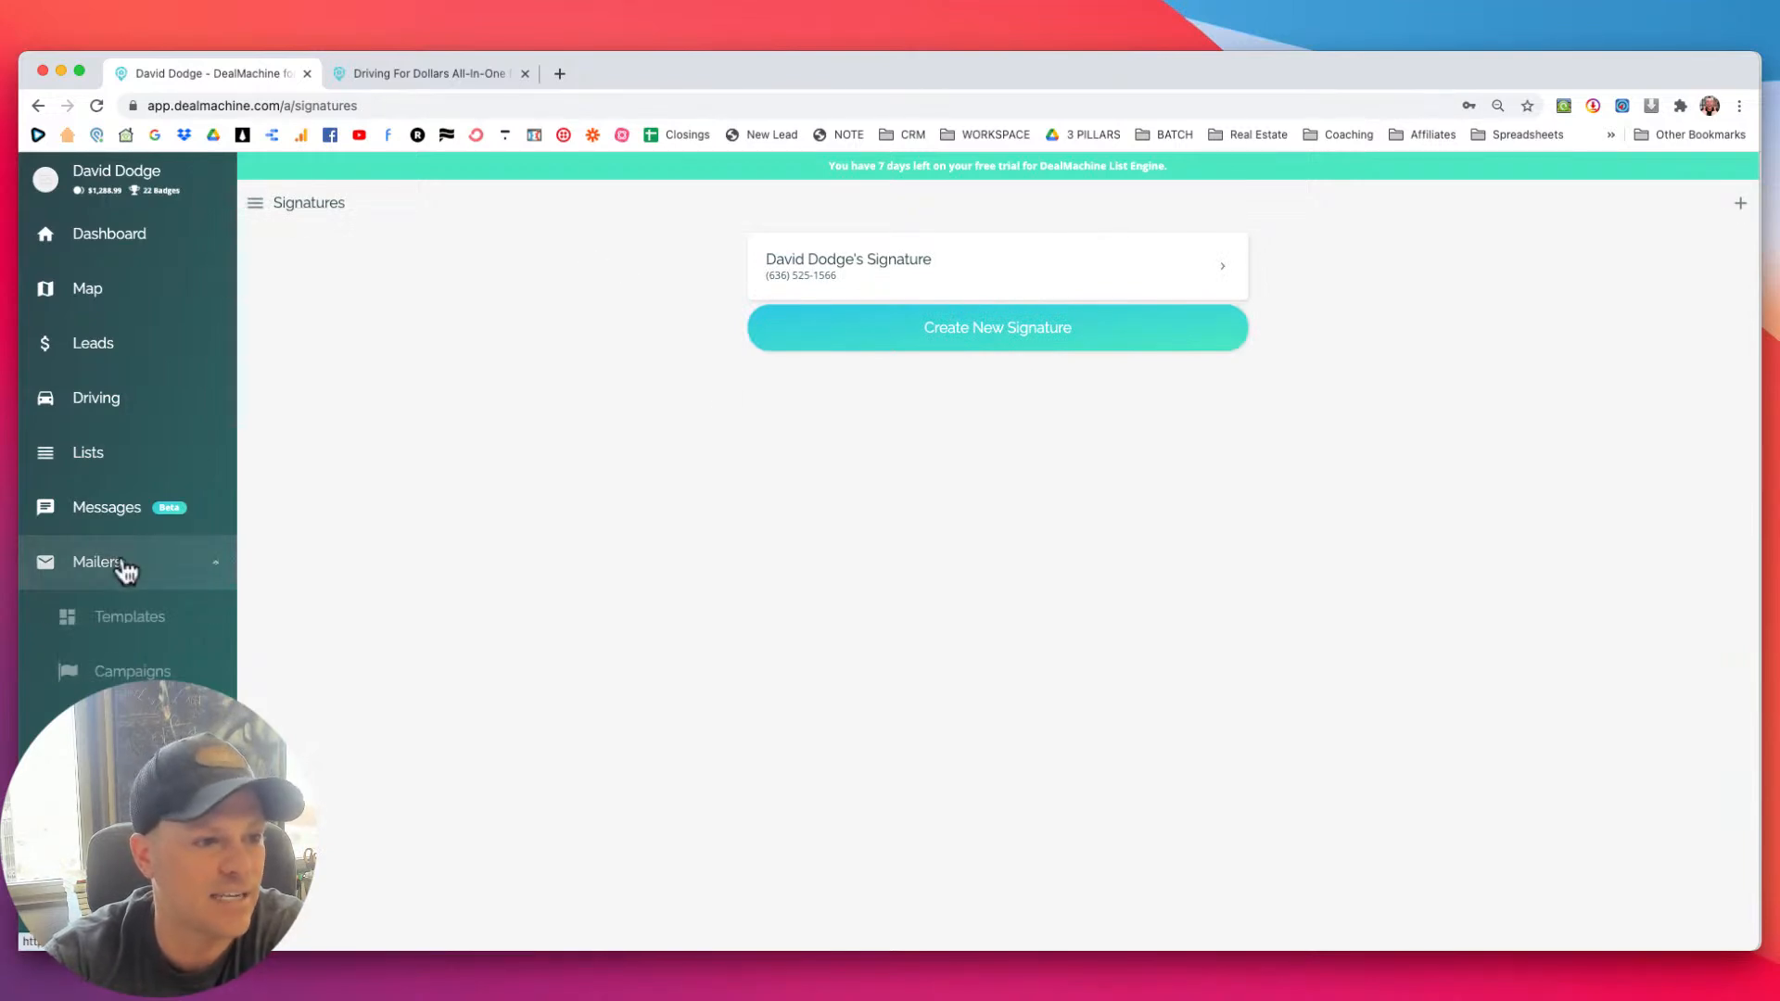
{"action": "left_click", "coordinate": [134, 623]}
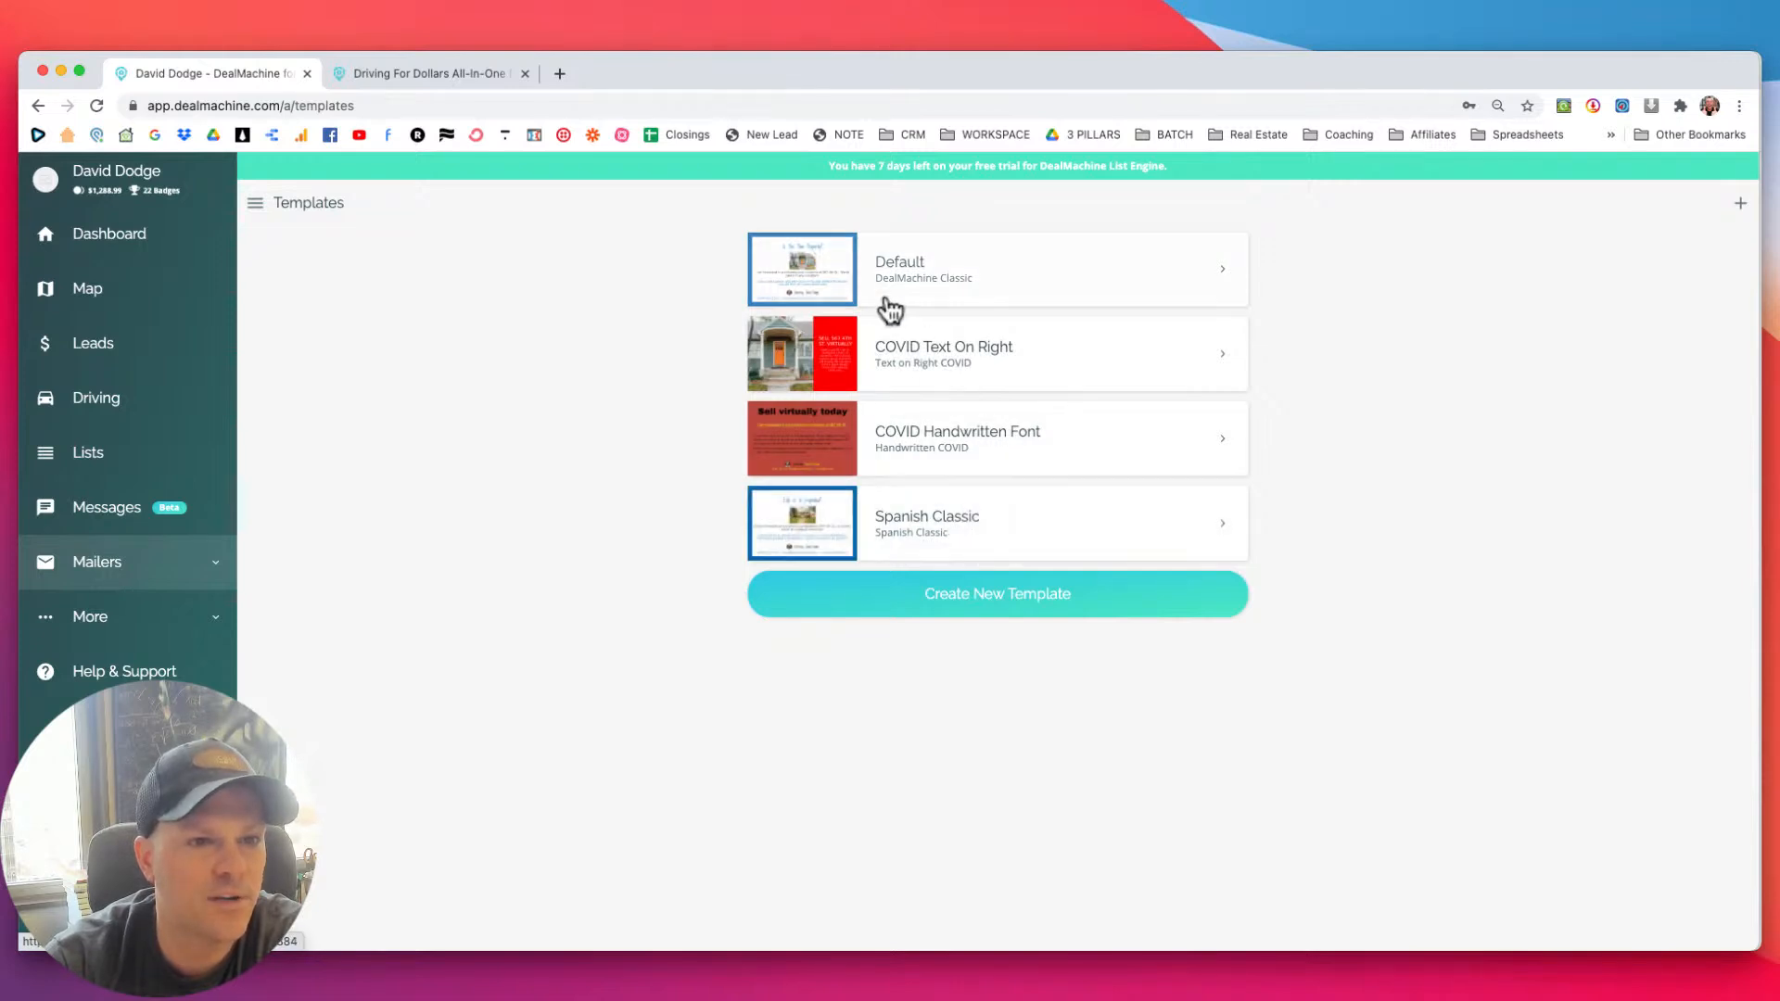
{"action": "left_click", "coordinate": [946, 601]}
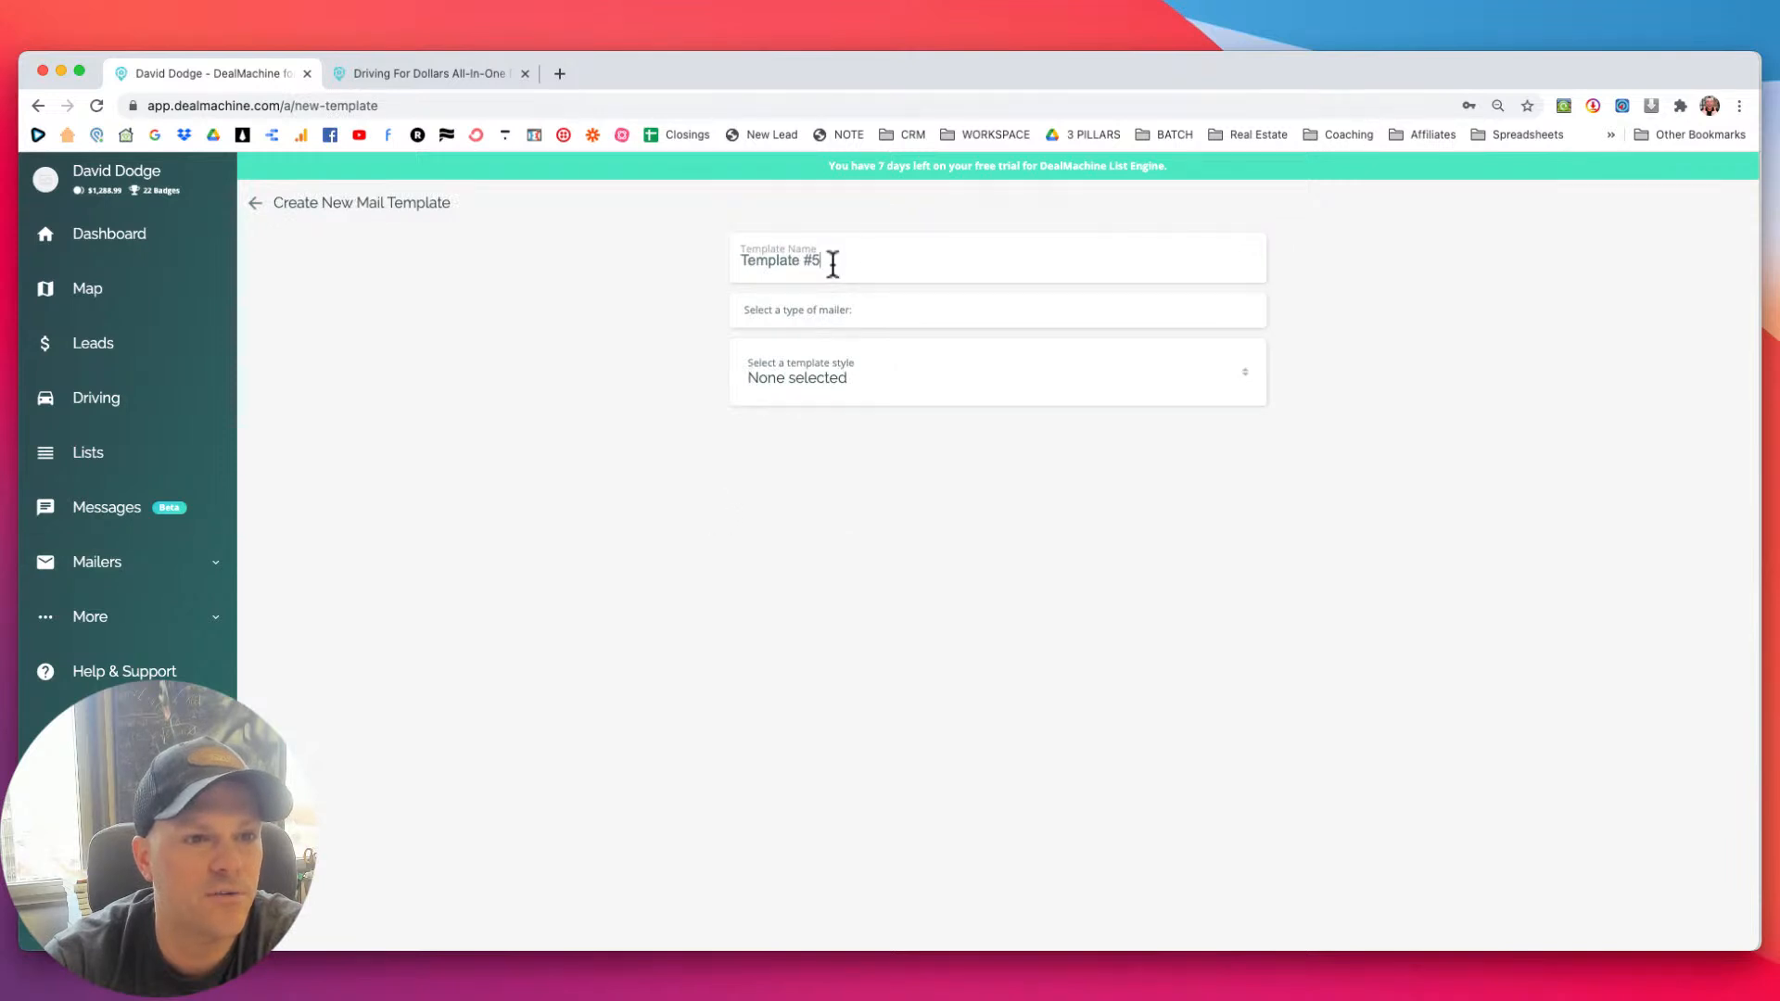
{"action": "left_click", "coordinate": [264, 208]}
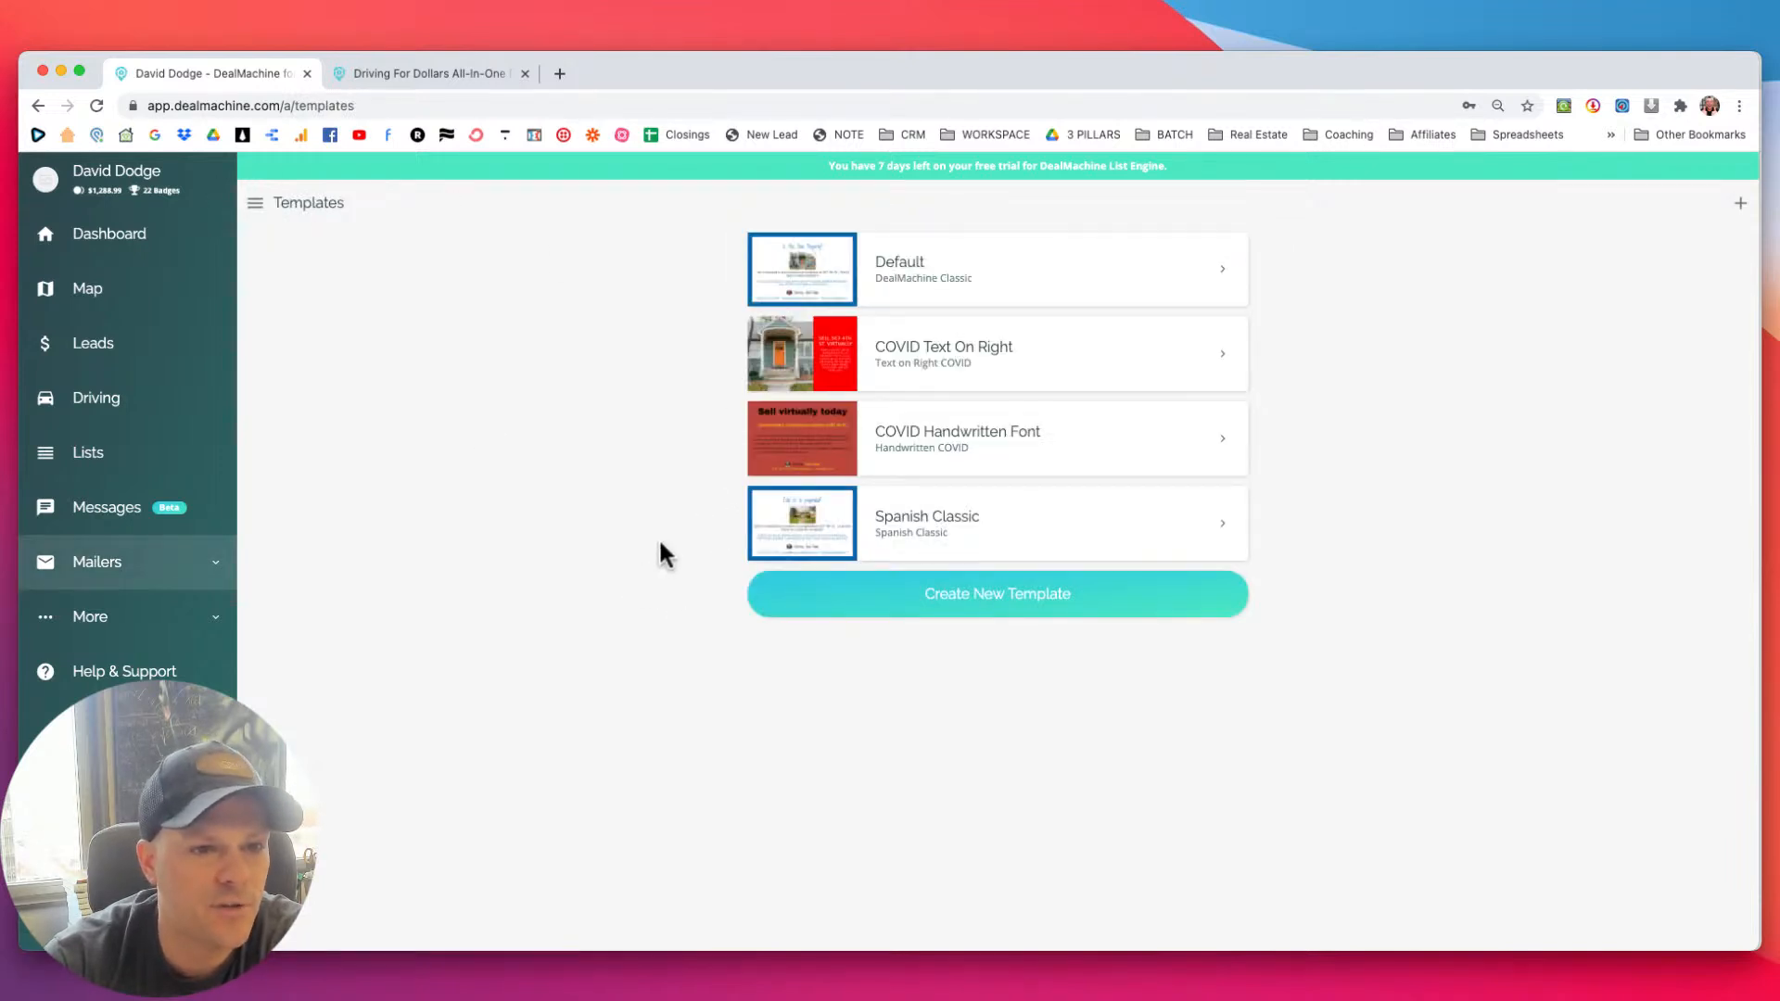
Examine the COVID Text On Right template's style, text sections, color, signature and image settings, and return to the template list.
{"action": "left_click", "coordinate": [914, 363]}
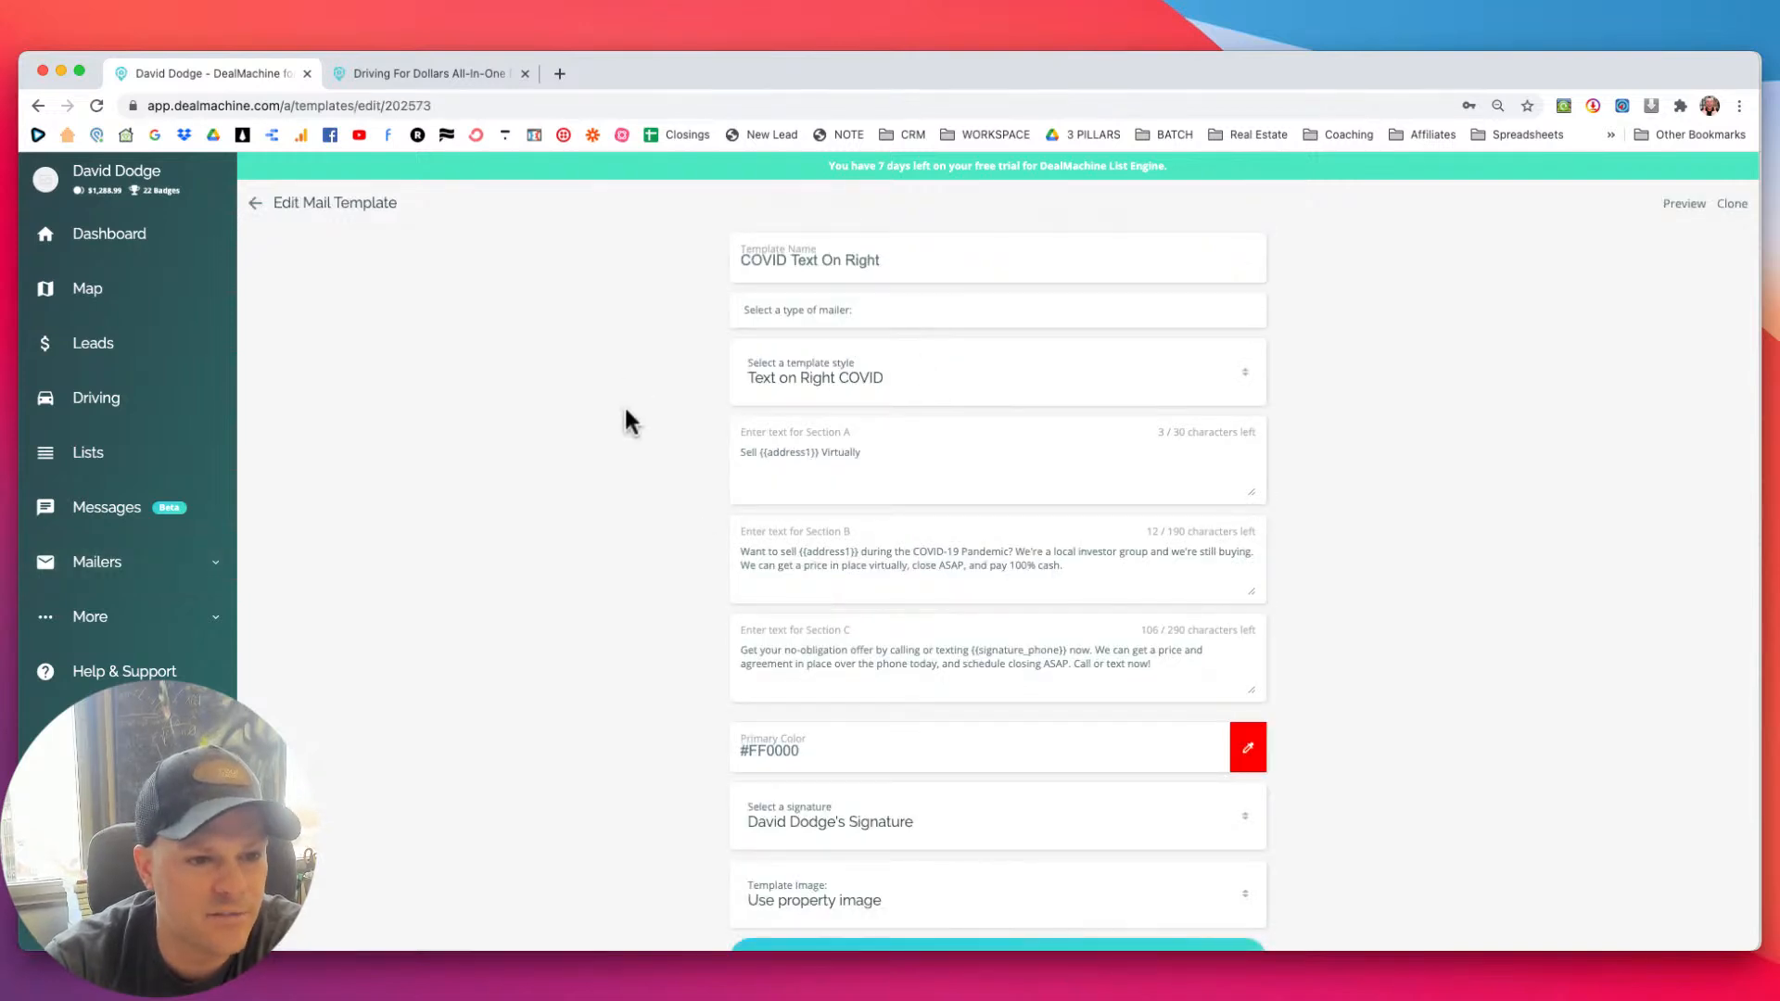
{"action": "scroll", "coordinate": [626, 422], "scroll_direction": "down", "scroll_amount": 1}
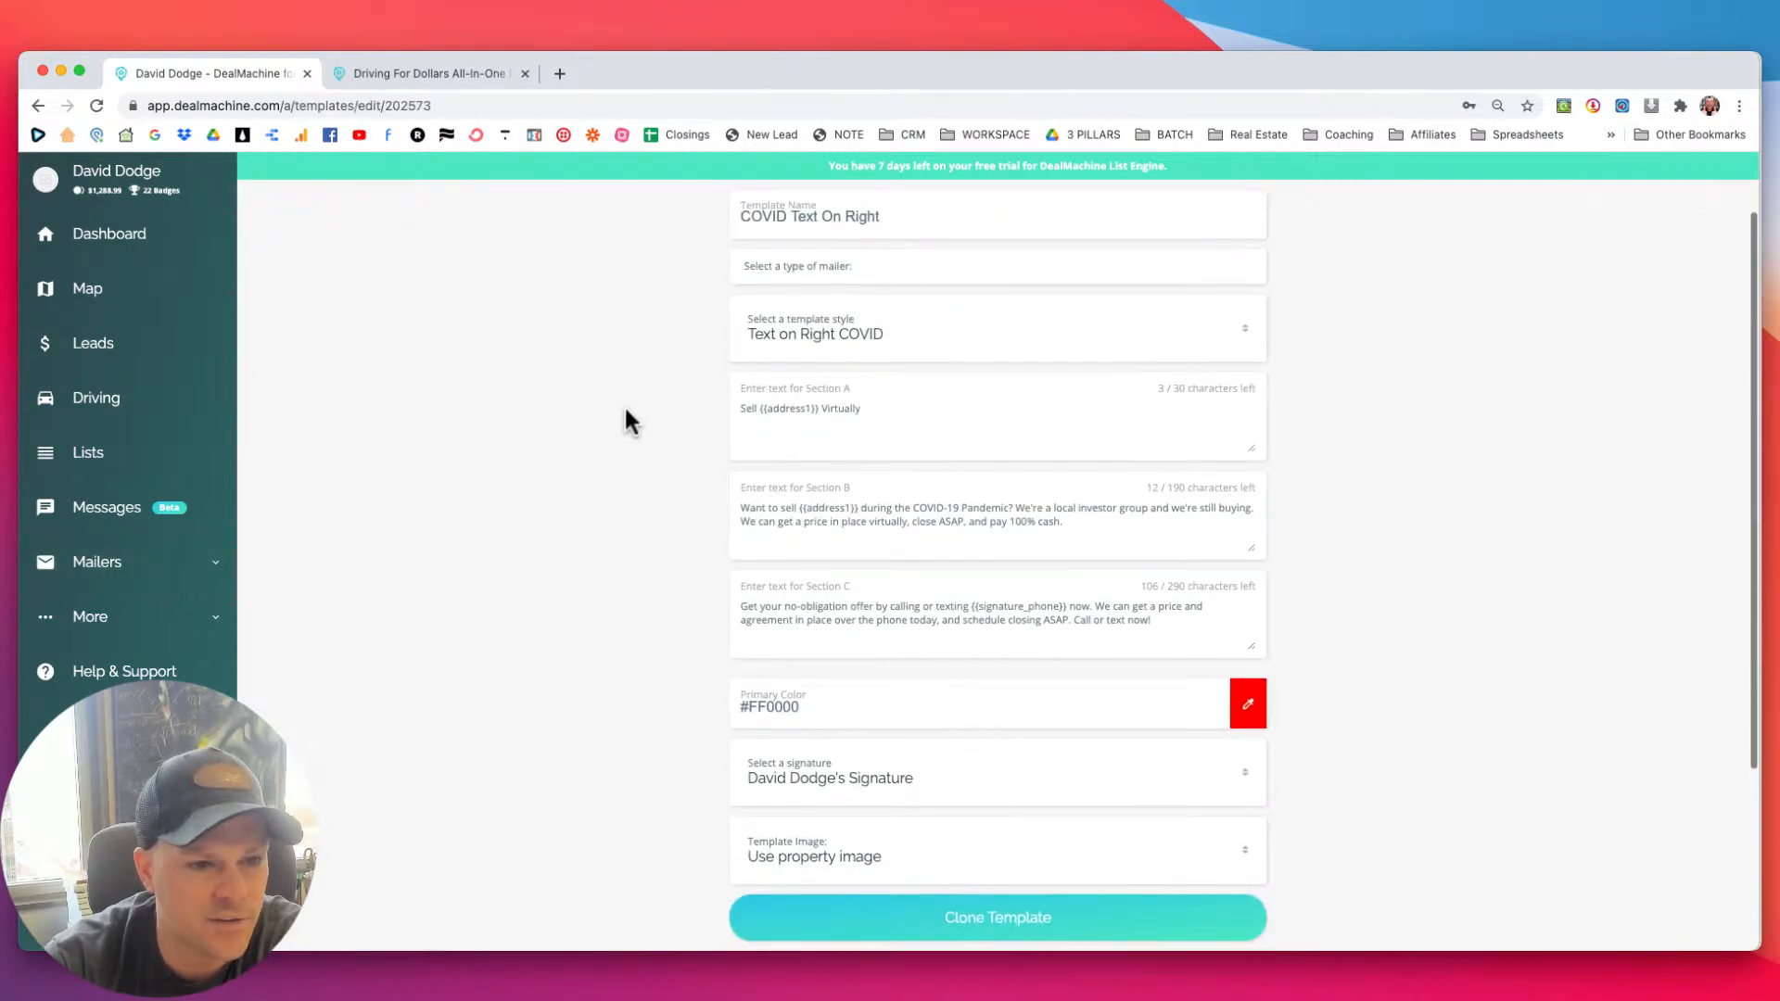
{"action": "scroll", "coordinate": [626, 422], "scroll_direction": "down", "scroll_amount": 1}
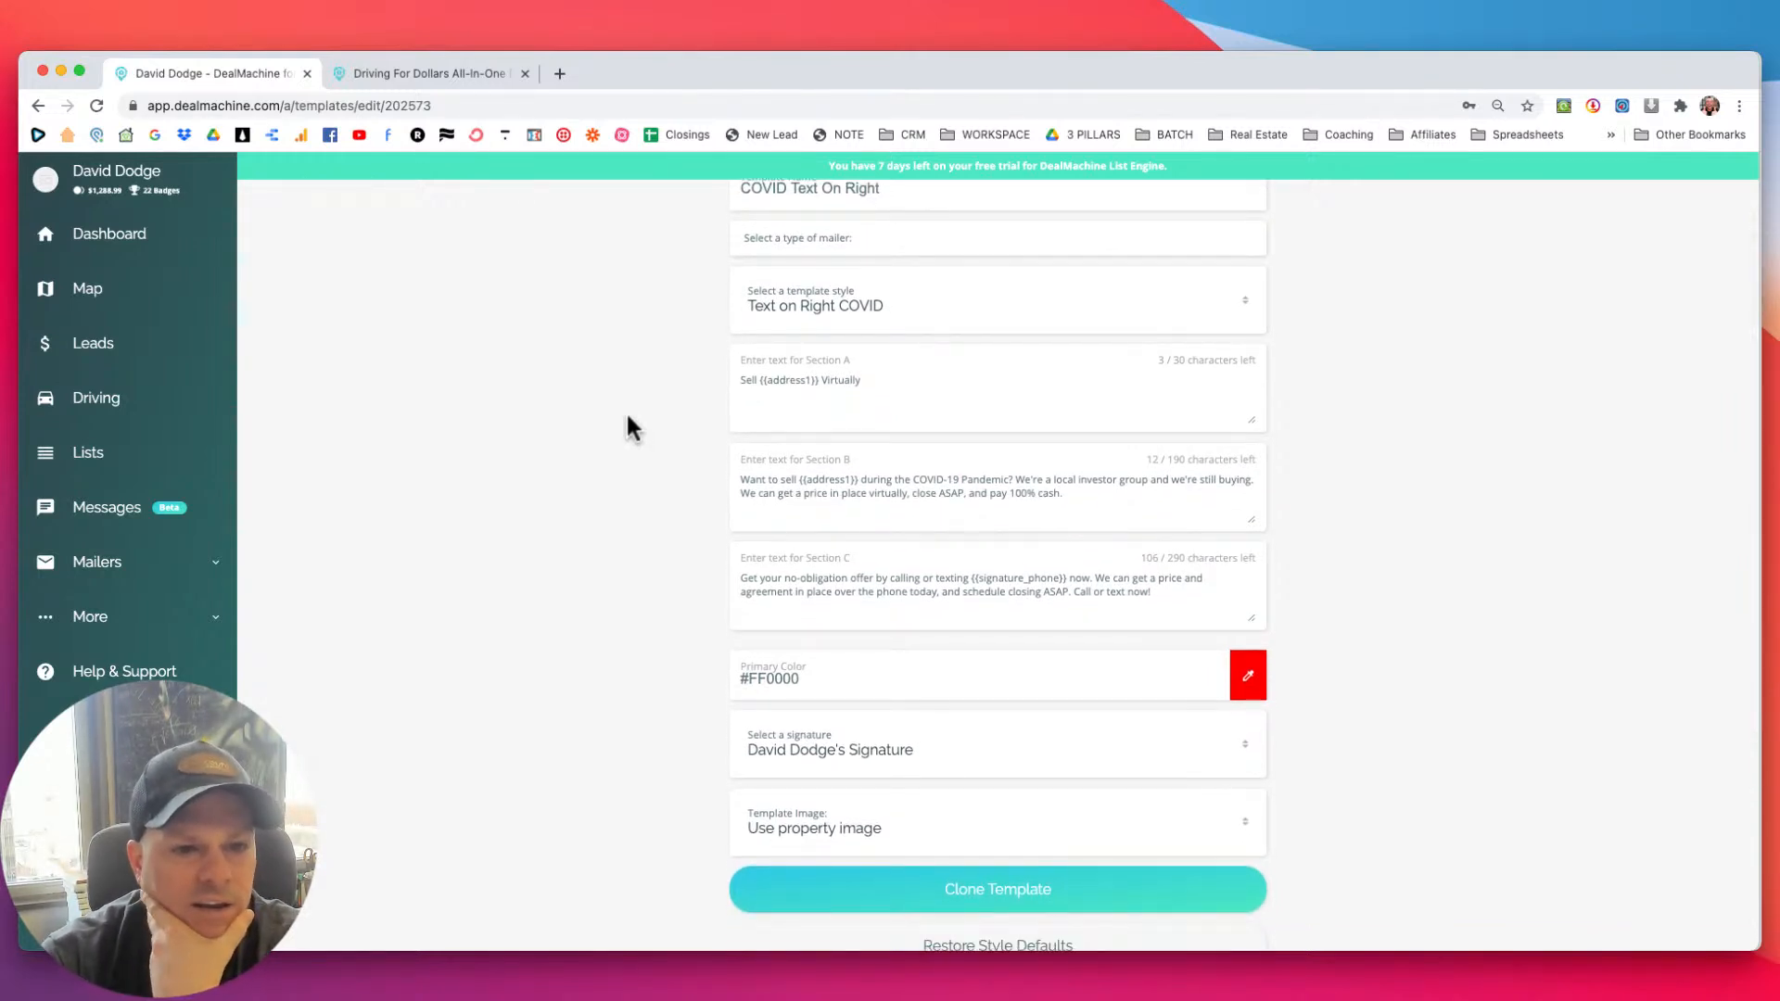
{"action": "scroll", "coordinate": [627, 428], "scroll_direction": "down", "scroll_amount": 1}
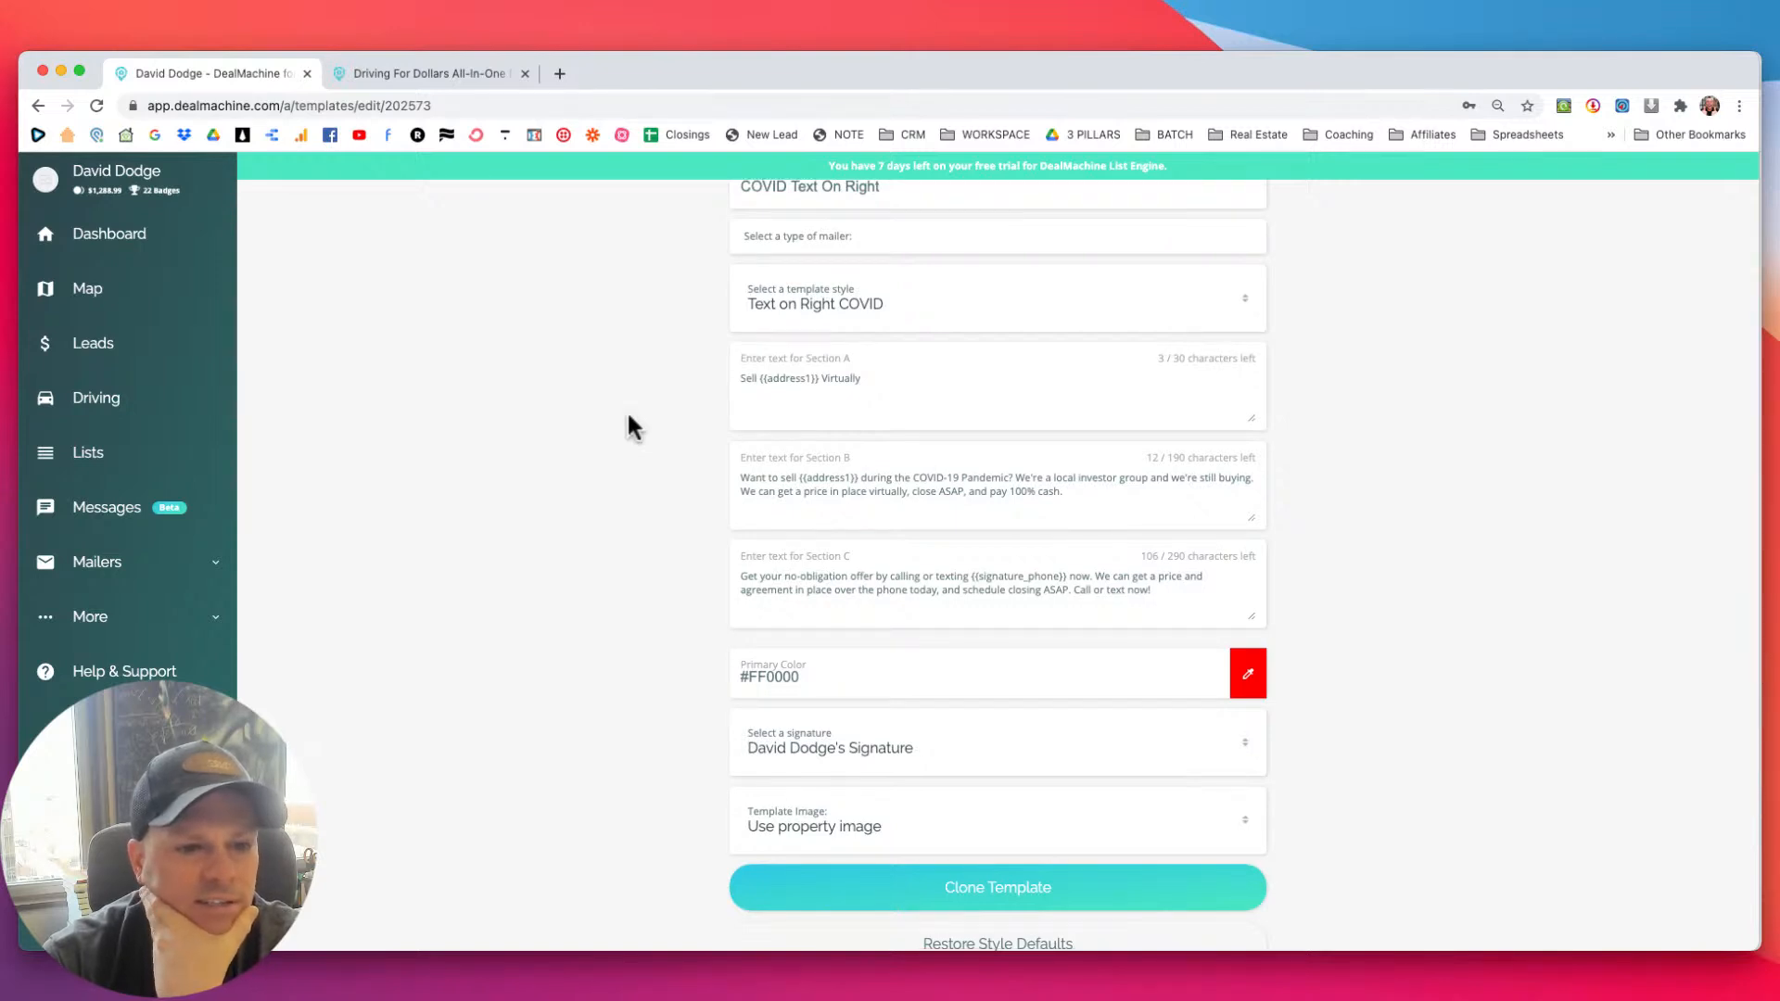
{"action": "scroll", "coordinate": [631, 426], "scroll_direction": "down", "scroll_amount": 2}
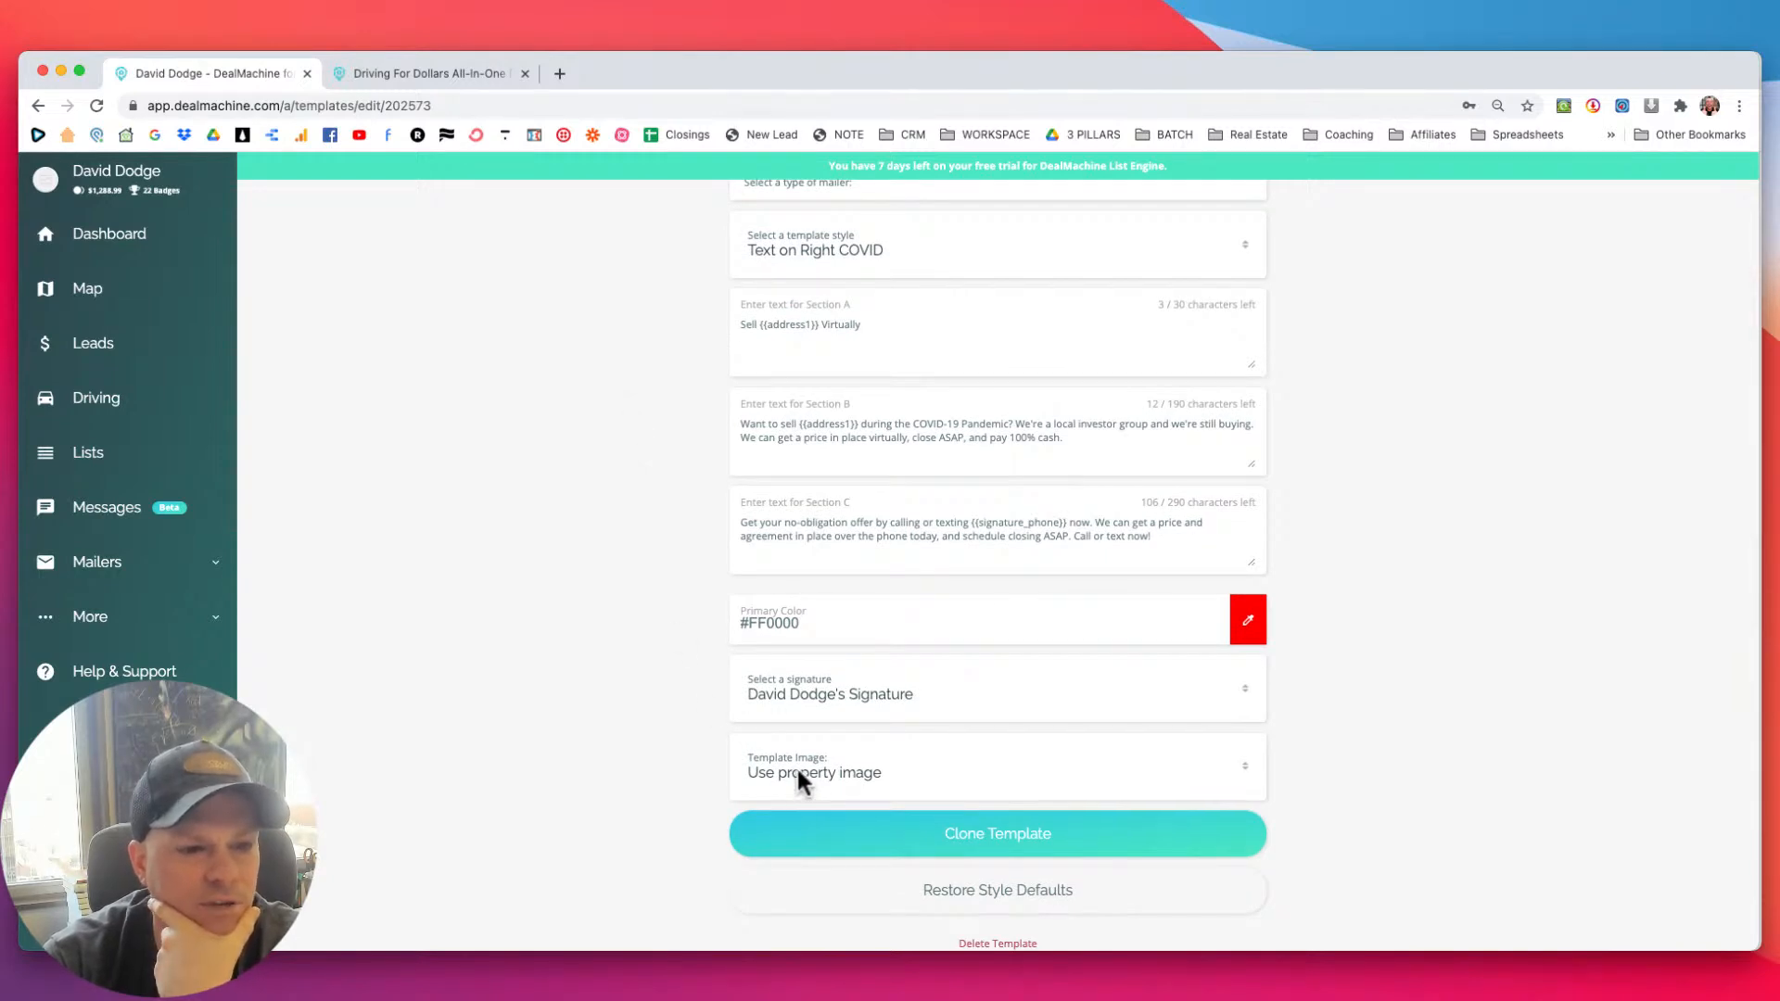
{"action": "scroll", "coordinate": [790, 699], "scroll_direction": "up", "scroll_amount": 3}
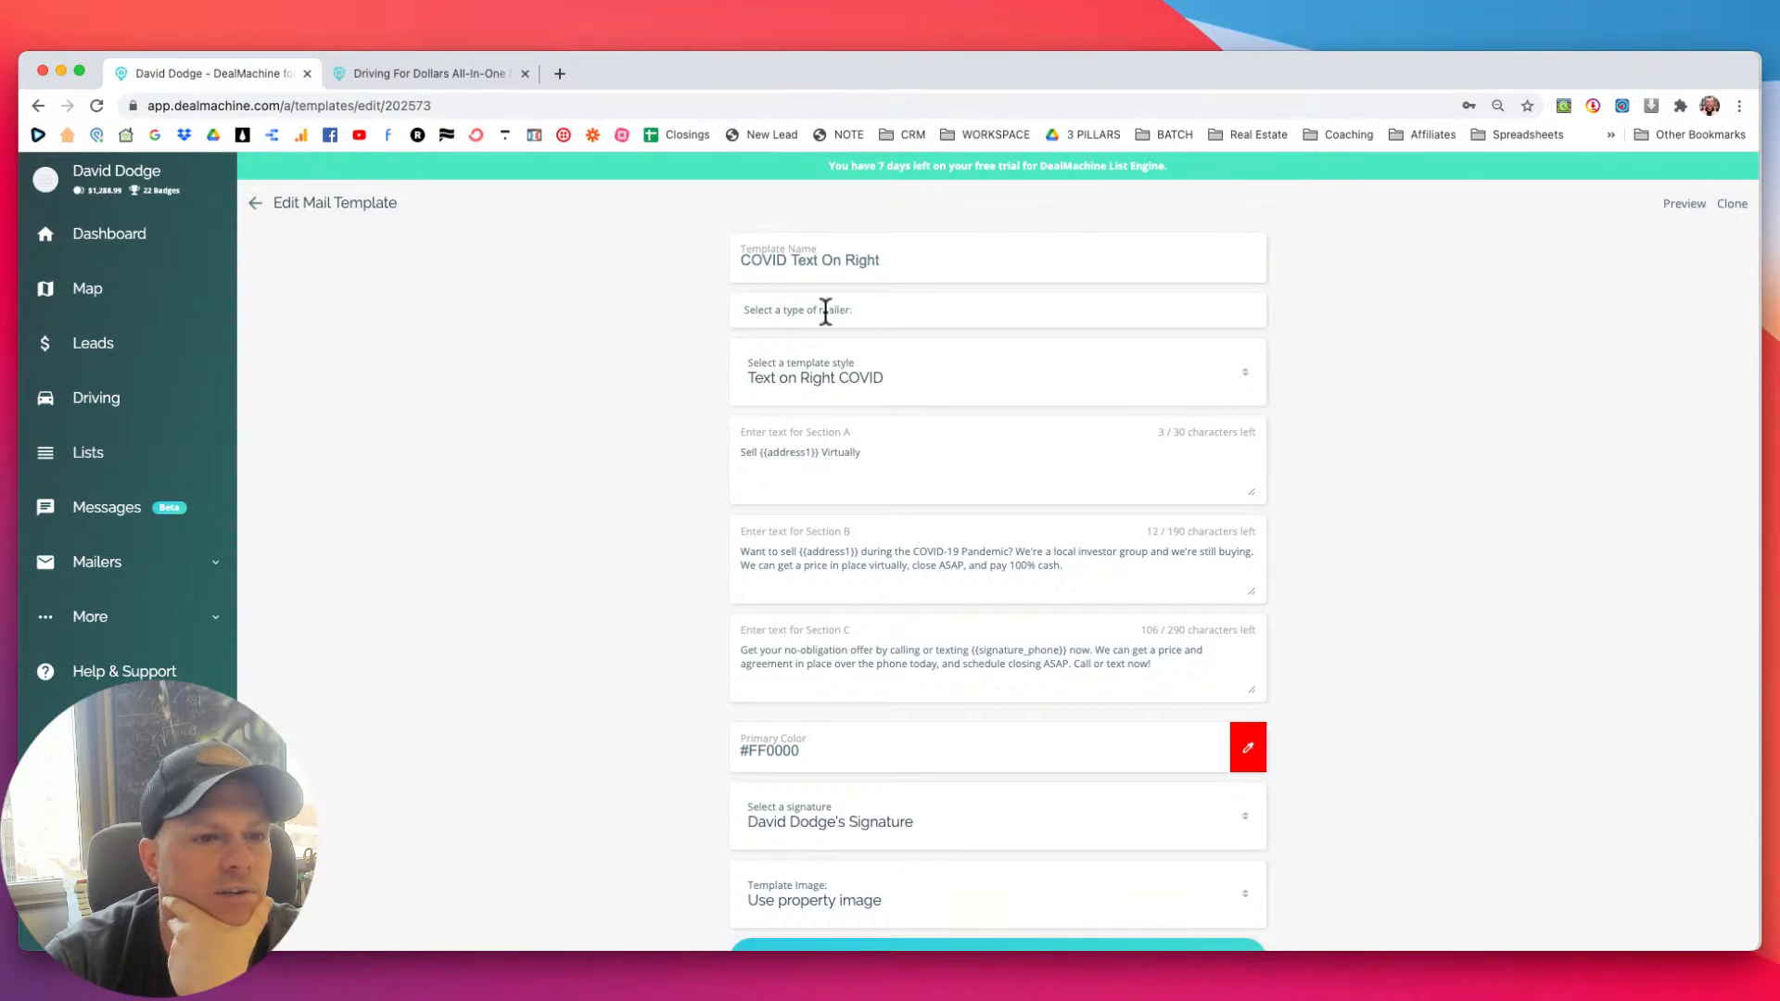
{"action": "scroll", "coordinate": [895, 378], "scroll_direction": "down", "scroll_amount": 5}
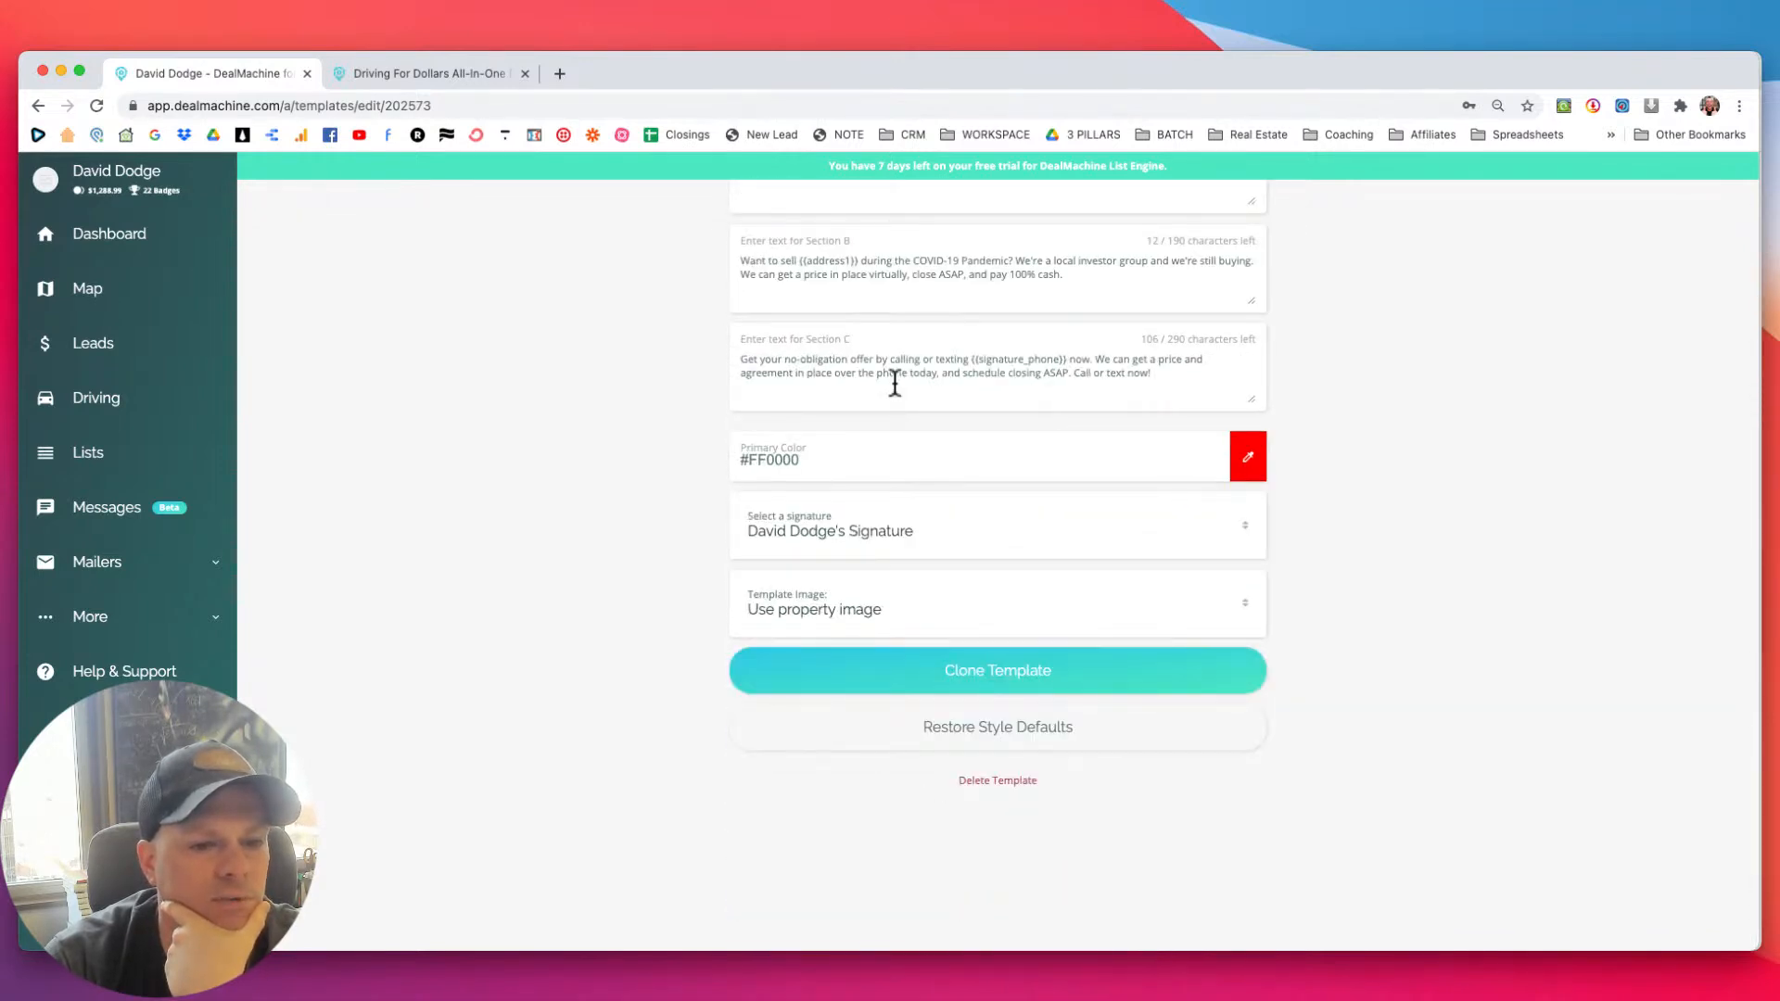
{"action": "scroll", "coordinate": [895, 383], "scroll_direction": "up", "scroll_amount": 10}
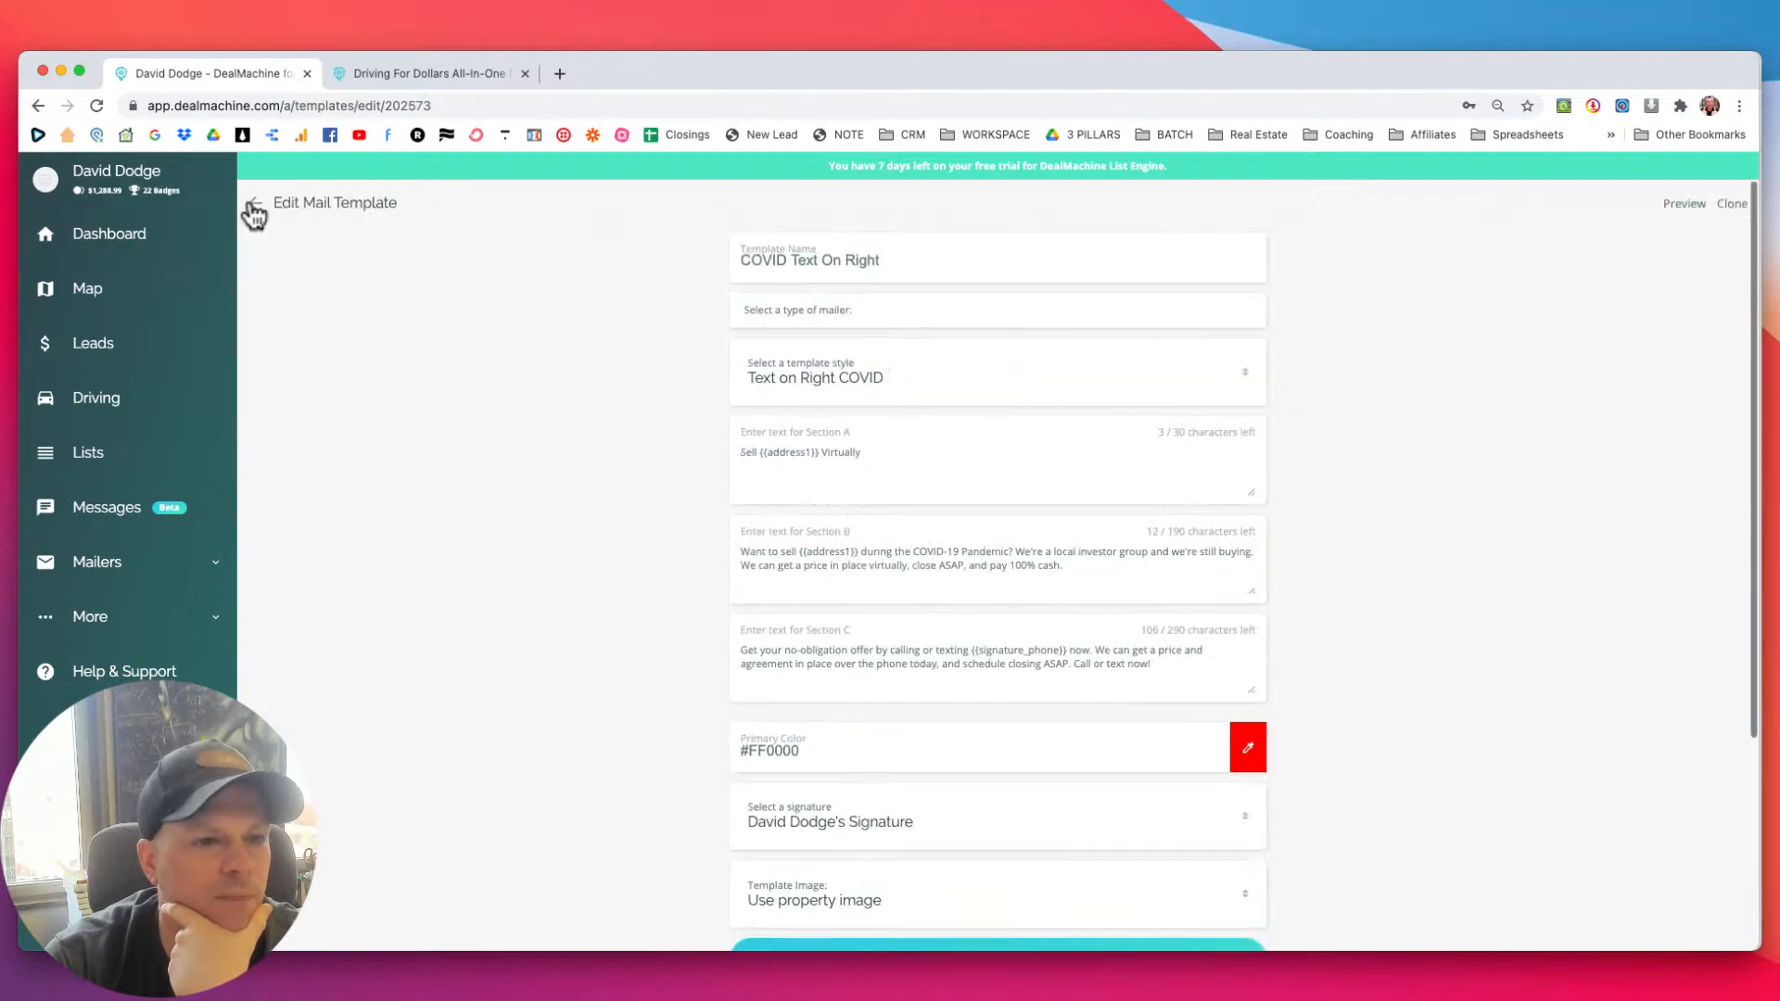
{"action": "left_click", "coordinate": [247, 198]}
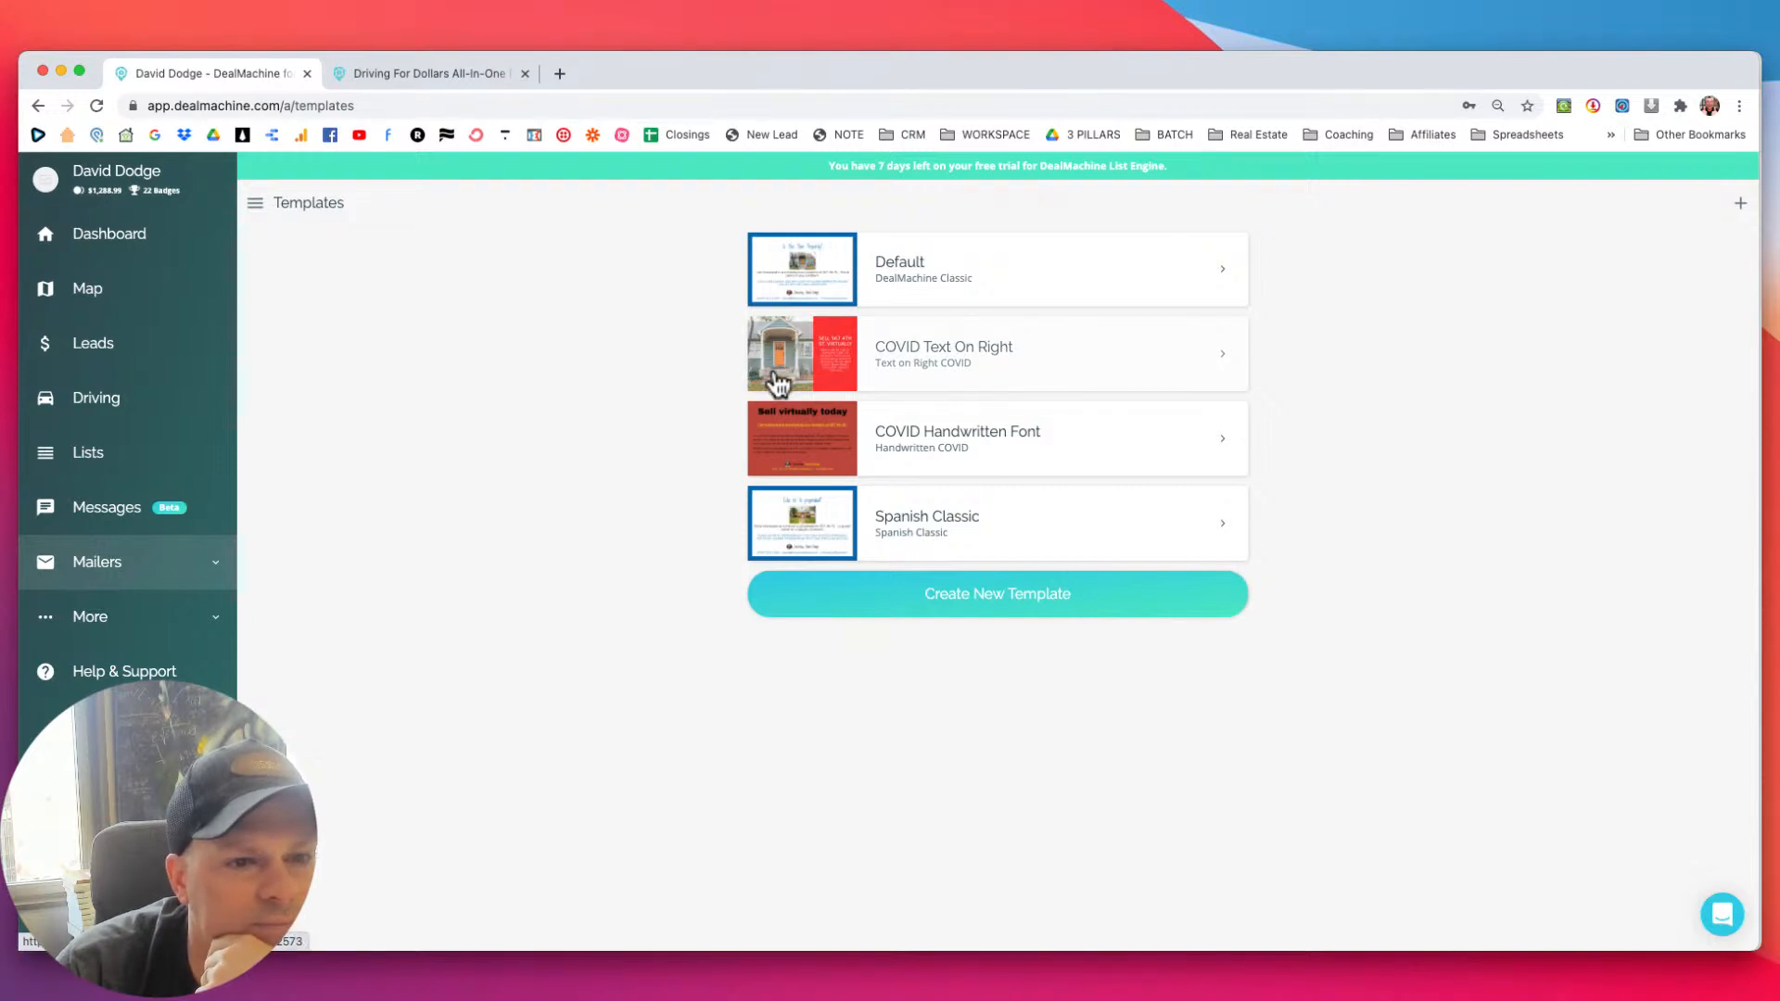
Change the Section A text of the COVID Text On Right template to "Sell {{address1}} Today!".
{"action": "left_click", "coordinate": [961, 364]}
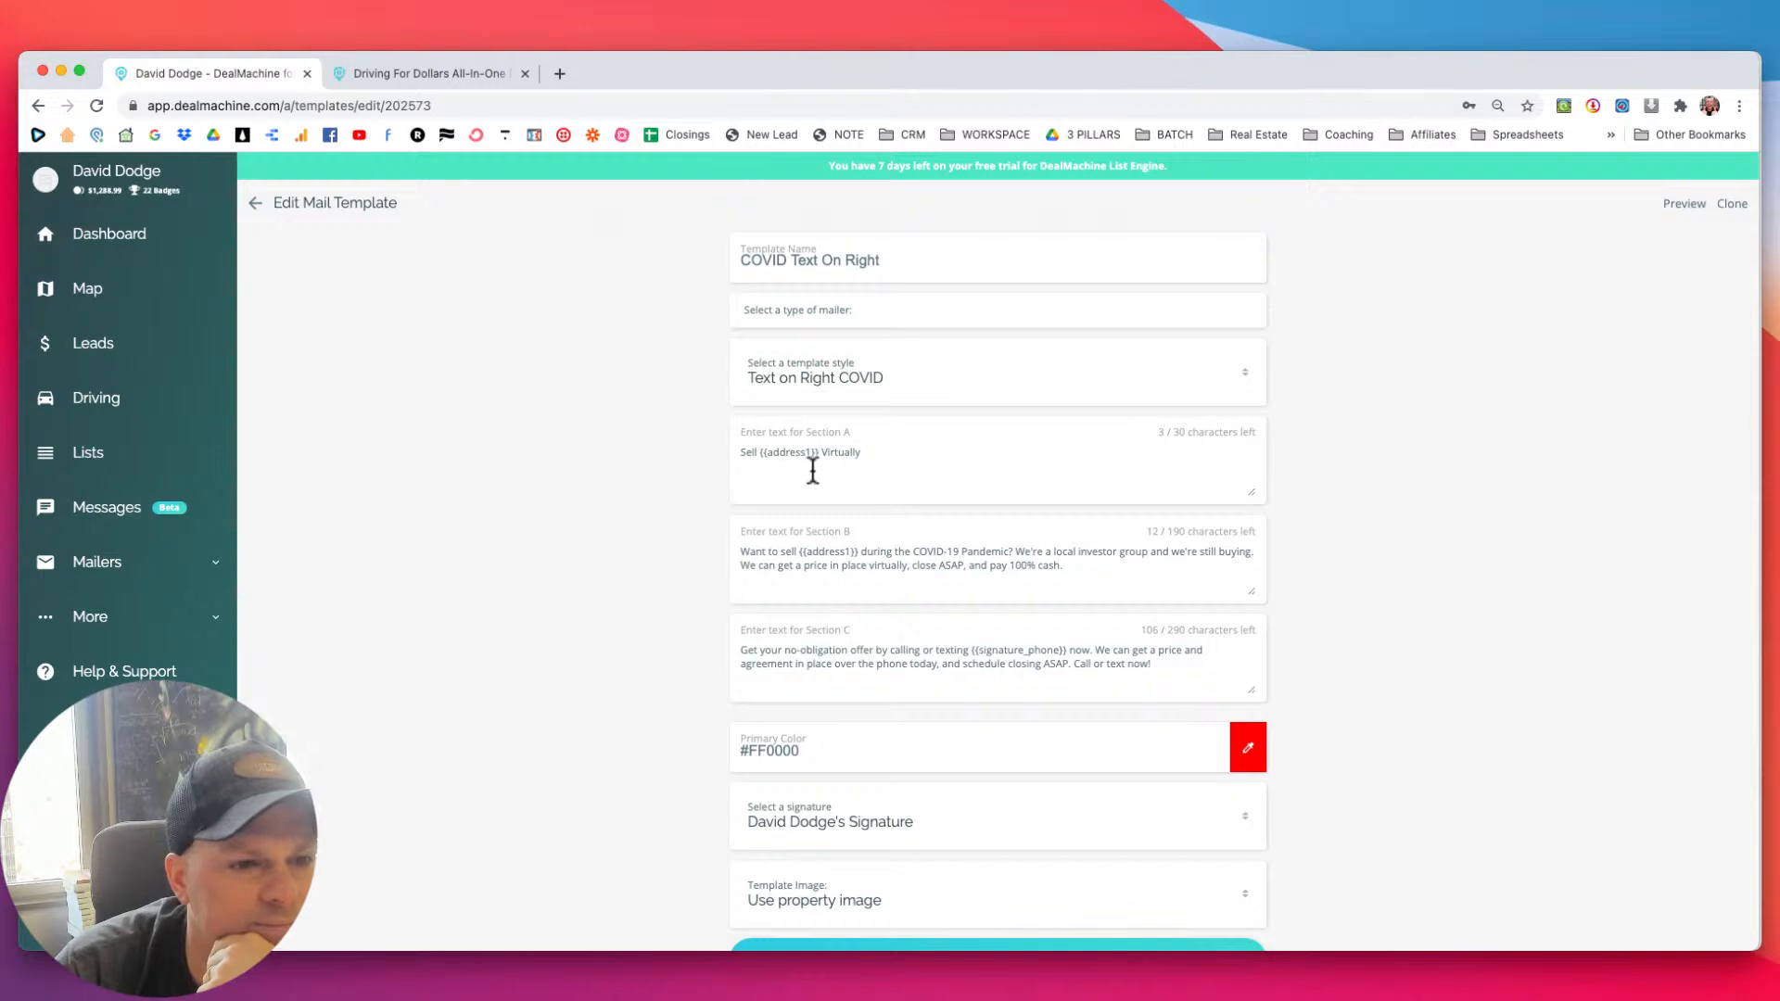
{"action": "left_click_drag", "start_coordinate": [822, 455], "coordinate": [898, 456]}
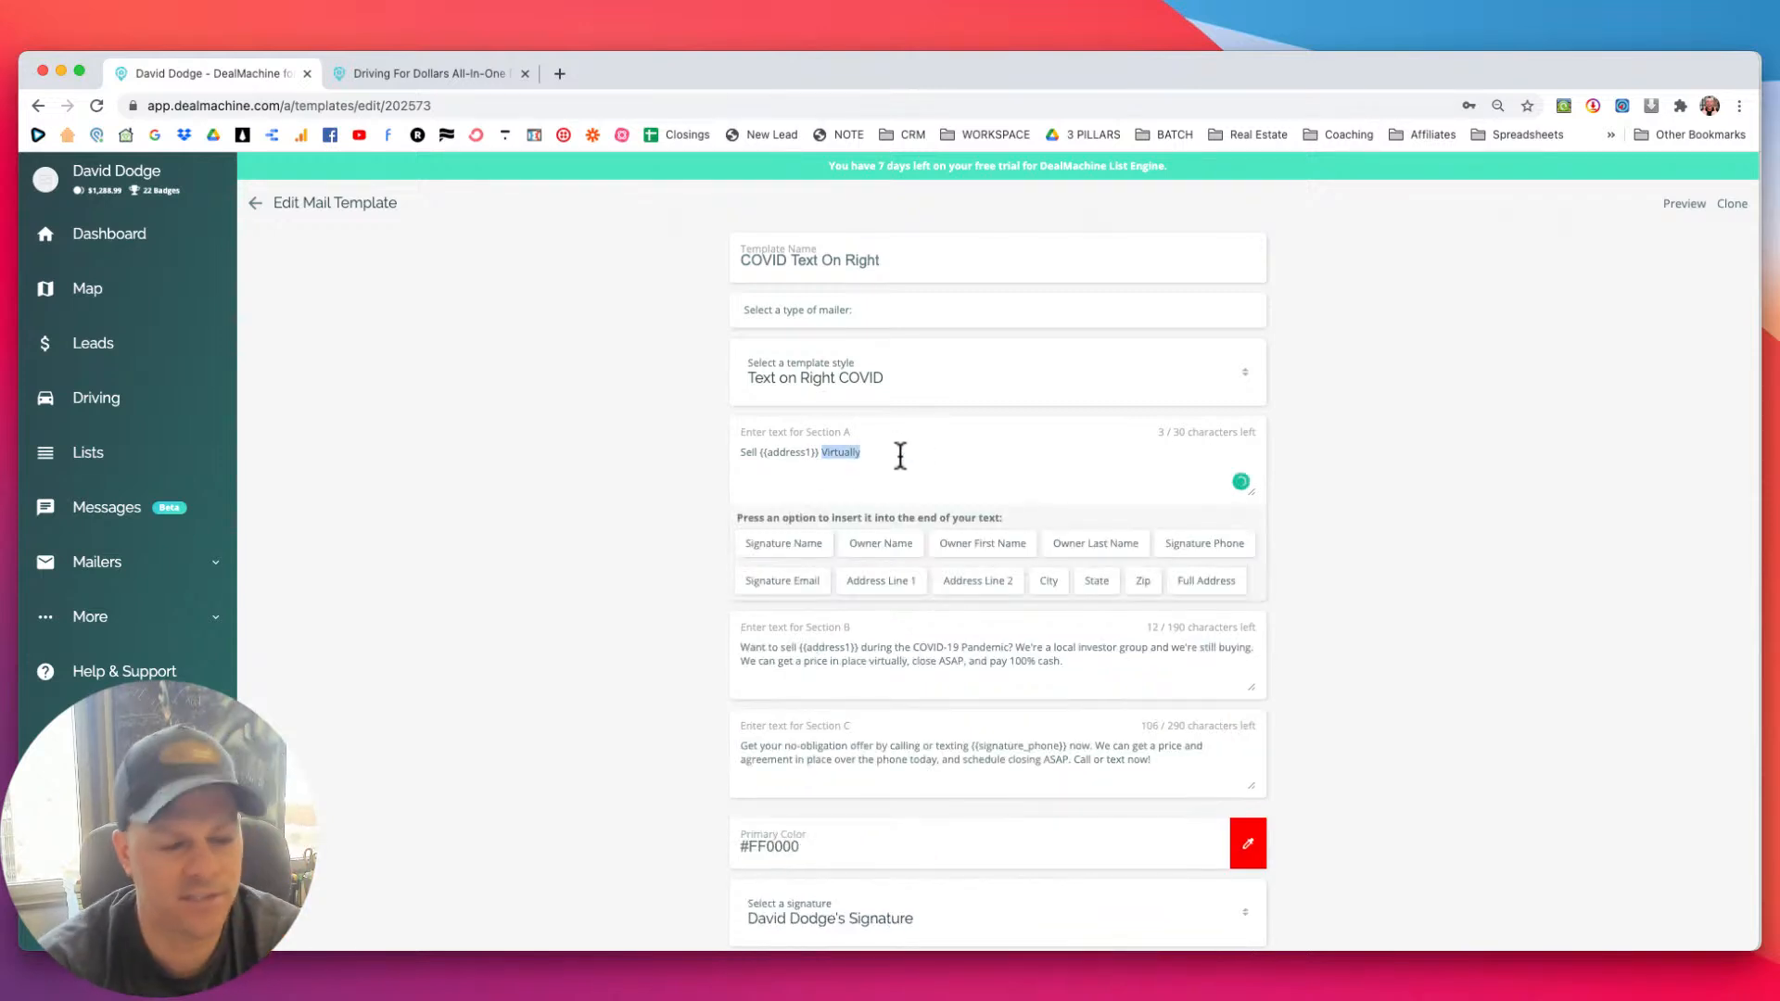
{"action": "type", "text": "Toda"}
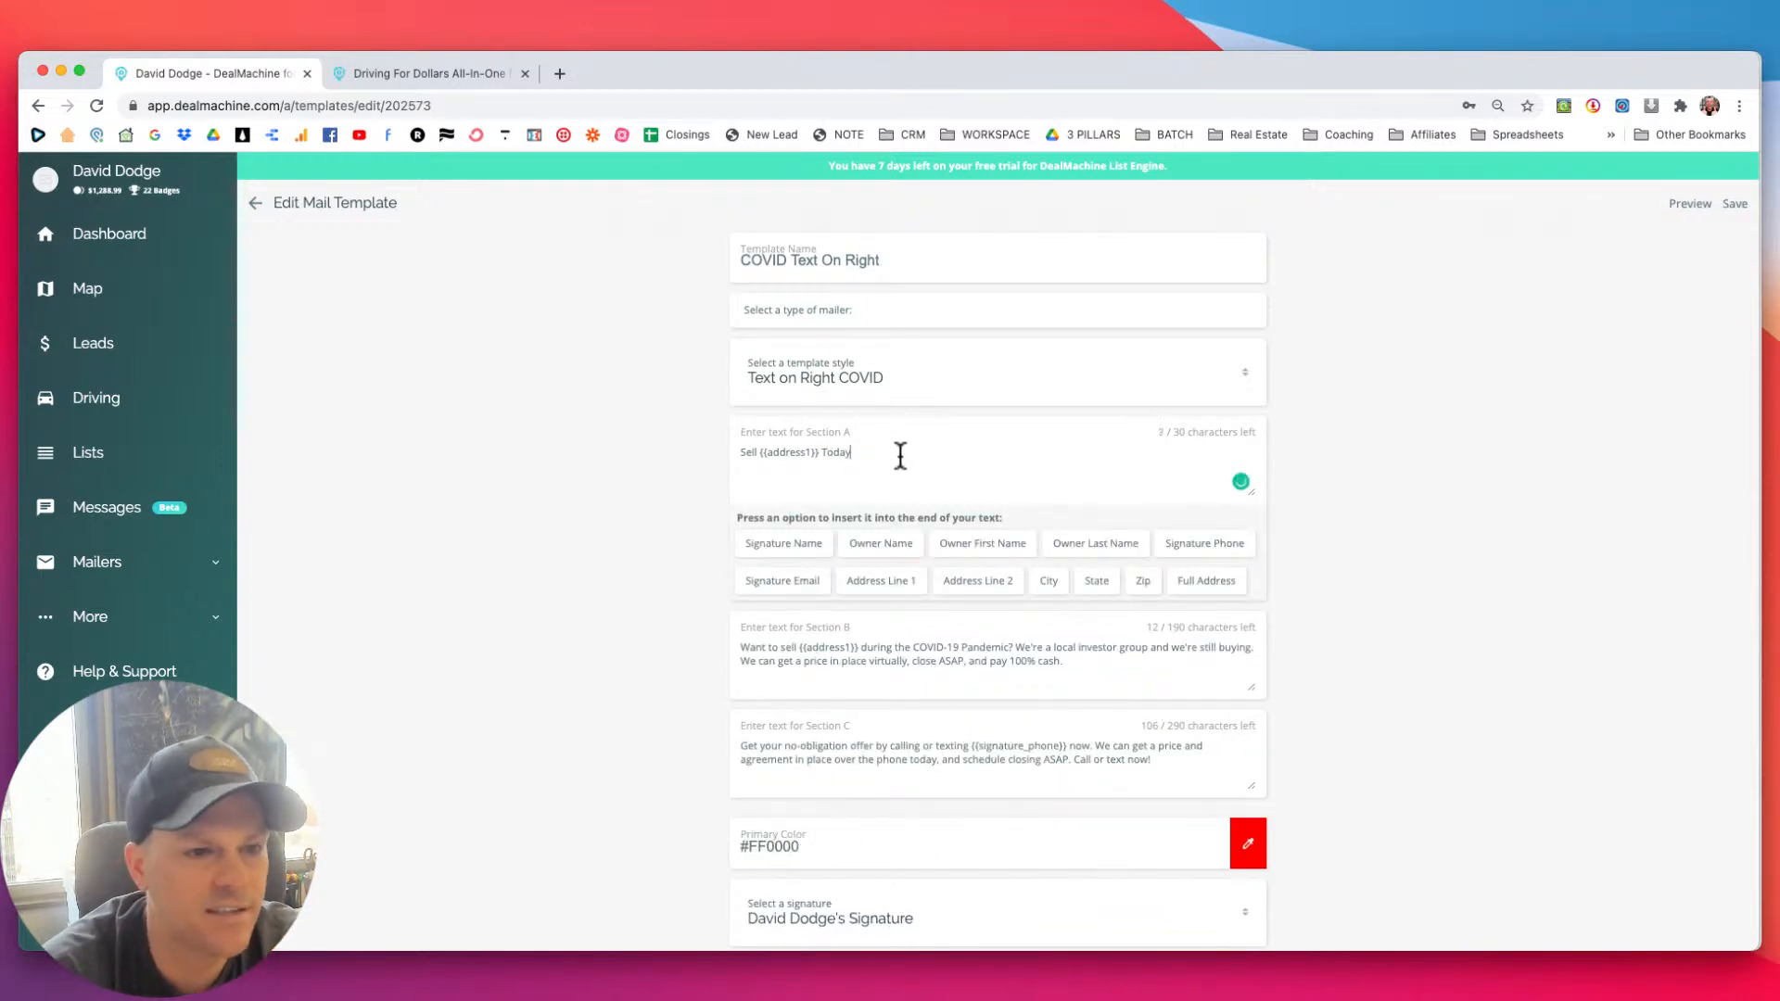
{"action": "type", "text": "y!"}
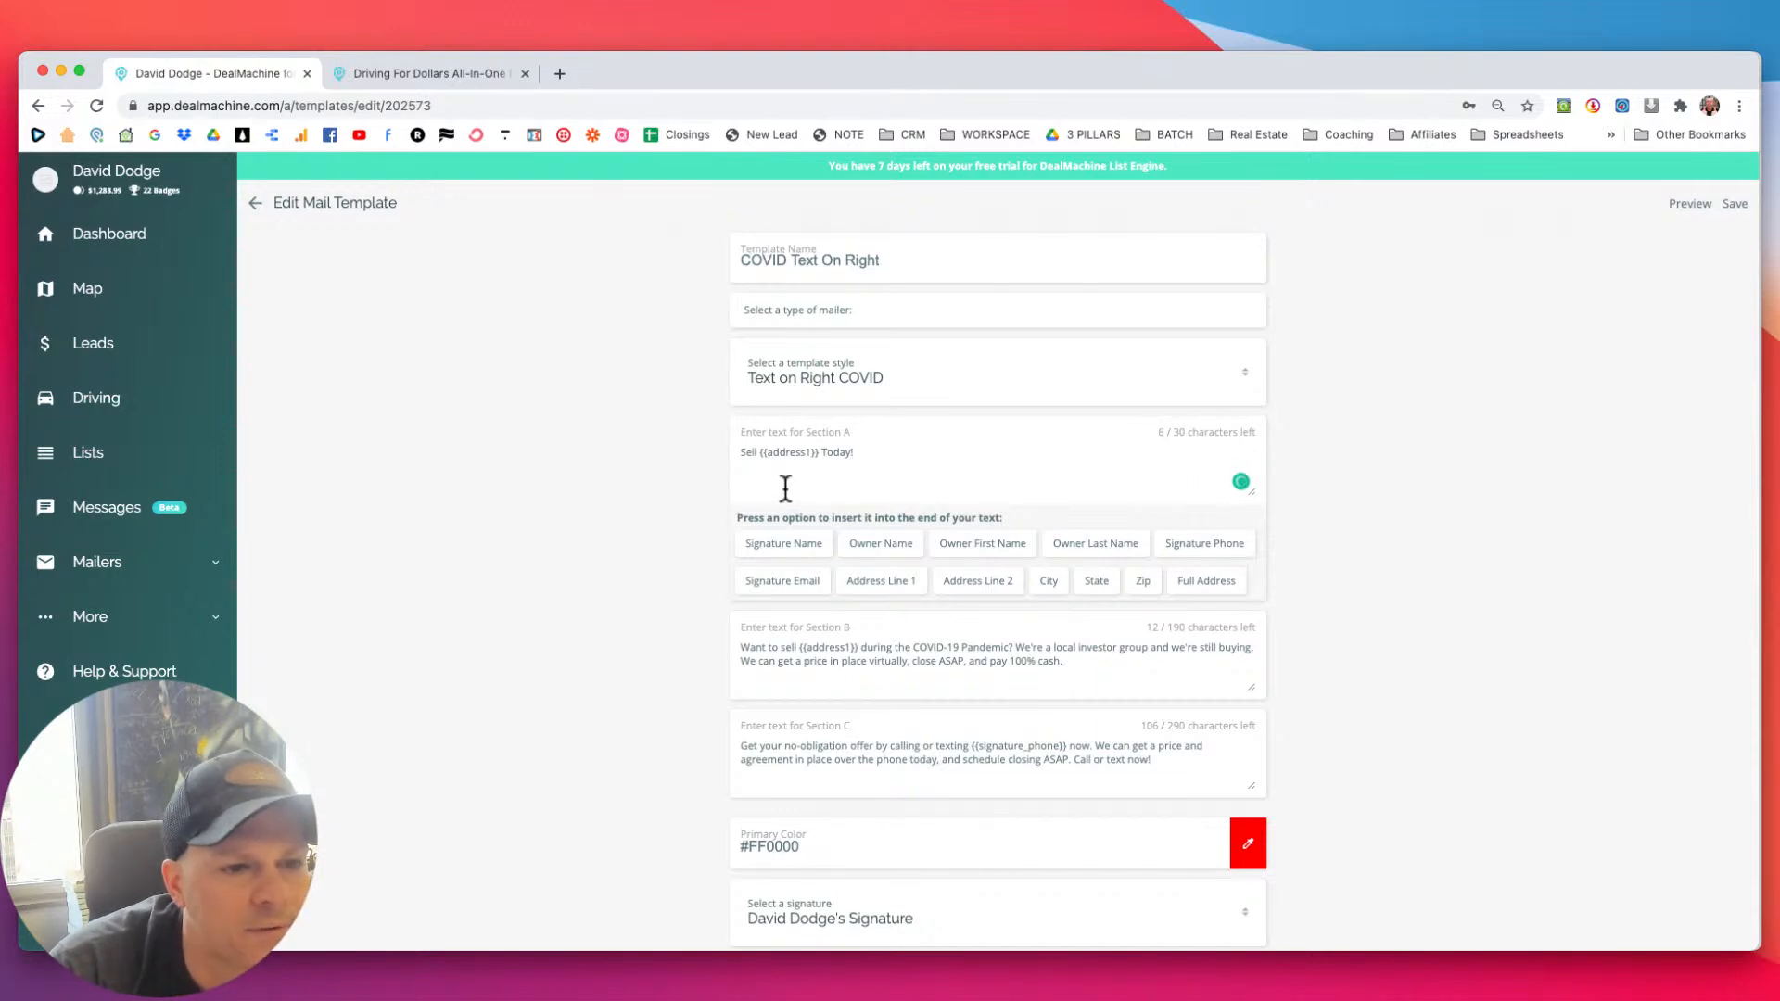
{"action": "left_click", "coordinate": [678, 491]}
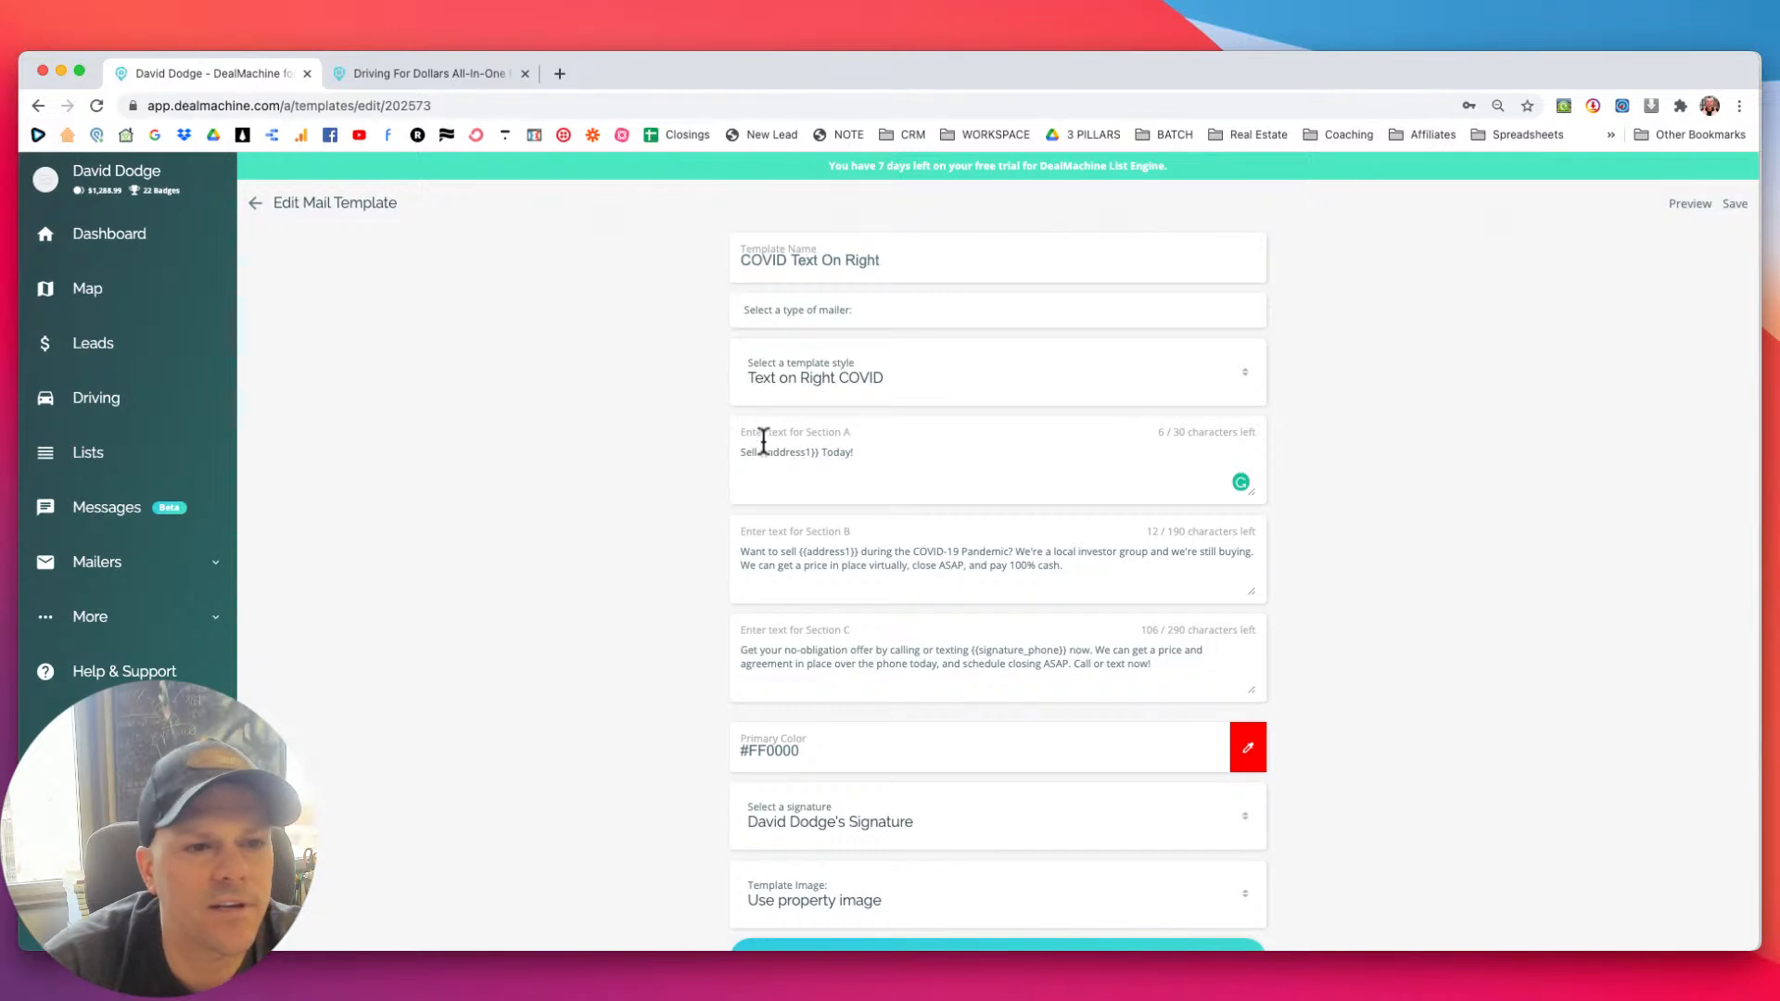
Review the Section B and C texts, primary color, signature and image options of the edited template.
{"action": "scroll", "coordinate": [733, 434], "scroll_direction": "down", "scroll_amount": 1}
{"action": "scroll", "coordinate": [732, 436], "scroll_direction": "up", "scroll_amount": 1}
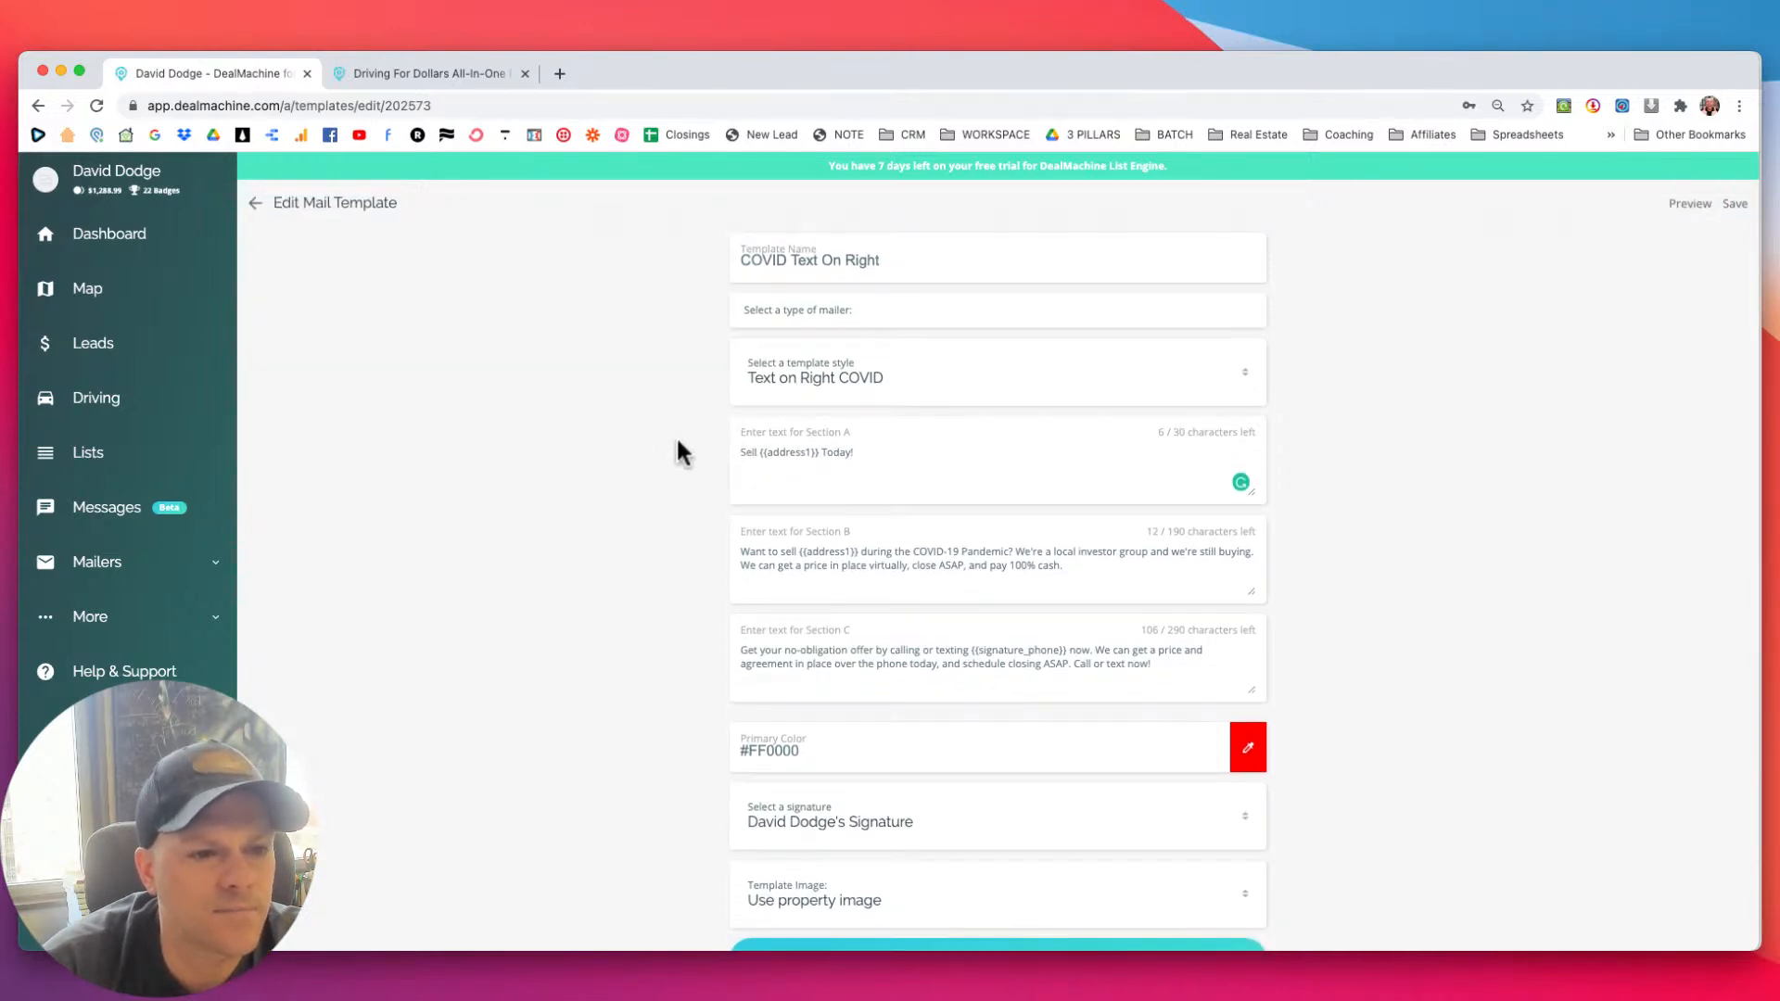
{"action": "scroll", "coordinate": [678, 442], "scroll_direction": "down", "scroll_amount": 2}
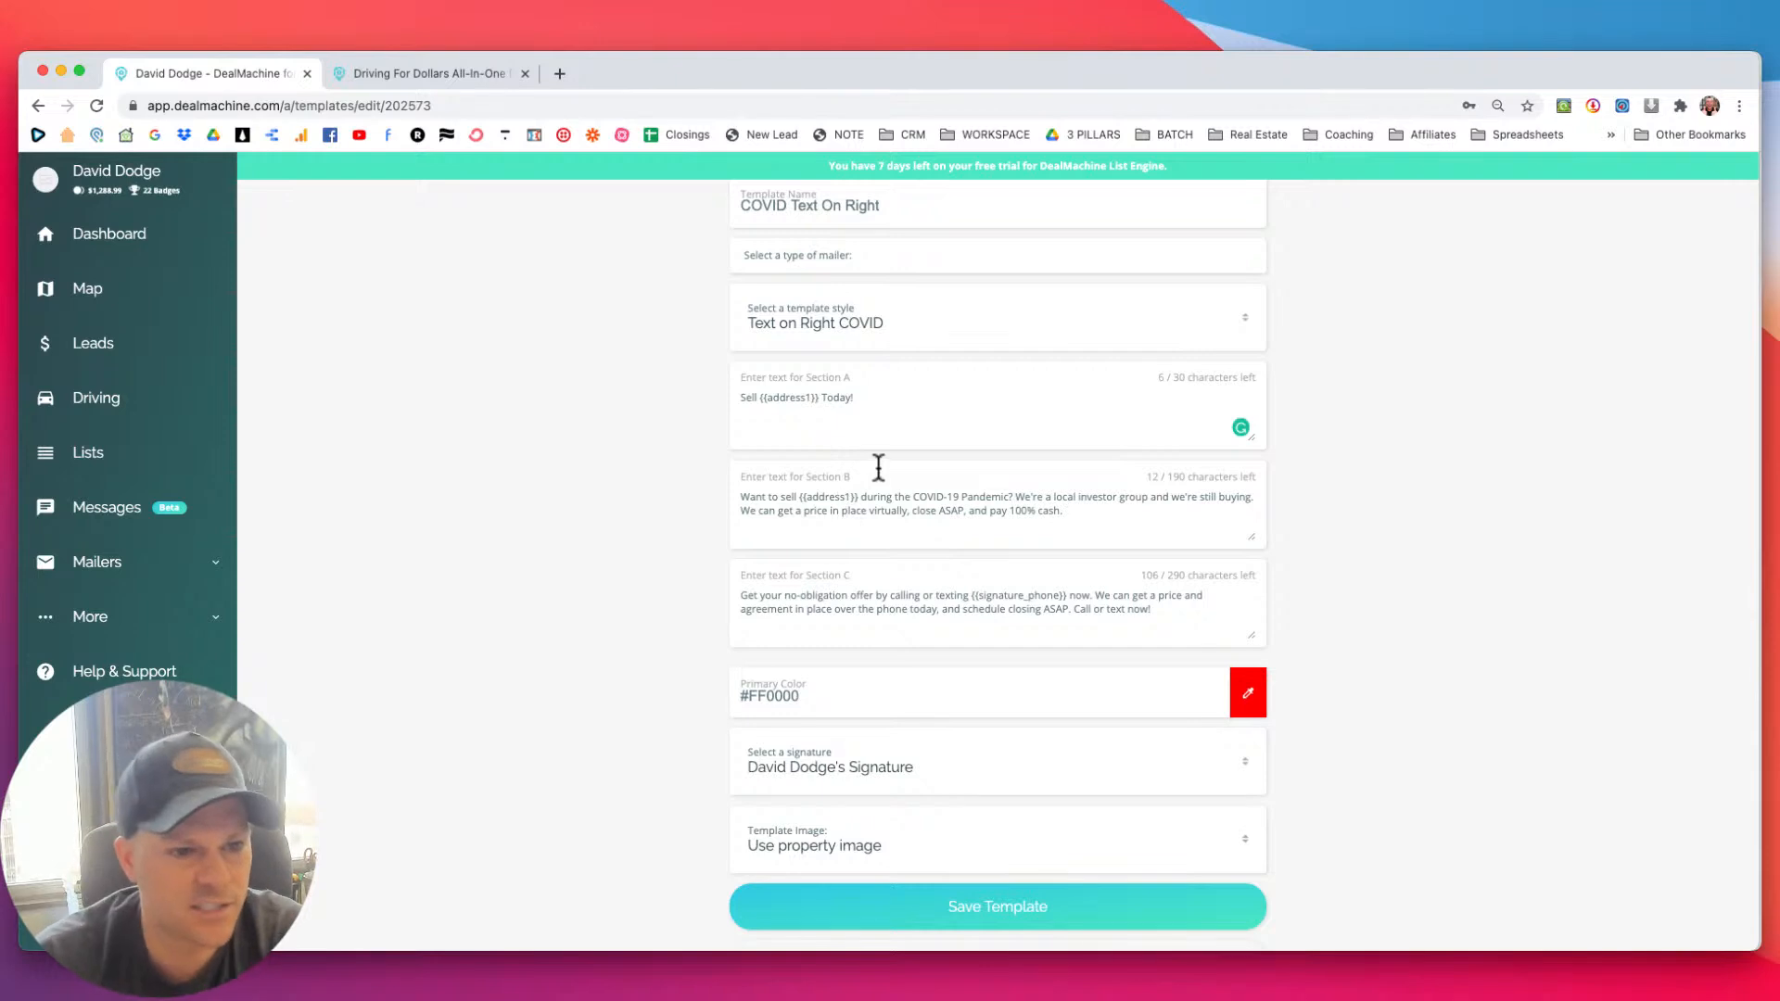
{"action": "scroll", "coordinate": [704, 576], "scroll_direction": "down", "scroll_amount": 2}
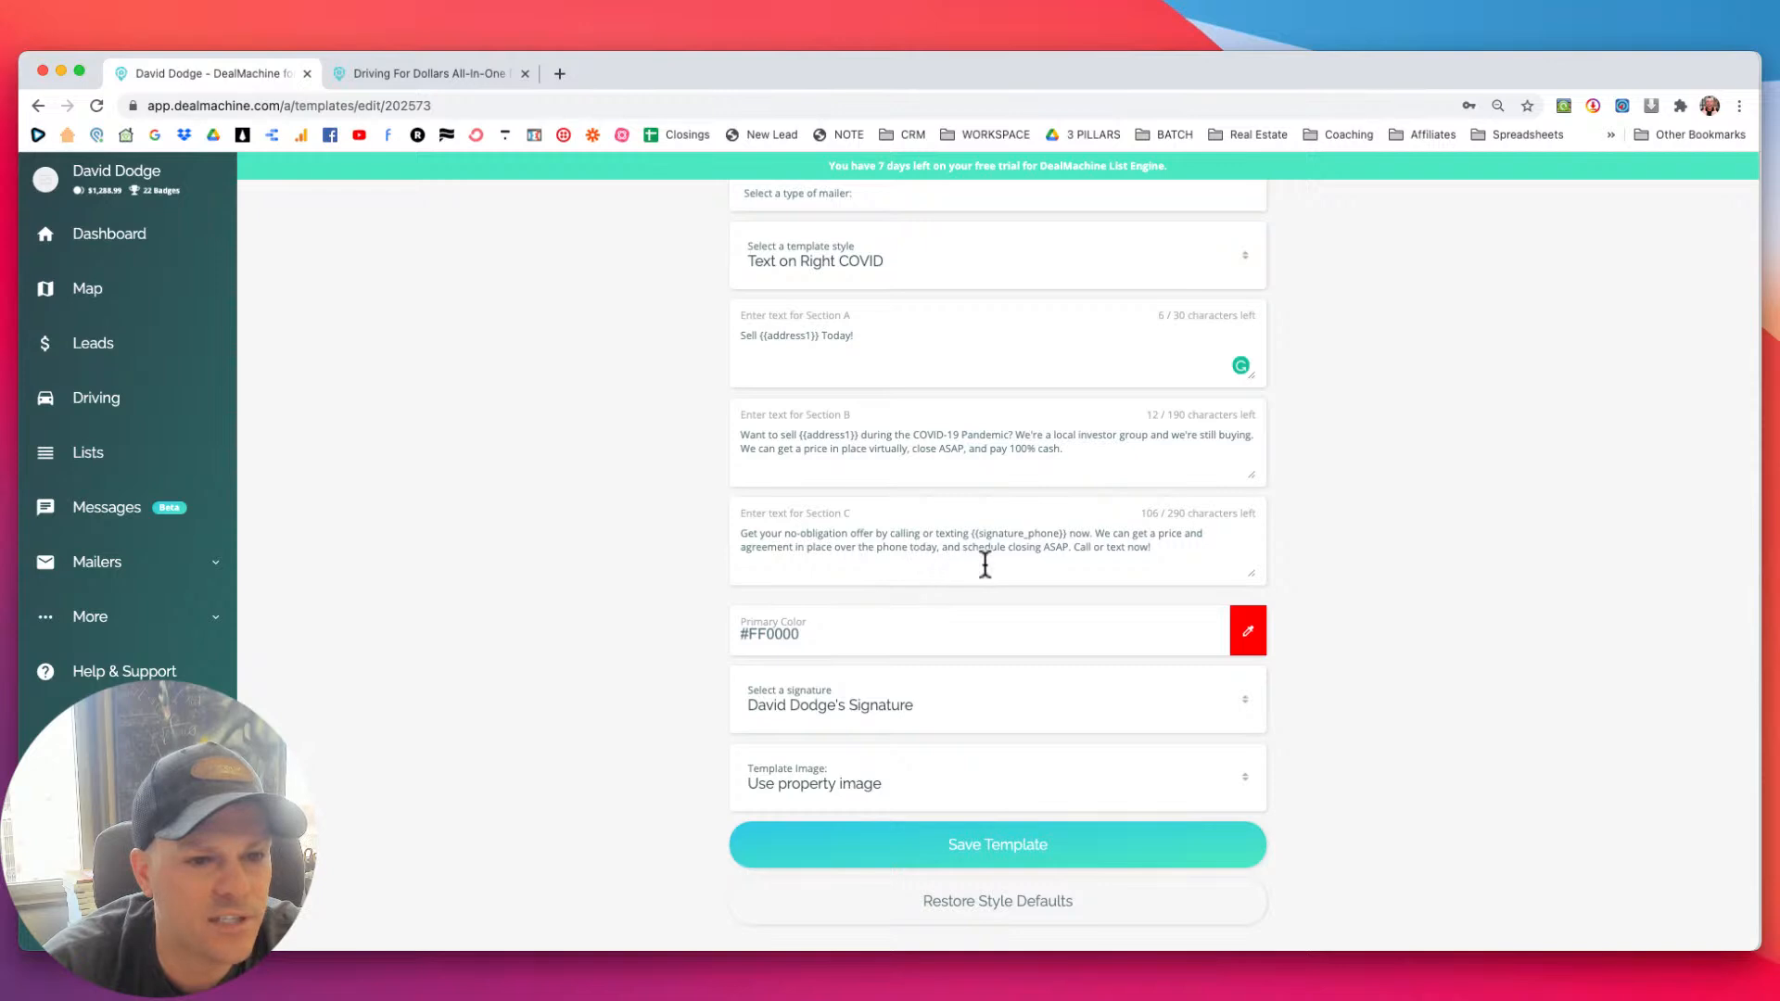
{"action": "scroll", "coordinate": [1067, 561], "scroll_direction": "down", "scroll_amount": 1}
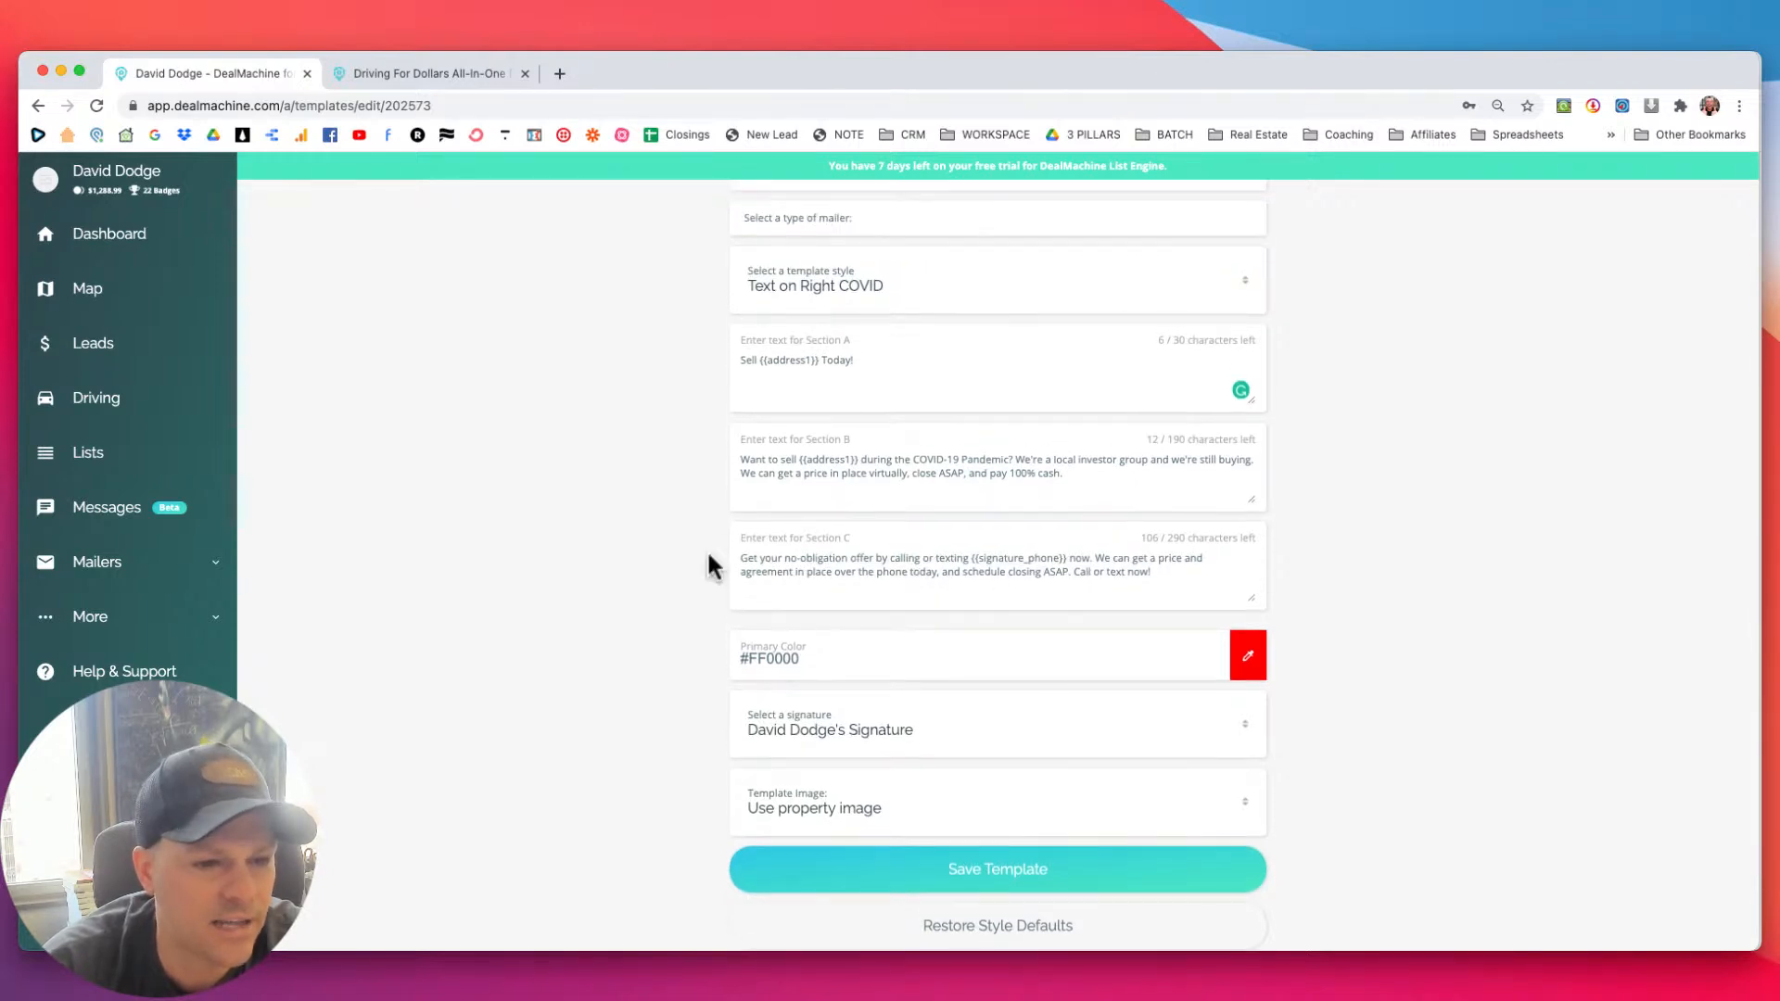
Examine the template image options and template style setting of the COVID Text On Right template.
{"action": "scroll", "coordinate": [706, 556], "scroll_direction": "up", "scroll_amount": 1}
{"action": "left_click", "coordinate": [868, 825]}
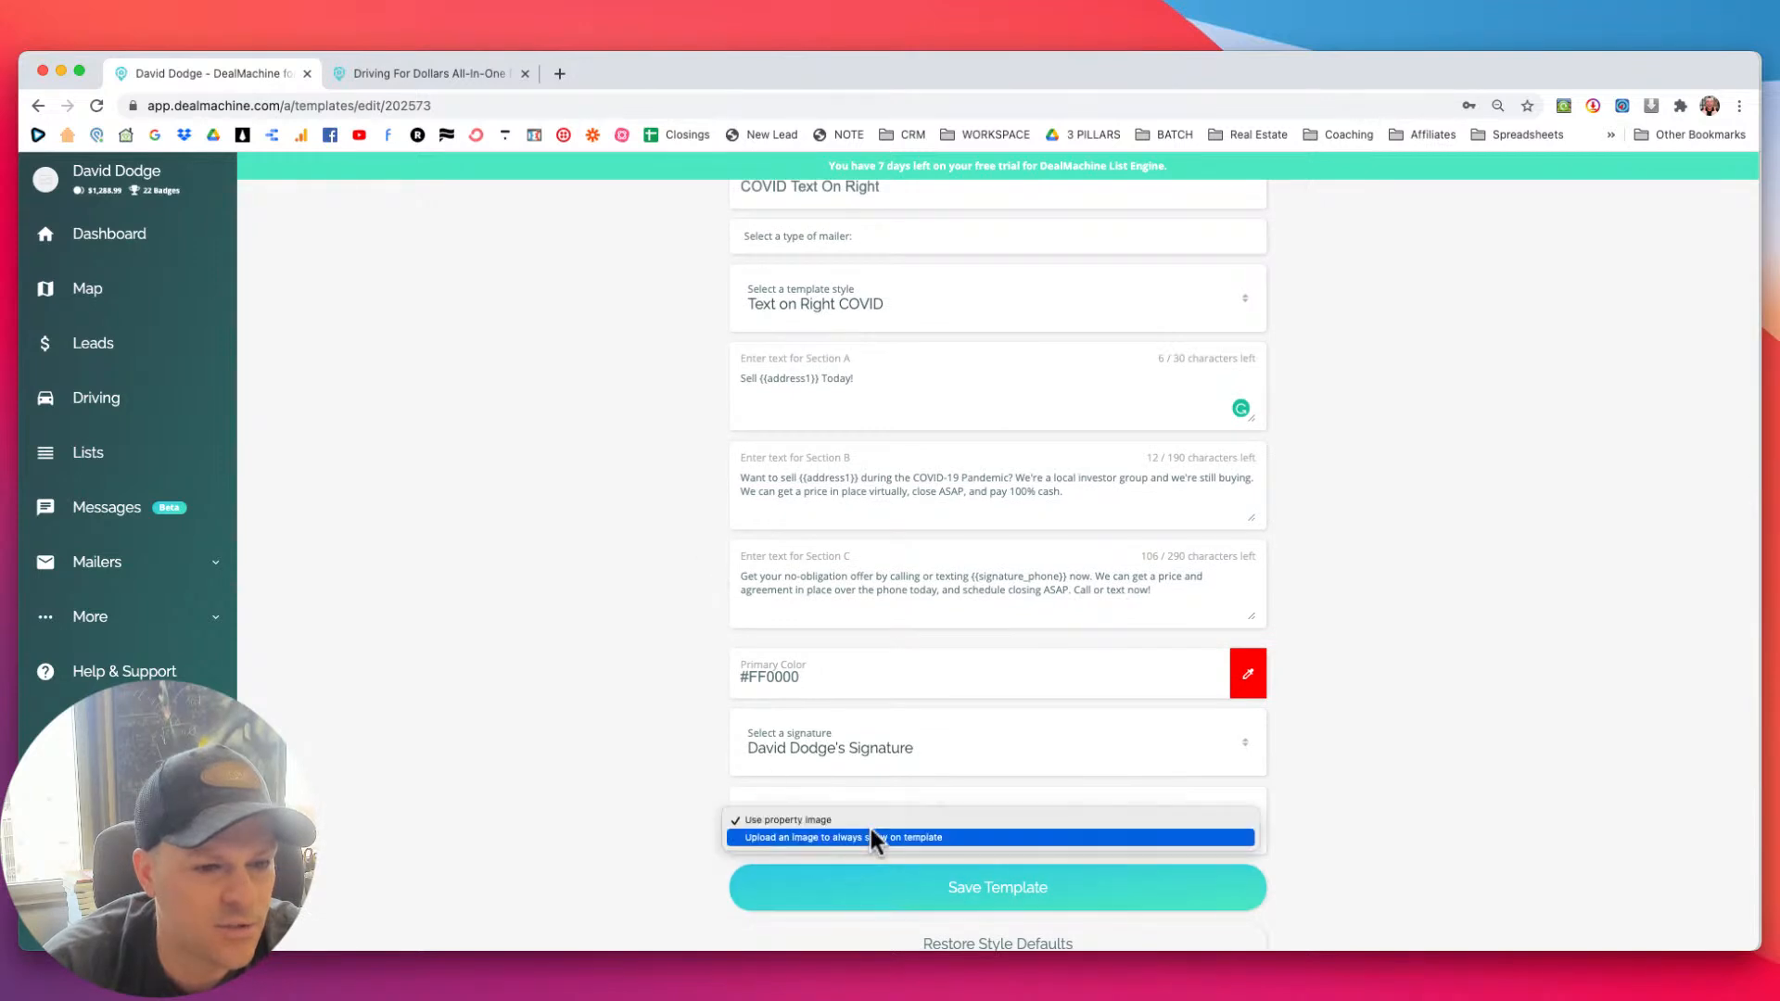
{"action": "left_click", "coordinate": [598, 807]}
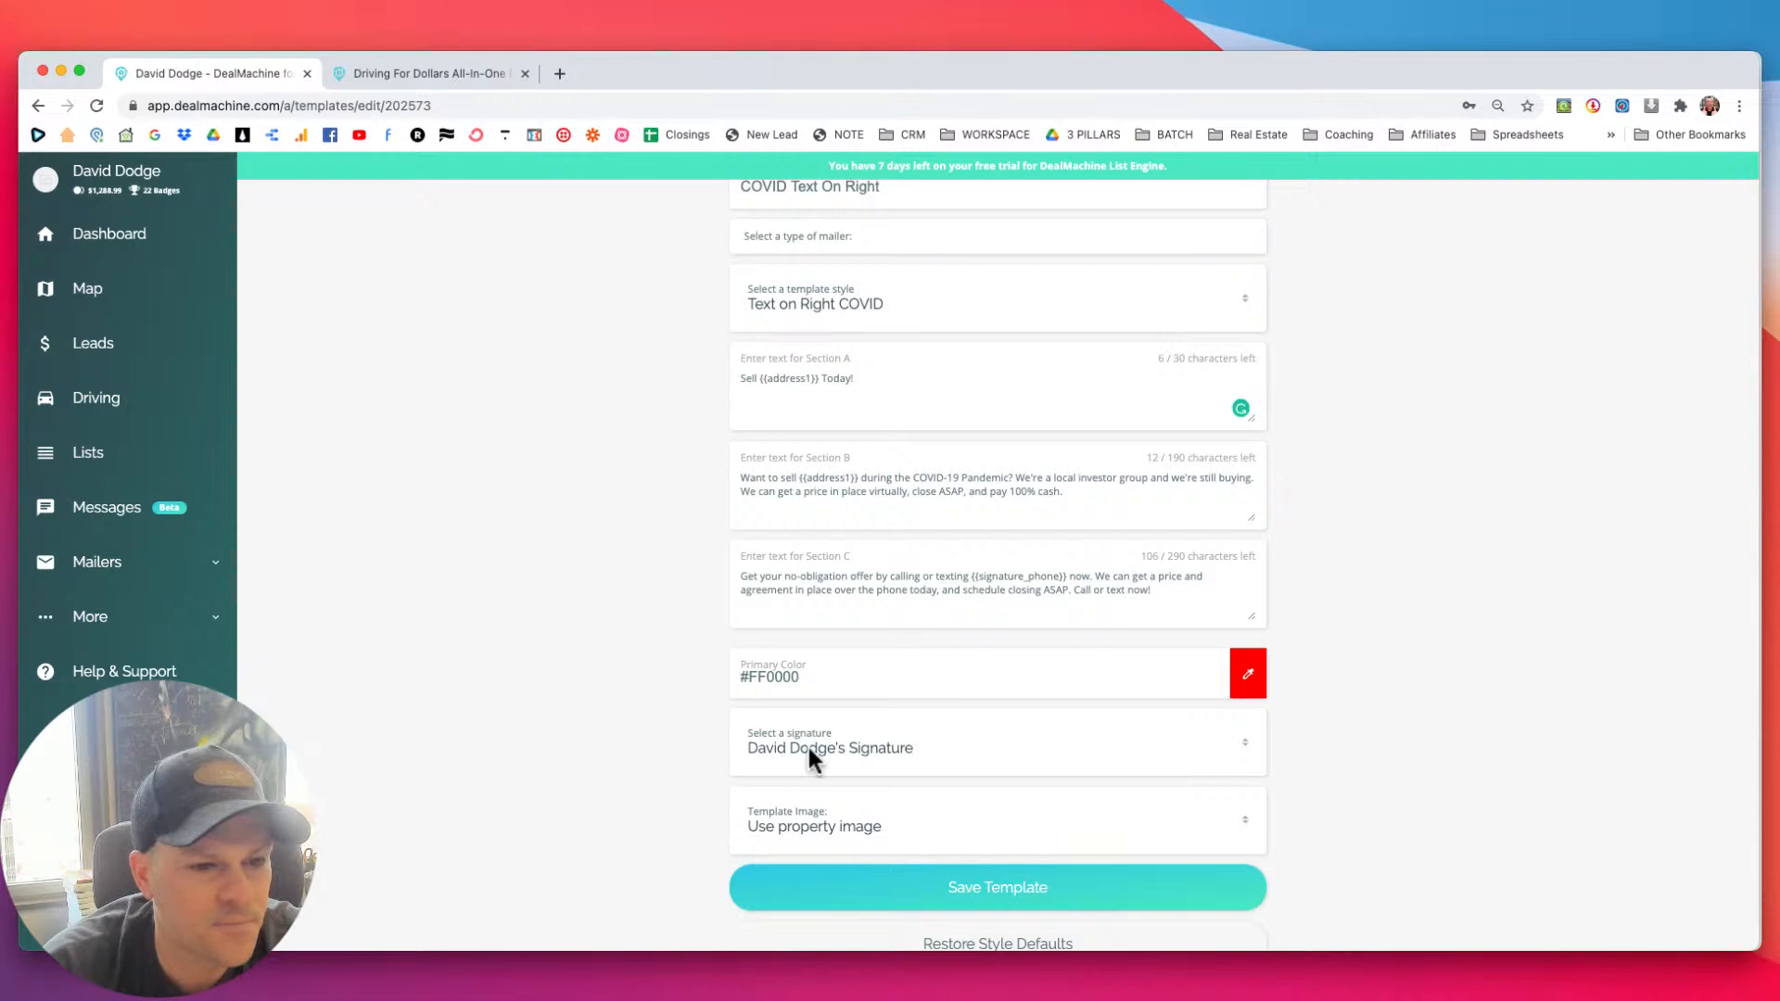
{"action": "scroll", "coordinate": [840, 736], "scroll_direction": "up", "scroll_amount": 2}
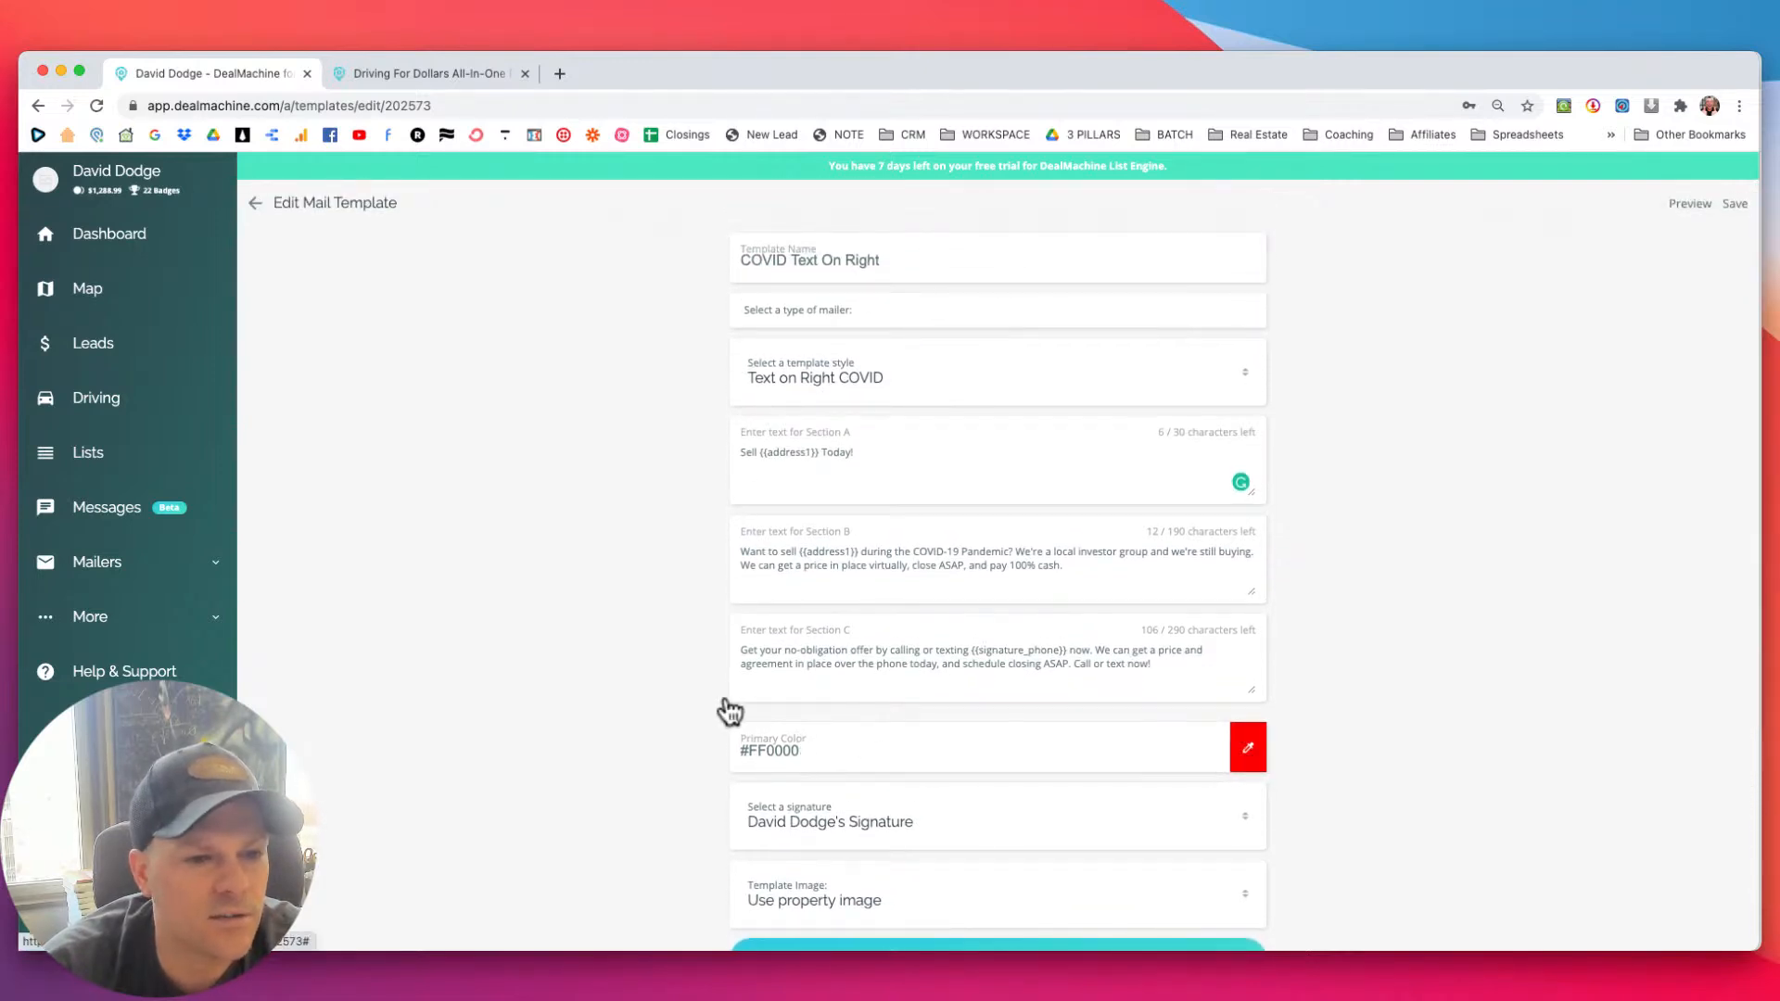
{"action": "scroll", "coordinate": [772, 663], "scroll_direction": "down", "scroll_amount": 1}
{"action": "scroll", "coordinate": [777, 650], "scroll_direction": "up", "scroll_amount": 1}
{"action": "left_click", "coordinate": [776, 375]}
{"action": "left_click", "coordinate": [777, 375]}
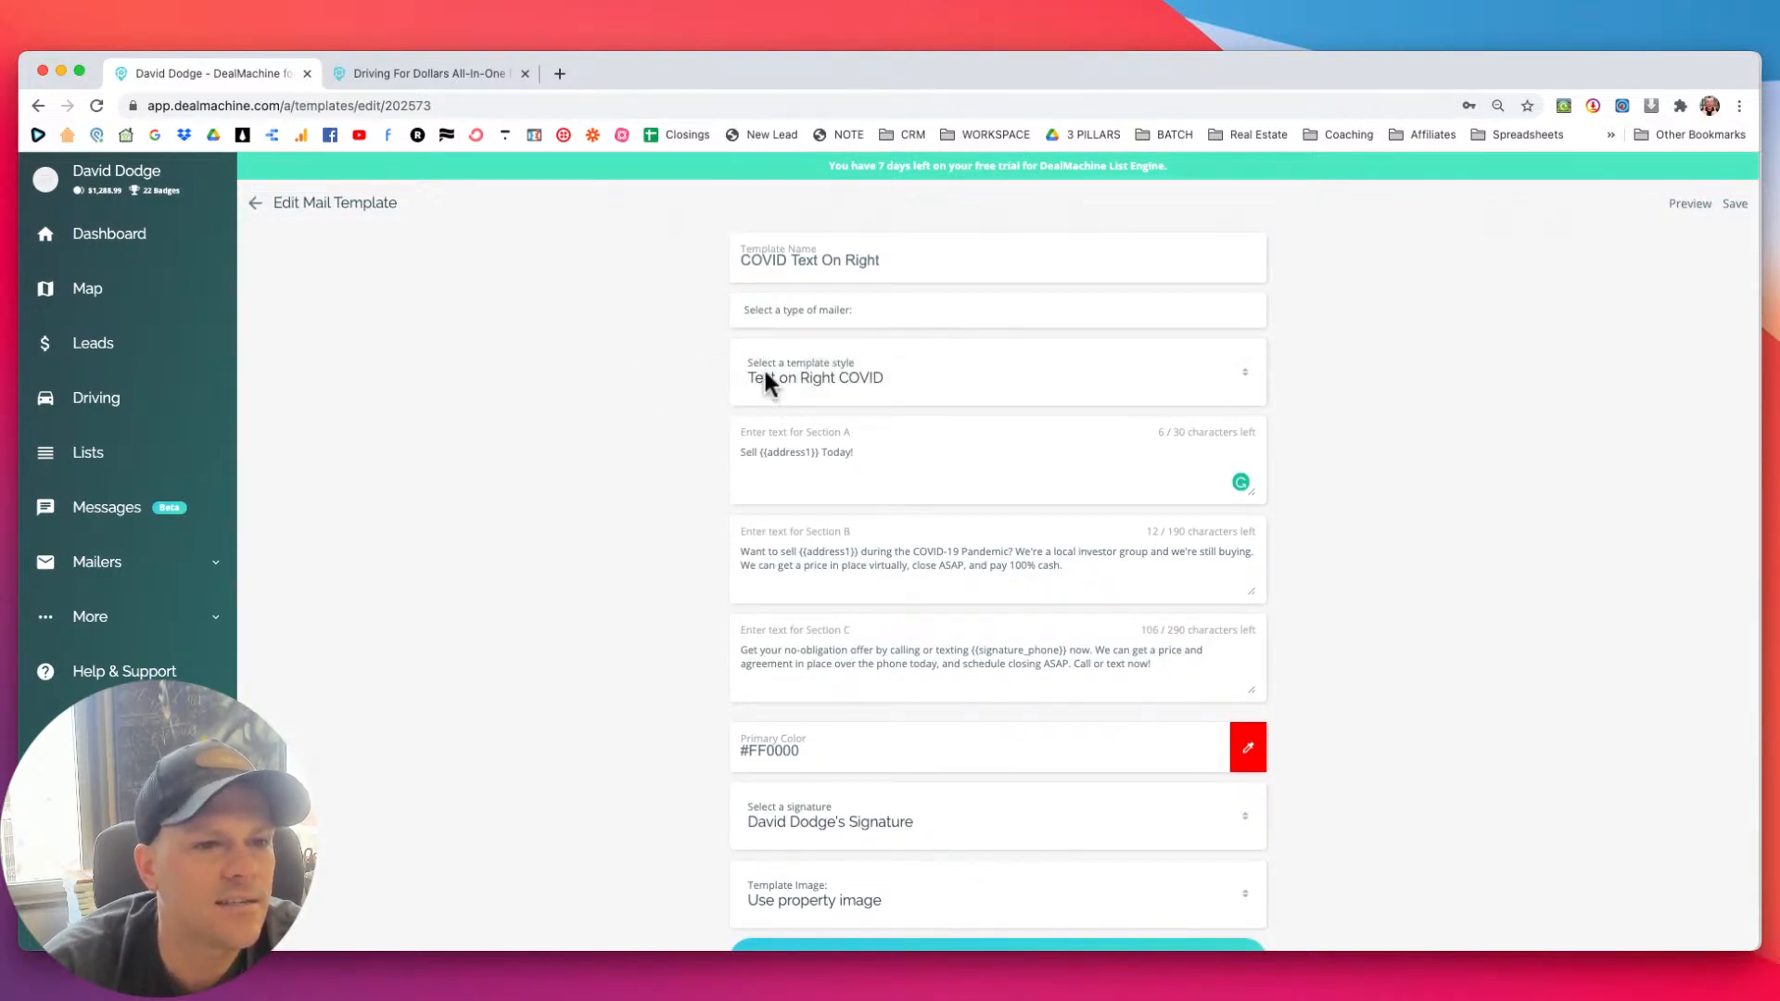
{"action": "left_click", "coordinate": [840, 376]}
{"action": "left_click", "coordinate": [840, 376]}
{"action": "scroll", "coordinate": [785, 377], "scroll_direction": "down", "scroll_amount": 1}
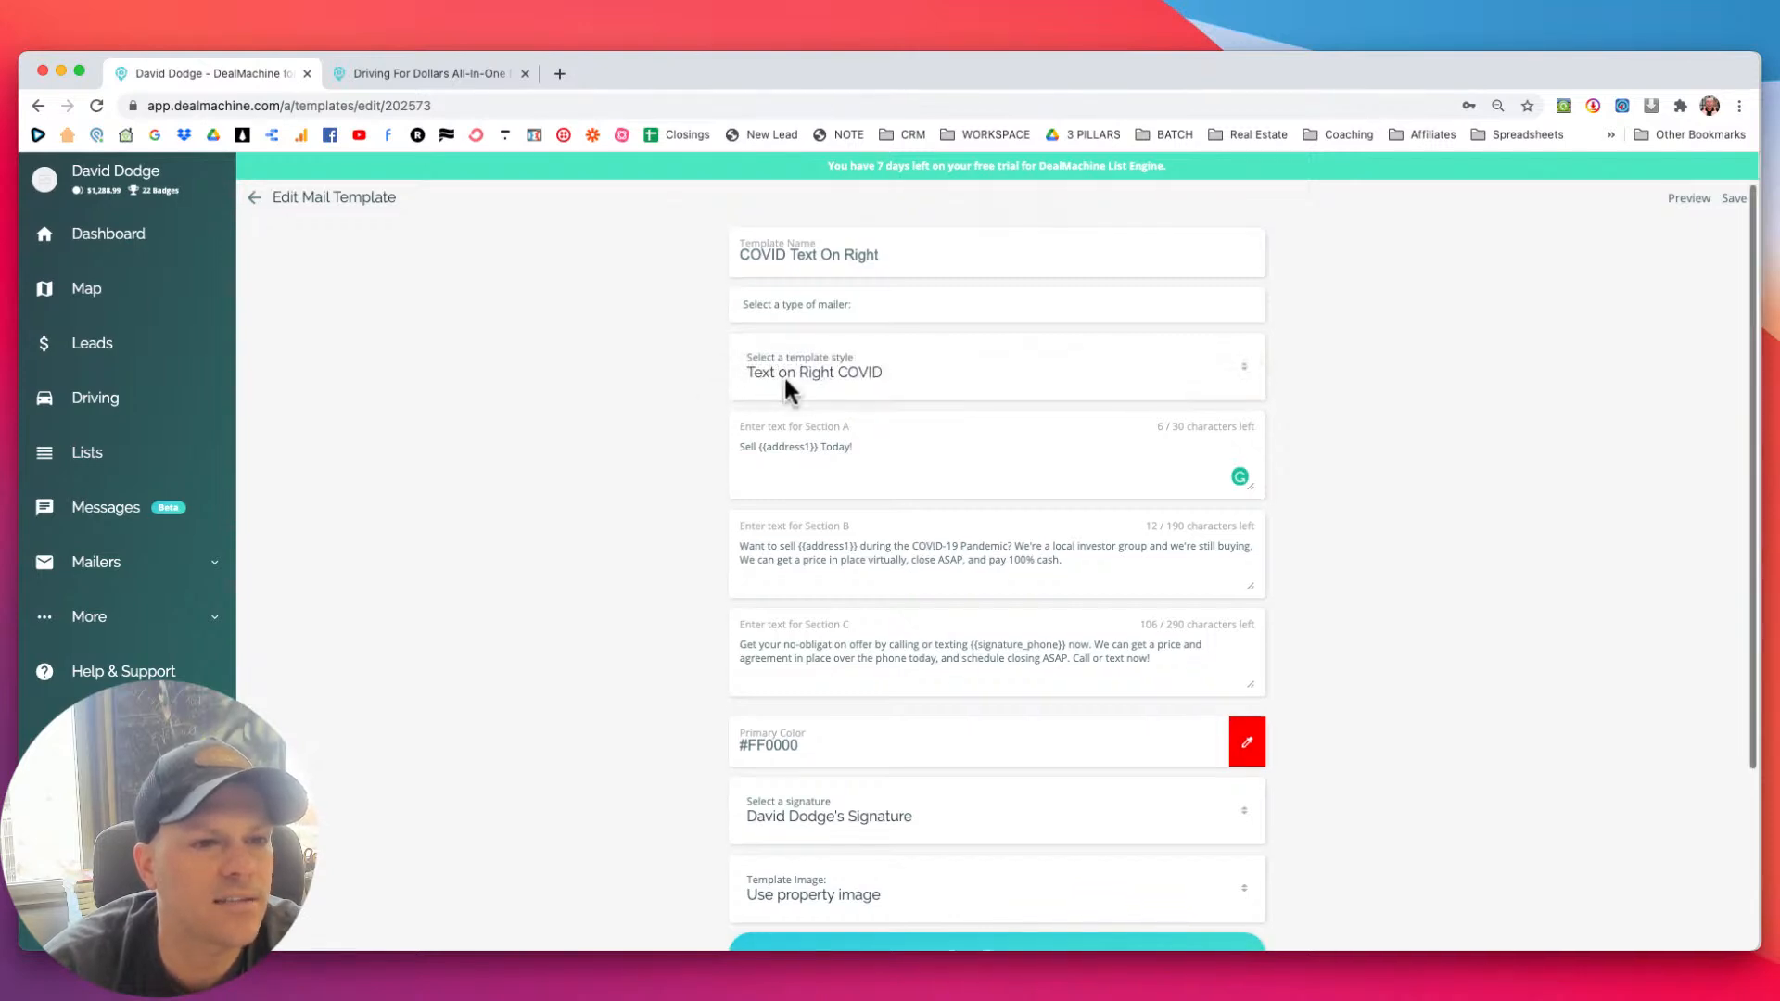
{"action": "scroll", "coordinate": [875, 311], "scroll_direction": "up", "scroll_amount": 1}
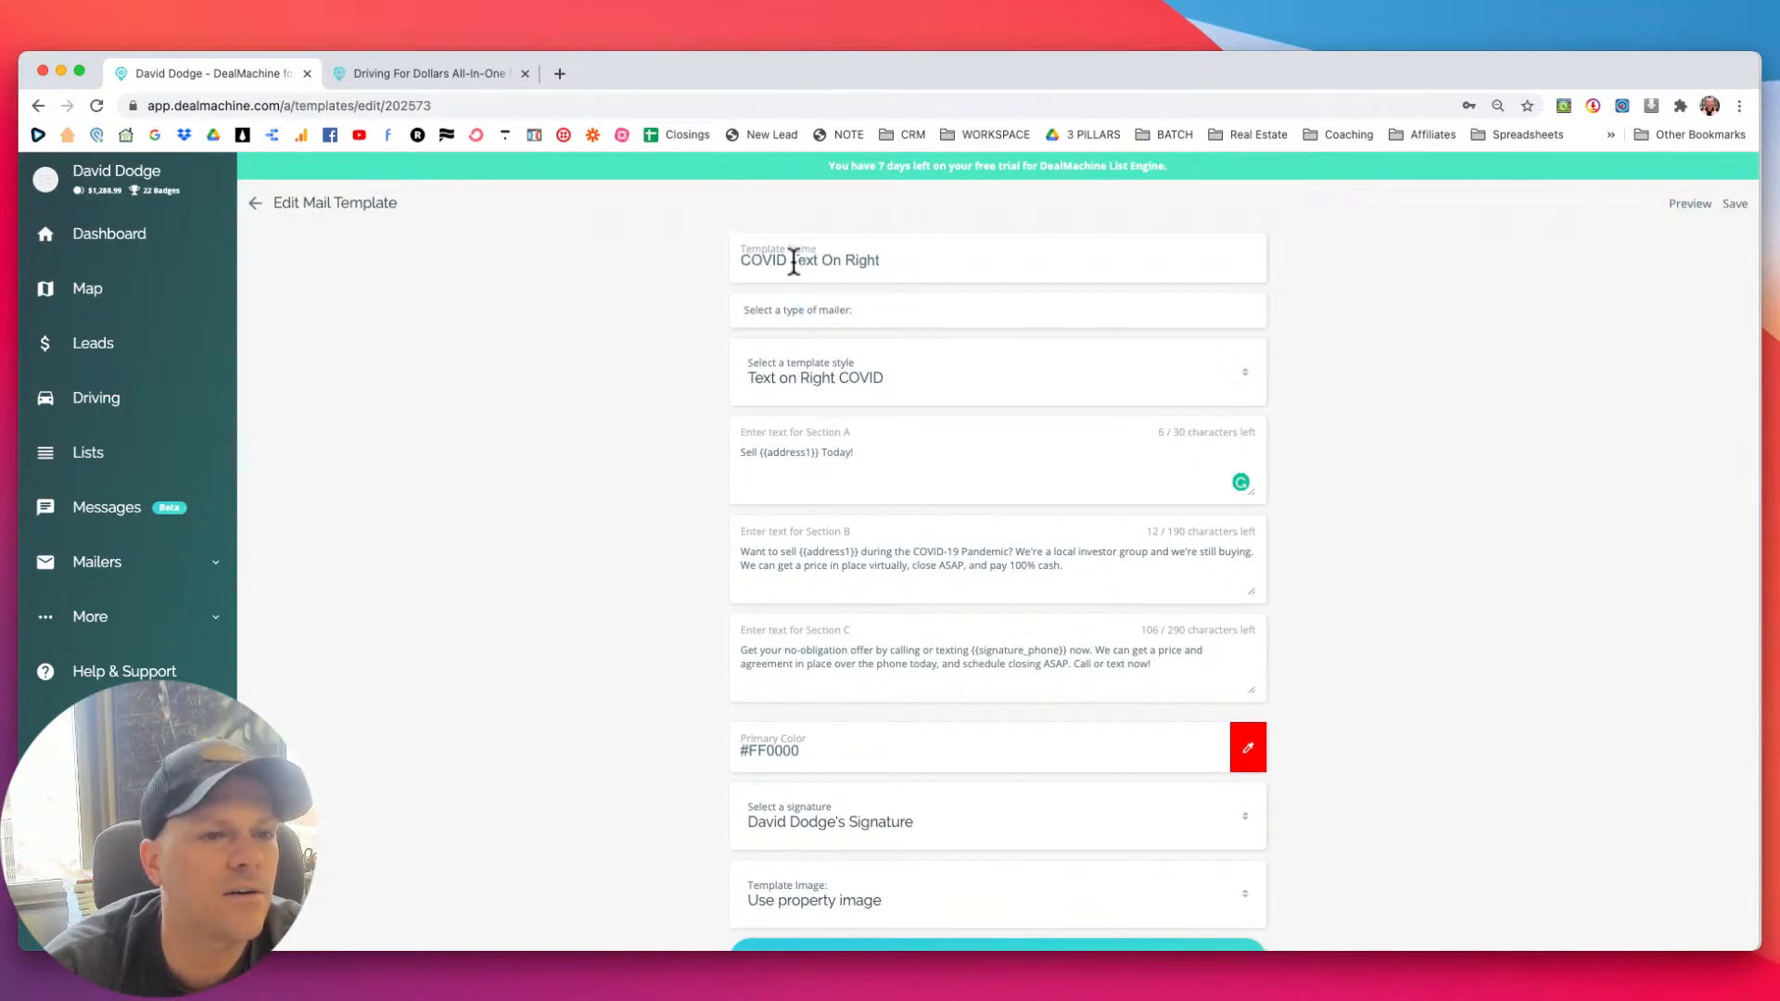
Save the edited COVID Text On Right template.
{"action": "scroll", "coordinate": [705, 276], "scroll_direction": "down", "scroll_amount": 1}
{"action": "scroll", "coordinate": [708, 290], "scroll_direction": "down", "scroll_amount": 3}
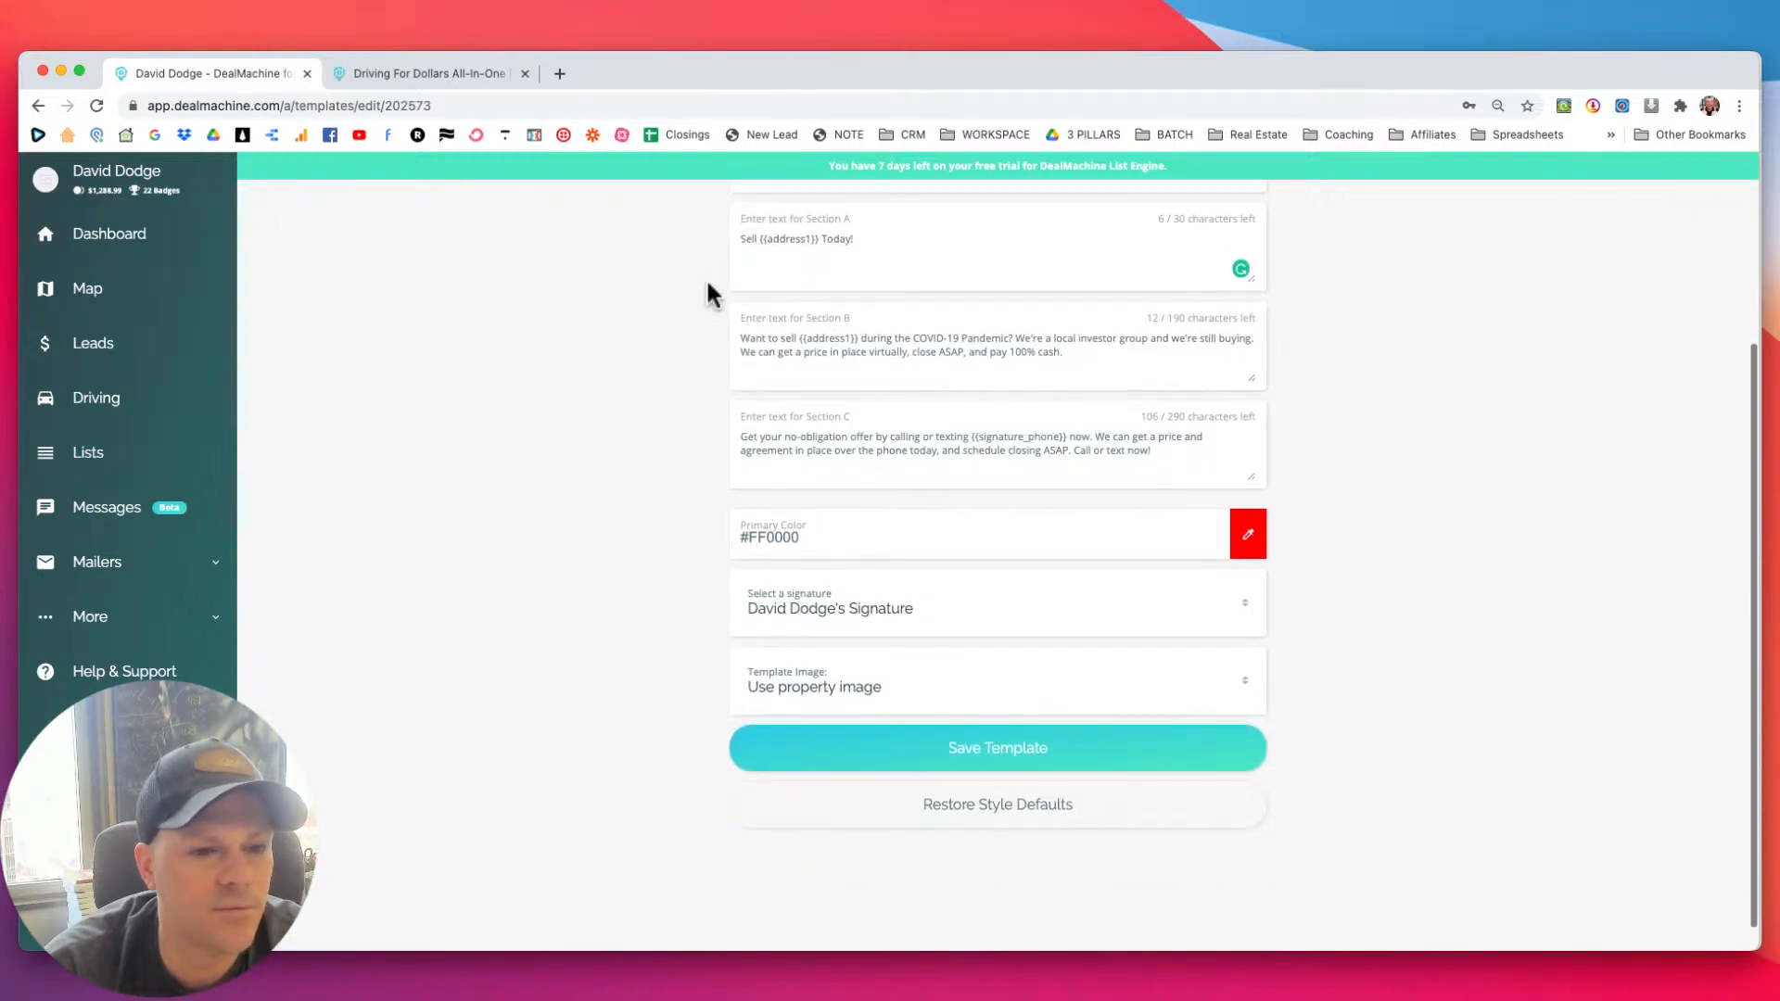
{"action": "left_click", "coordinate": [1005, 756]}
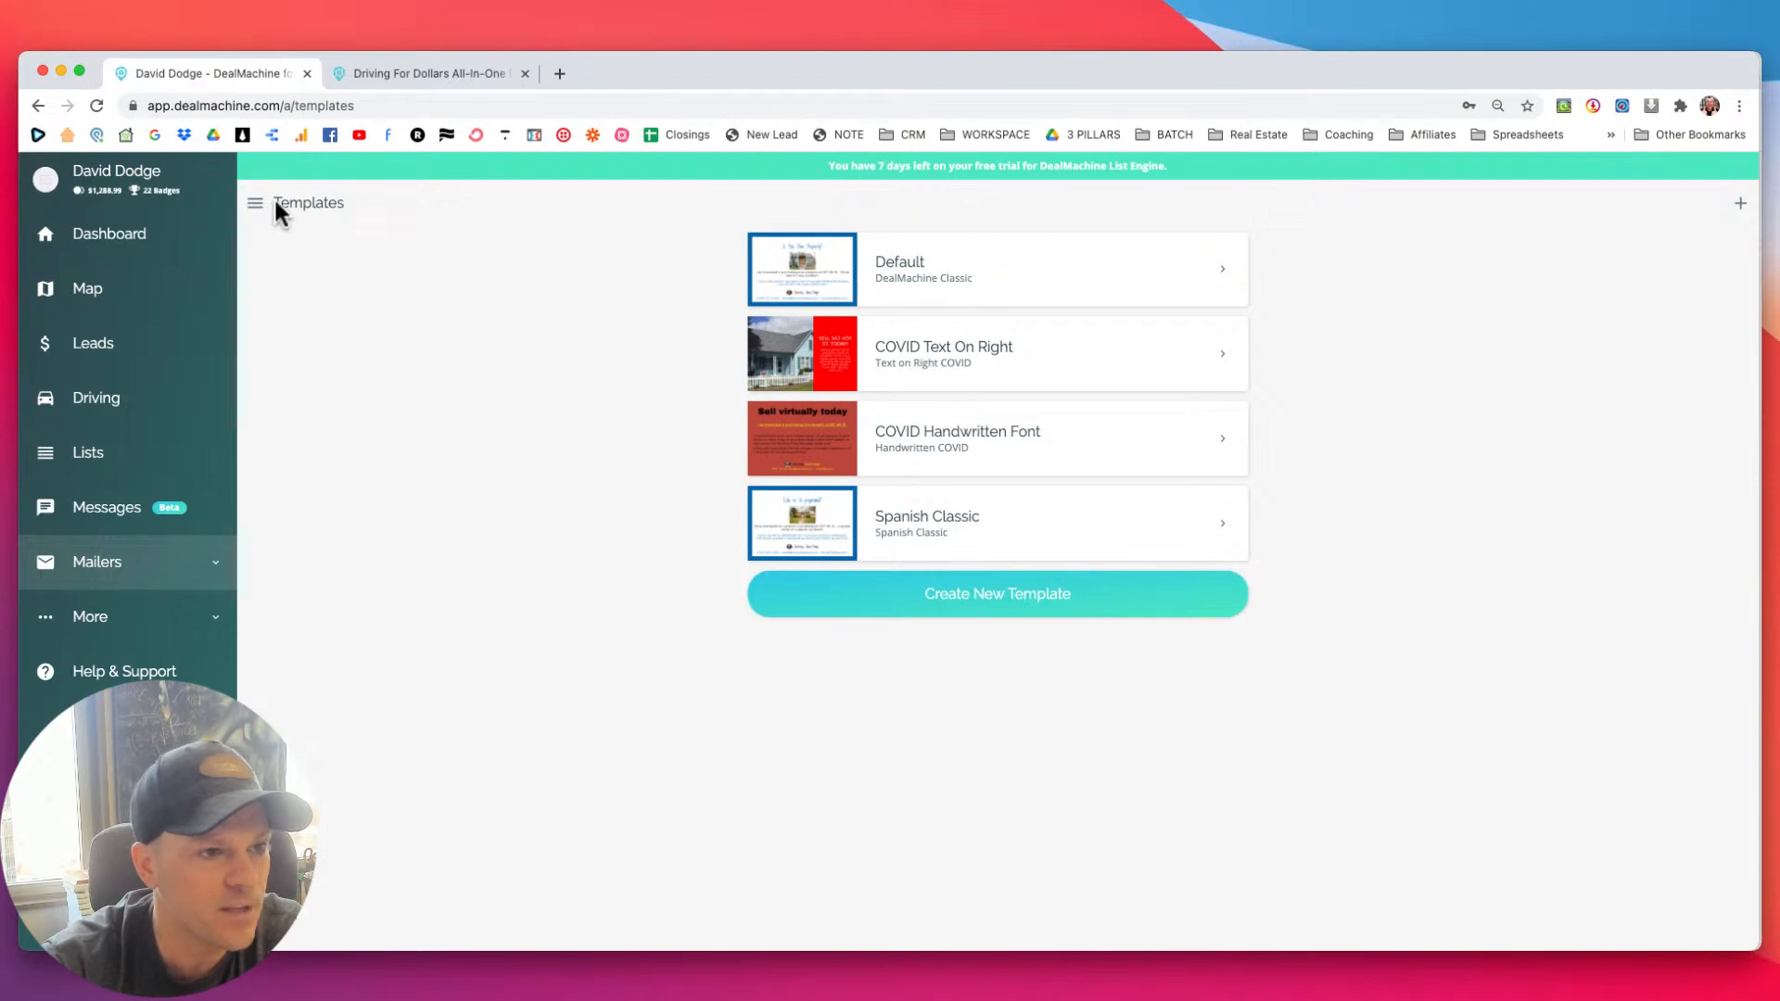
Open the mailer campaigns, look at the settings of "2021 Campaign - 3X Mailers" and return to the campaign list.
{"action": "left_click", "coordinate": [153, 565]}
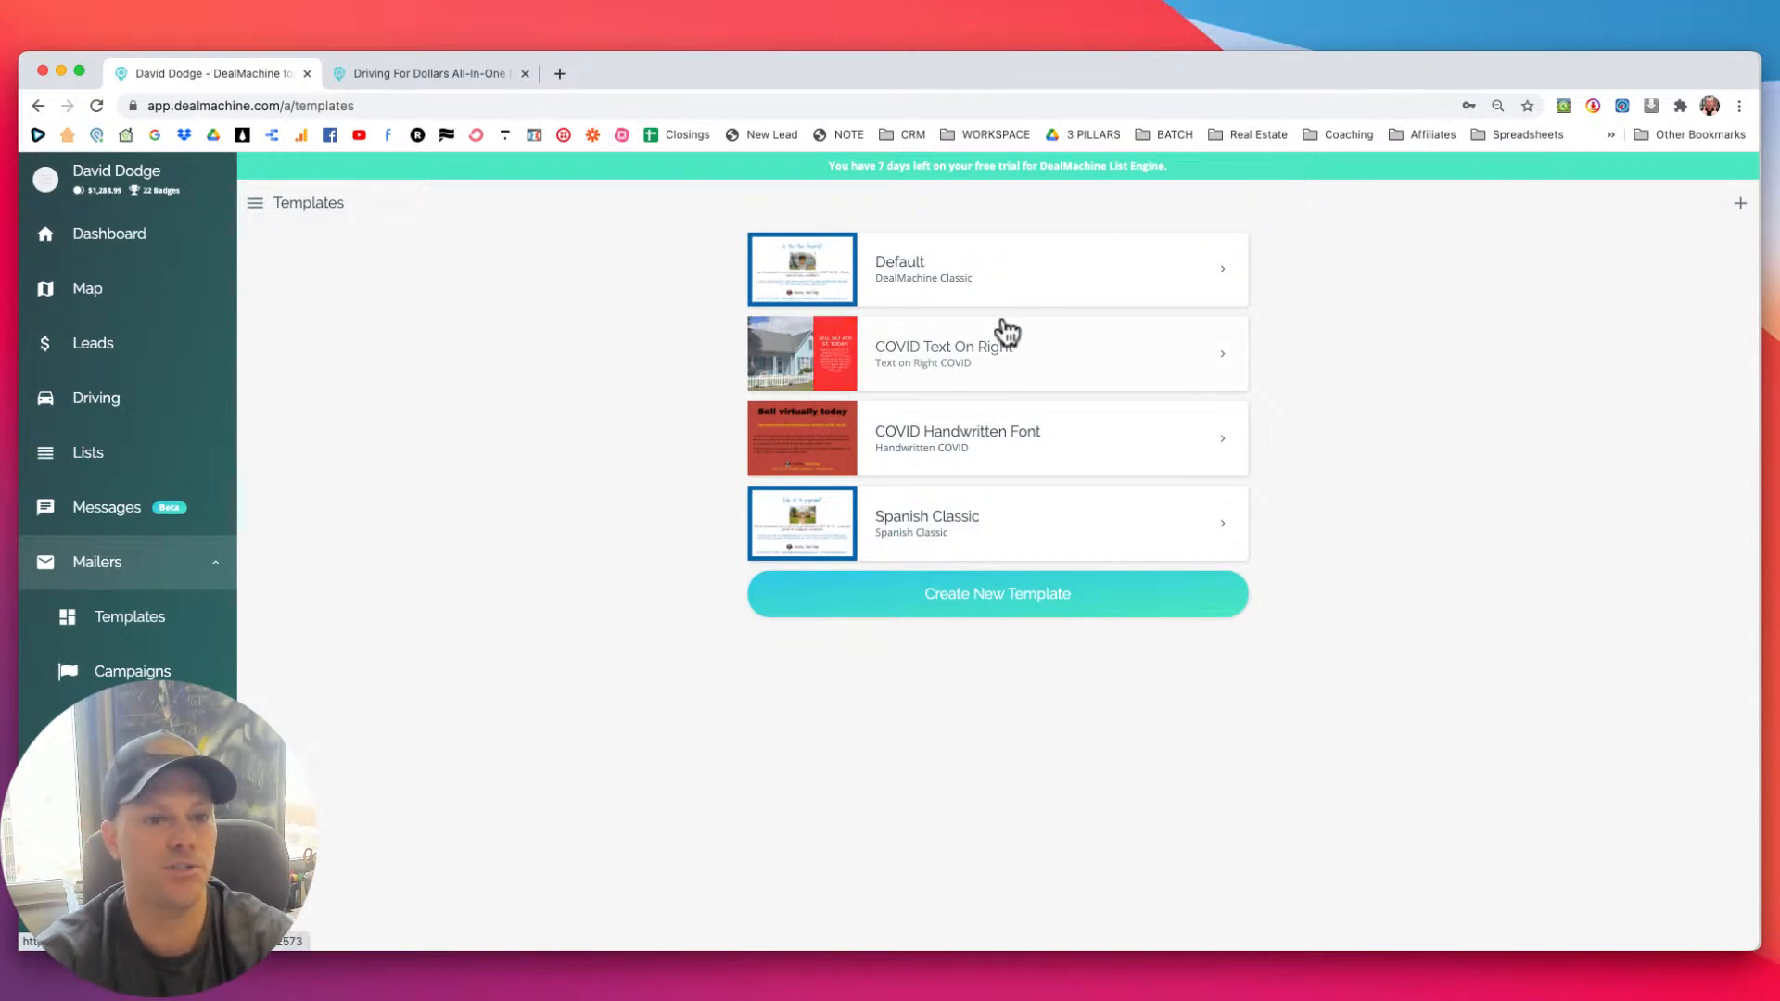
{"action": "left_click", "coordinate": [133, 673]}
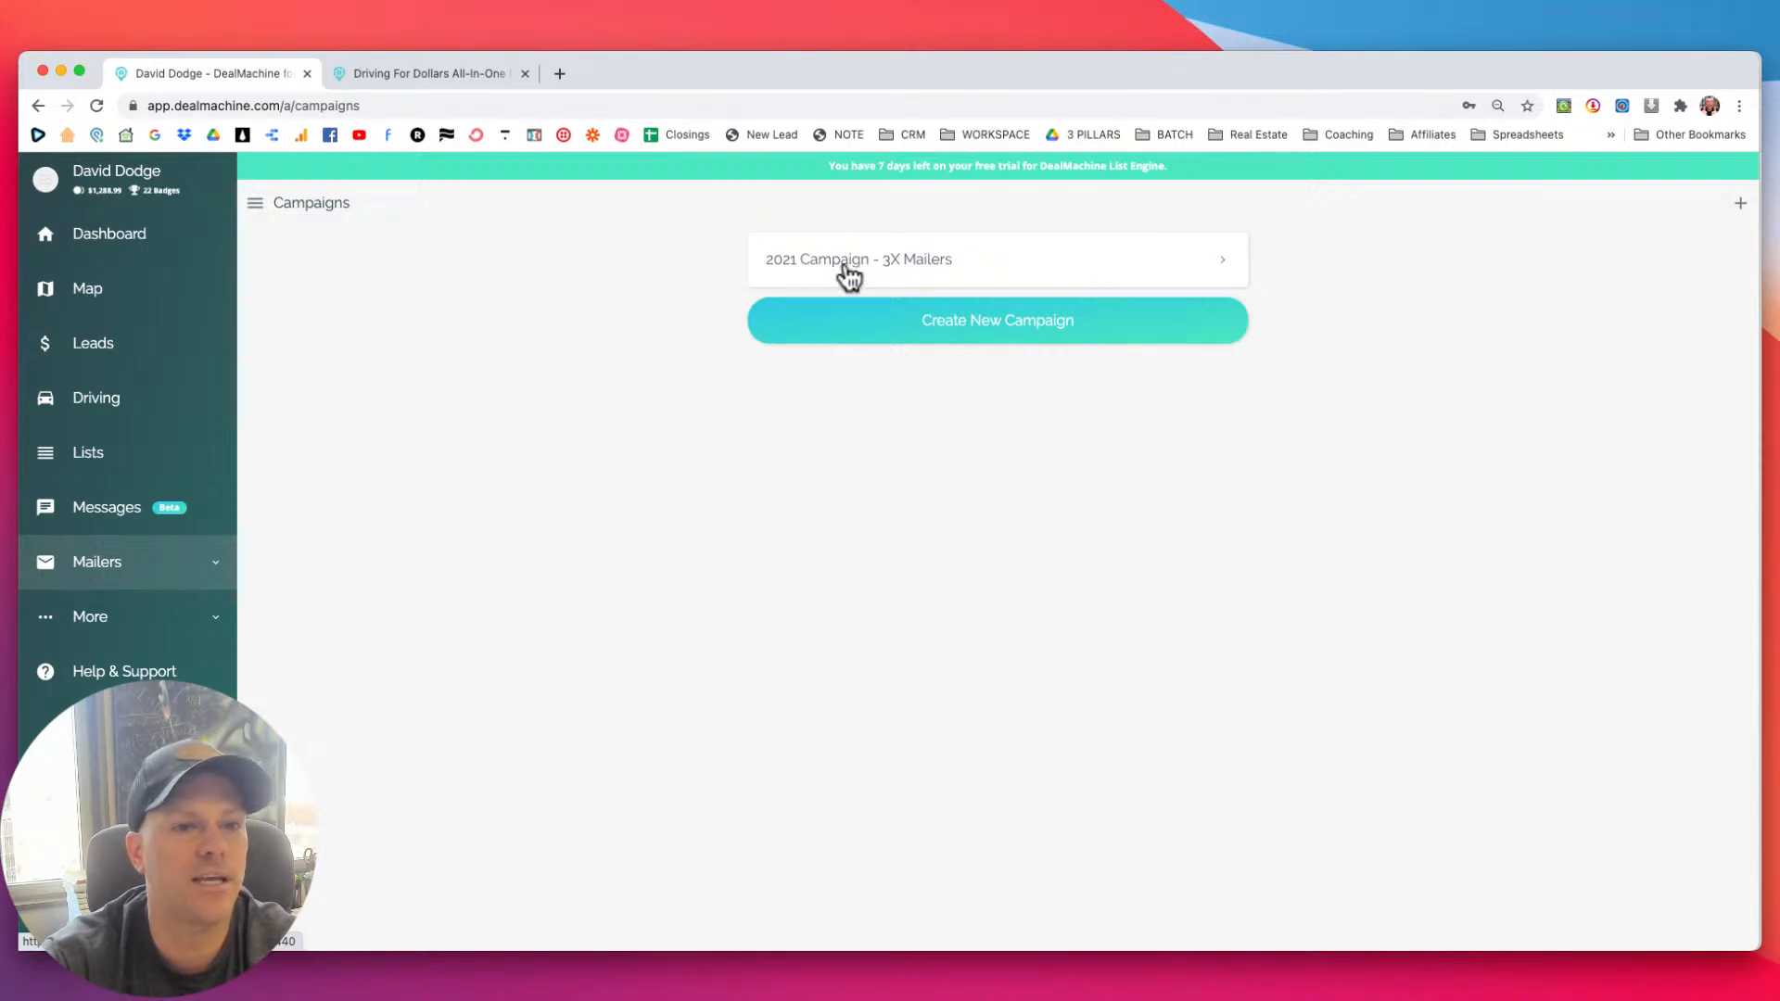
{"action": "left_click", "coordinate": [1159, 275]}
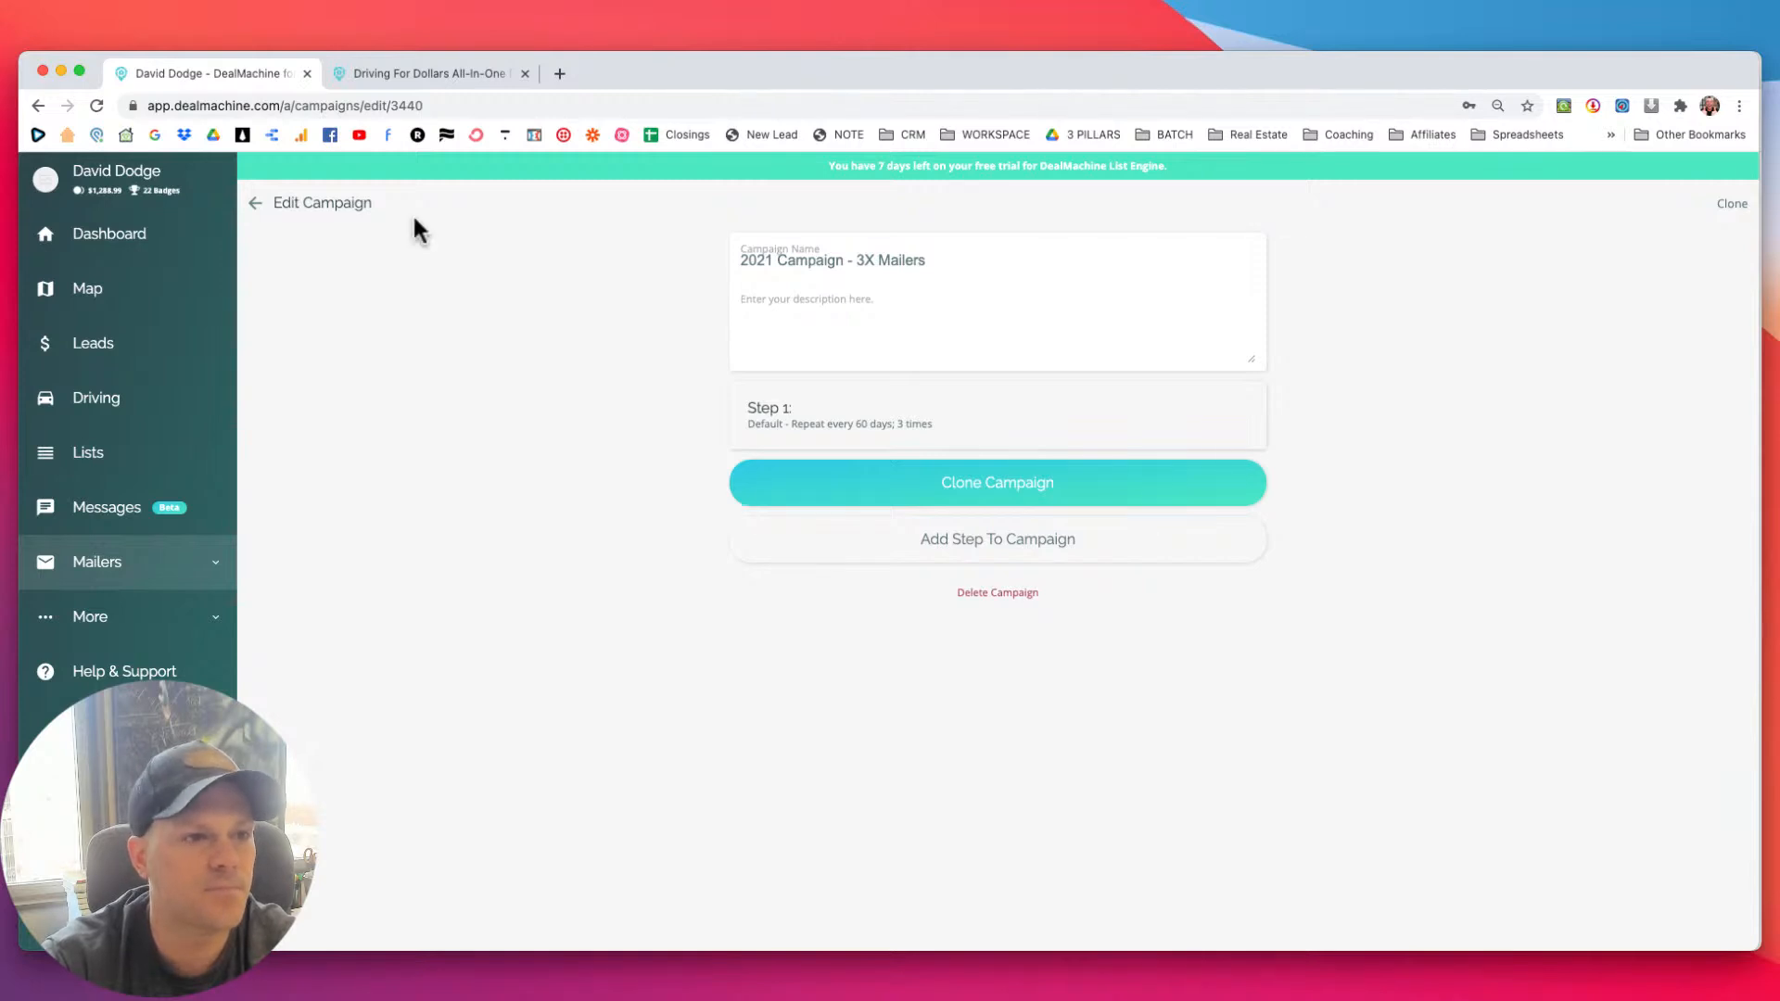
{"action": "left_click", "coordinate": [253, 203]}
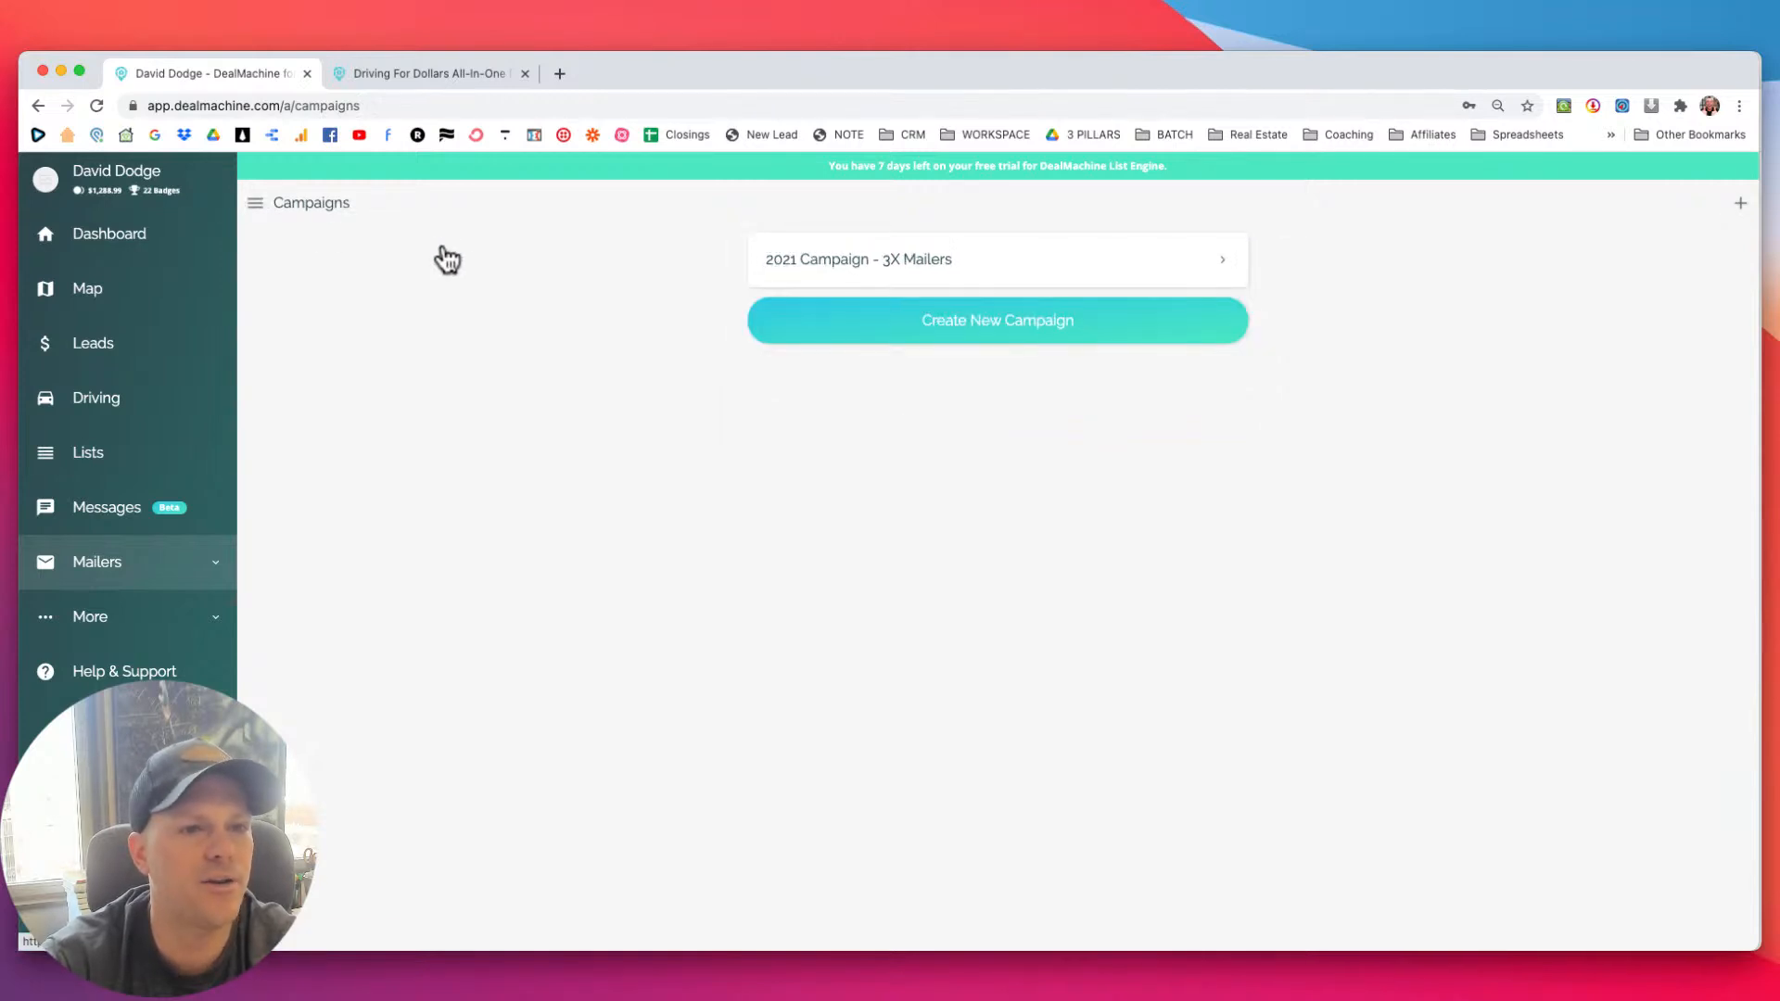
Start a new mailer campaign and name it "New 2021 Campaign - Covid Right".
{"action": "left_click", "coordinate": [918, 321]}
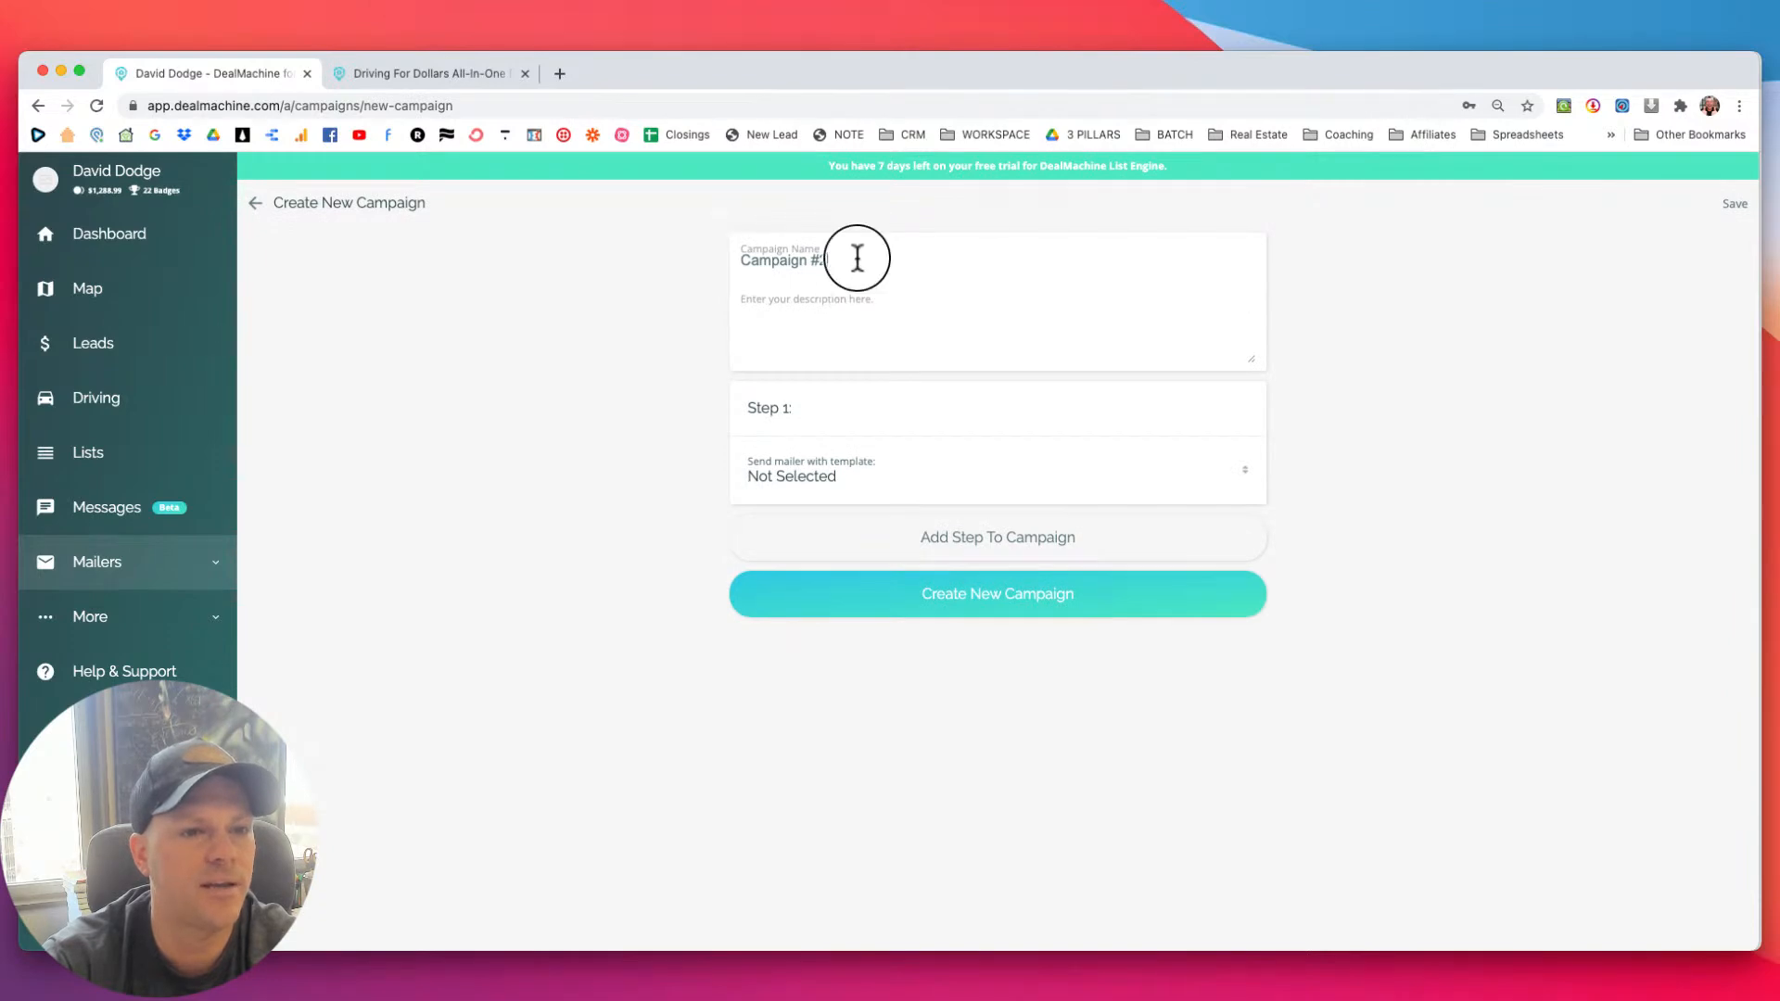
{"action": "left_click_drag", "start_coordinate": [863, 257], "coordinate": [611, 269]}
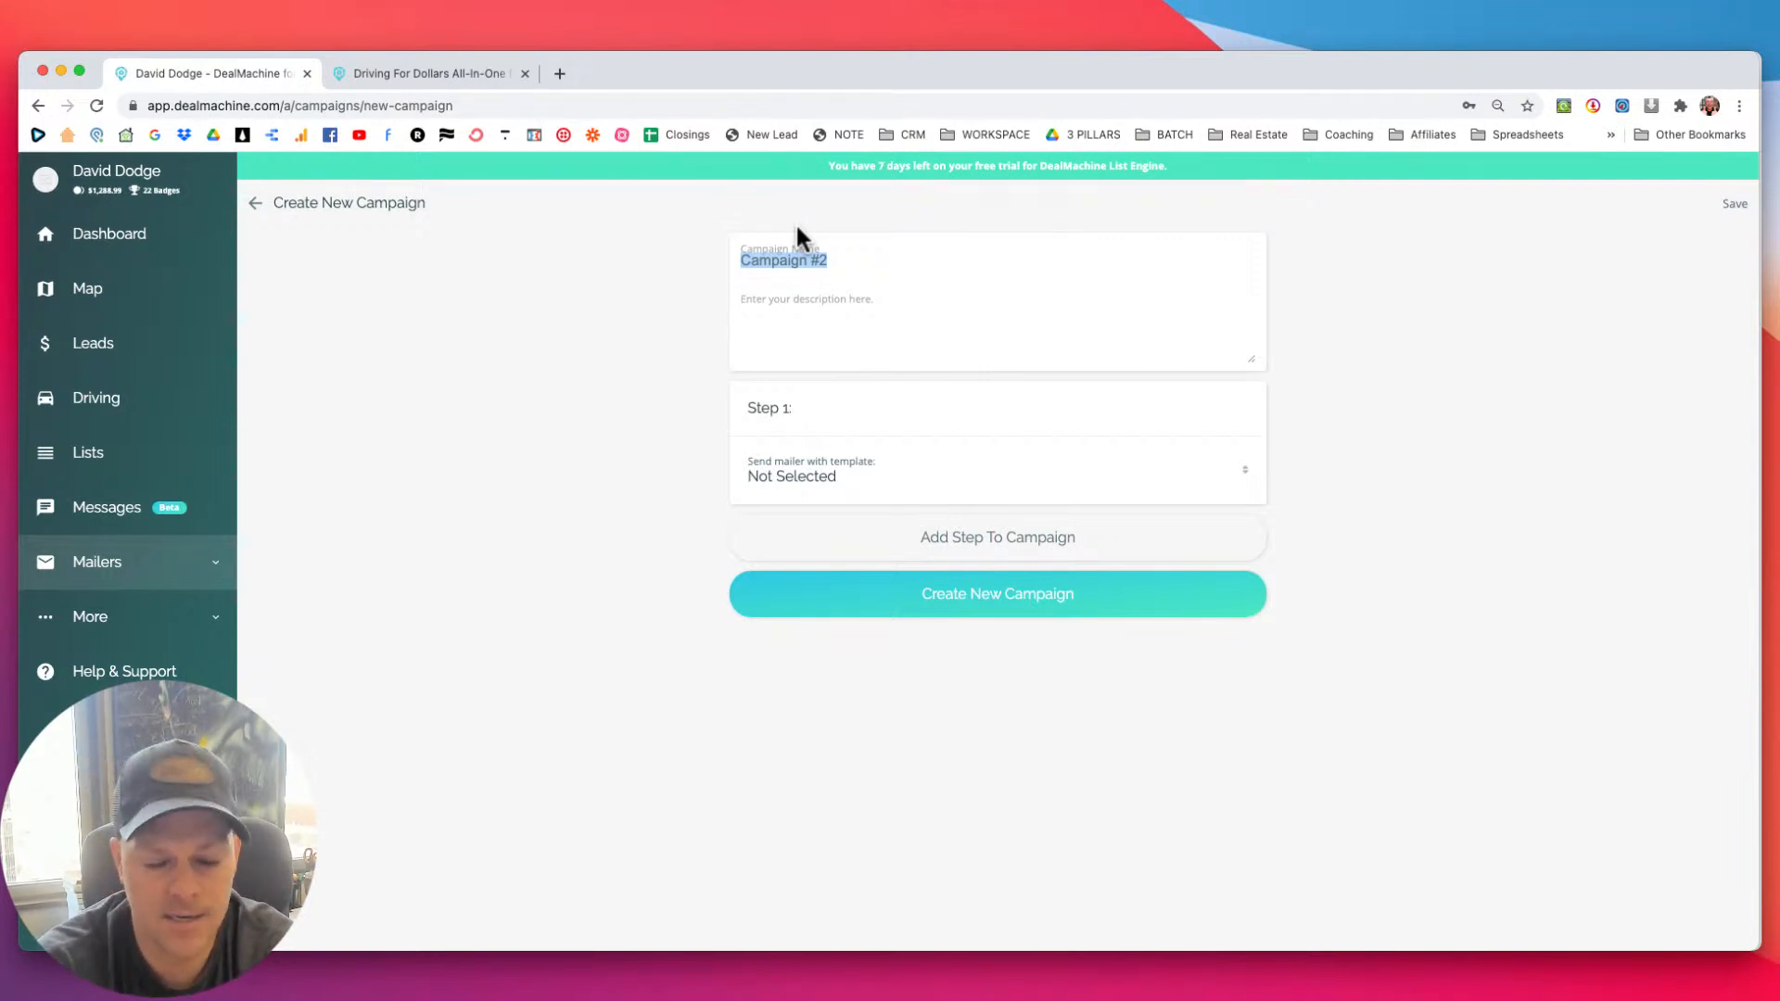
{"action": "left_click", "coordinate": [256, 203]}
{"action": "left_click", "coordinate": [896, 633]}
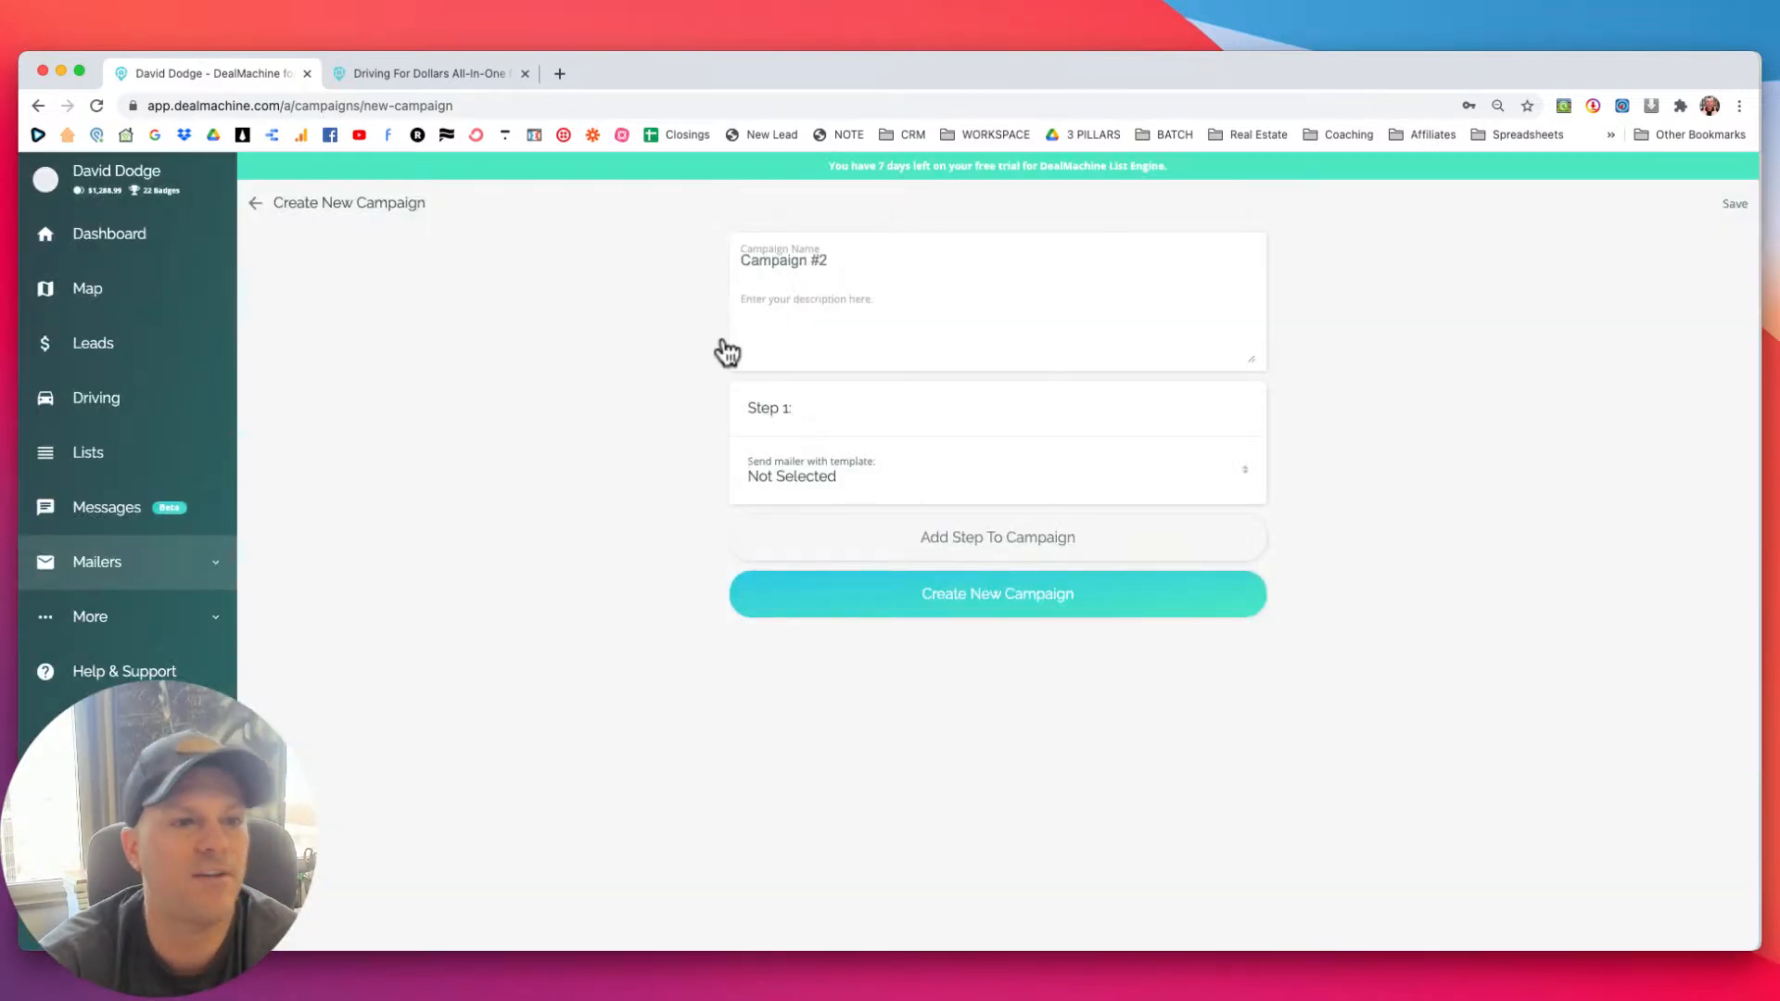
{"action": "left_click_drag", "start_coordinate": [854, 259], "coordinate": [706, 262]}
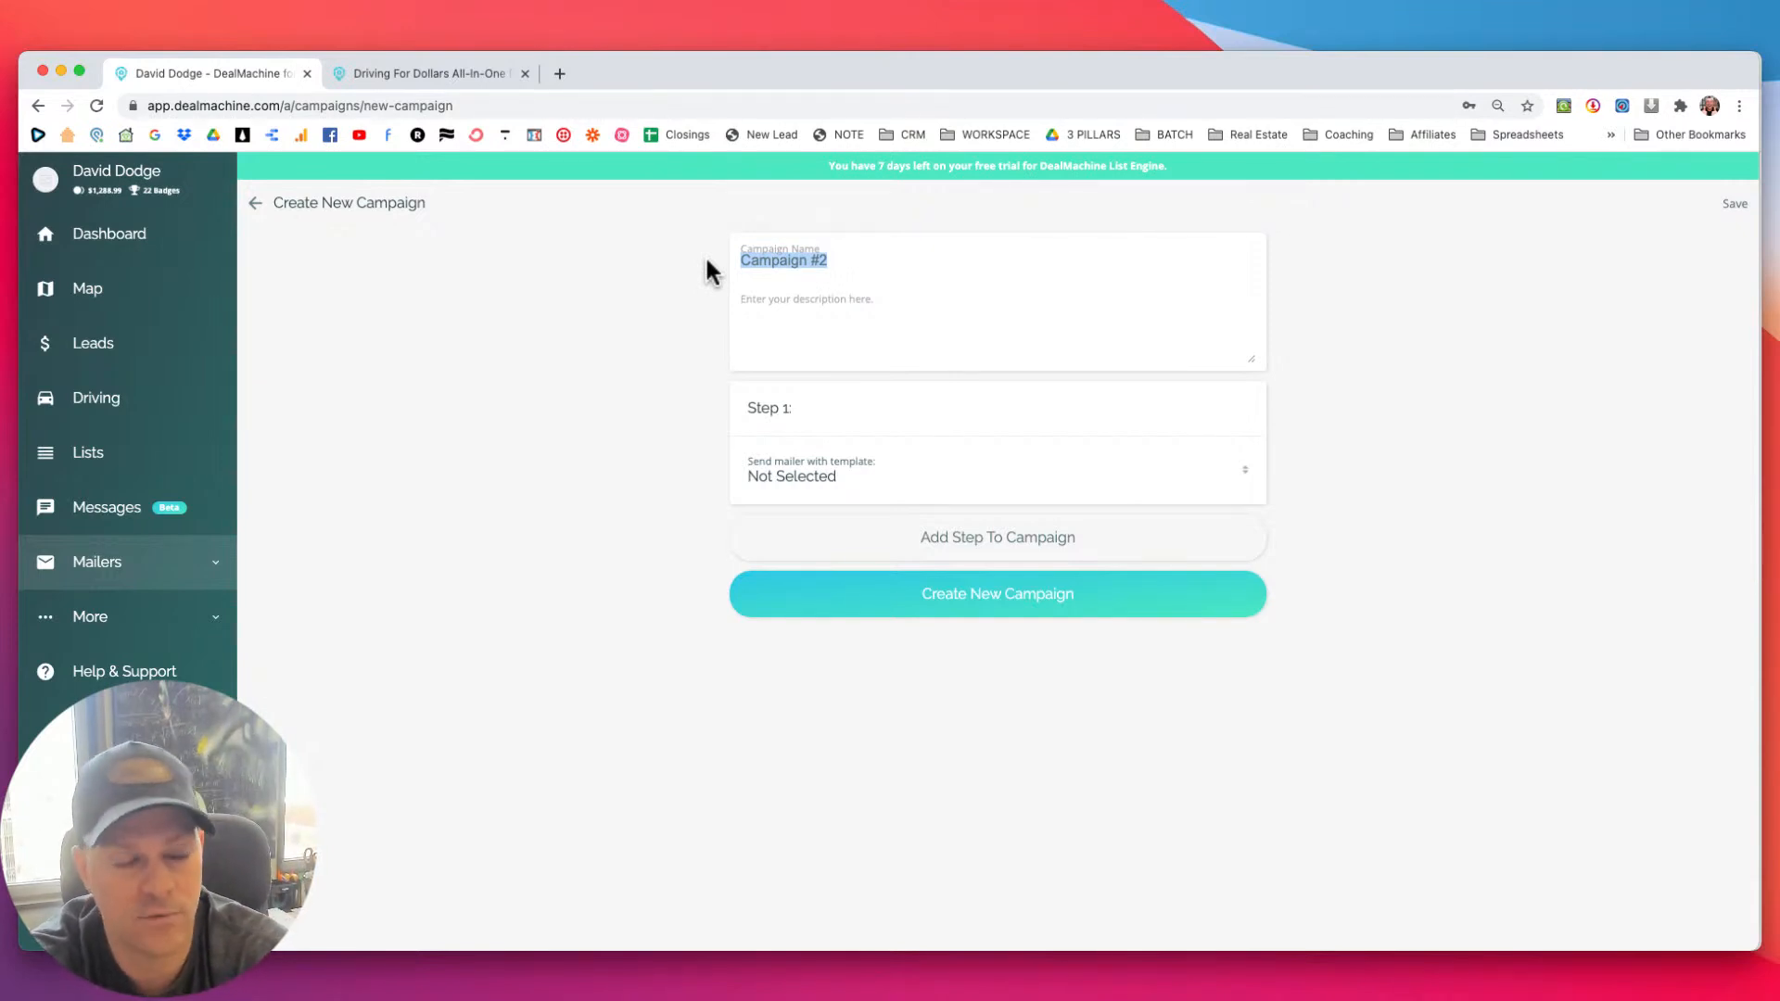
{"action": "type", "text": "New 2021 Campaig"}
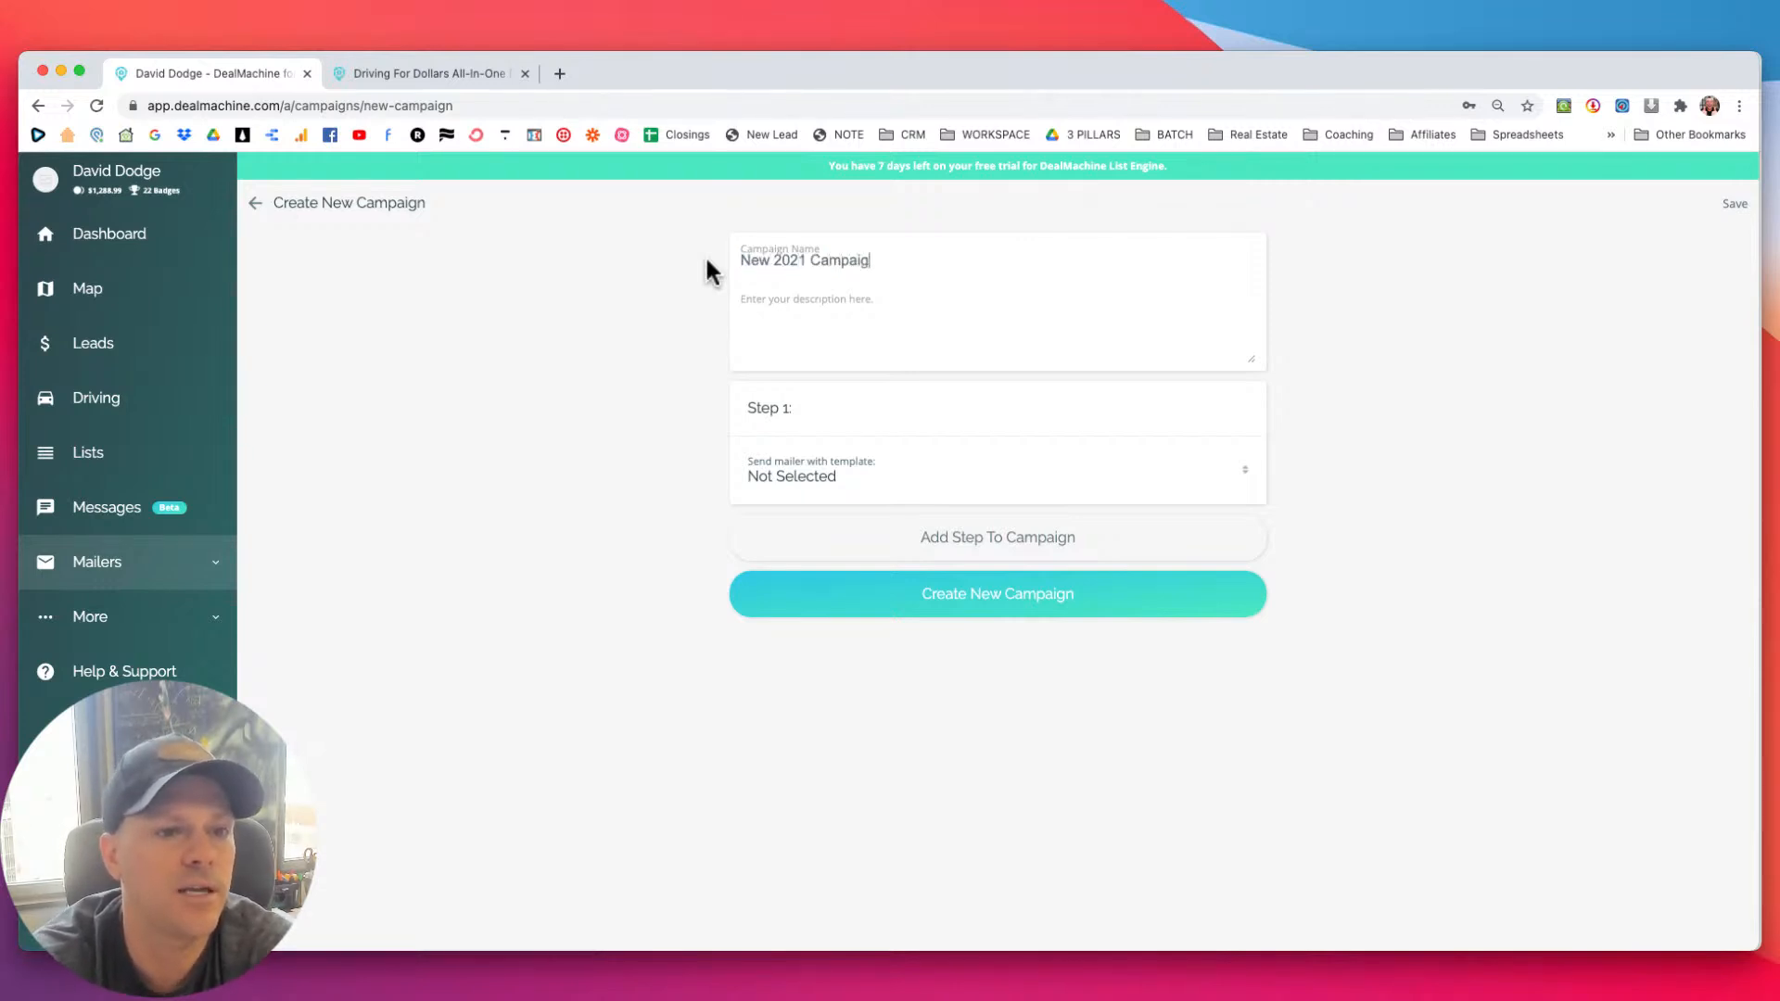
{"action": "type", "text": "n - Covei"}
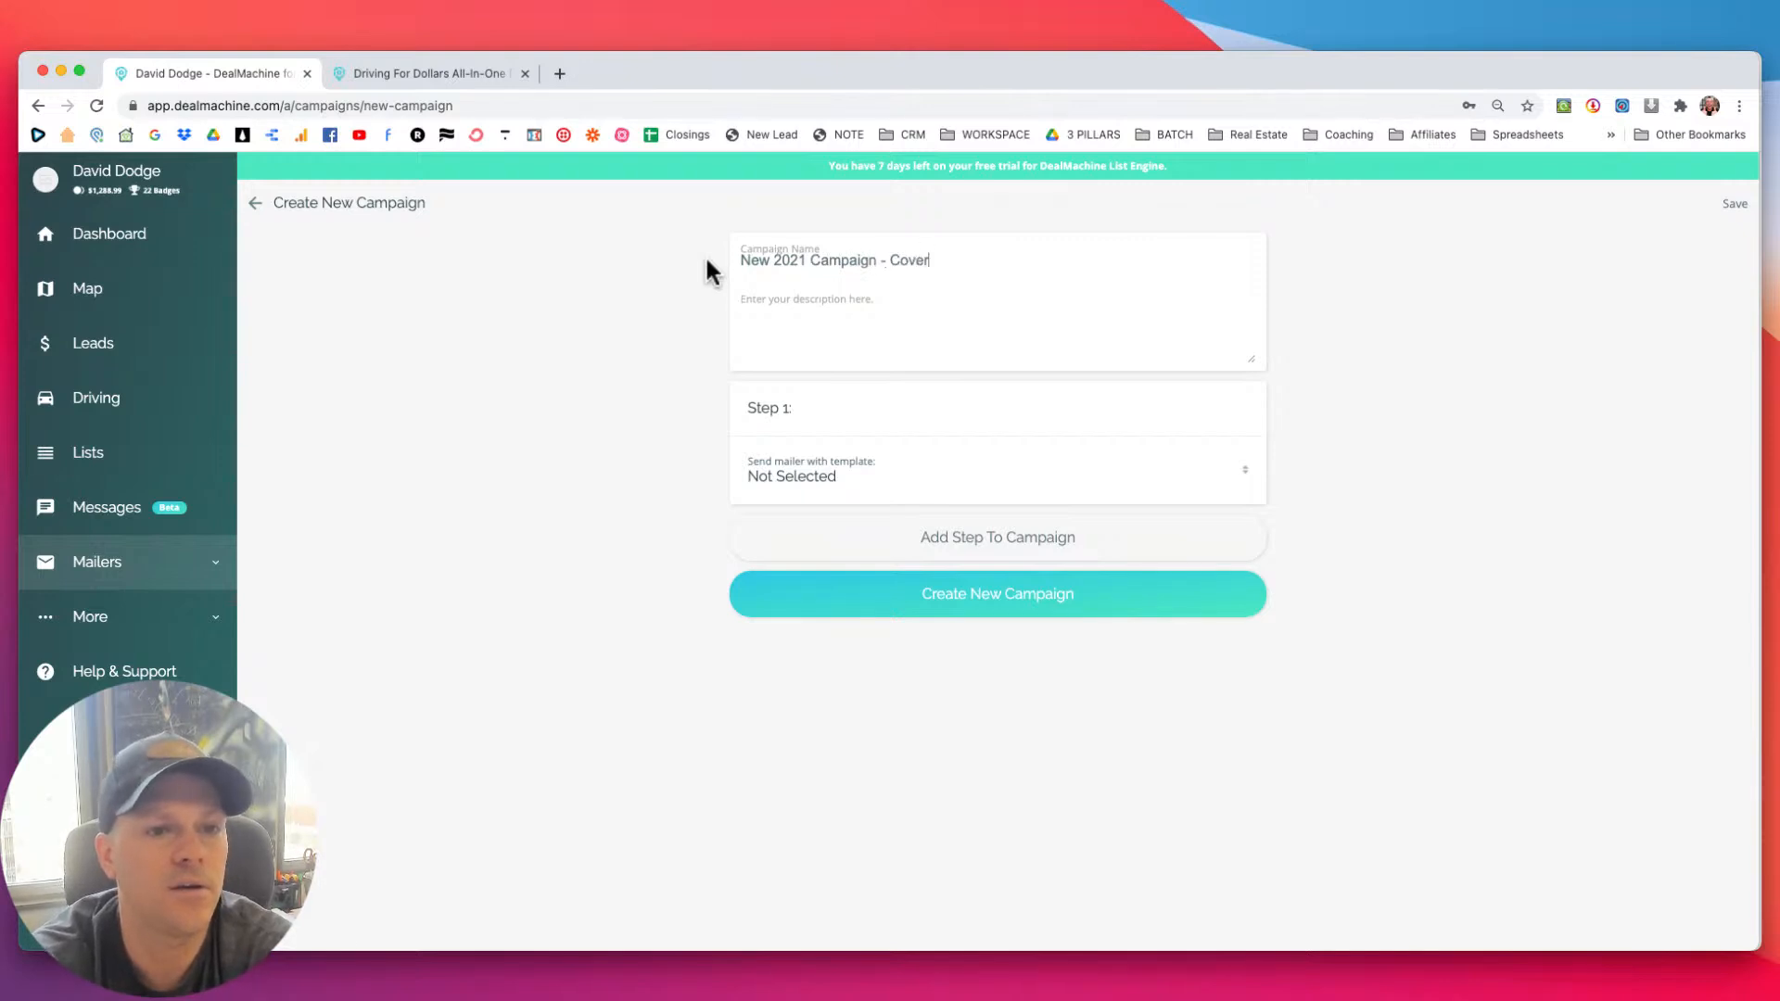
{"action": "key", "text": "BackSpace"}
{"action": "key", "text": "BackSpace"}
{"action": "type", "text": "id "}
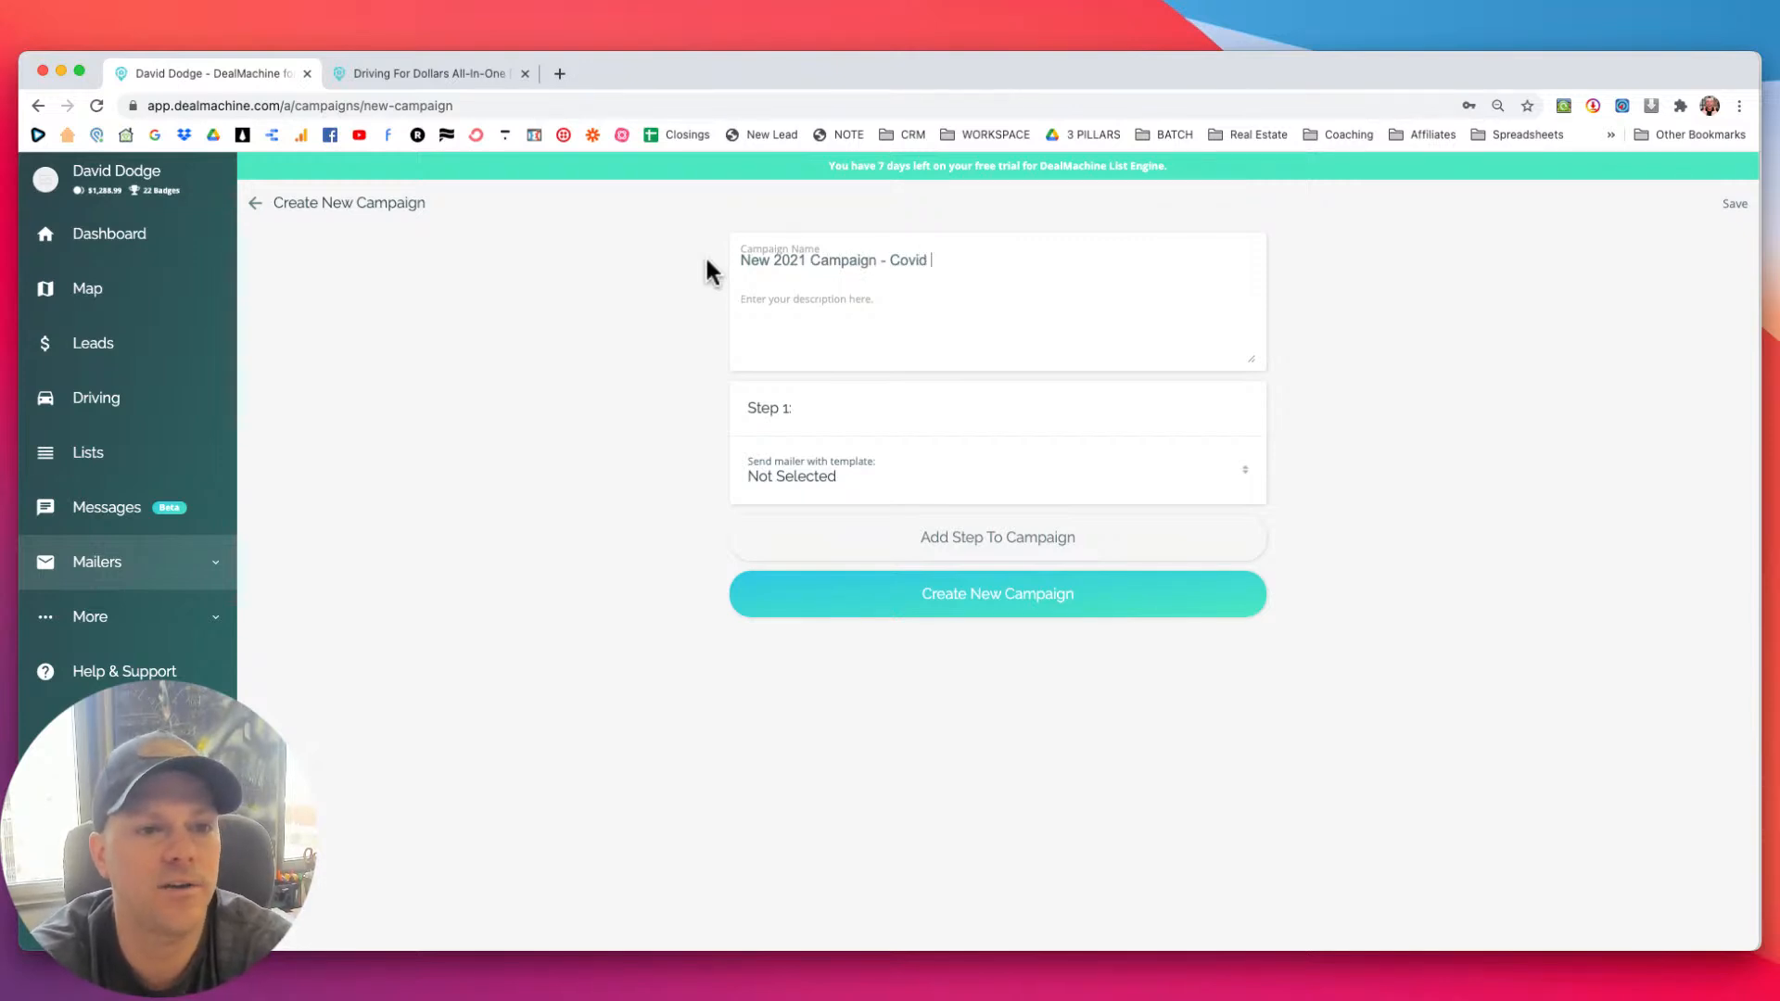
{"action": "type", "text": "Right"}
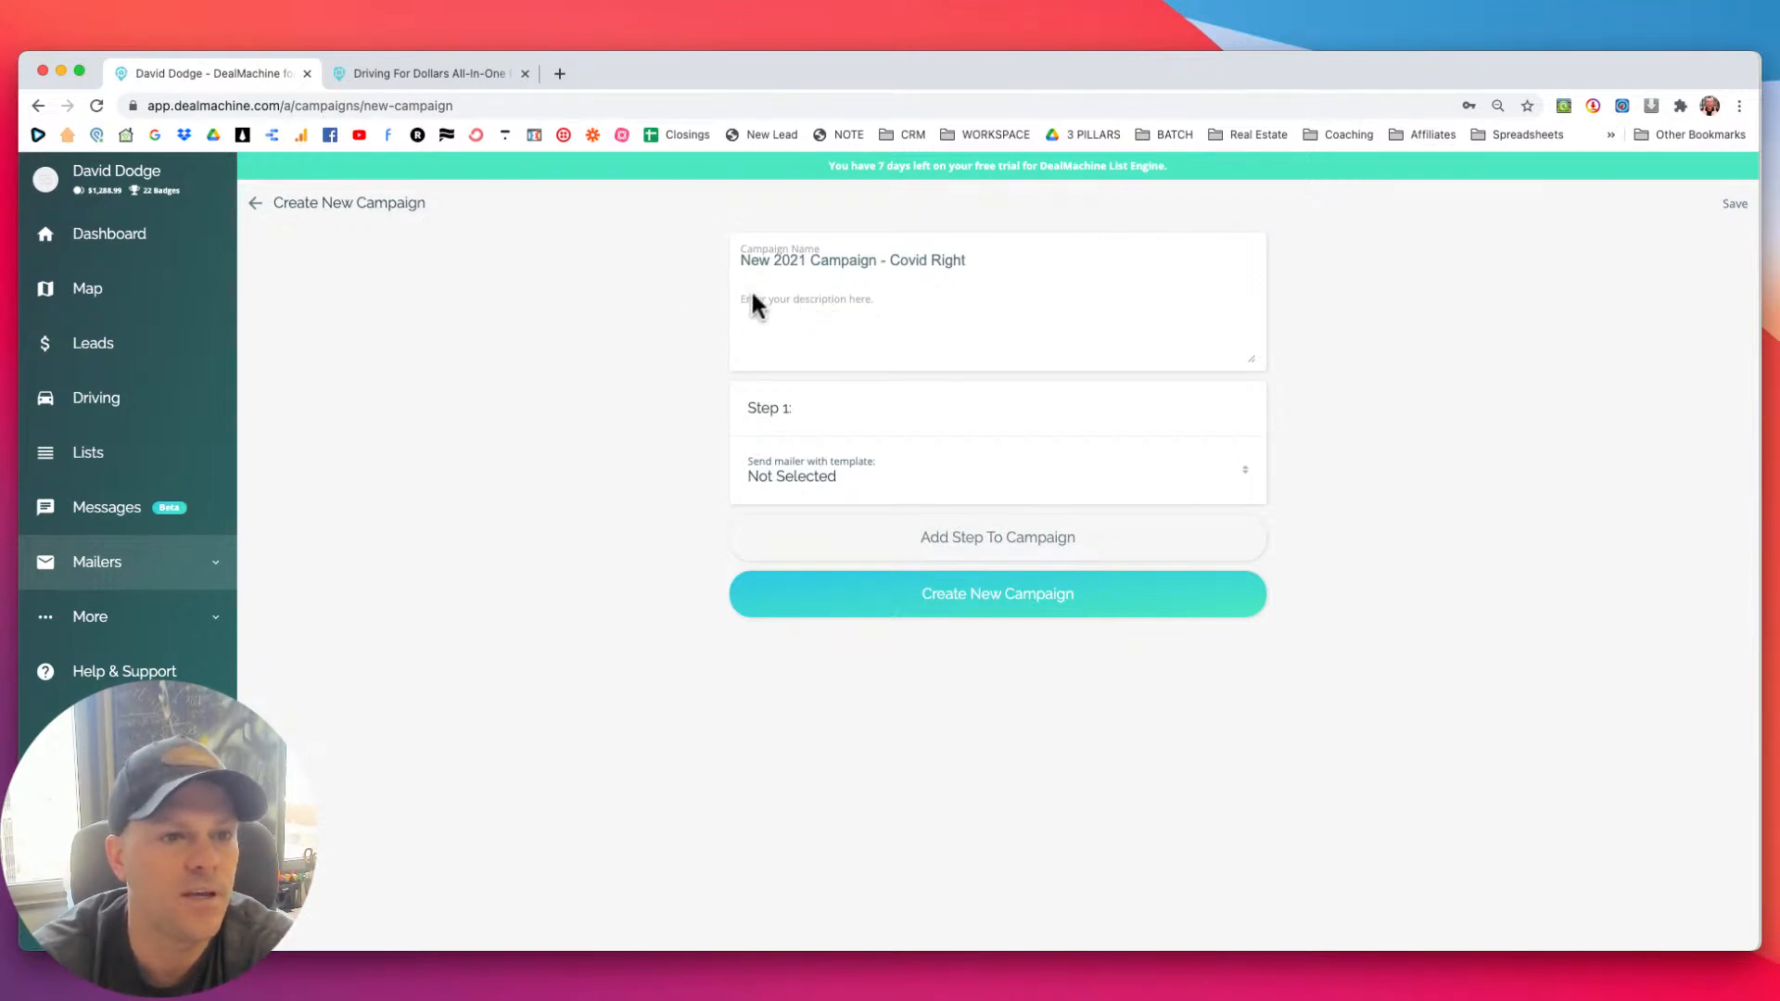
Set Step 1 to send the COVID Text On Right template, repeating every 30 days for a total of 3 mailers.
{"action": "left_click", "coordinate": [809, 415]}
{"action": "left_click", "coordinate": [811, 419]}
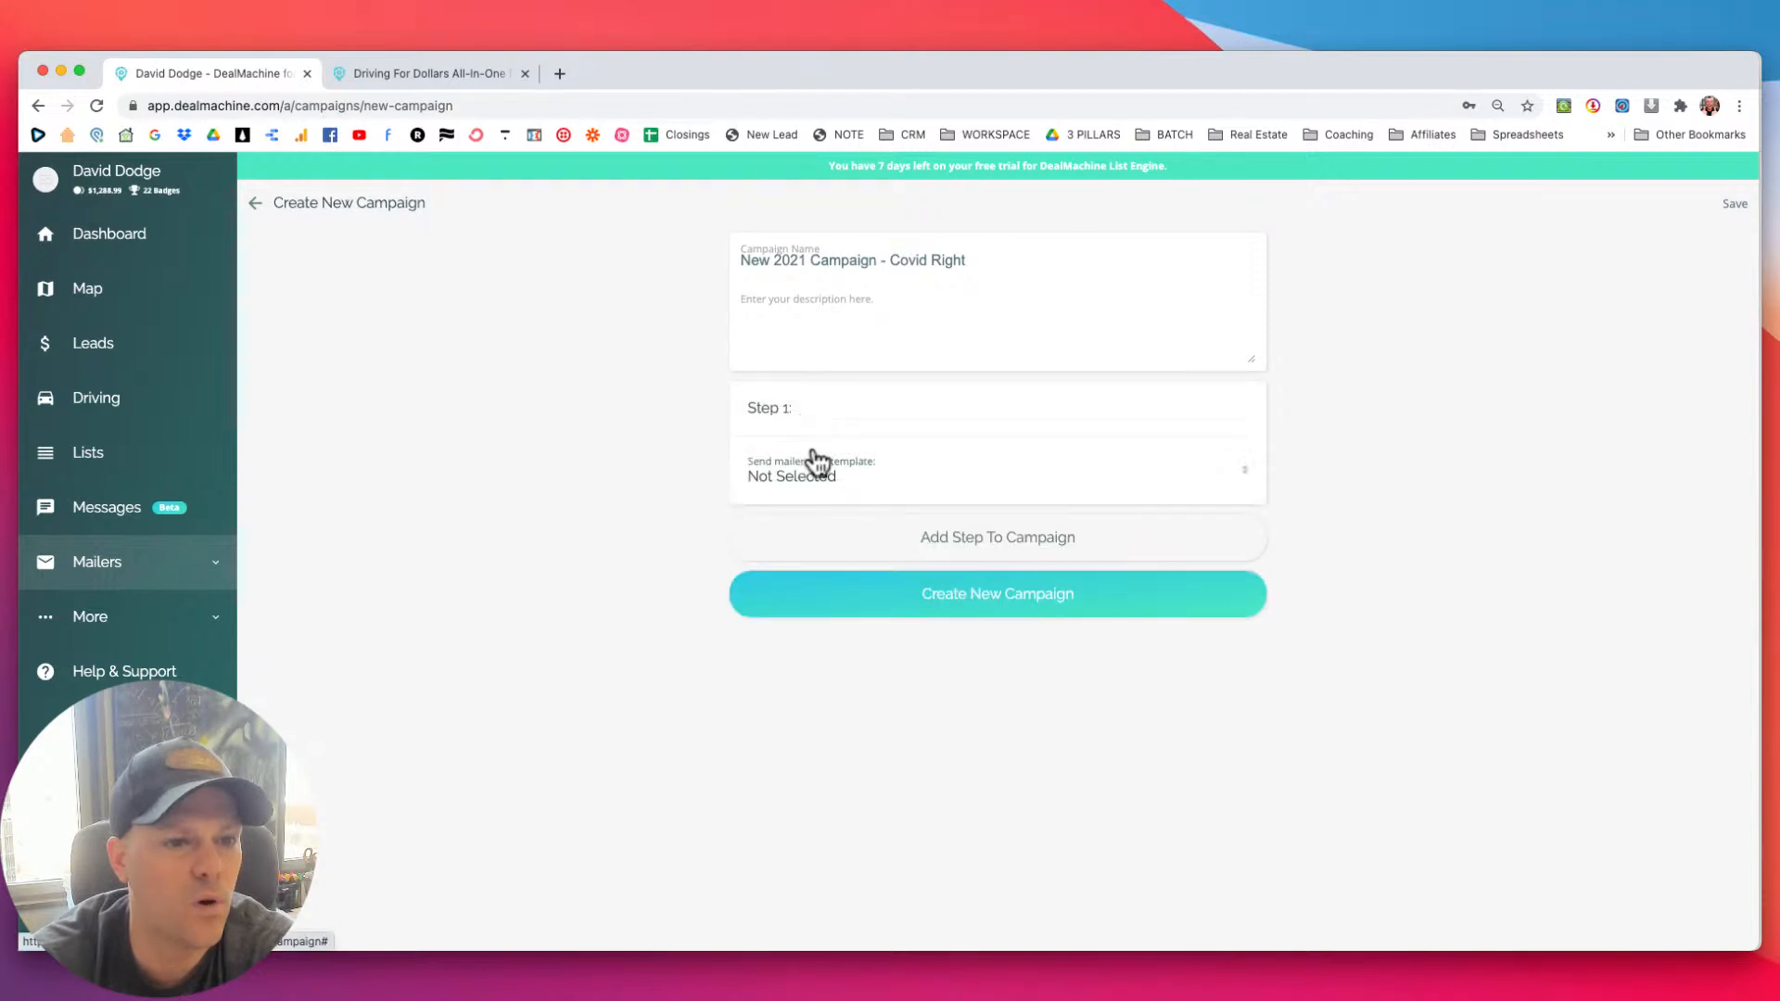
{"action": "left_click", "coordinate": [815, 479]}
{"action": "left_click", "coordinate": [779, 506]}
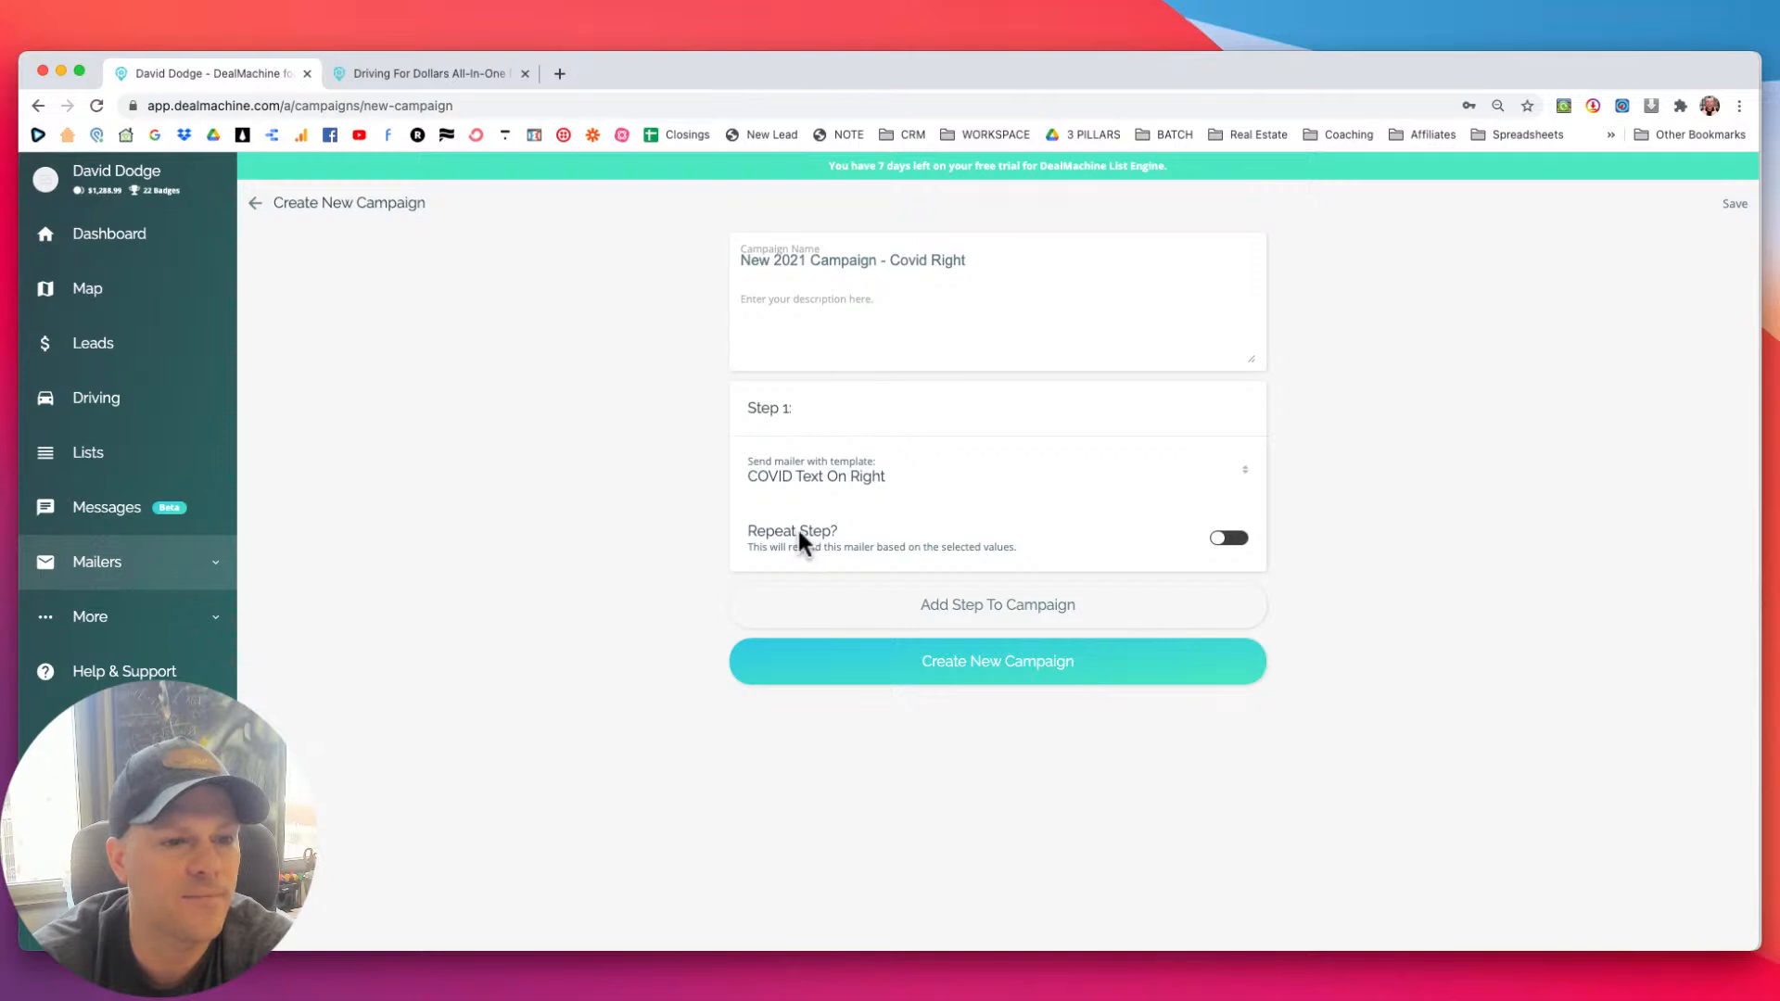
{"action": "left_click", "coordinate": [1235, 541]}
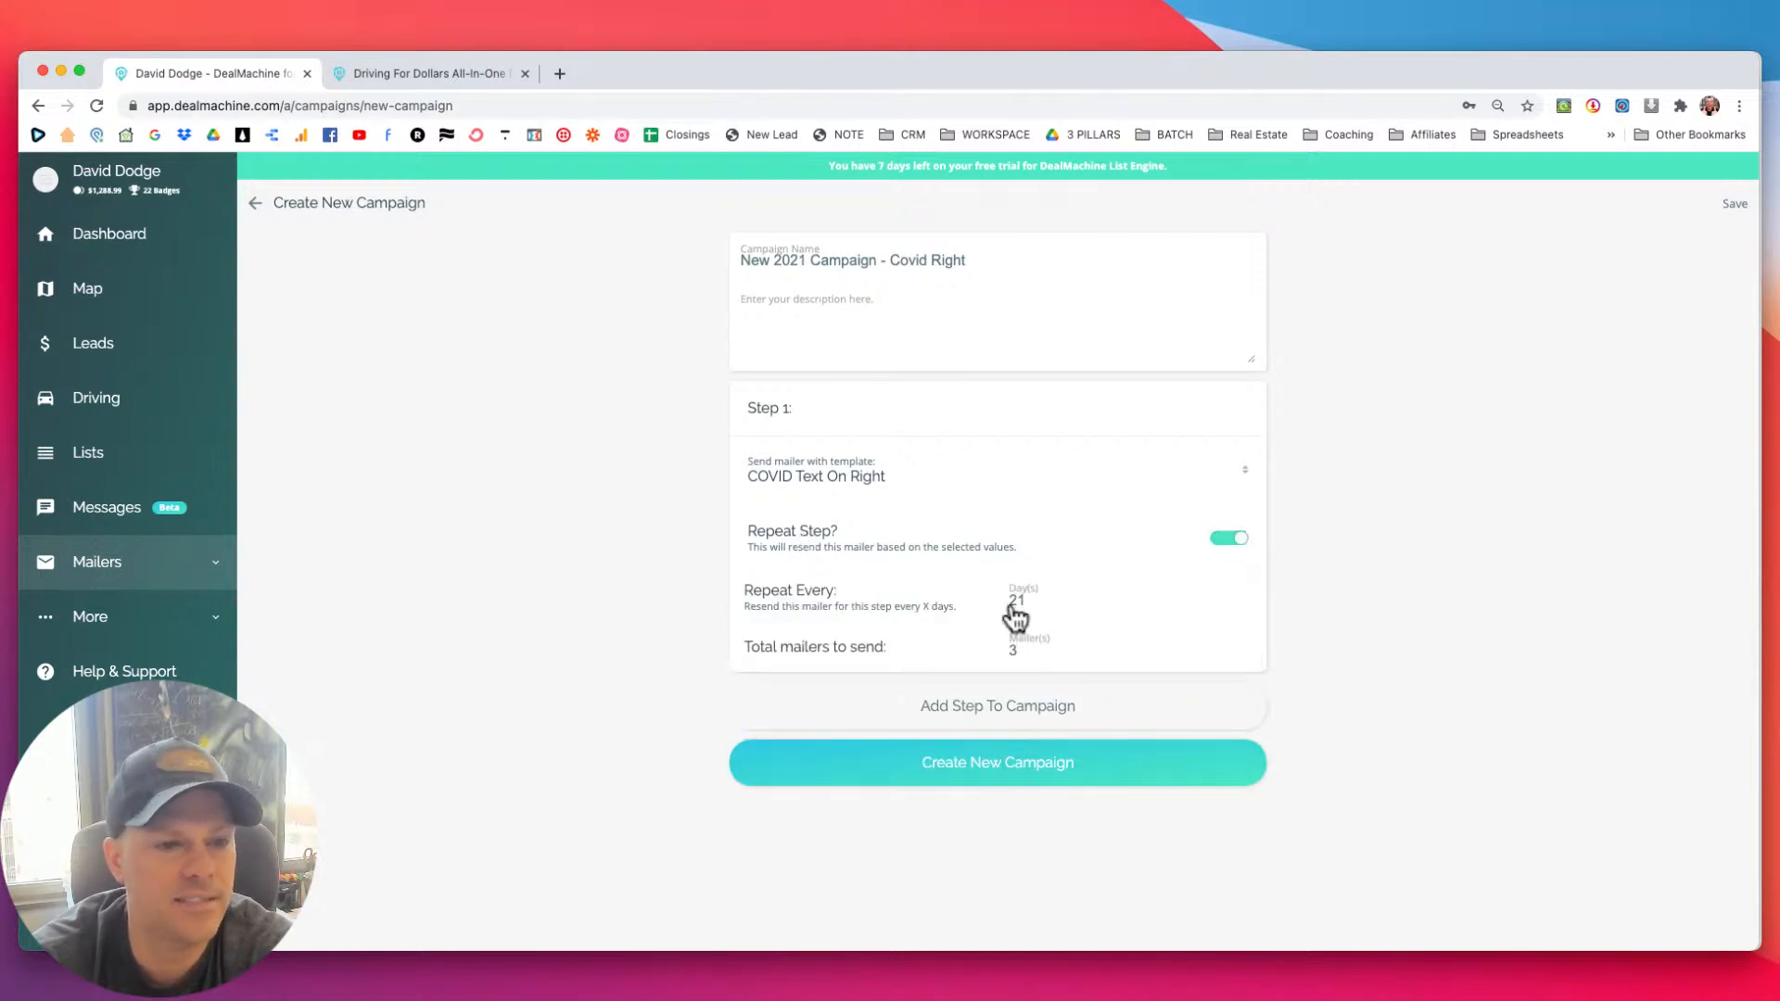
{"action": "left_click_drag", "start_coordinate": [1033, 604], "coordinate": [1002, 652]}
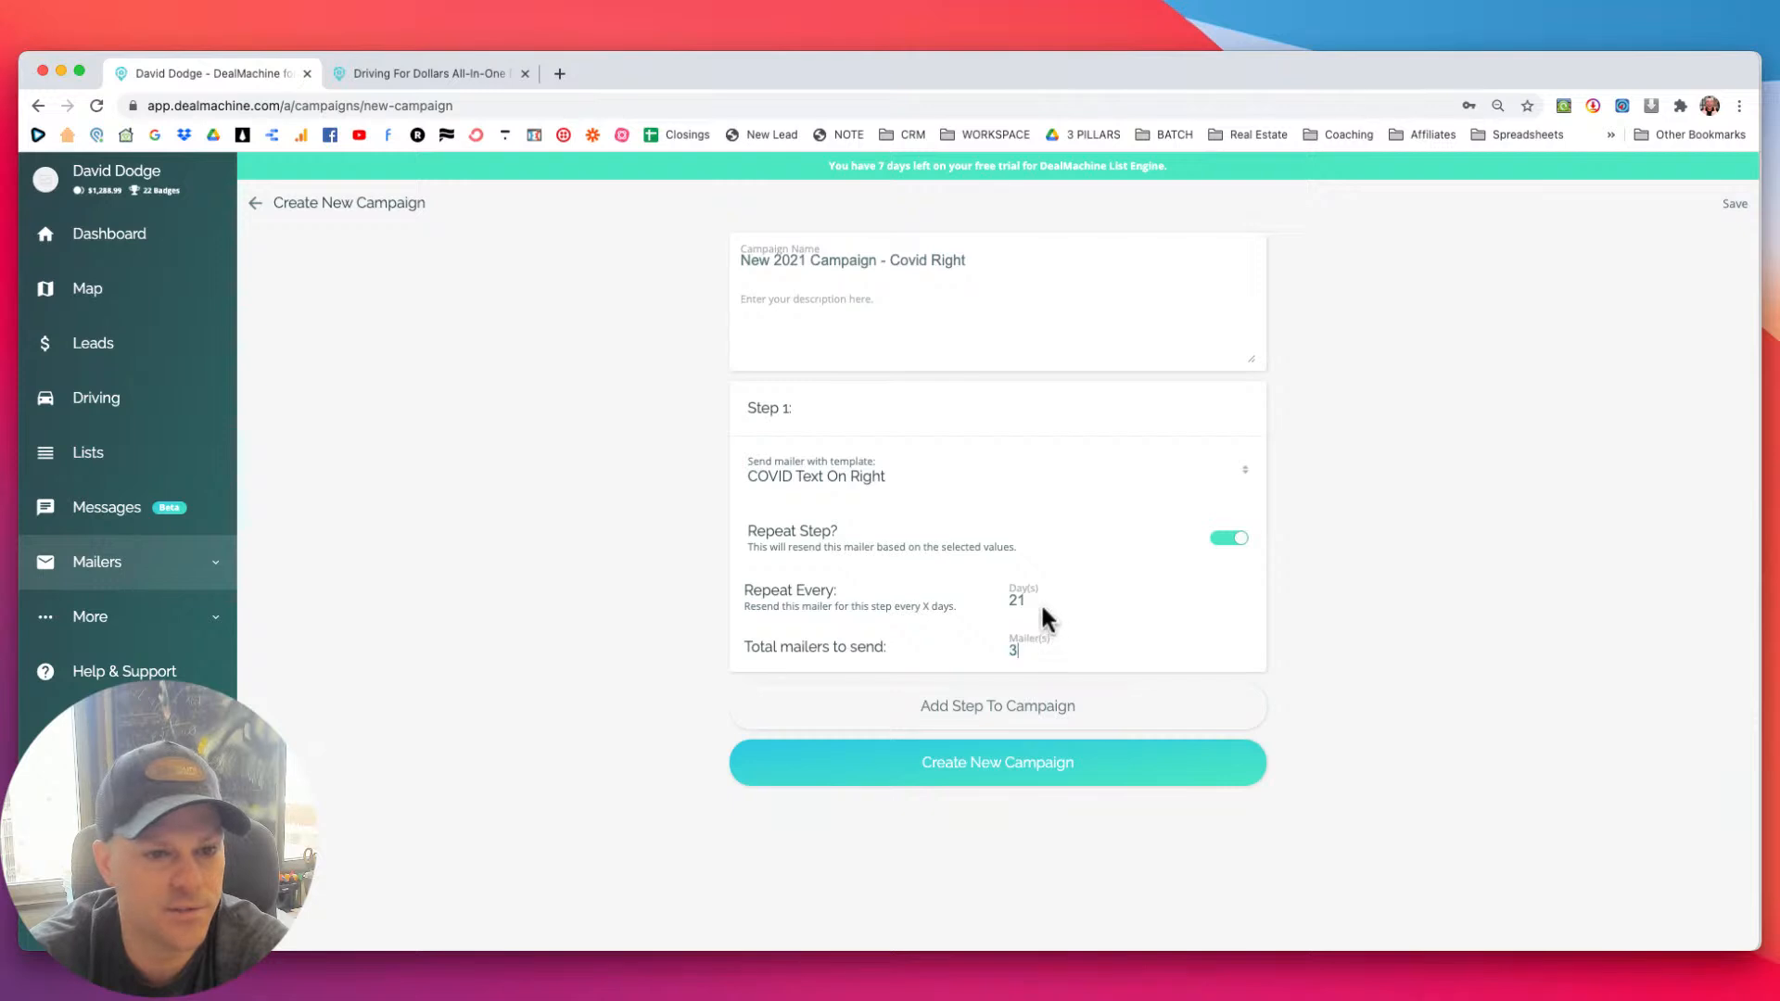
{"action": "left_click_drag", "start_coordinate": [1033, 598], "coordinate": [996, 609]}
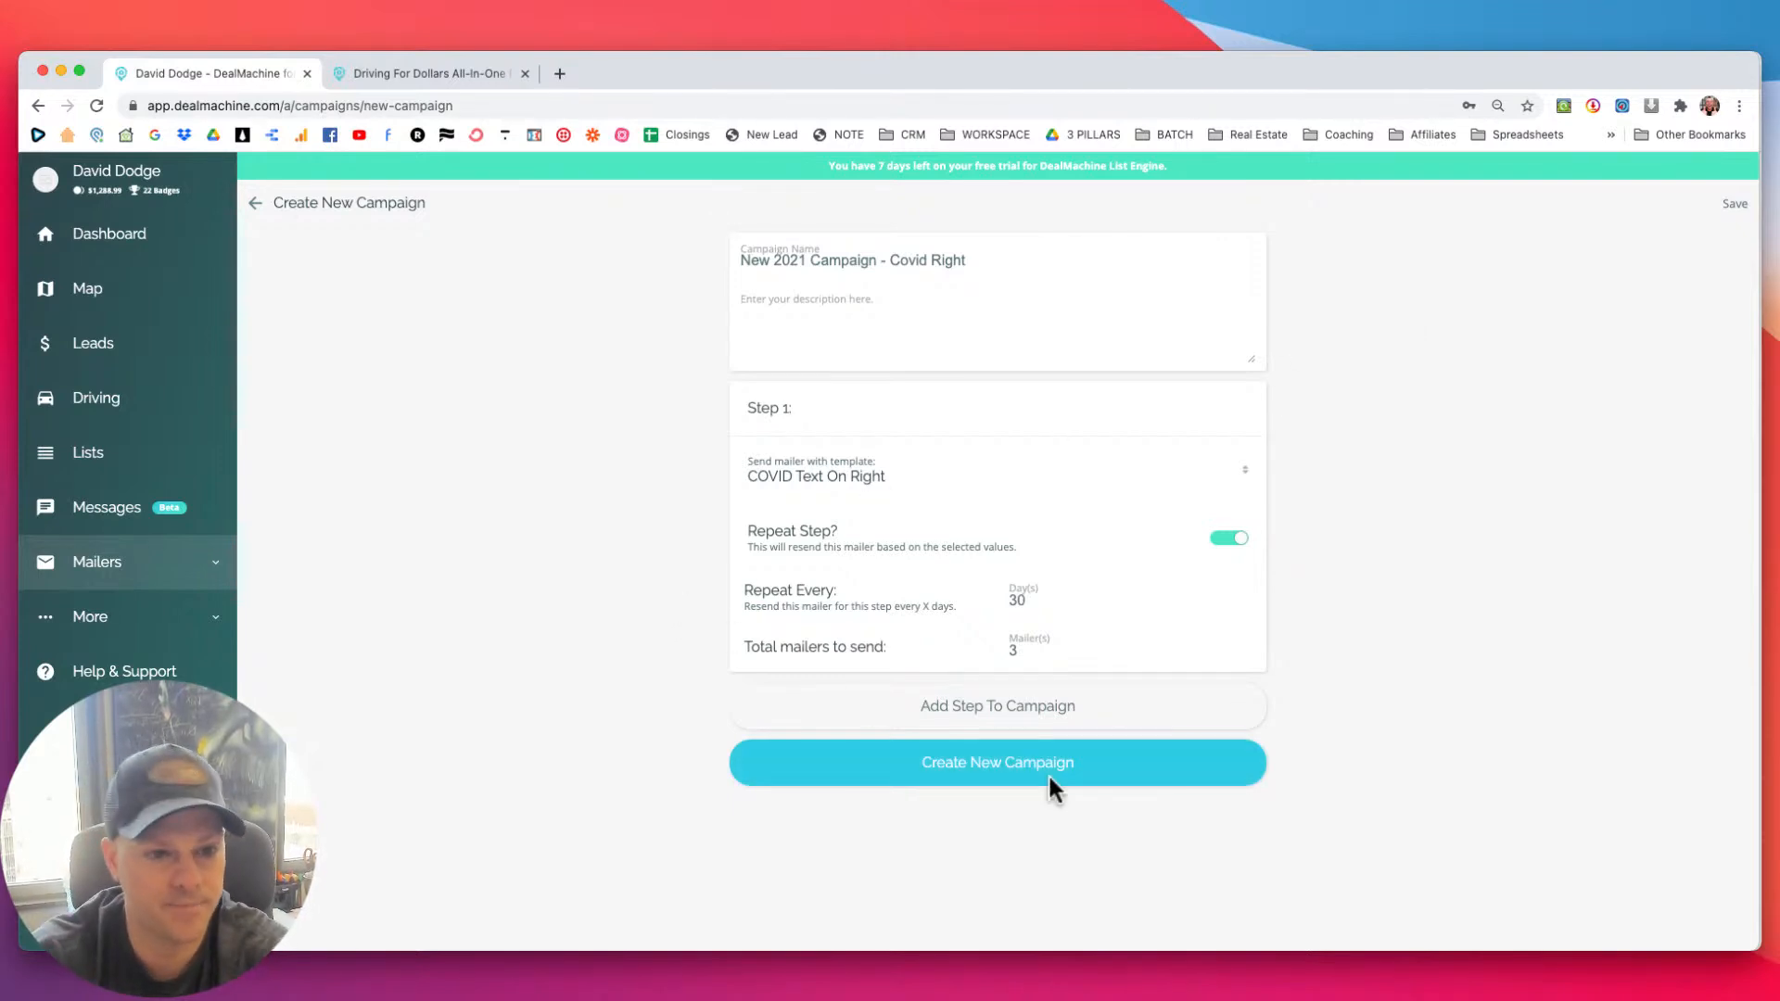
Try a second campaign step with the Default template and its repeat option, and delete that step.
{"action": "left_click", "coordinate": [981, 709]}
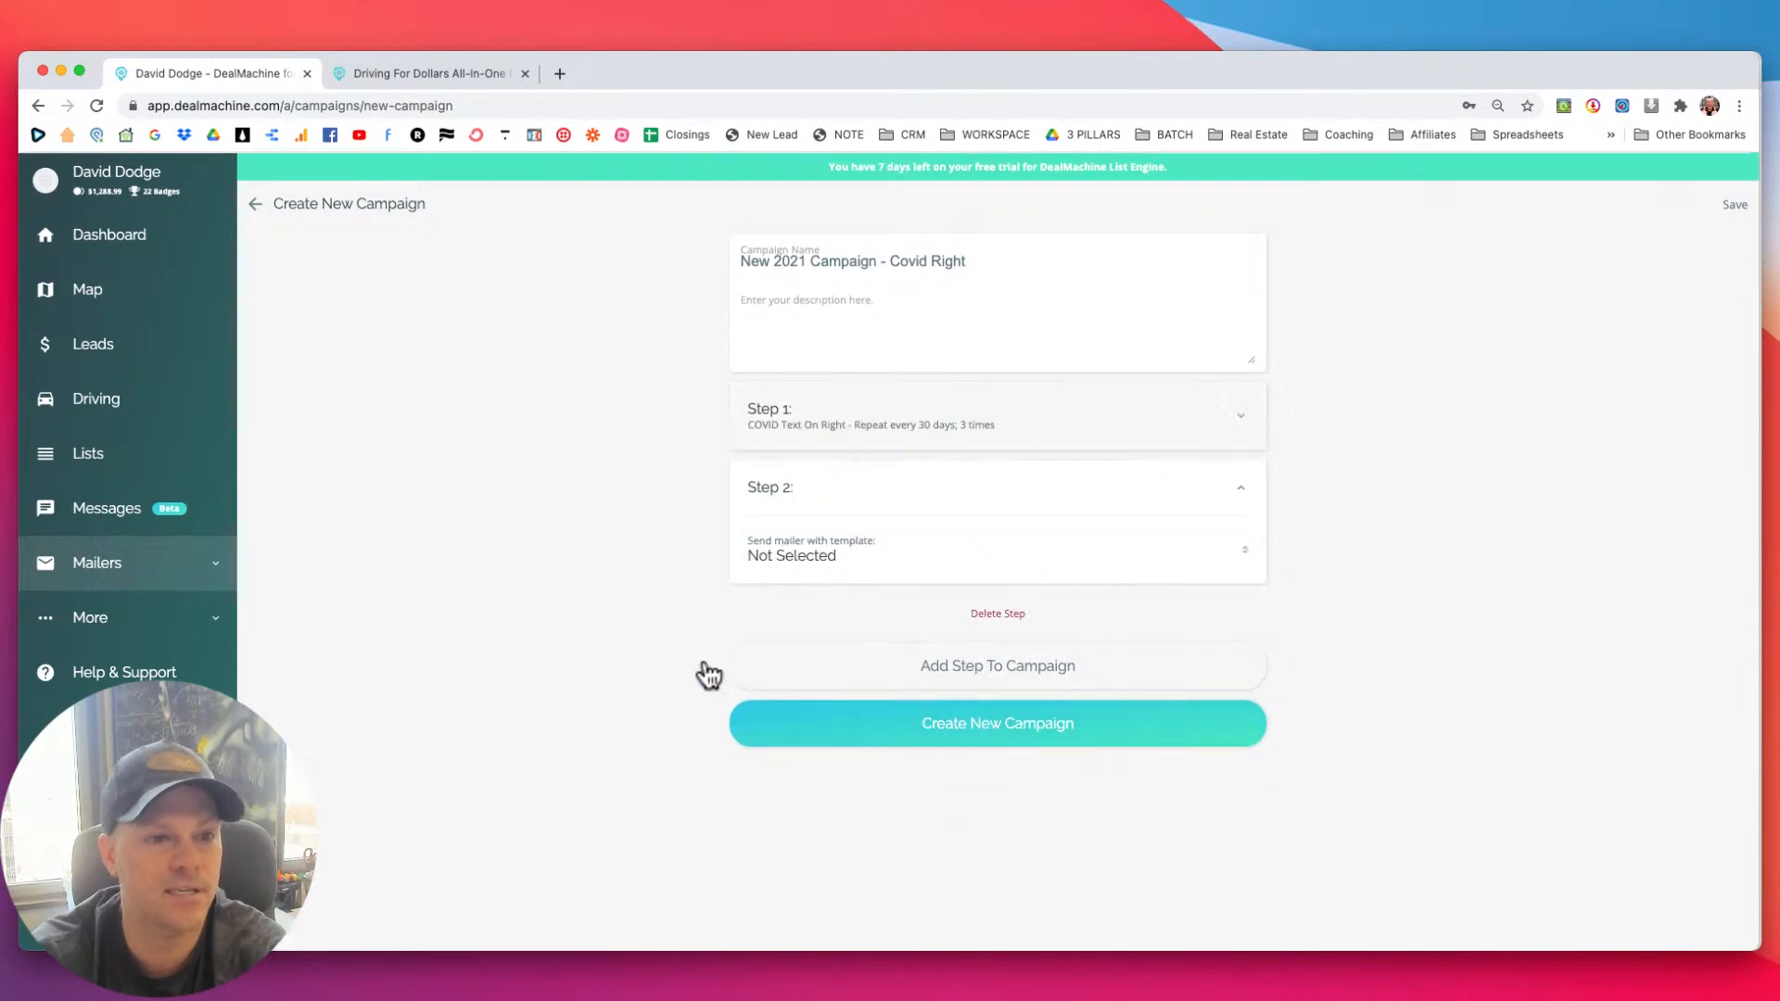
{"action": "left_click", "coordinate": [1075, 496]}
{"action": "left_click", "coordinate": [1011, 559]}
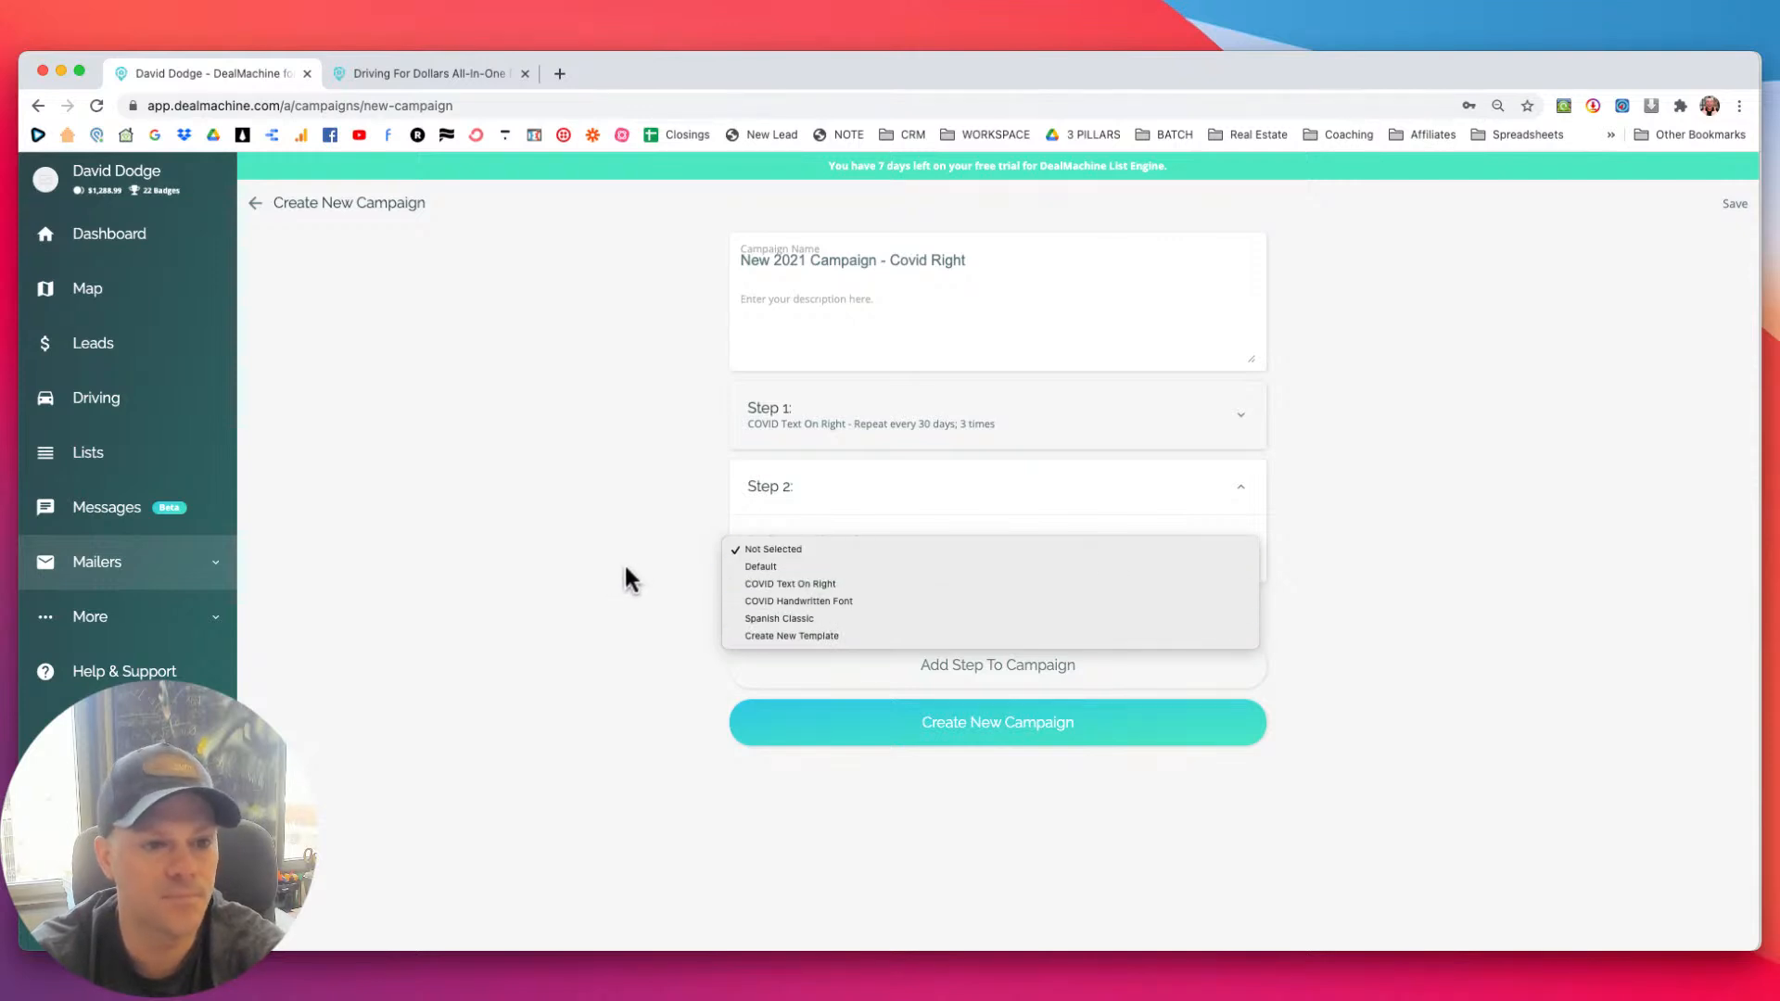
{"action": "left_click", "coordinate": [633, 522]}
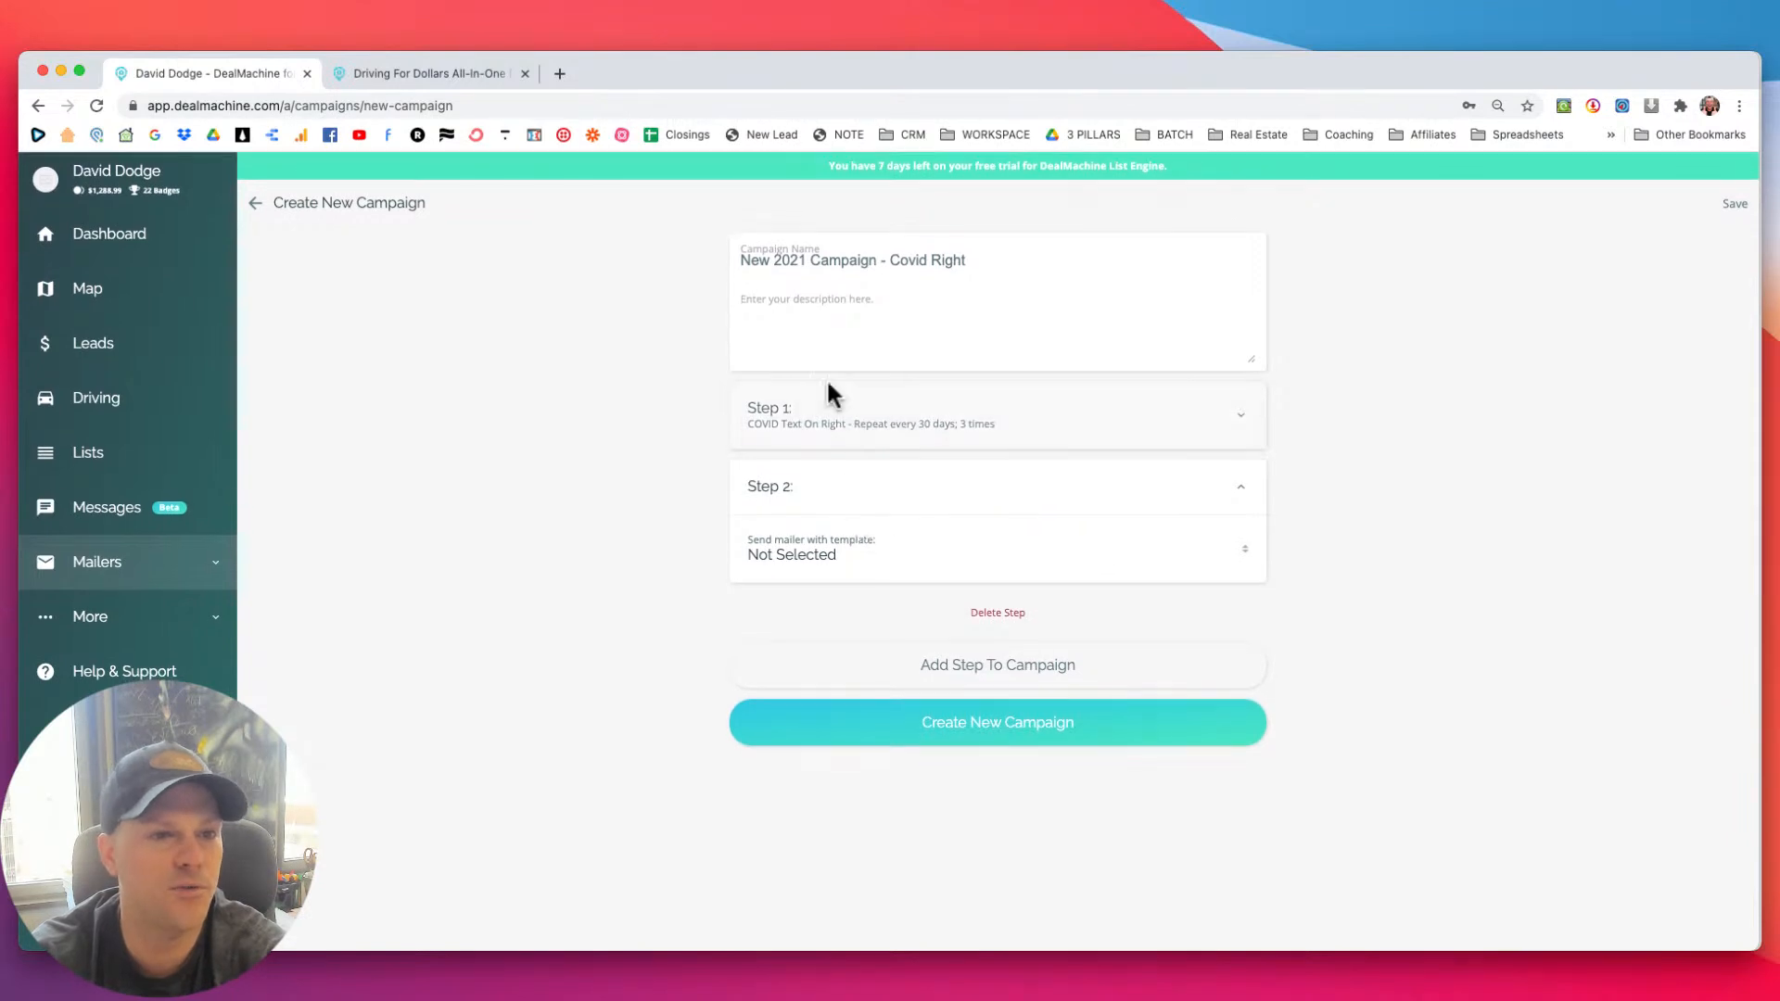
{"action": "left_click", "coordinate": [837, 547]}
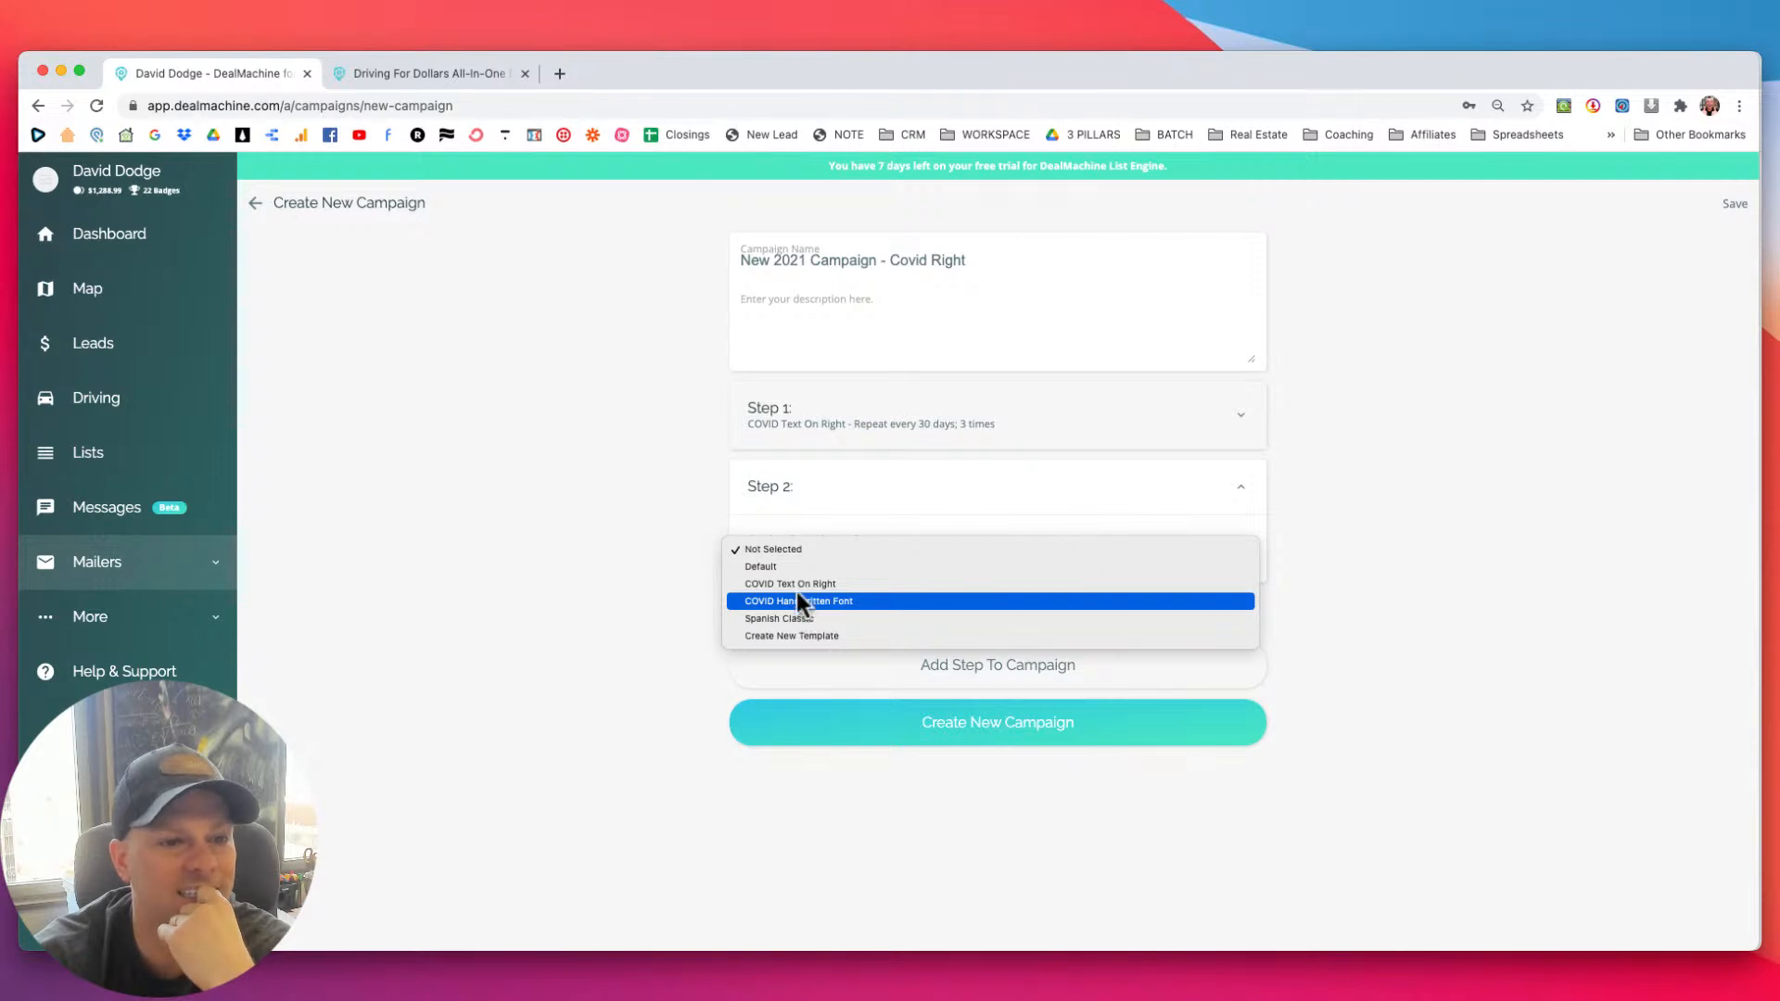
{"action": "left_click", "coordinate": [775, 567]}
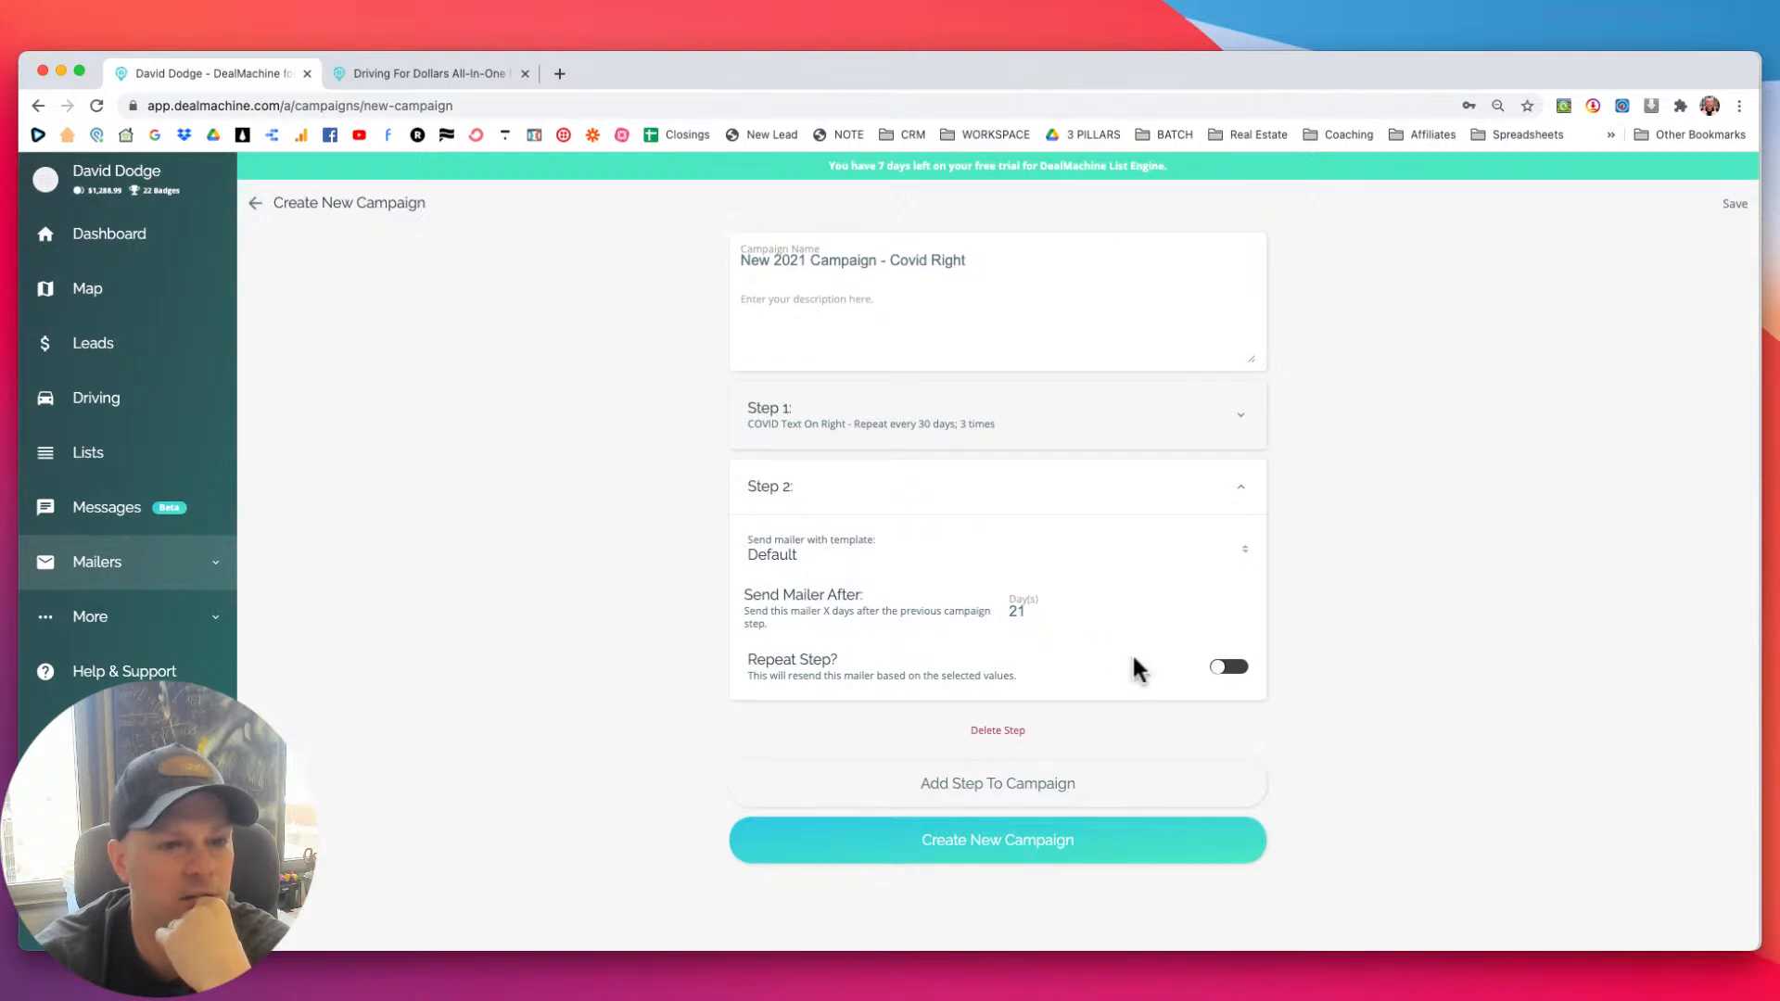
{"action": "left_click", "coordinate": [1231, 675]}
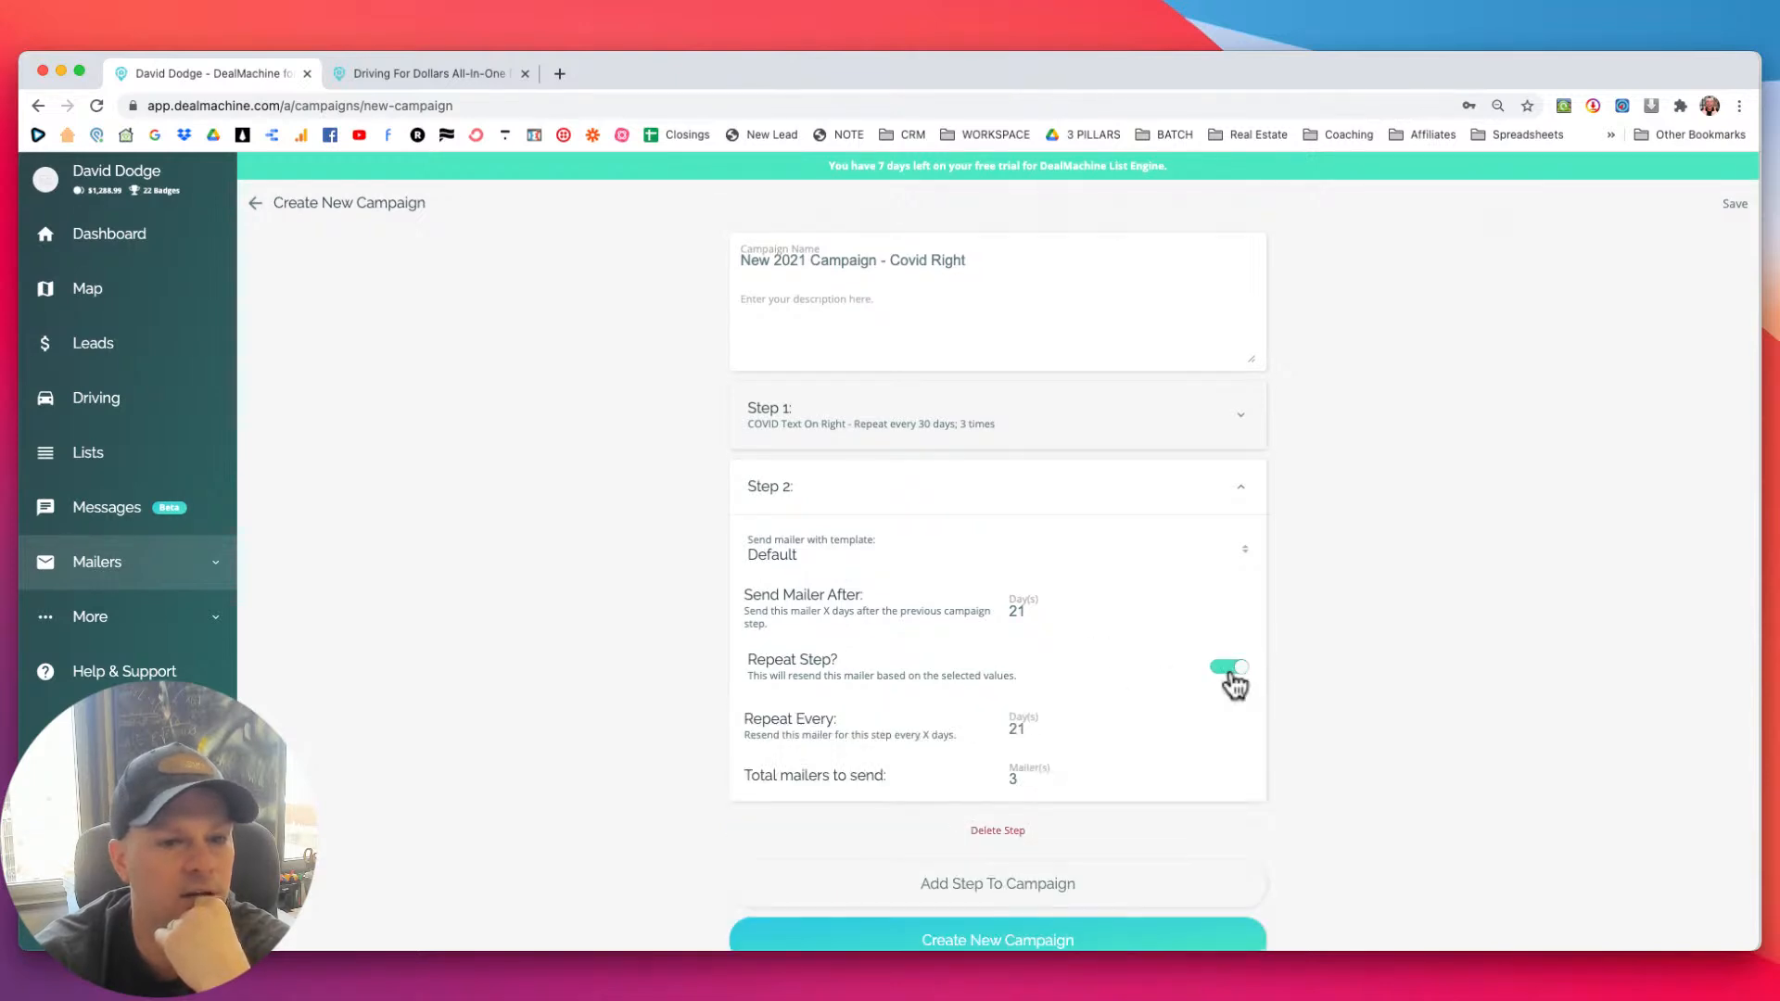
{"action": "left_click", "coordinate": [1229, 672]}
{"action": "left_click", "coordinate": [1242, 487]}
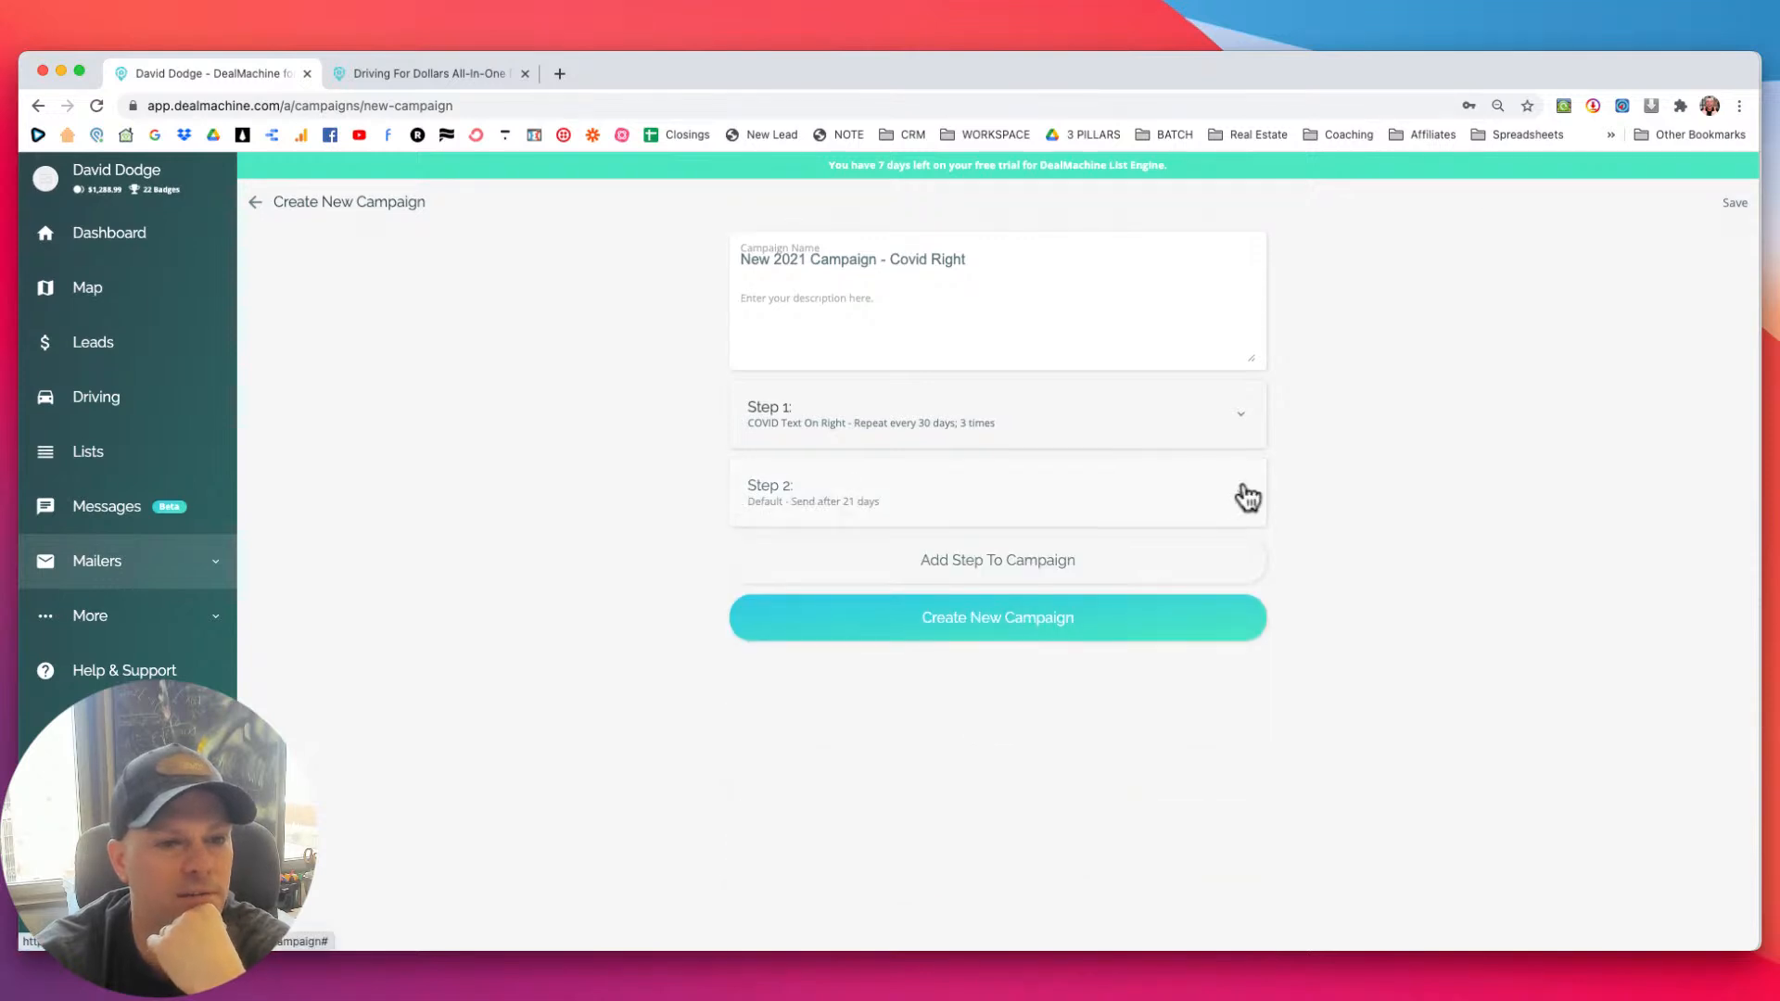
{"action": "left_click", "coordinate": [1242, 492]}
{"action": "left_click", "coordinate": [993, 732]}
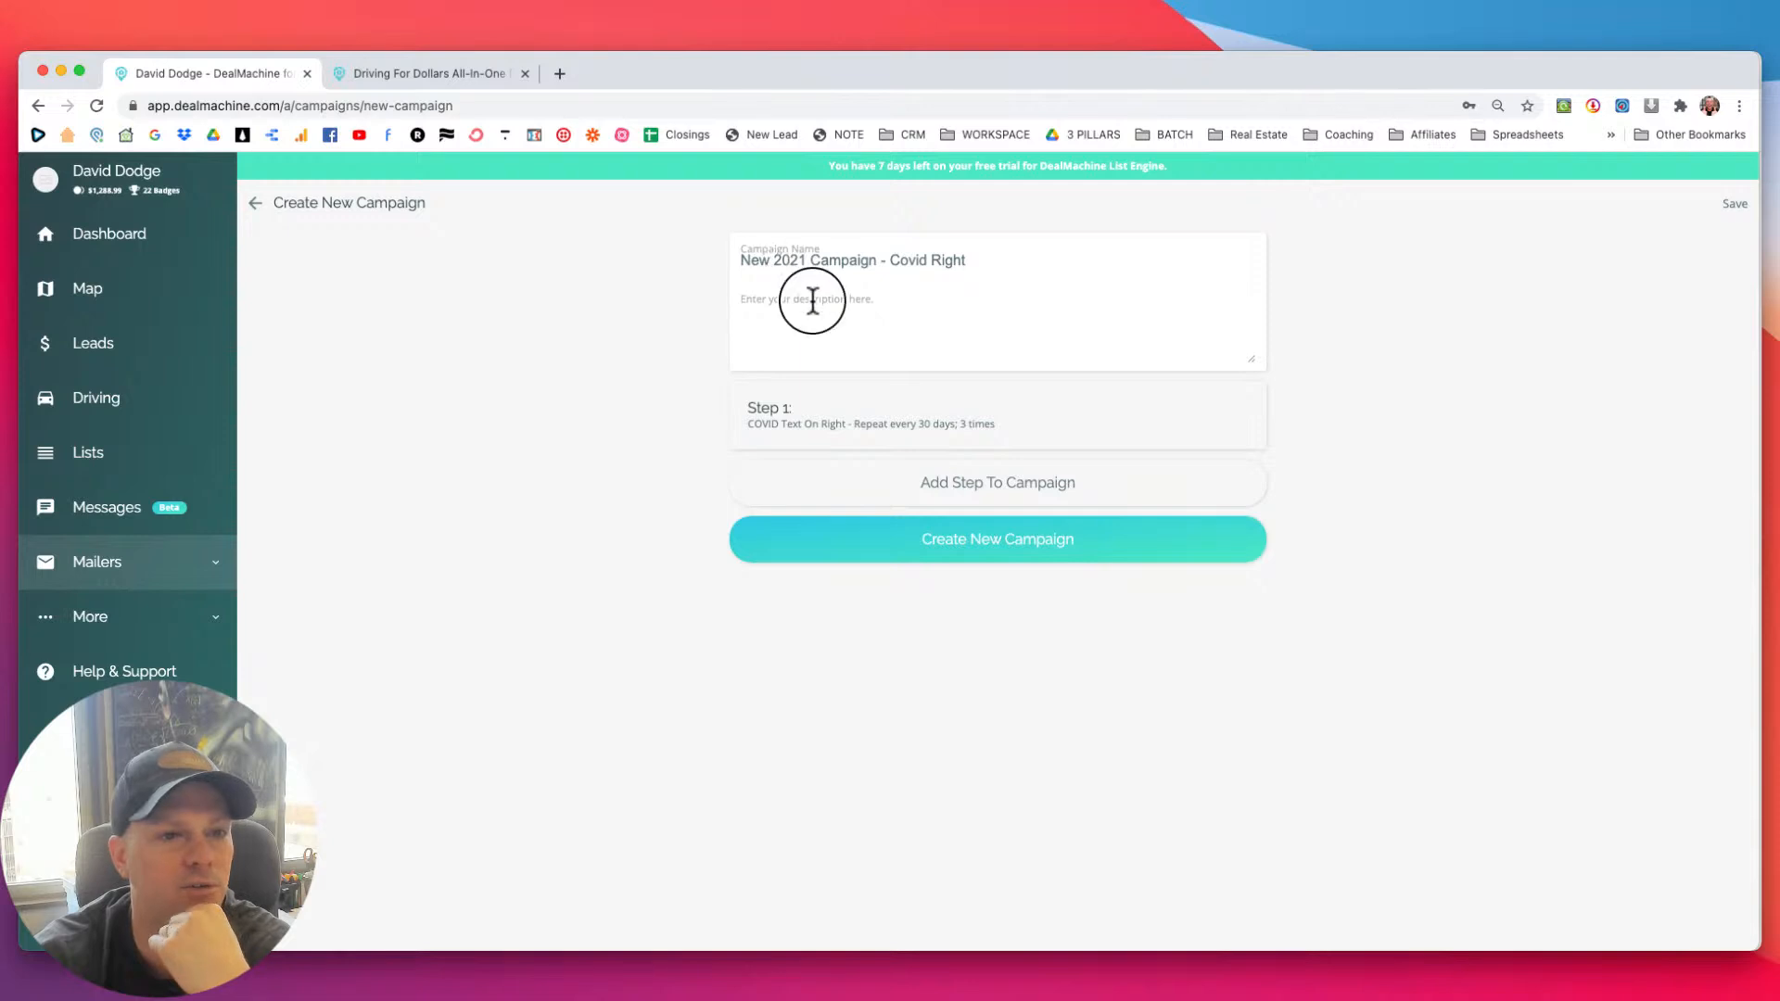
Enter the campaign description "West County Leads - February 2nd, 2021".
{"action": "left_click", "coordinate": [822, 342]}
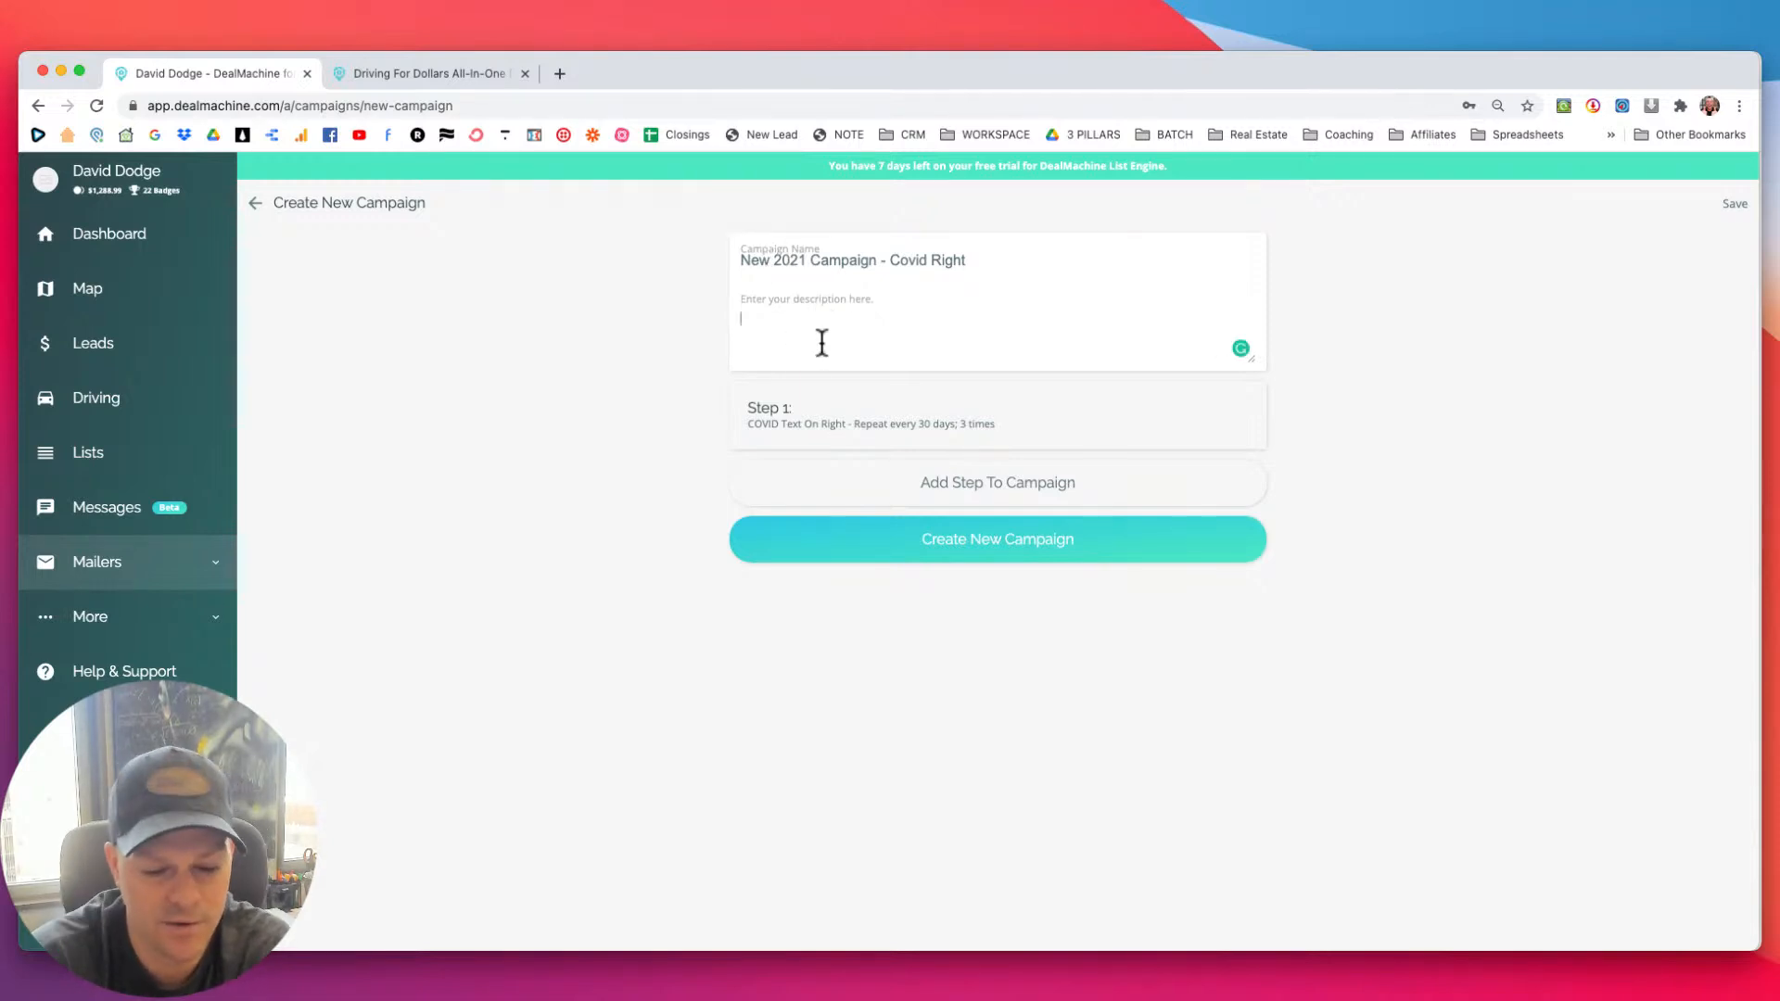
{"action": "type", "text": "W"}
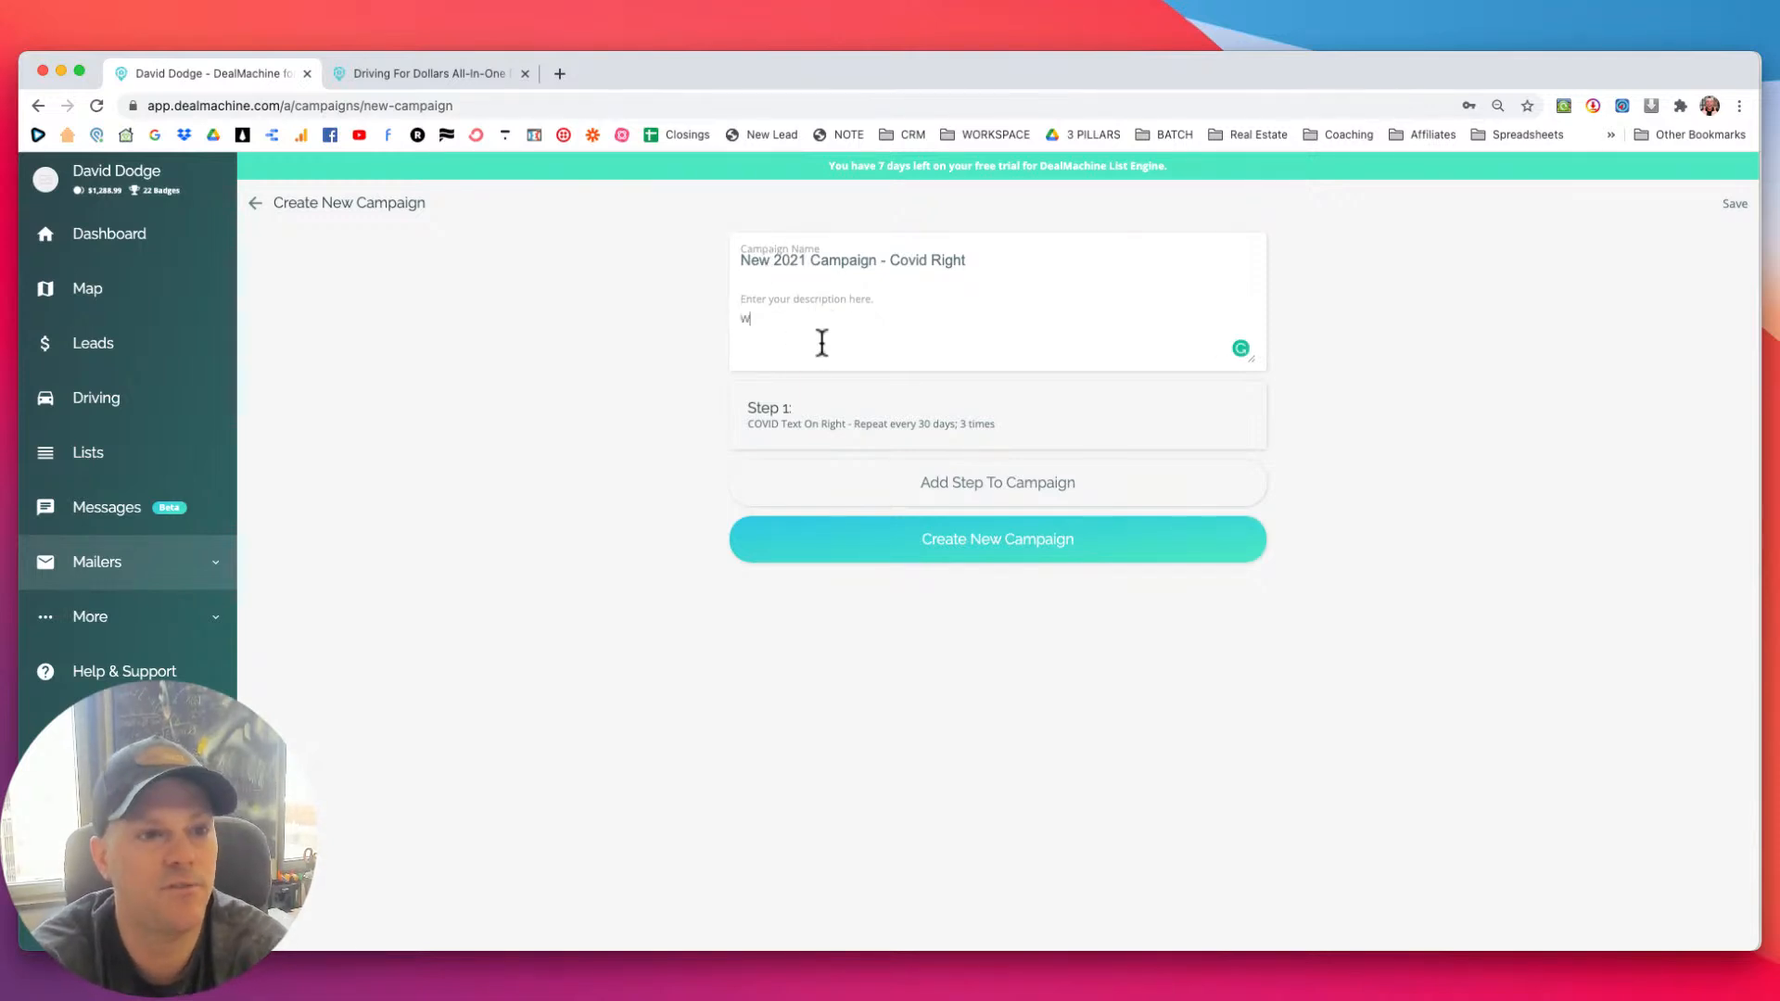
{"action": "type", "text": "est County Leasd"}
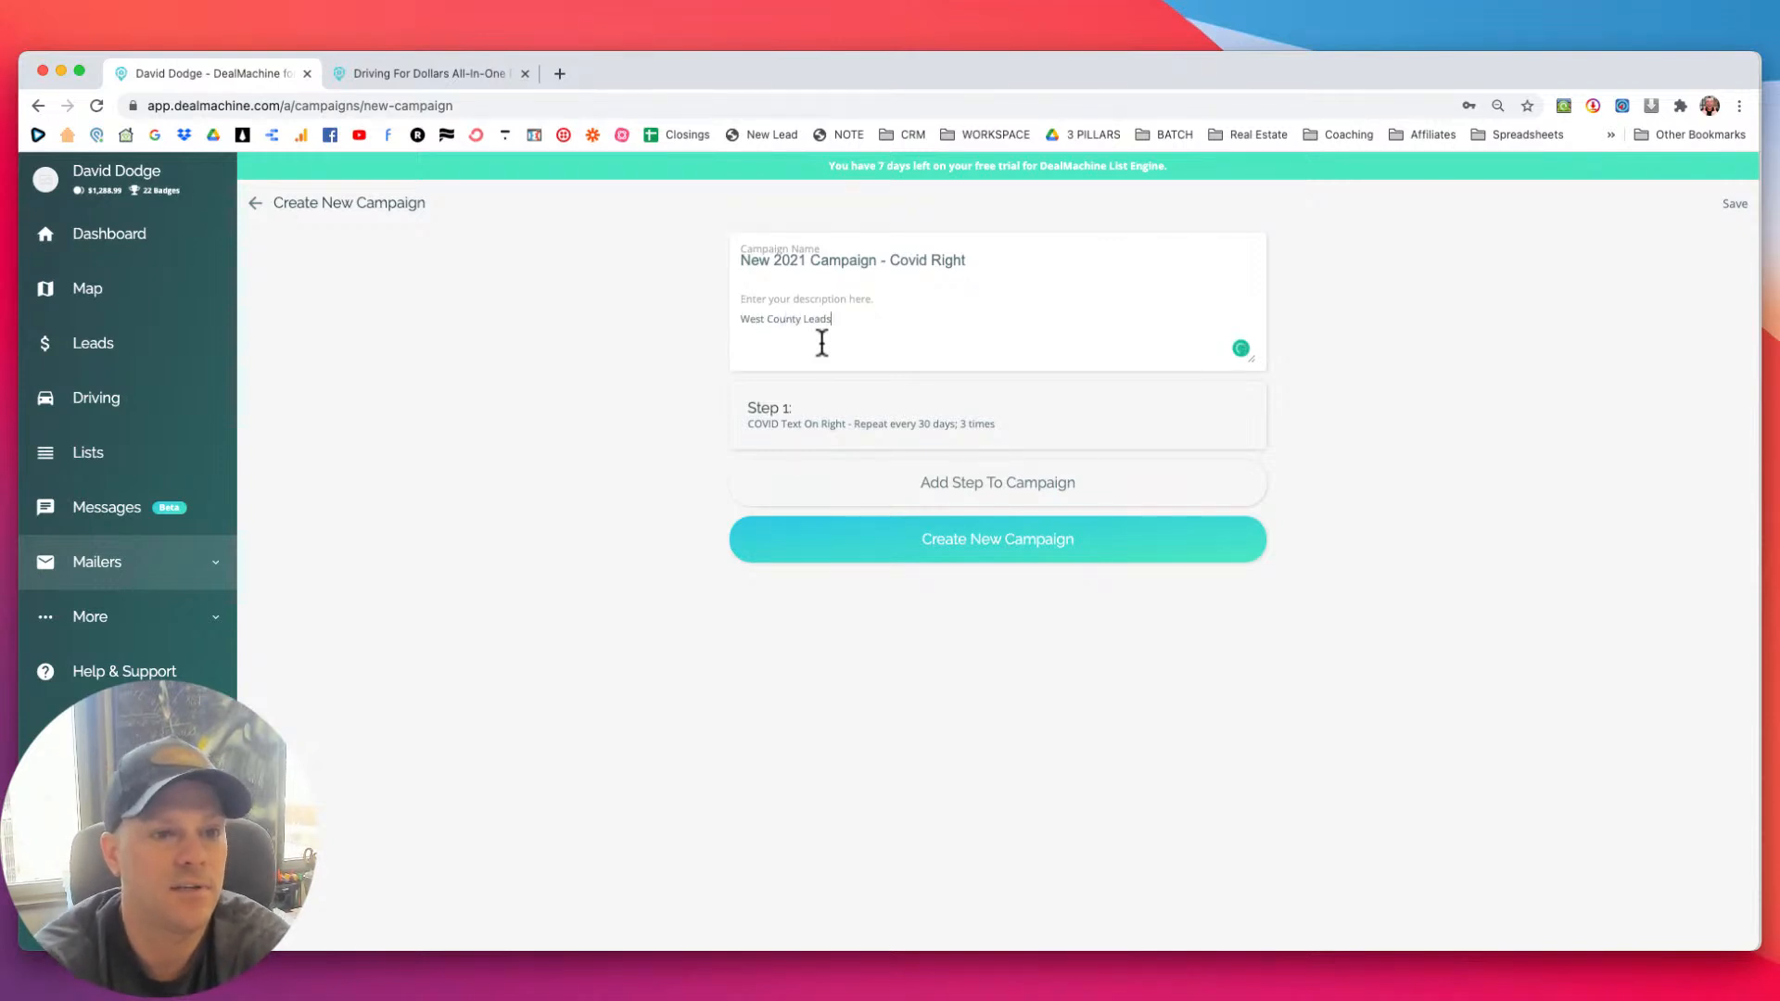
{"action": "type", "text": " - February"}
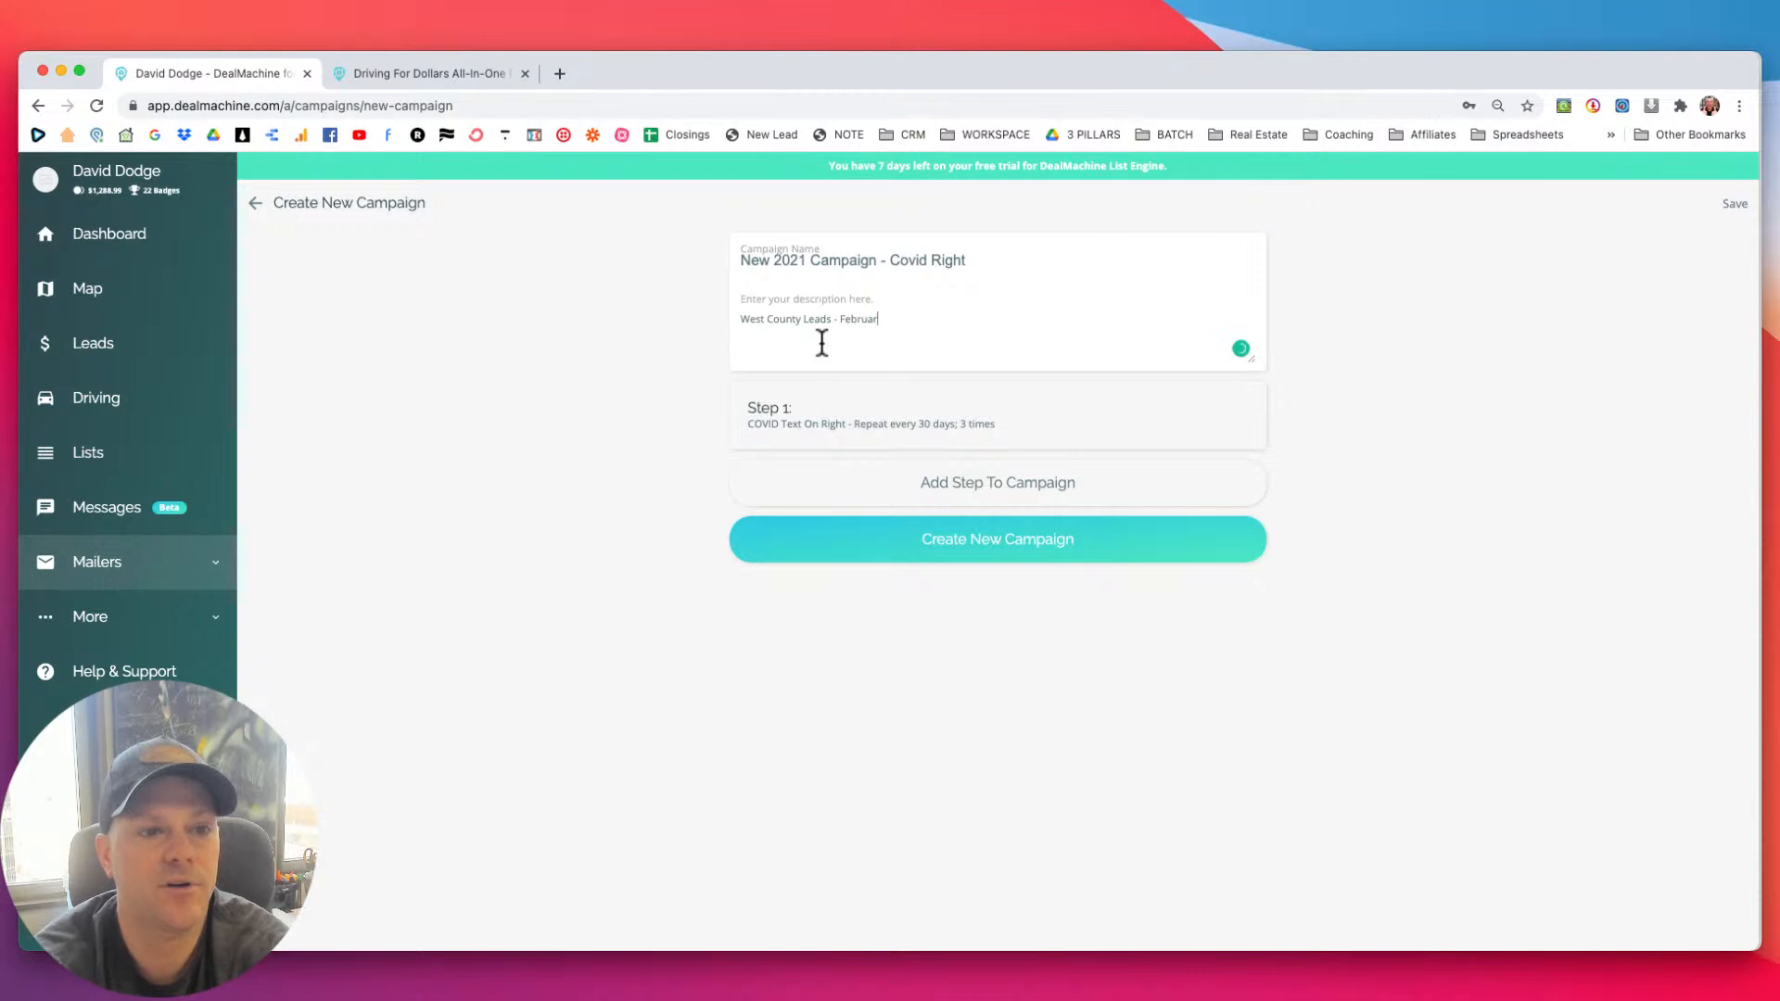
{"action": "key", "text": "BackSpace"}
{"action": "key", "text": "BackSpace"}
{"action": "key", "text": "BackSpace"}
{"action": "type", "text": "bruary 2nd "}
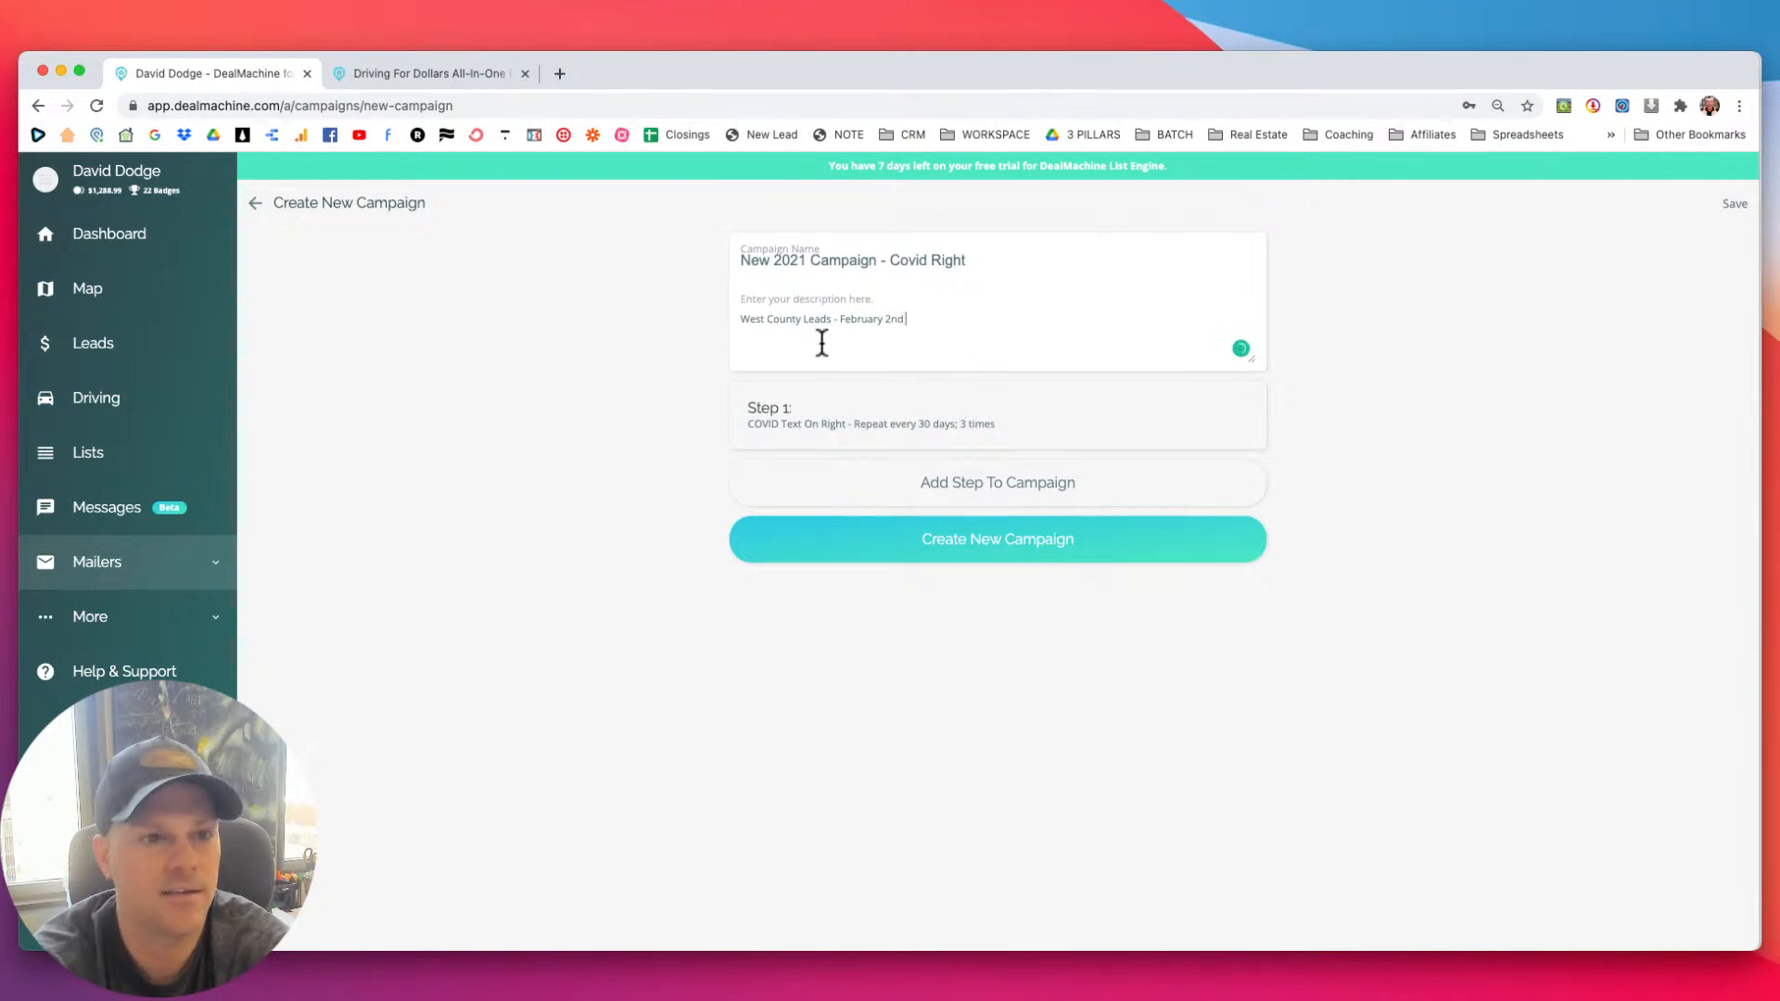
{"action": "type", "text": ", 2021"}
{"action": "left_click", "coordinate": [669, 376]}
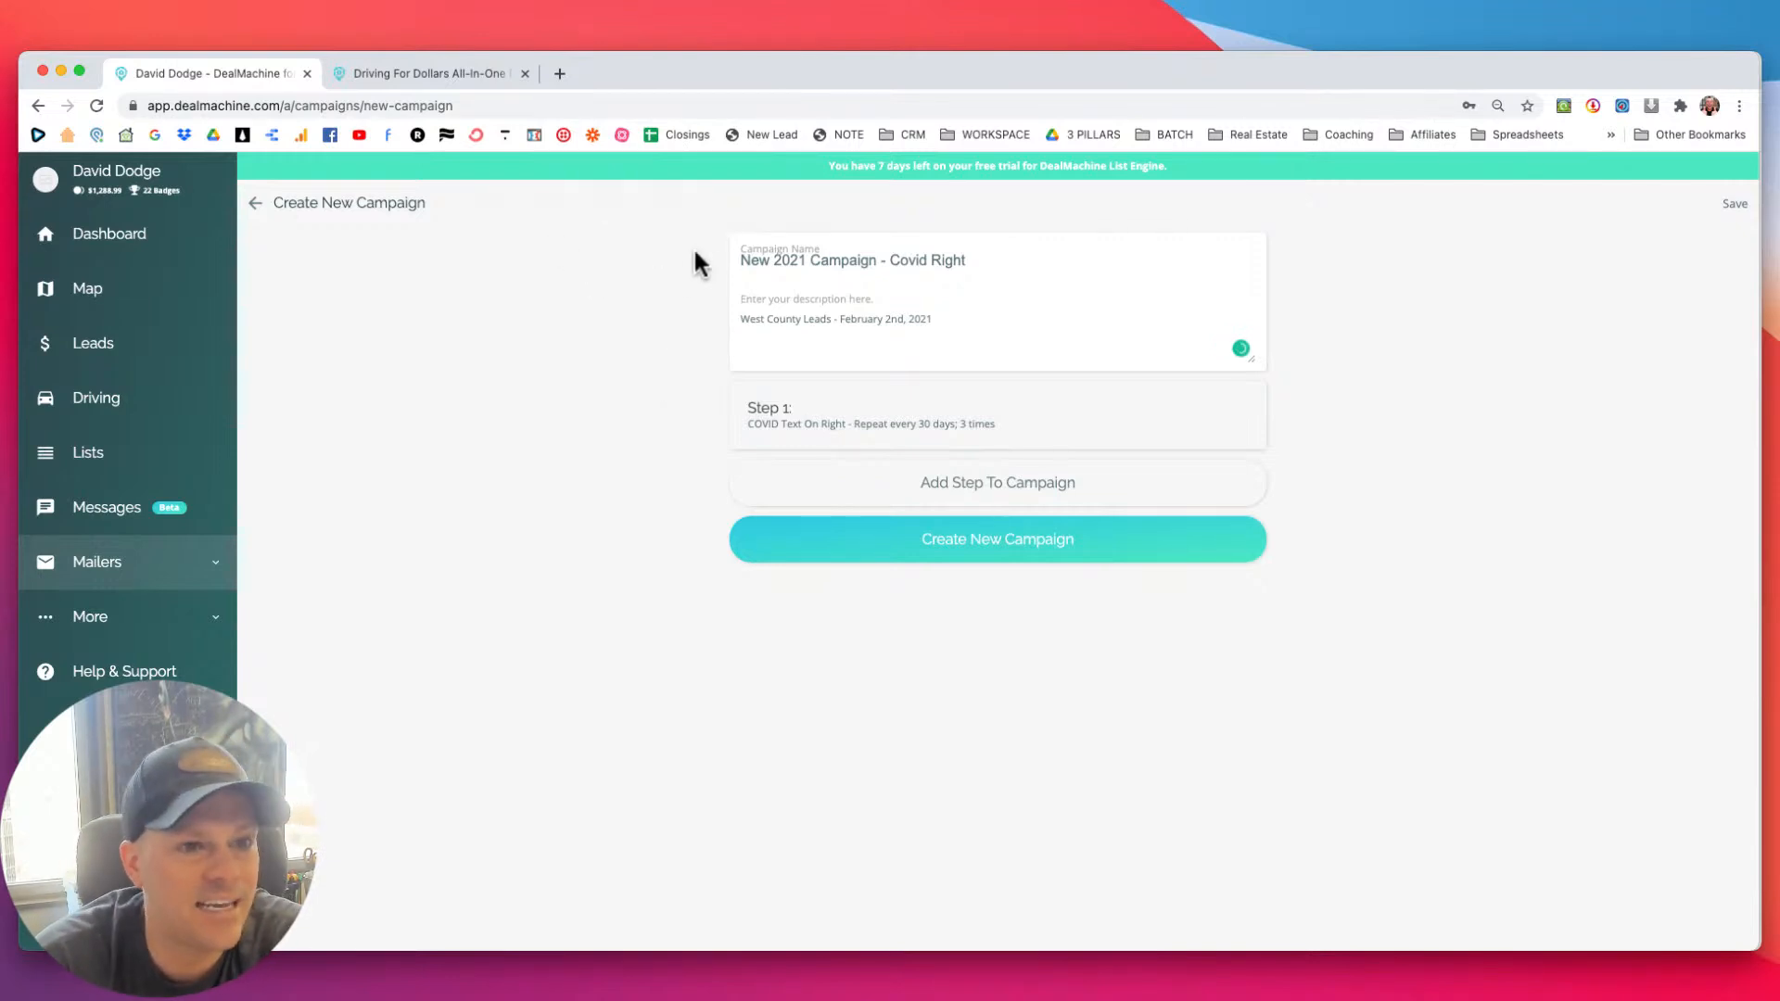
Rename the campaign "February 2021 Campaign - Covid Right", correcting the spelling of the month.
{"action": "double_click", "coordinate": [755, 261]}
{"action": "type", "text": "Feb"}
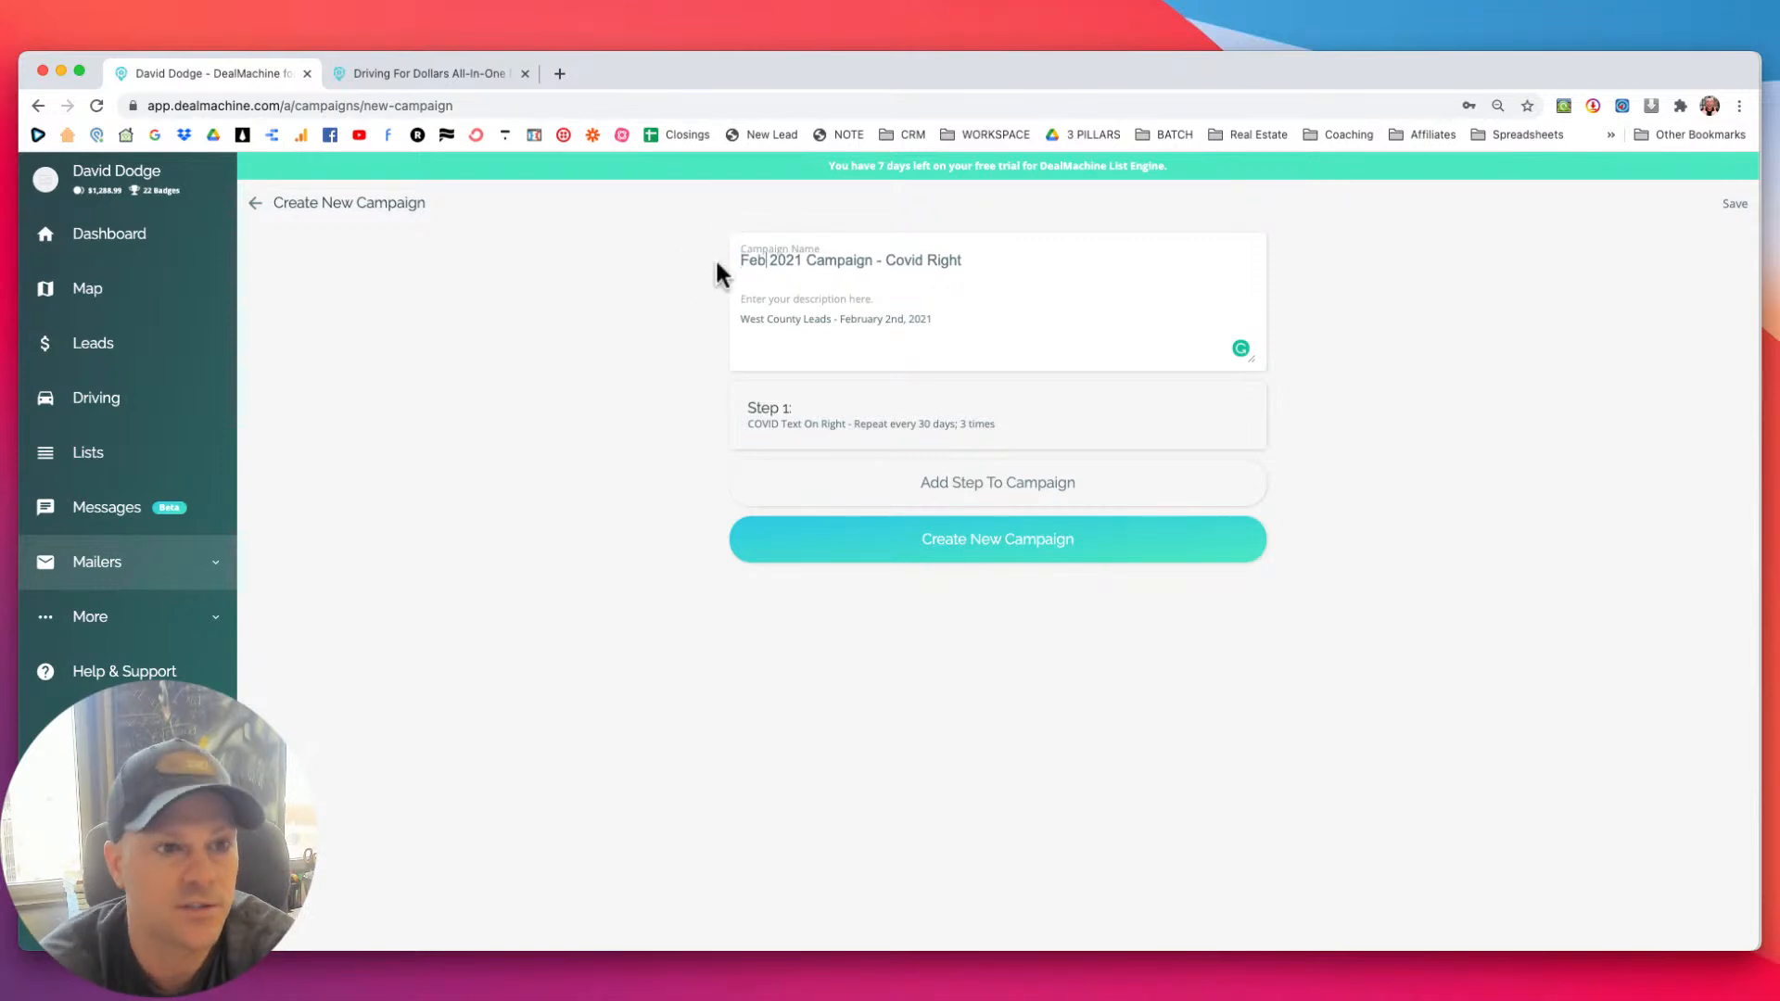
{"action": "type", "text": "urary"}
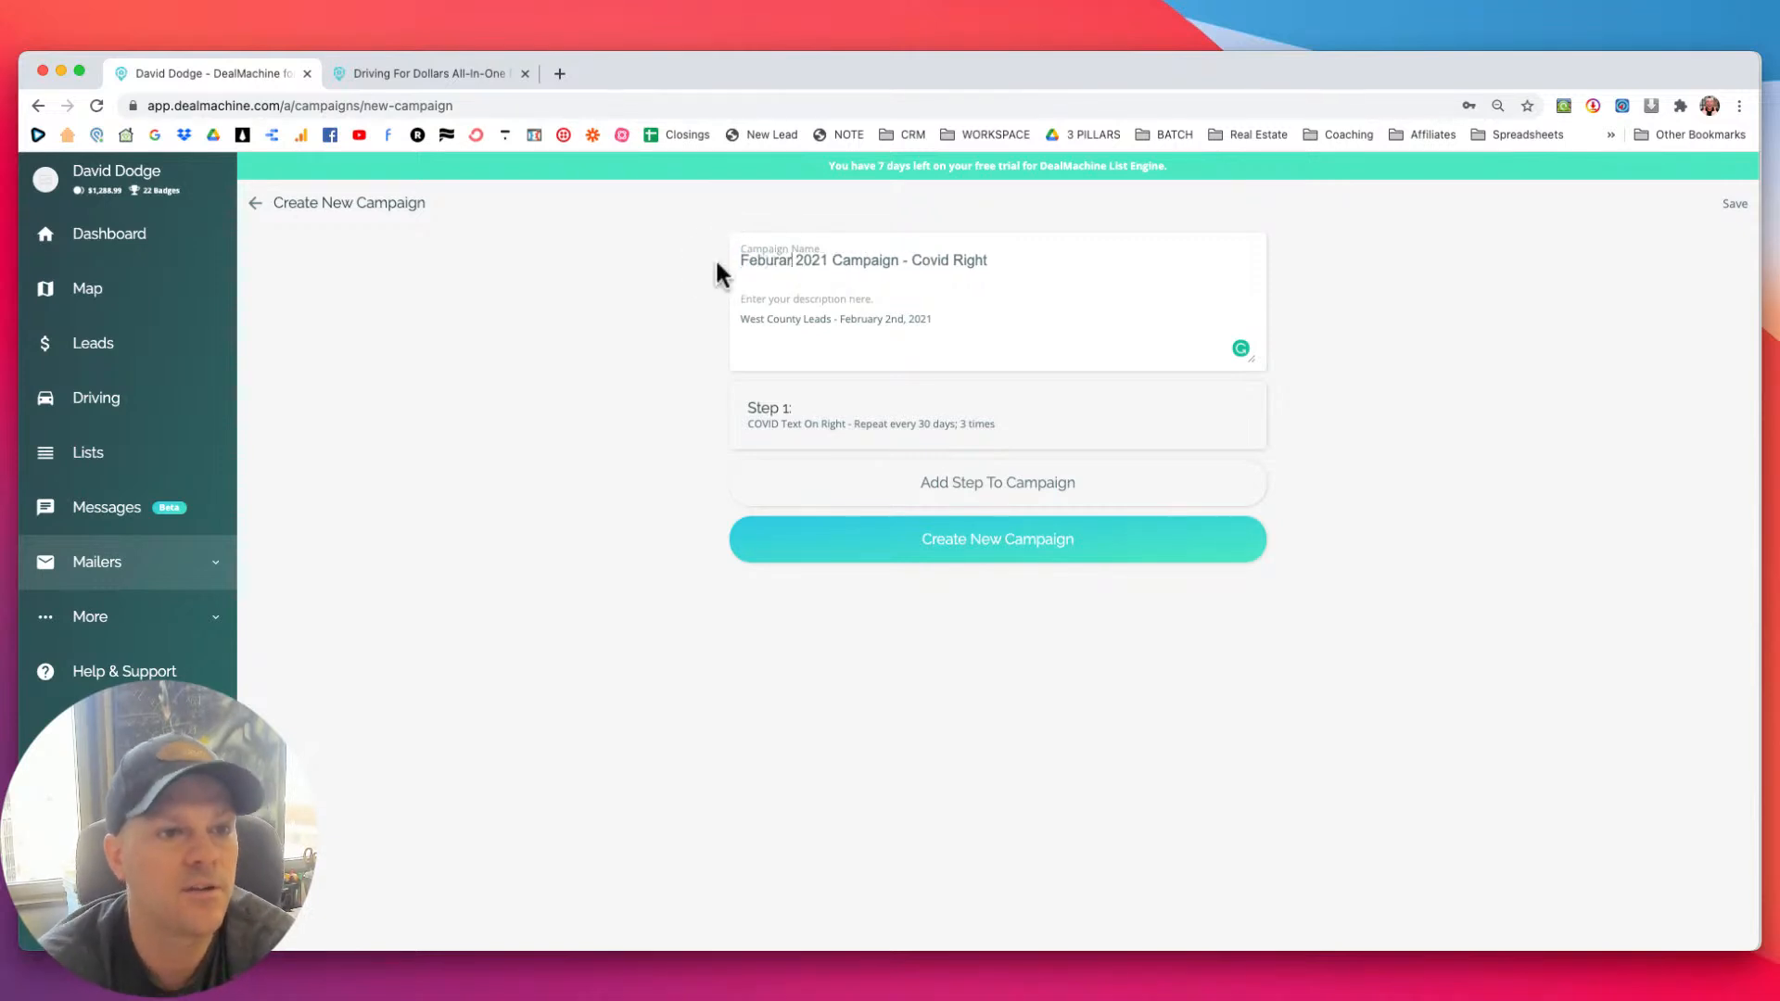
{"action": "left_click", "coordinate": [1015, 262]}
{"action": "left_click", "coordinate": [714, 263]}
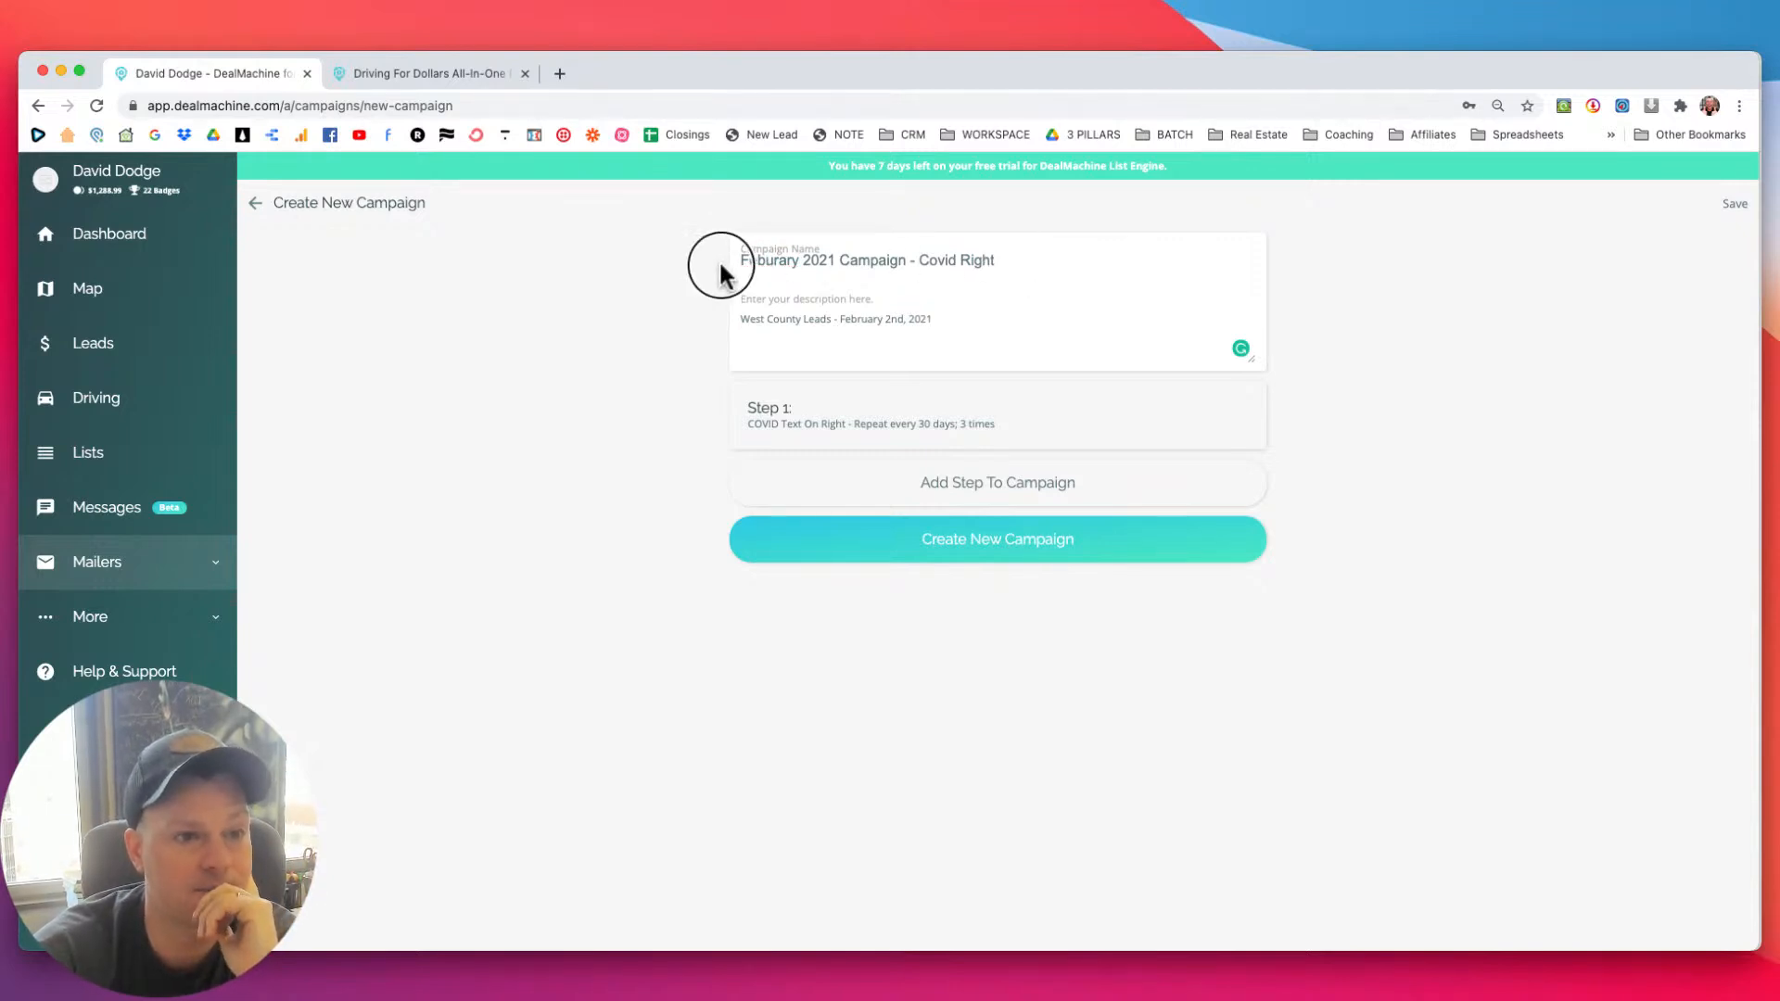
{"action": "left_click", "coordinate": [756, 261]}
{"action": "right_click", "coordinate": [755, 261]}
{"action": "left_click", "coordinate": [771, 273]}
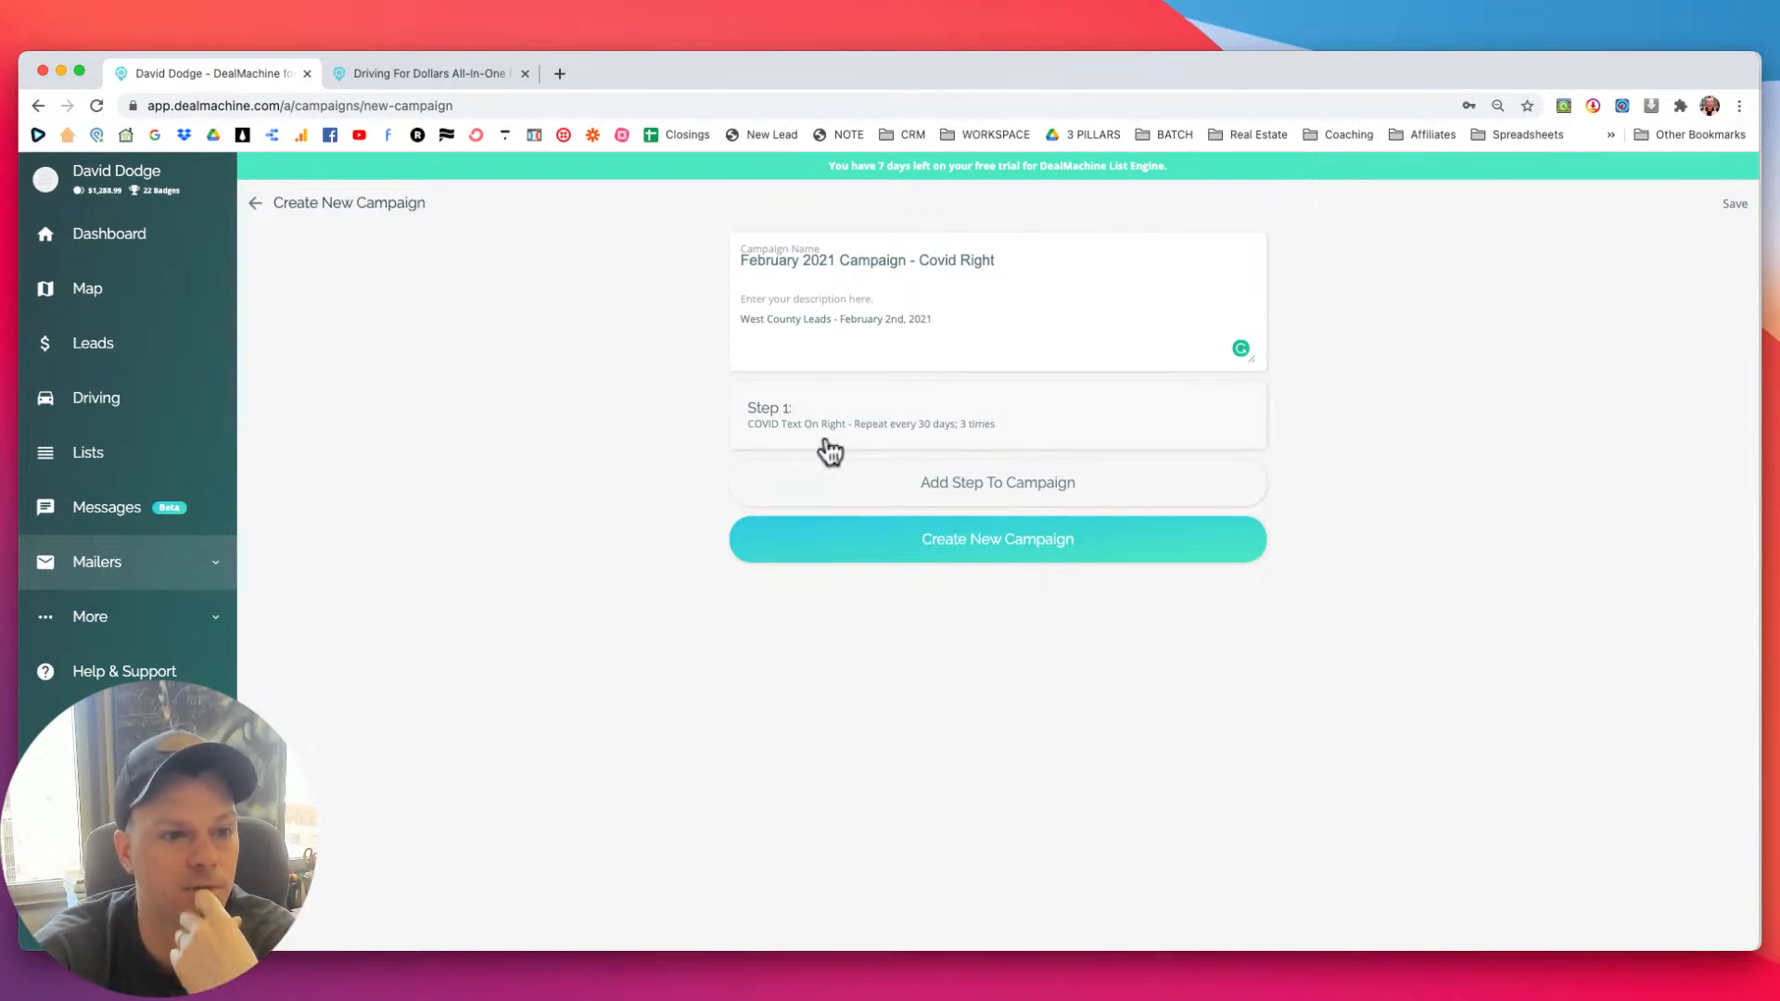
Set Step 1 to repeat every 45 days for a total of 3 mailers and create the campaign.
{"action": "left_click", "coordinate": [797, 419]}
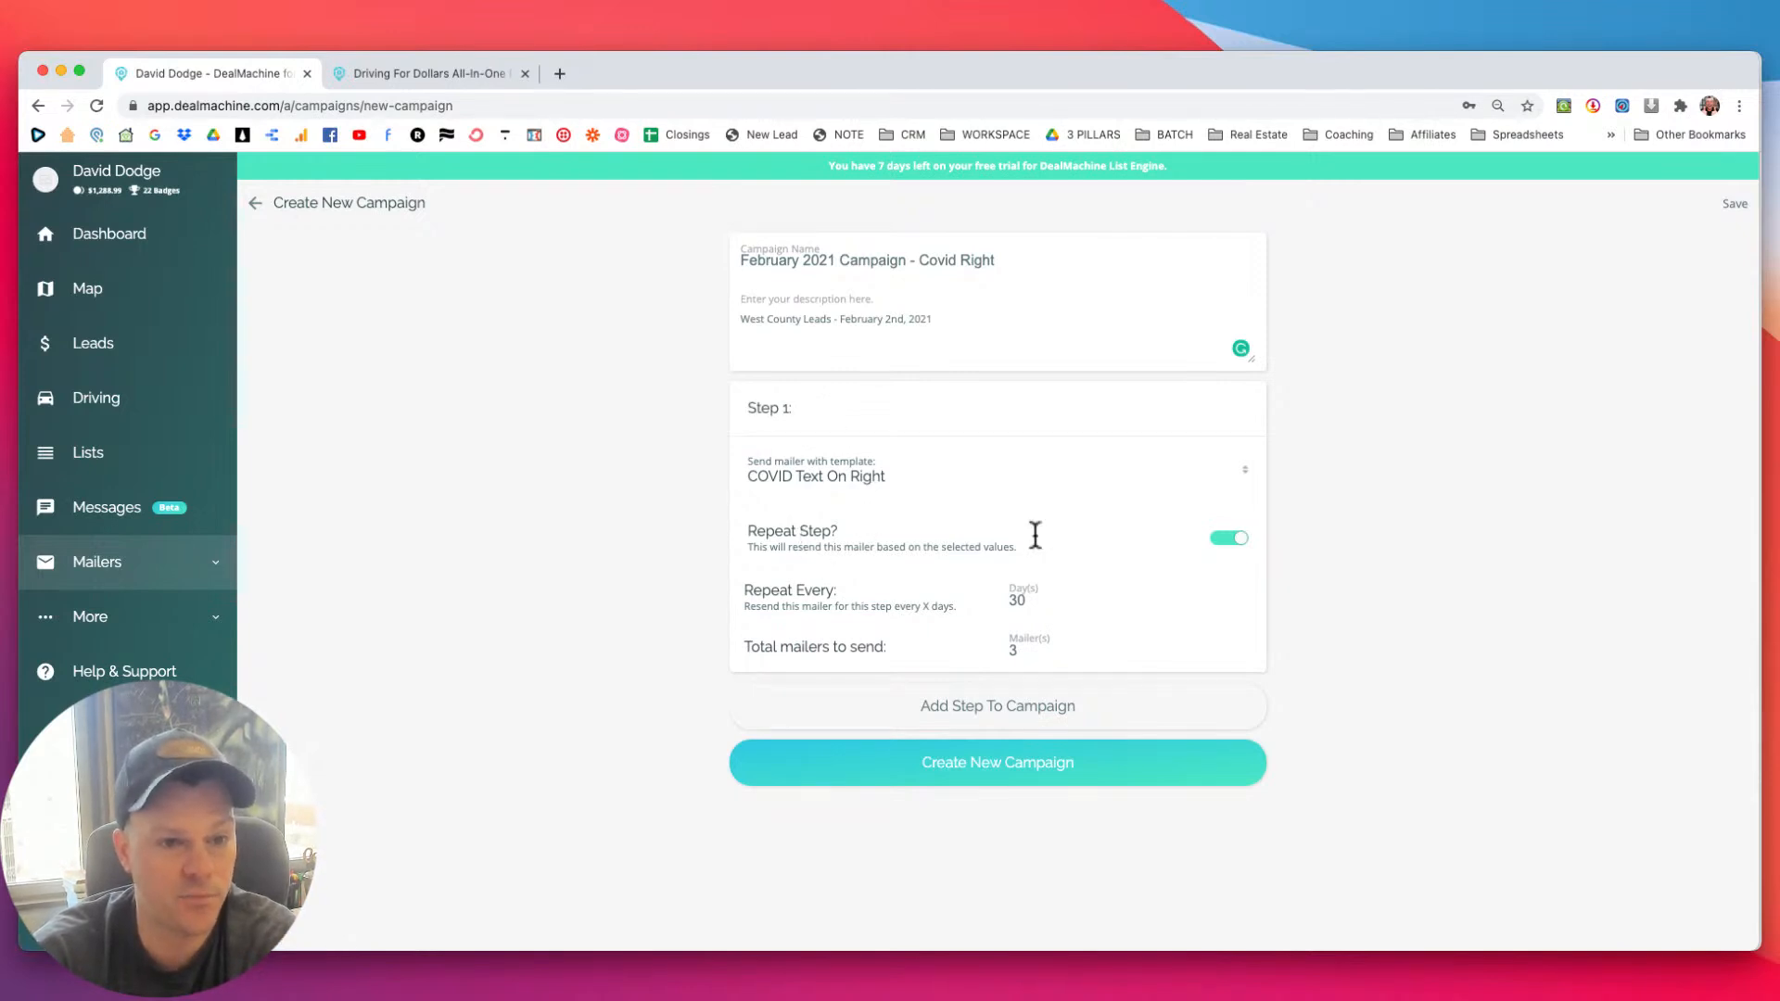
{"action": "left_click", "coordinate": [1056, 603]}
{"action": "key", "text": "BackSpace"}
{"action": "type", "text": "-6"}
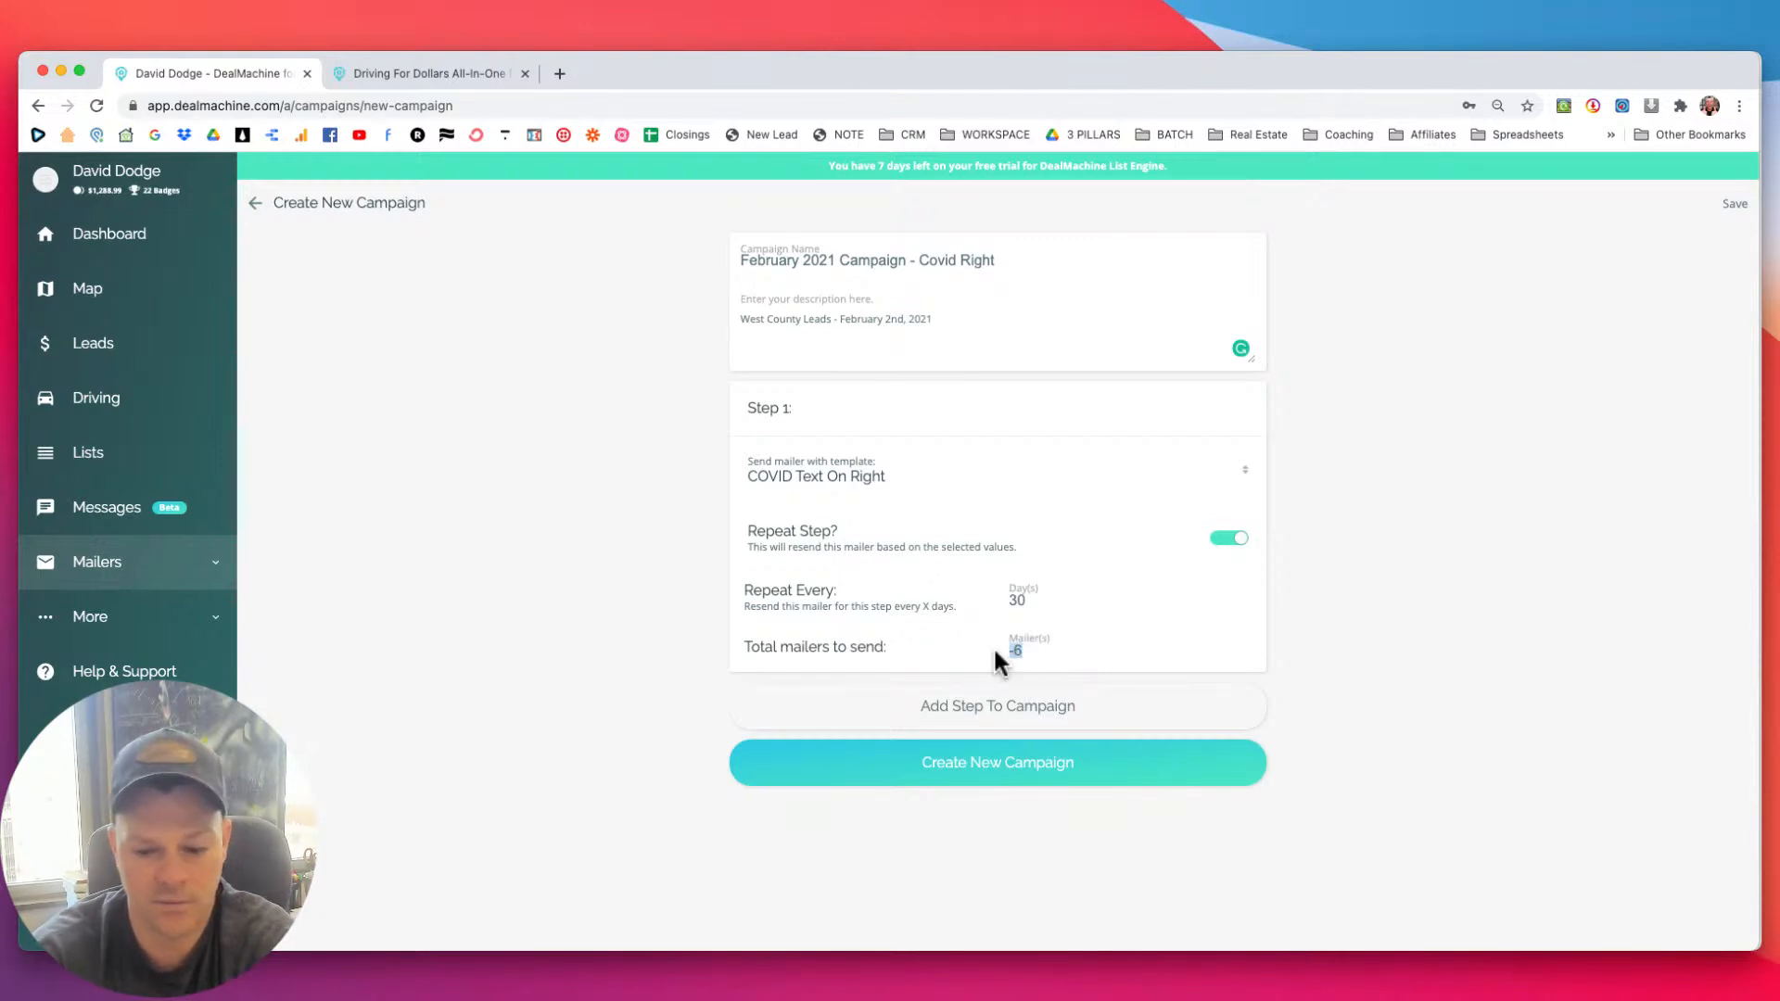
{"action": "type", "text": "3"}
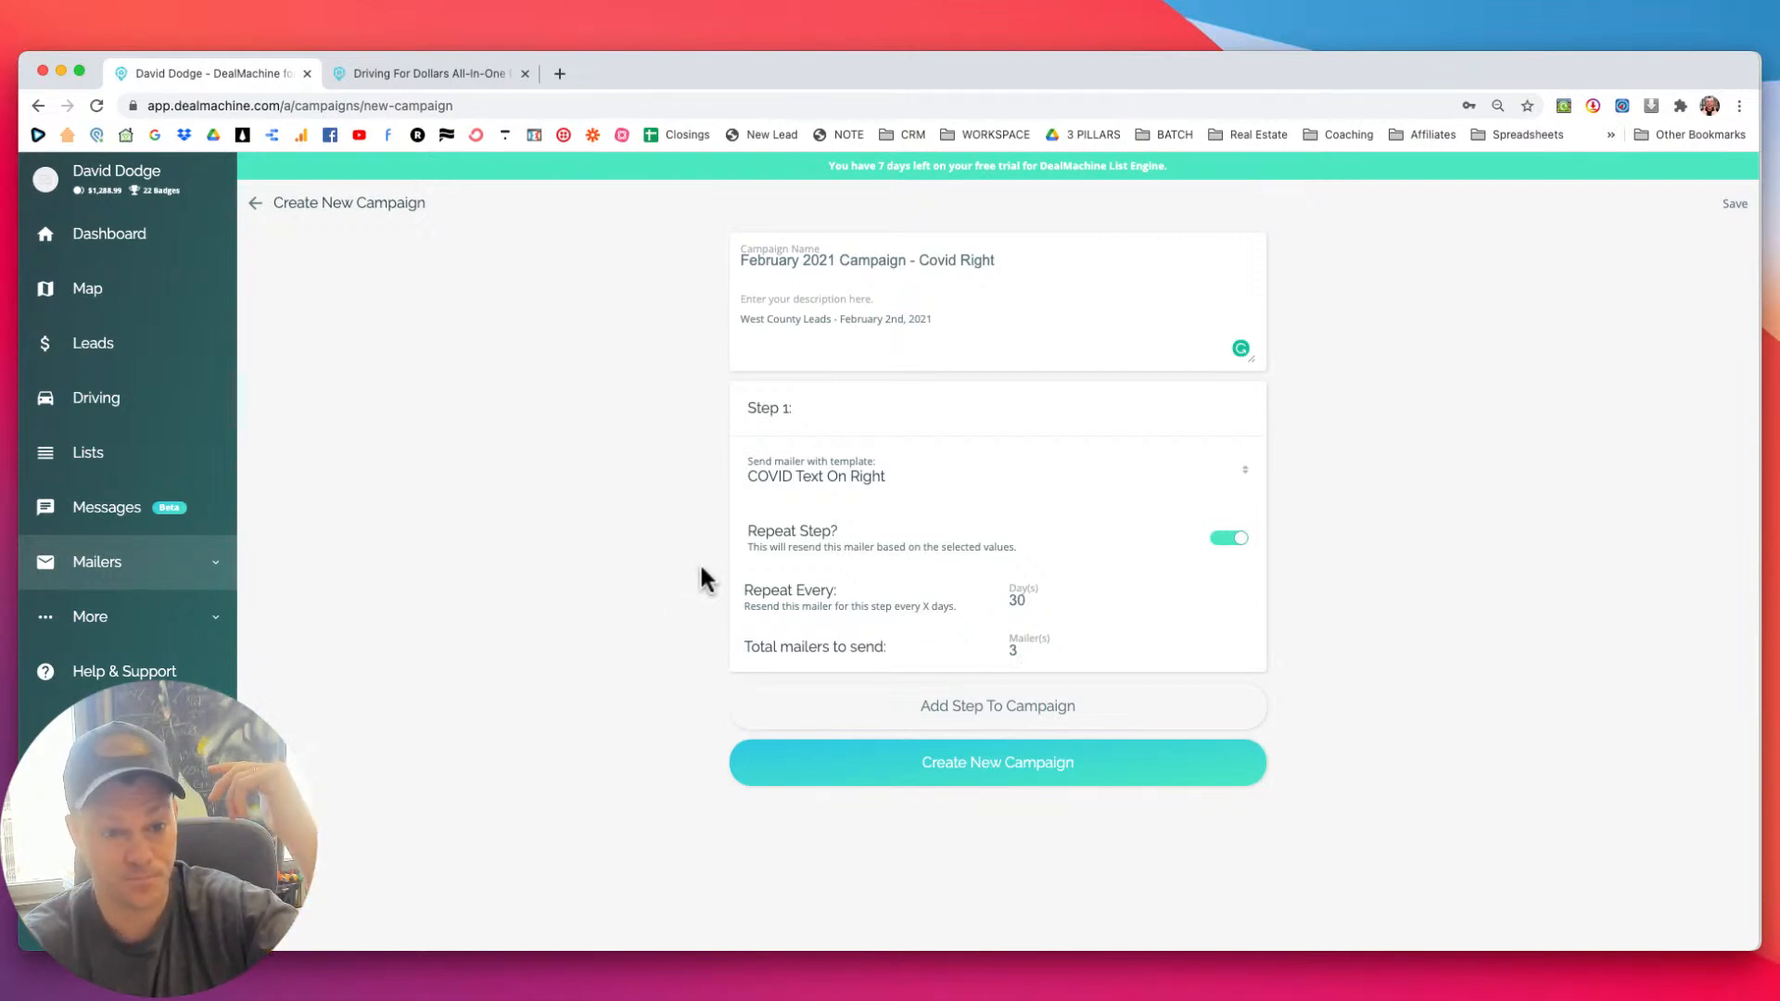
{"action": "left_click_drag", "start_coordinate": [1027, 601], "coordinate": [981, 604]}
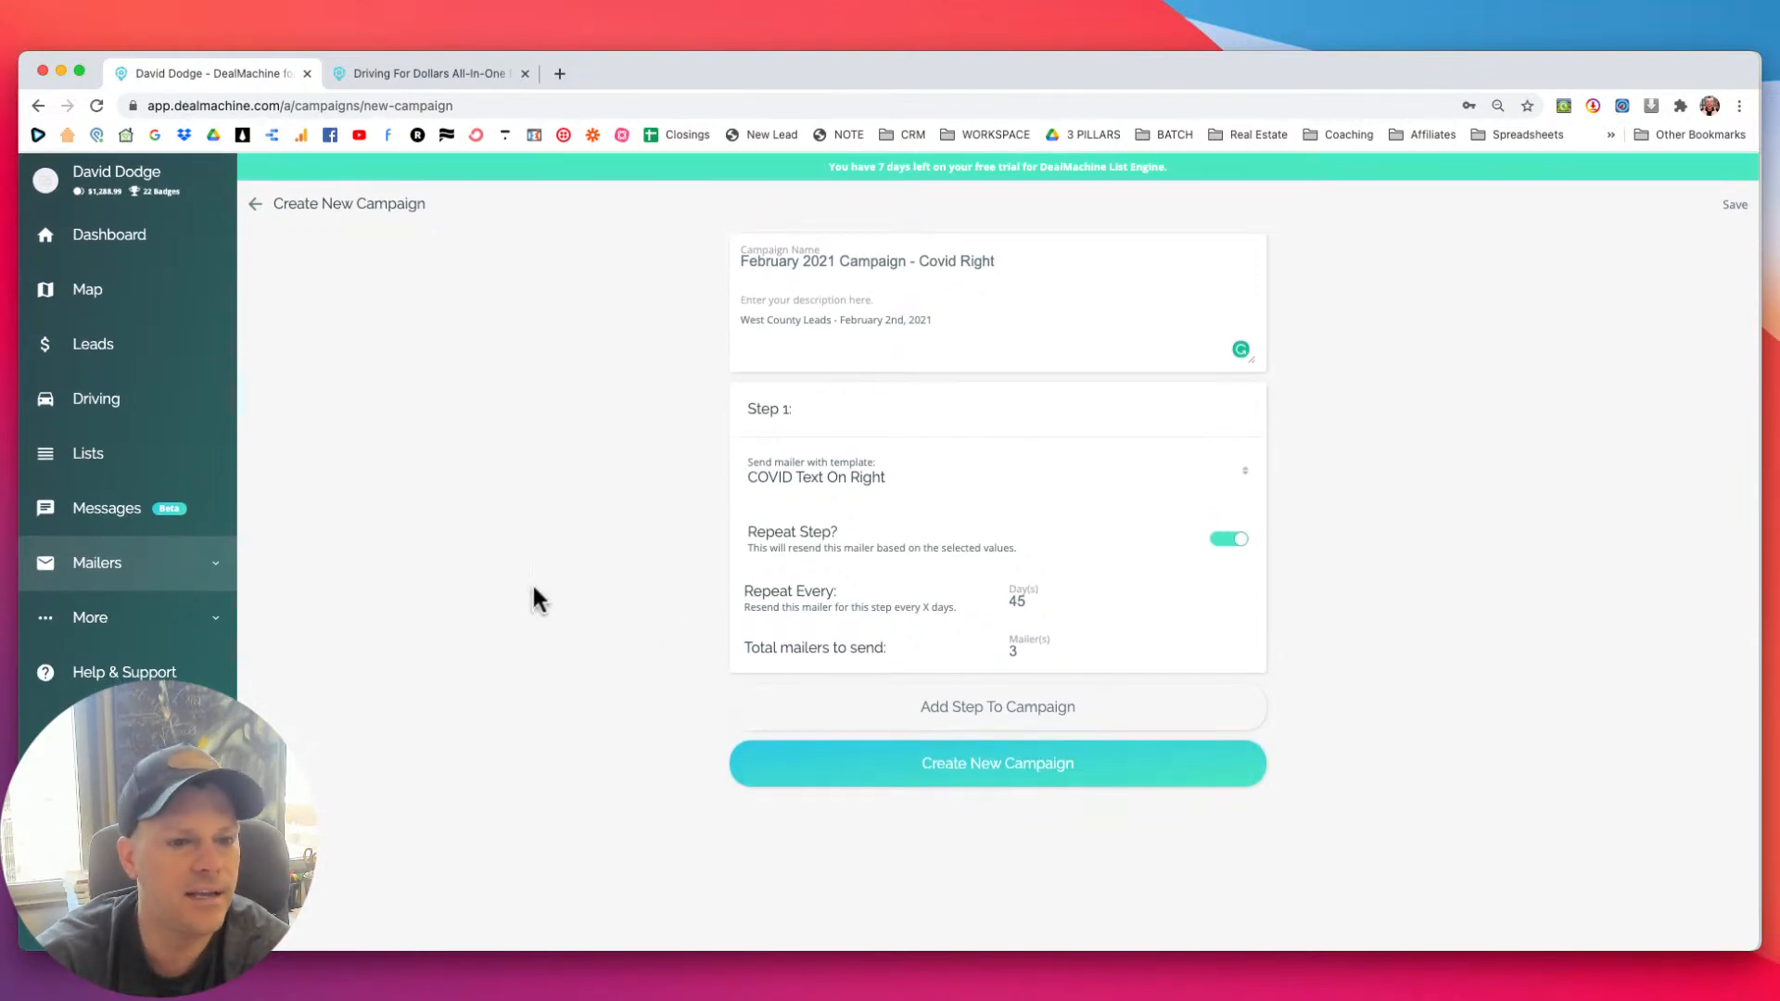
{"action": "left_click", "coordinate": [936, 775]}
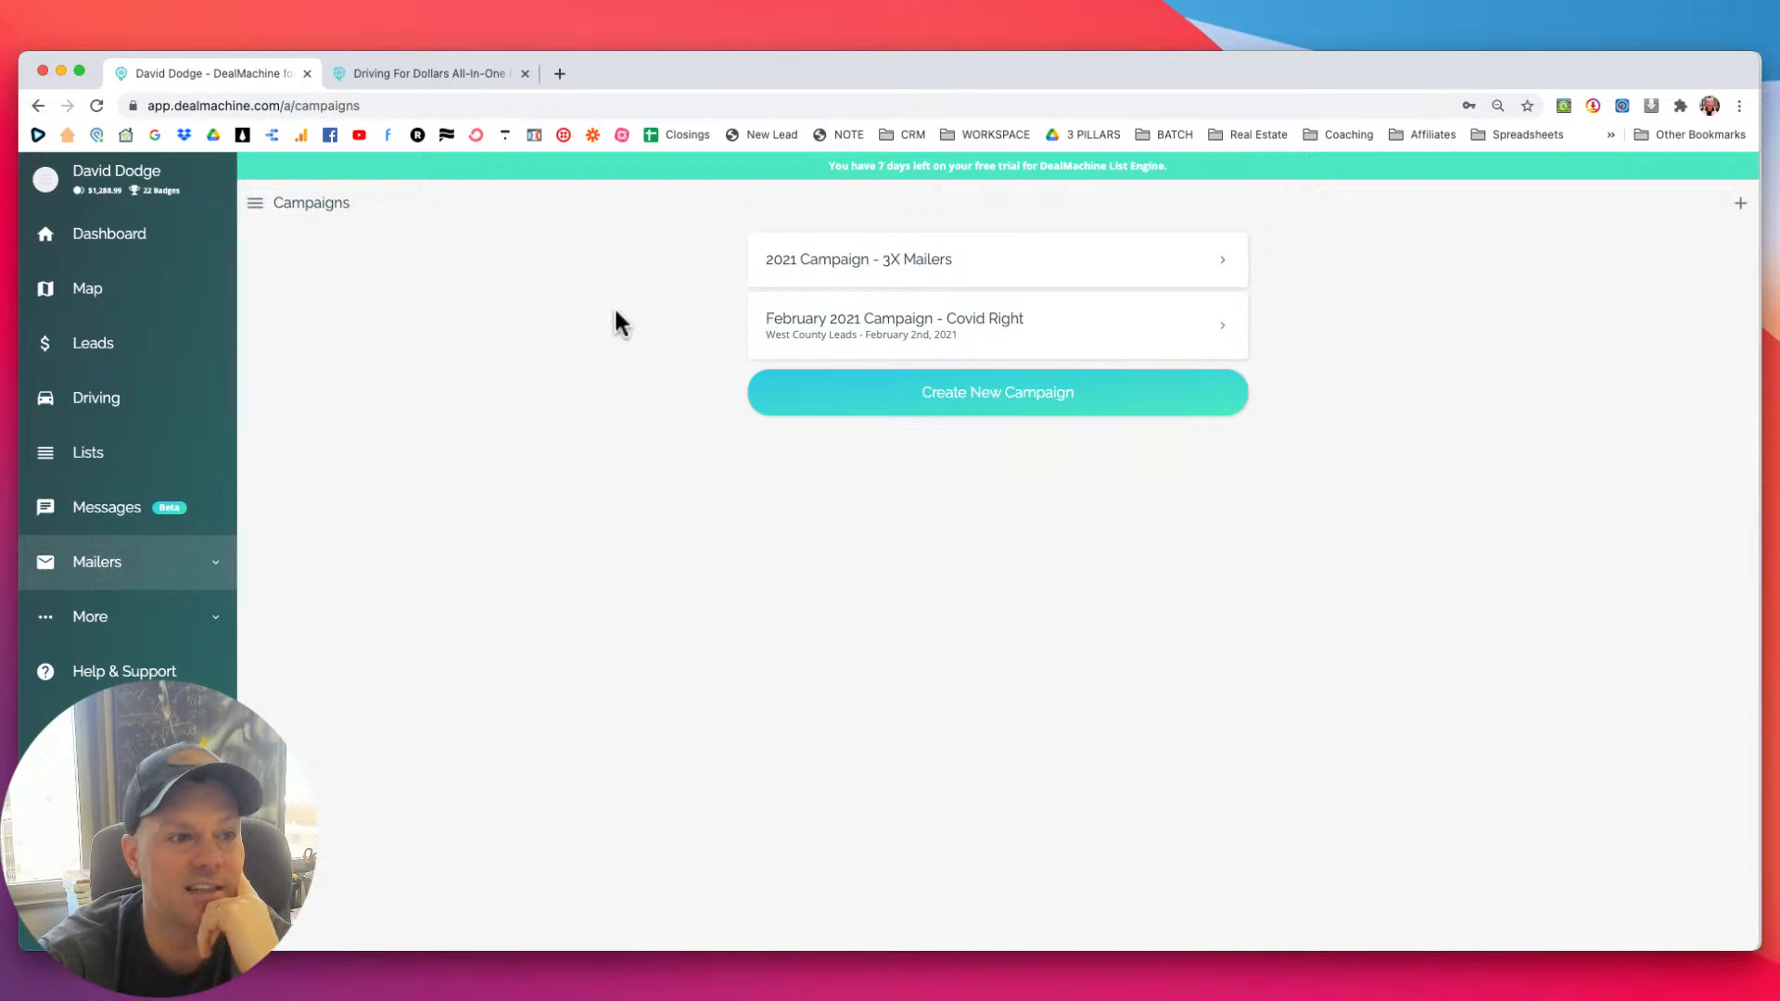
Start building a lead list for the city of Chesterfield, Missouri, using the Absentee Owners quick list.
{"action": "left_click", "coordinate": [89, 452]}
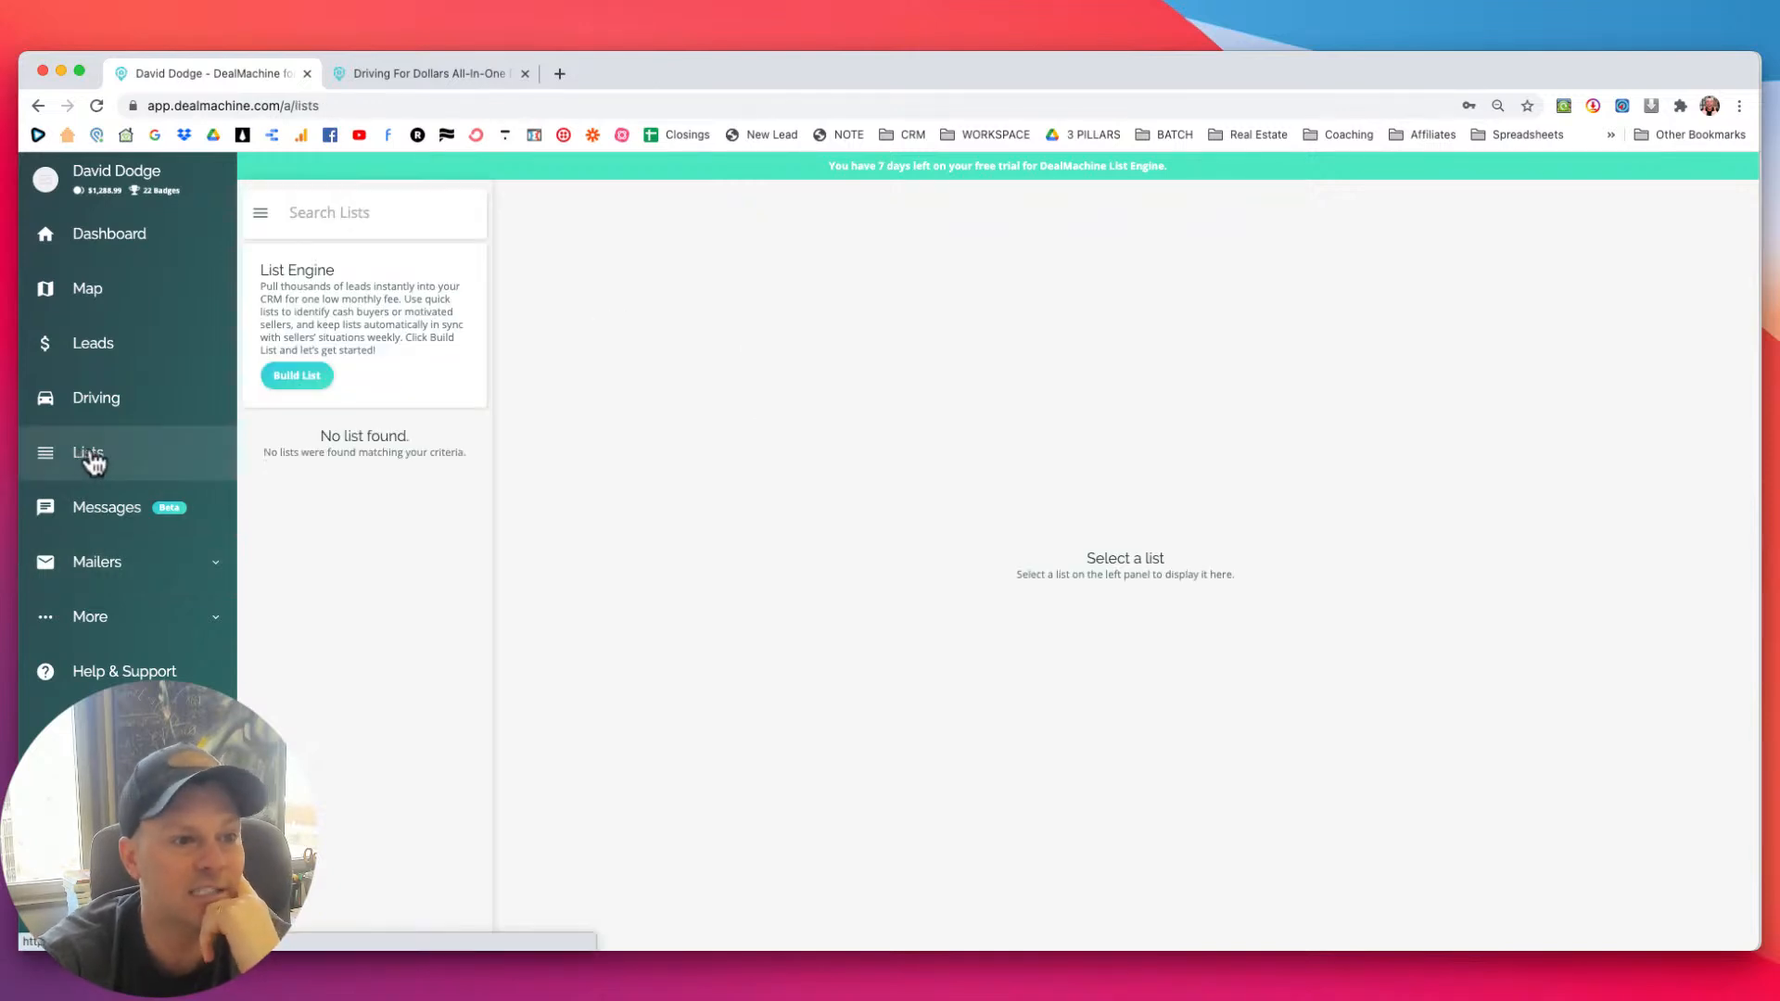
{"action": "left_click", "coordinate": [297, 373]}
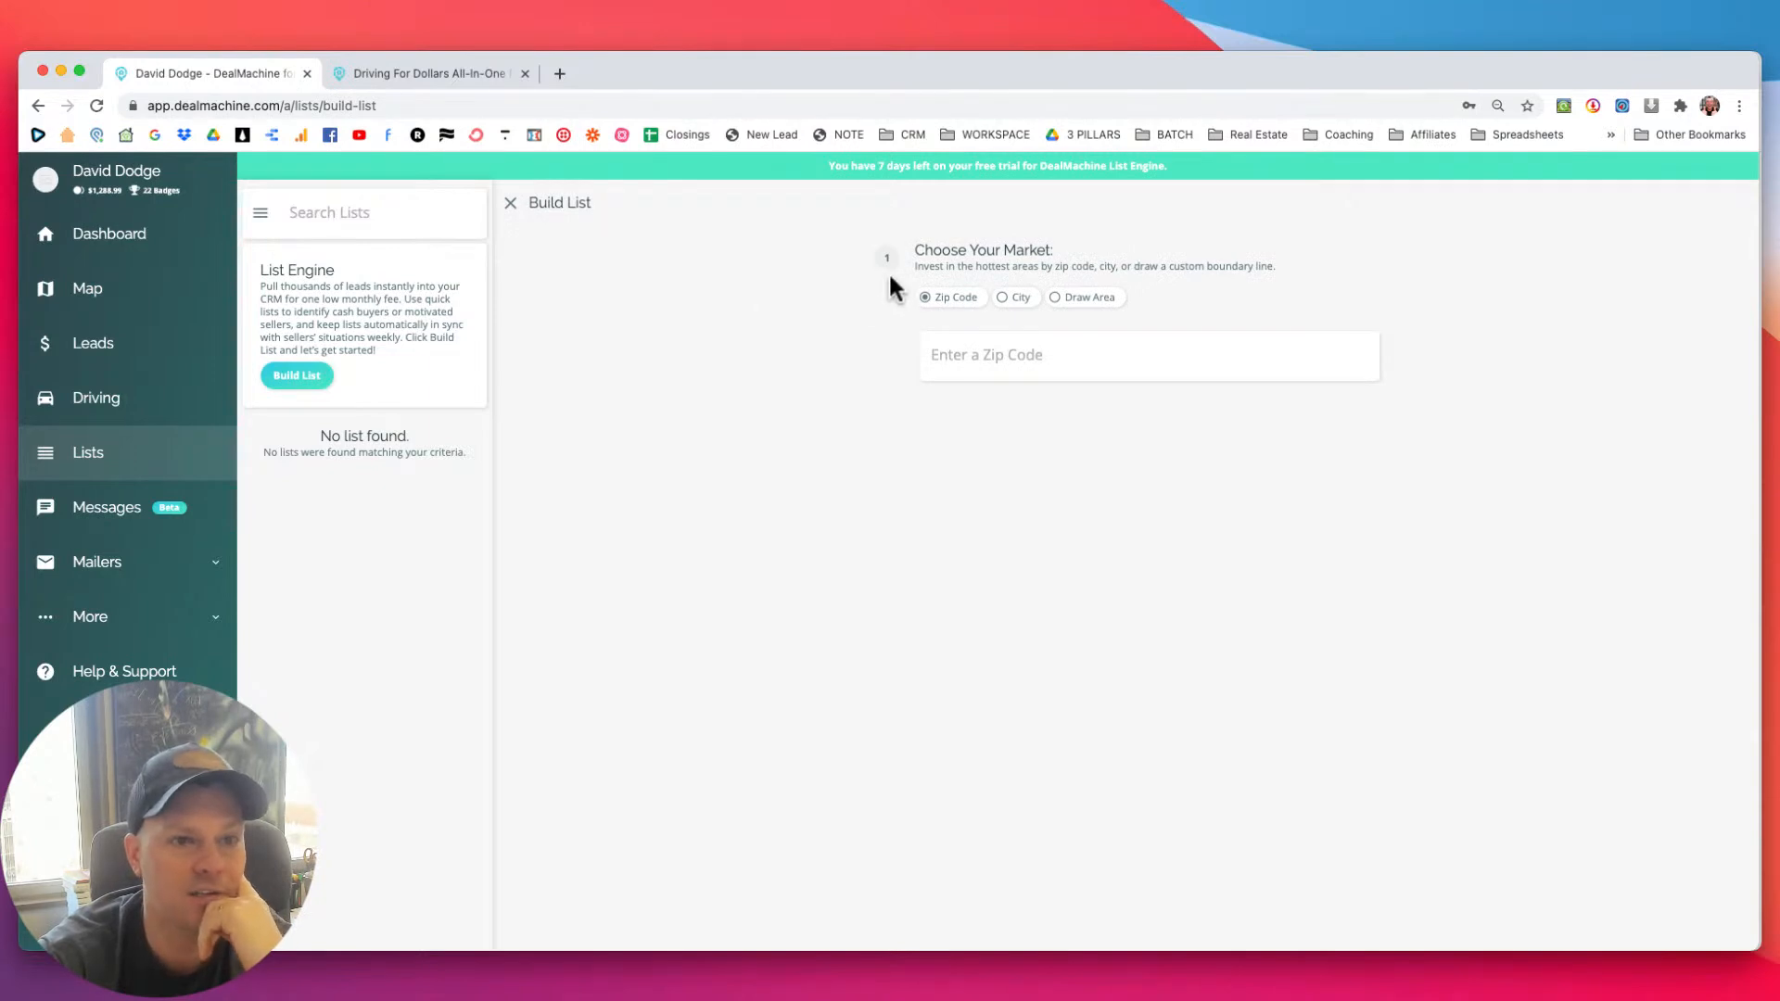
{"action": "left_click", "coordinate": [1002, 297]}
{"action": "left_click", "coordinate": [1011, 358]}
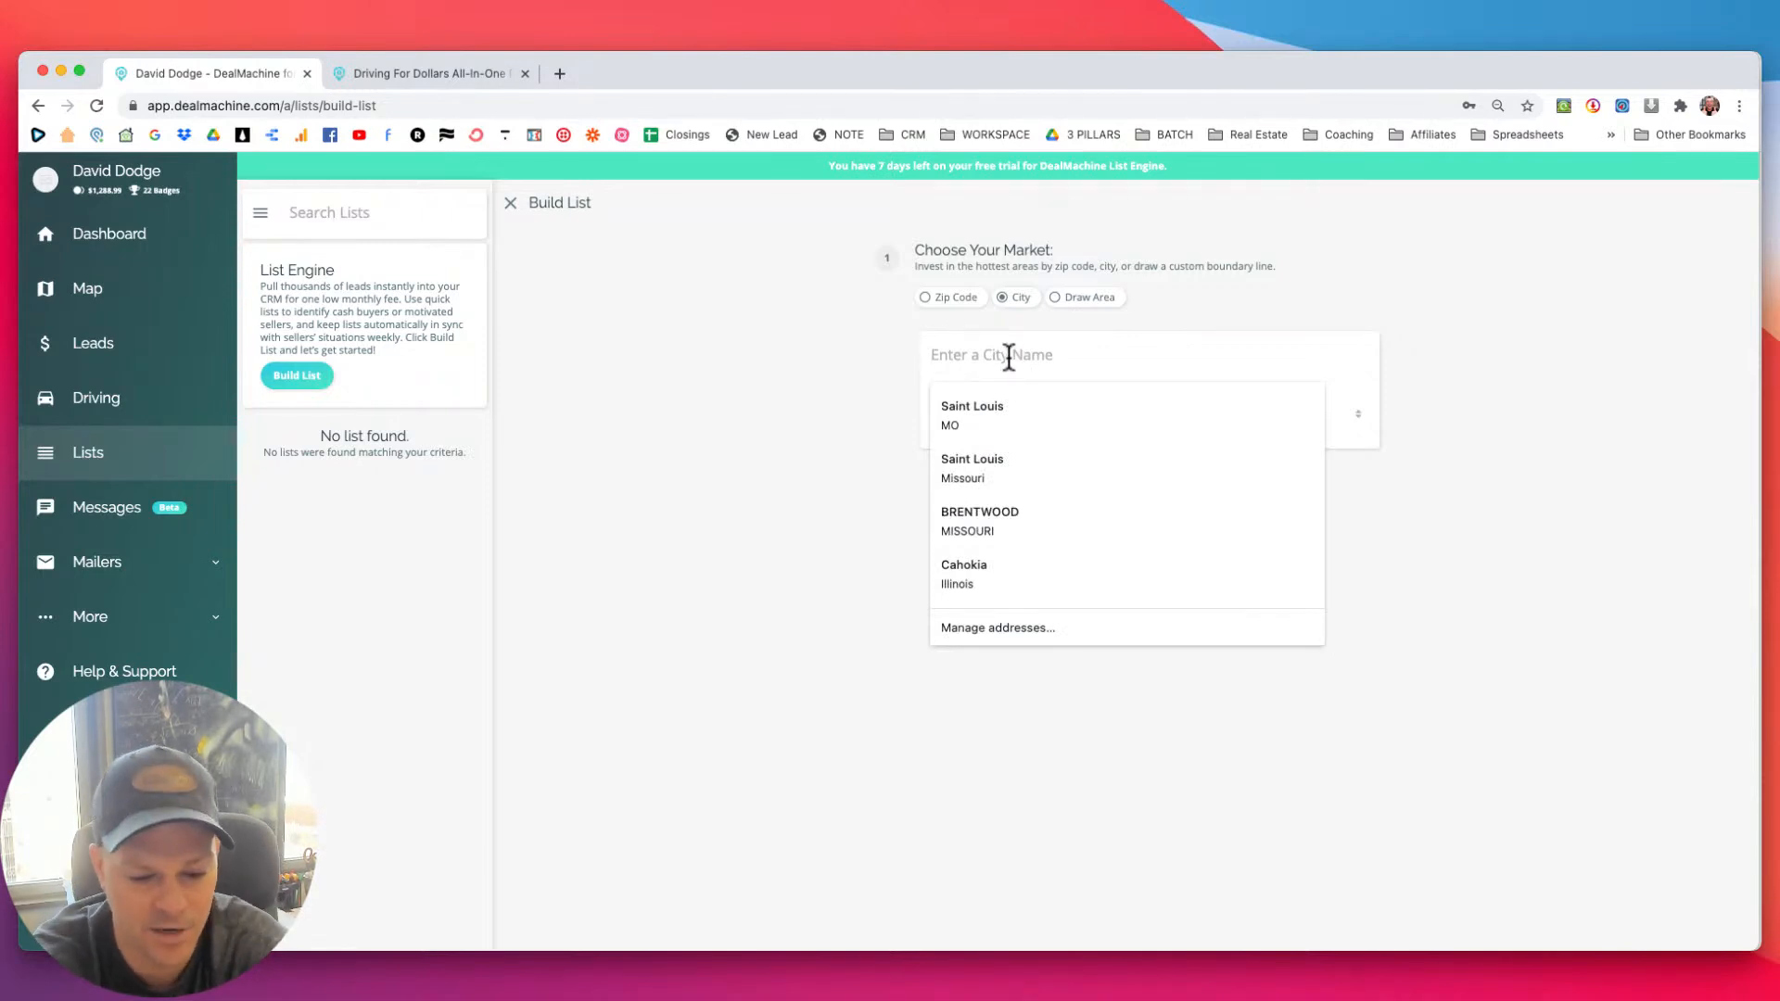
{"action": "type", "text": "Chesterfield"}
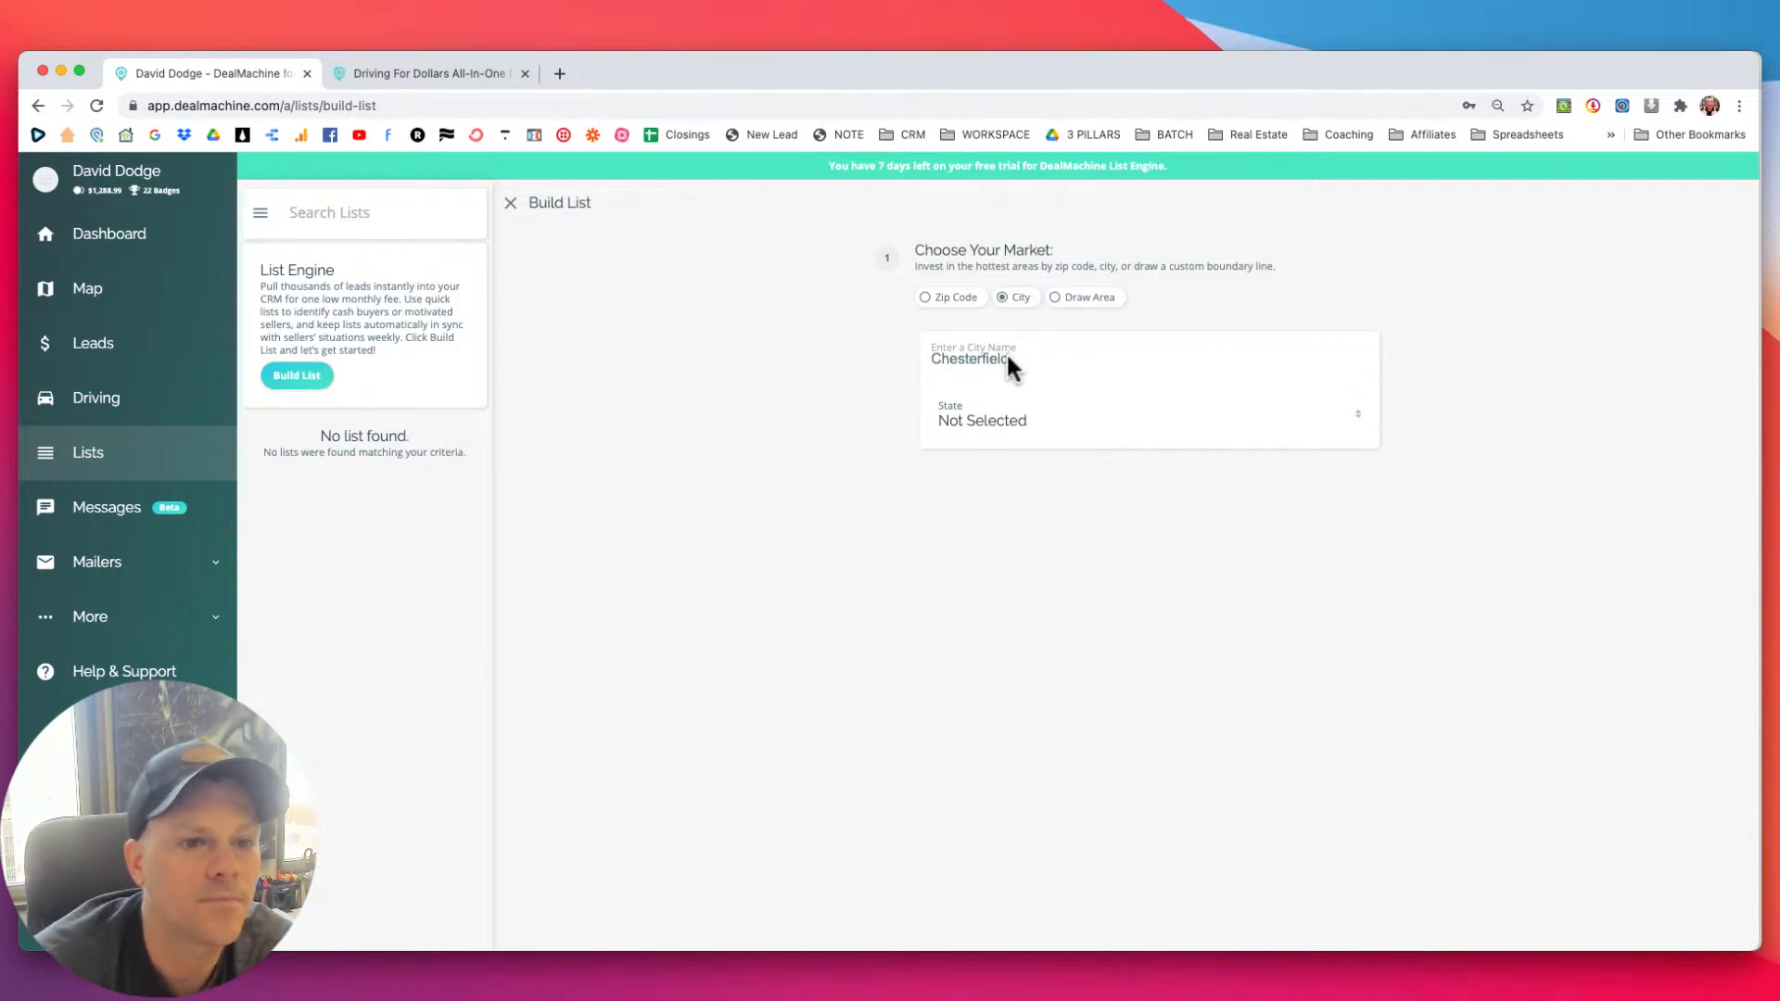
{"action": "left_click", "coordinate": [995, 416]}
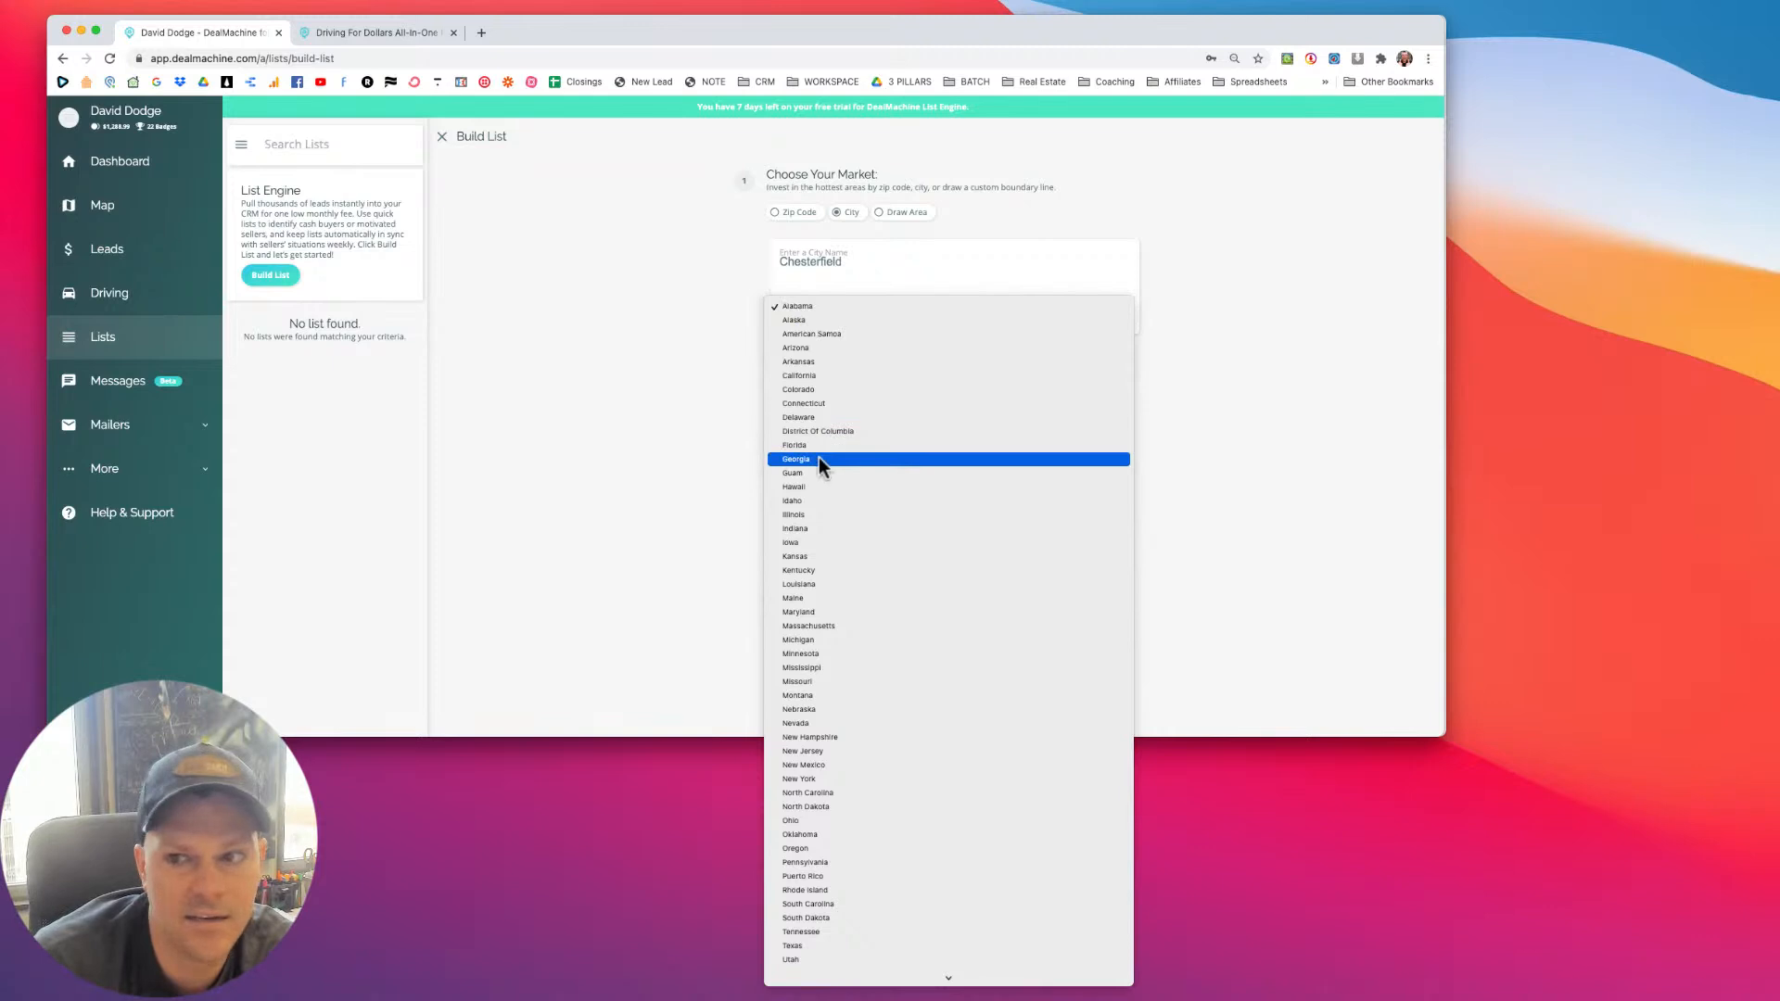
{"action": "scroll", "coordinate": [820, 458], "scroll_direction": "down", "scroll_amount": 5}
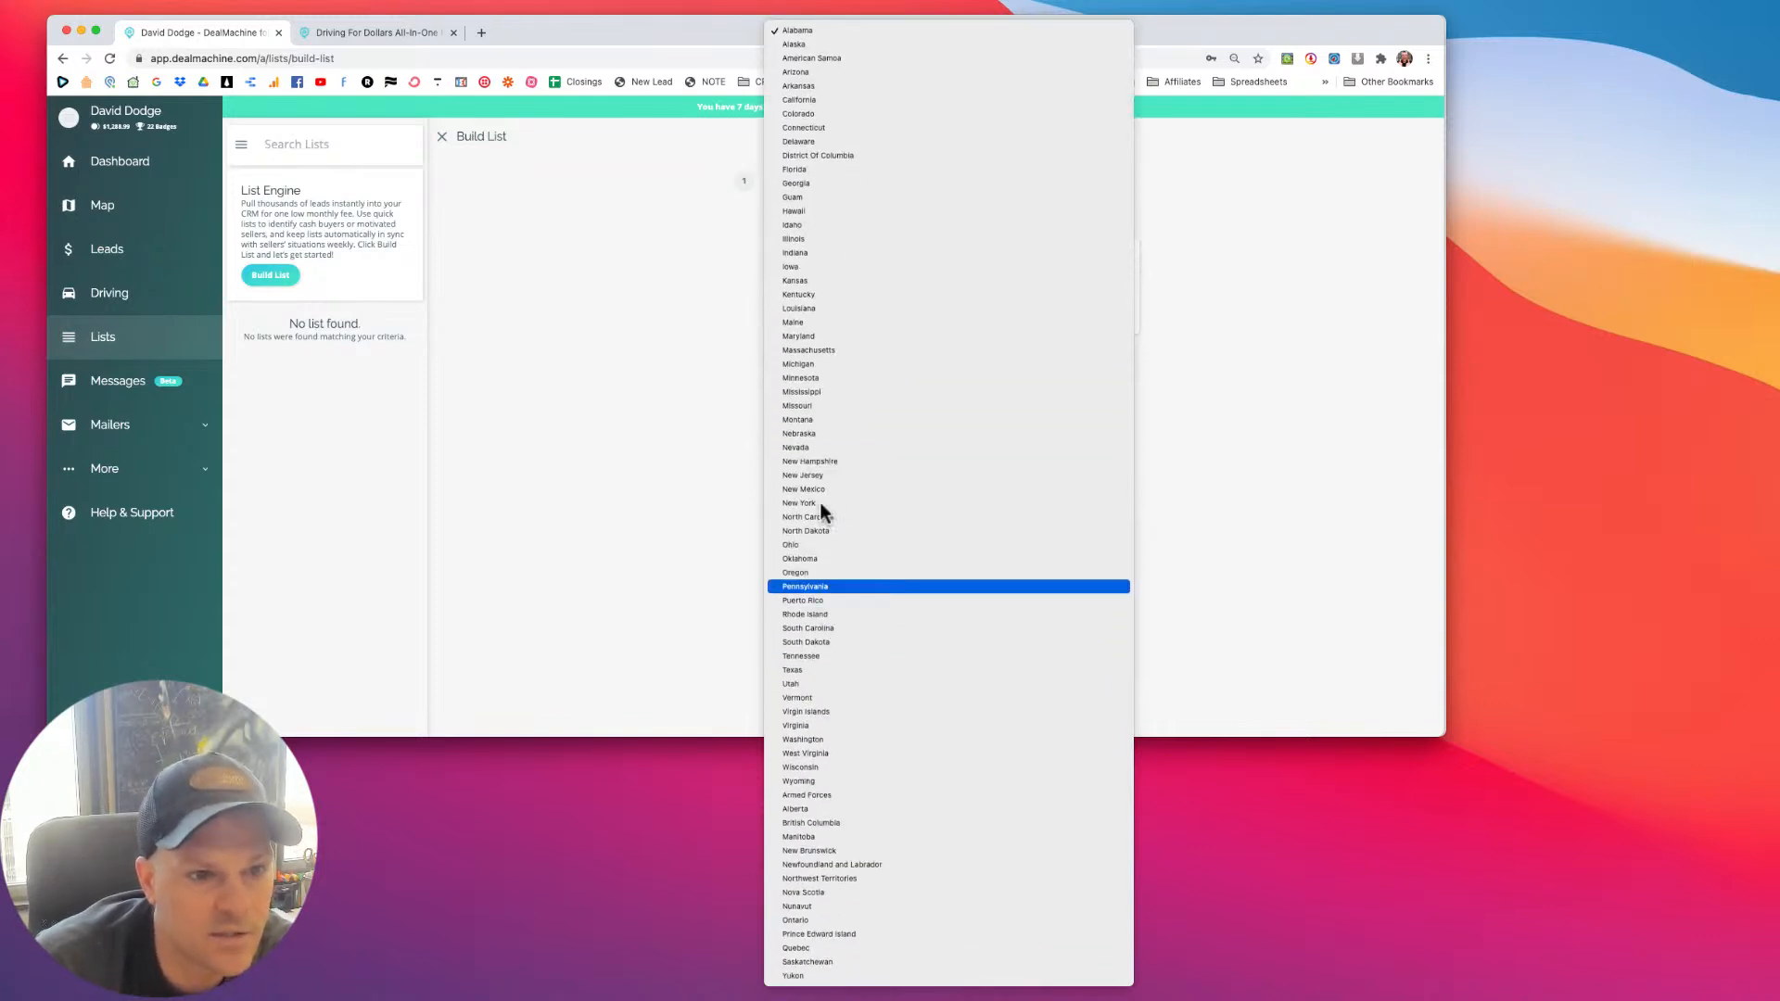
{"action": "left_click", "coordinate": [809, 405]}
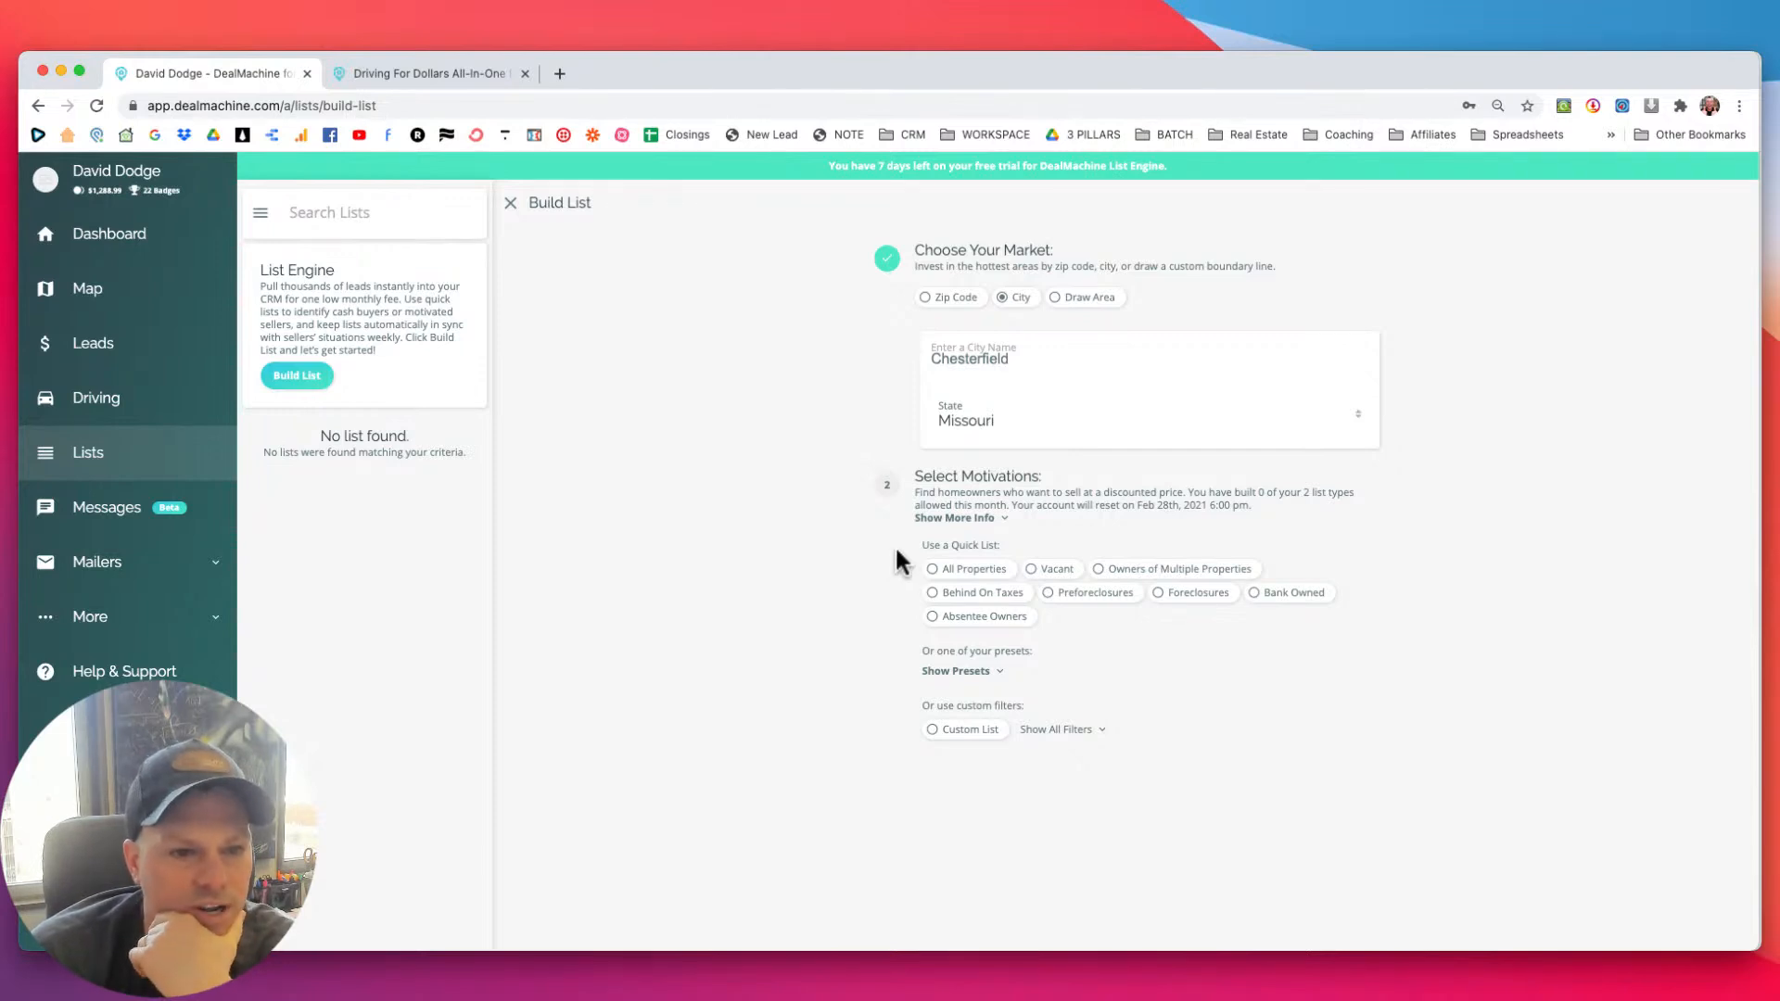
{"action": "left_click", "coordinate": [933, 618]}
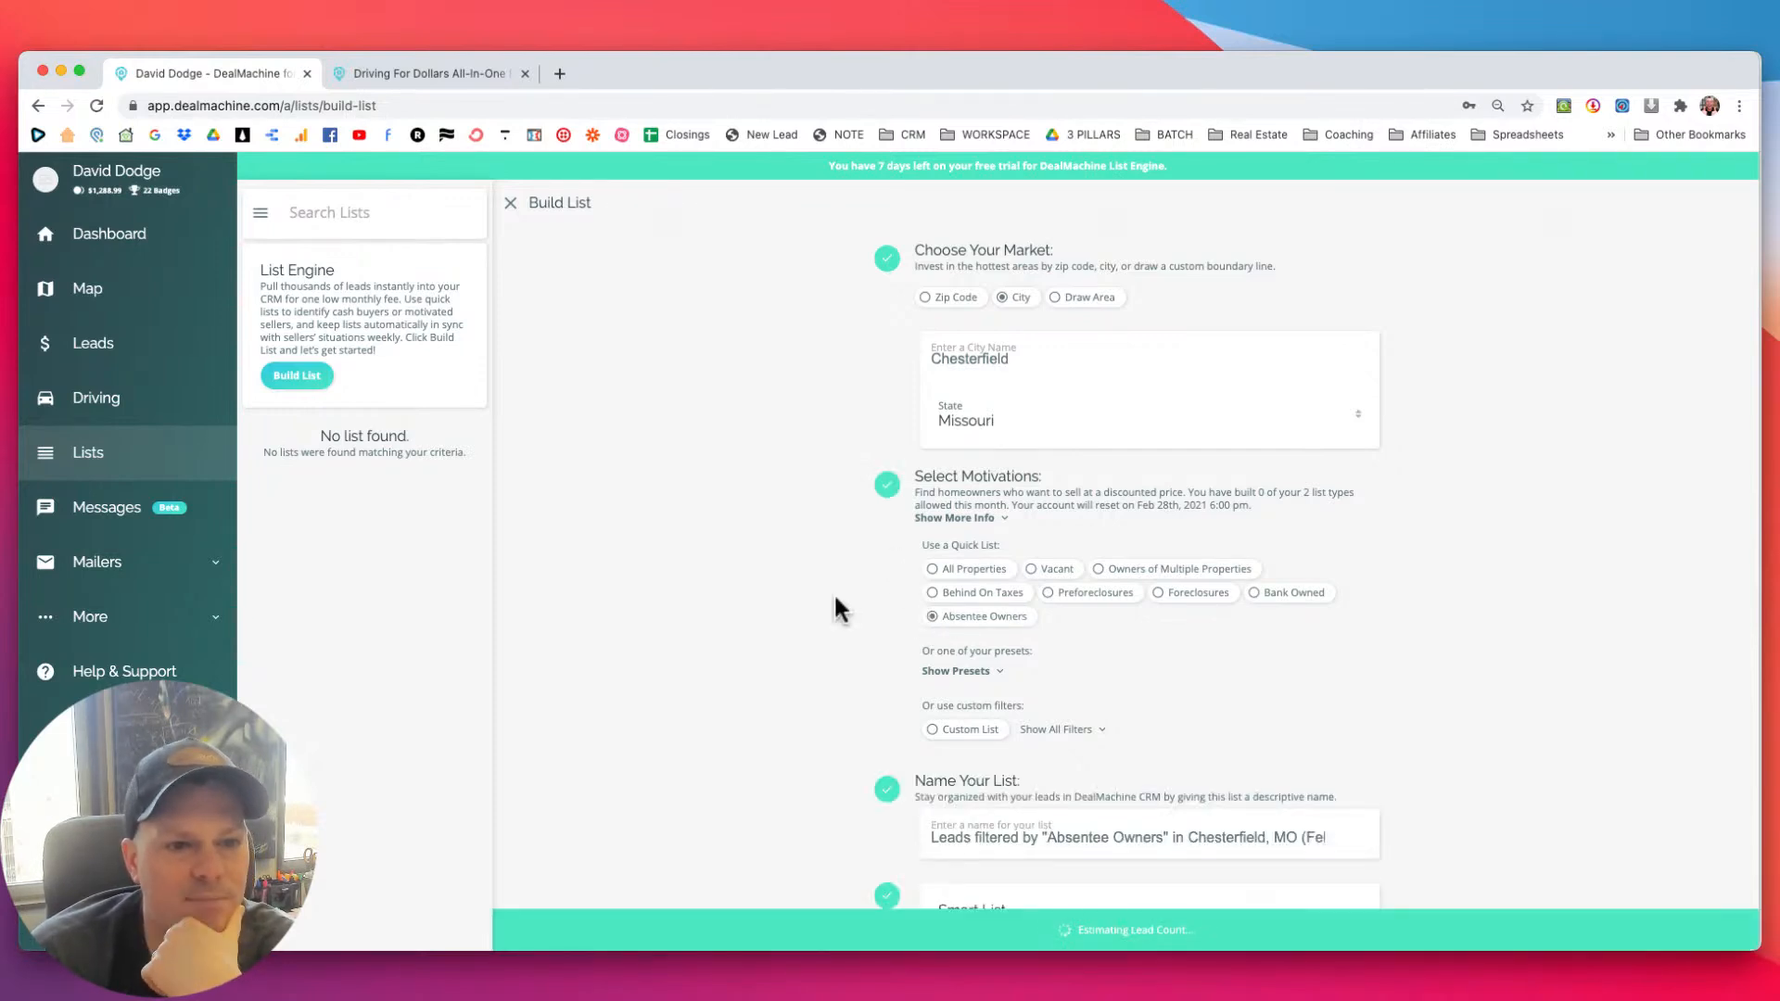
Examine the list's market, motivation, name and Smart List settings and the available presets.
{"action": "scroll", "coordinate": [832, 586], "scroll_direction": "down", "scroll_amount": 1}
{"action": "scroll", "coordinate": [833, 591], "scroll_direction": "down", "scroll_amount": 1}
{"action": "scroll", "coordinate": [833, 584], "scroll_direction": "down", "scroll_amount": 1}
{"action": "scroll", "coordinate": [833, 584], "scroll_direction": "up", "scroll_amount": 2}
{"action": "scroll", "coordinate": [835, 589], "scroll_direction": "up", "scroll_amount": 1}
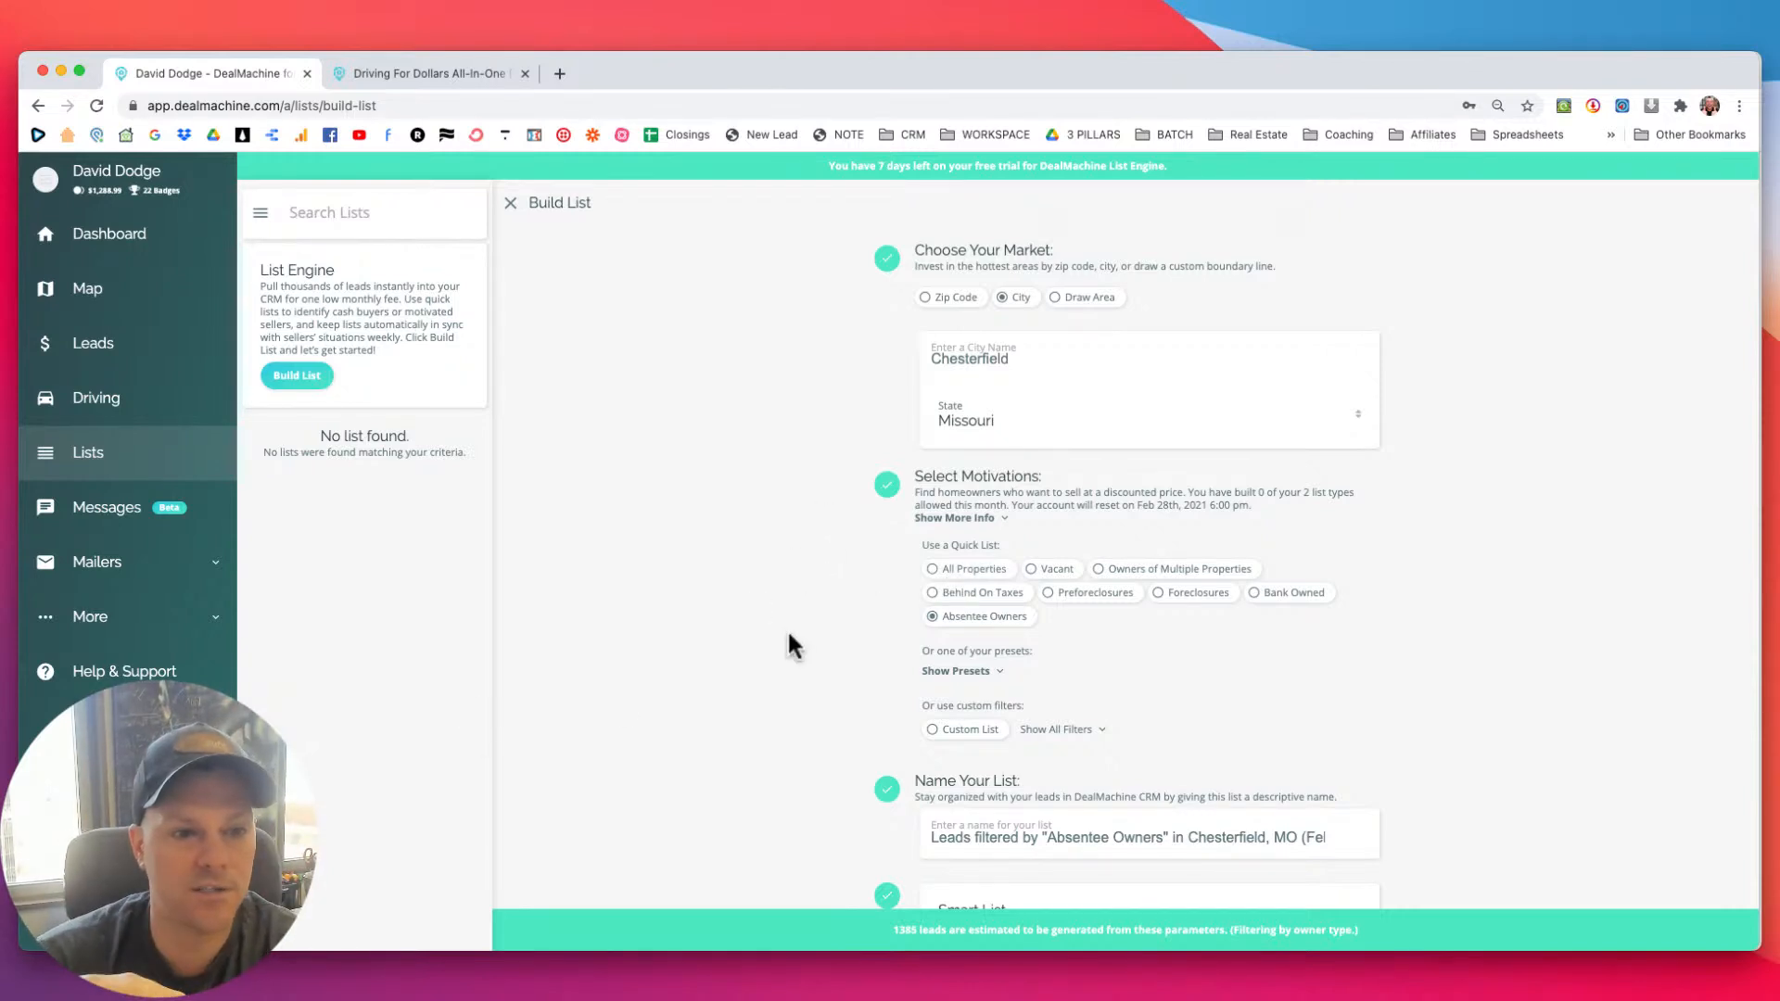
{"action": "scroll", "coordinate": [786, 630], "scroll_direction": "down", "scroll_amount": 1}
{"action": "scroll", "coordinate": [787, 631], "scroll_direction": "down", "scroll_amount": 2}
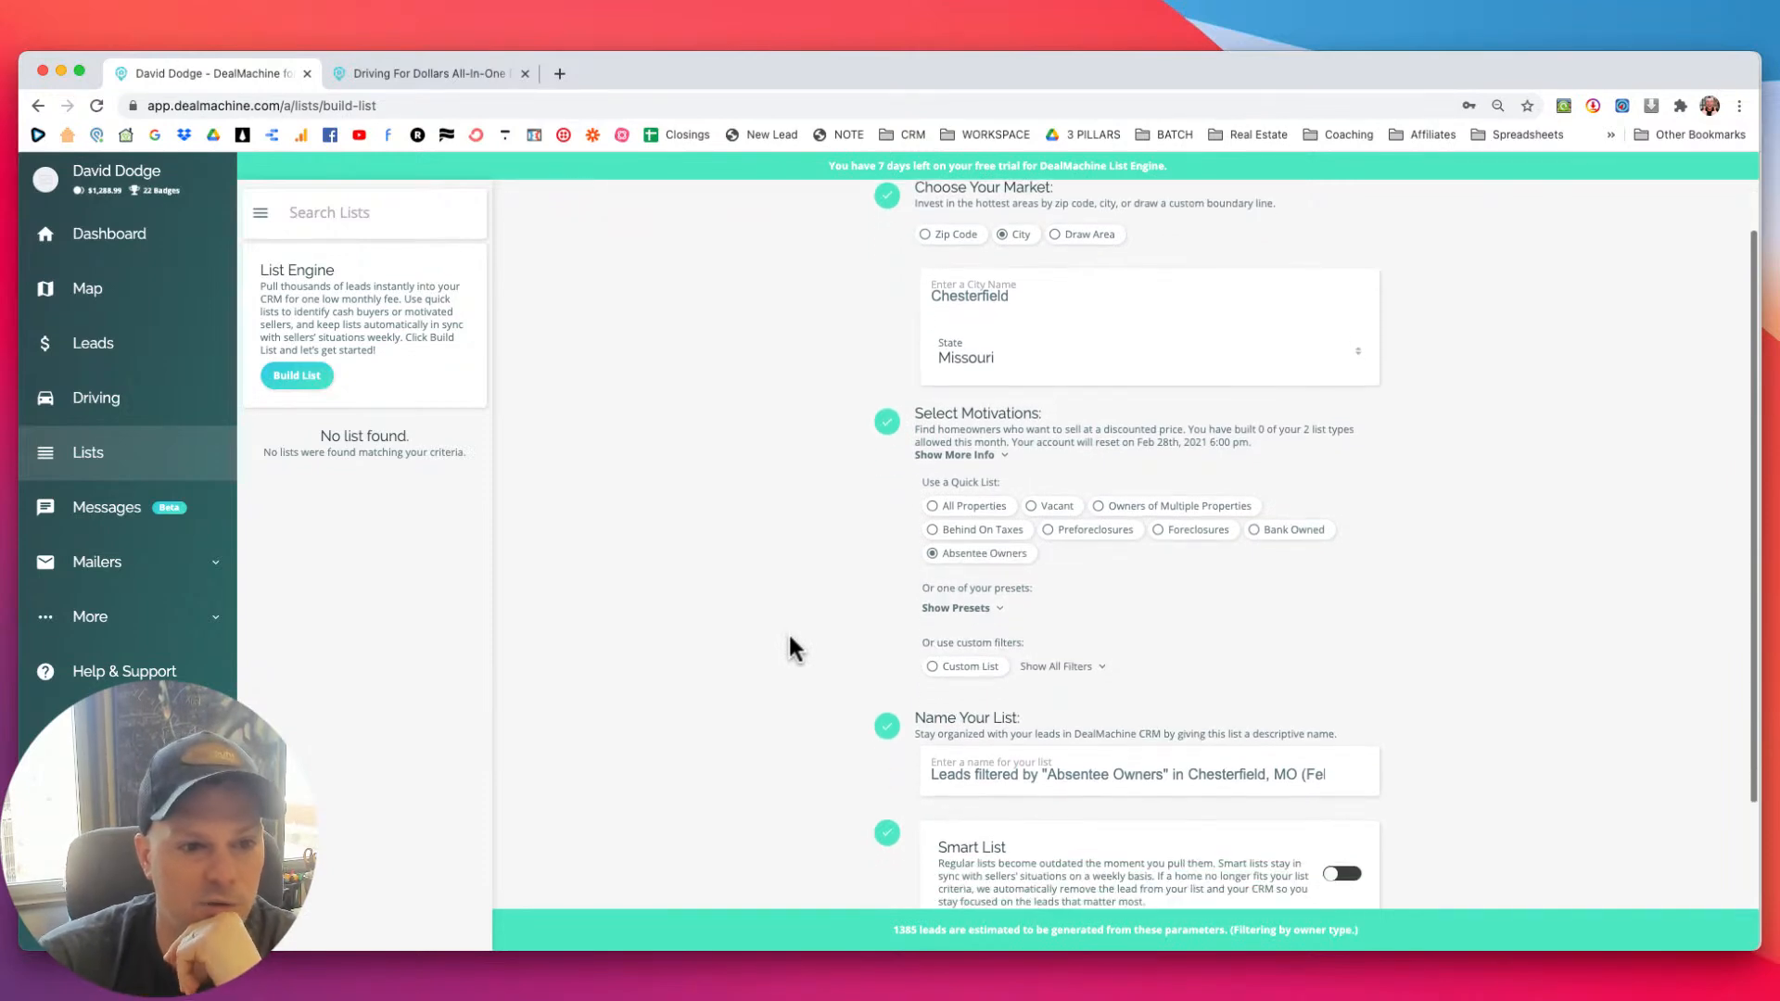
{"action": "scroll", "coordinate": [787, 632], "scroll_direction": "up", "scroll_amount": 3}
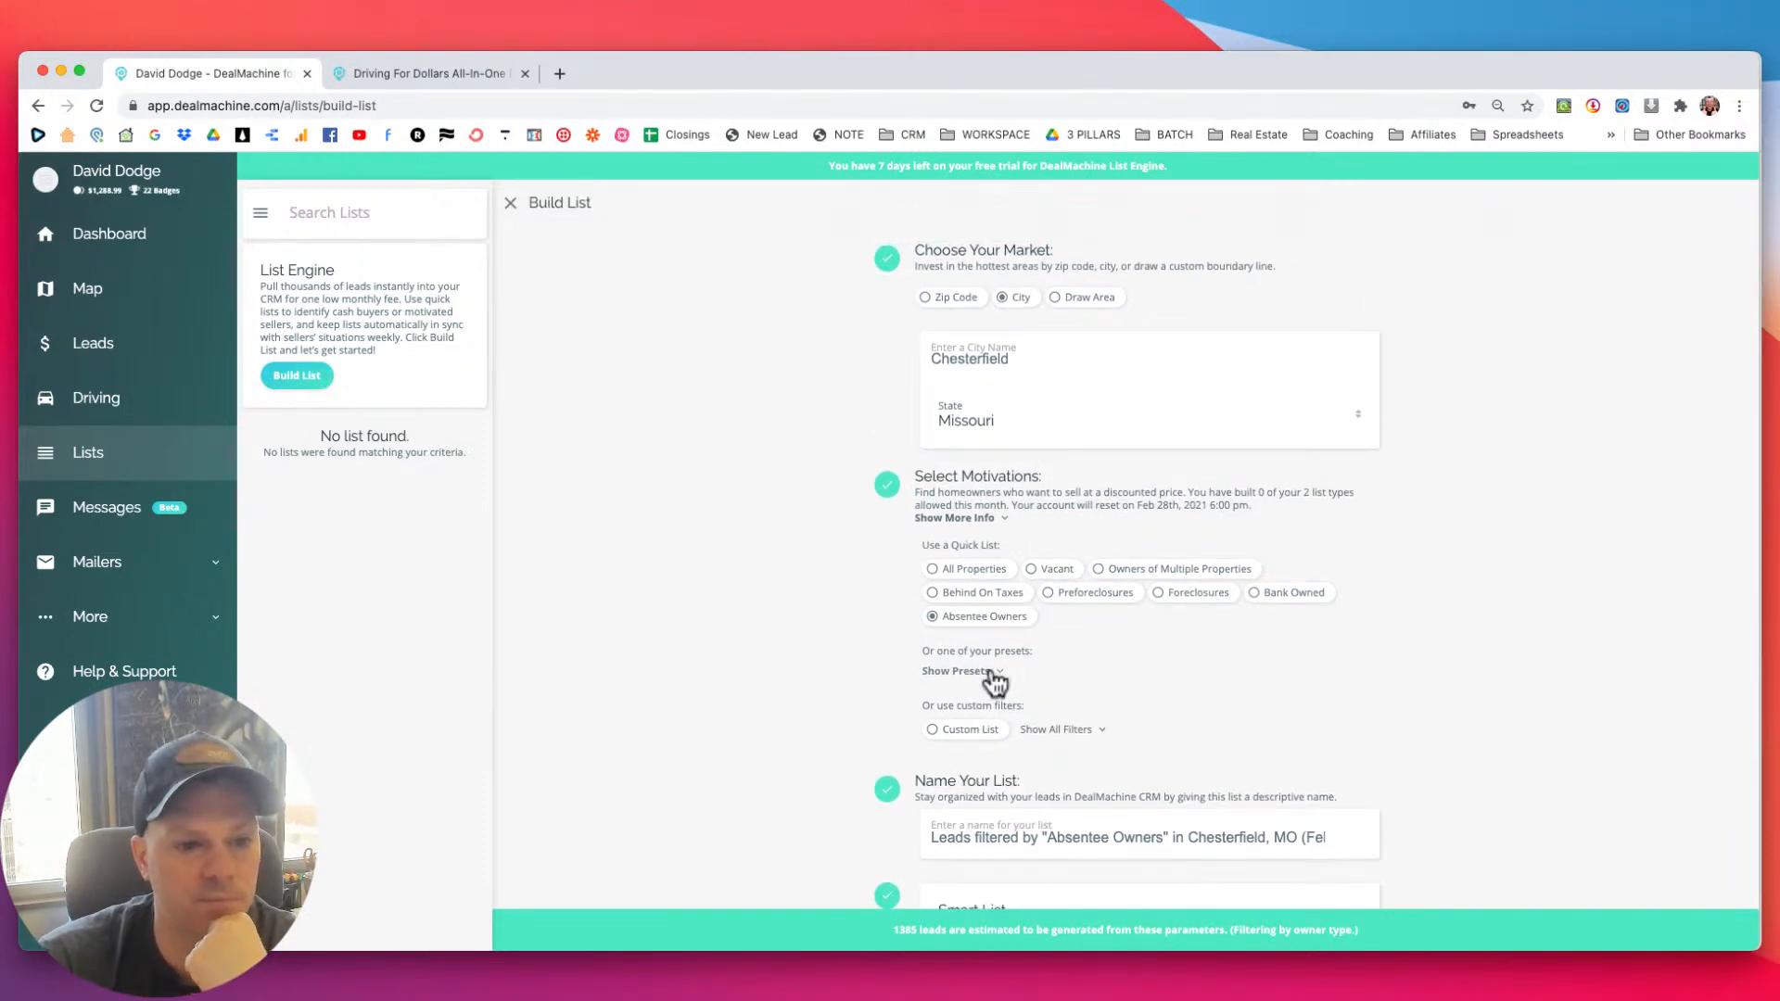
{"action": "scroll", "coordinate": [860, 669], "scroll_direction": "down", "scroll_amount": 3}
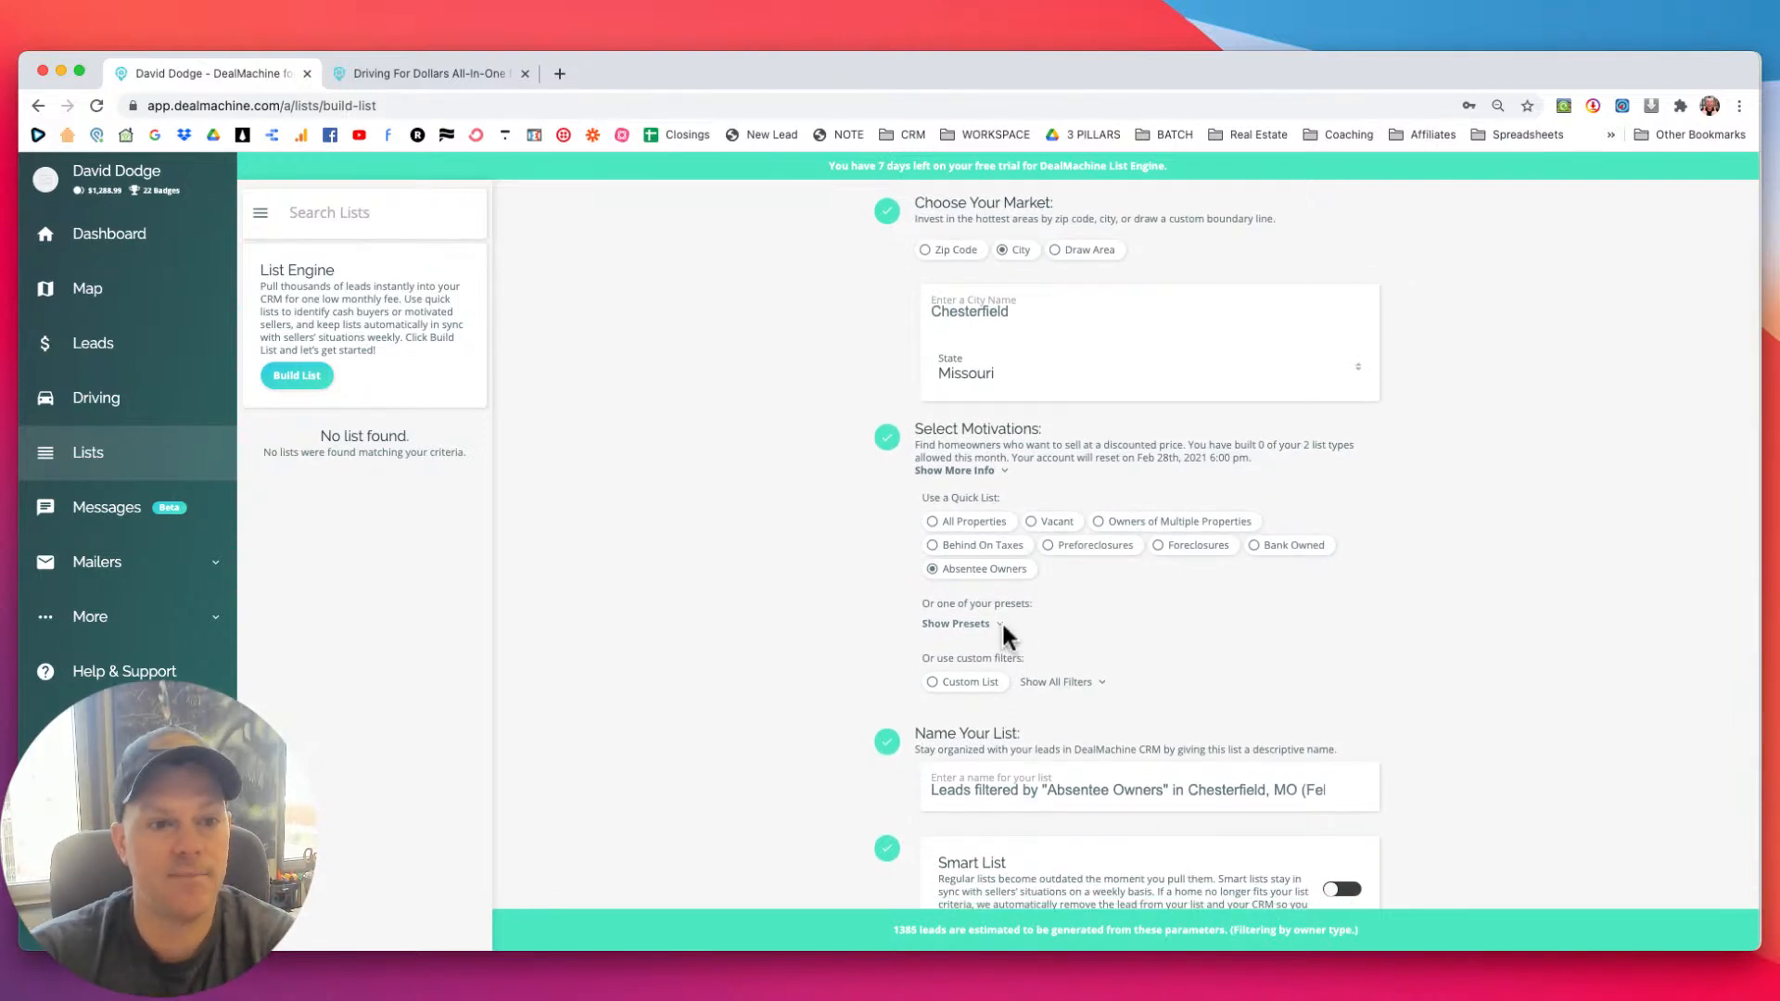
{"action": "left_click", "coordinate": [1002, 624]}
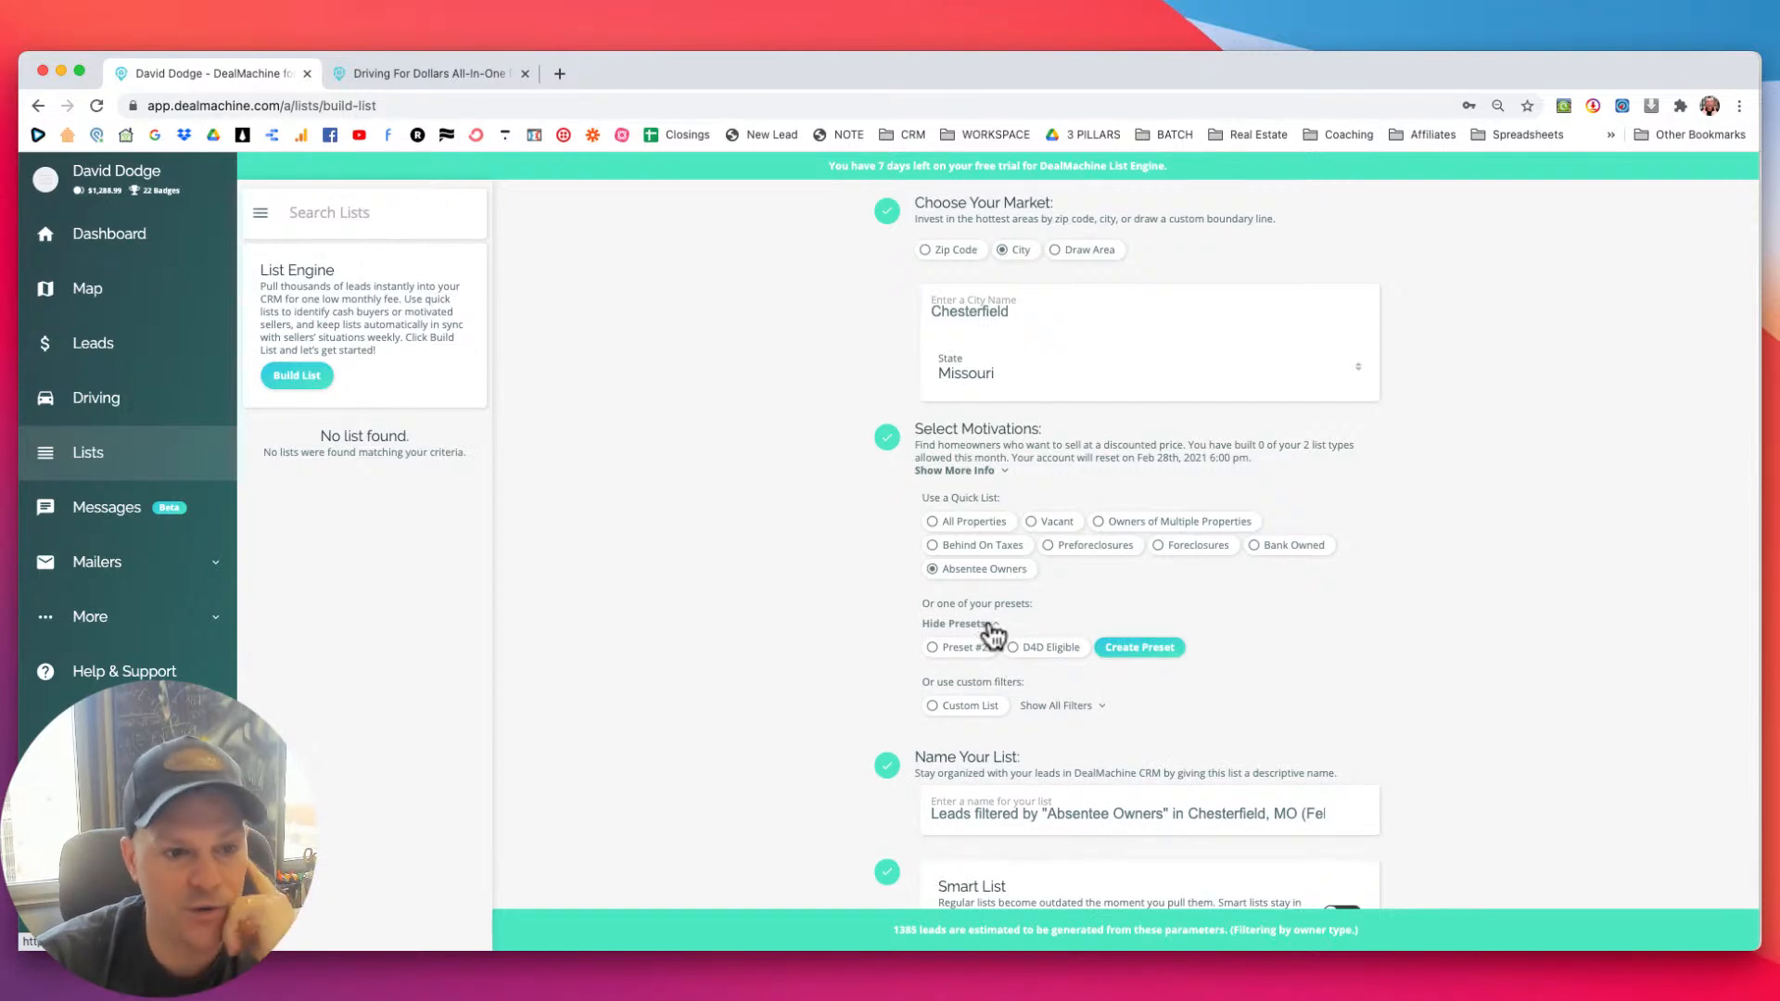
{"action": "left_click", "coordinate": [992, 625]}
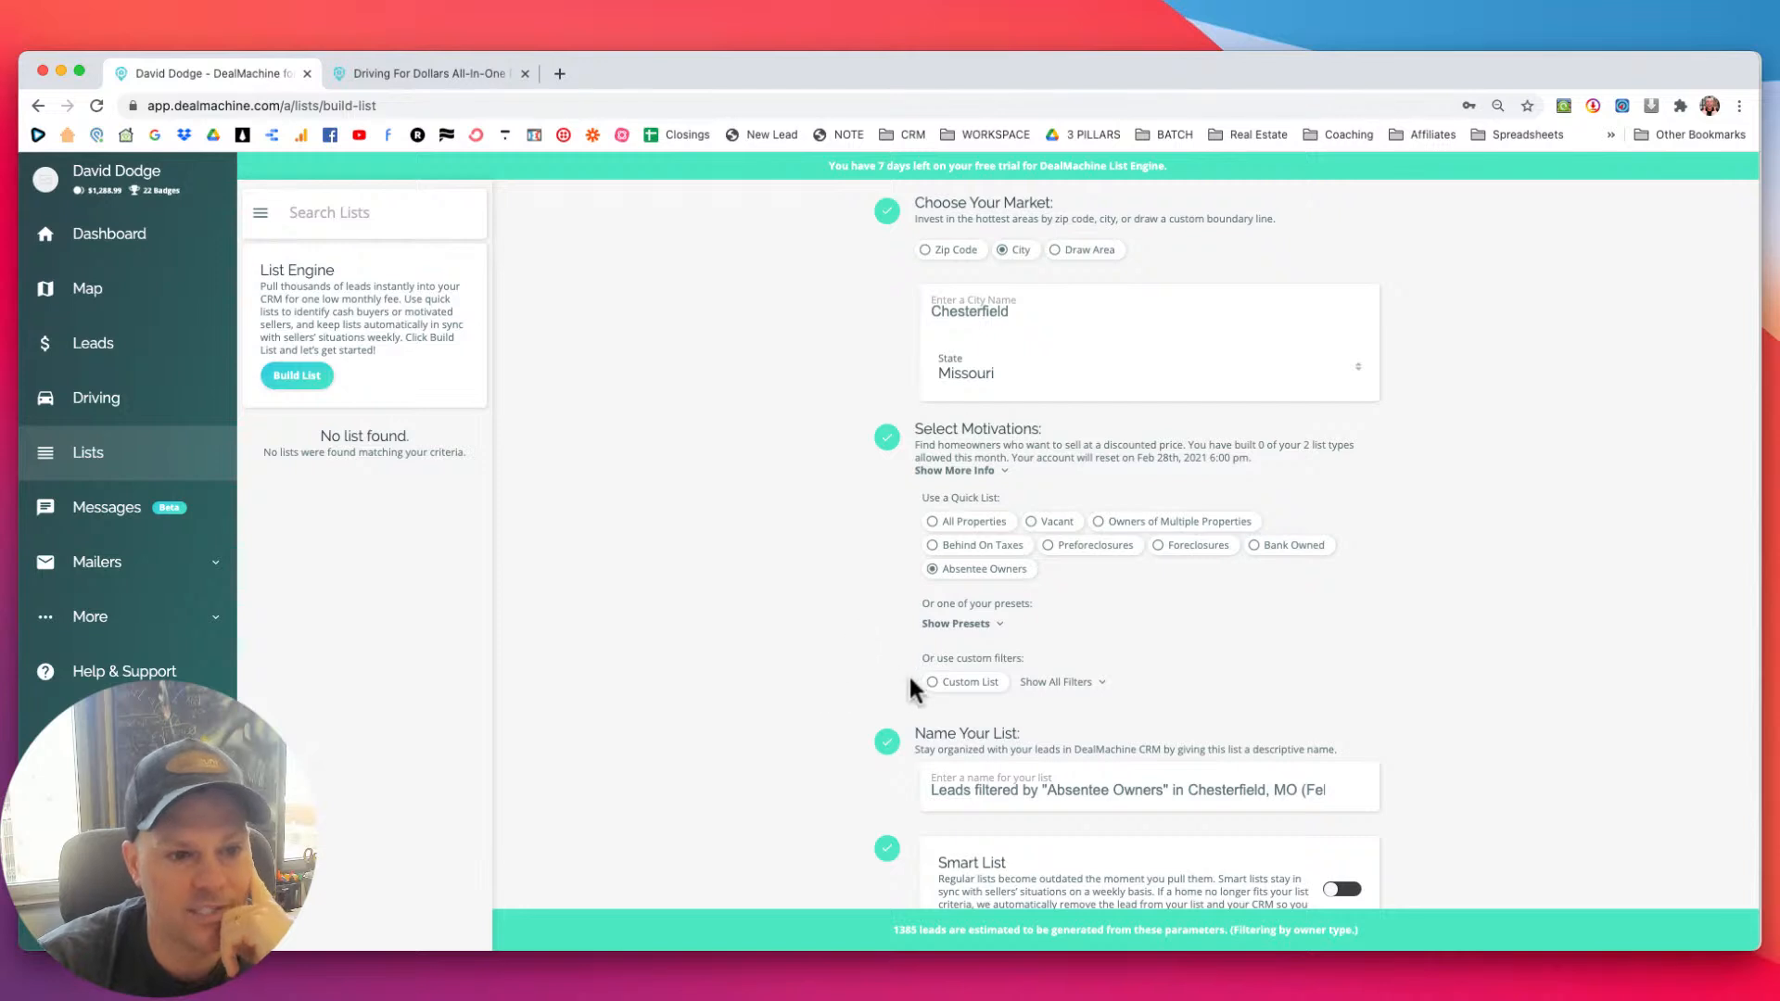
Show all custom filters for the list and set the minimum equity percent to 30%.
{"action": "left_click", "coordinate": [1061, 682]}
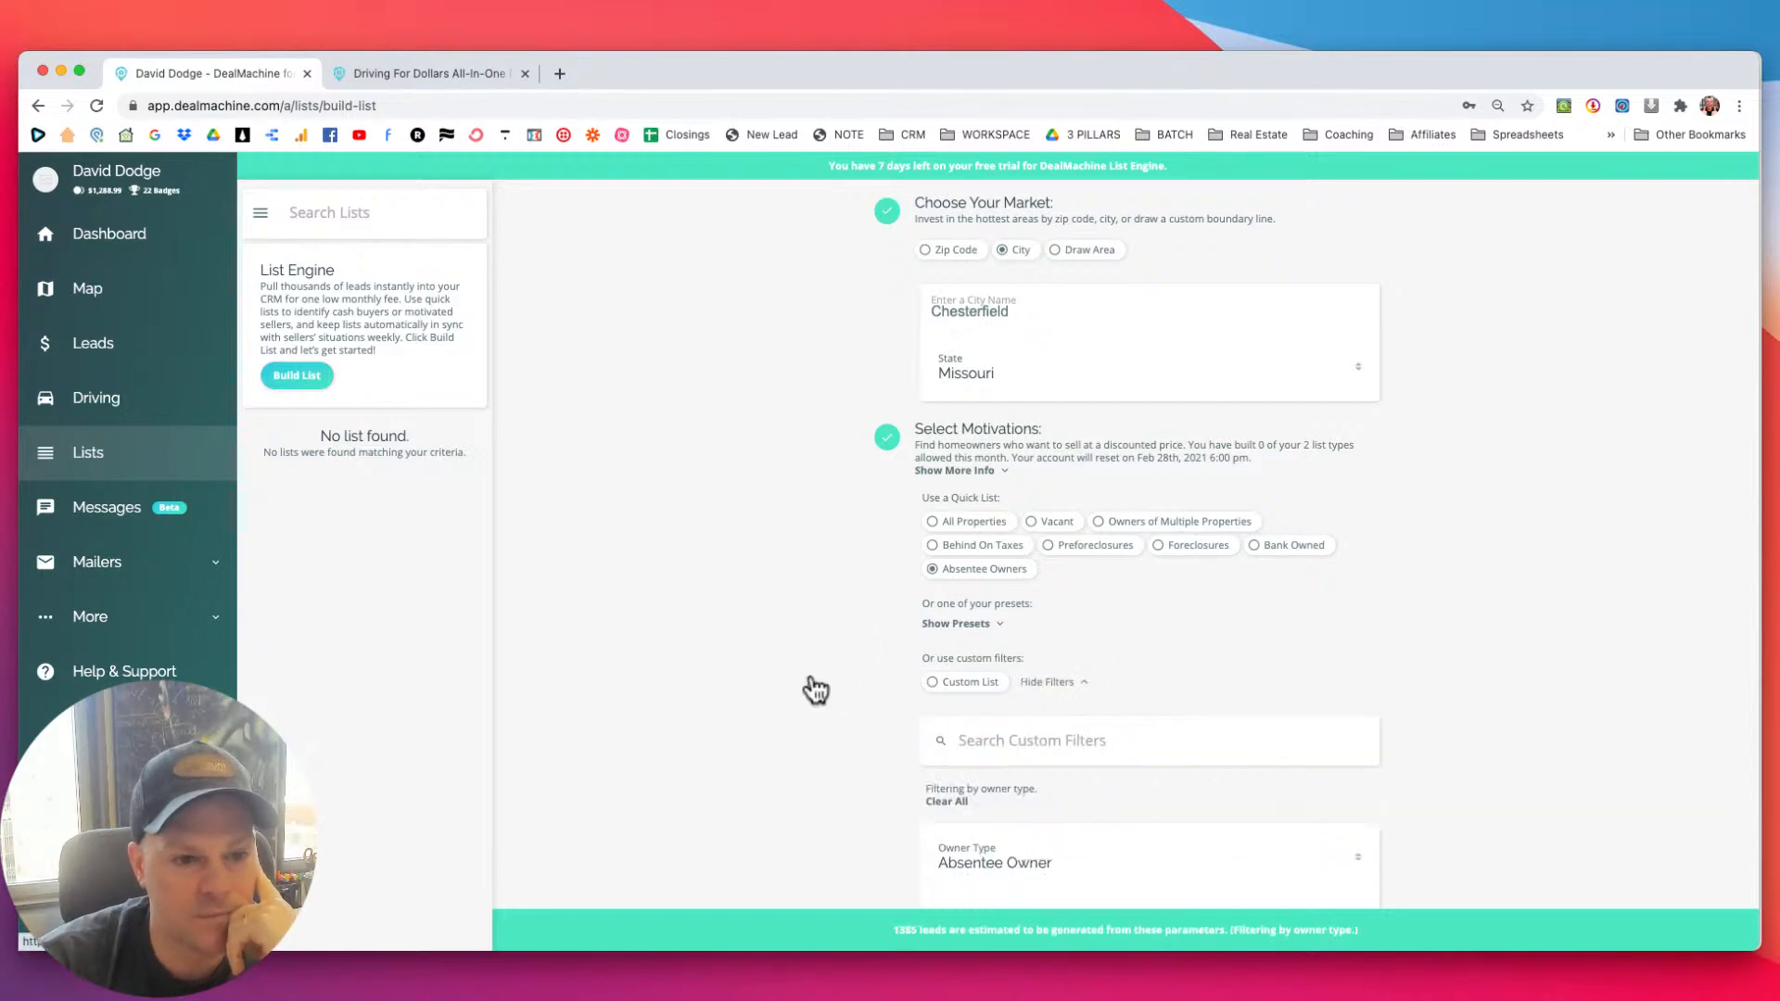
{"action": "scroll", "coordinate": [809, 686], "scroll_direction": "down", "scroll_amount": 2}
{"action": "scroll", "coordinate": [809, 675], "scroll_direction": "down", "scroll_amount": 5}
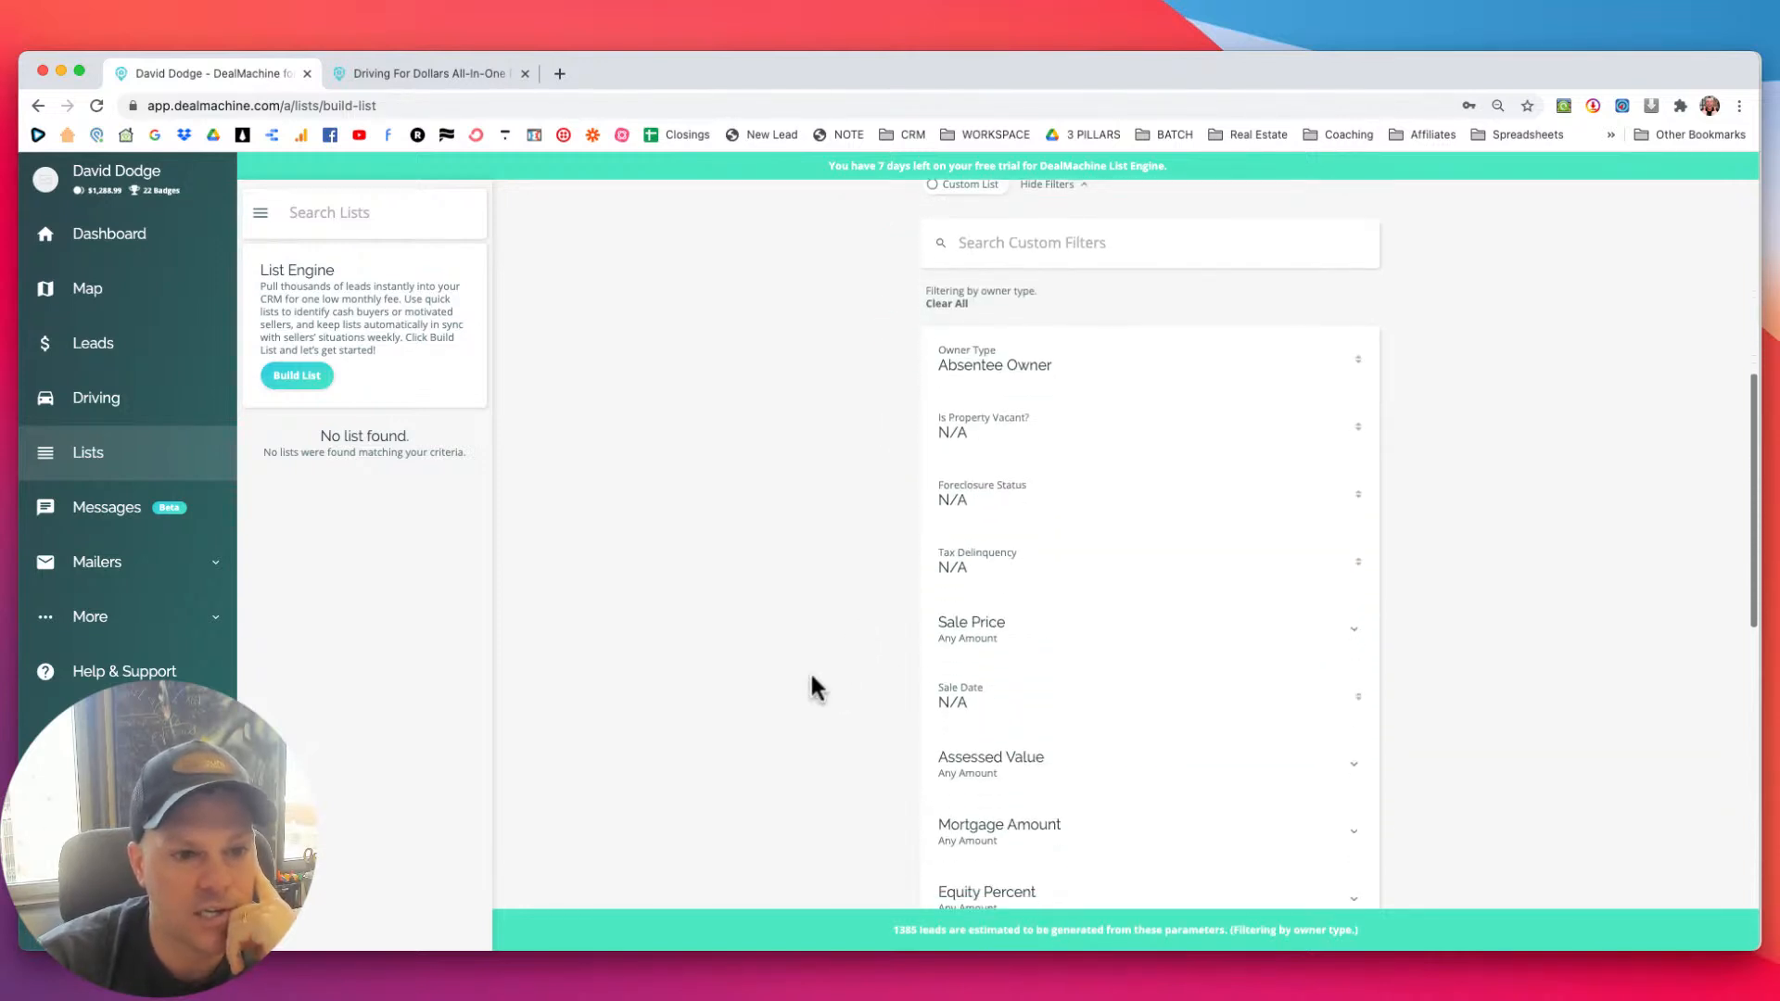
{"action": "scroll", "coordinate": [810, 670], "scroll_direction": "down", "scroll_amount": 3}
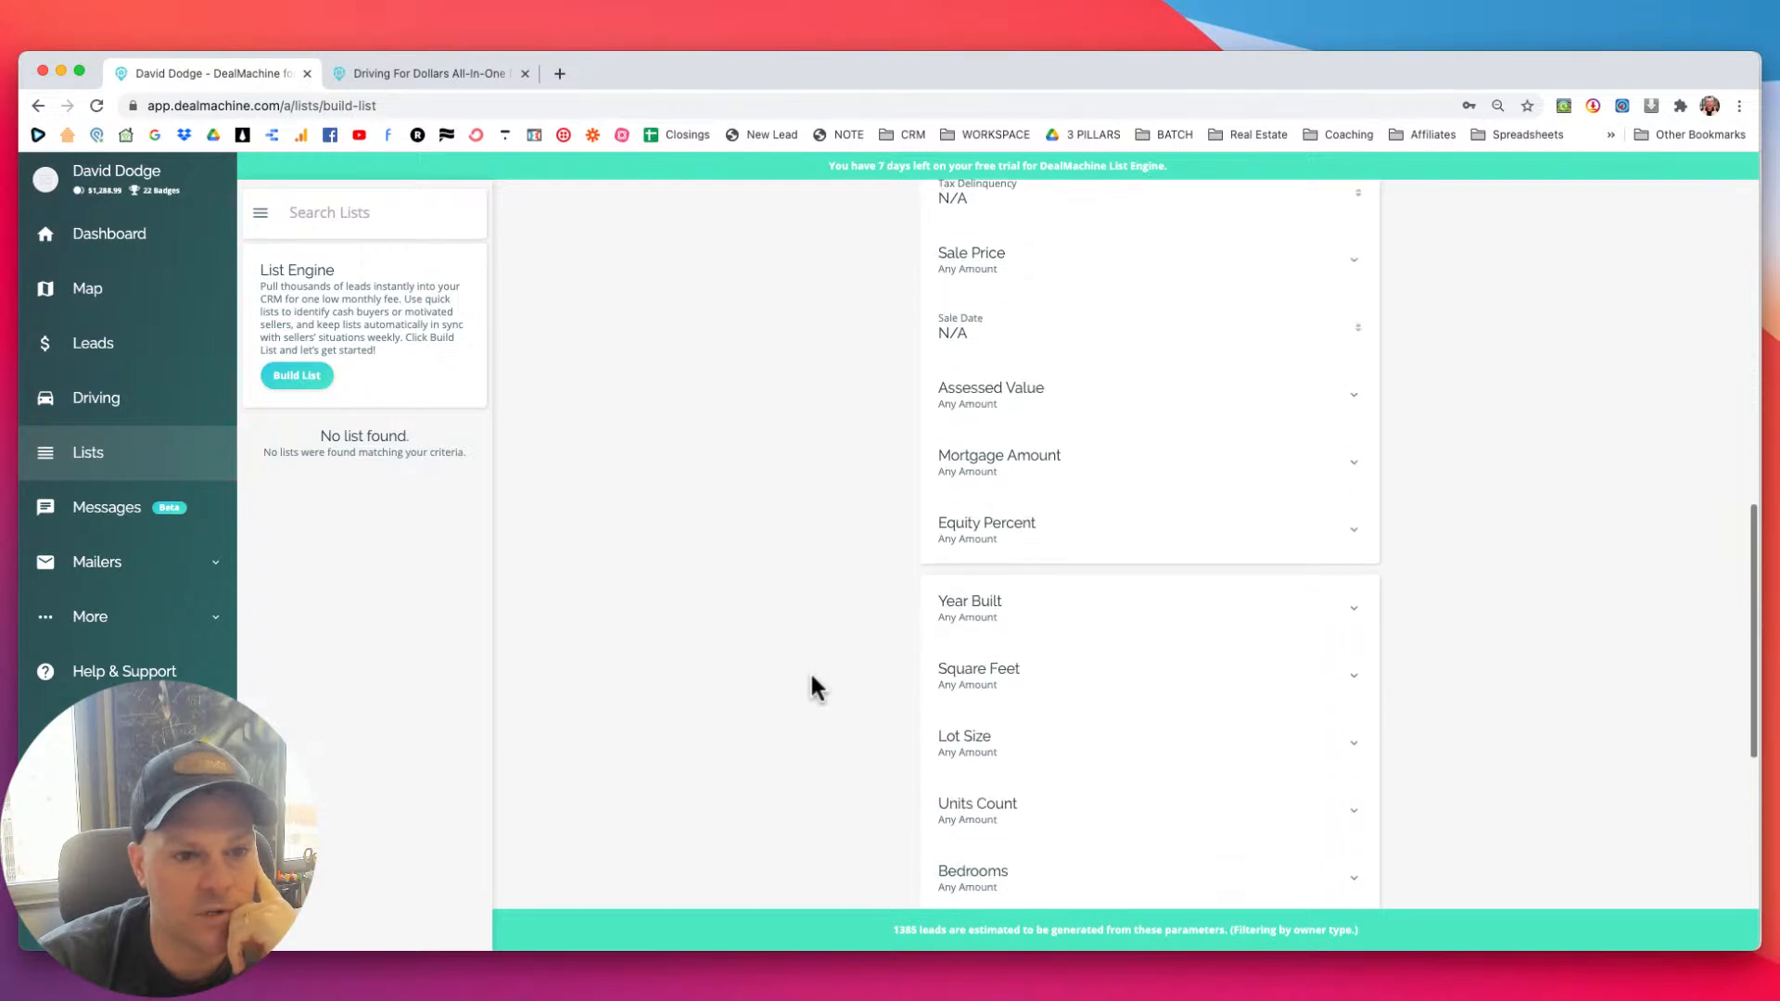
{"action": "left_click", "coordinate": [1024, 530]}
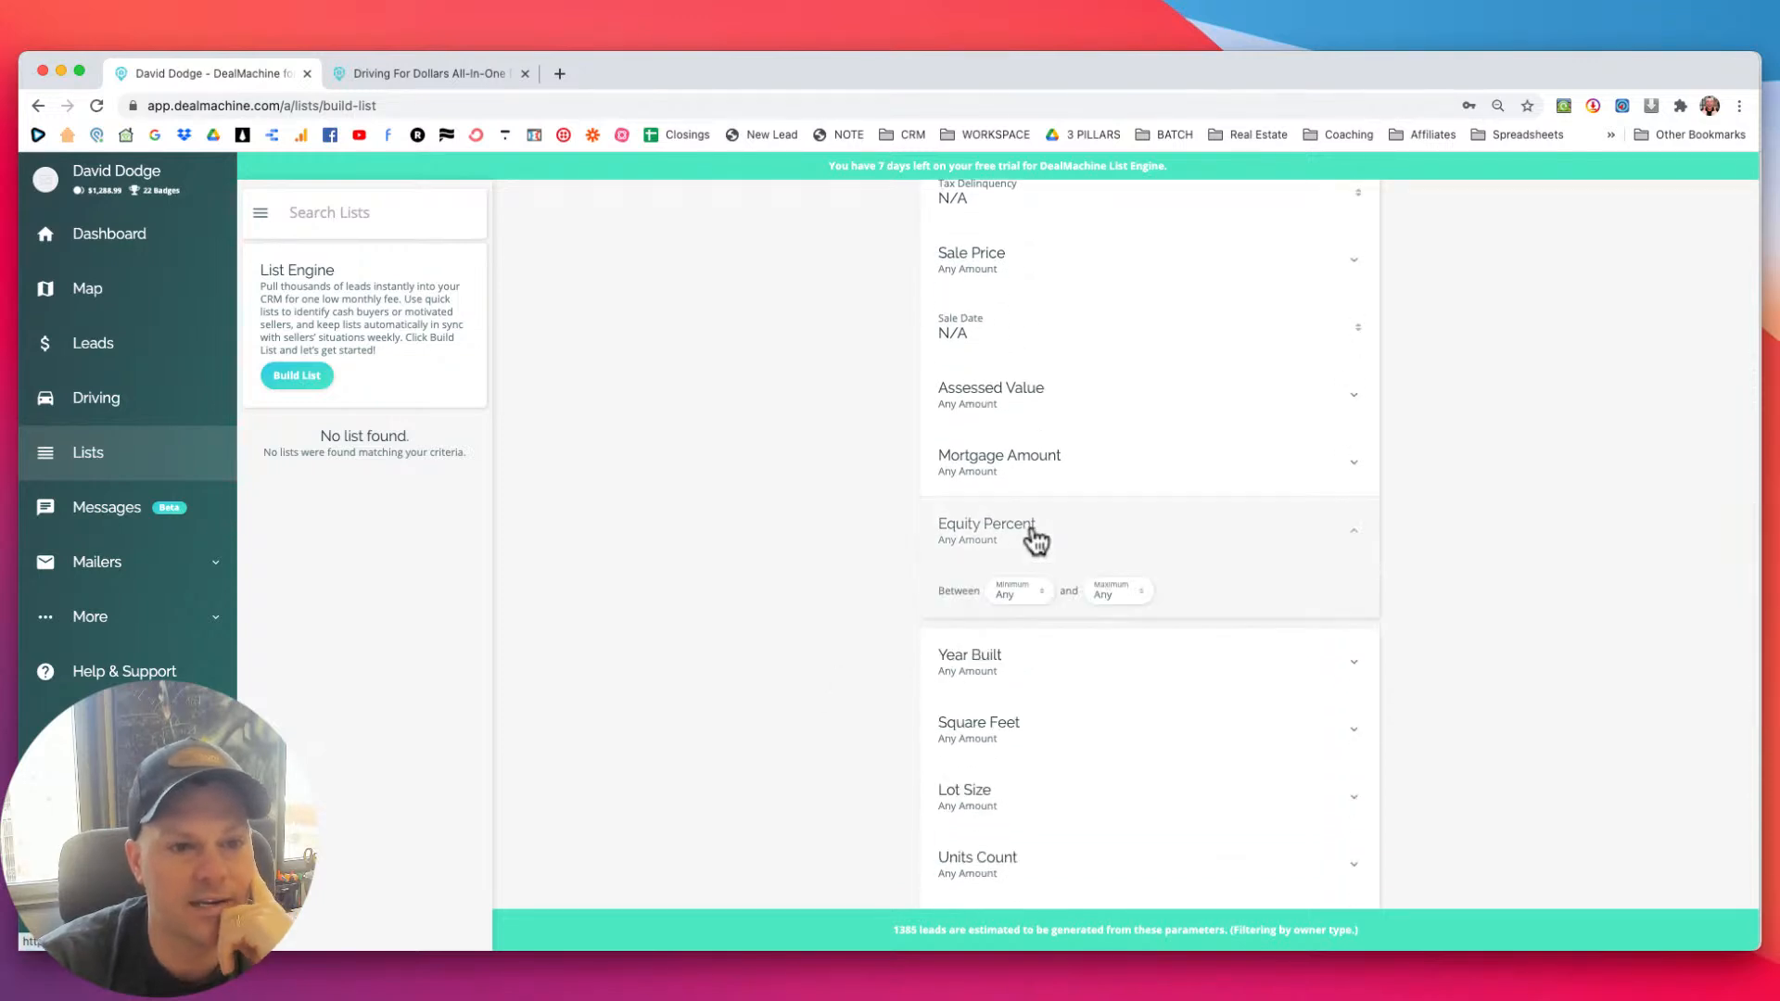
{"action": "left_click", "coordinate": [1036, 594]}
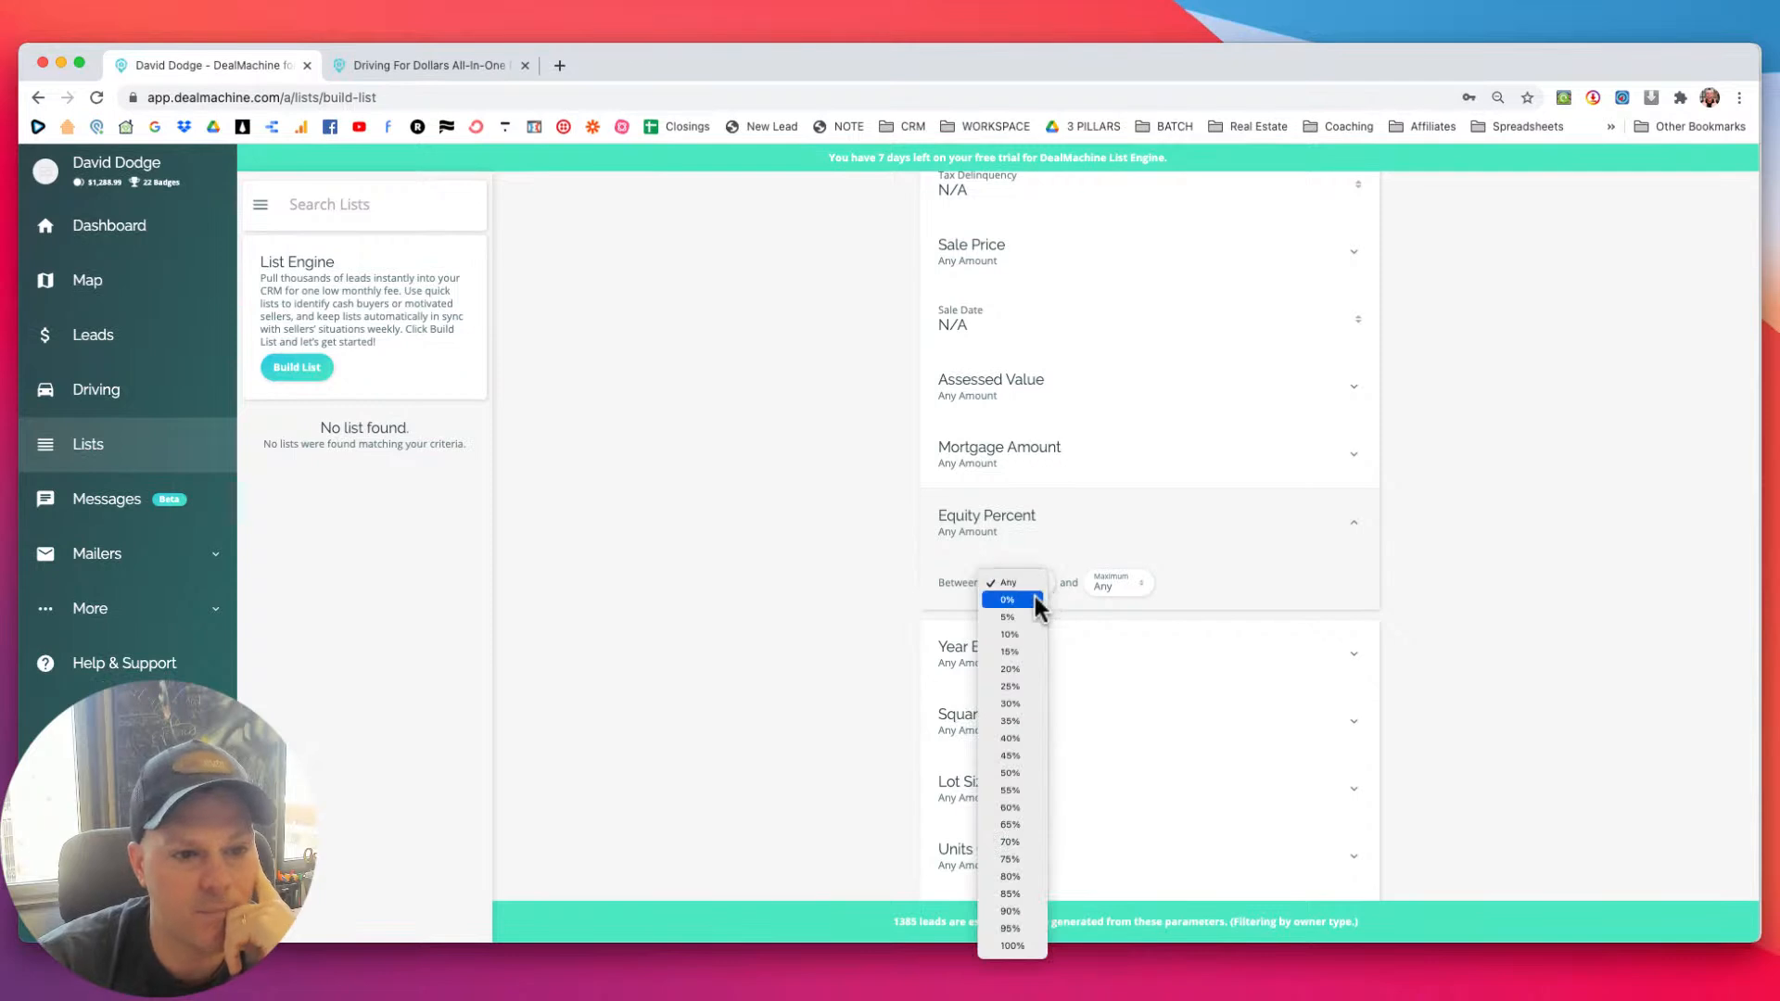
{"action": "left_click", "coordinate": [1012, 703]}
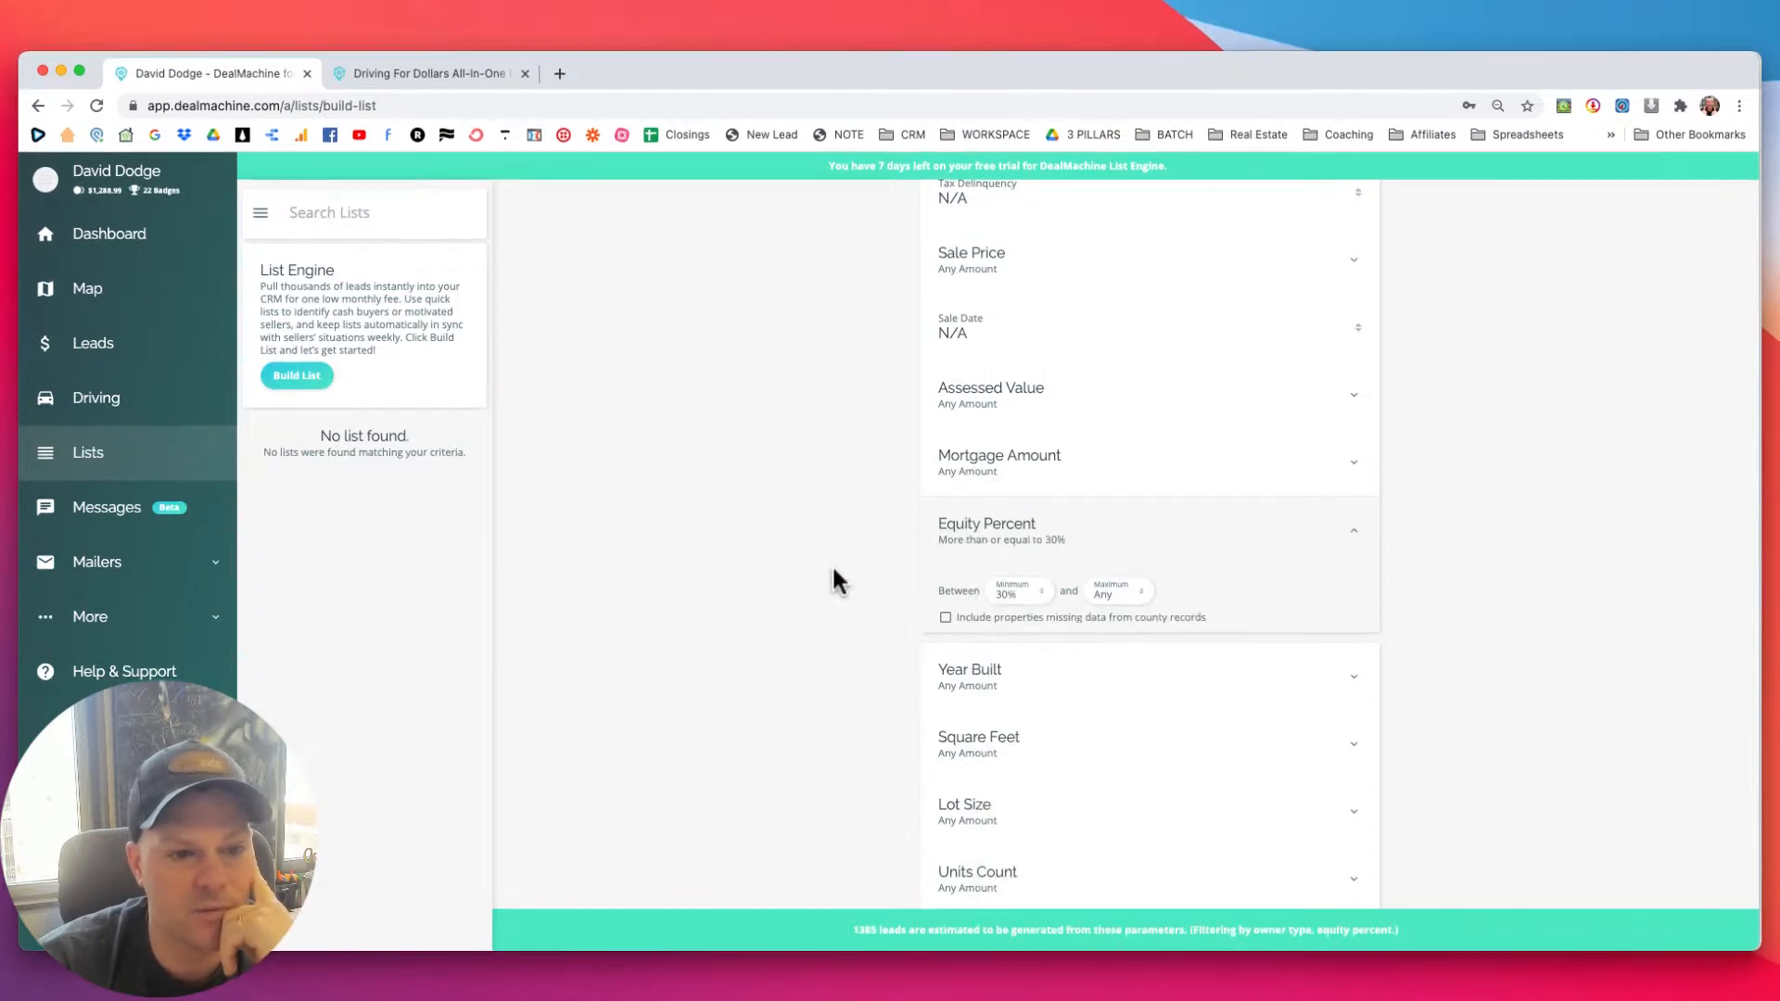
Include properties missing data from county records in the equity percent filter.
{"action": "left_click", "coordinate": [946, 617]}
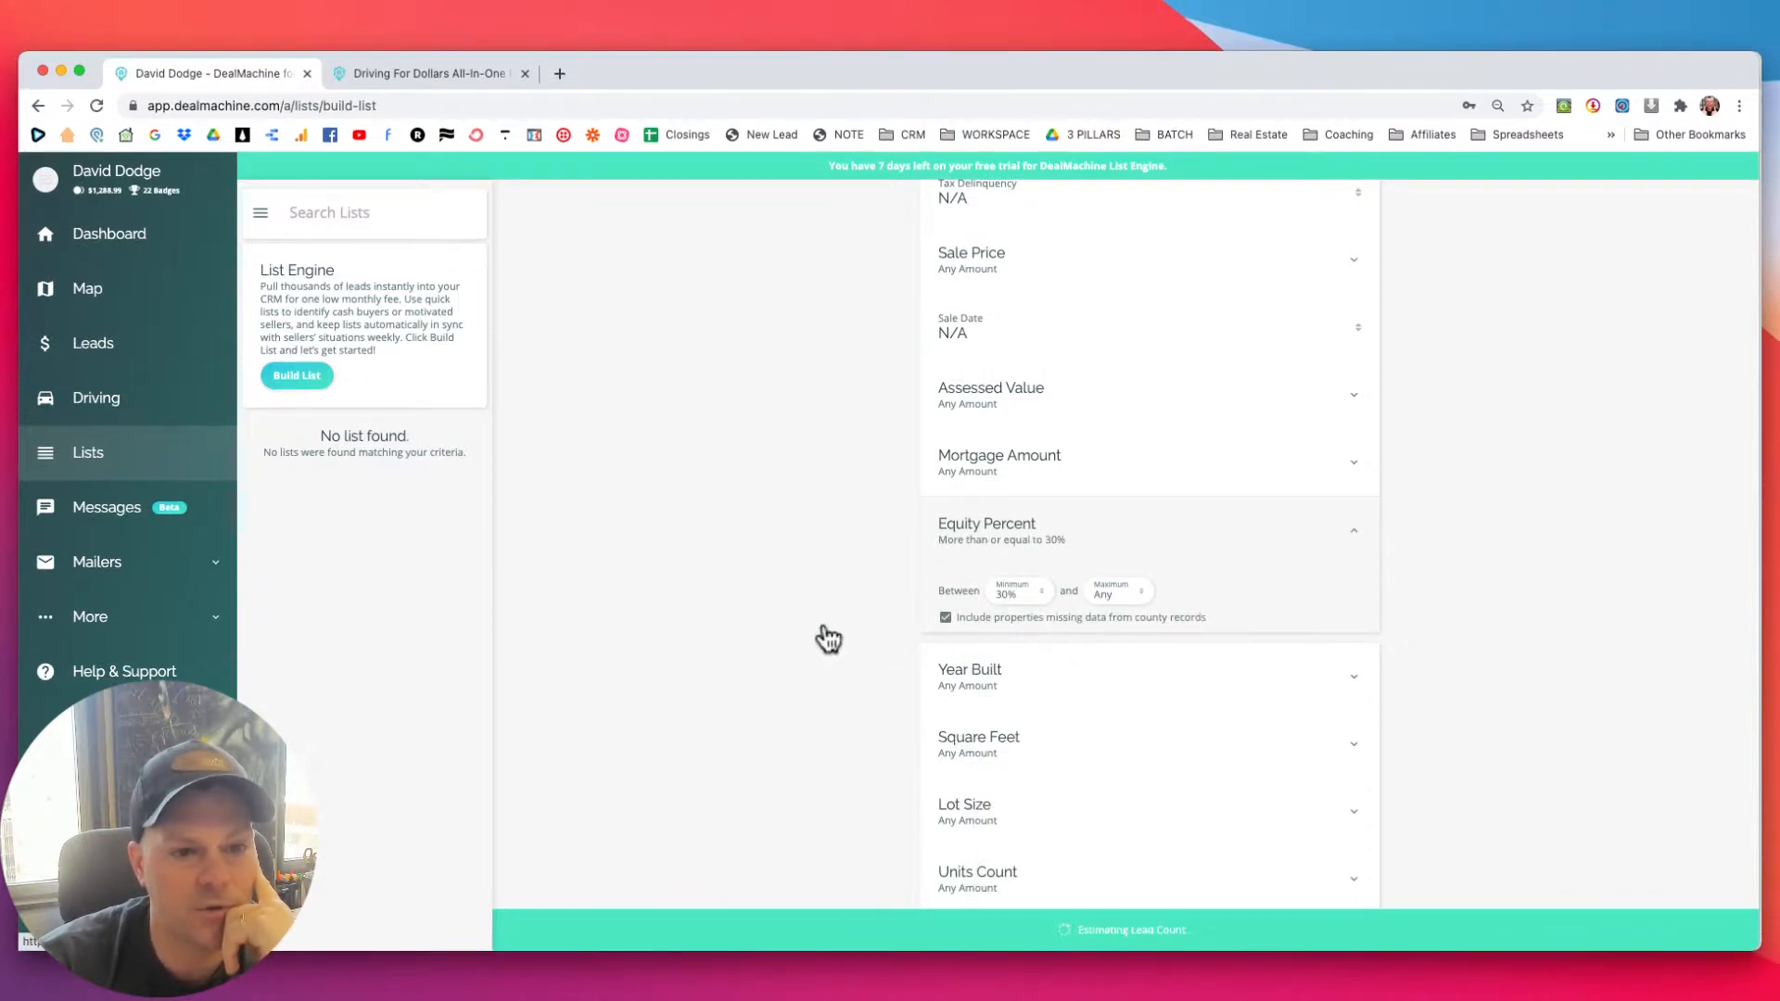
{"action": "scroll", "coordinate": [856, 602], "scroll_direction": "up", "scroll_amount": 5}
{"action": "scroll", "coordinate": [859, 598], "scroll_direction": "down", "scroll_amount": 6}
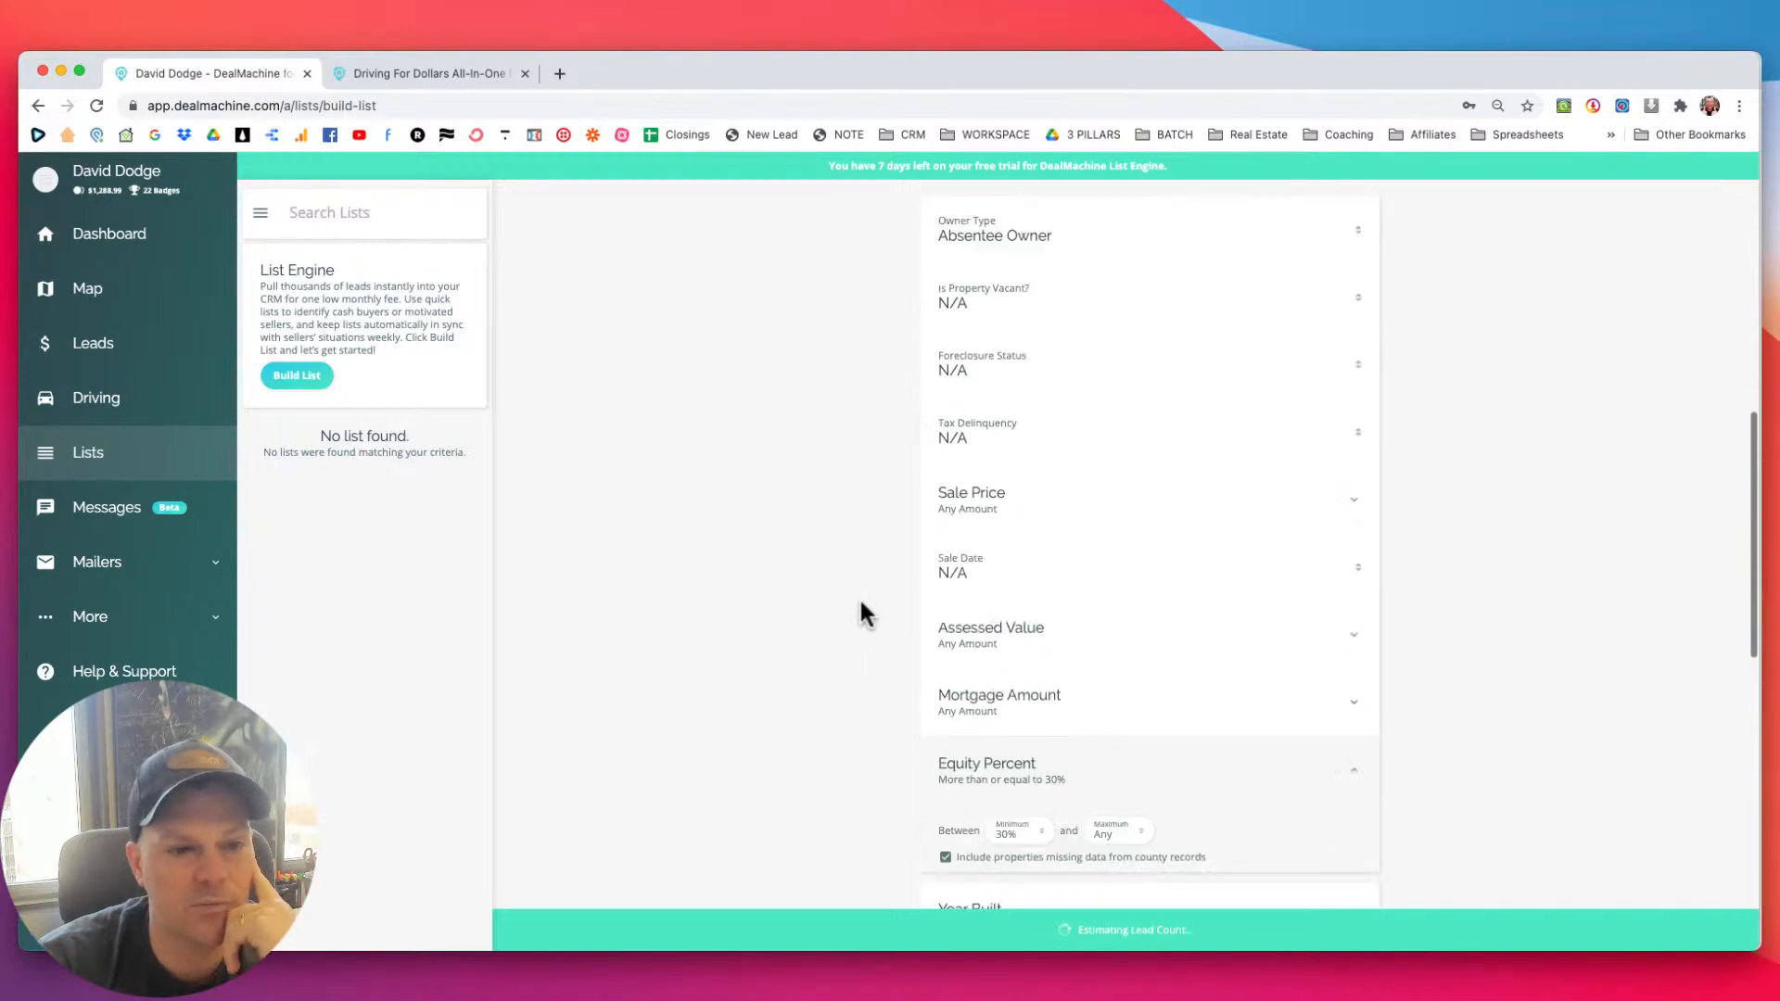
{"action": "scroll", "coordinate": [859, 603], "scroll_direction": "down", "scroll_amount": 4}
{"action": "scroll", "coordinate": [859, 605], "scroll_direction": "up", "scroll_amount": 9}
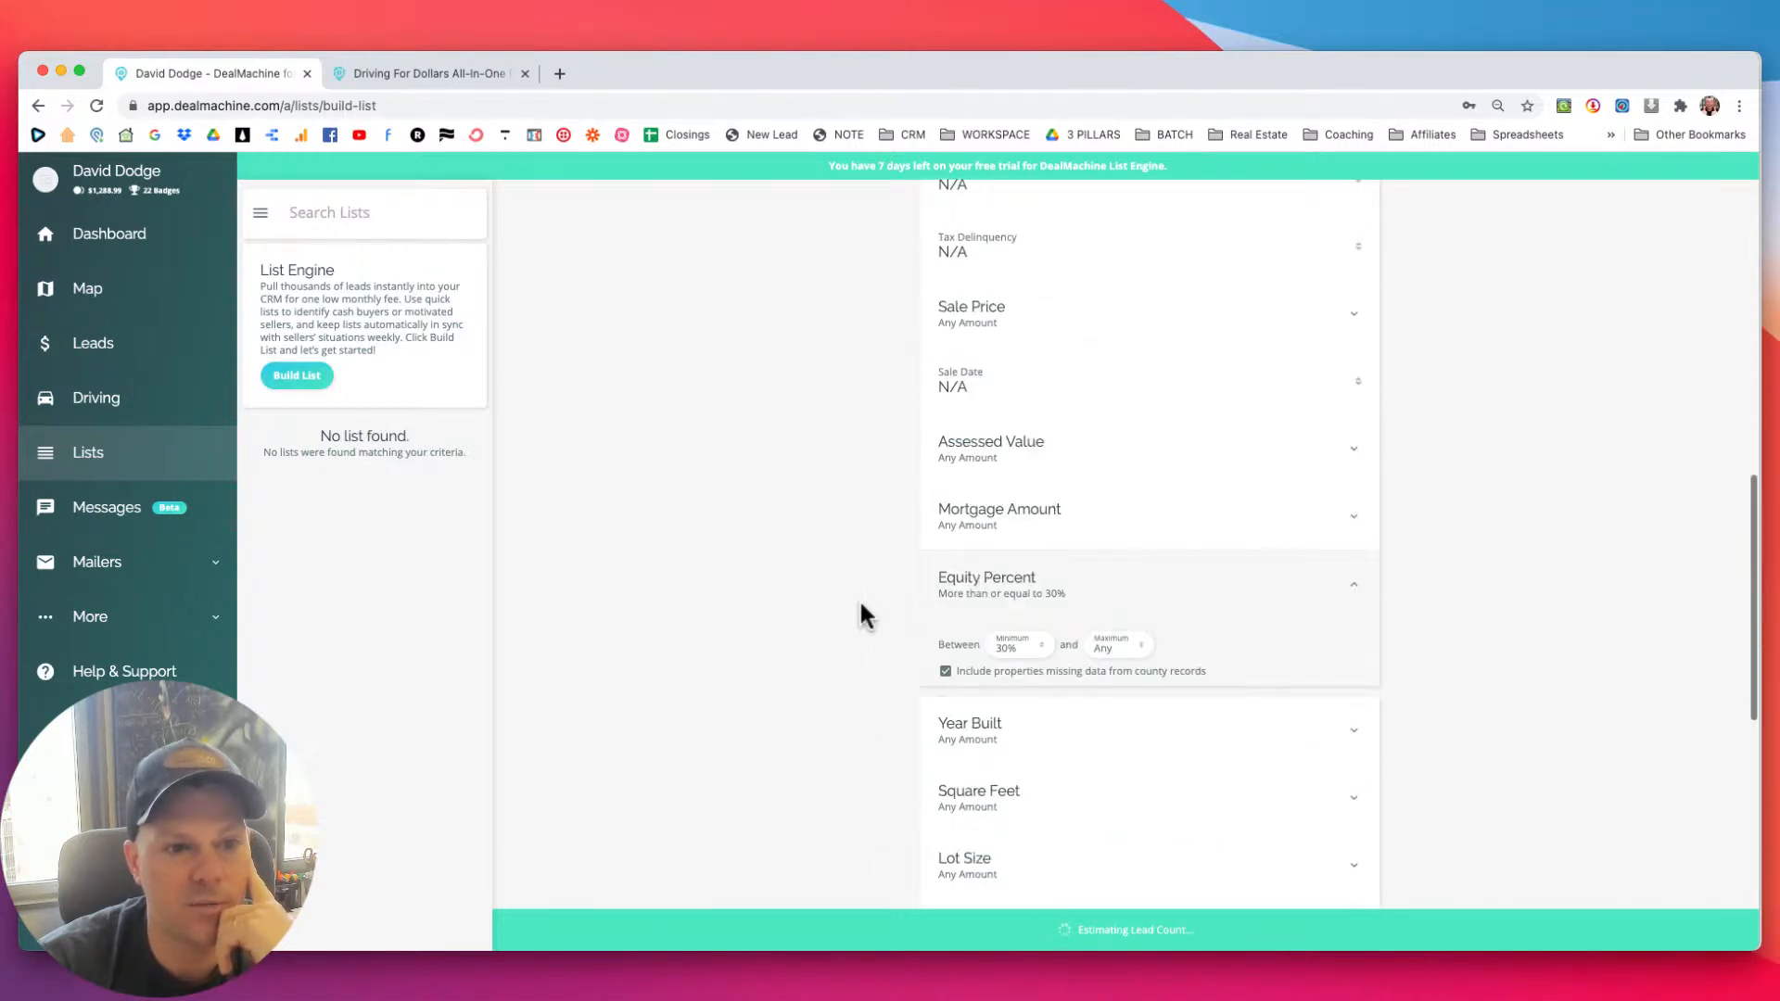
{"action": "scroll", "coordinate": [861, 616], "scroll_direction": "up", "scroll_amount": 2}
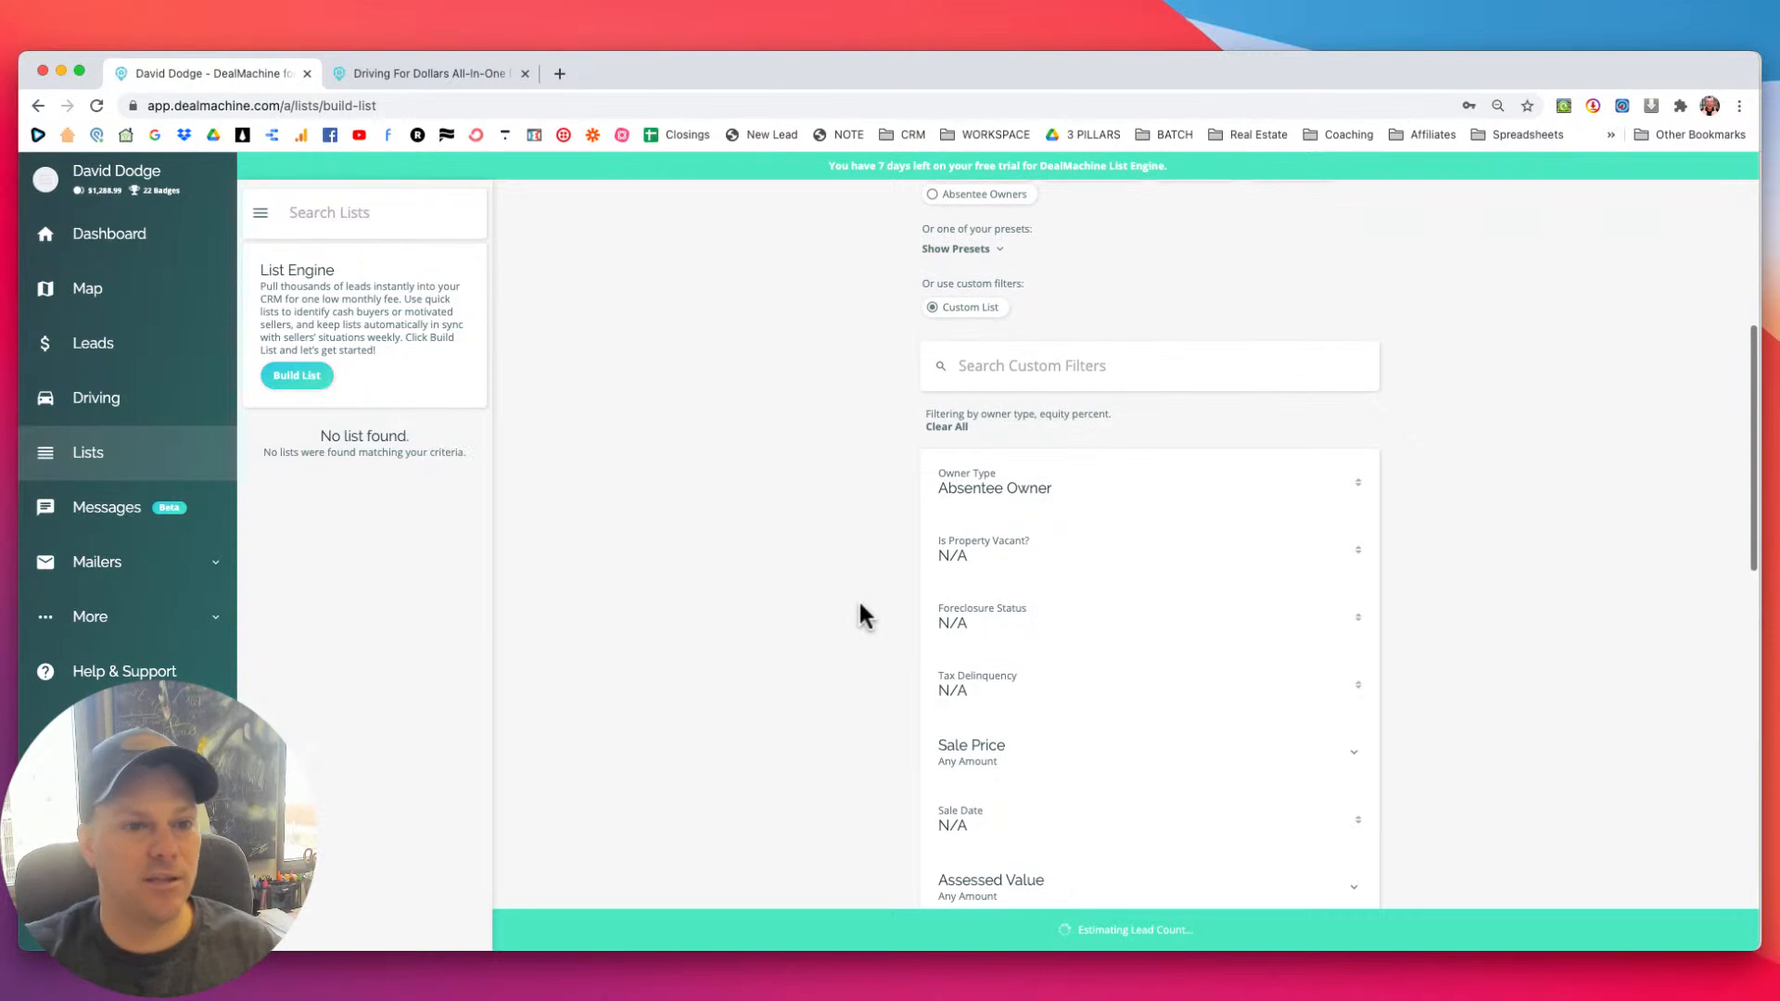
{"action": "scroll", "coordinate": [871, 608], "scroll_direction": "down", "scroll_amount": 3}
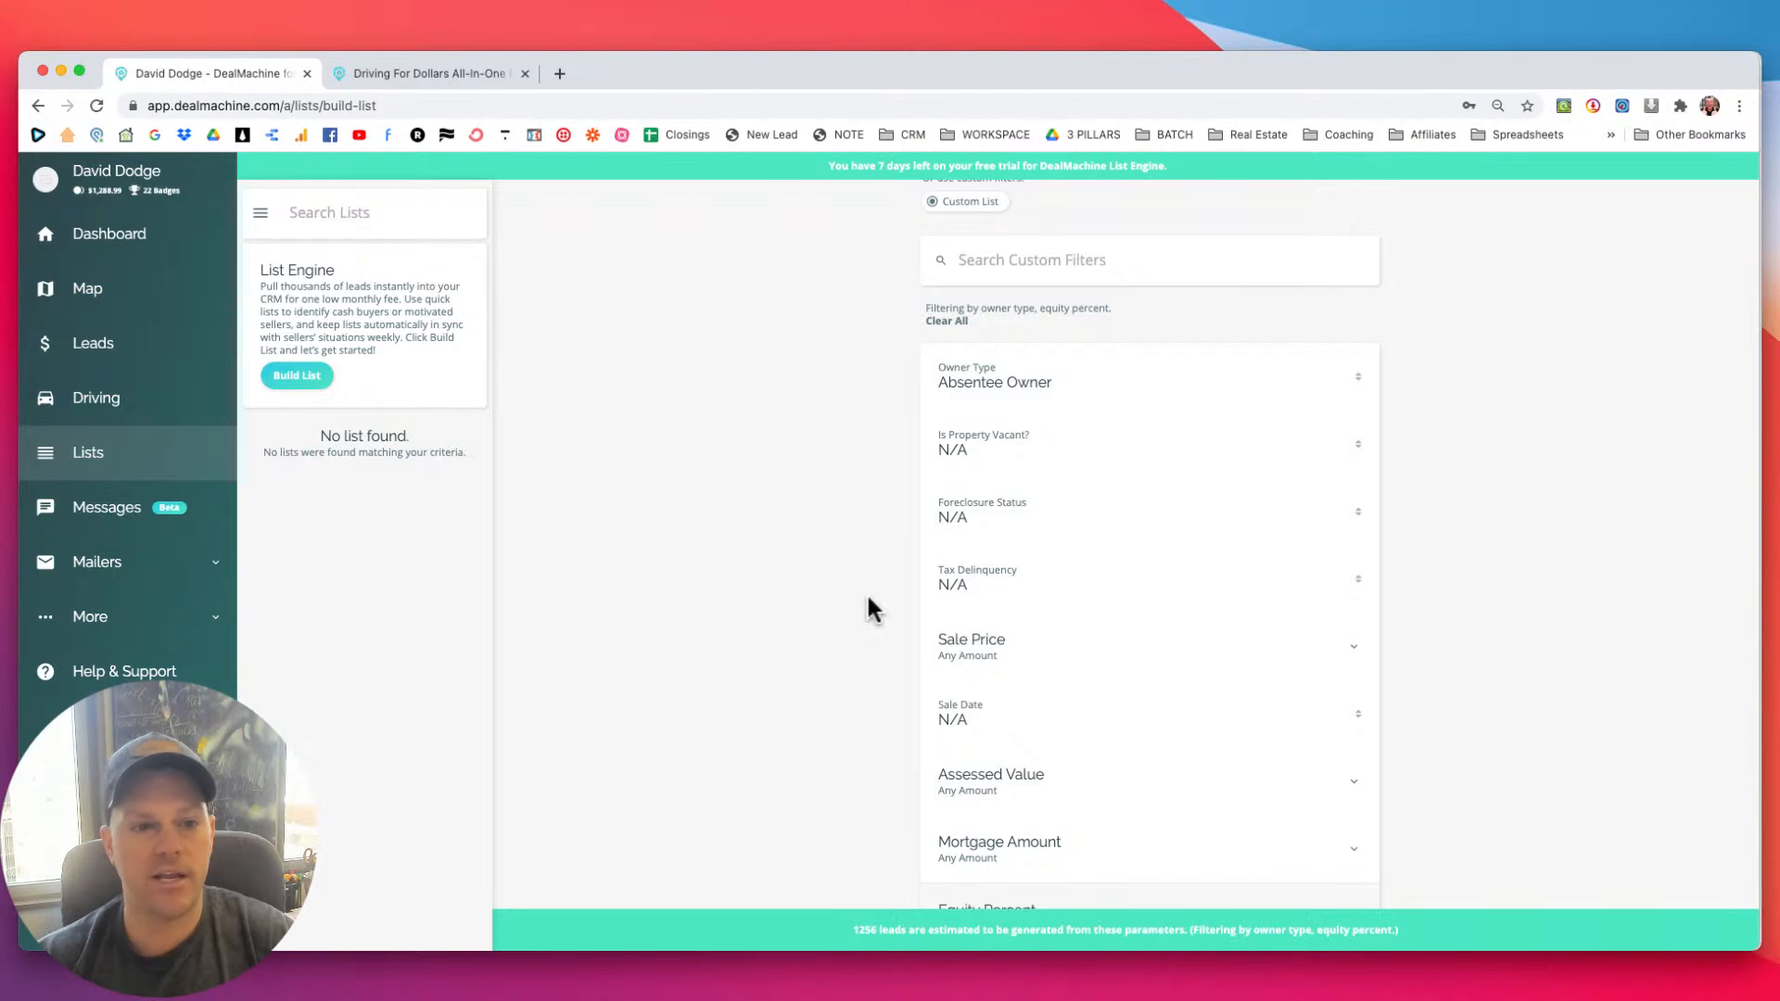
Examine the custom filters, list name, Smart List option, market and motivation settings of the lead list.
{"action": "scroll", "coordinate": [866, 574], "scroll_direction": "down", "scroll_amount": 10}
{"action": "scroll", "coordinate": [862, 598], "scroll_direction": "down", "scroll_amount": 10}
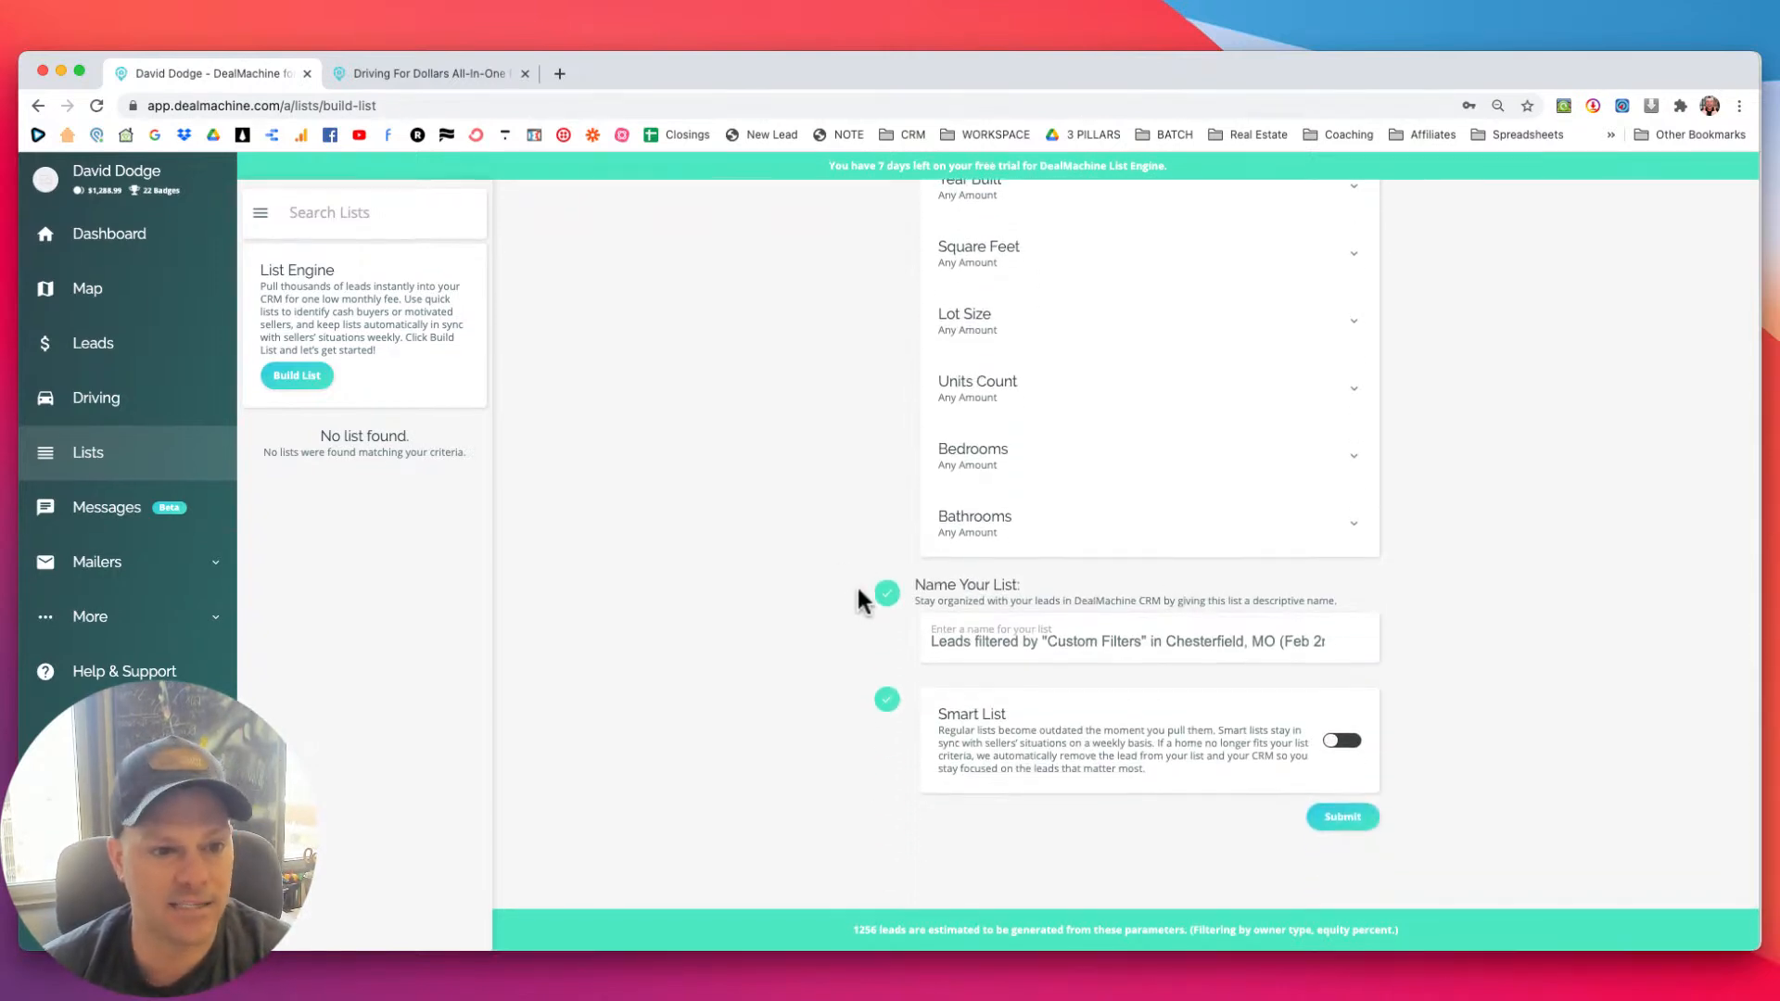
{"action": "scroll", "coordinate": [856, 586], "scroll_direction": "up", "scroll_amount": 5}
{"action": "scroll", "coordinate": [857, 593], "scroll_direction": "up", "scroll_amount": 9}
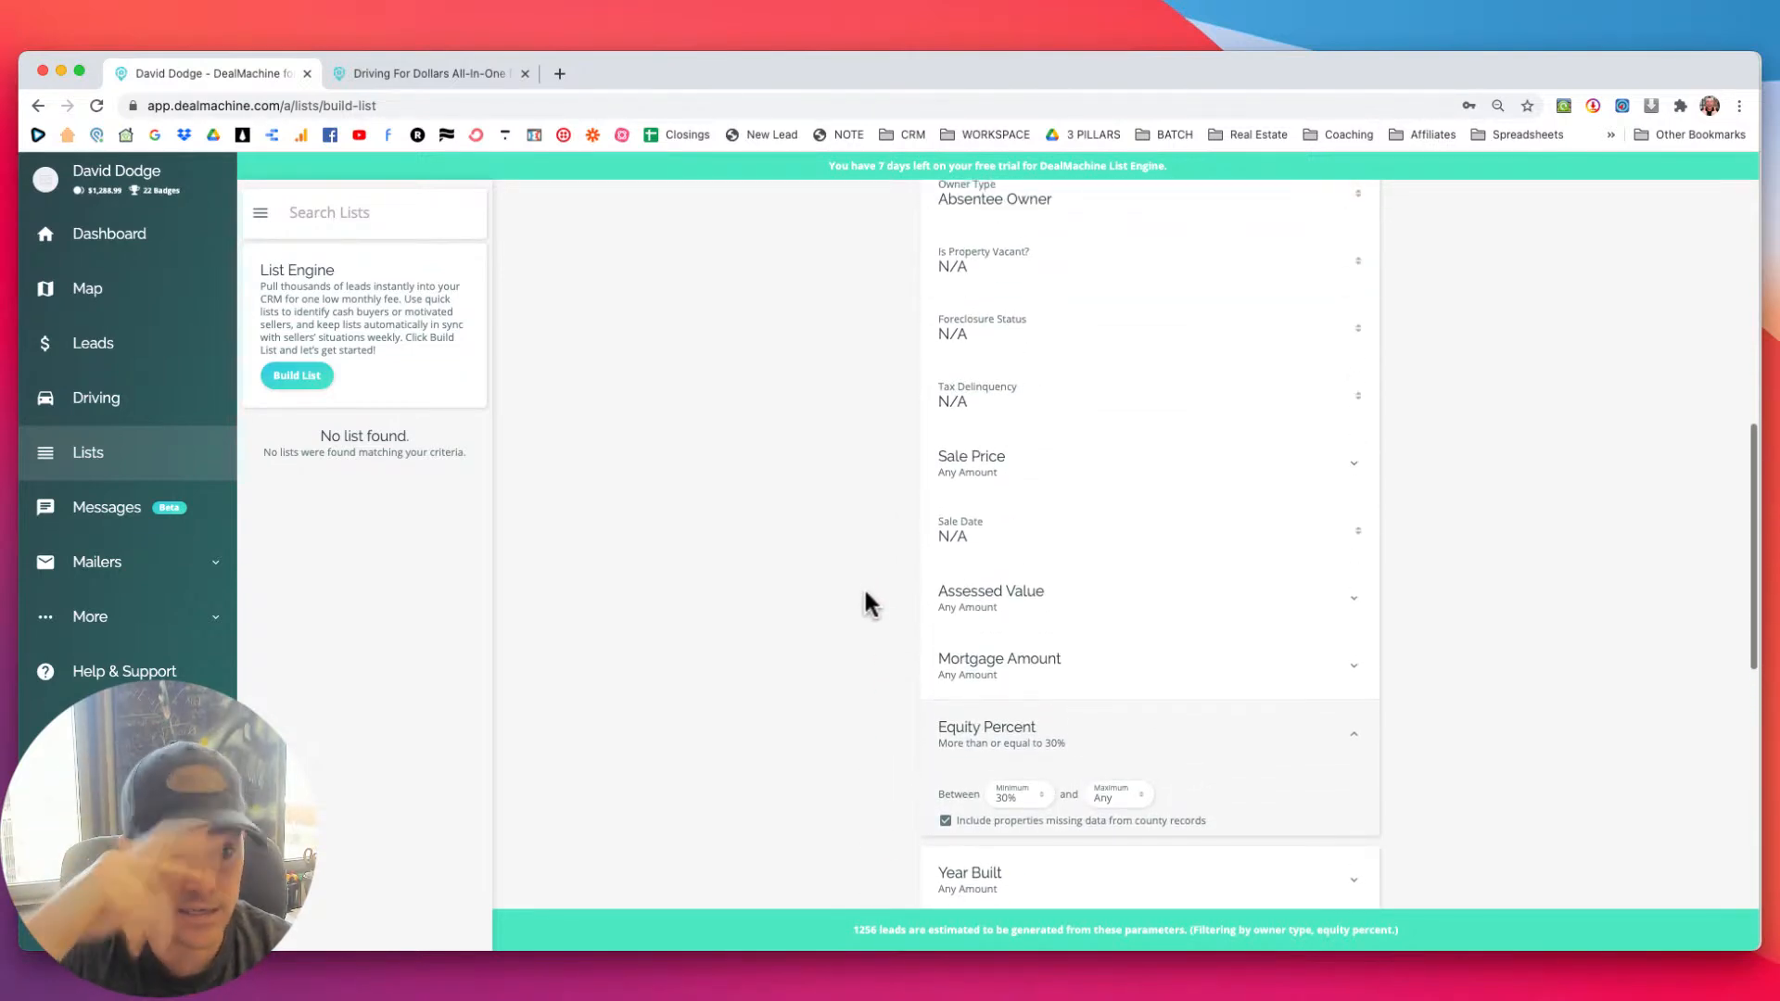
{"action": "scroll", "coordinate": [866, 598], "scroll_direction": "up", "scroll_amount": 8}
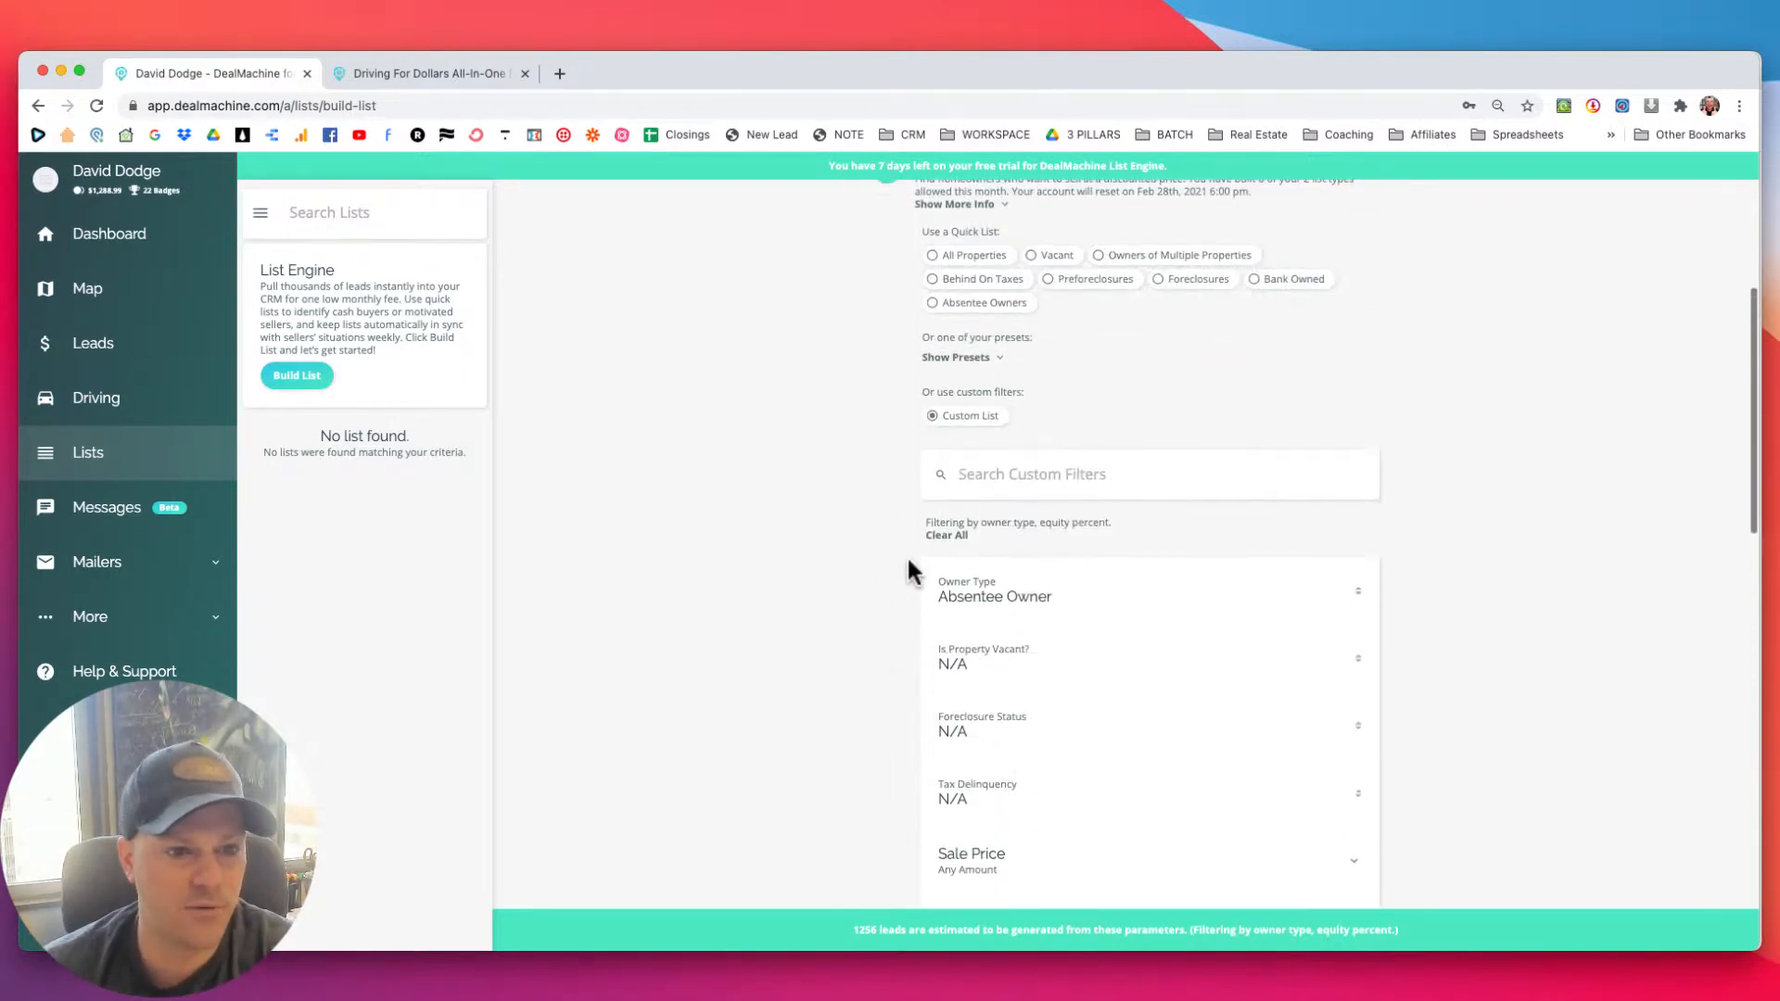
{"action": "scroll", "coordinate": [872, 508], "scroll_direction": "up", "scroll_amount": 1}
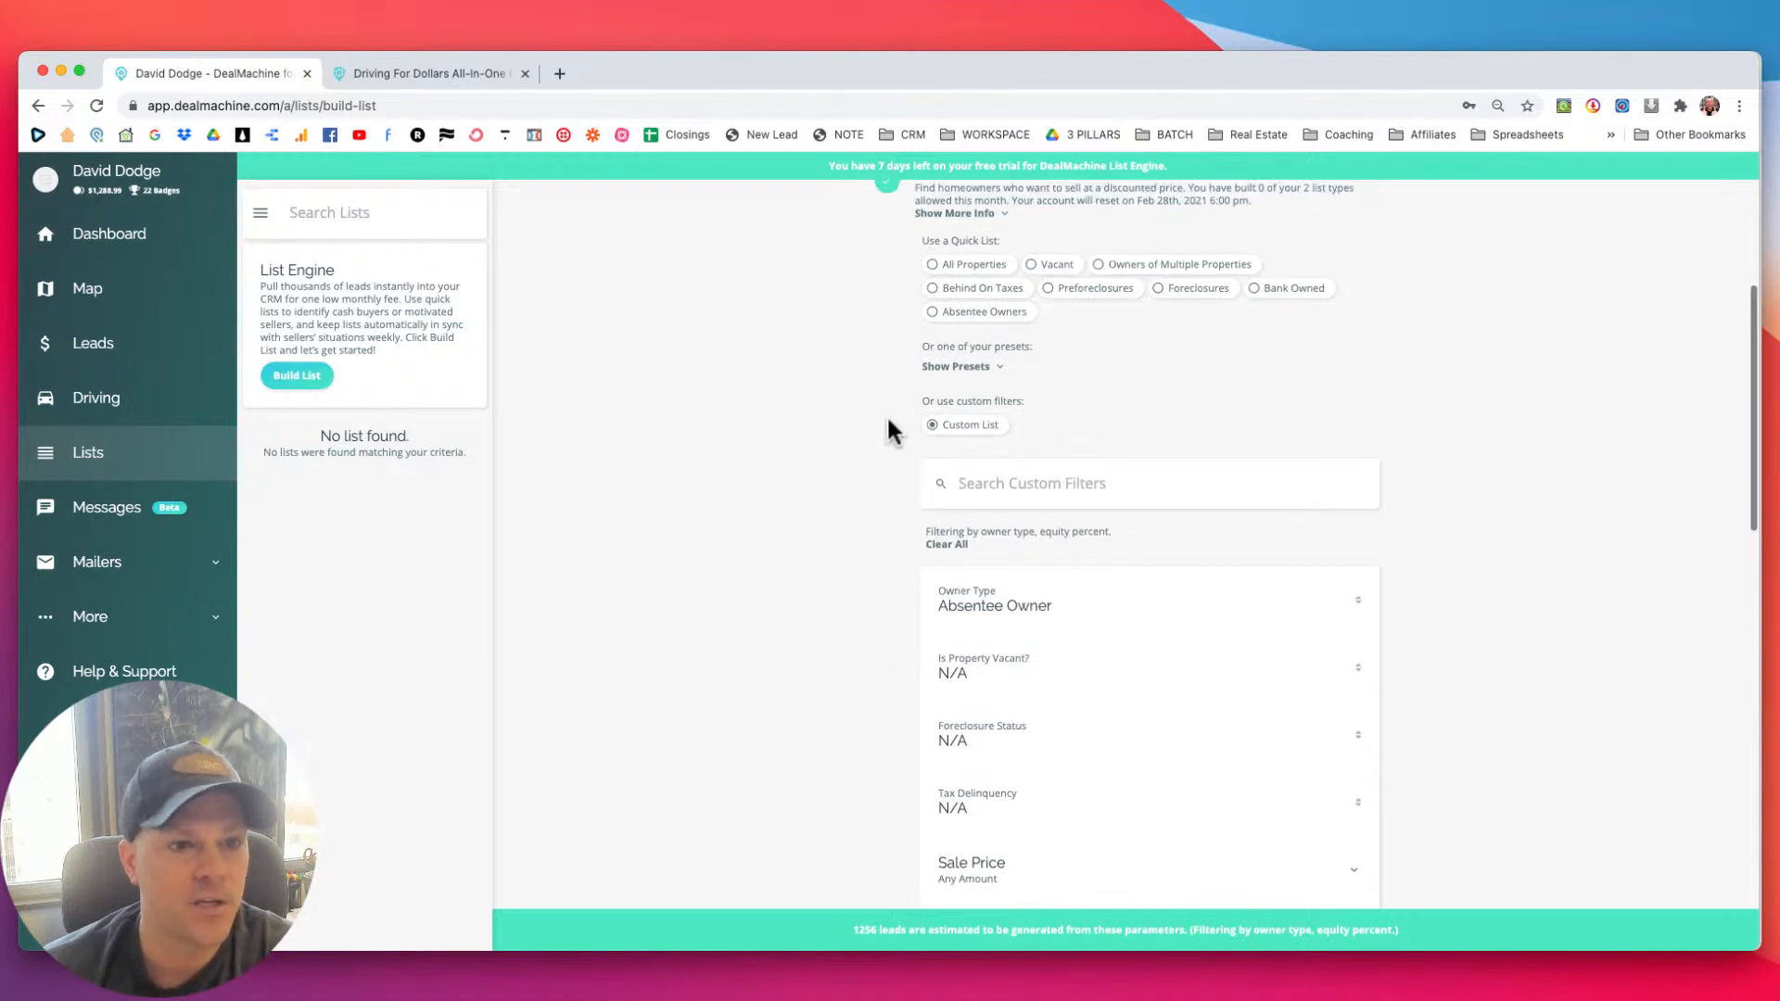
{"action": "scroll", "coordinate": [910, 413], "scroll_direction": "up", "scroll_amount": 6}
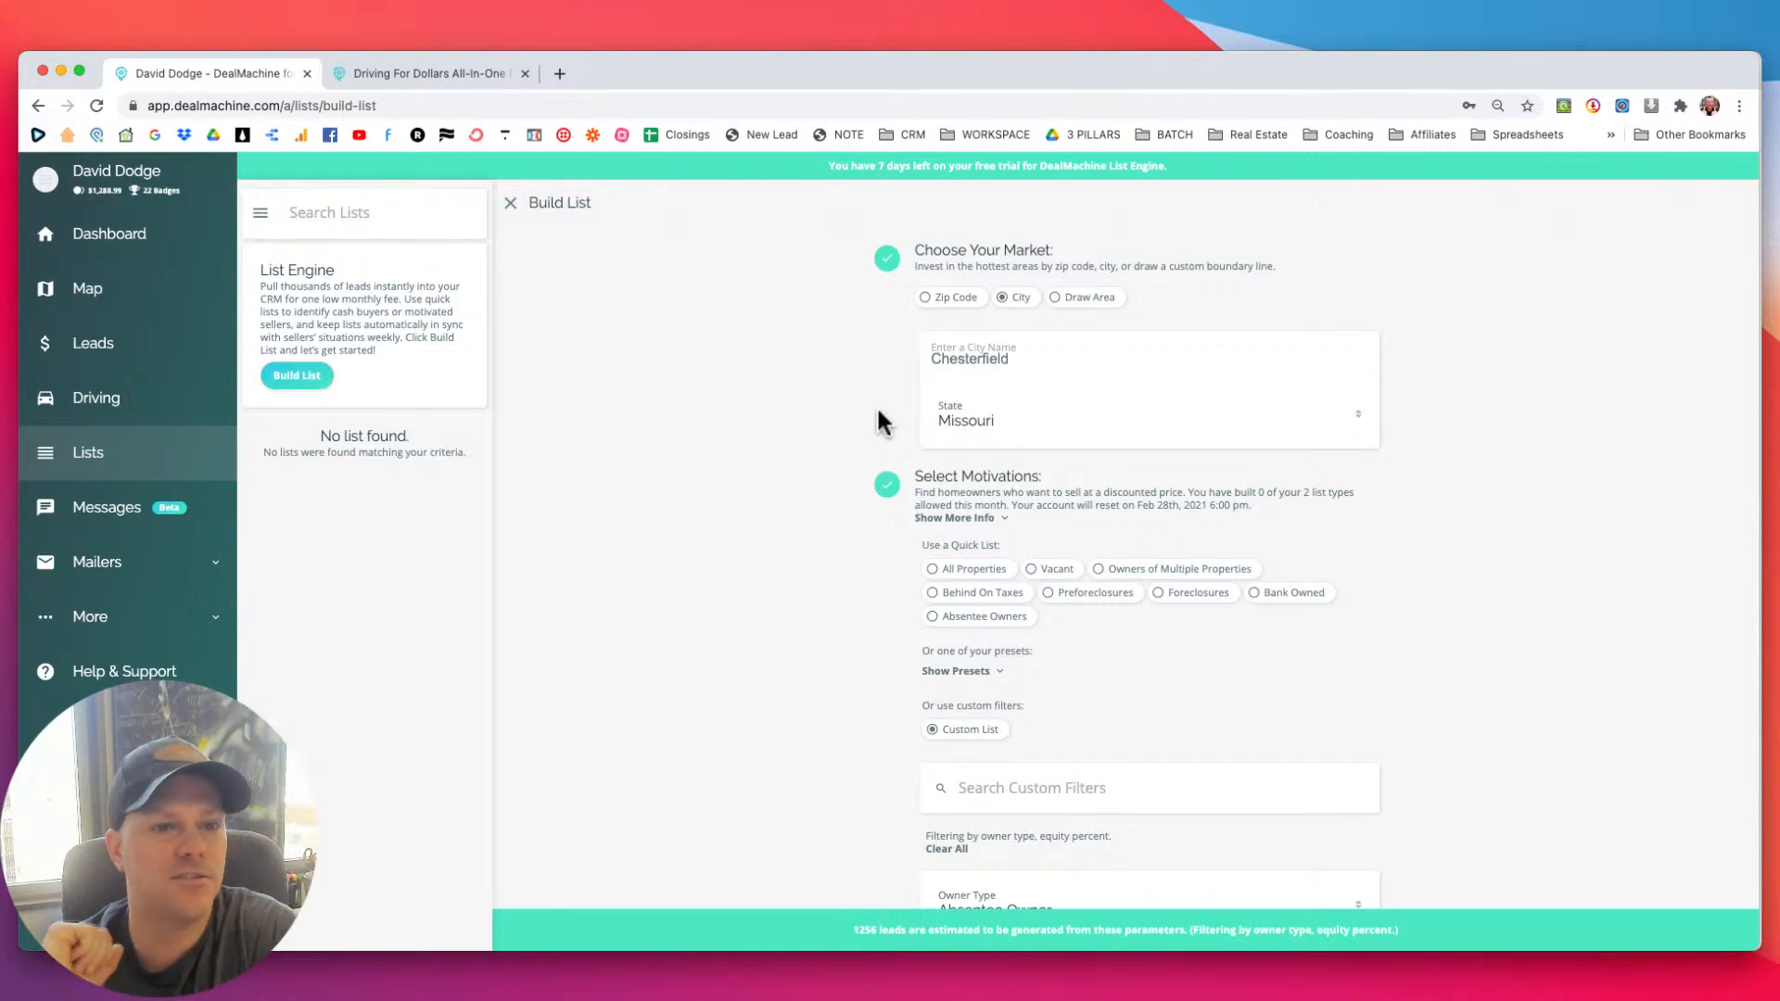
{"action": "scroll", "coordinate": [844, 423], "scroll_direction": "down", "scroll_amount": 1}
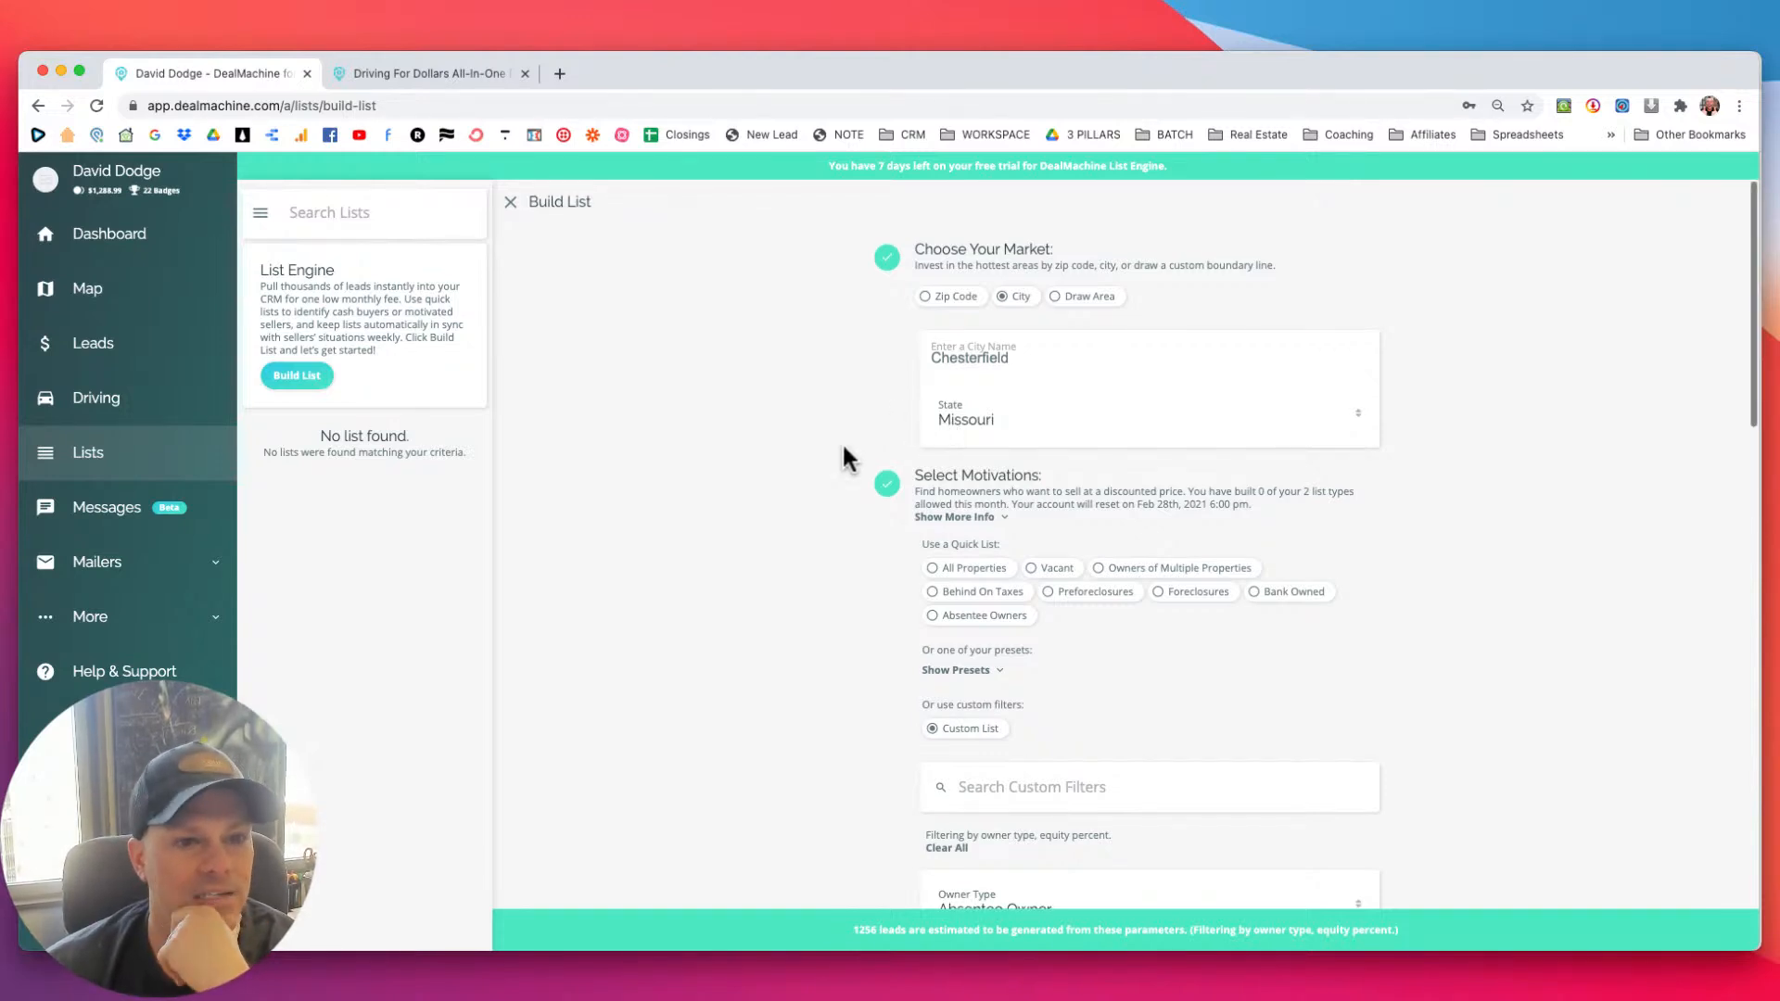
{"action": "scroll", "coordinate": [847, 436], "scroll_direction": "down", "scroll_amount": 1}
{"action": "scroll", "coordinate": [897, 567], "scroll_direction": "down", "scroll_amount": 1}
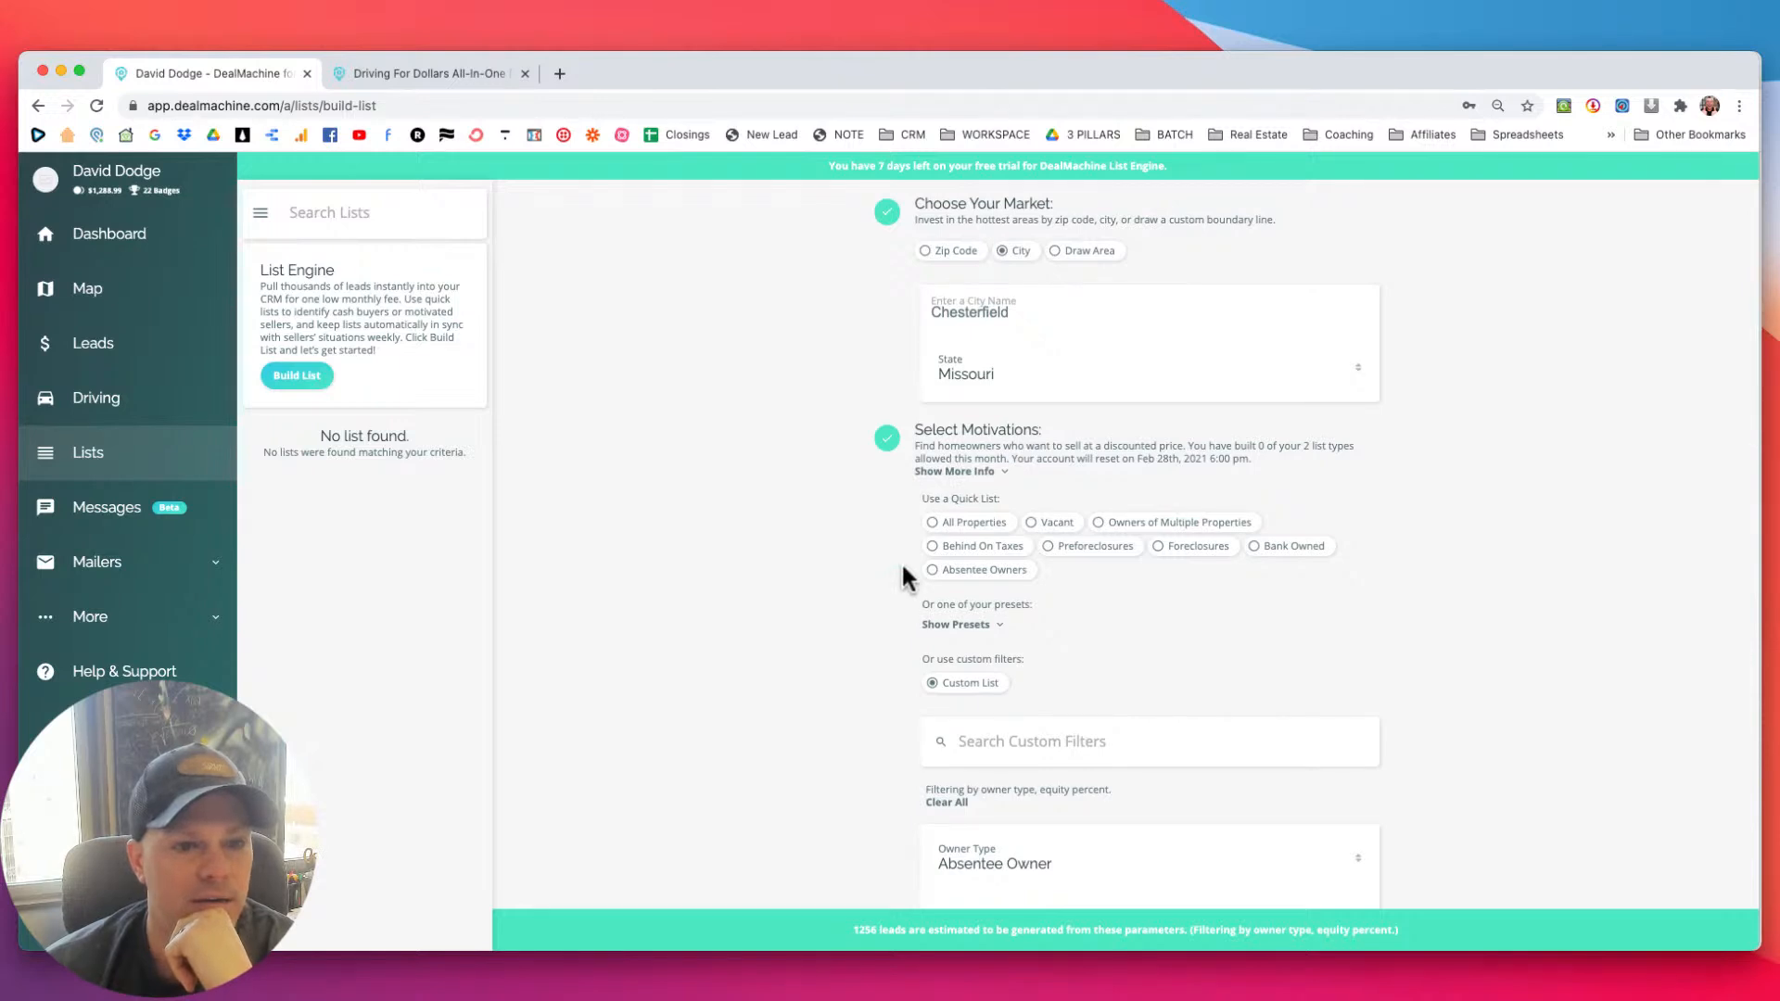
Reselect the Absentee Owners quick list as the motivation and switch it to a custom list.
{"action": "left_click", "coordinate": [927, 570]}
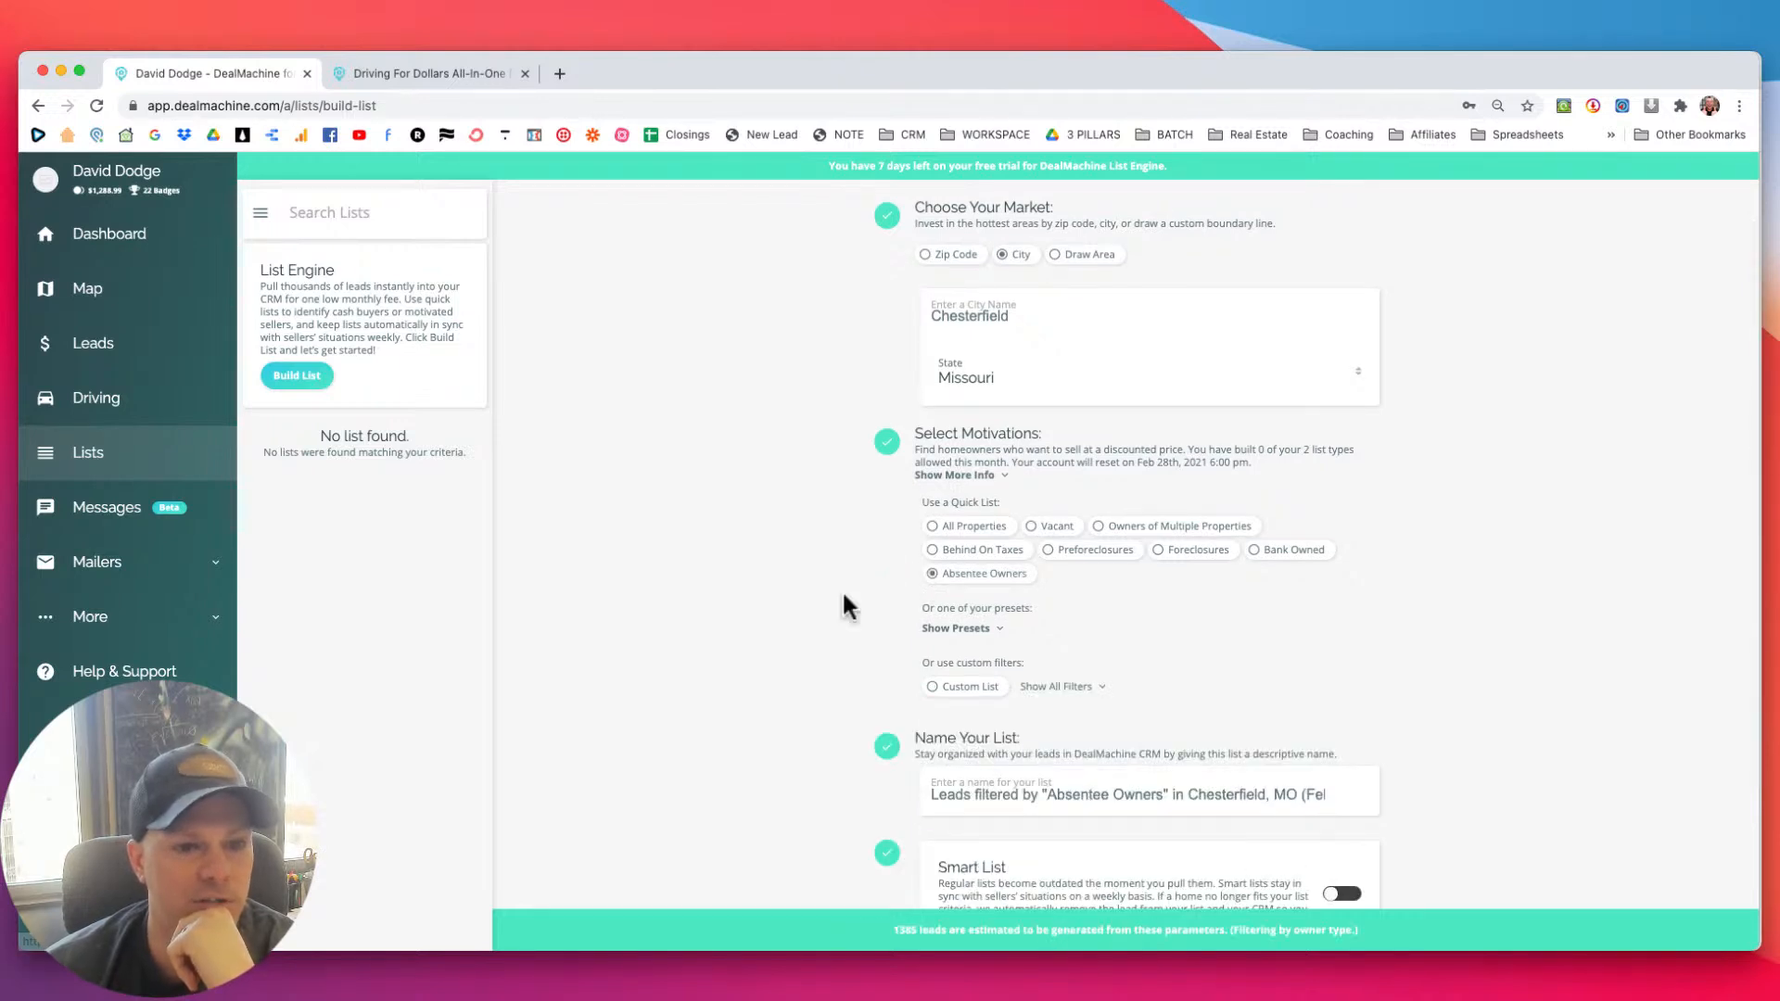
{"action": "scroll", "coordinate": [842, 593], "scroll_direction": "down", "scroll_amount": 2}
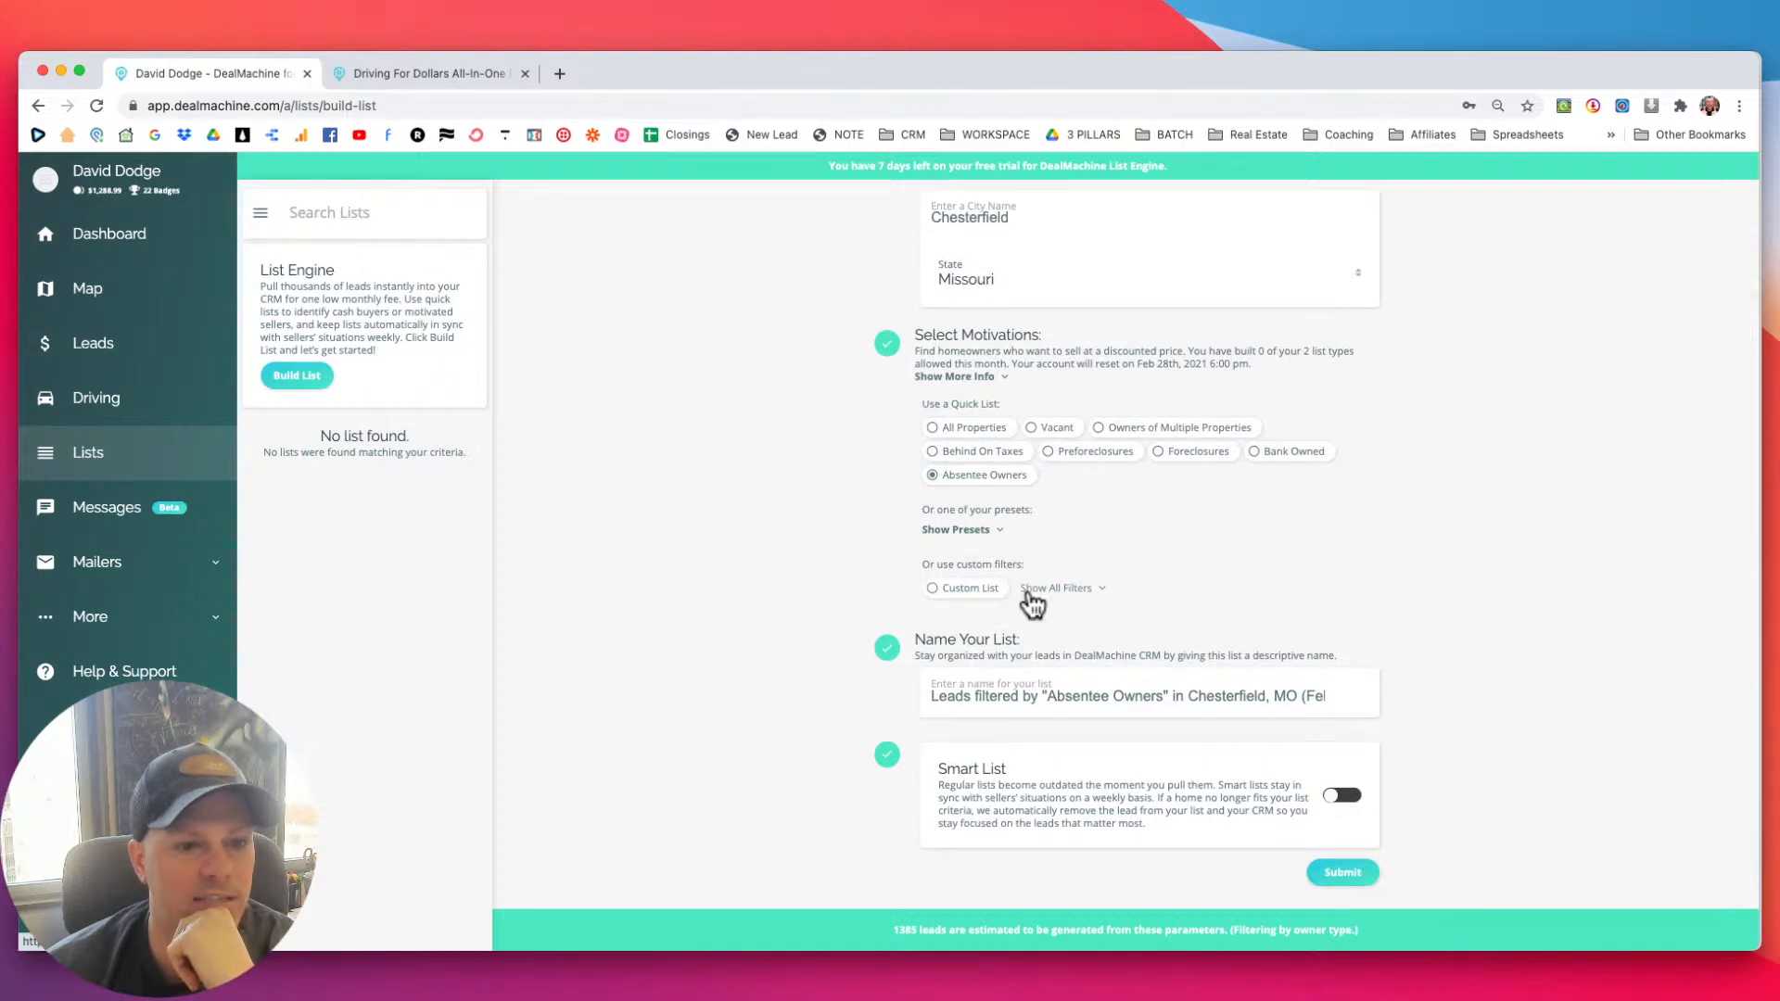
{"action": "left_click", "coordinate": [966, 591]}
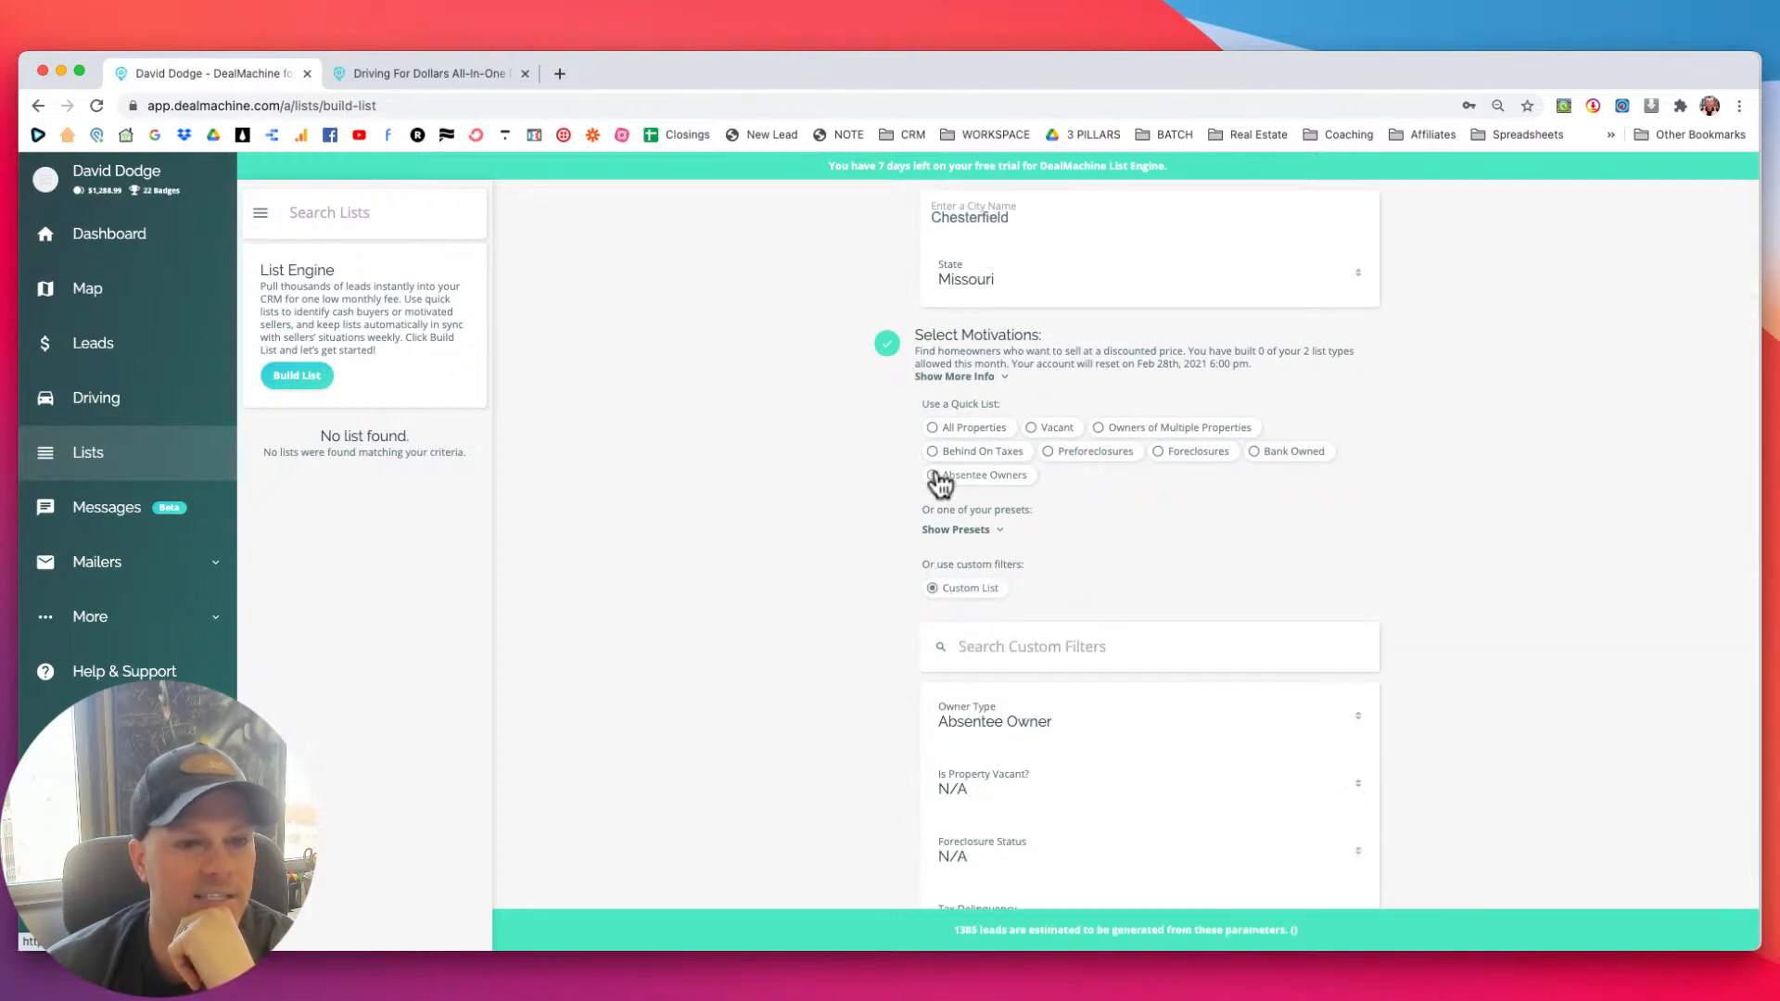
Choose Absentee Owner as the owner type in the custom filters.
{"action": "scroll", "coordinate": [864, 529], "scroll_direction": "down", "scroll_amount": 3}
{"action": "scroll", "coordinate": [864, 530], "scroll_direction": "down", "scroll_amount": 10}
{"action": "scroll", "coordinate": [864, 530], "scroll_direction": "up", "scroll_amount": 8}
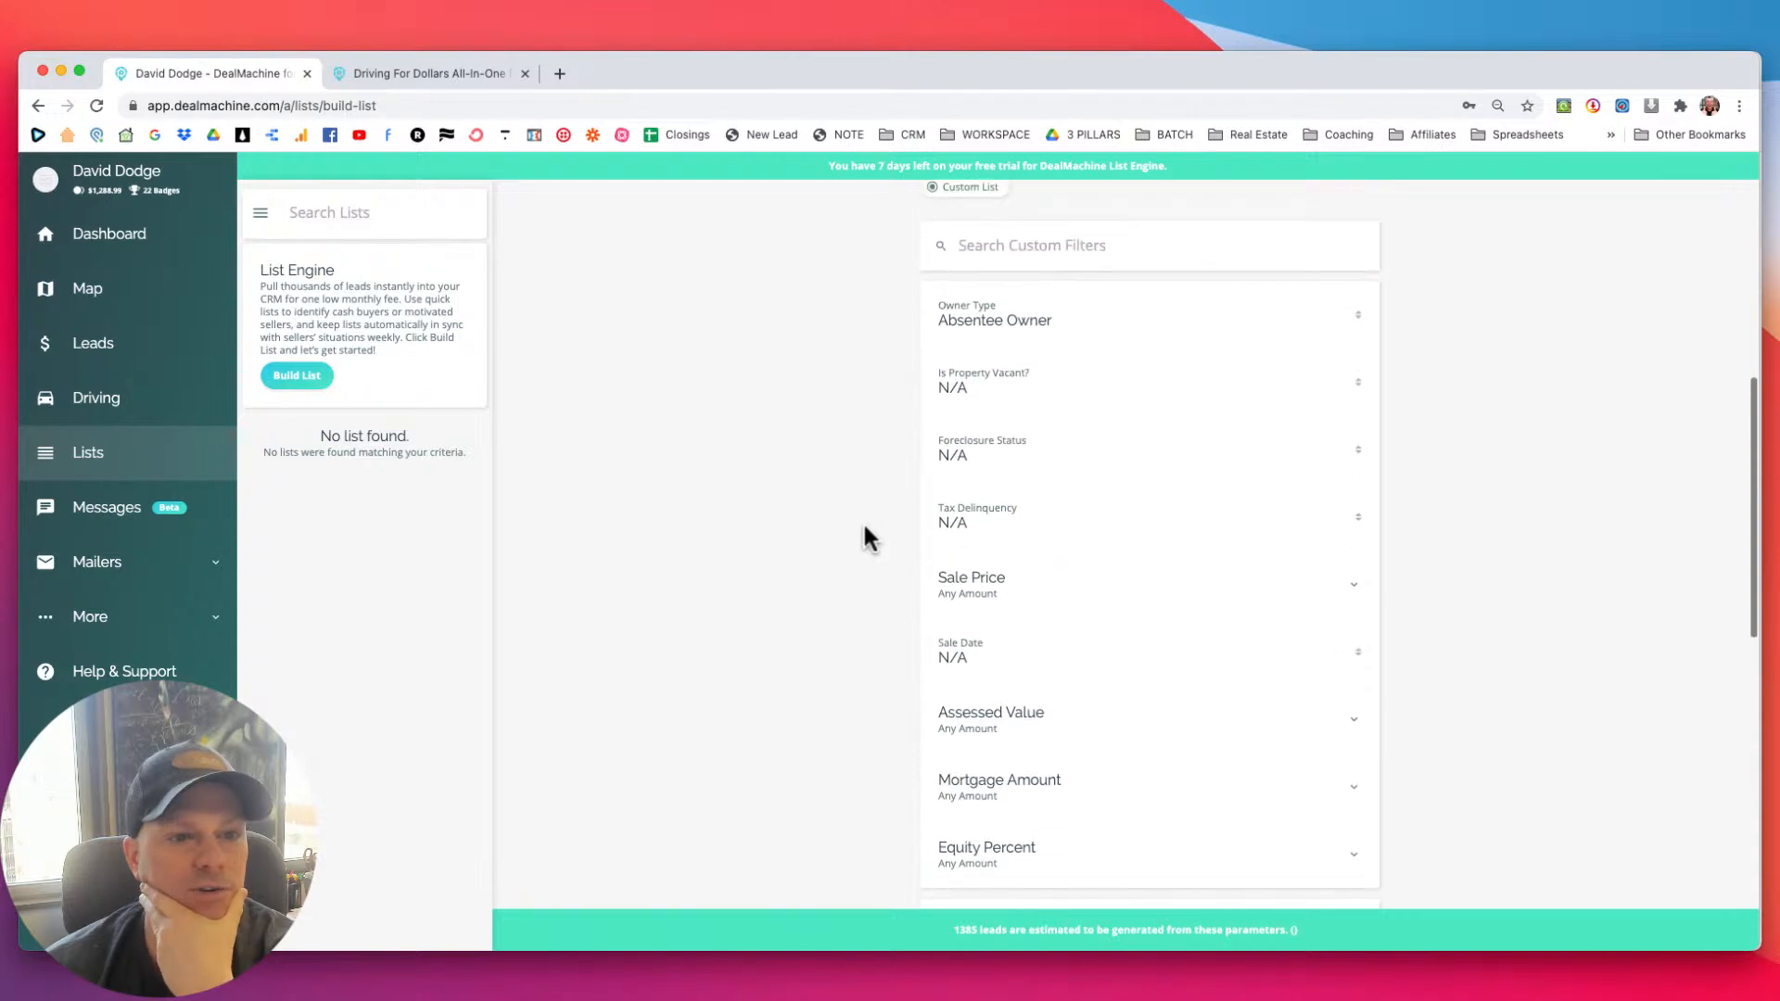
{"action": "scroll", "coordinate": [862, 538], "scroll_direction": "up", "scroll_amount": 2}
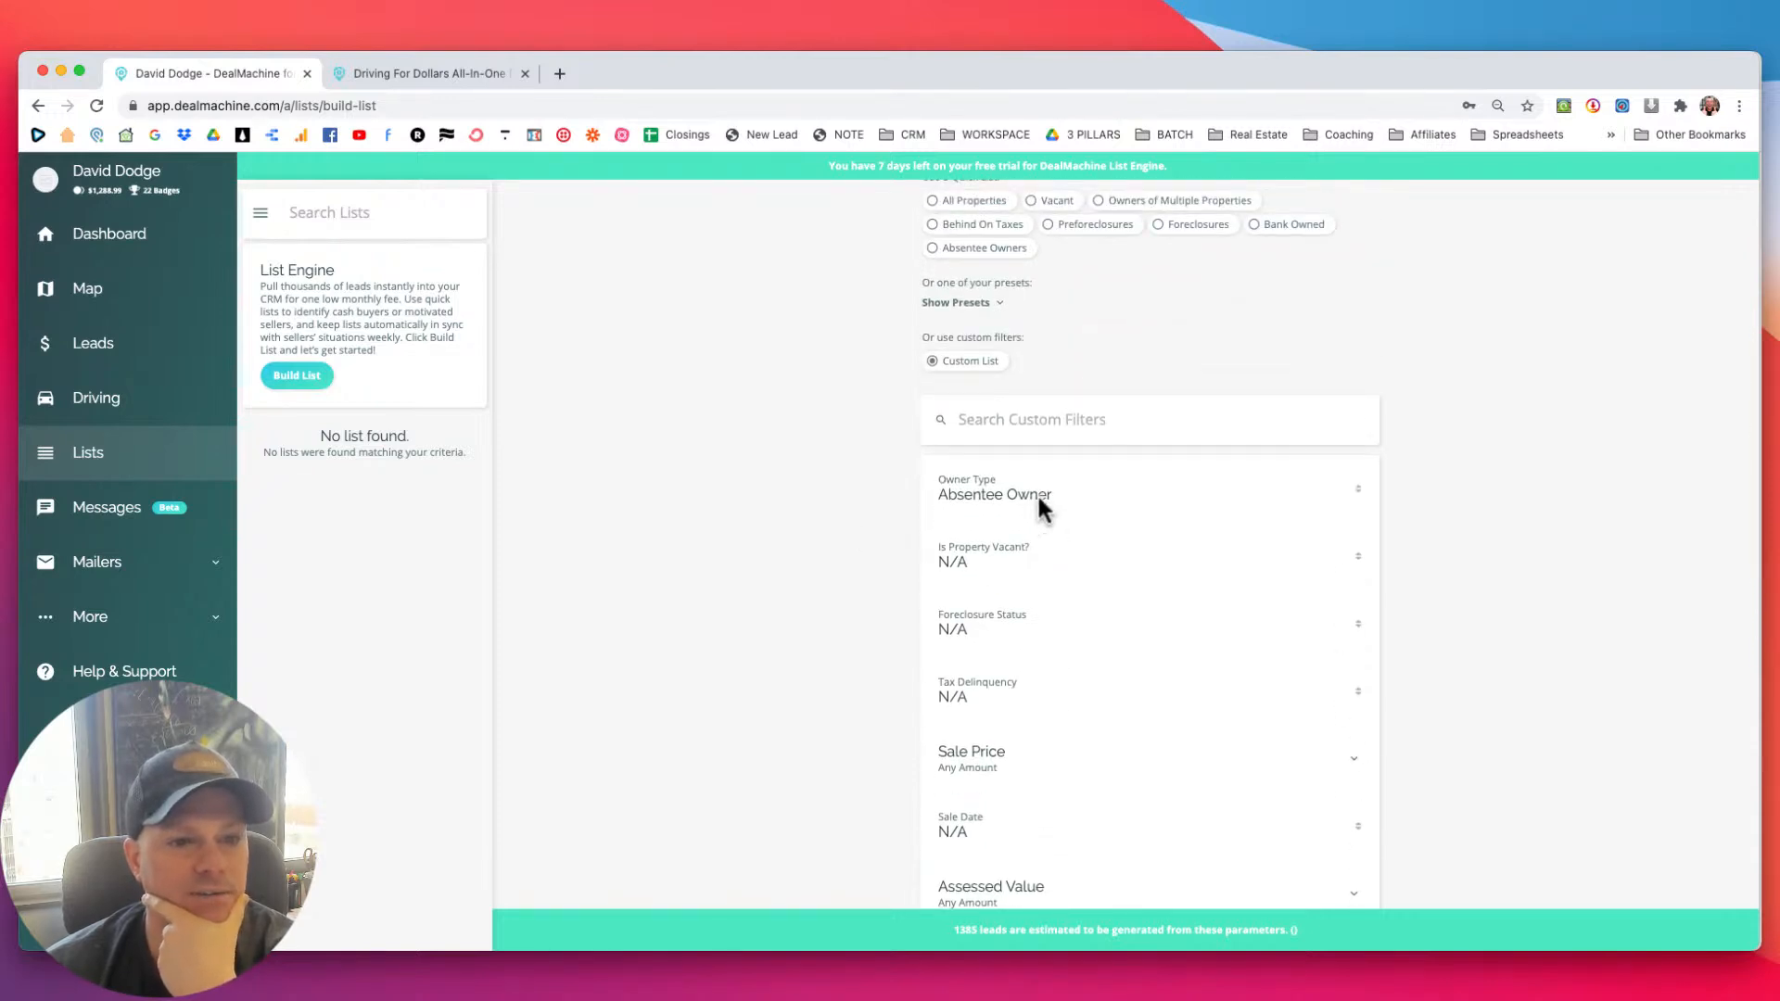
{"action": "left_click", "coordinate": [992, 494]}
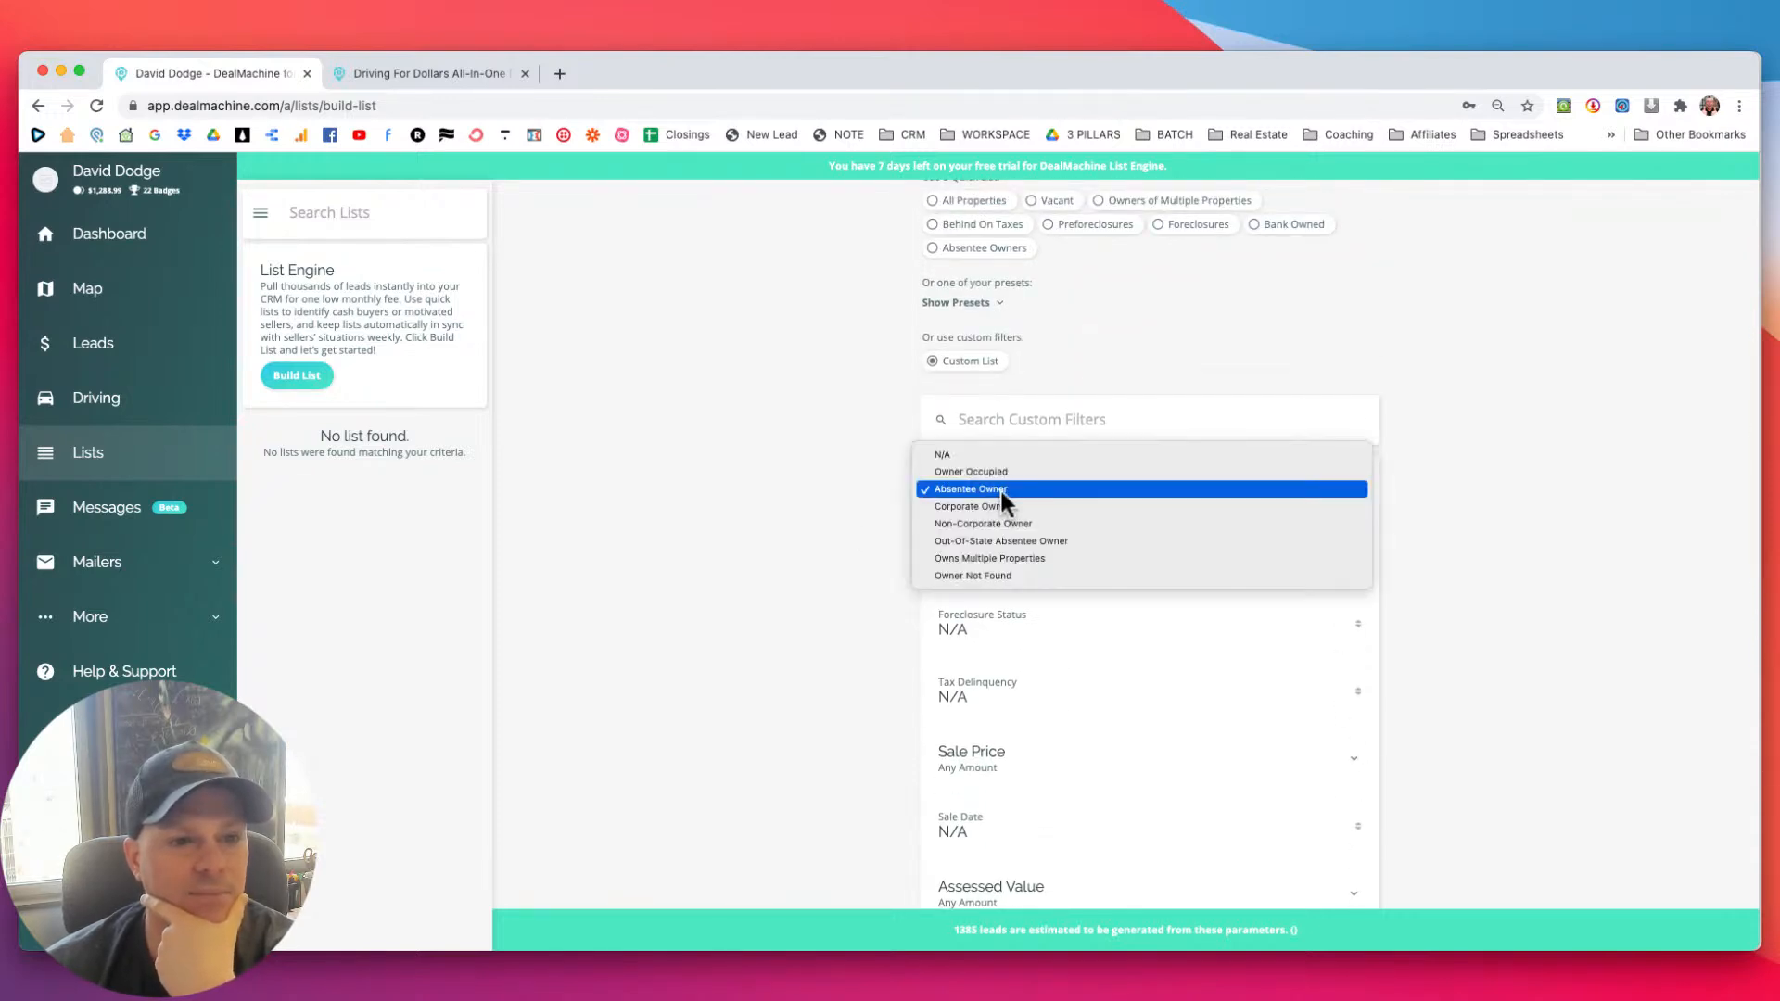
{"action": "left_click", "coordinate": [990, 489]}
Set the minimum equity percent of the custom list to 30%.
{"action": "scroll", "coordinate": [847, 516], "scroll_direction": "down", "scroll_amount": 2}
{"action": "scroll", "coordinate": [845, 509], "scroll_direction": "down", "scroll_amount": 5}
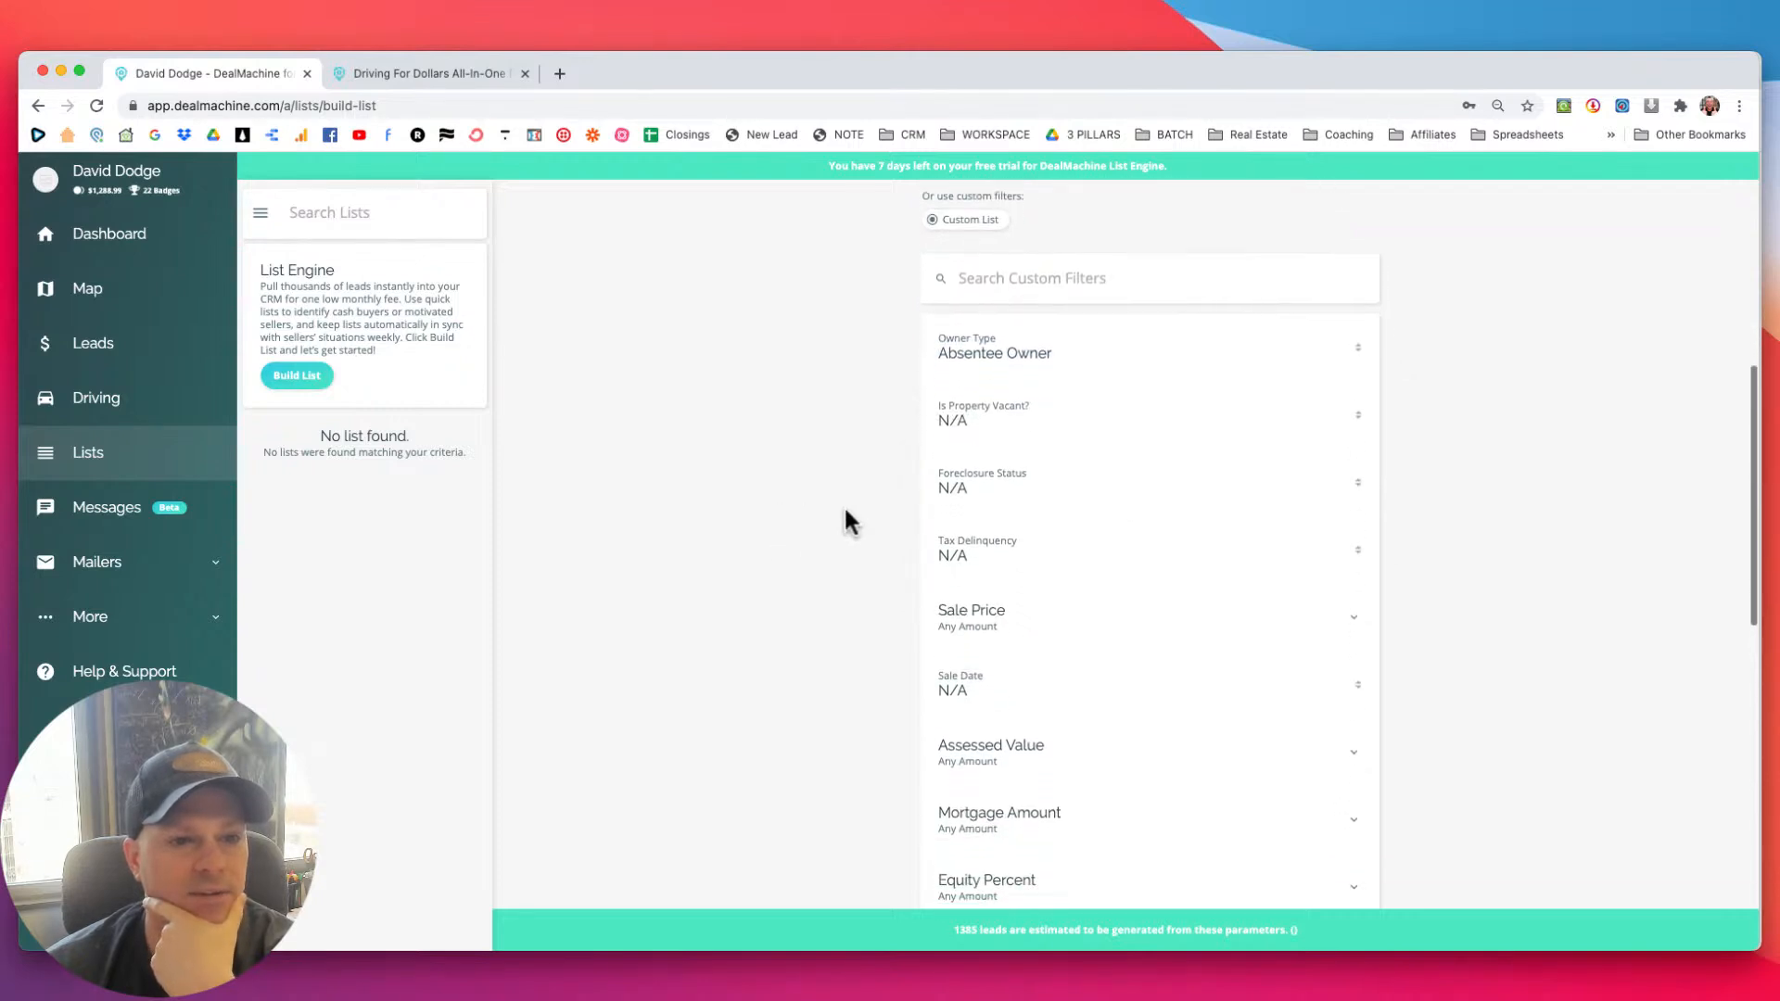
{"action": "scroll", "coordinate": [843, 511], "scroll_direction": "down", "scroll_amount": 4}
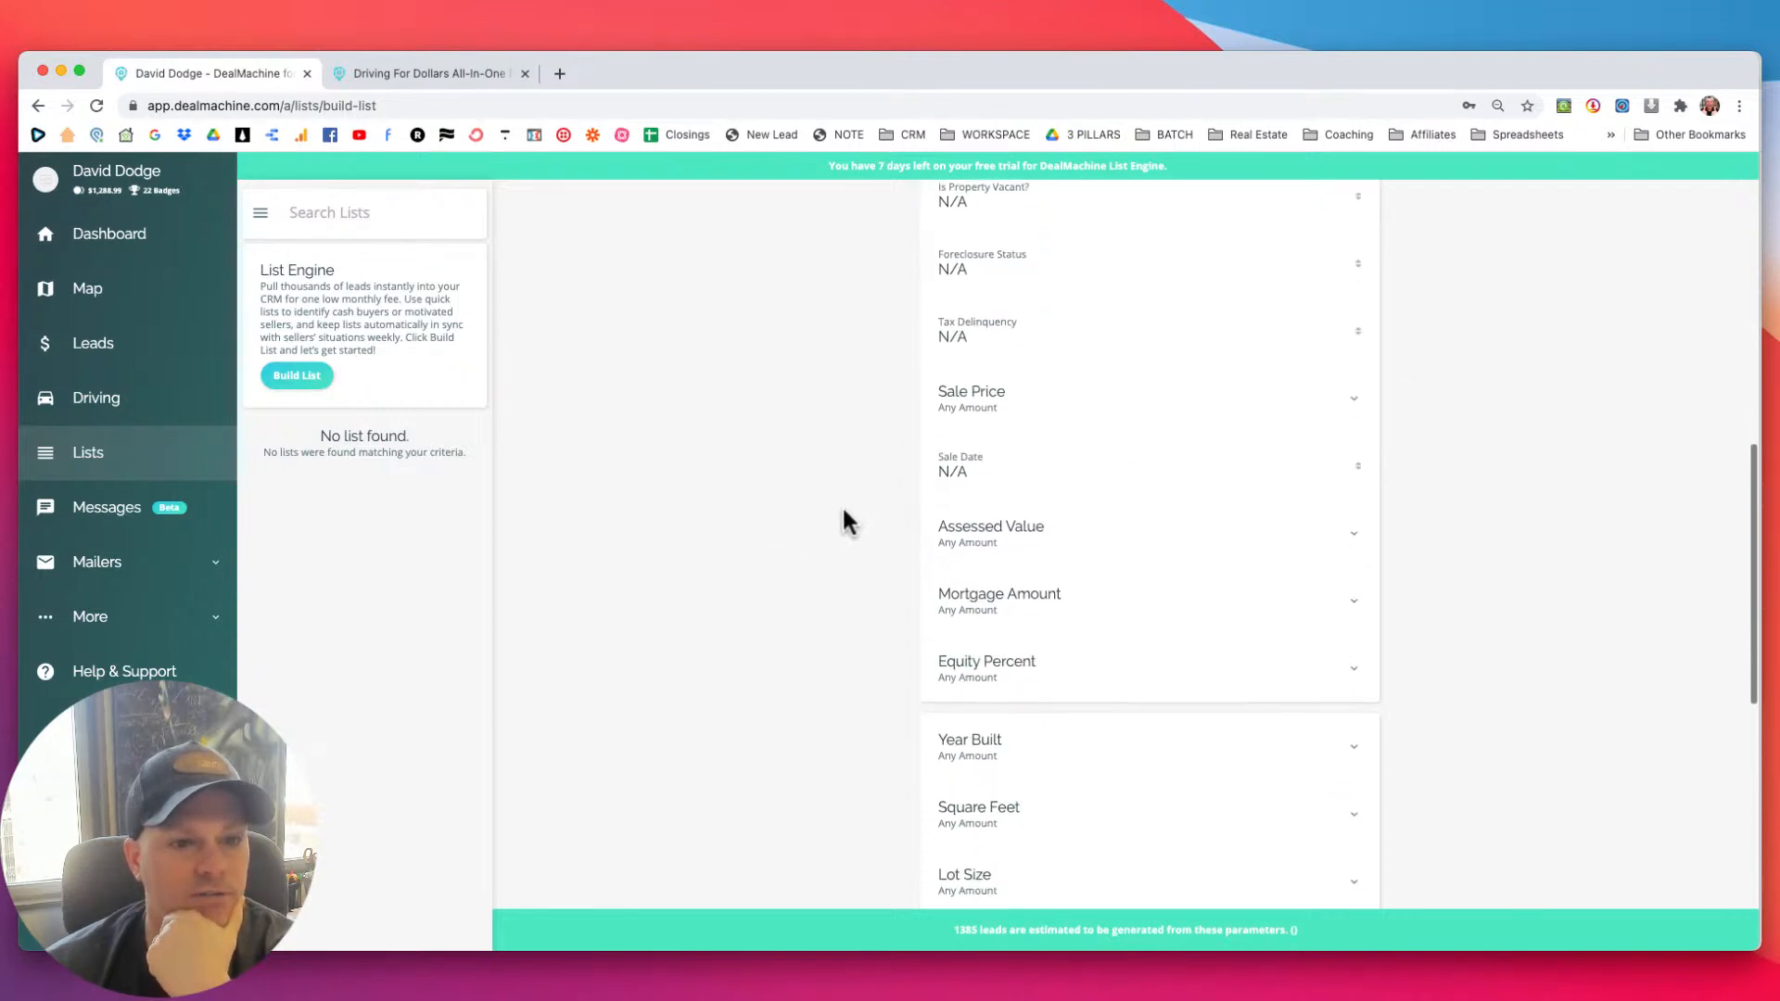
{"action": "left_click", "coordinate": [955, 545]}
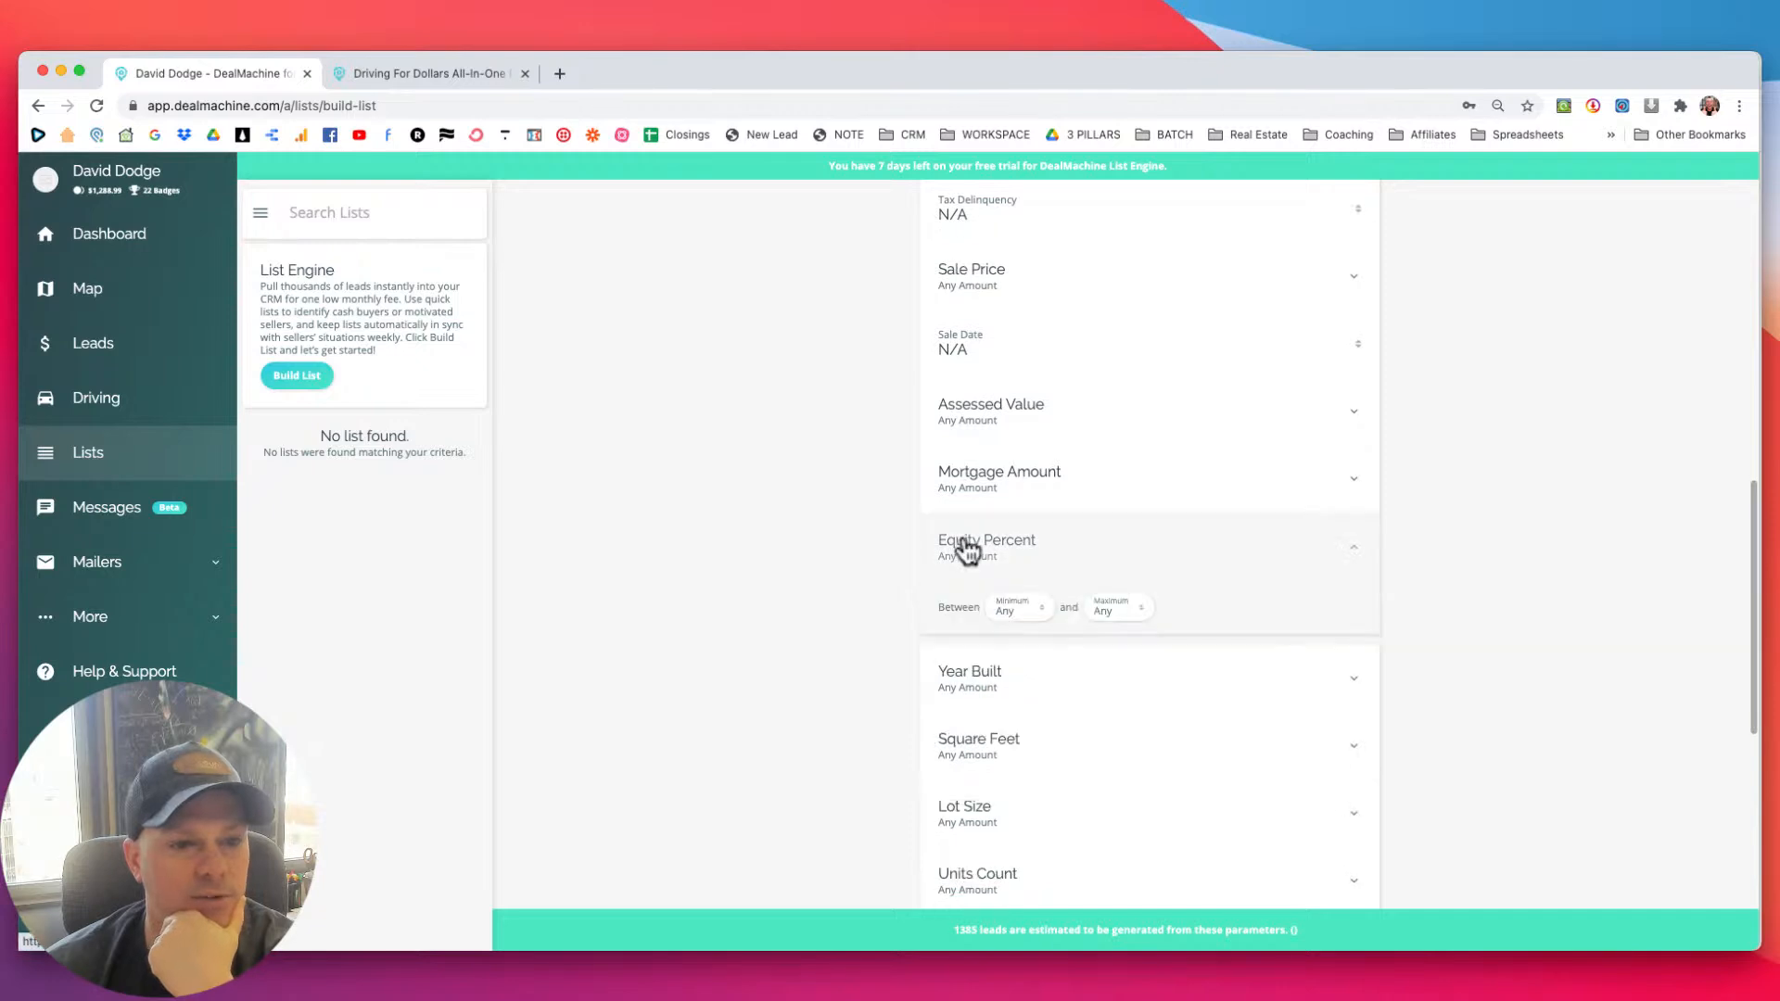
{"action": "left_click", "coordinate": [1020, 608]}
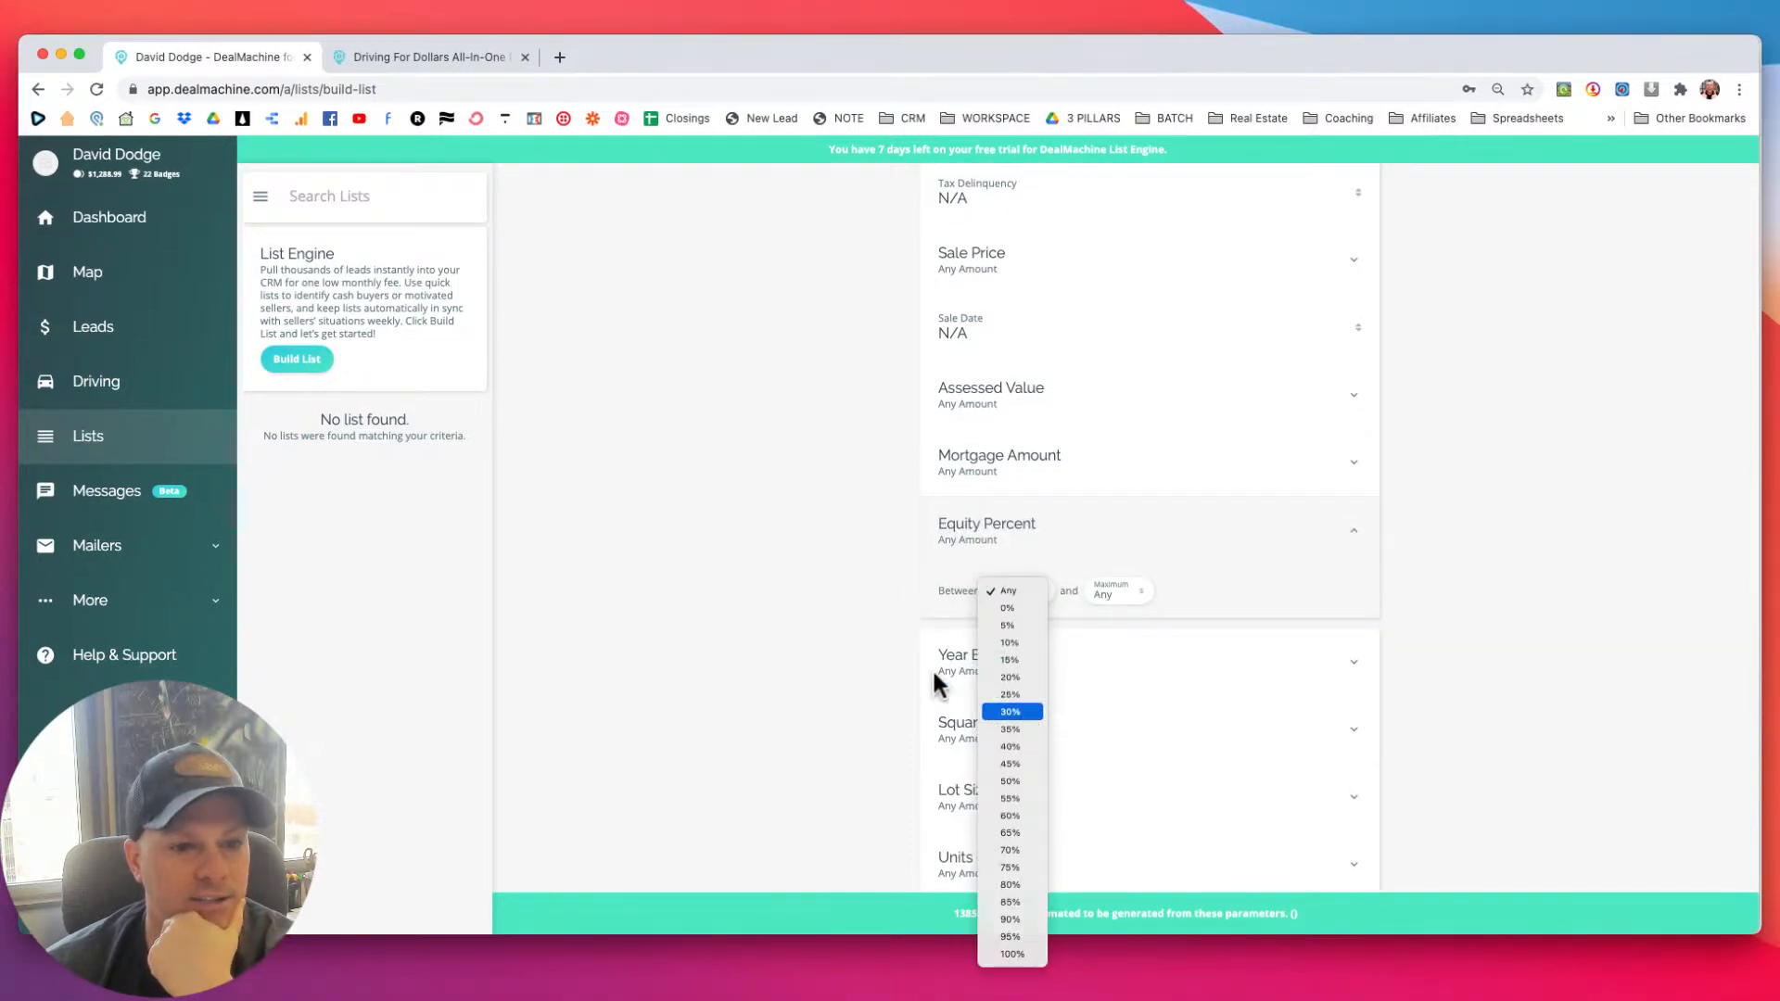
{"action": "left_click", "coordinate": [1001, 711]}
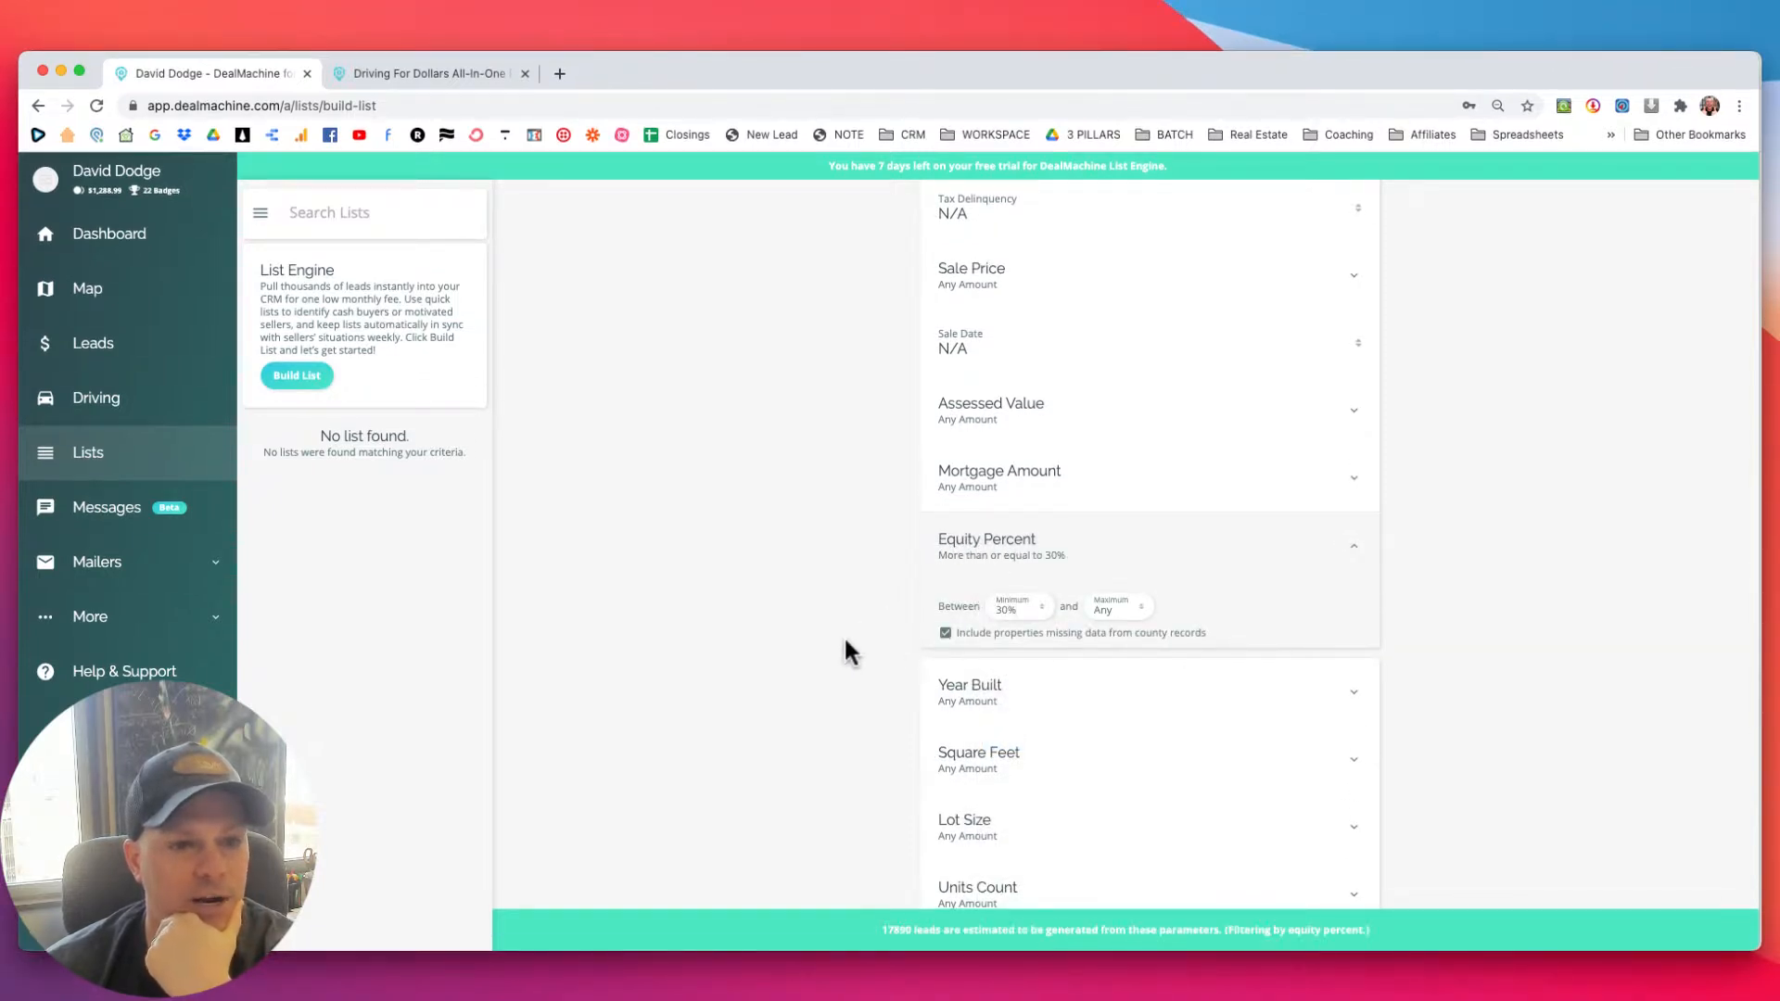
Set the minimum square feet to 700 sq ft and include properties missing data from county records.
{"action": "scroll", "coordinate": [845, 640], "scroll_direction": "down", "scroll_amount": 5}
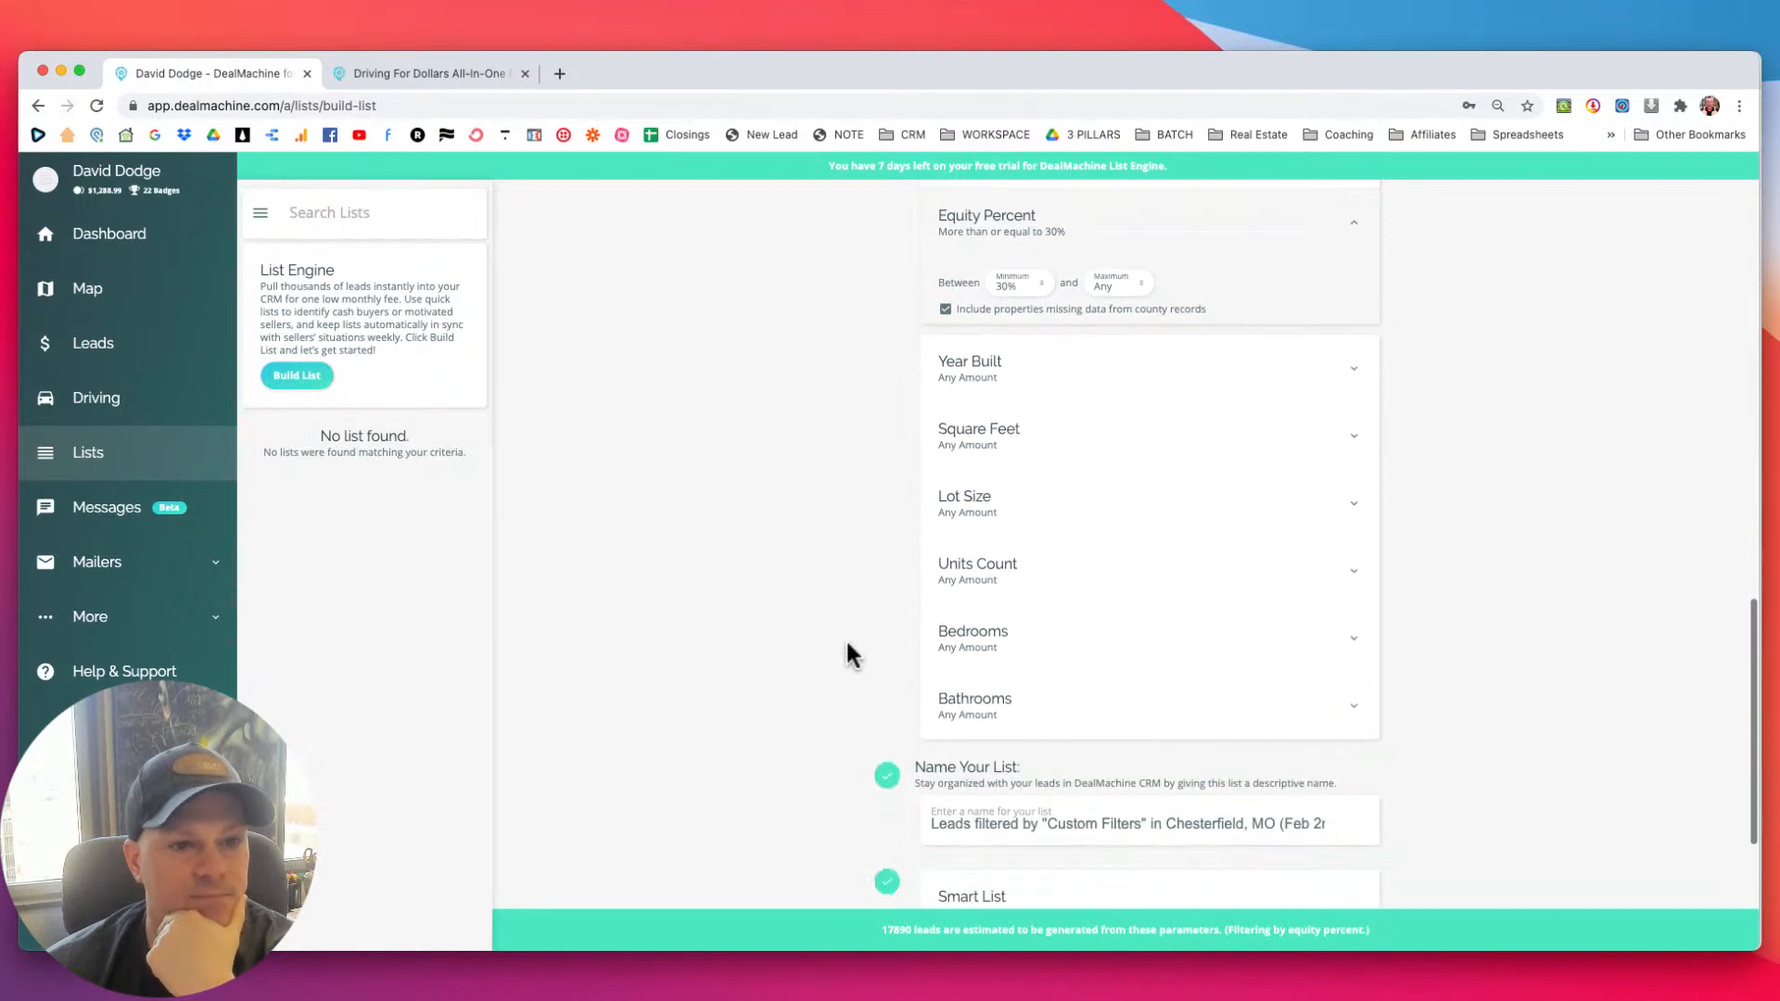
{"action": "left_click", "coordinate": [1025, 441]}
{"action": "left_click", "coordinate": [1027, 501]}
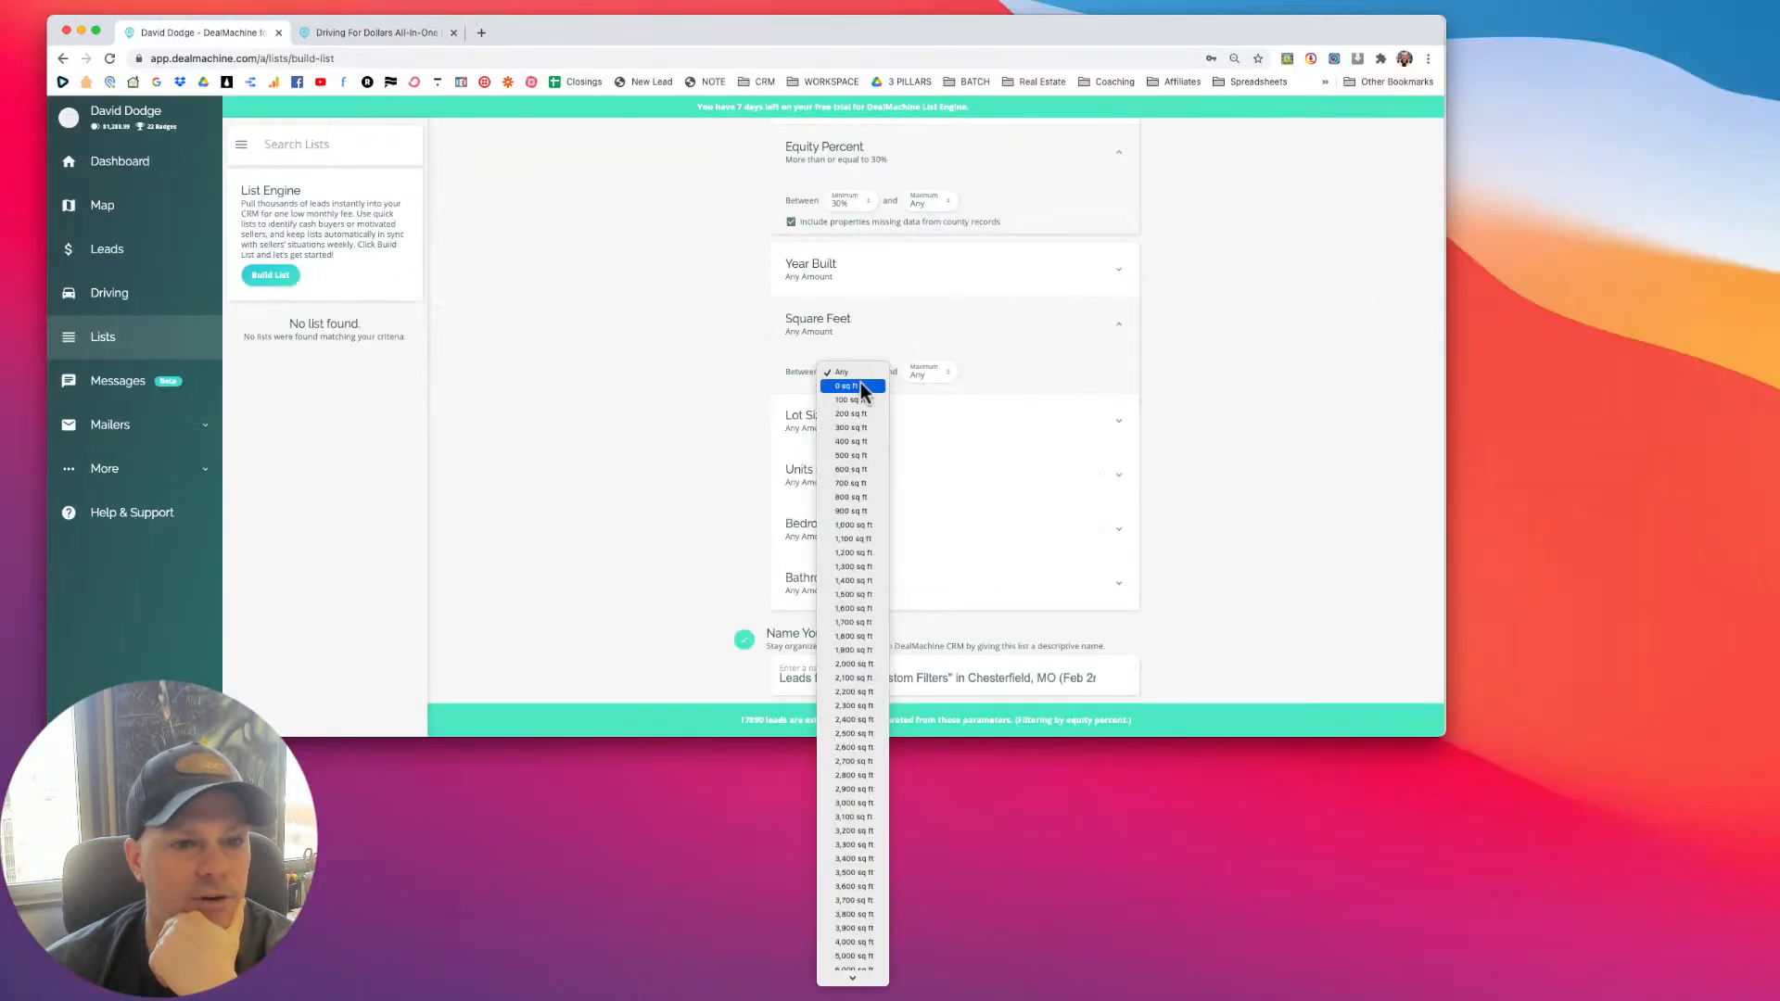
{"action": "left_click", "coordinate": [867, 483]}
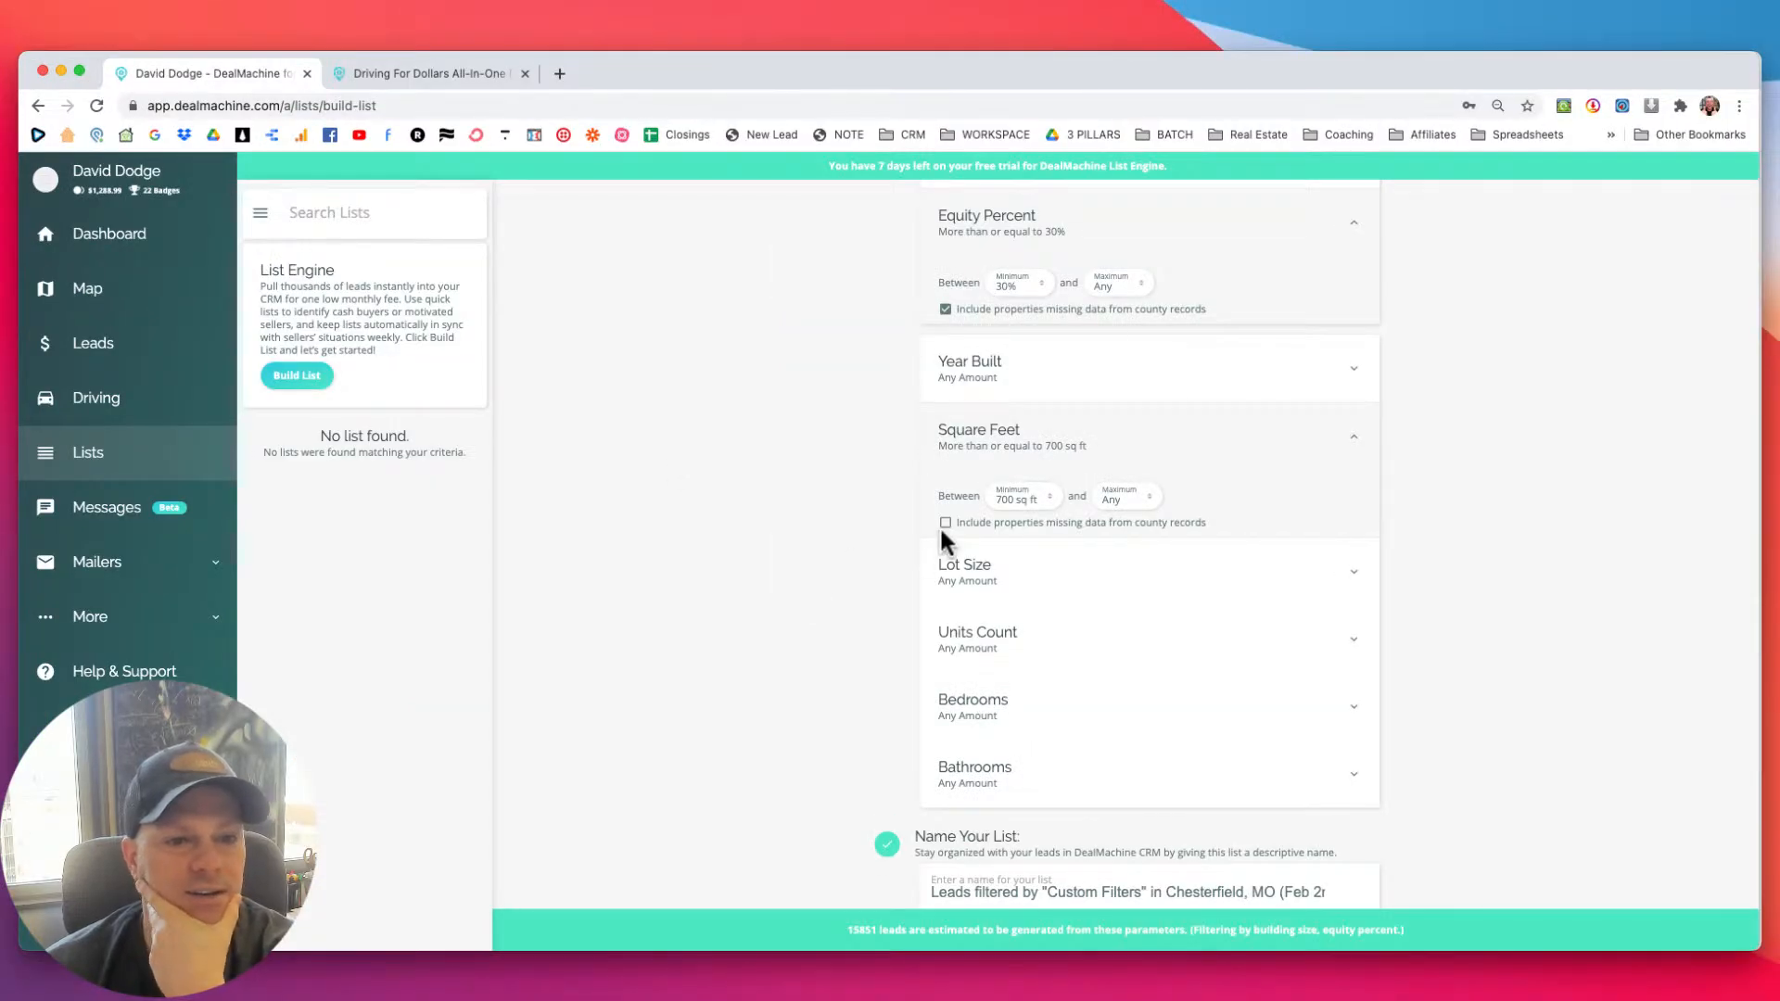
{"action": "left_click", "coordinate": [946, 523]}
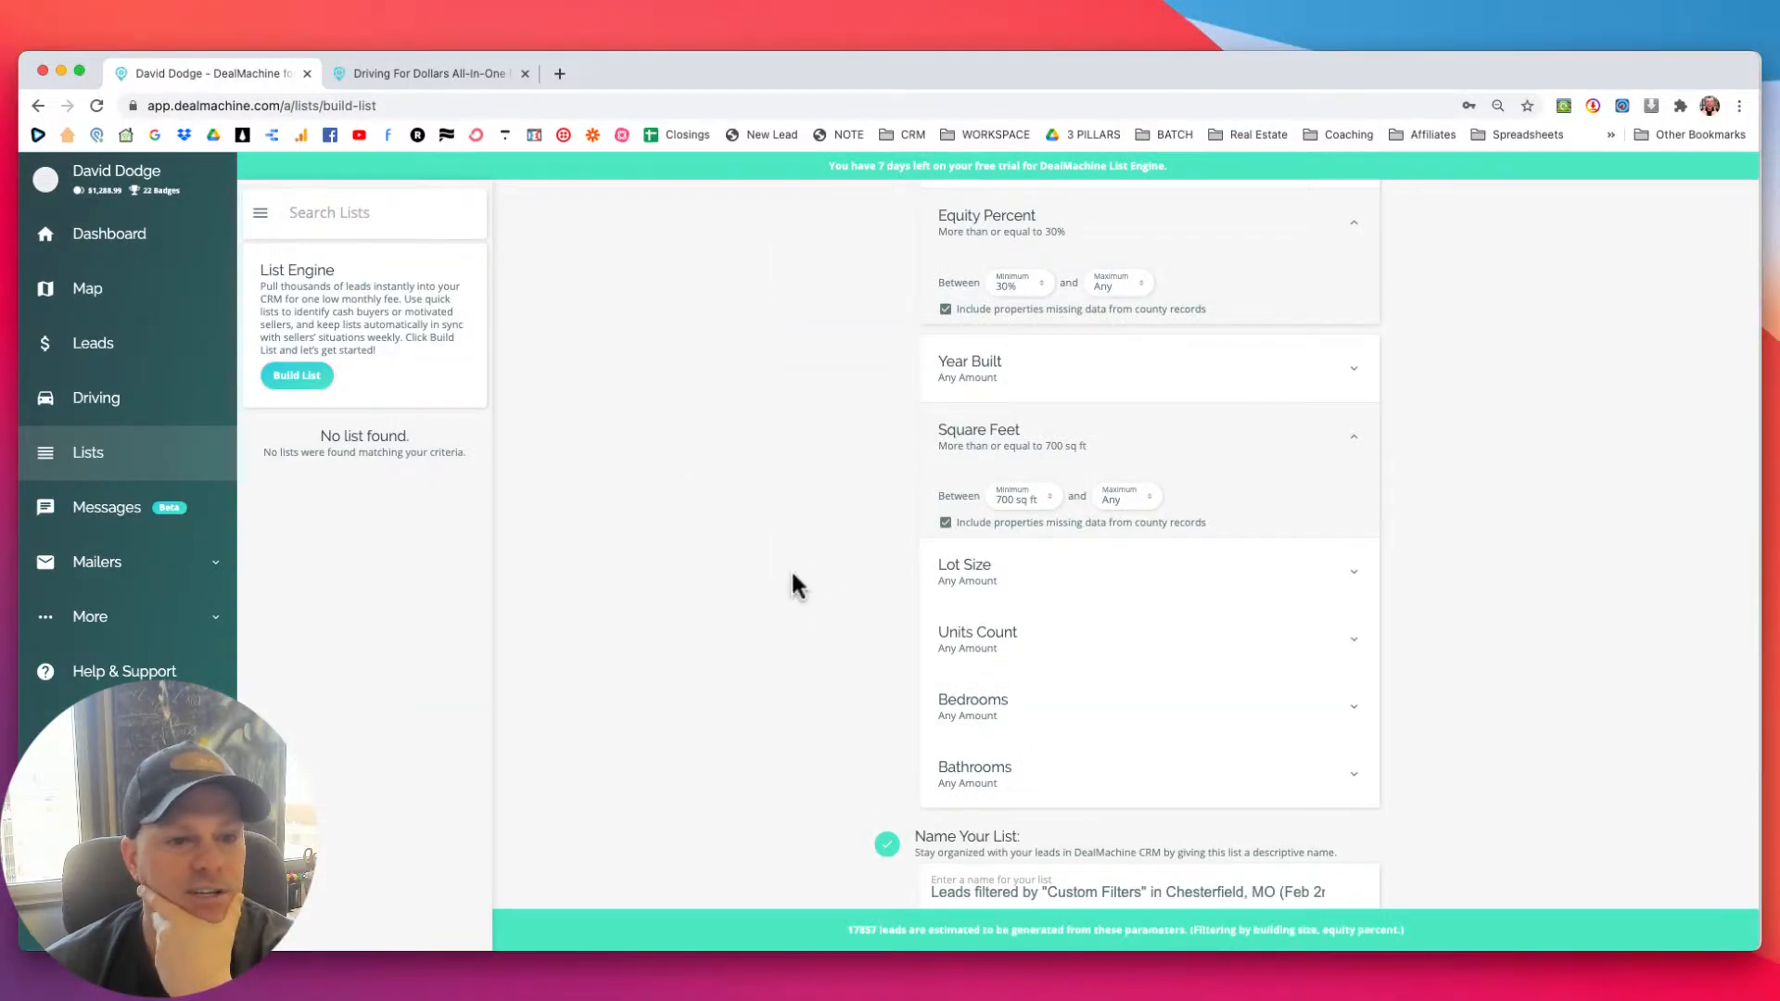
Review the whole list setup, from the Chesterfield market and custom filters to the list name and Smart List option.
{"action": "scroll", "coordinate": [793, 577], "scroll_direction": "down", "scroll_amount": 3}
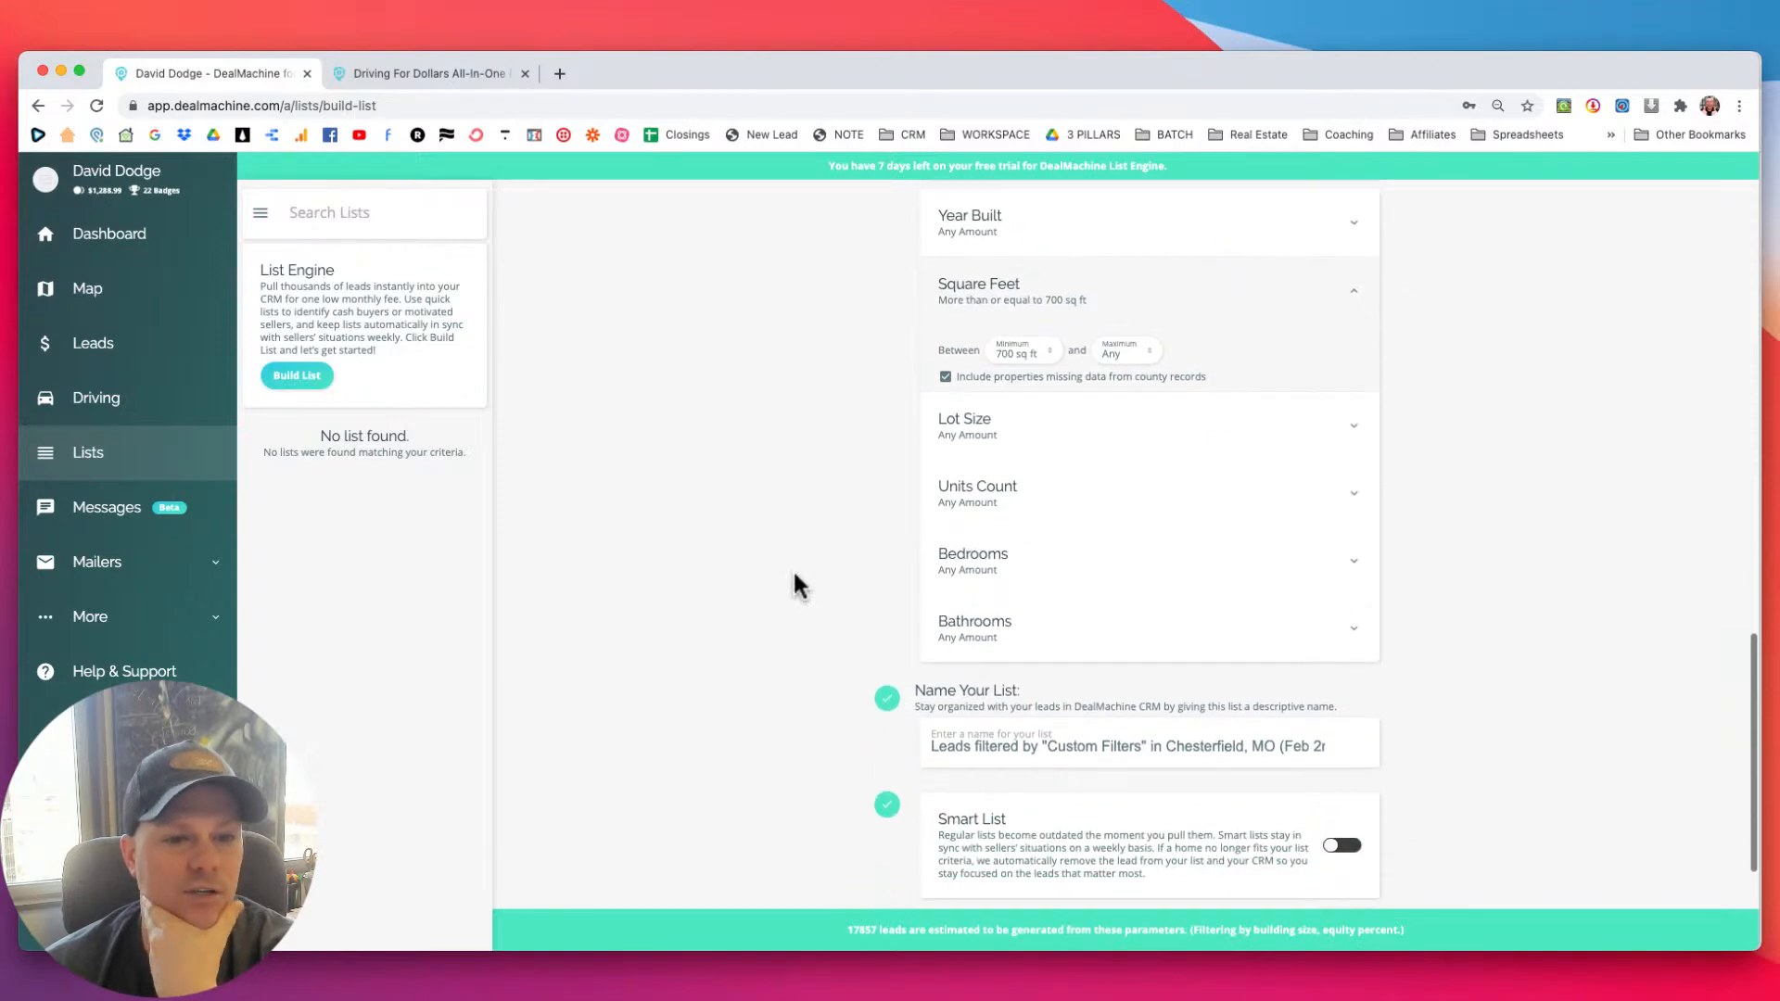
{"action": "scroll", "coordinate": [794, 576], "scroll_direction": "up", "scroll_amount": 5}
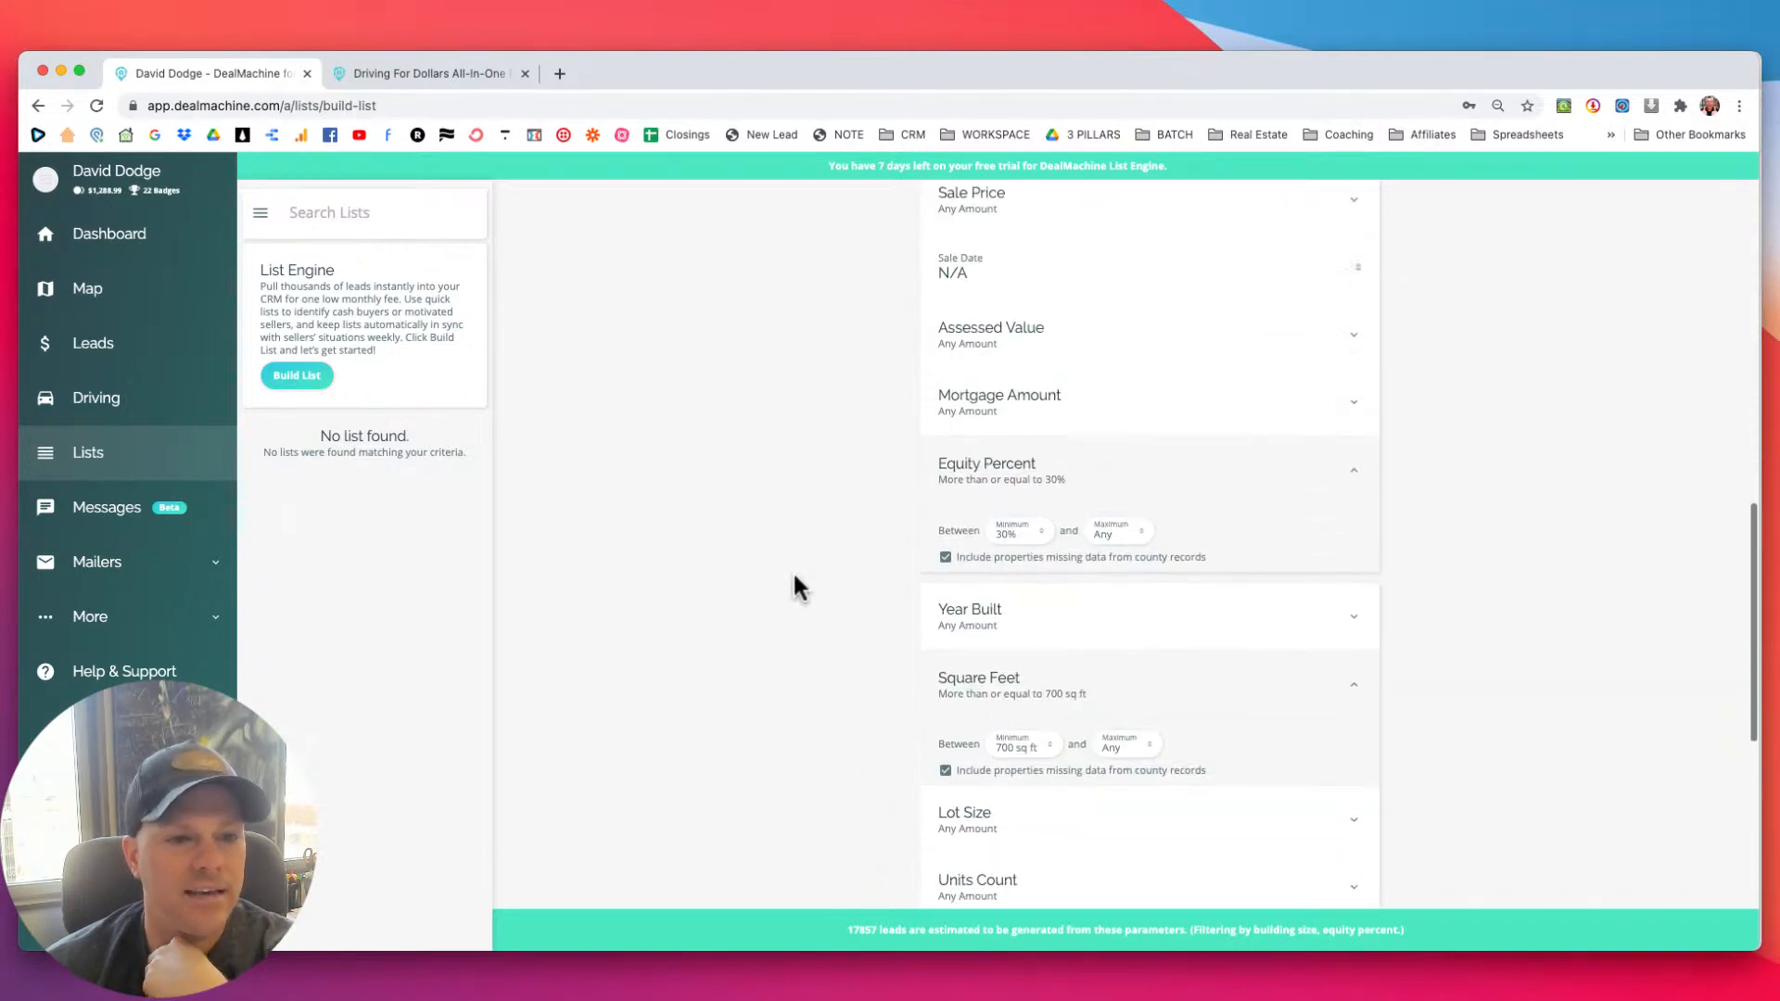
{"action": "scroll", "coordinate": [795, 576], "scroll_direction": "down", "scroll_amount": 2}
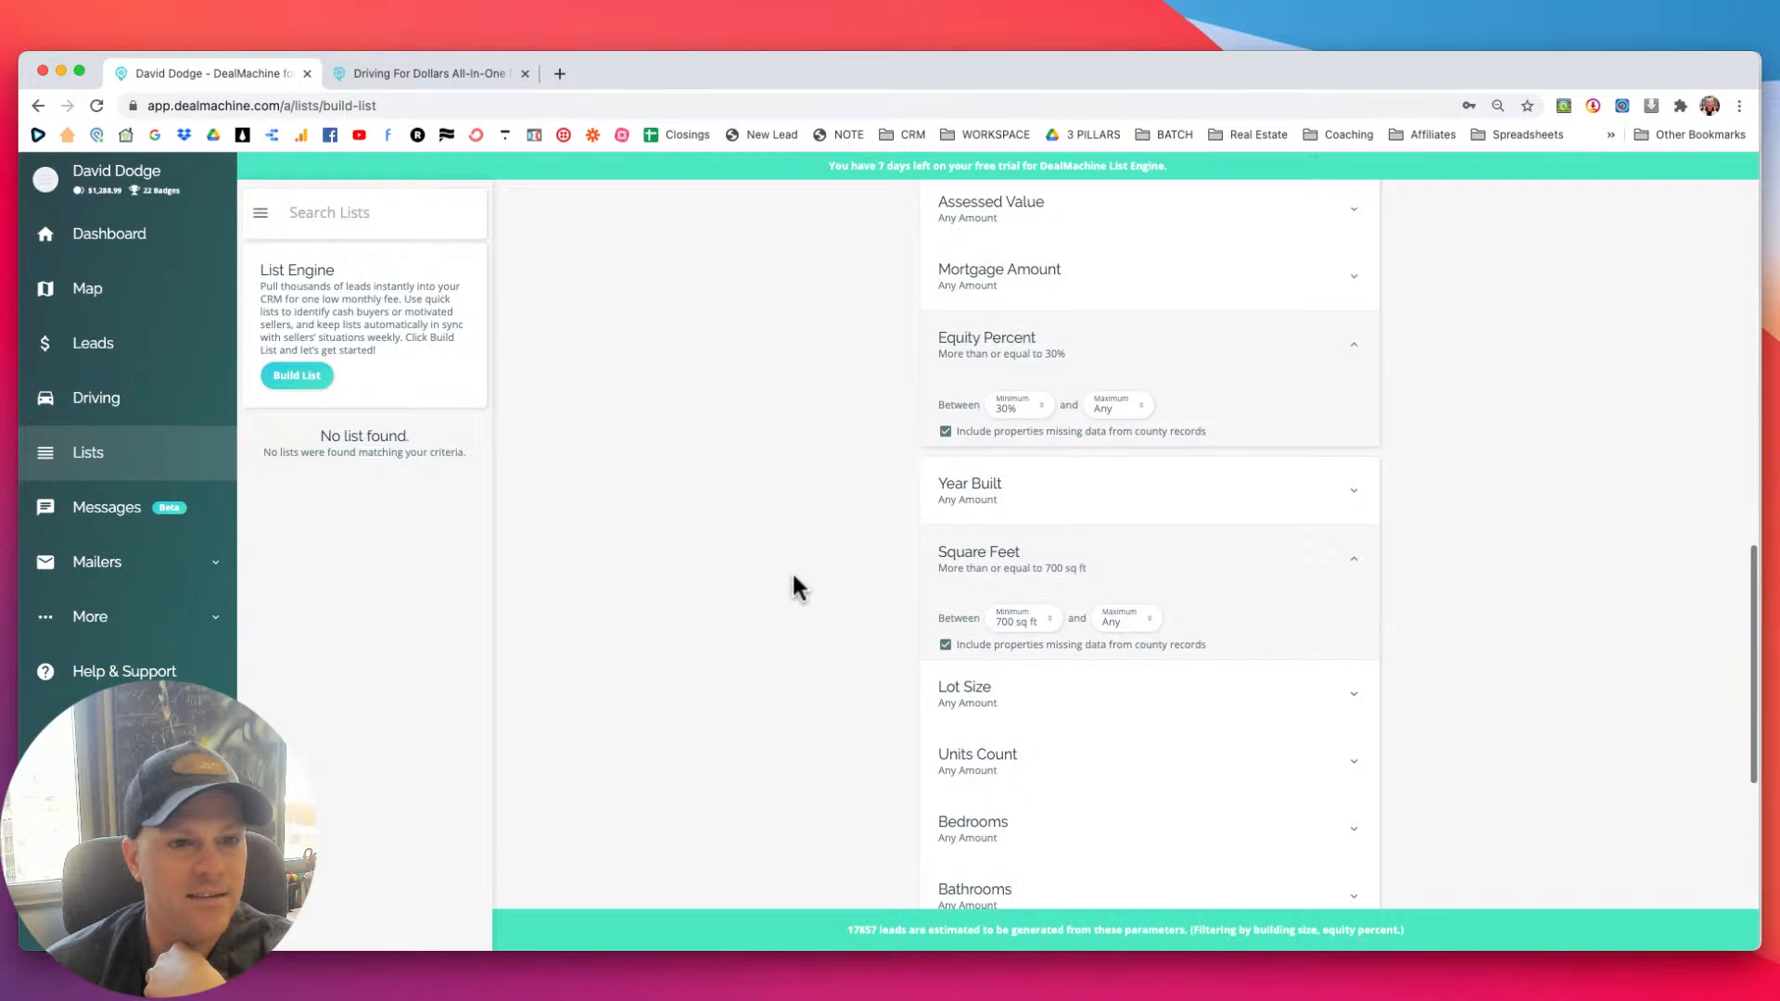
{"action": "scroll", "coordinate": [973, 458], "scroll_direction": "up", "scroll_amount": 1}
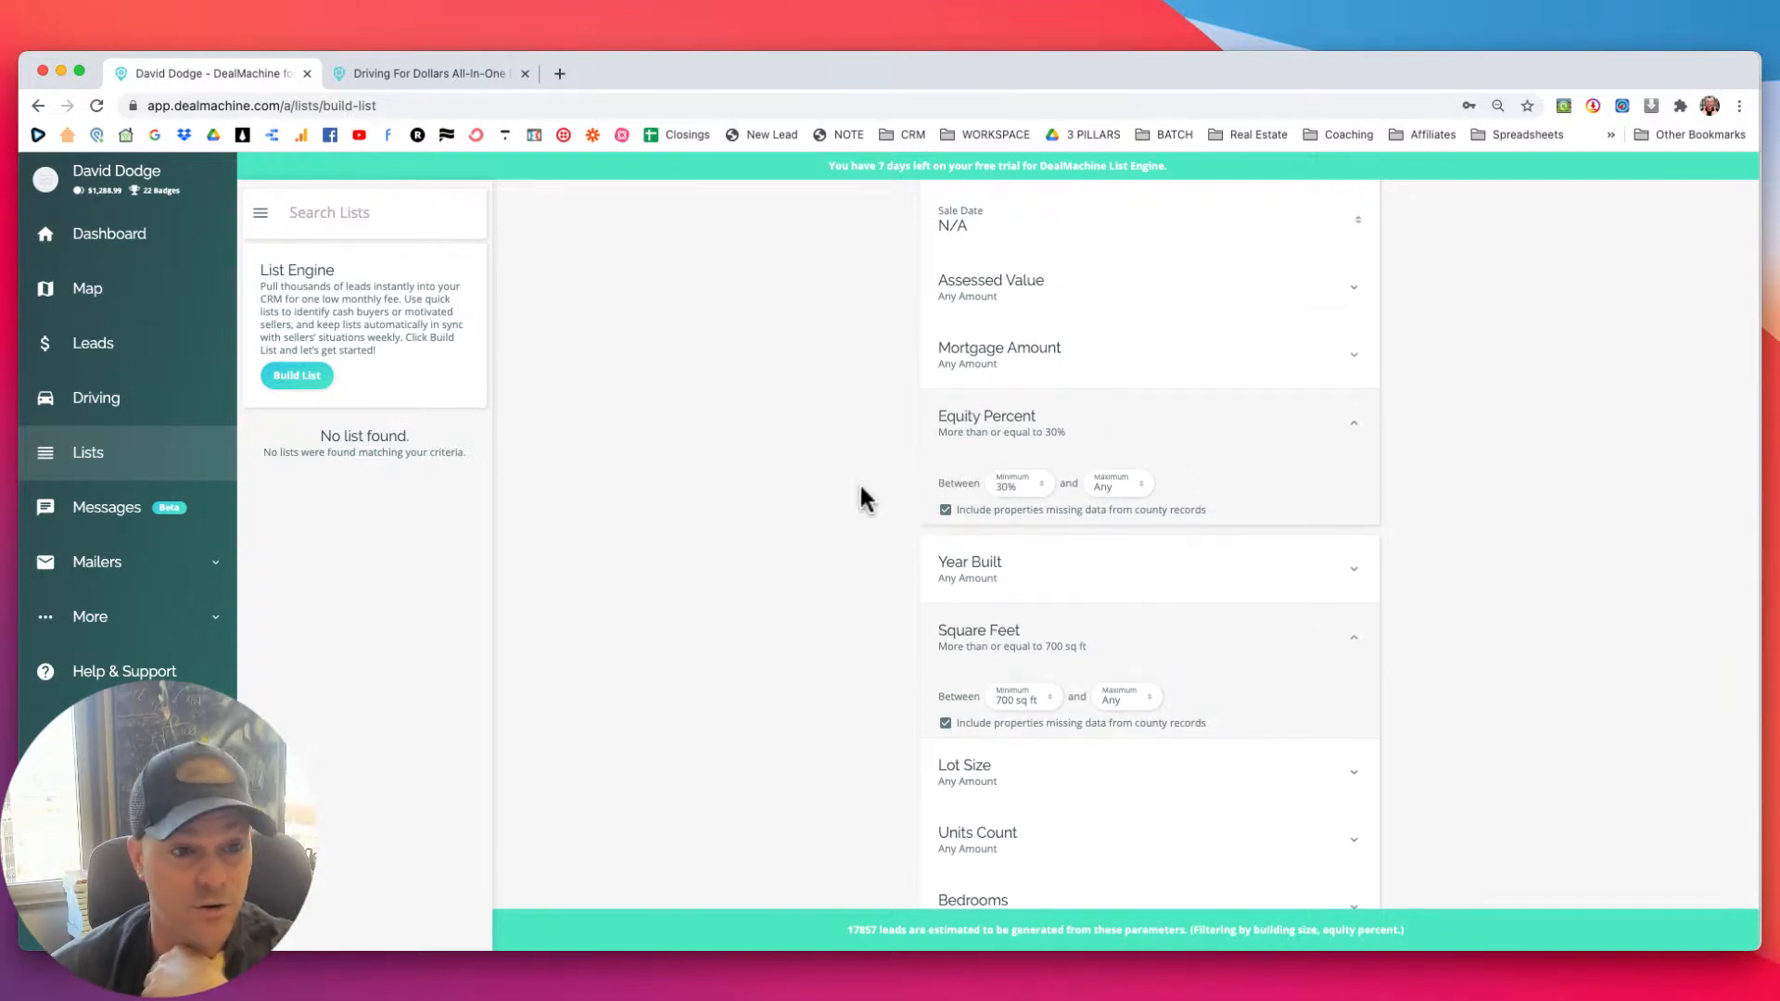
{"action": "scroll", "coordinate": [867, 501], "scroll_direction": "up", "scroll_amount": 4}
{"action": "scroll", "coordinate": [866, 502], "scroll_direction": "up", "scroll_amount": 5}
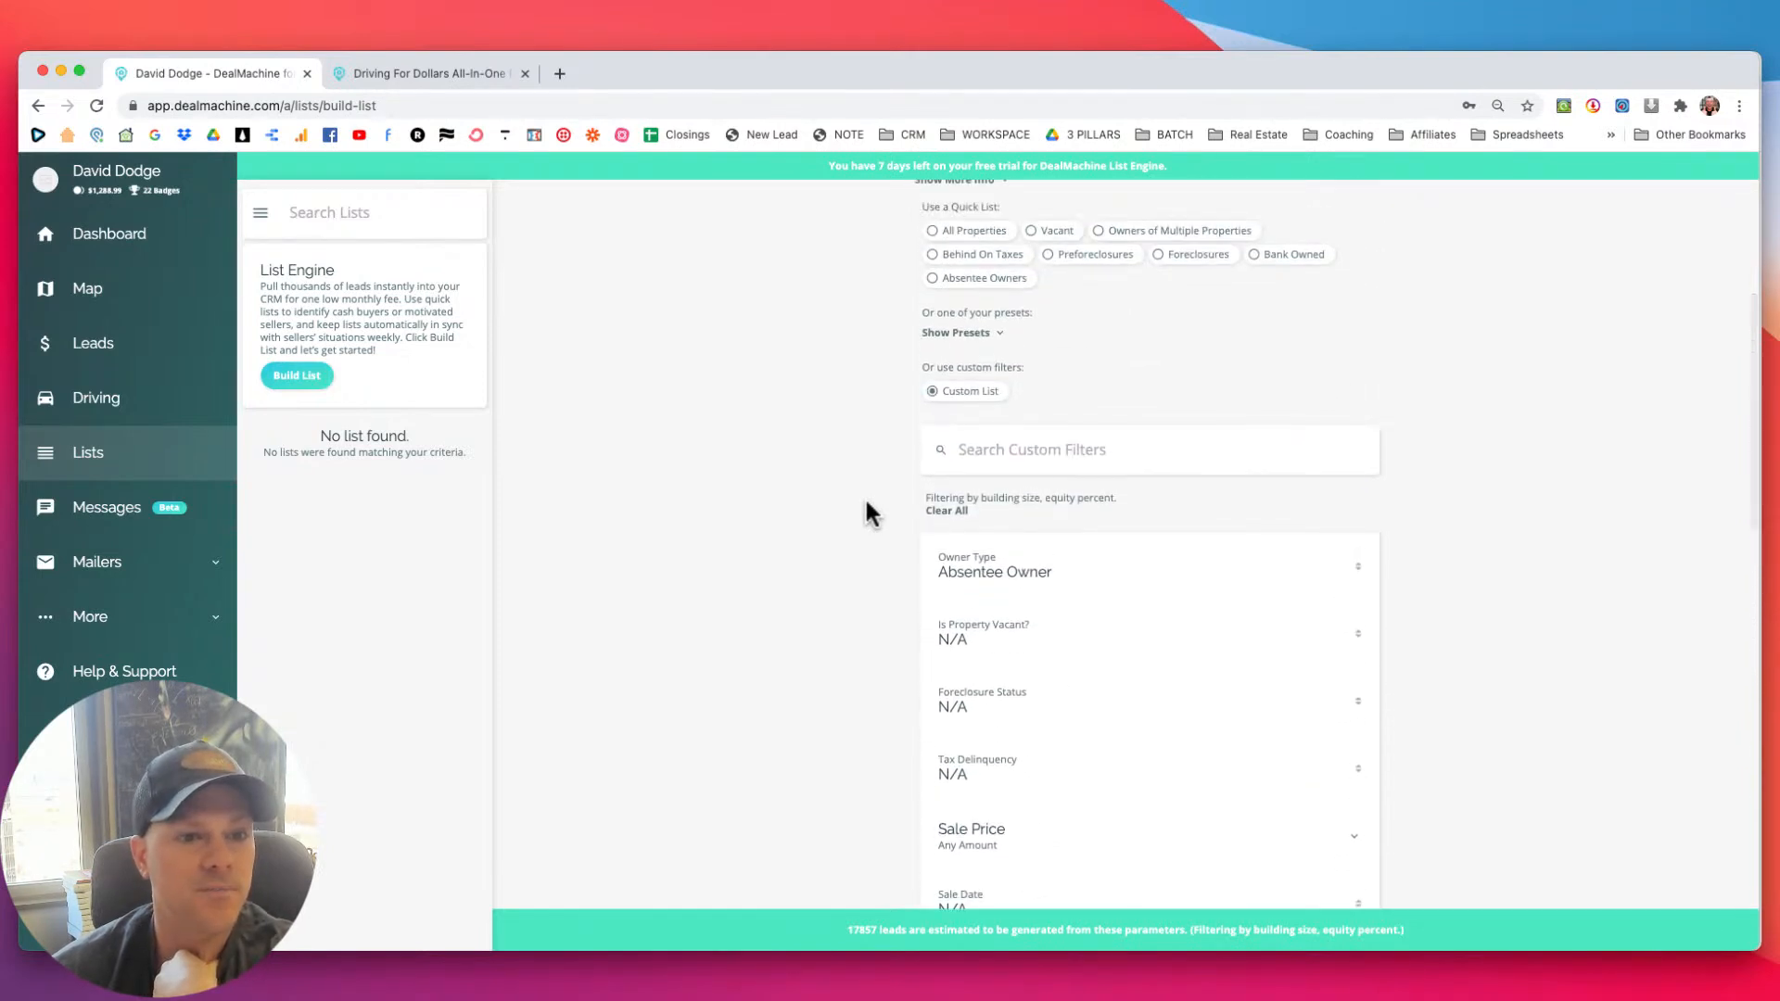
{"action": "scroll", "coordinate": [867, 502], "scroll_direction": "up", "scroll_amount": 1}
{"action": "scroll", "coordinate": [864, 497], "scroll_direction": "up", "scroll_amount": 1}
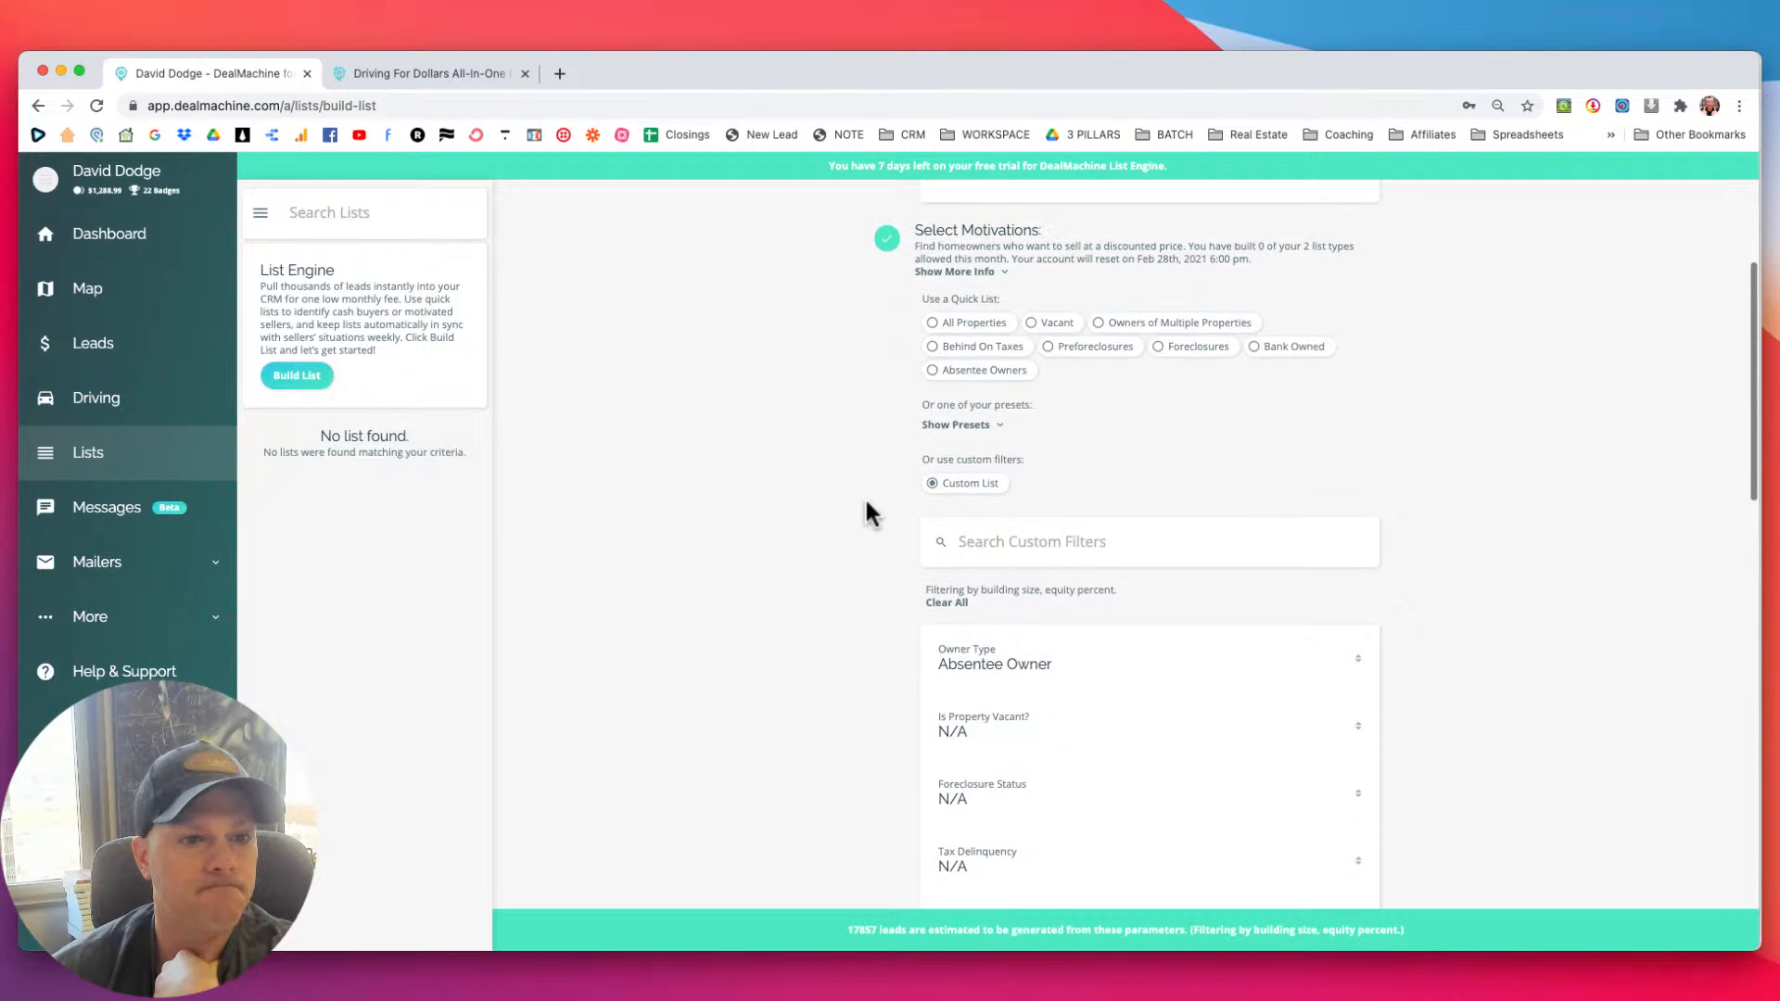
{"action": "scroll", "coordinate": [864, 497], "scroll_direction": "up", "scroll_amount": 2}
{"action": "scroll", "coordinate": [866, 509], "scroll_direction": "up", "scroll_amount": 4}
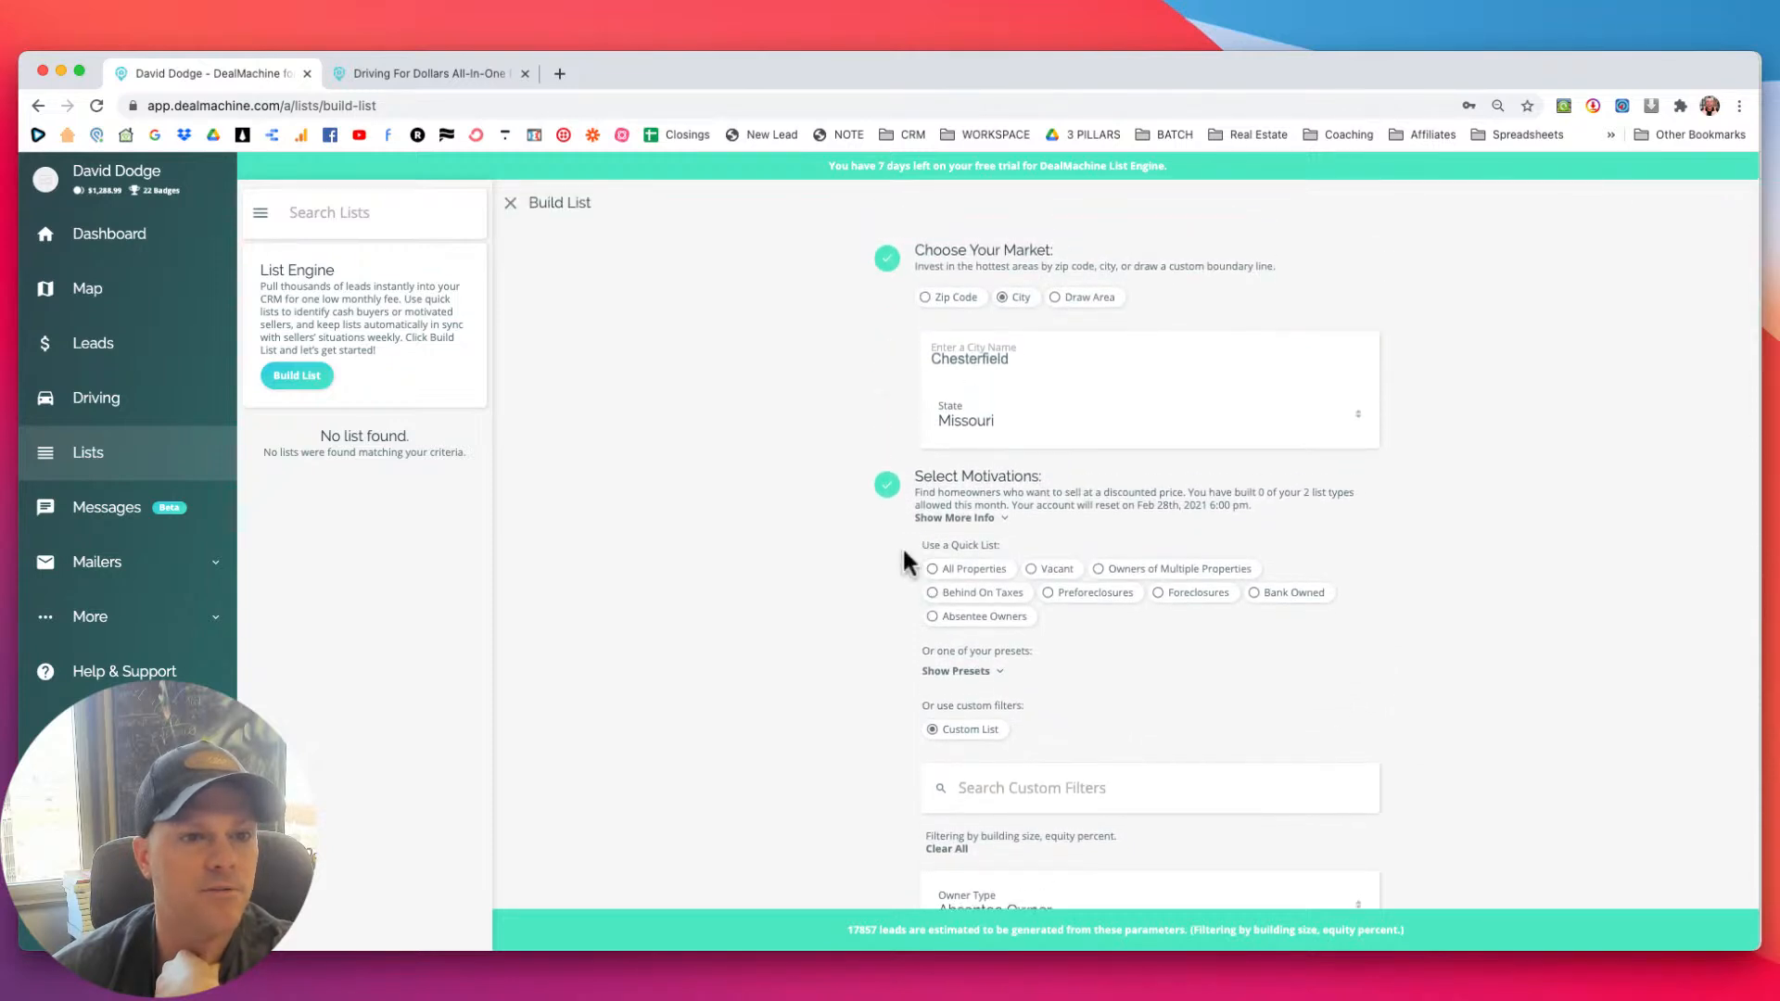
{"action": "scroll", "coordinate": [903, 549], "scroll_direction": "down", "scroll_amount": 15}
{"action": "scroll", "coordinate": [903, 552], "scroll_direction": "down", "scroll_amount": 20}
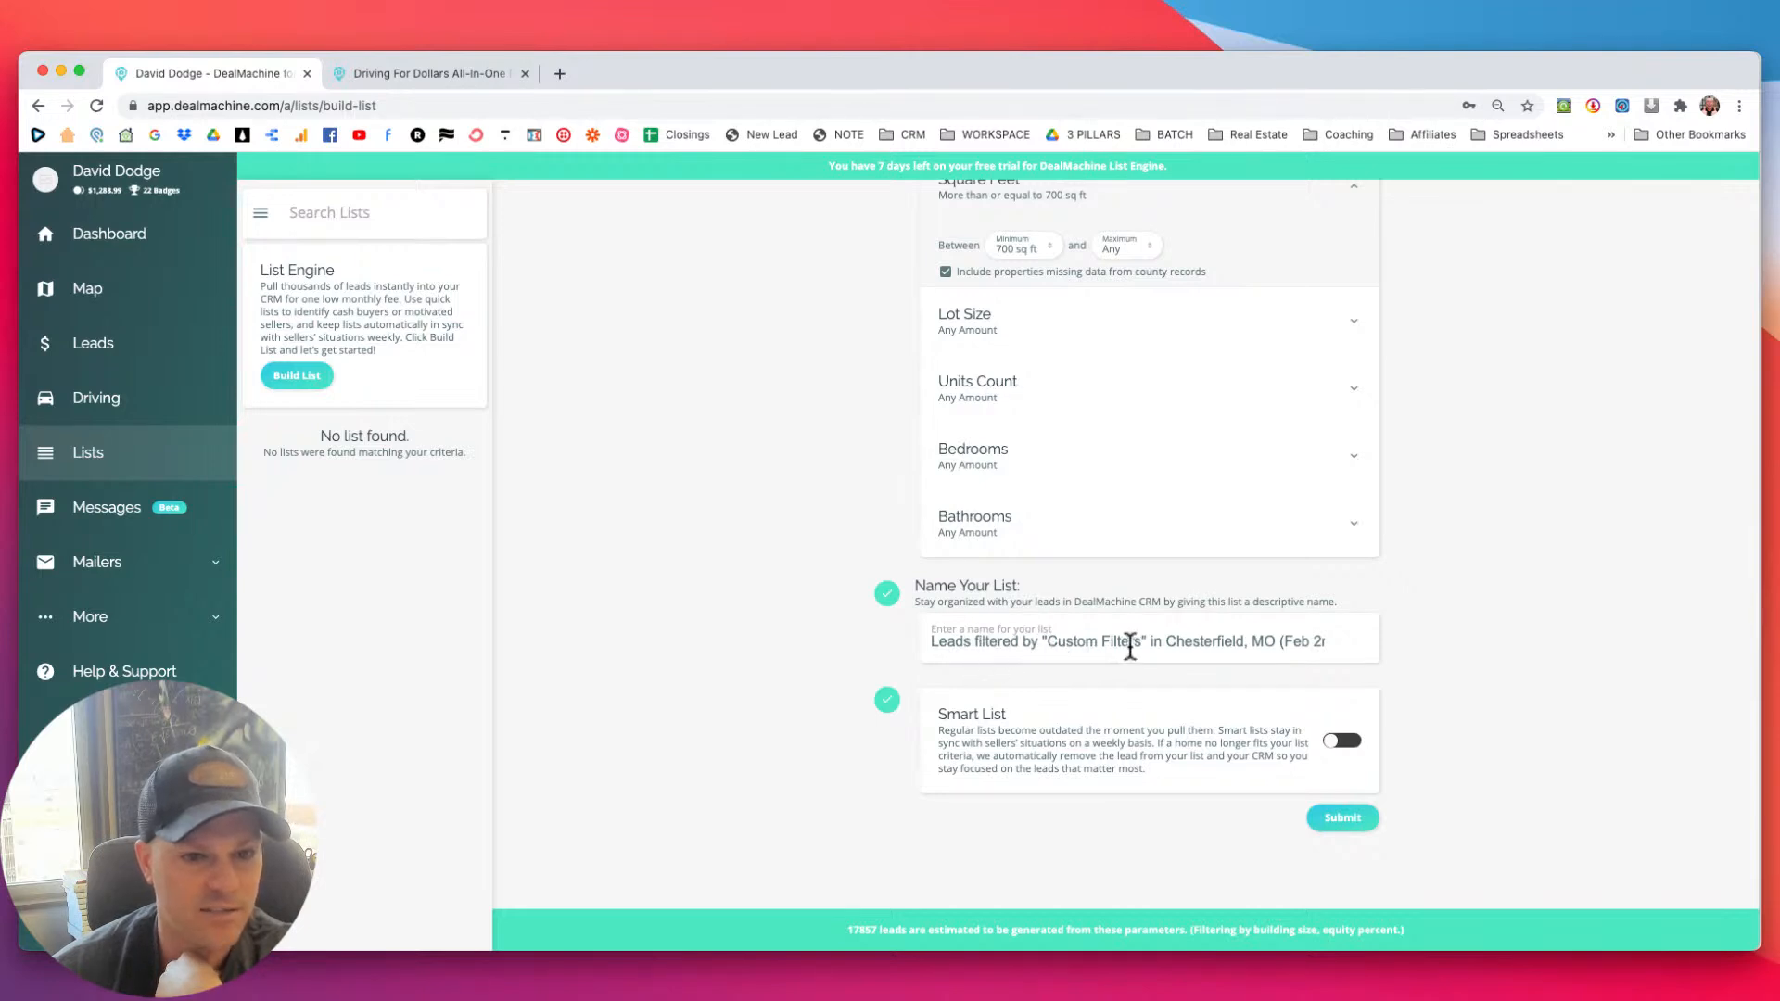
Read the full list name generated for the custom-filtered Chesterfield leads.
{"action": "left_click_drag", "start_coordinate": [1182, 641], "coordinate": [1387, 647]}
{"action": "left_click", "coordinate": [1084, 643]}
{"action": "scroll", "coordinate": [1108, 644], "scroll_direction": "up", "scroll_amount": 1}
{"action": "left_click_drag", "start_coordinate": [1108, 644], "coordinate": [854, 643]}
{"action": "left_click", "coordinate": [1045, 644]}
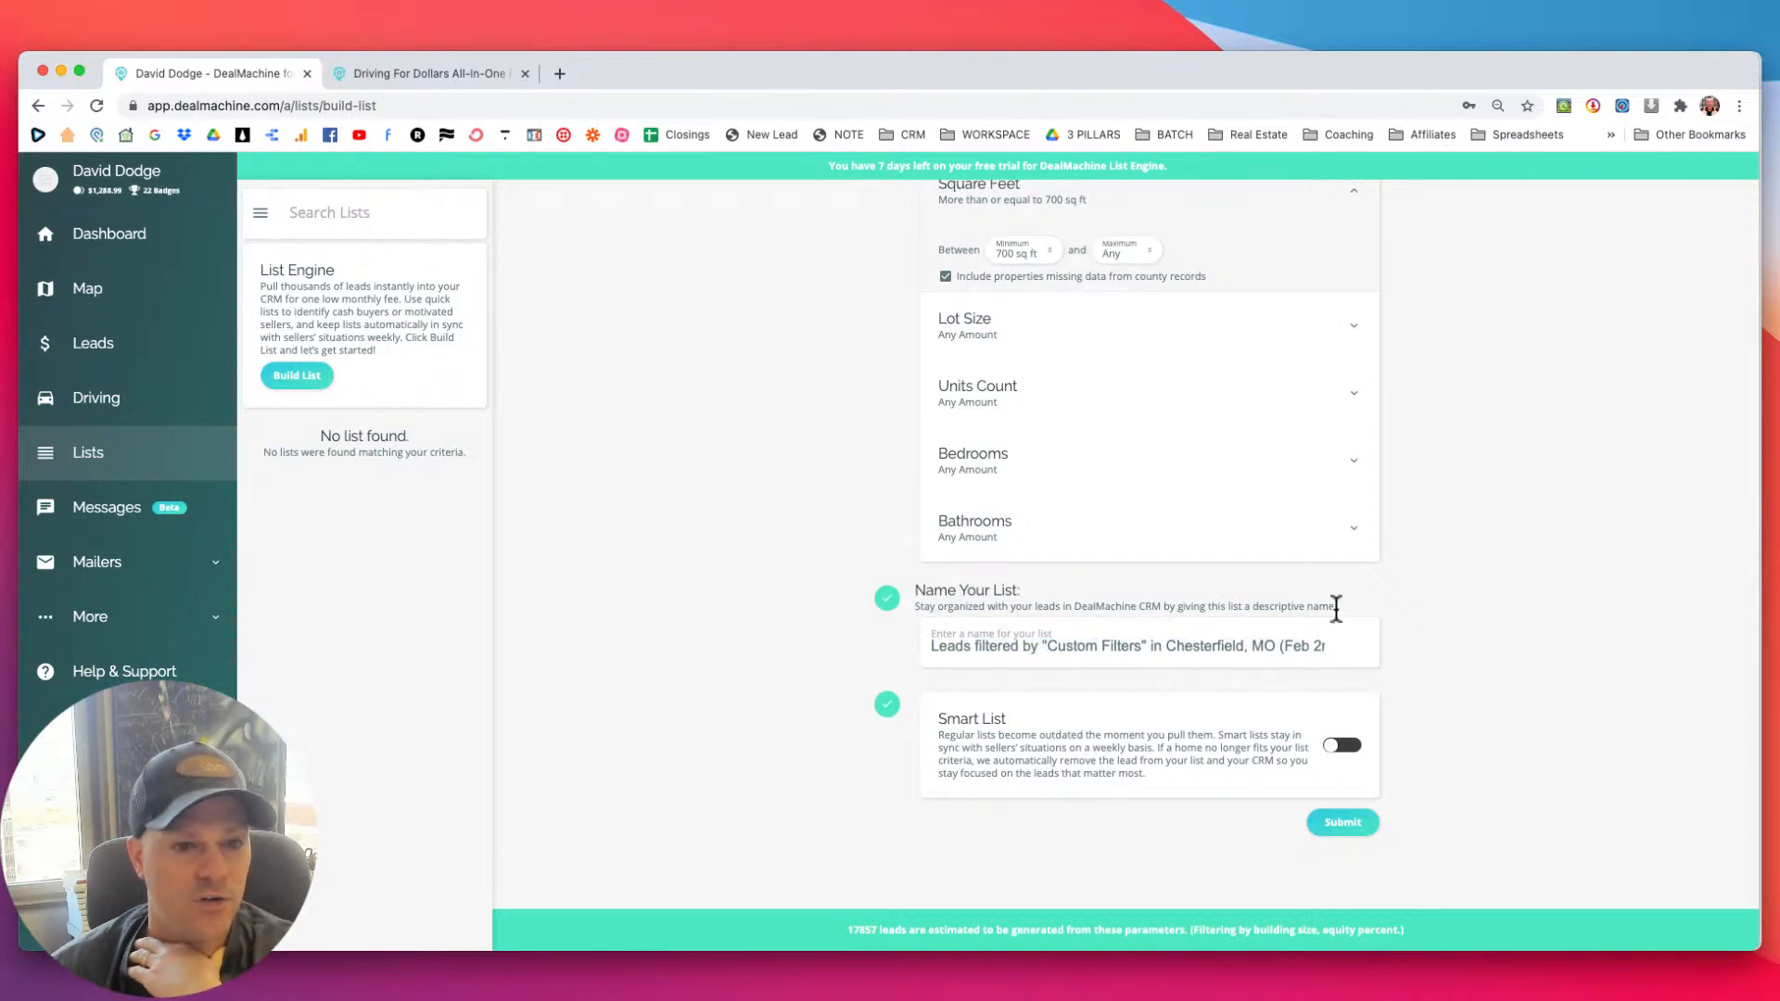
Change the market selection from city to a custom drawn area and locate the Manchester and Ballwin suburbs on its map.
{"action": "scroll", "coordinate": [890, 604], "scroll_direction": "up", "scroll_amount": 5}
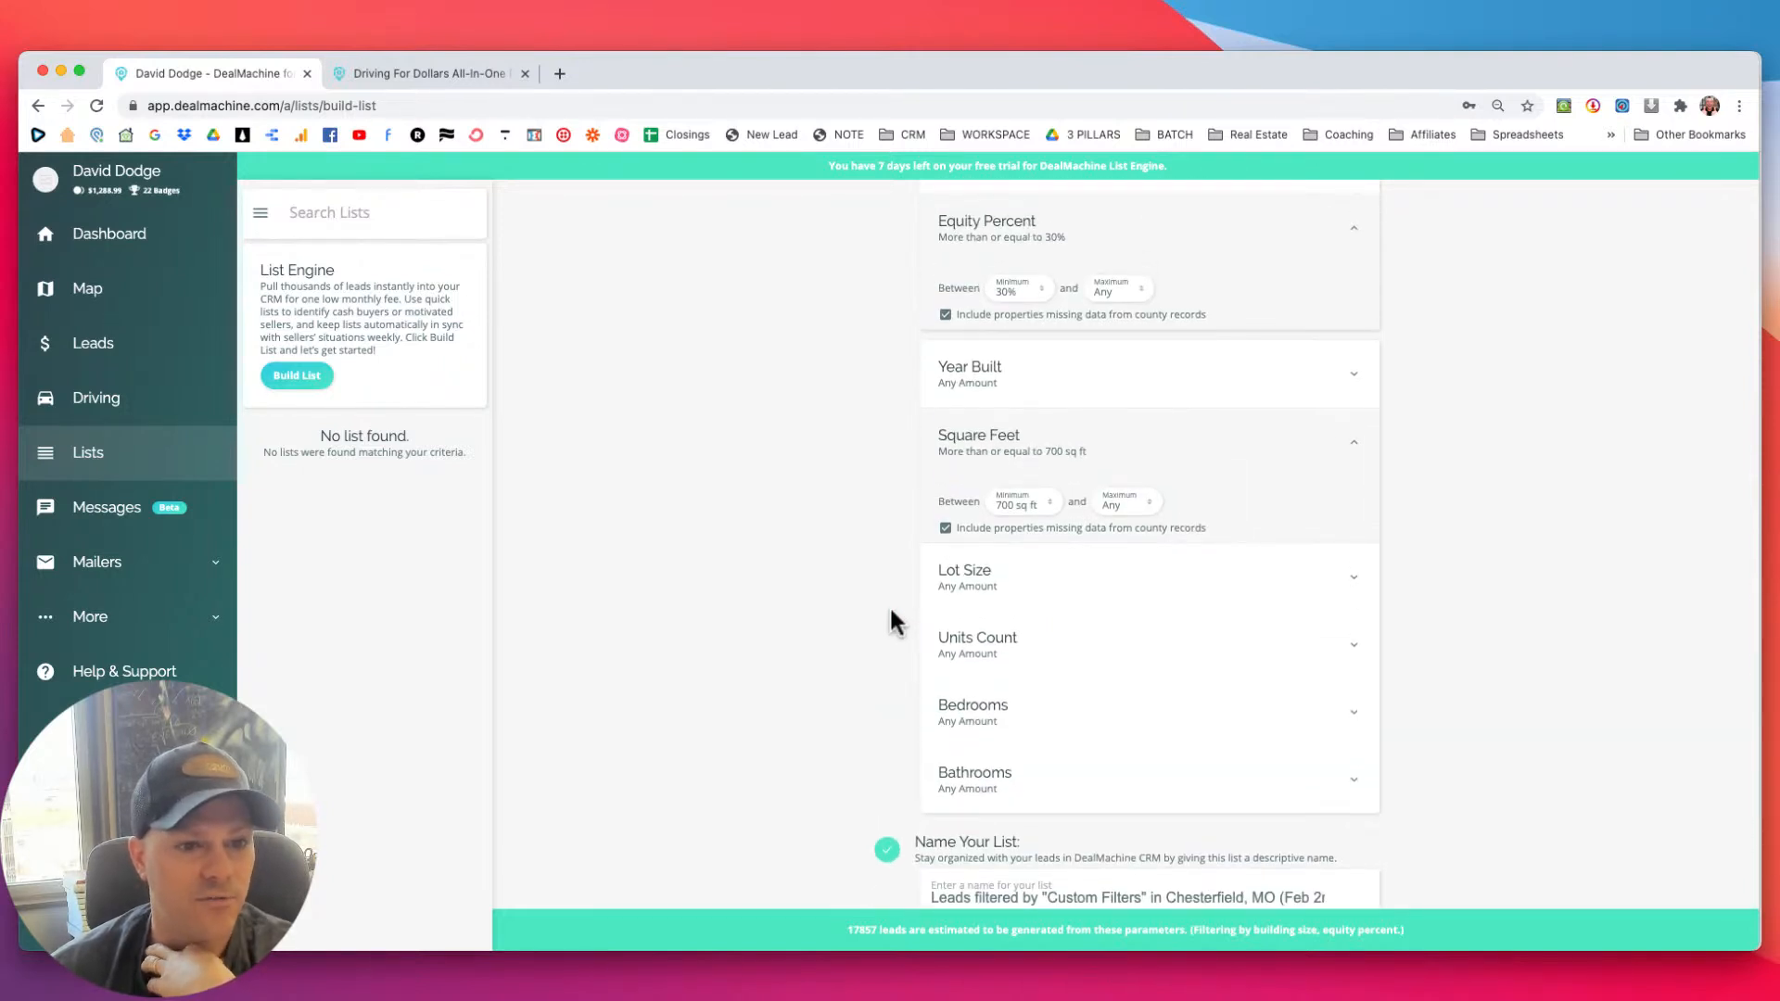
{"action": "scroll", "coordinate": [888, 604], "scroll_direction": "up", "scroll_amount": 2}
{"action": "scroll", "coordinate": [888, 604], "scroll_direction": "up", "scroll_amount": 2}
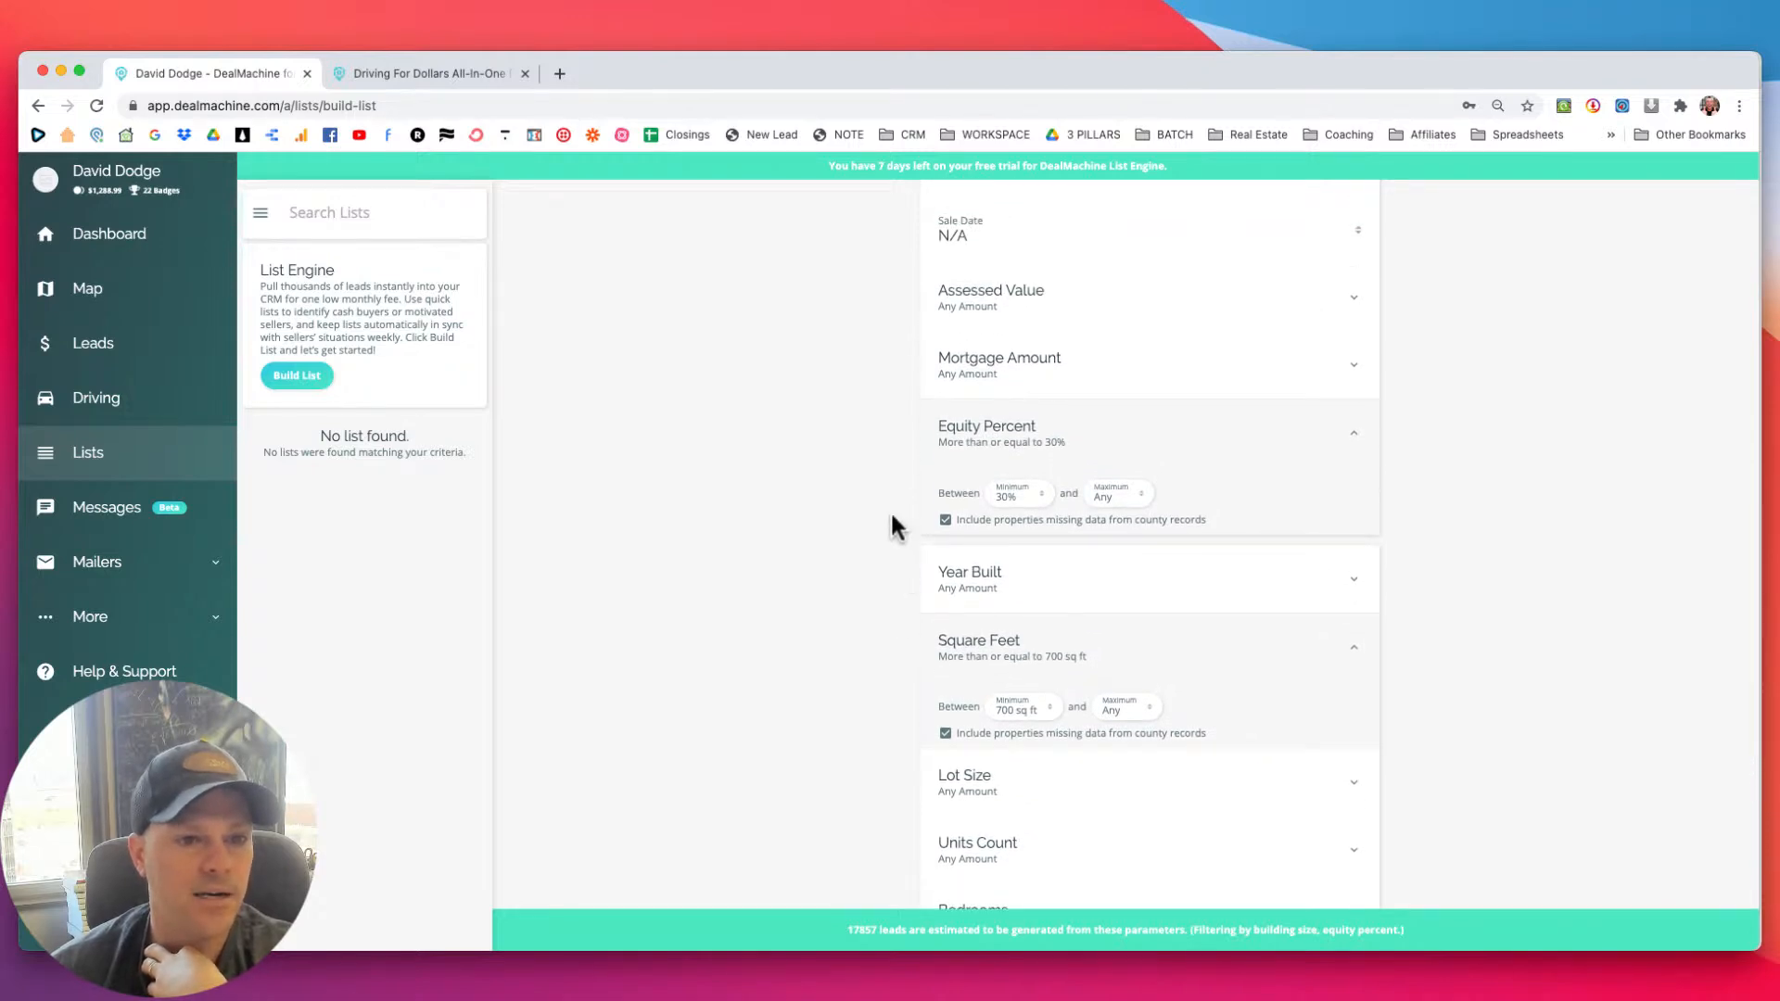
{"action": "scroll", "coordinate": [895, 527], "scroll_direction": "up", "scroll_amount": 2}
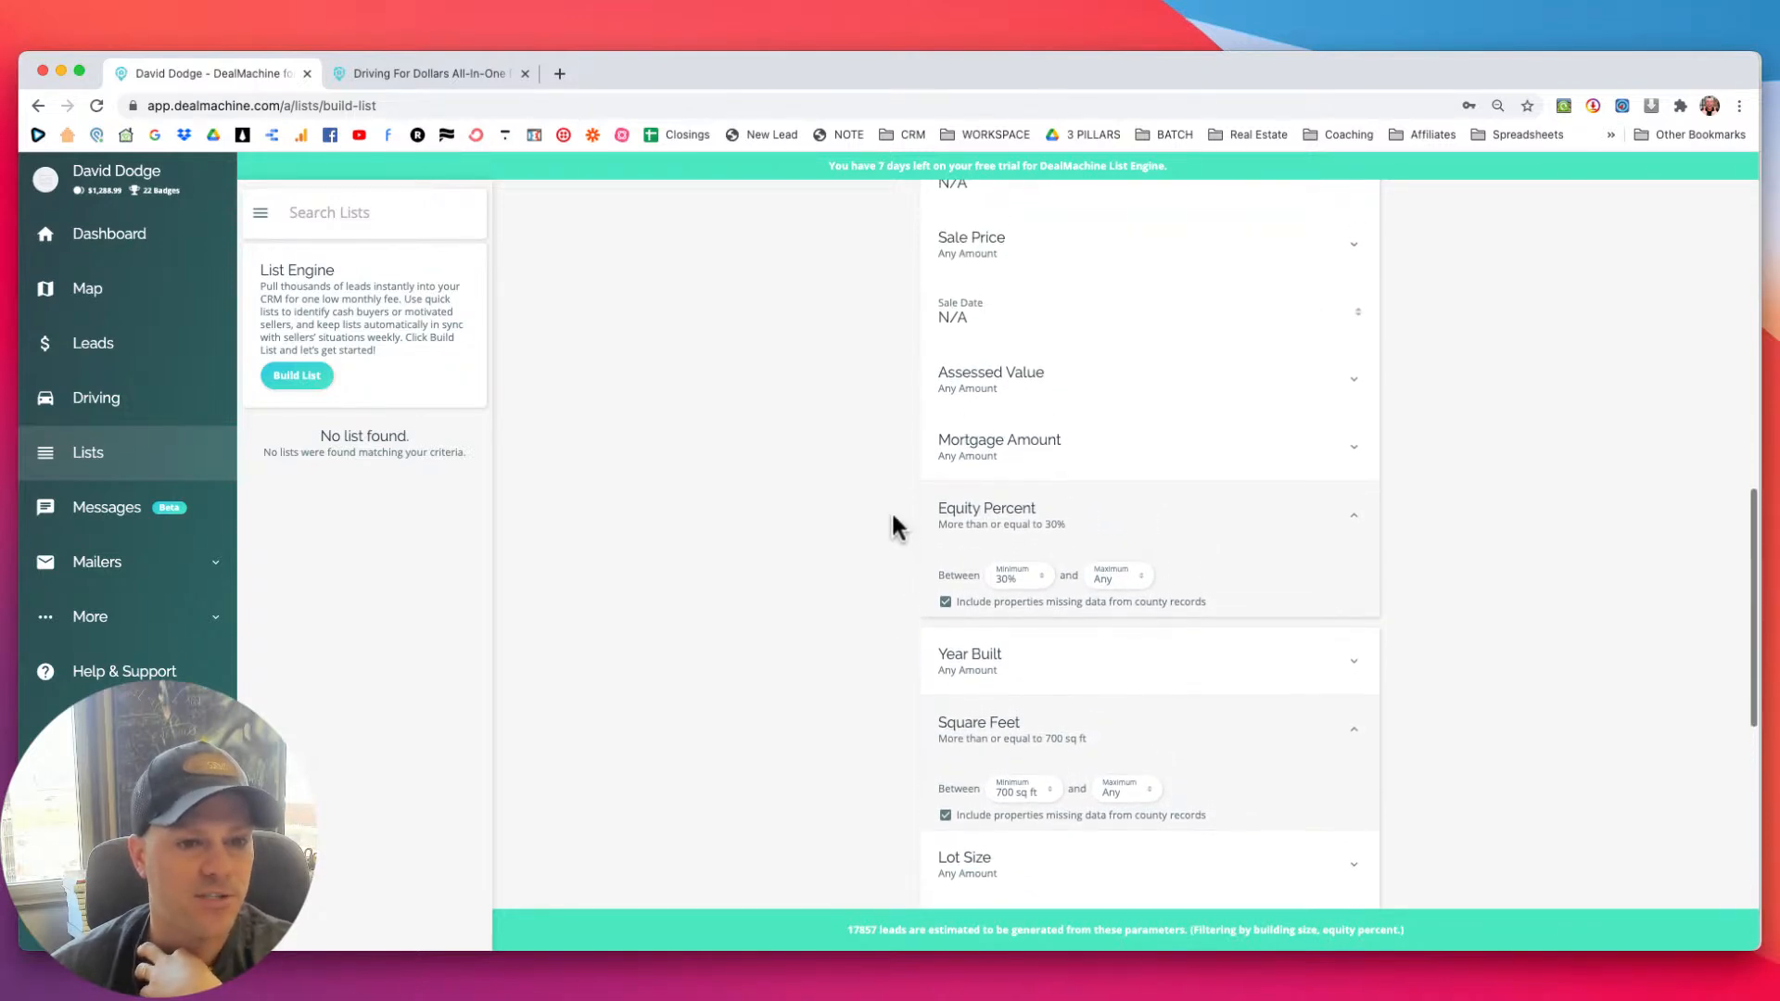
{"action": "scroll", "coordinate": [895, 526], "scroll_direction": "up", "scroll_amount": 12}
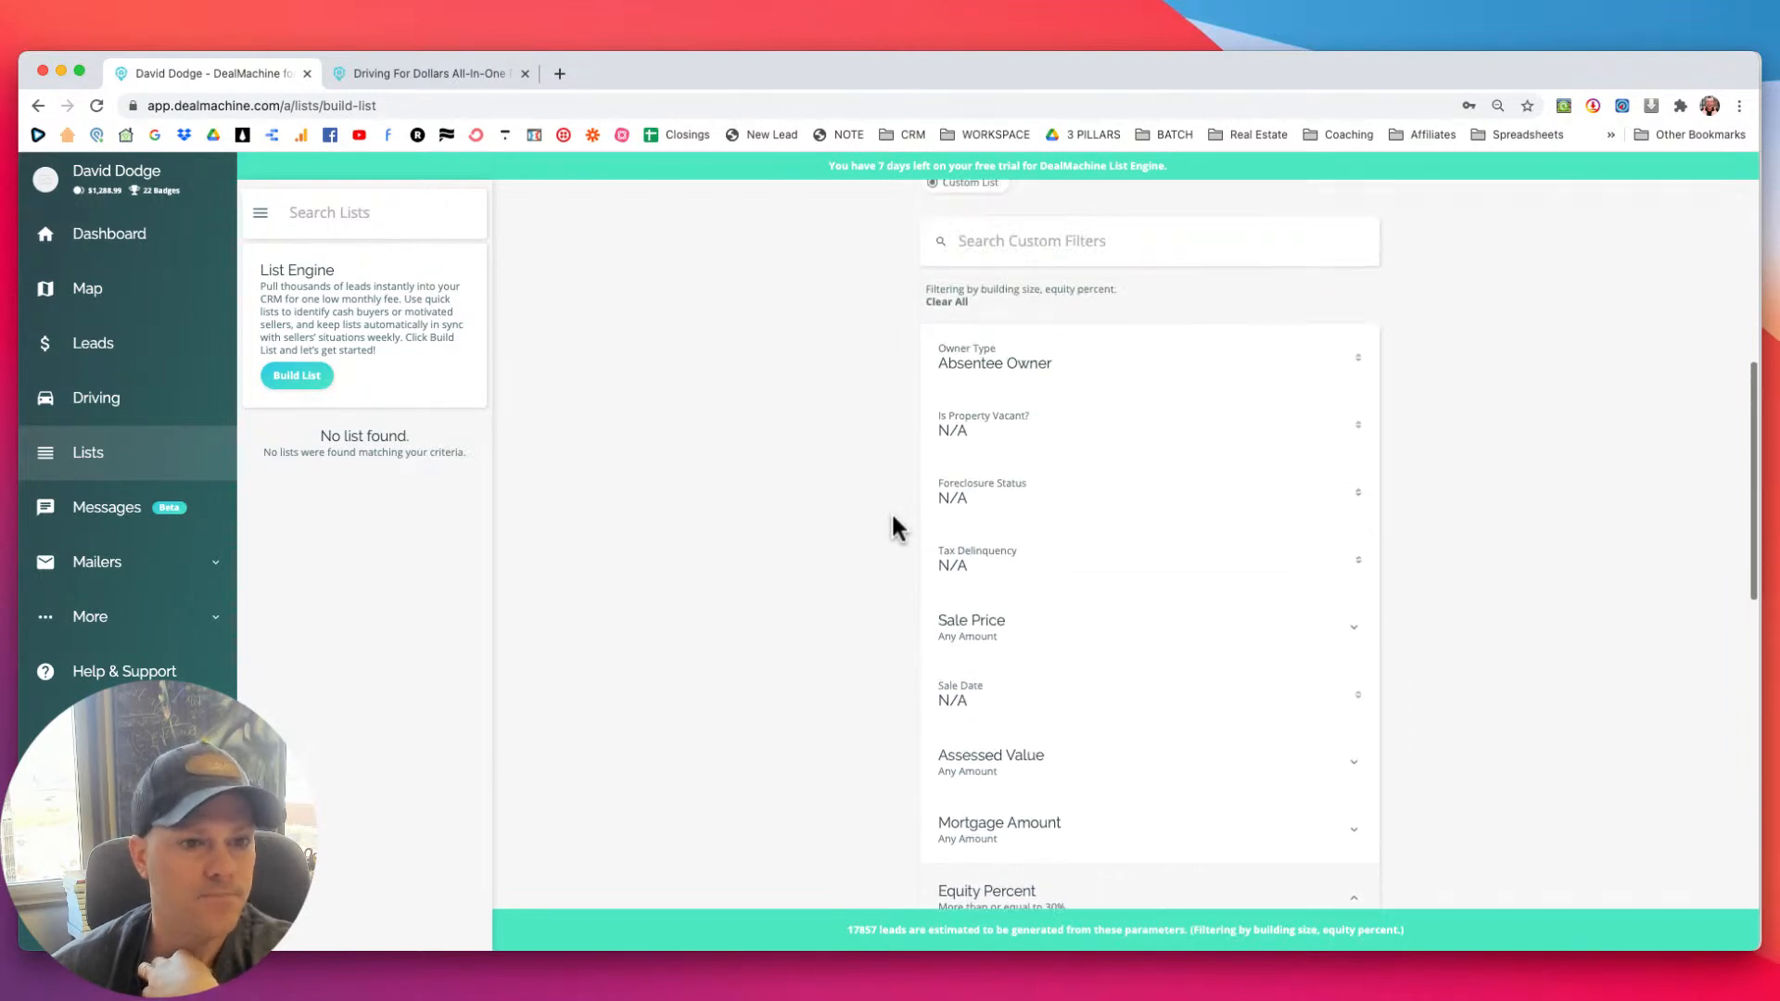
{"action": "scroll", "coordinate": [892, 510], "scroll_direction": "up", "scroll_amount": 6}
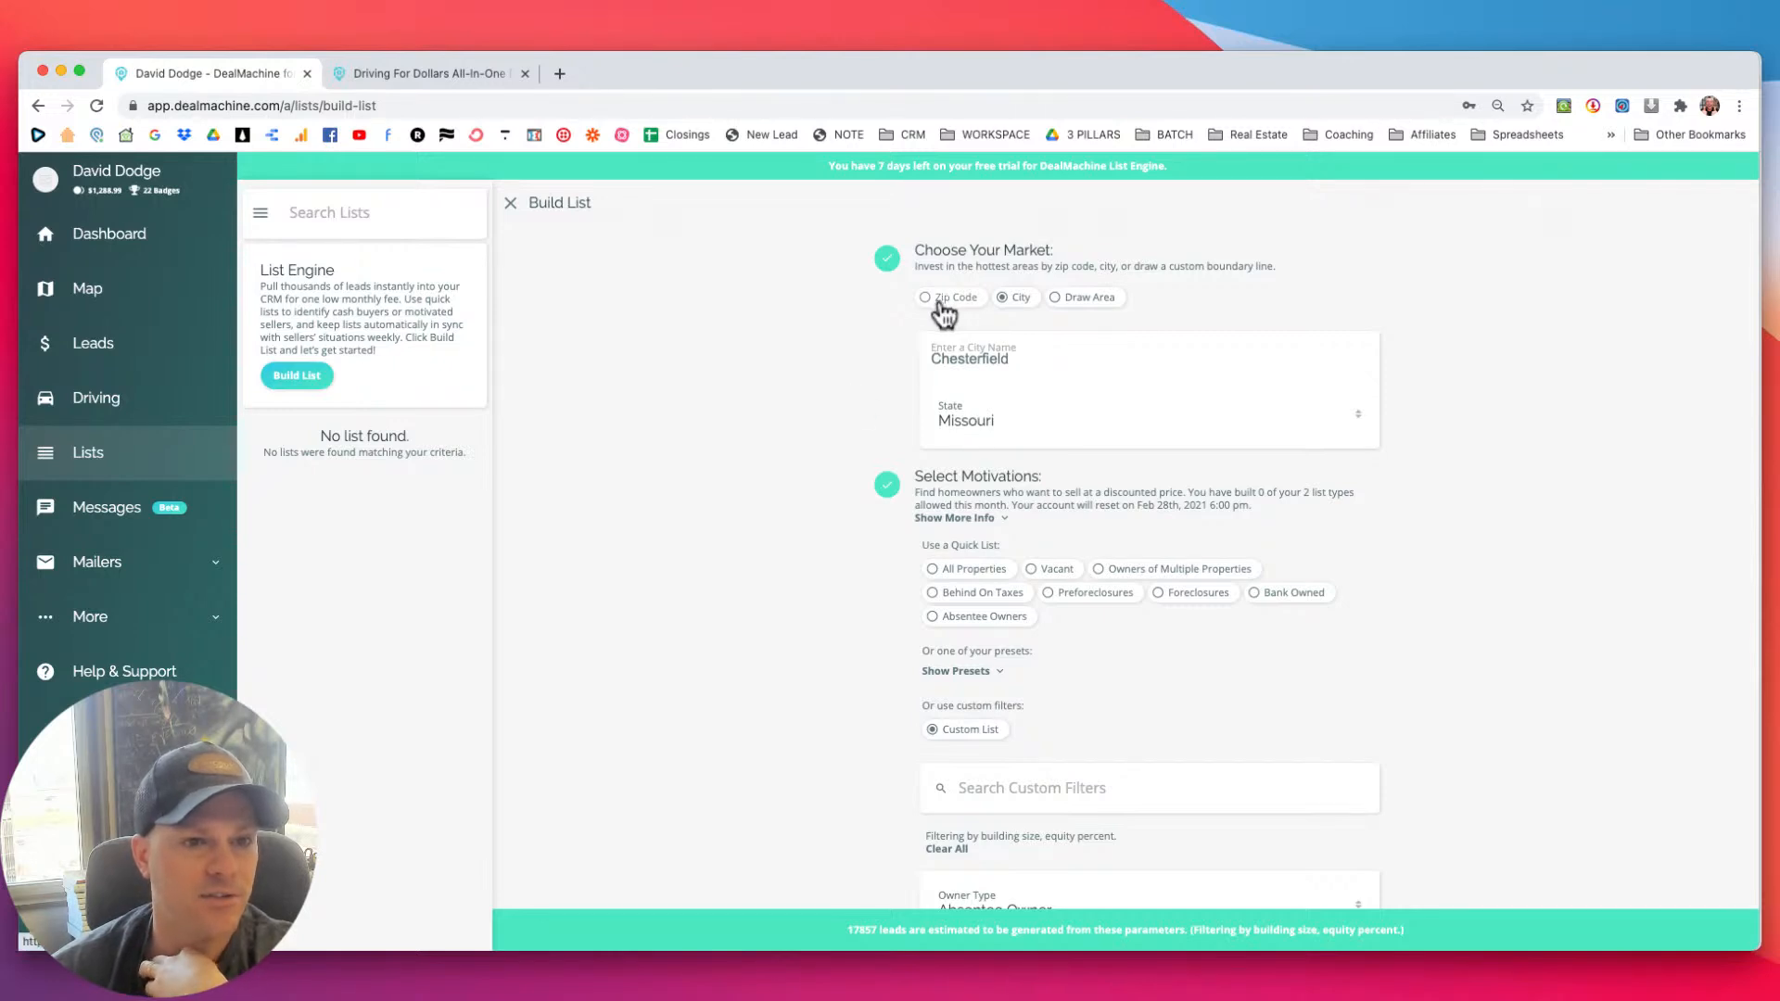
{"action": "left_click", "coordinate": [1083, 298]}
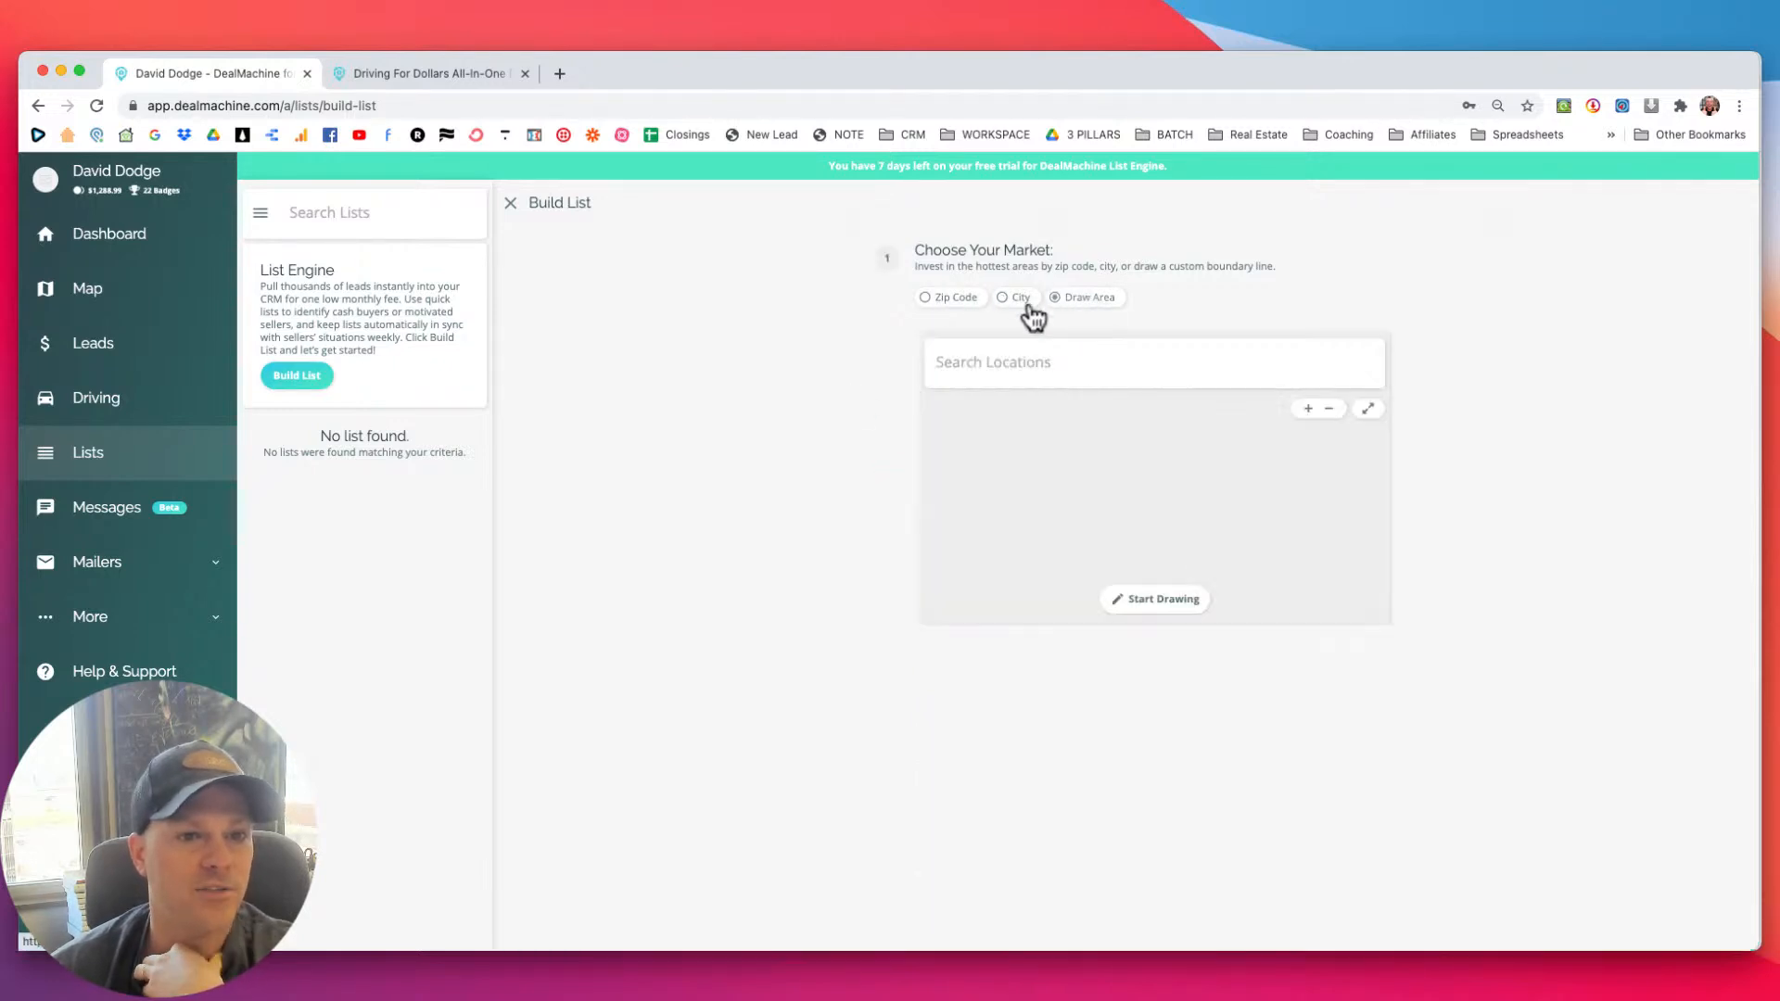
{"action": "left_click", "coordinate": [1329, 409]}
{"action": "left_click", "coordinate": [1331, 409]}
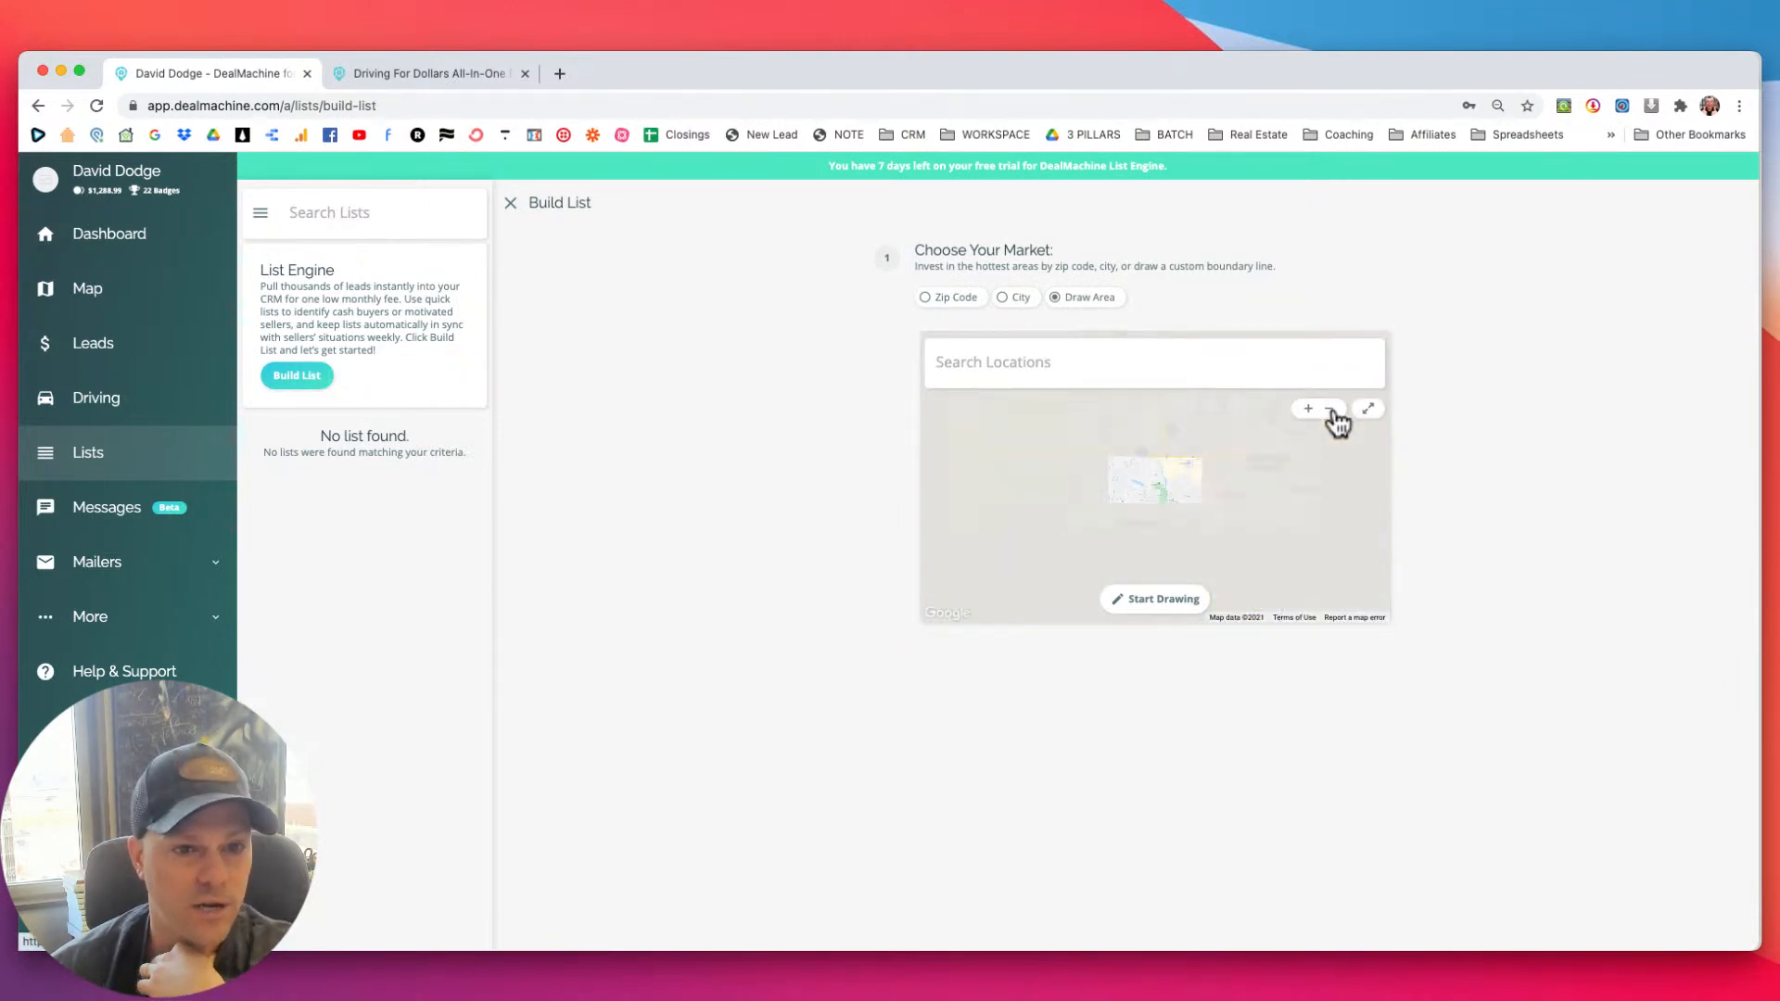
{"action": "left_click_drag", "start_coordinate": [1295, 445], "coordinate": [1347, 405]}
{"action": "left_click_drag", "start_coordinate": [1157, 483], "coordinate": [1298, 548]}
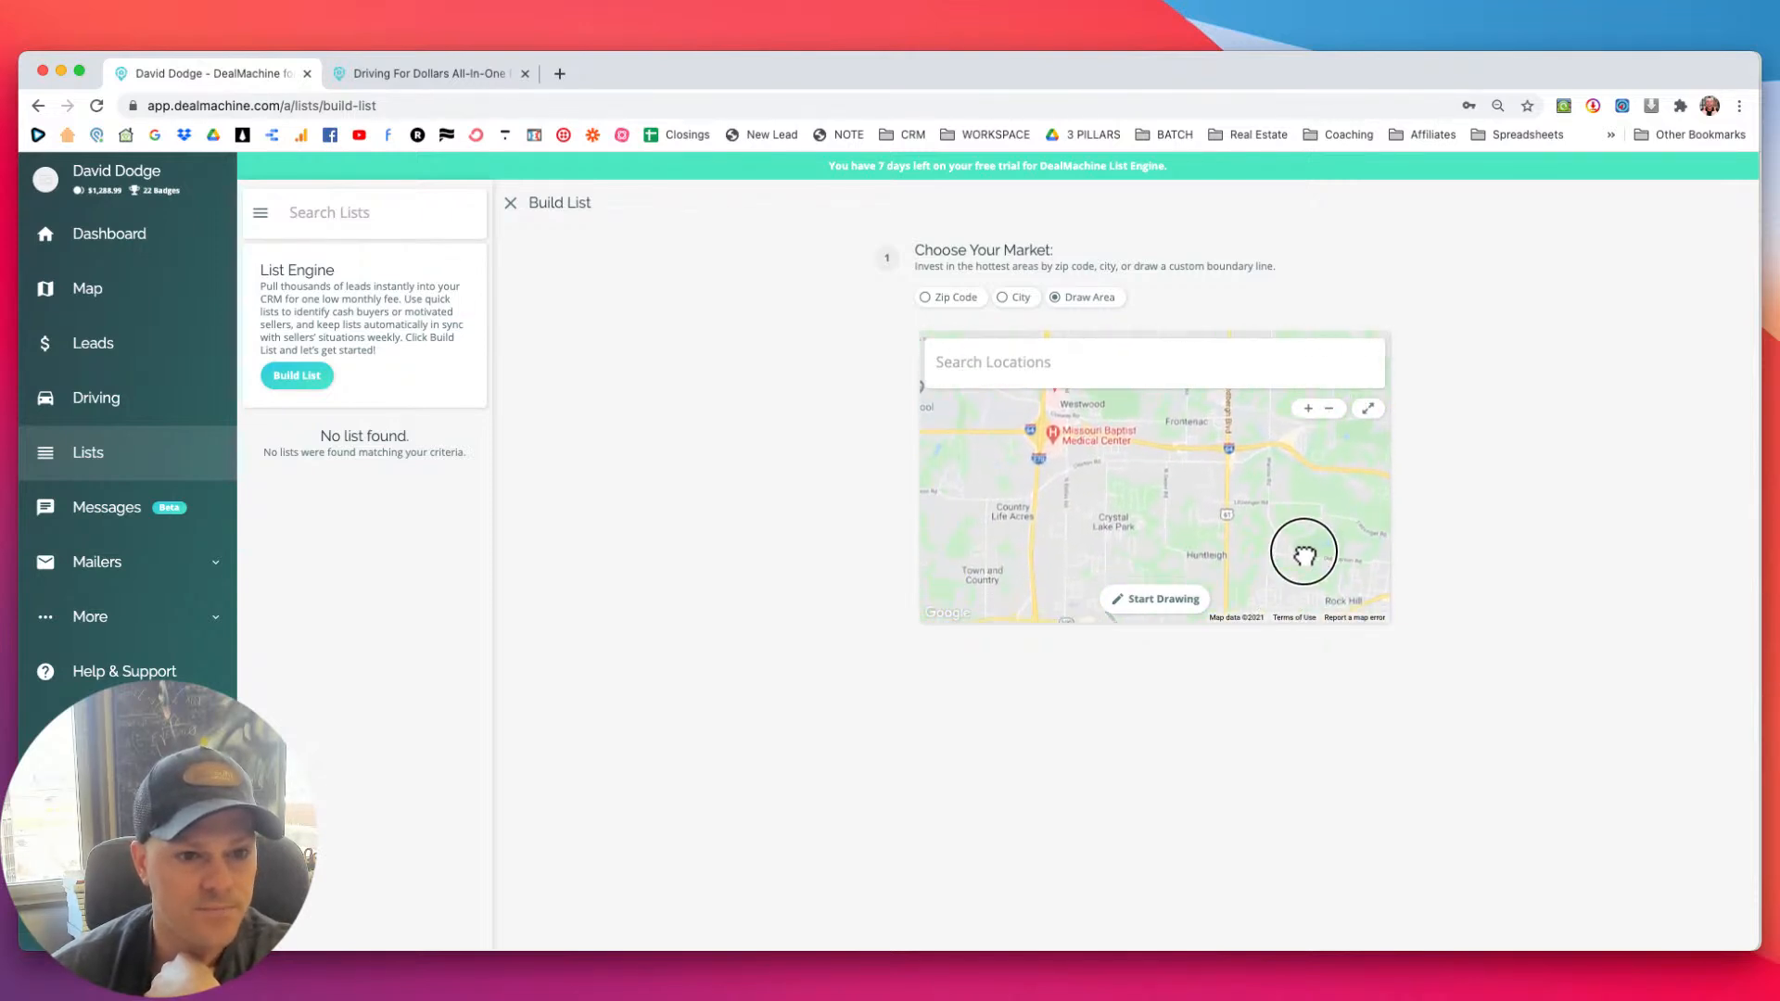
{"action": "left_click_drag", "start_coordinate": [1065, 509], "coordinate": [1215, 586]}
{"action": "scroll", "coordinate": [1129, 524], "scroll_direction": "down", "scroll_amount": 2}
{"action": "left_click_drag", "start_coordinate": [1175, 510], "coordinate": [1125, 448]}
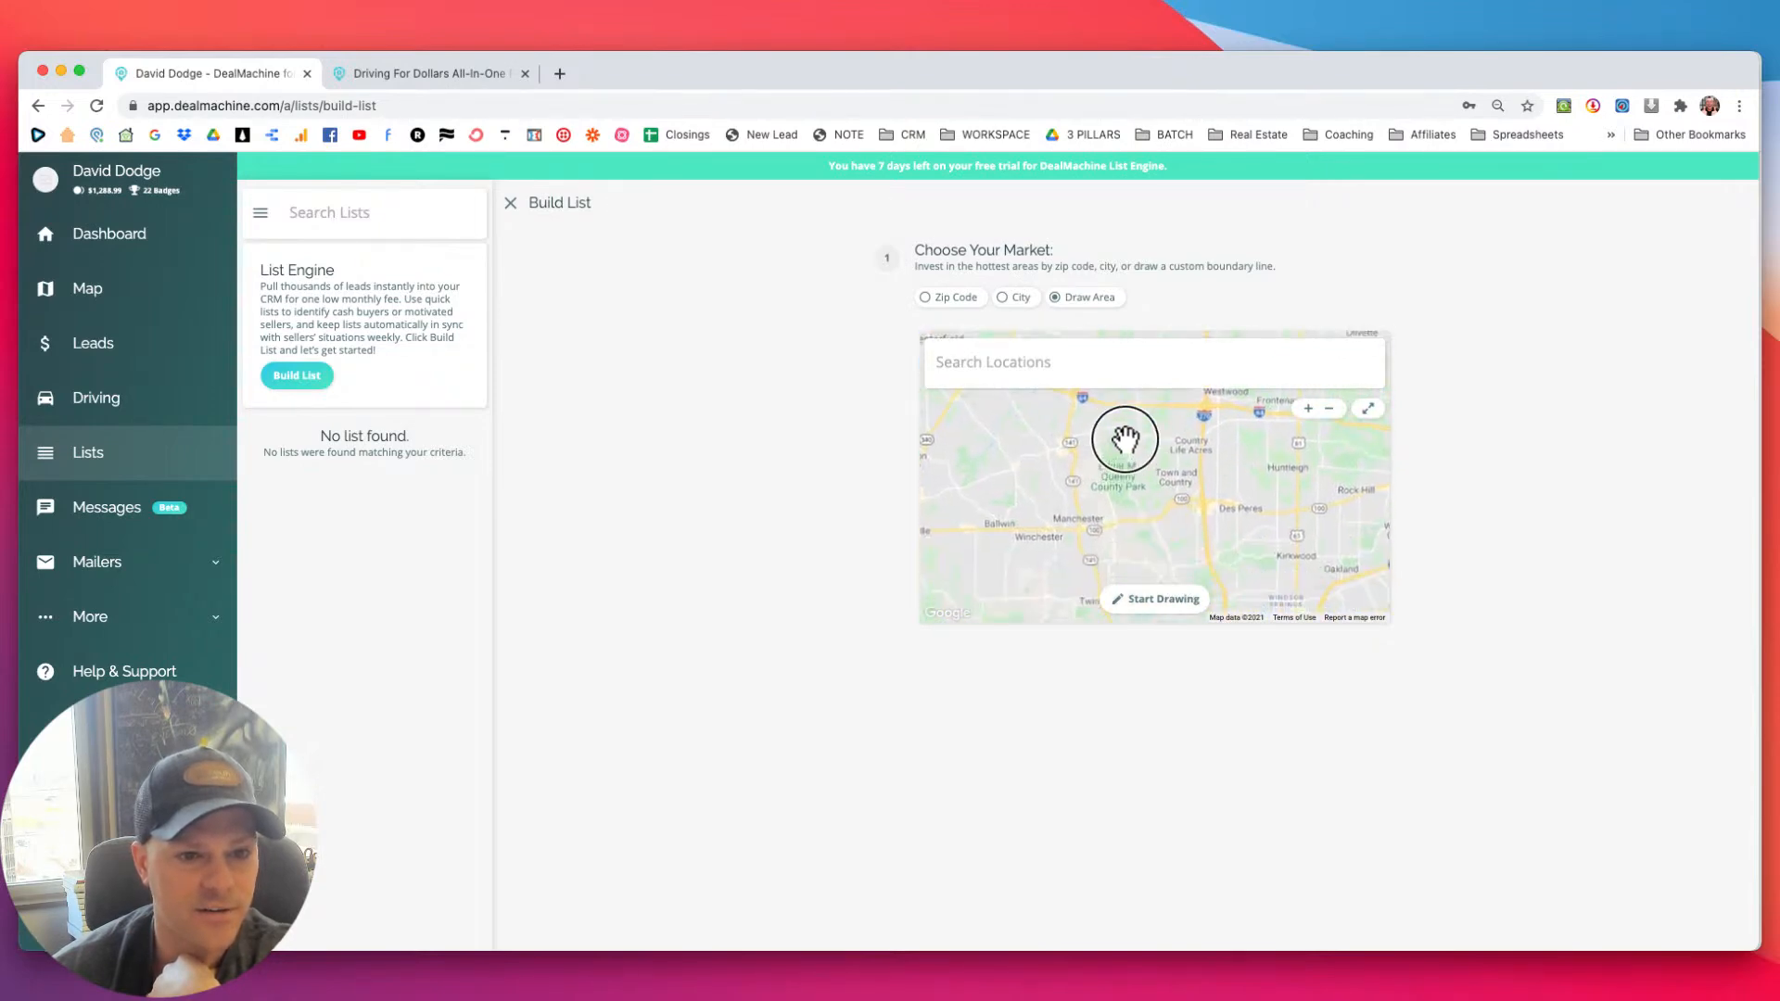
{"action": "left_click_drag", "start_coordinate": [1160, 543], "coordinate": [1228, 578]}
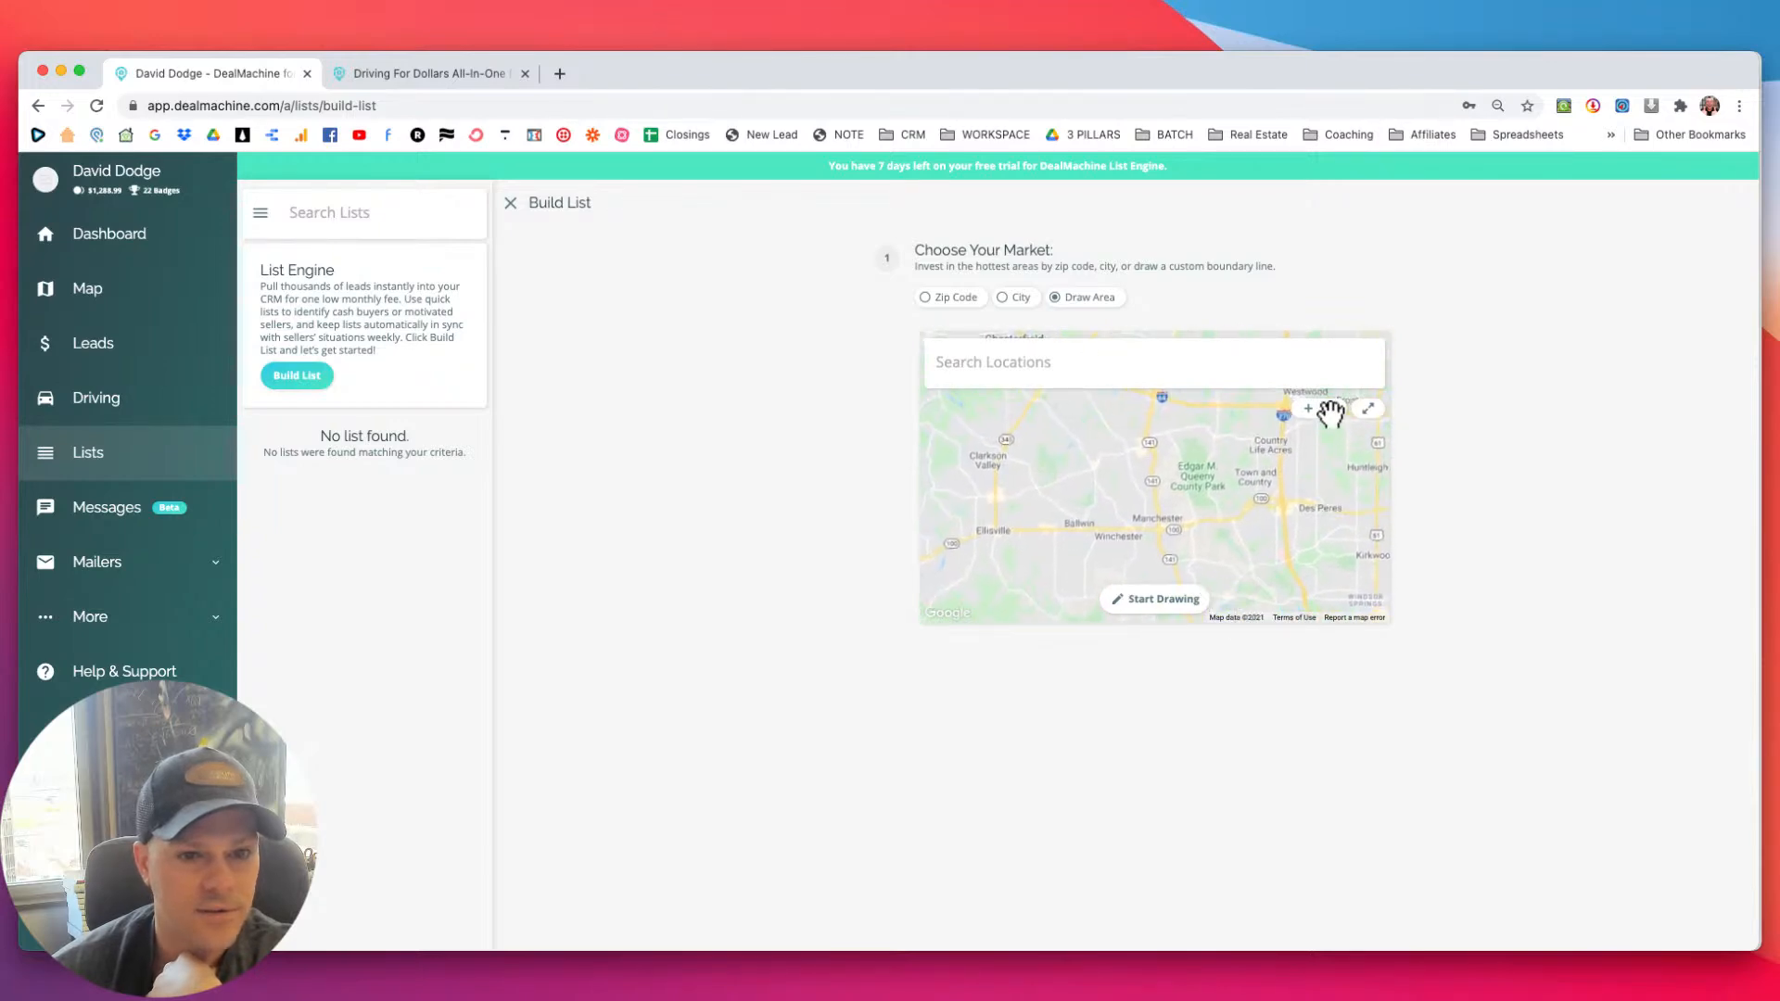
Enlarge the drawing map and frame the area from Chesterfield down to Manchester.
{"action": "left_click", "coordinate": [1368, 409]}
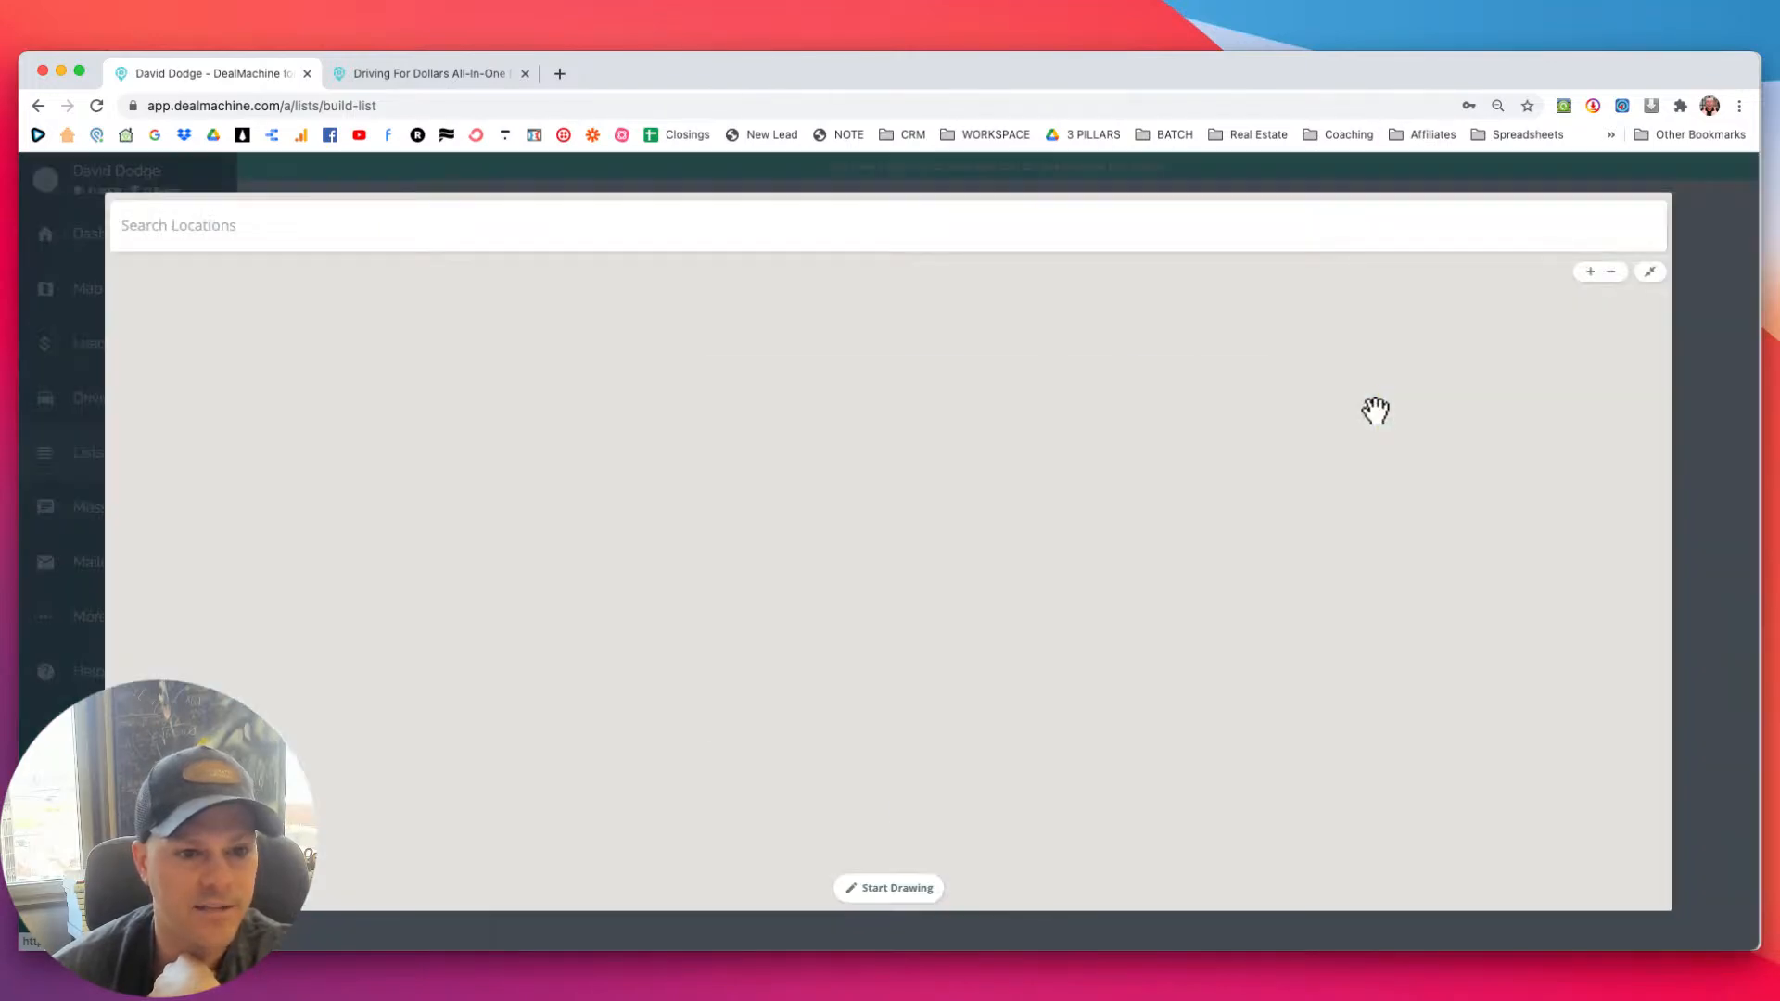
{"action": "left_click_drag", "start_coordinate": [897, 672], "coordinate": [1002, 691]}
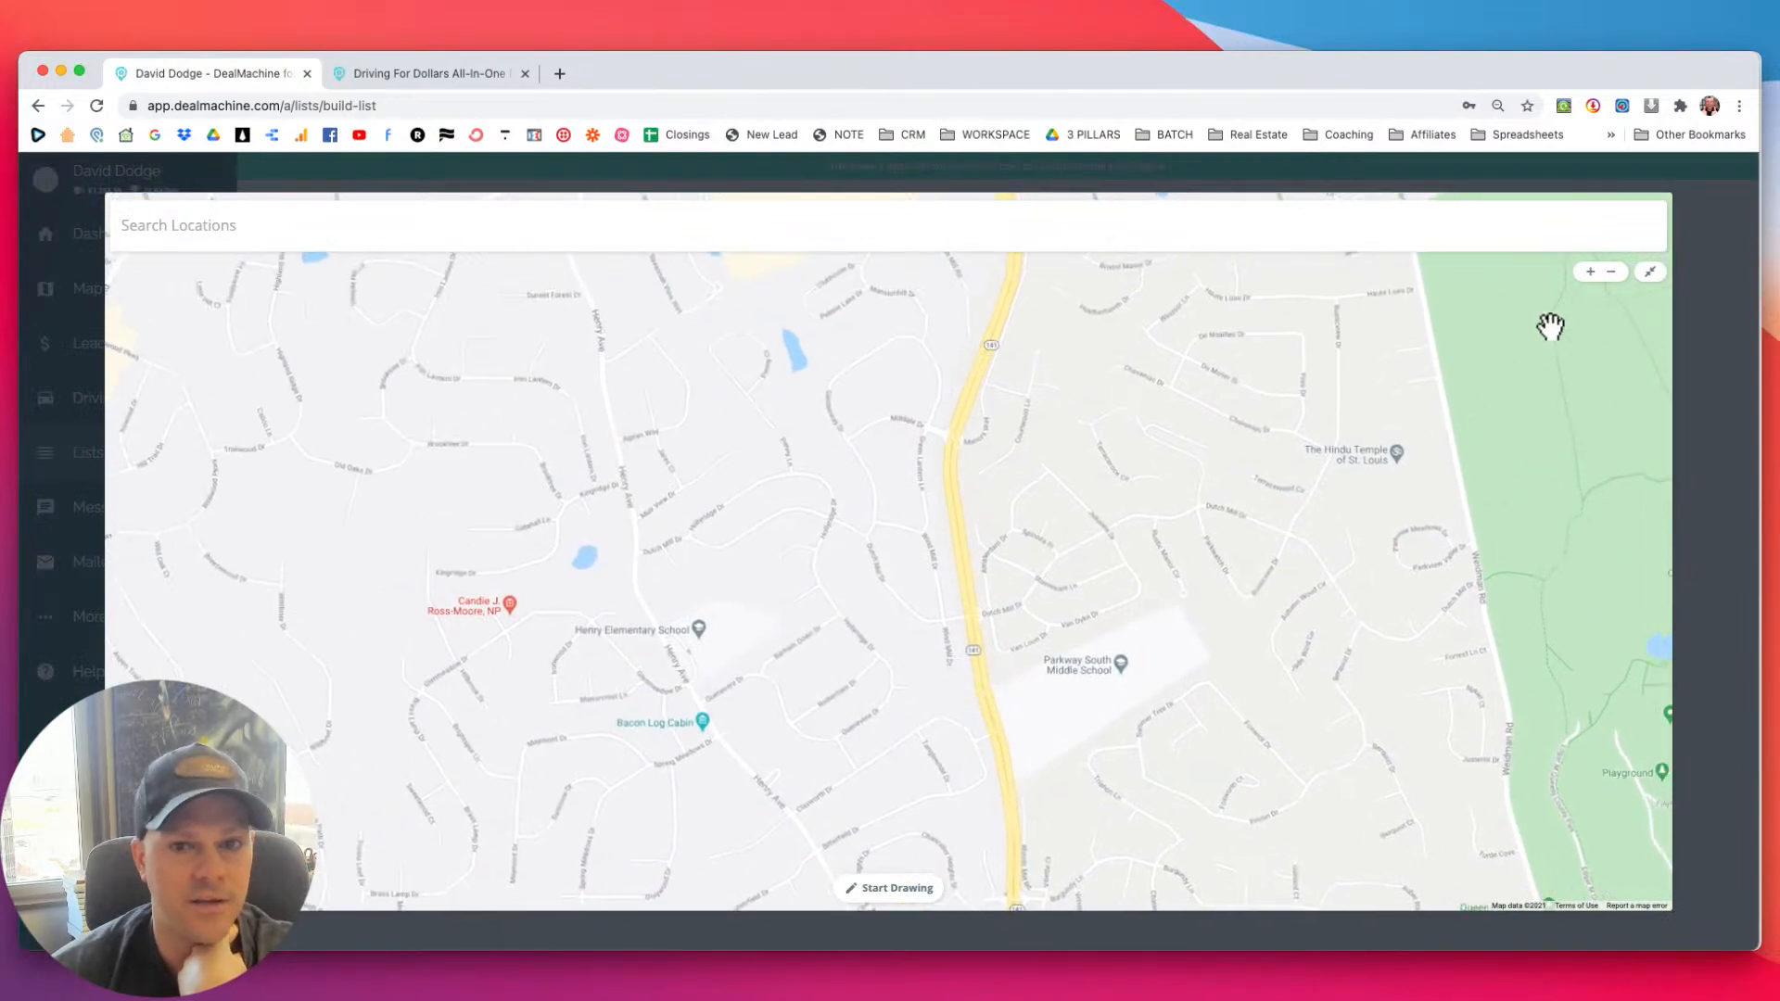
{"action": "left_click", "coordinate": [1611, 275]}
{"action": "left_click", "coordinate": [1611, 275]}
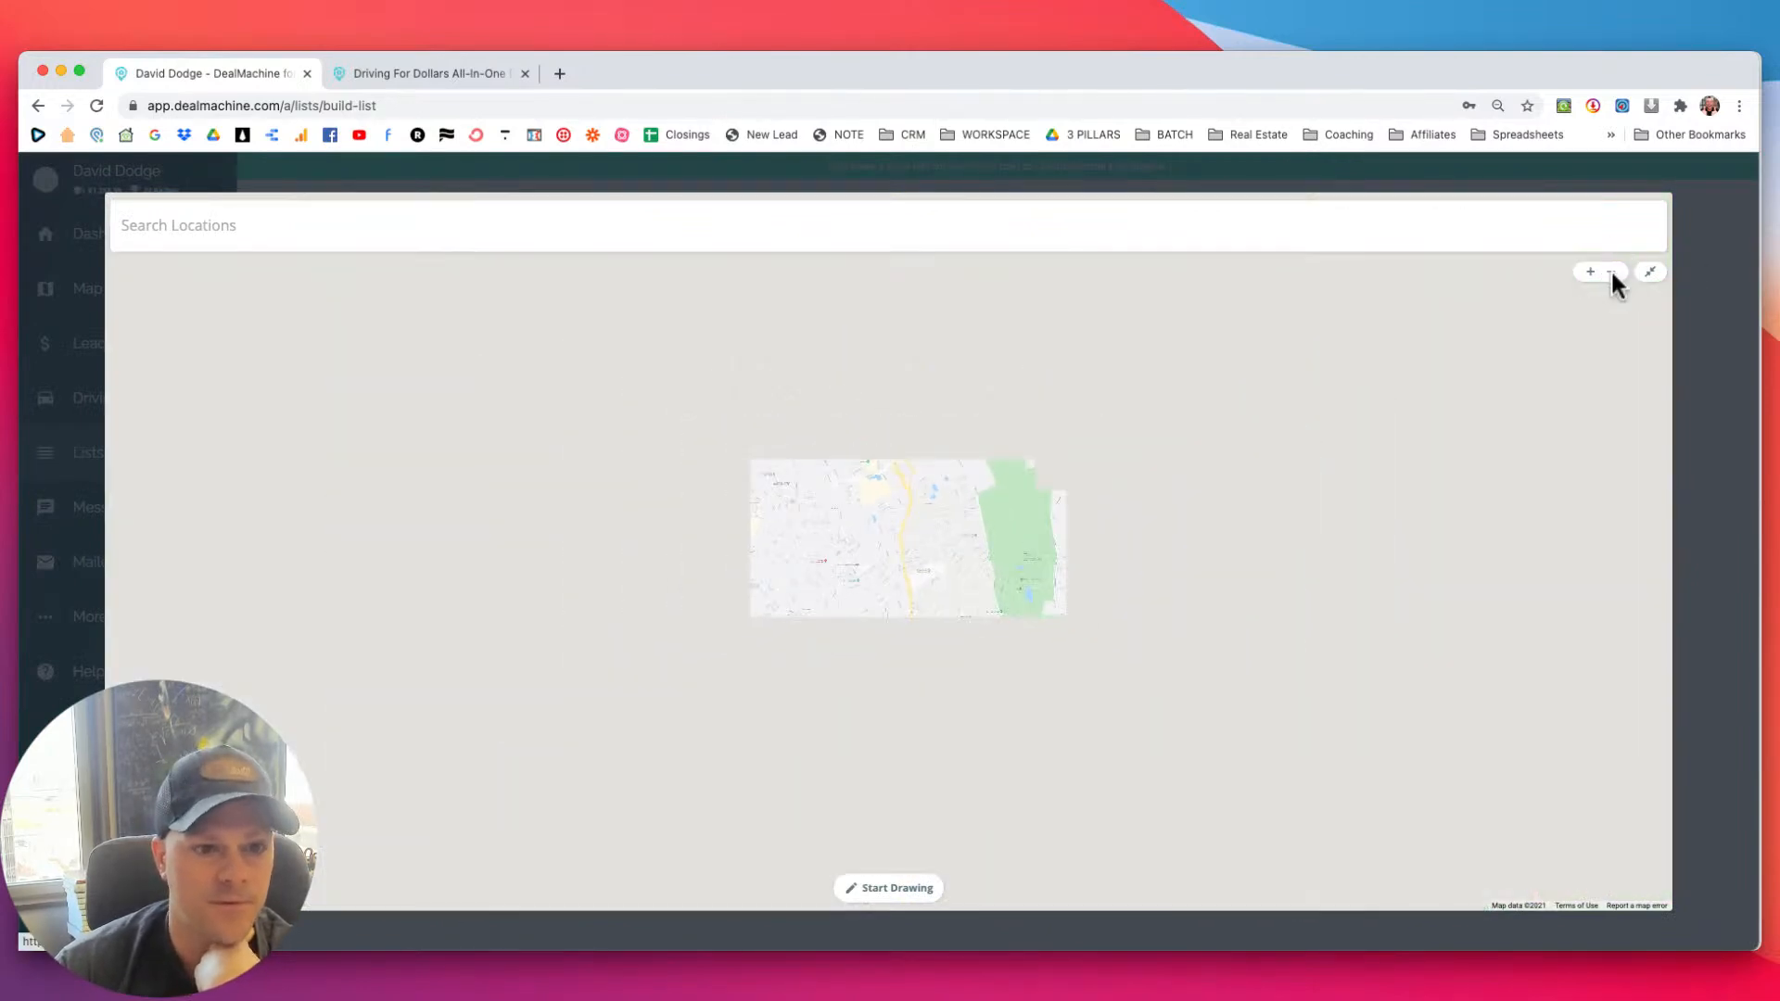
{"action": "left_click_drag", "start_coordinate": [1042, 601], "coordinate": [1242, 811]}
{"action": "left_click_drag", "start_coordinate": [1018, 697], "coordinate": [1007, 609]}
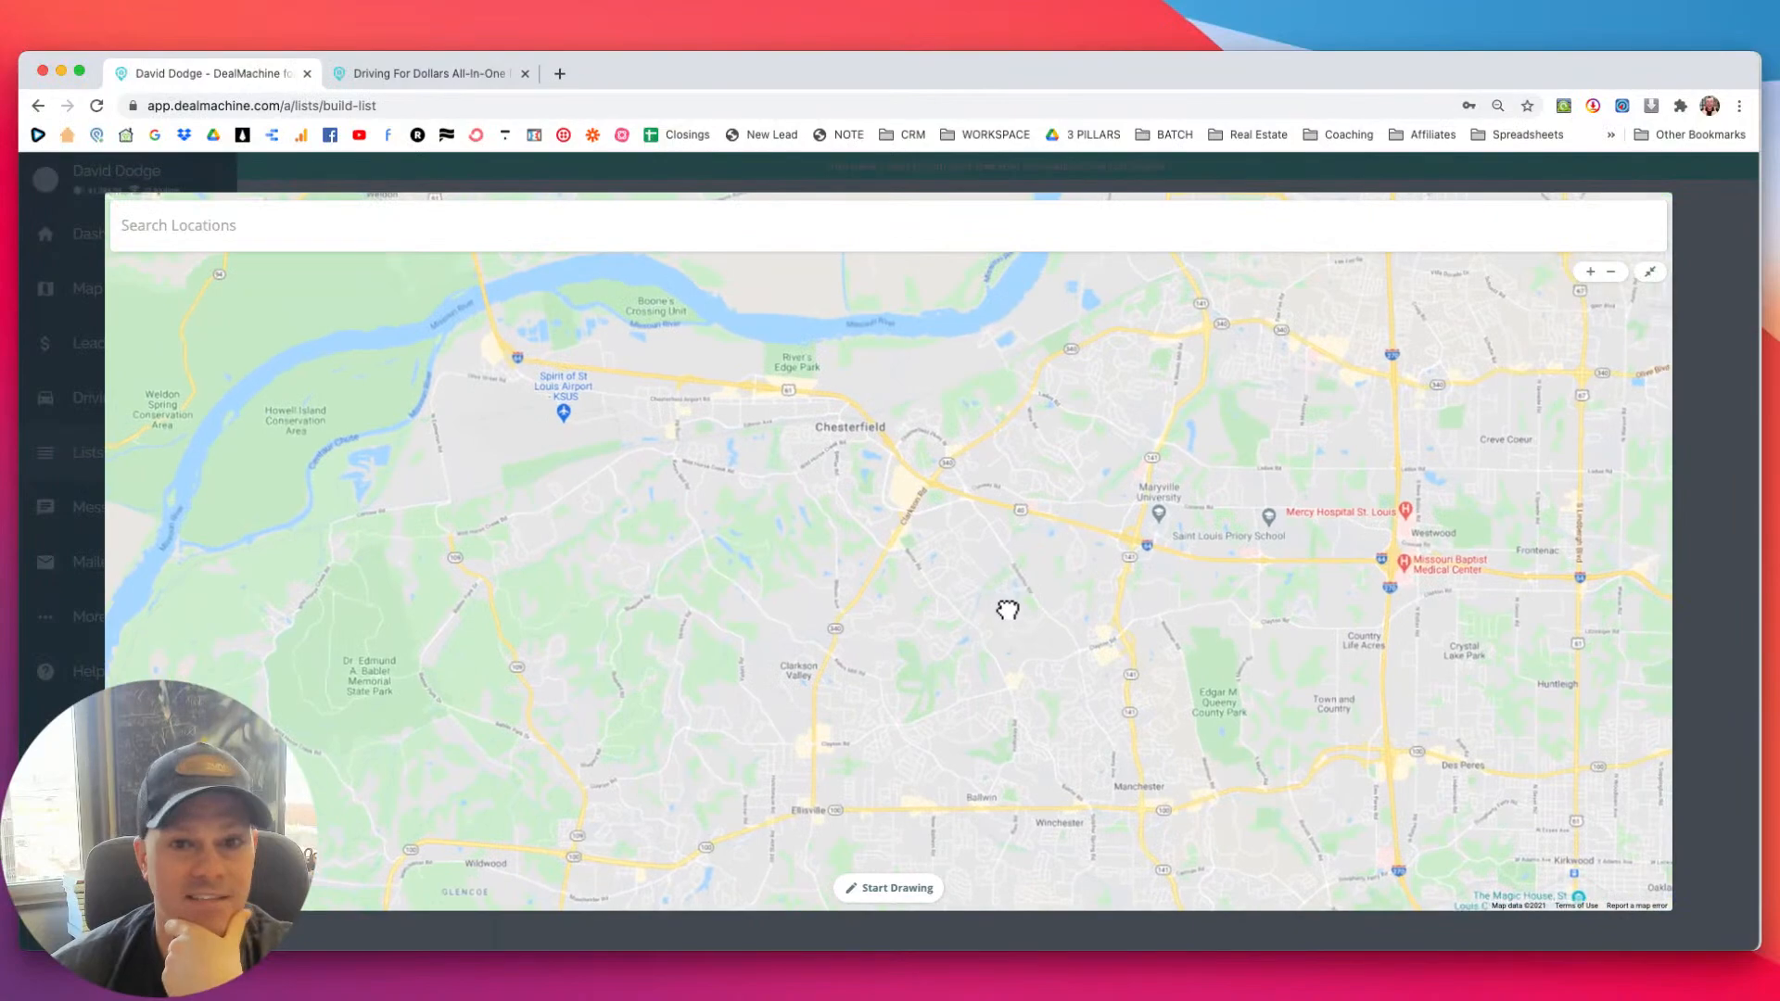
{"action": "left_click", "coordinate": [910, 892]}
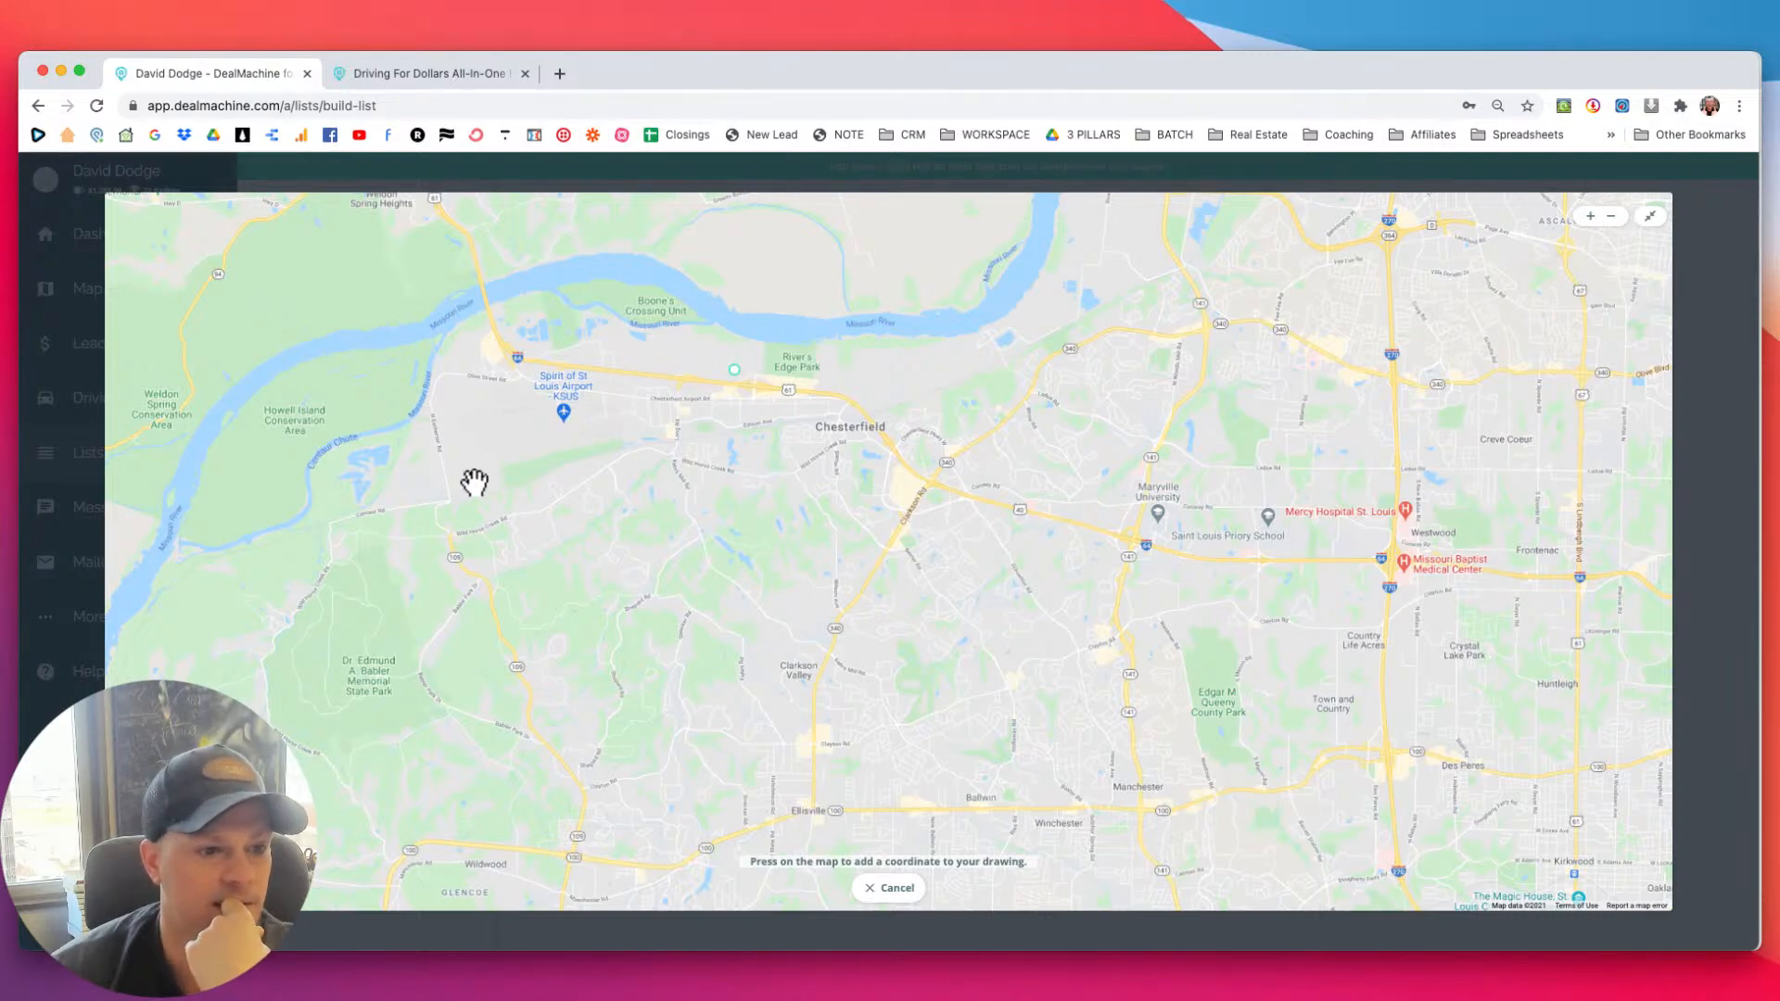
{"action": "left_click", "coordinate": [484, 516]}
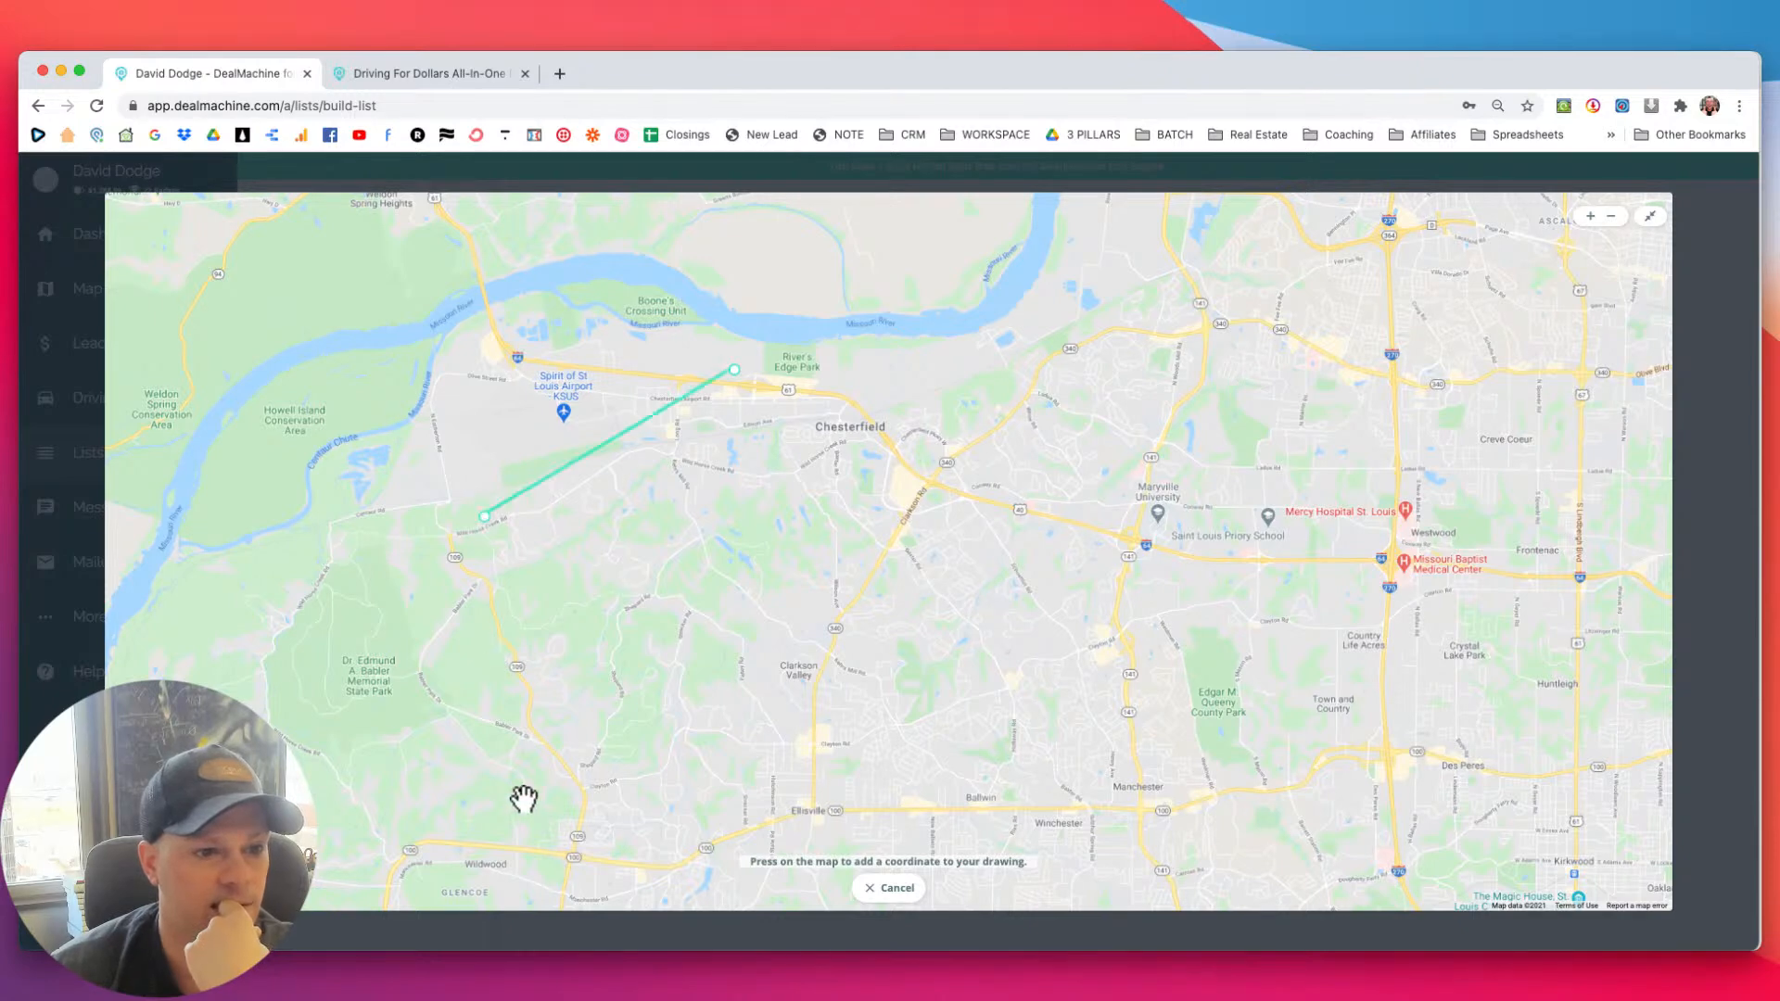
{"action": "left_click", "coordinate": [595, 854]}
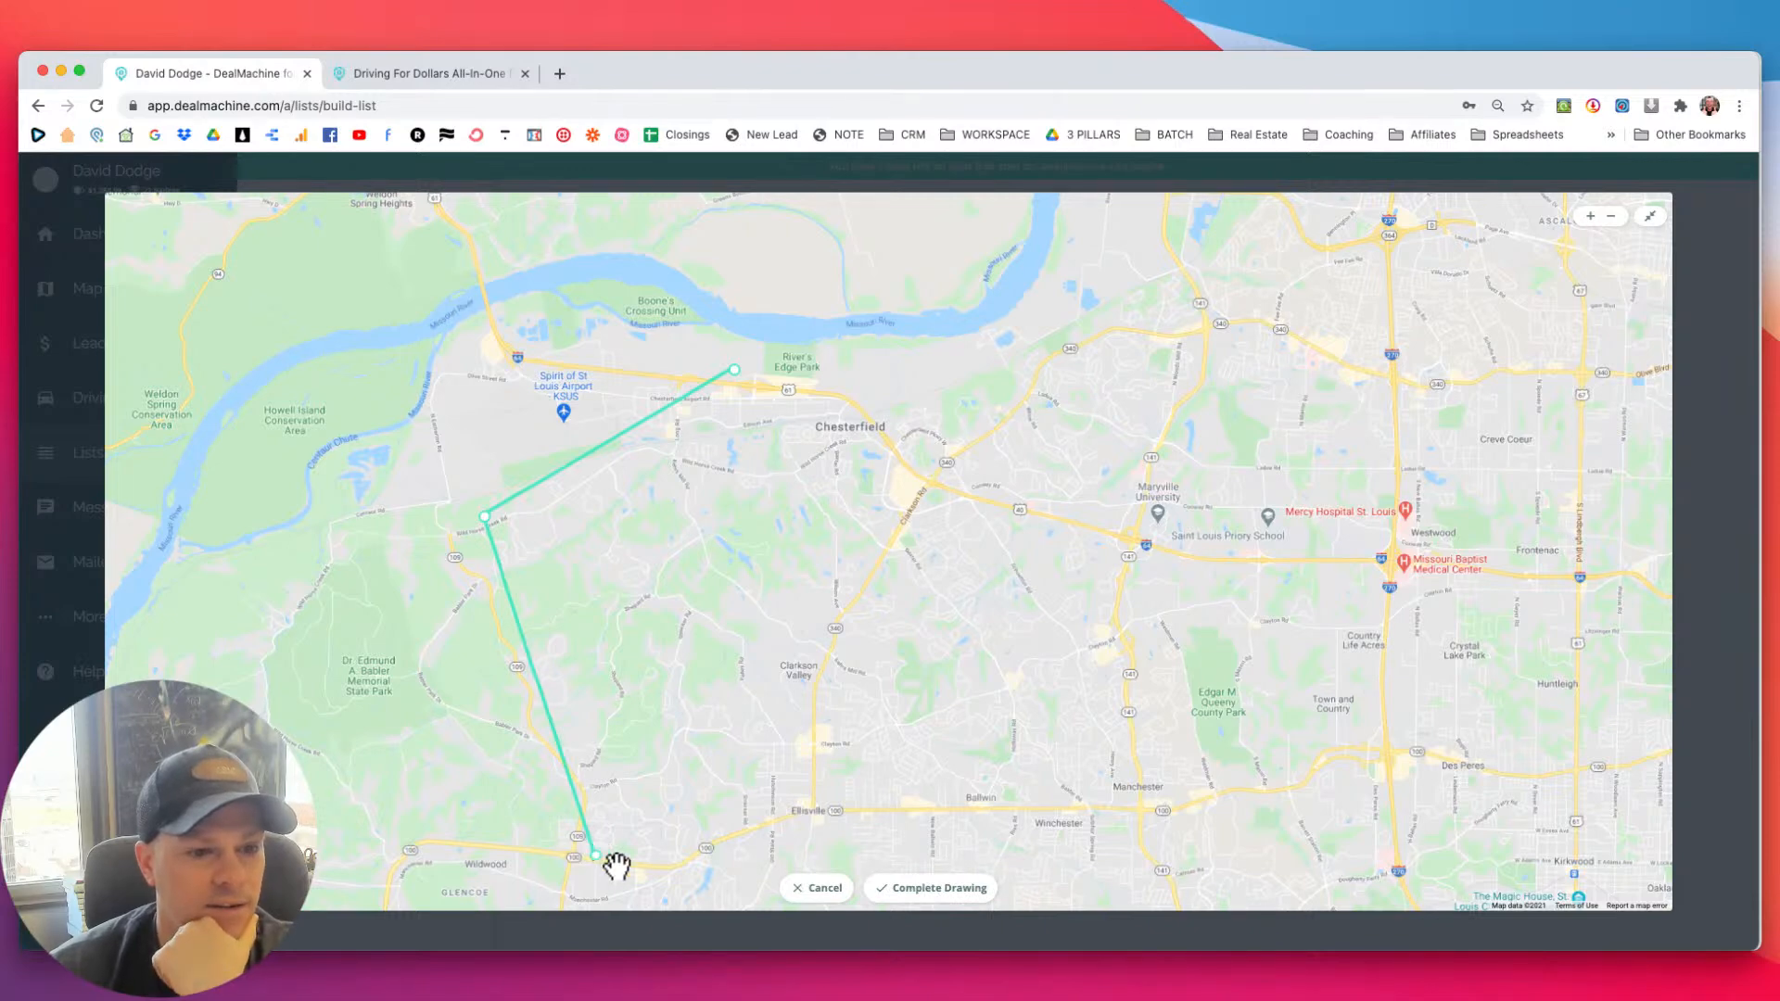
{"action": "left_click", "coordinate": [727, 656]}
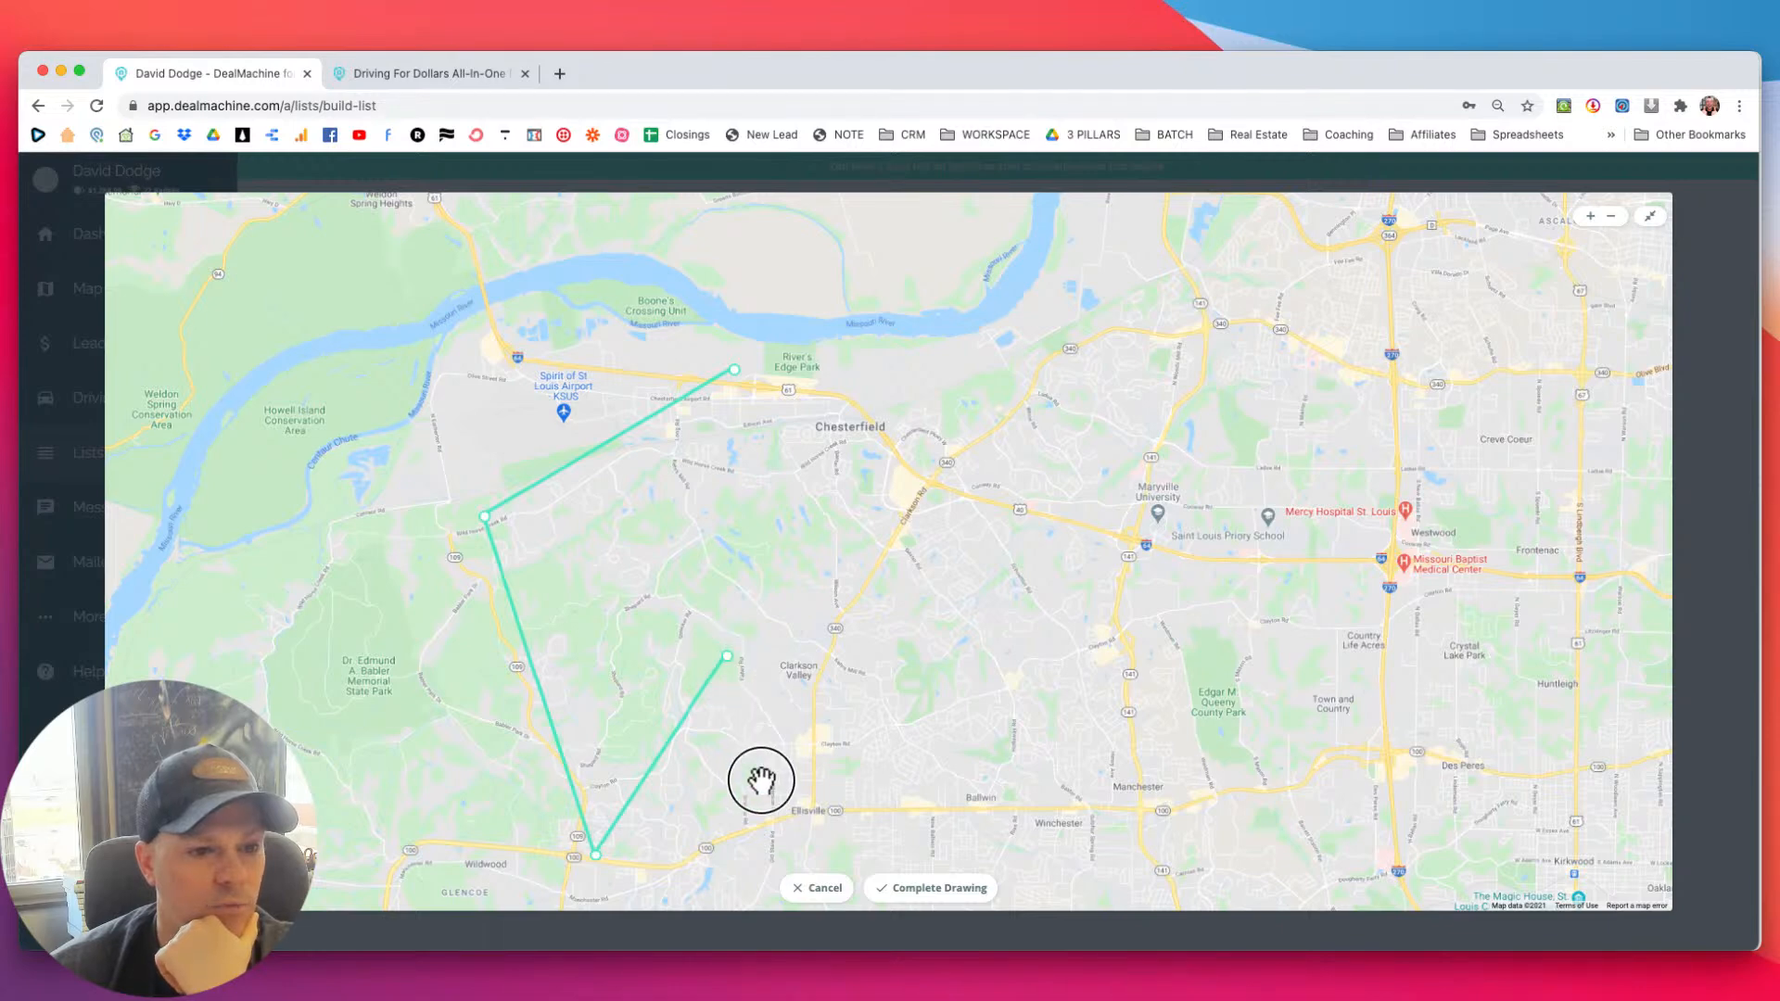
{"action": "left_click", "coordinate": [825, 888]}
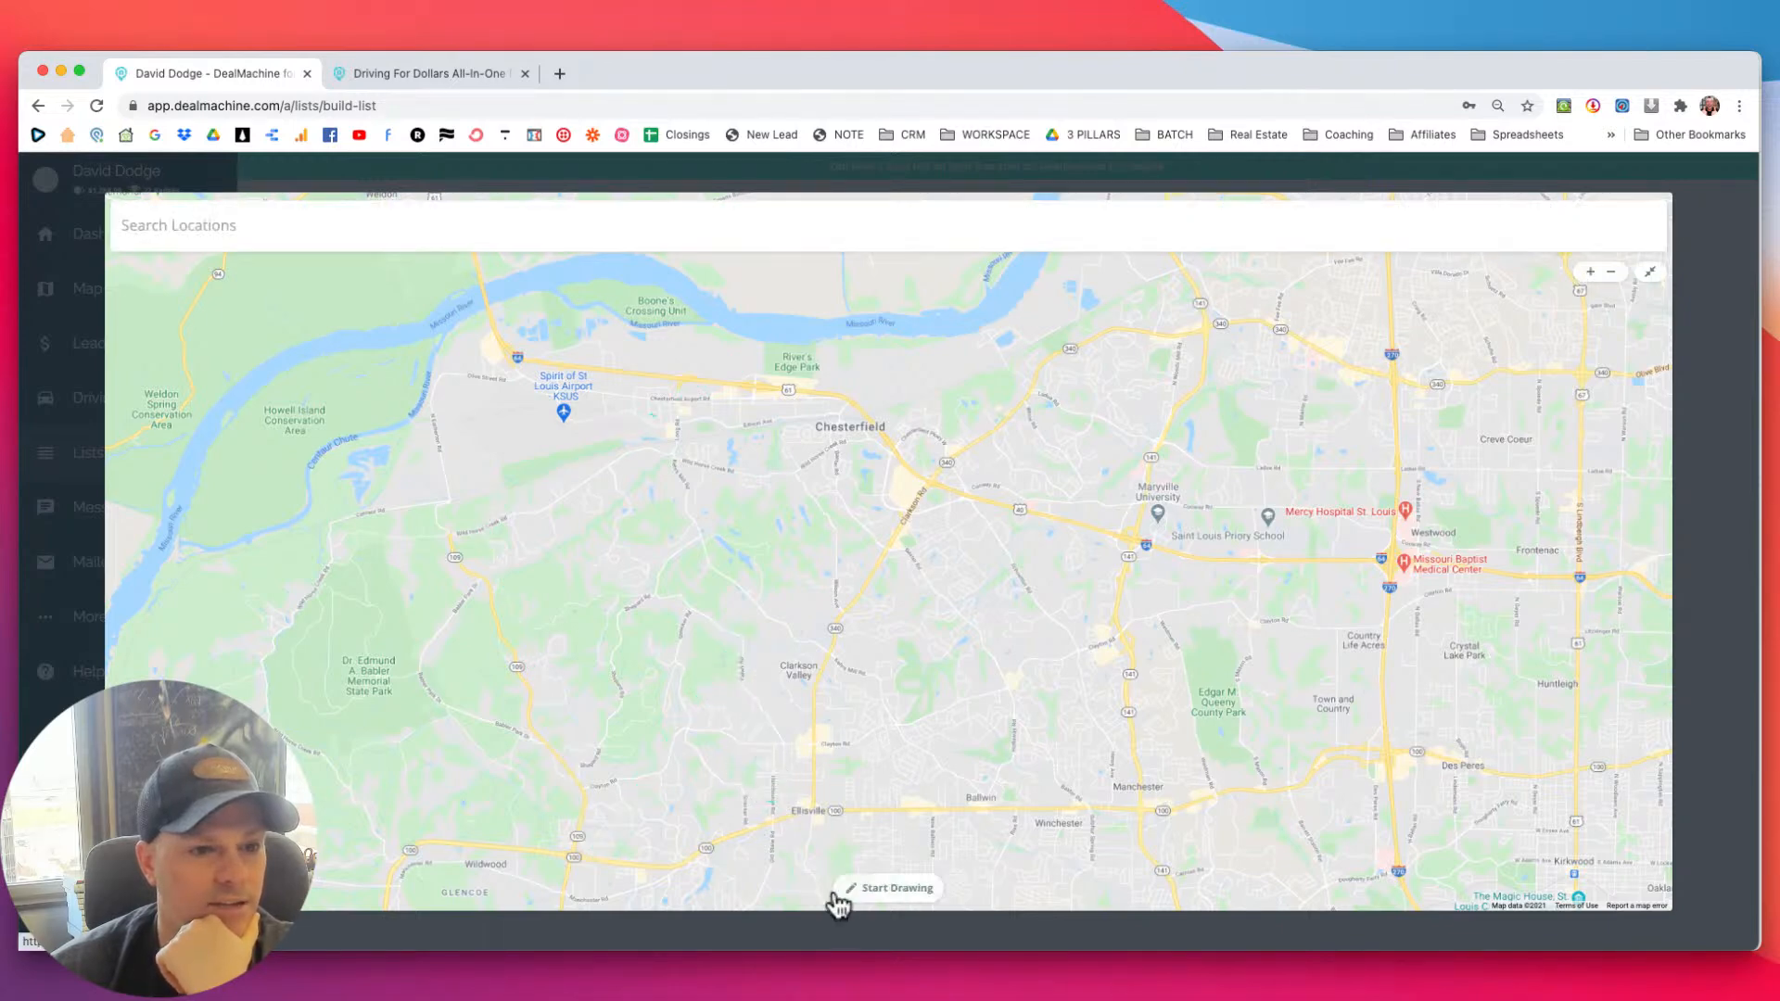
Draw a closed market boundary from northeast of Chesterfield past the airport, down to Grover, east beyond Twin Oaks, and north past Maryville University.
{"action": "mouse_move", "coordinate": [807, 597]}
{"action": "left_mouse_down"}
{"action": "mouse_move", "coordinate": [824, 496]}
{"action": "mouse_move", "coordinate": [817, 544]}
{"action": "left_mouse_up"}
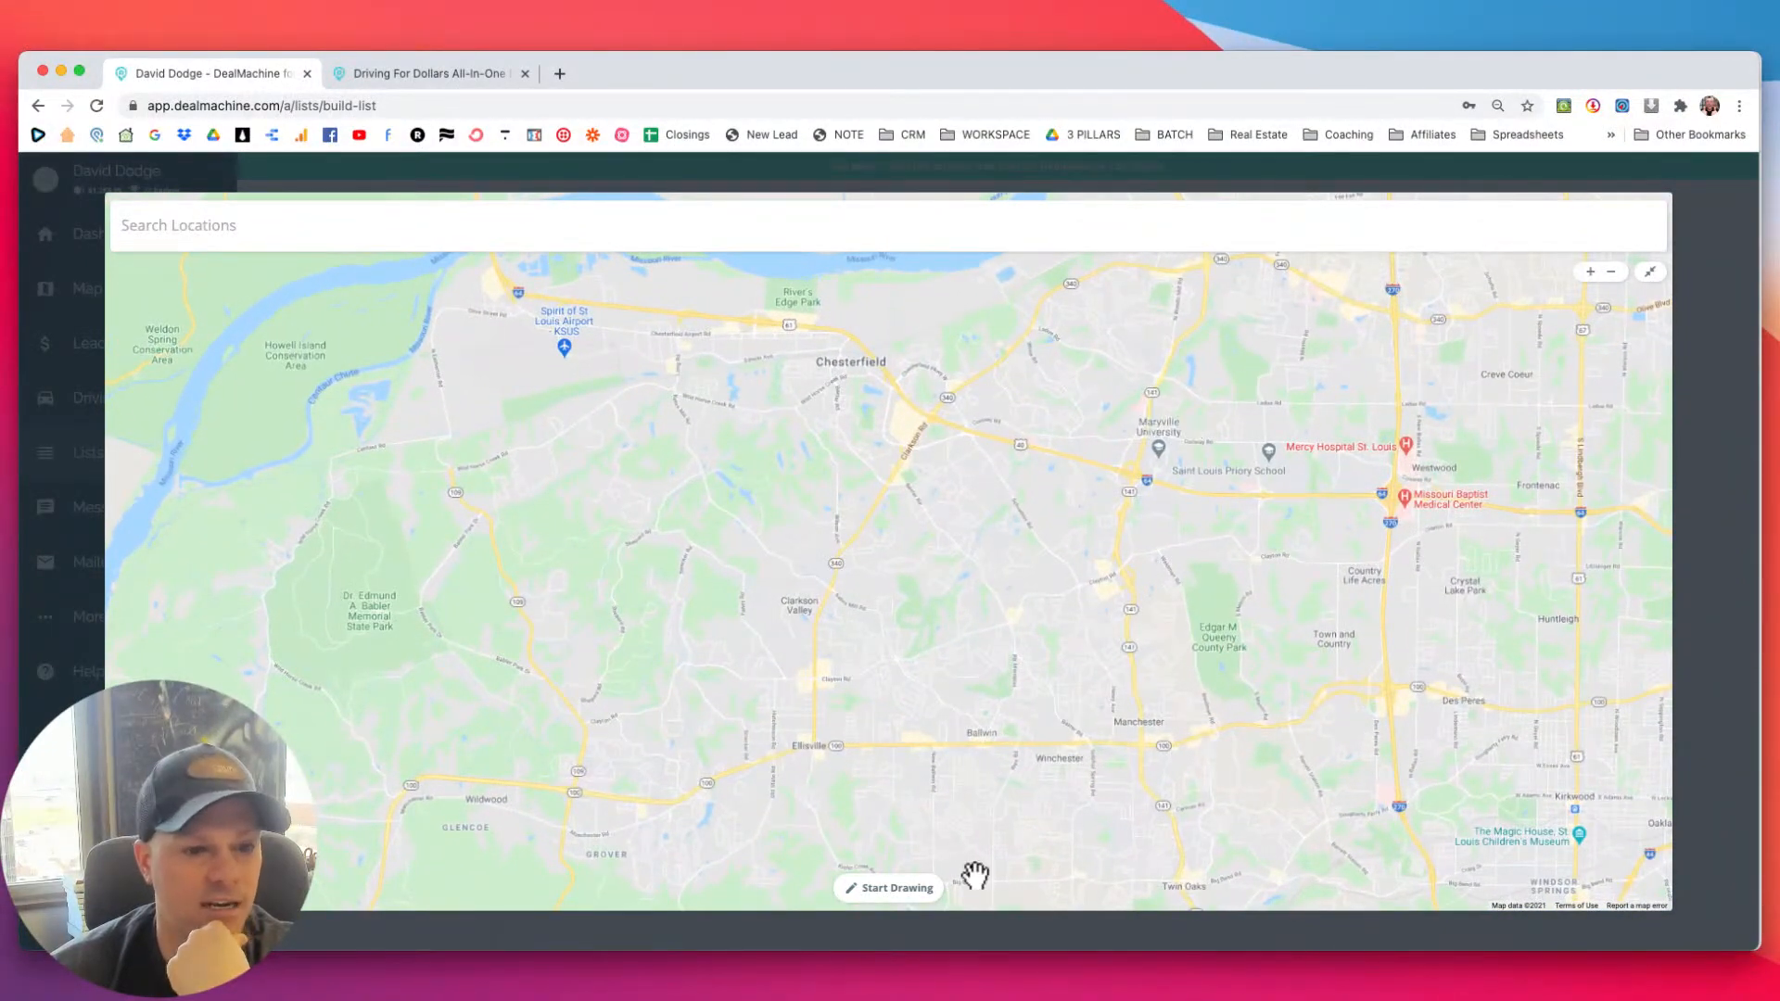
{"action": "left_click", "coordinate": [892, 888]}
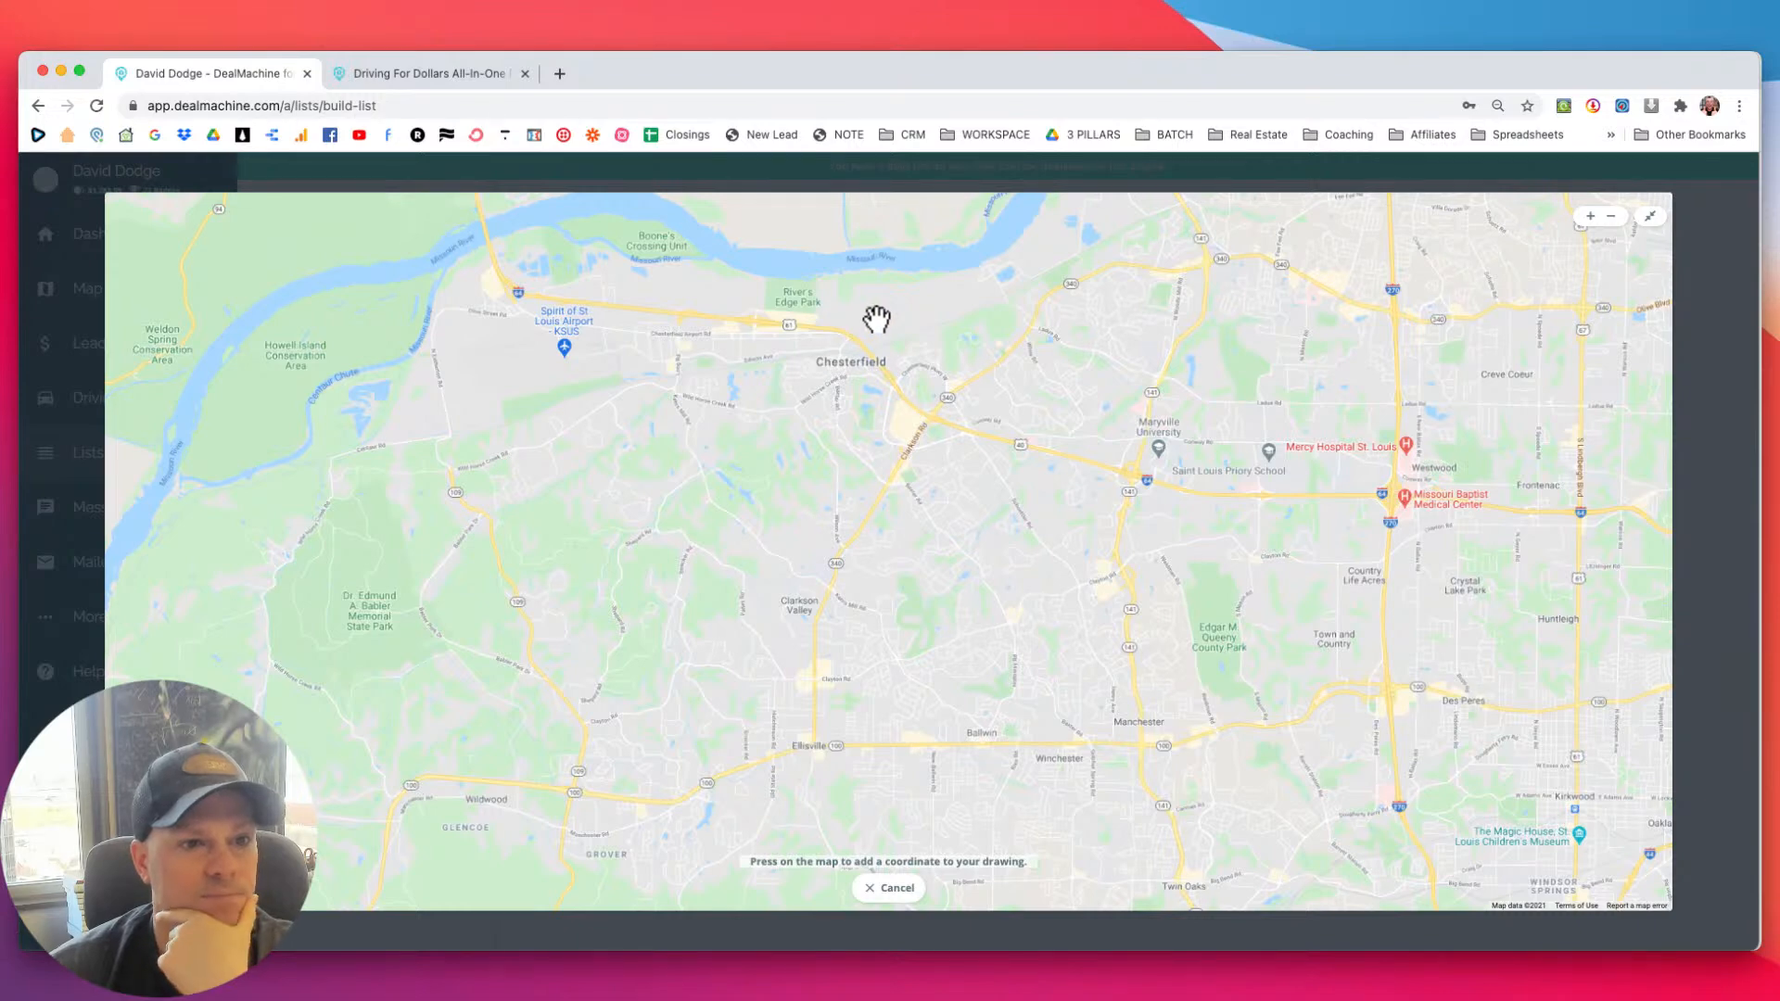
{"action": "left_click", "coordinate": [934, 320]}
{"action": "left_click", "coordinate": [503, 413]}
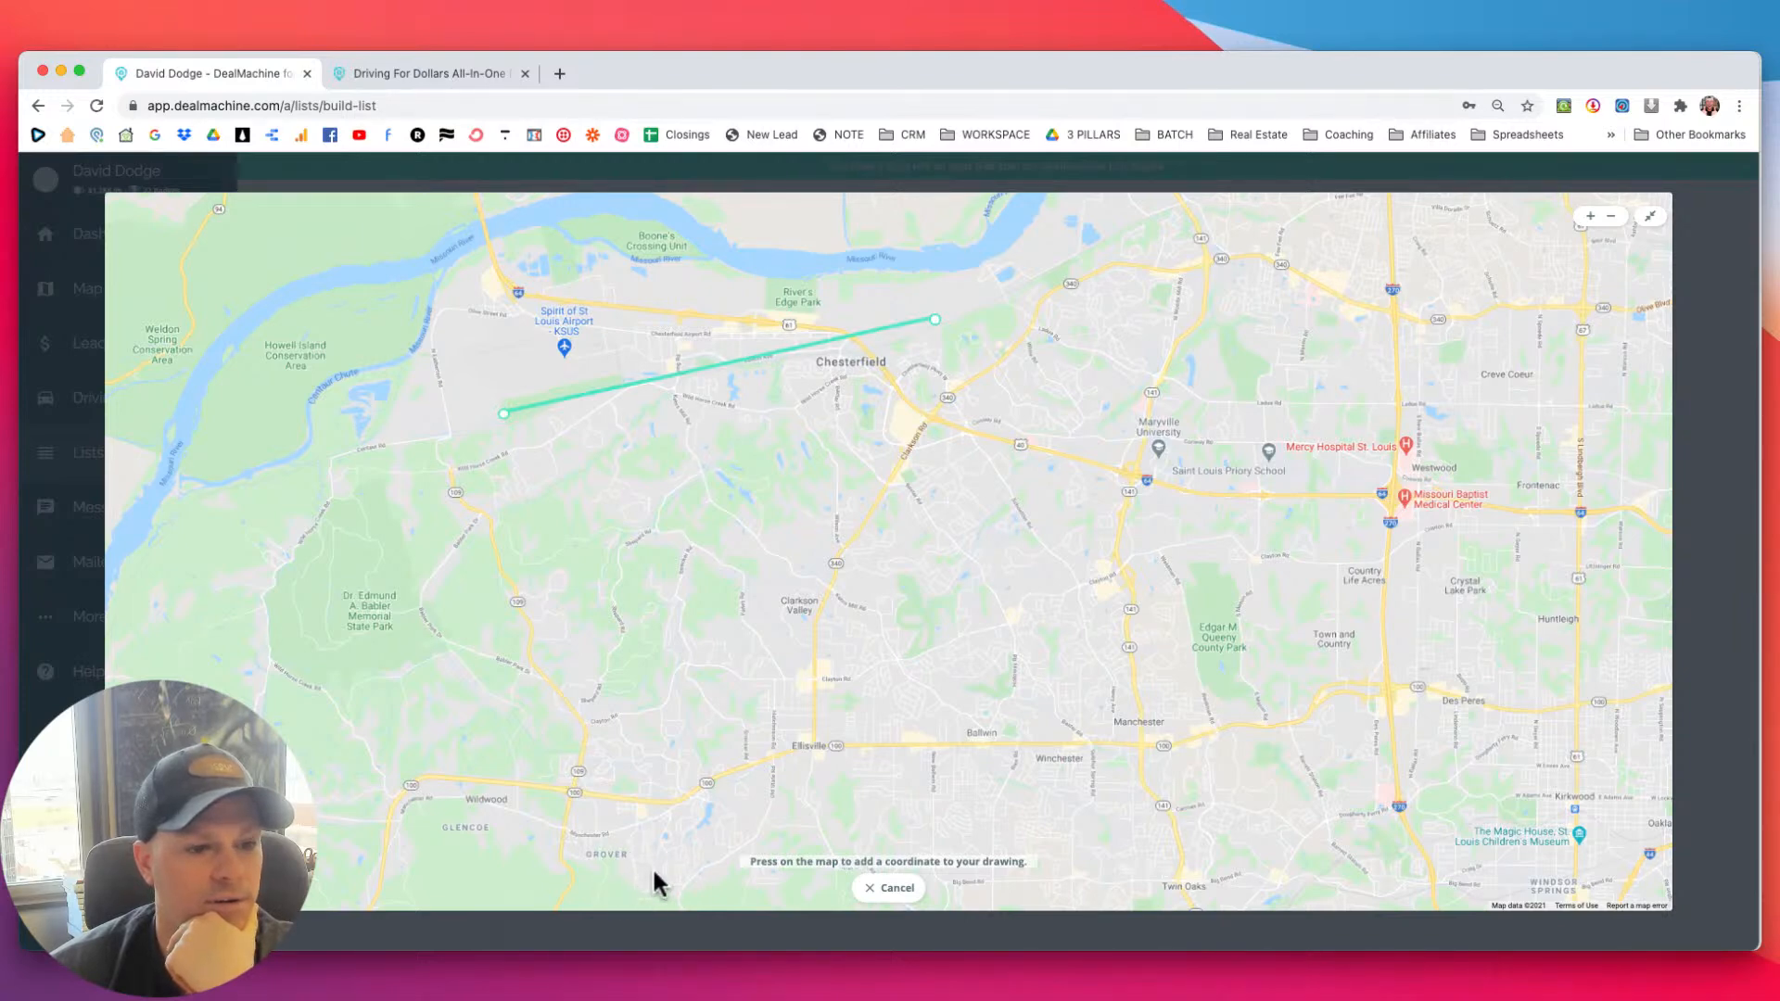
{"action": "left_click", "coordinate": [638, 806]}
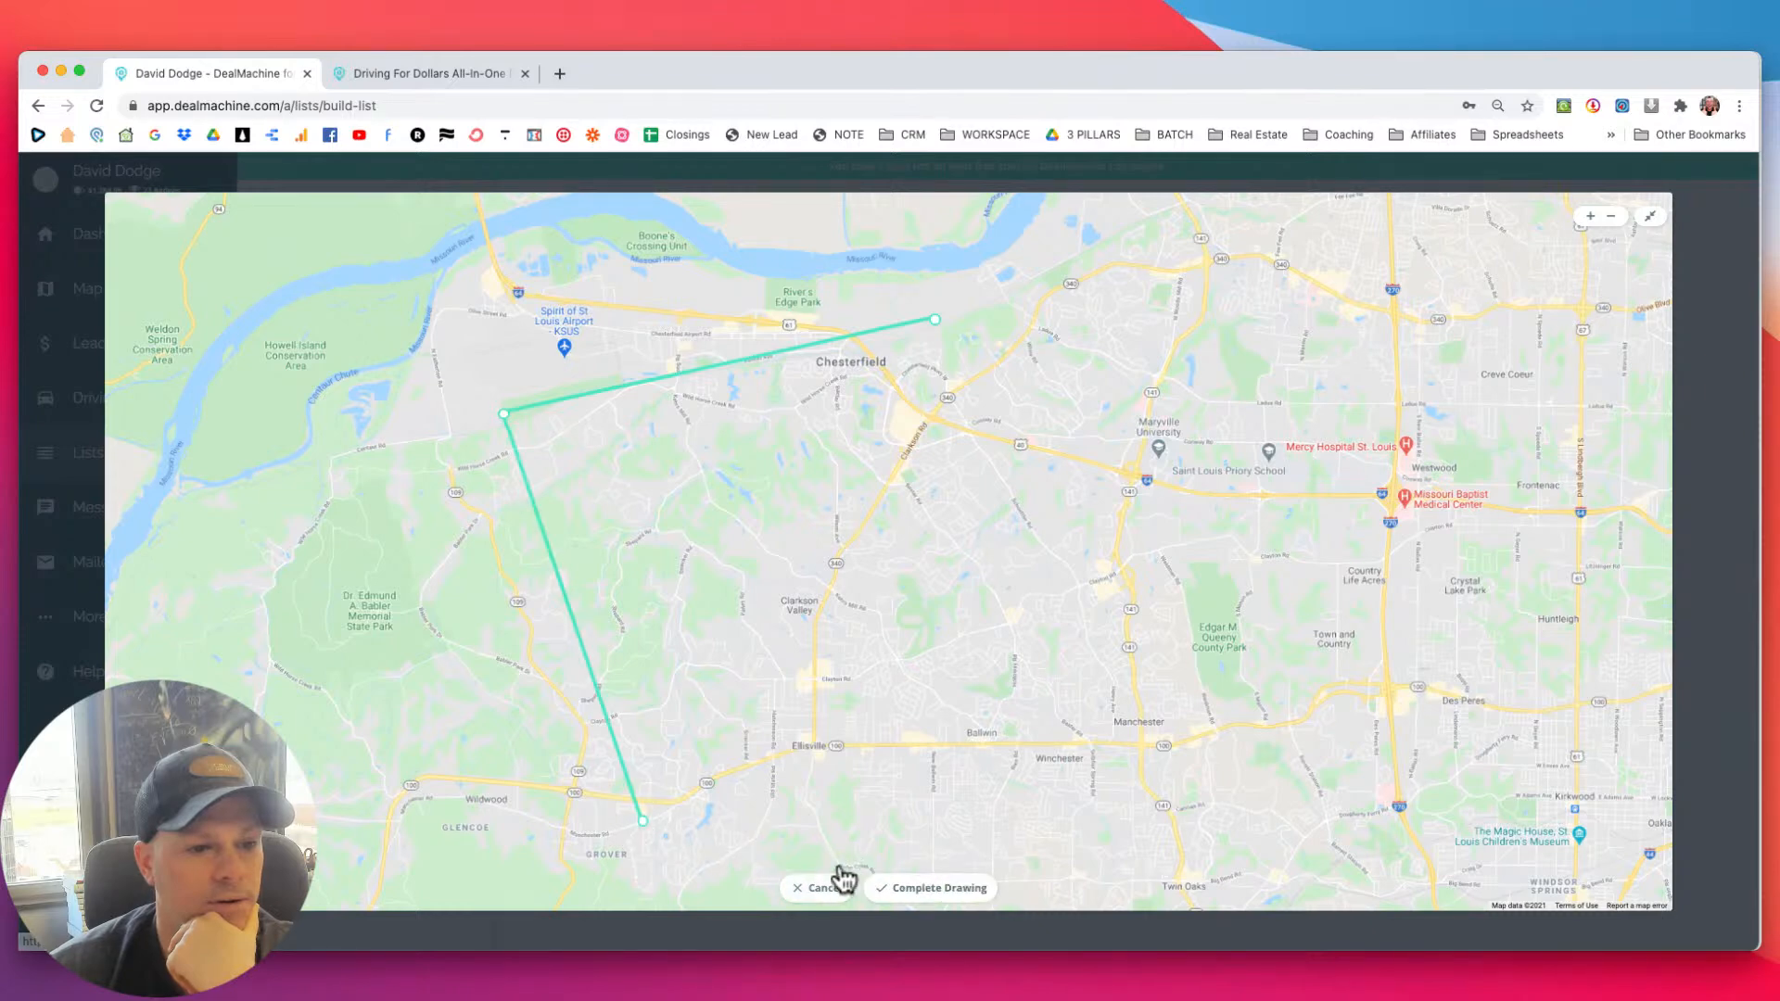
{"action": "left_click", "coordinate": [710, 863]}
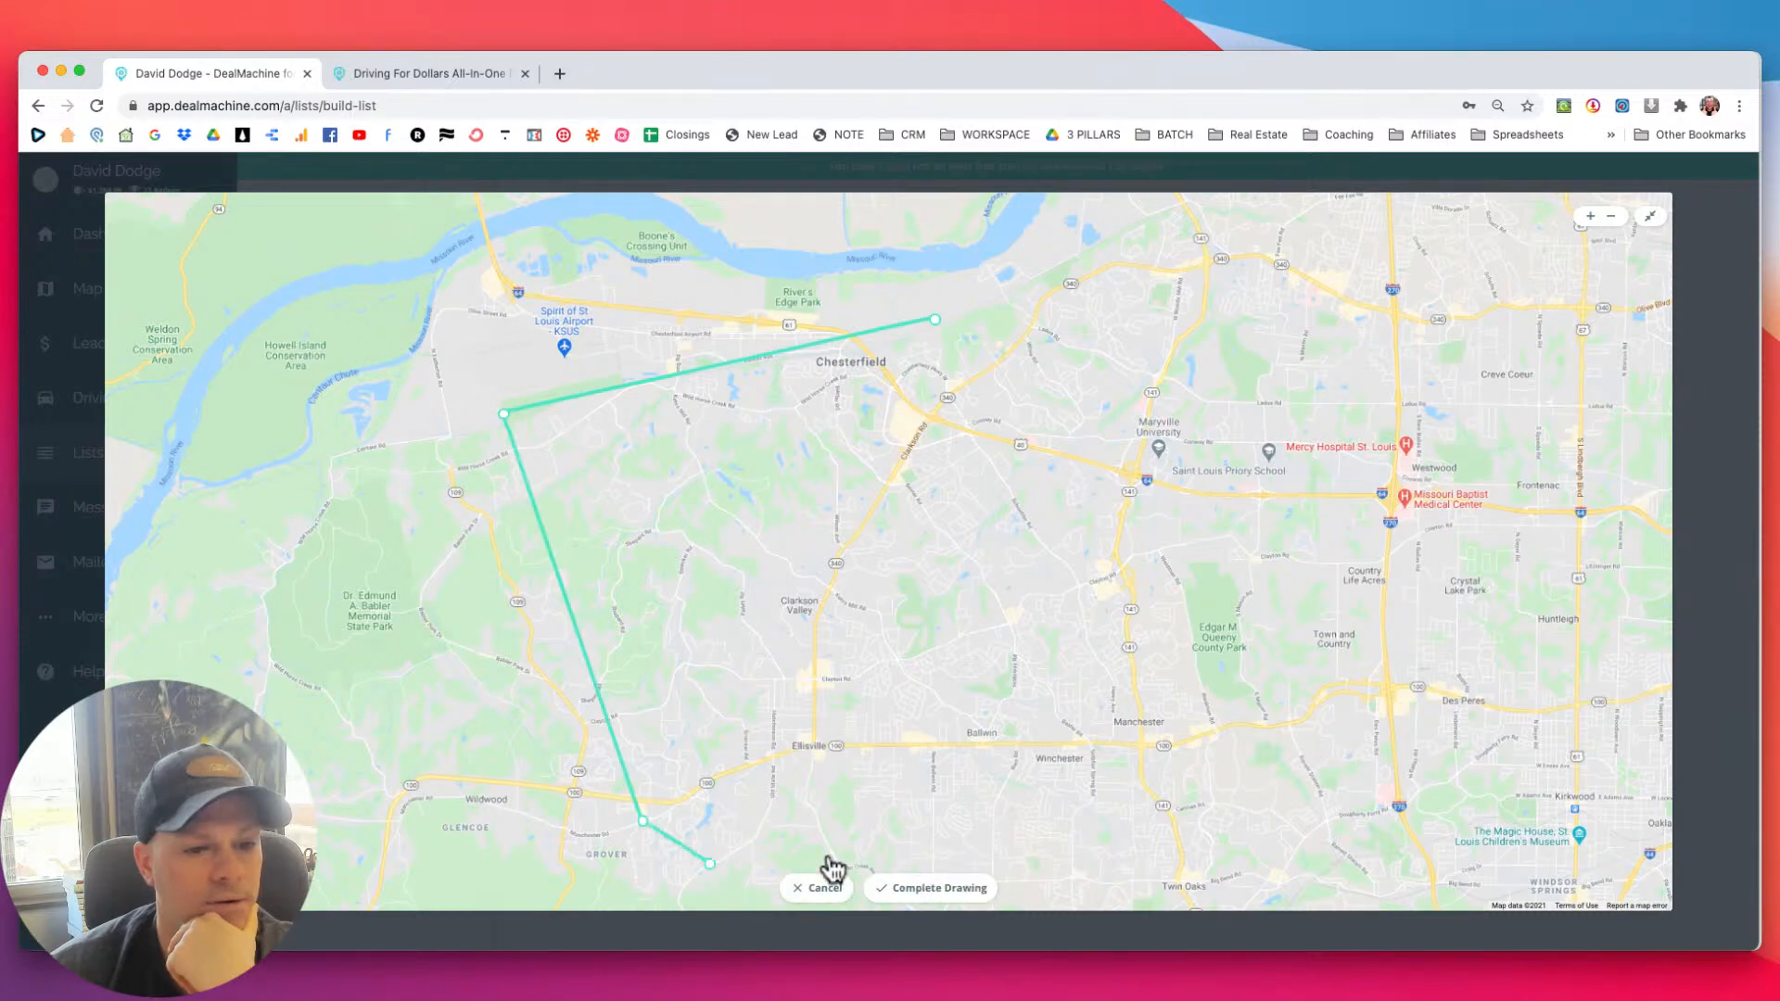
{"action": "left_click", "coordinate": [922, 866]}
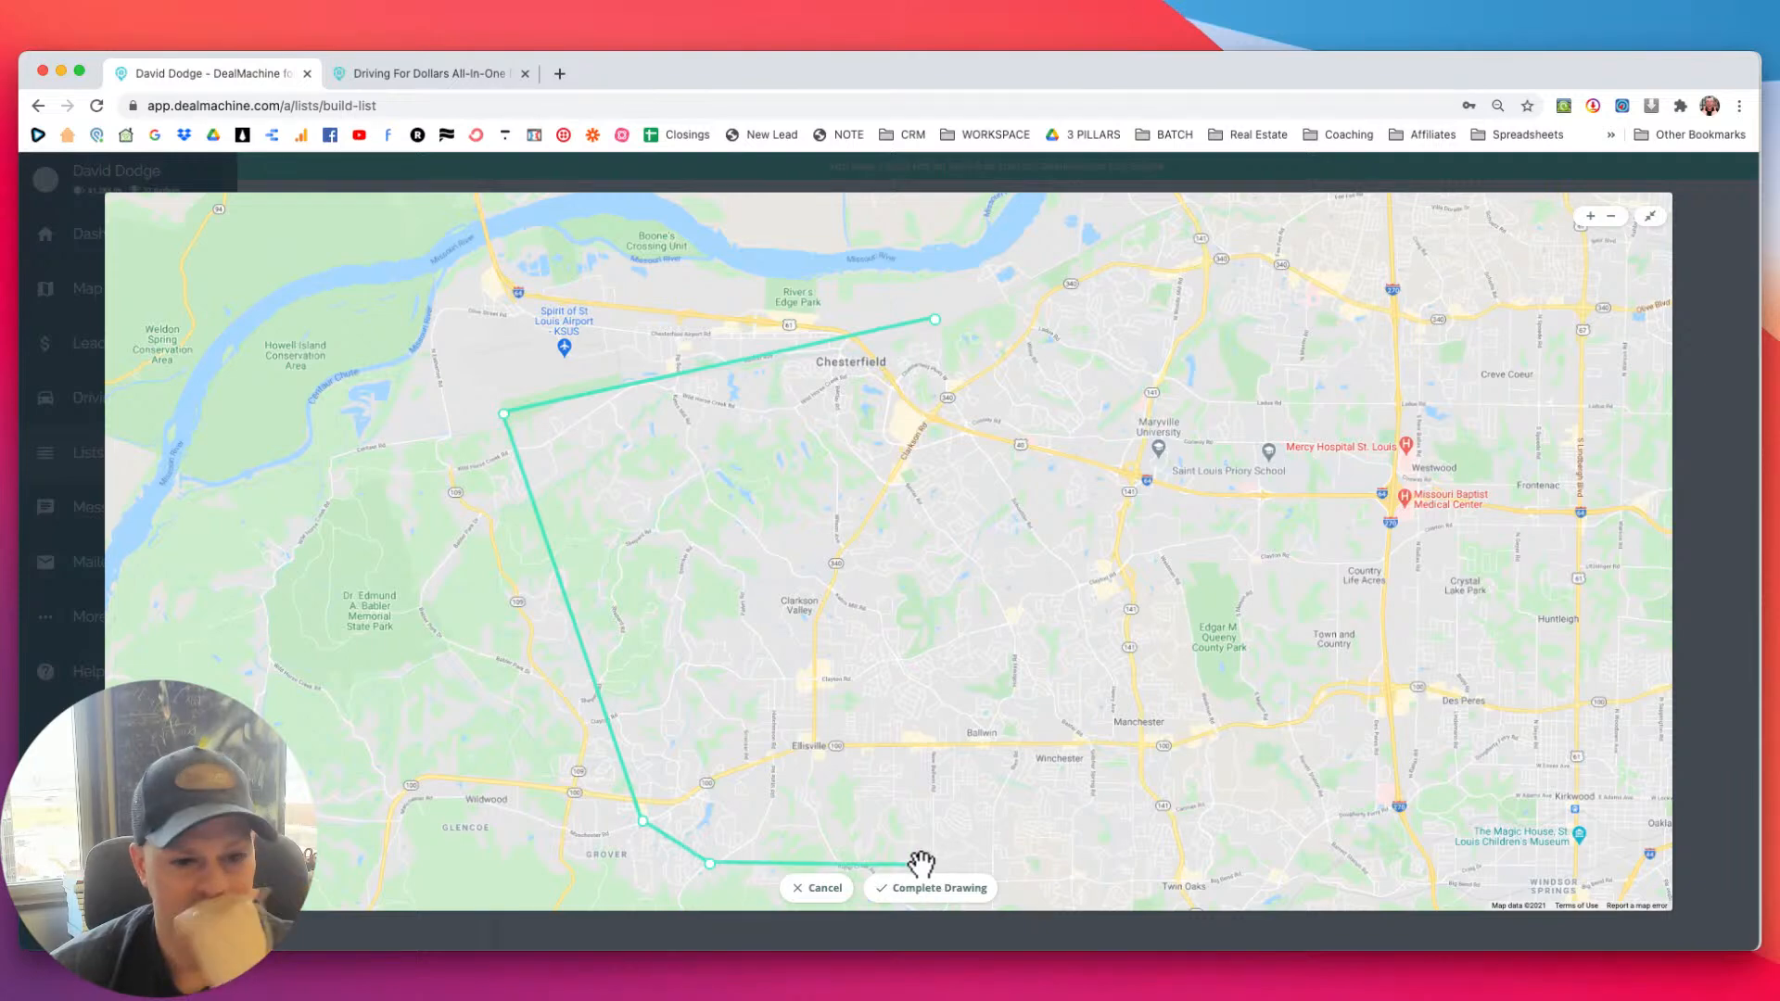
{"action": "left_click", "coordinate": [1114, 865]}
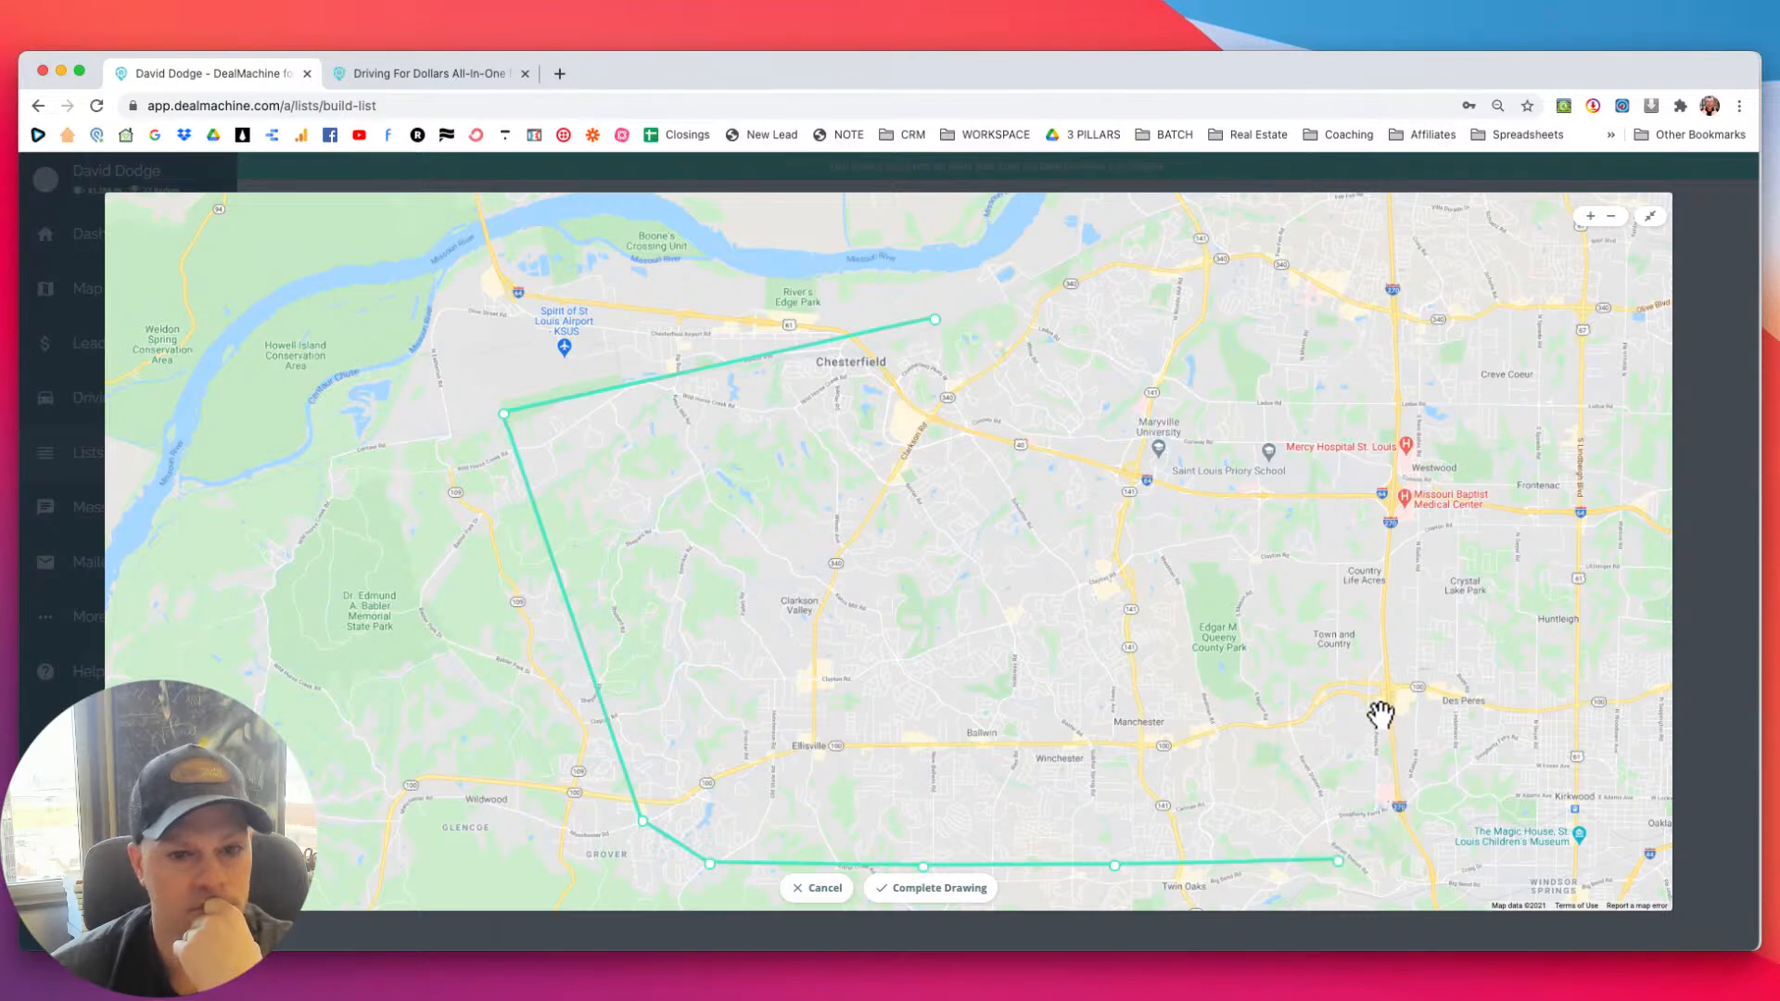
{"action": "left_click", "coordinate": [1295, 582]}
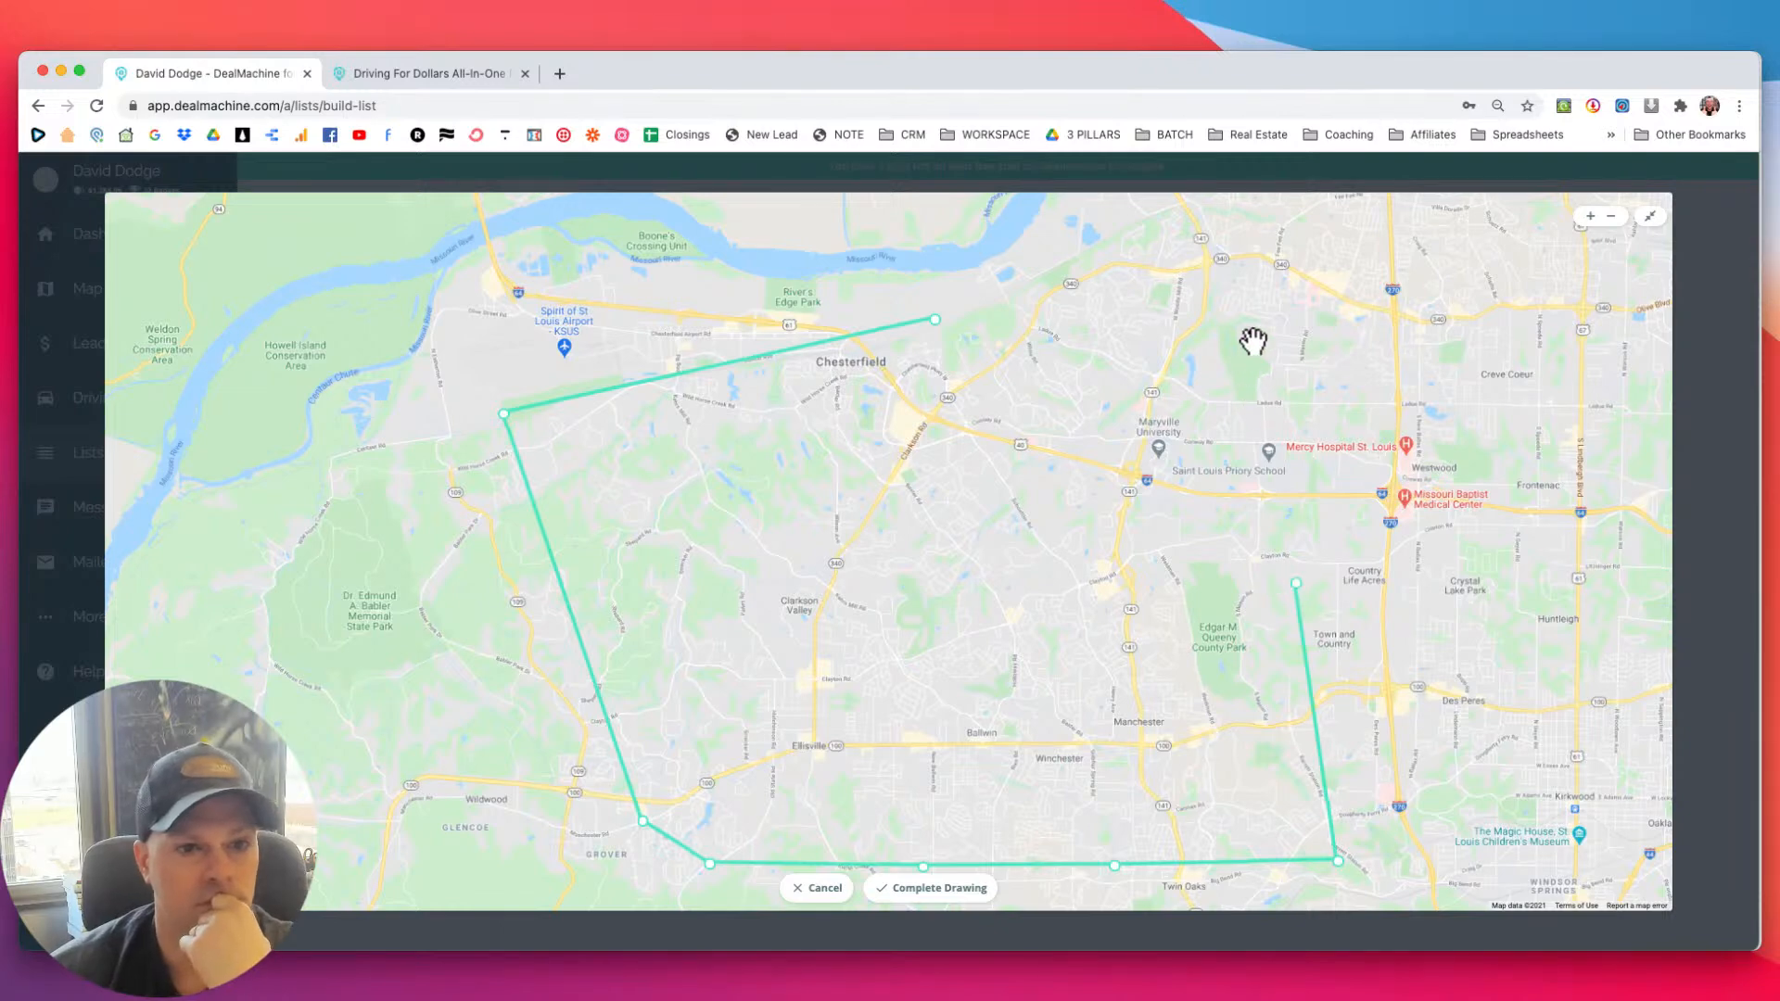
{"action": "left_click", "coordinate": [1368, 308]}
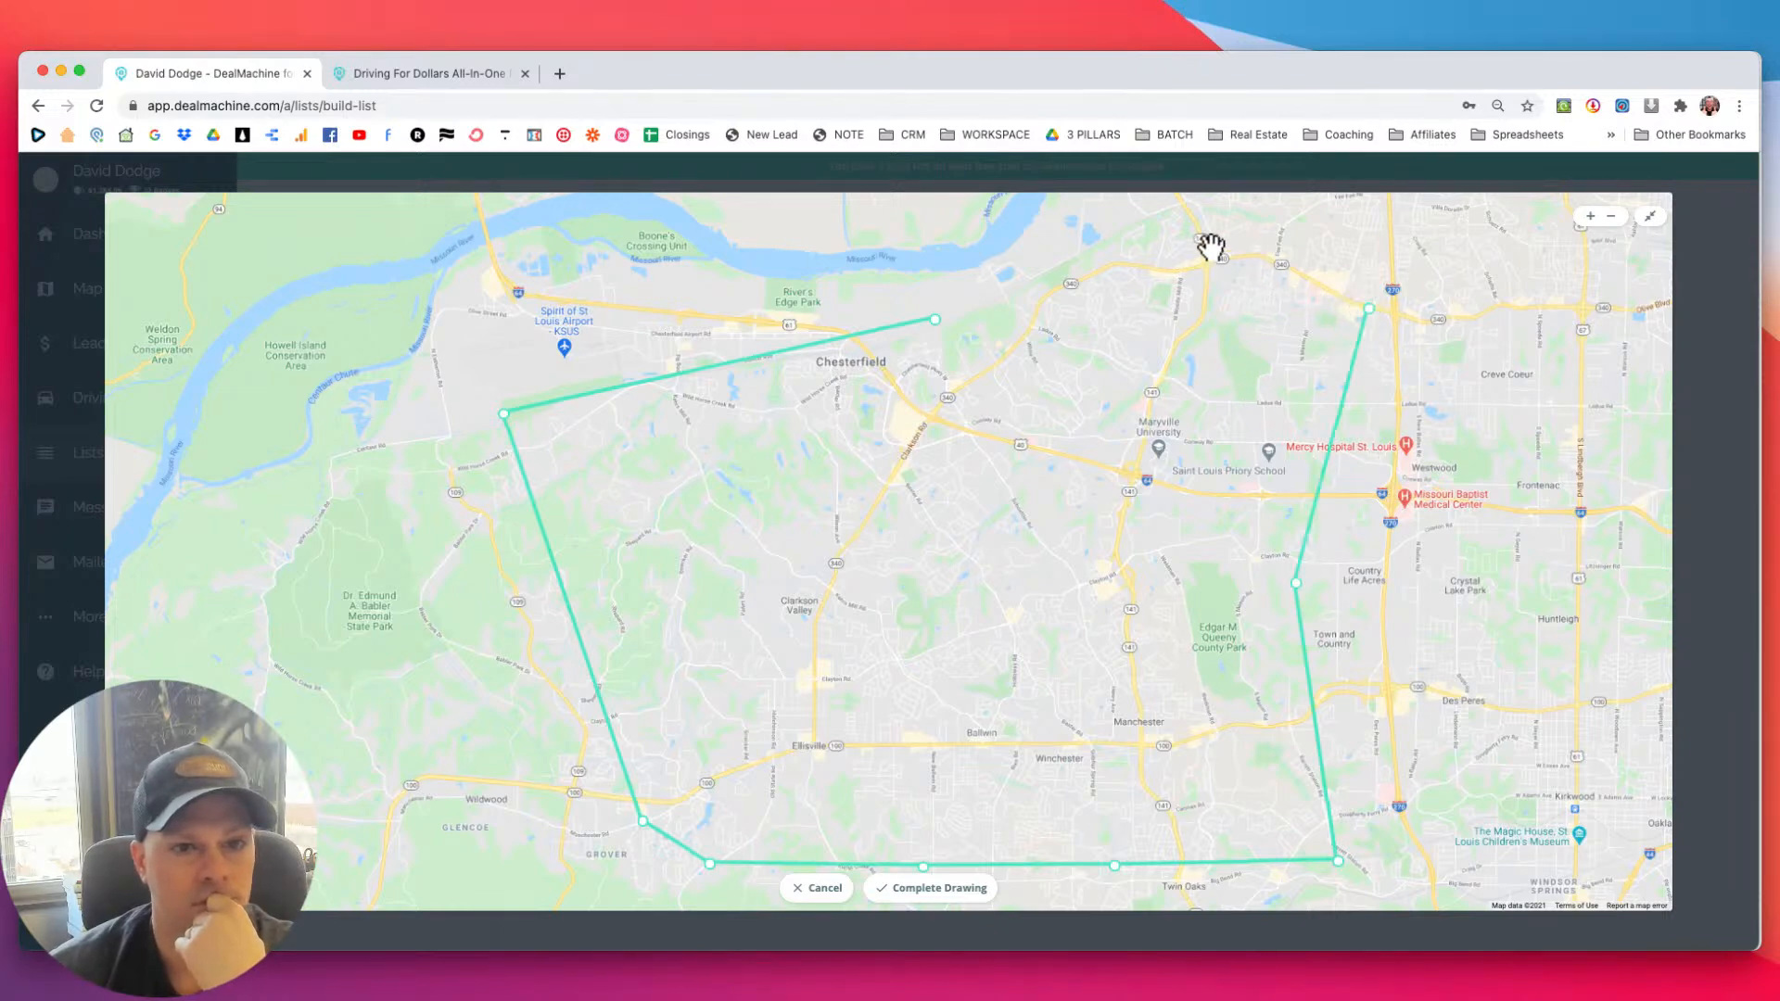
{"action": "left_click", "coordinate": [1193, 228]}
{"action": "left_click", "coordinate": [931, 320]}
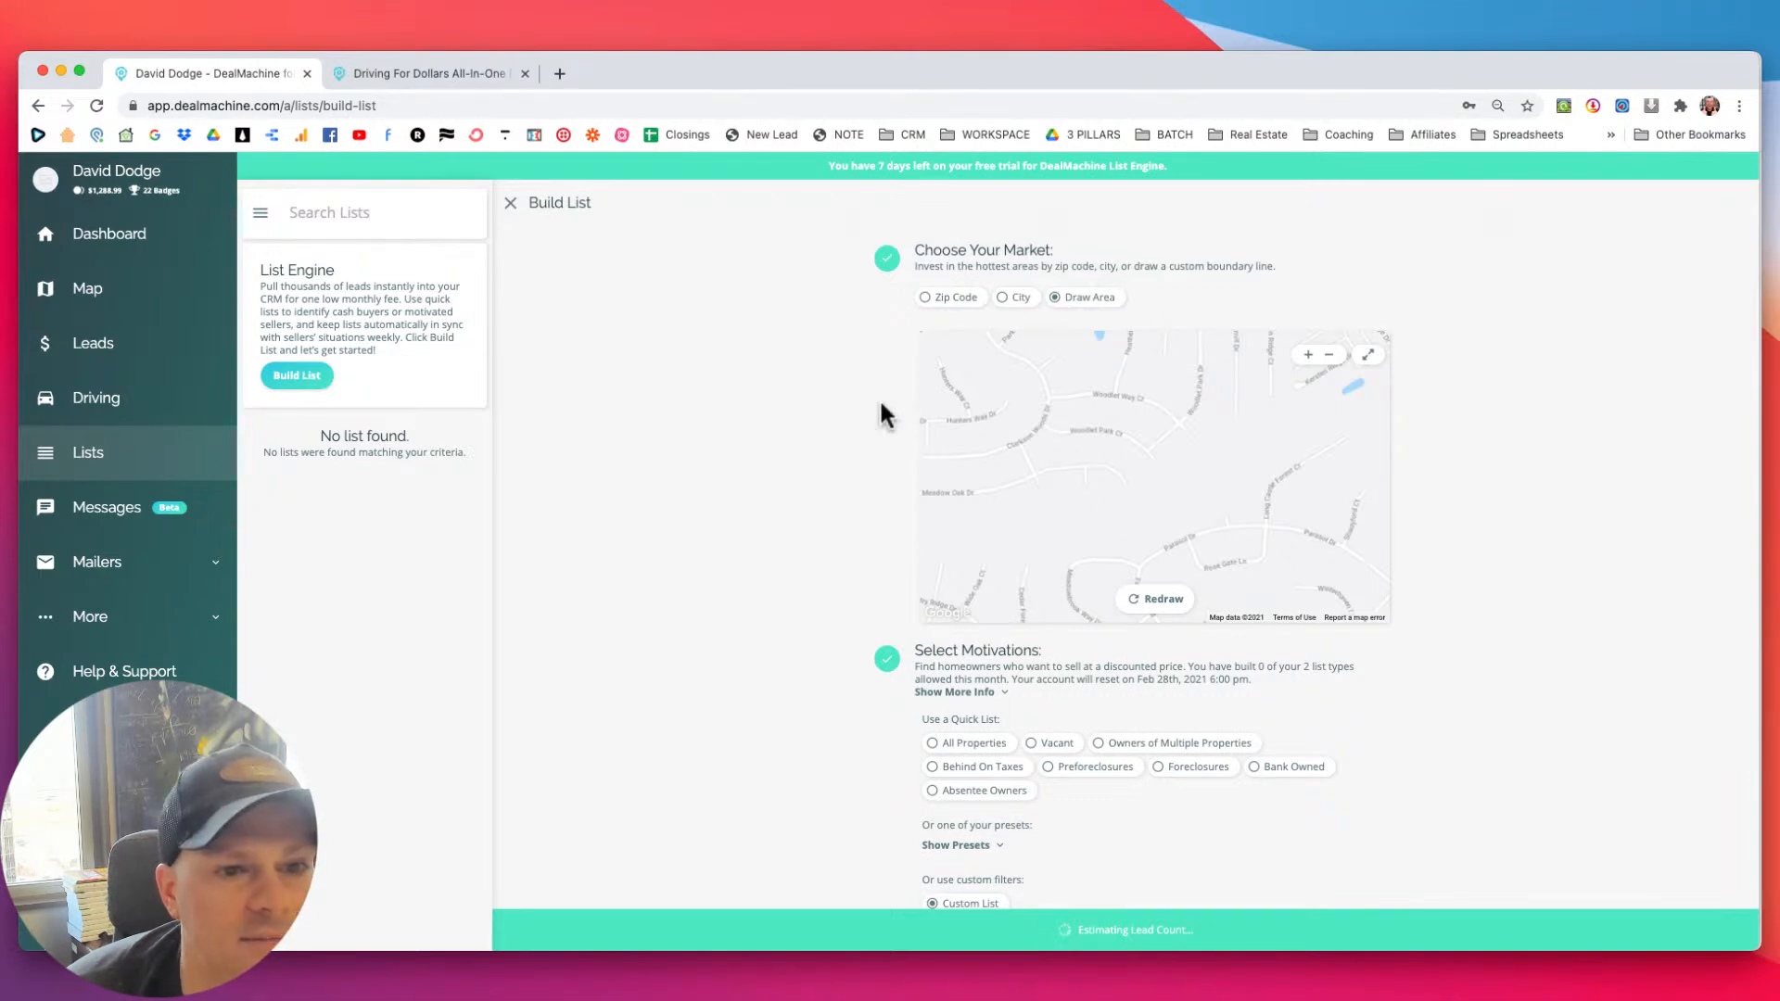
Set the minimum equity percent to 30% in the custom filters for the drawn area.
{"action": "scroll", "coordinate": [879, 431], "scroll_direction": "down", "scroll_amount": 3}
{"action": "scroll", "coordinate": [879, 431], "scroll_direction": "down", "scroll_amount": 5}
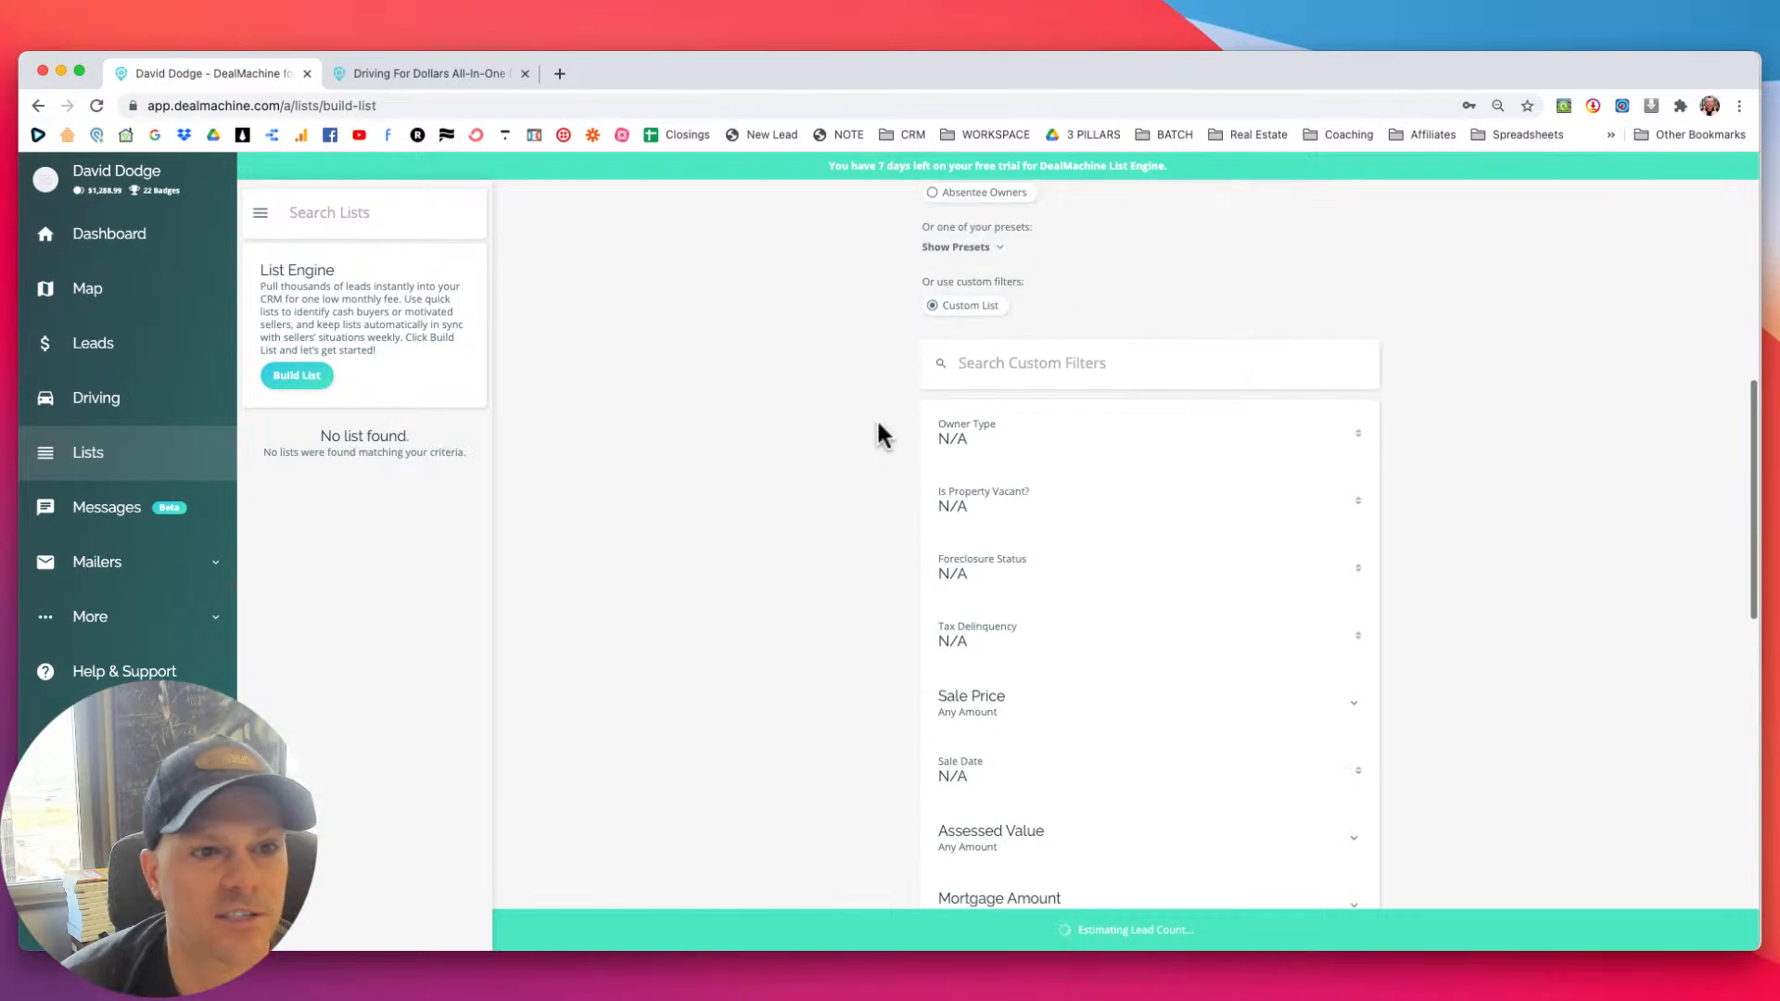
{"action": "scroll", "coordinate": [881, 417], "scroll_direction": "down", "scroll_amount": 5}
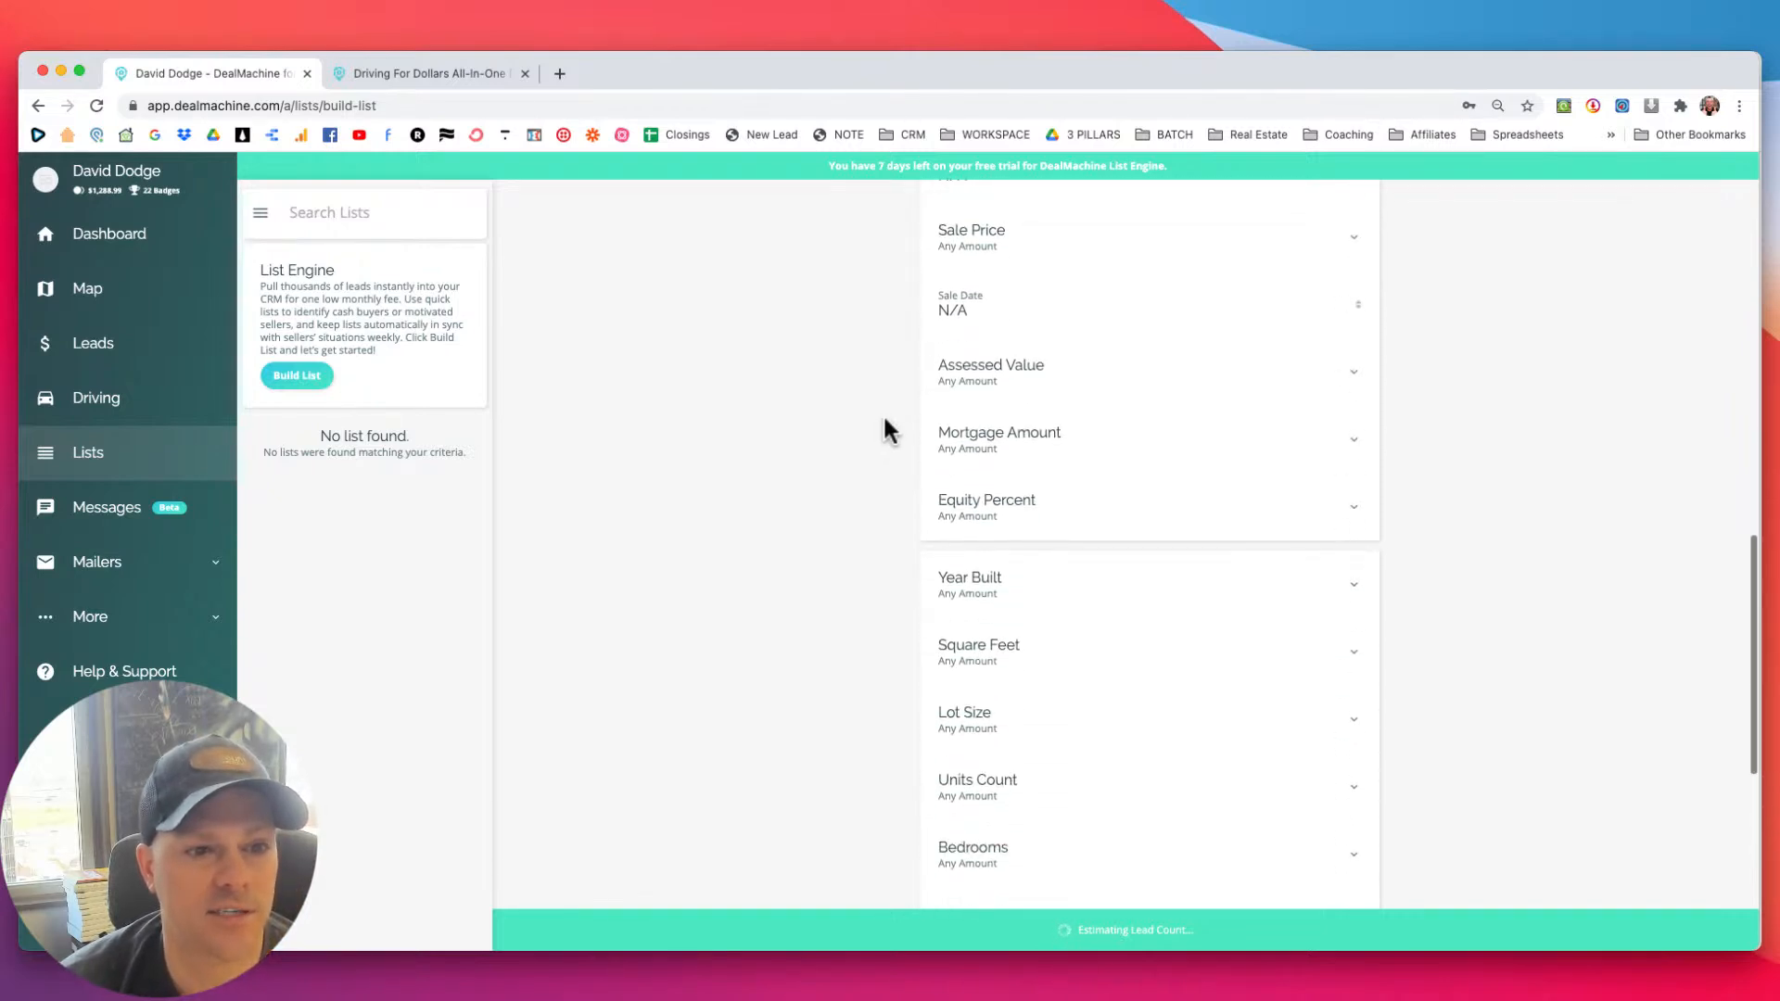
{"action": "scroll", "coordinate": [886, 431], "scroll_direction": "down", "scroll_amount": 2}
{"action": "left_click", "coordinate": [1015, 366]}
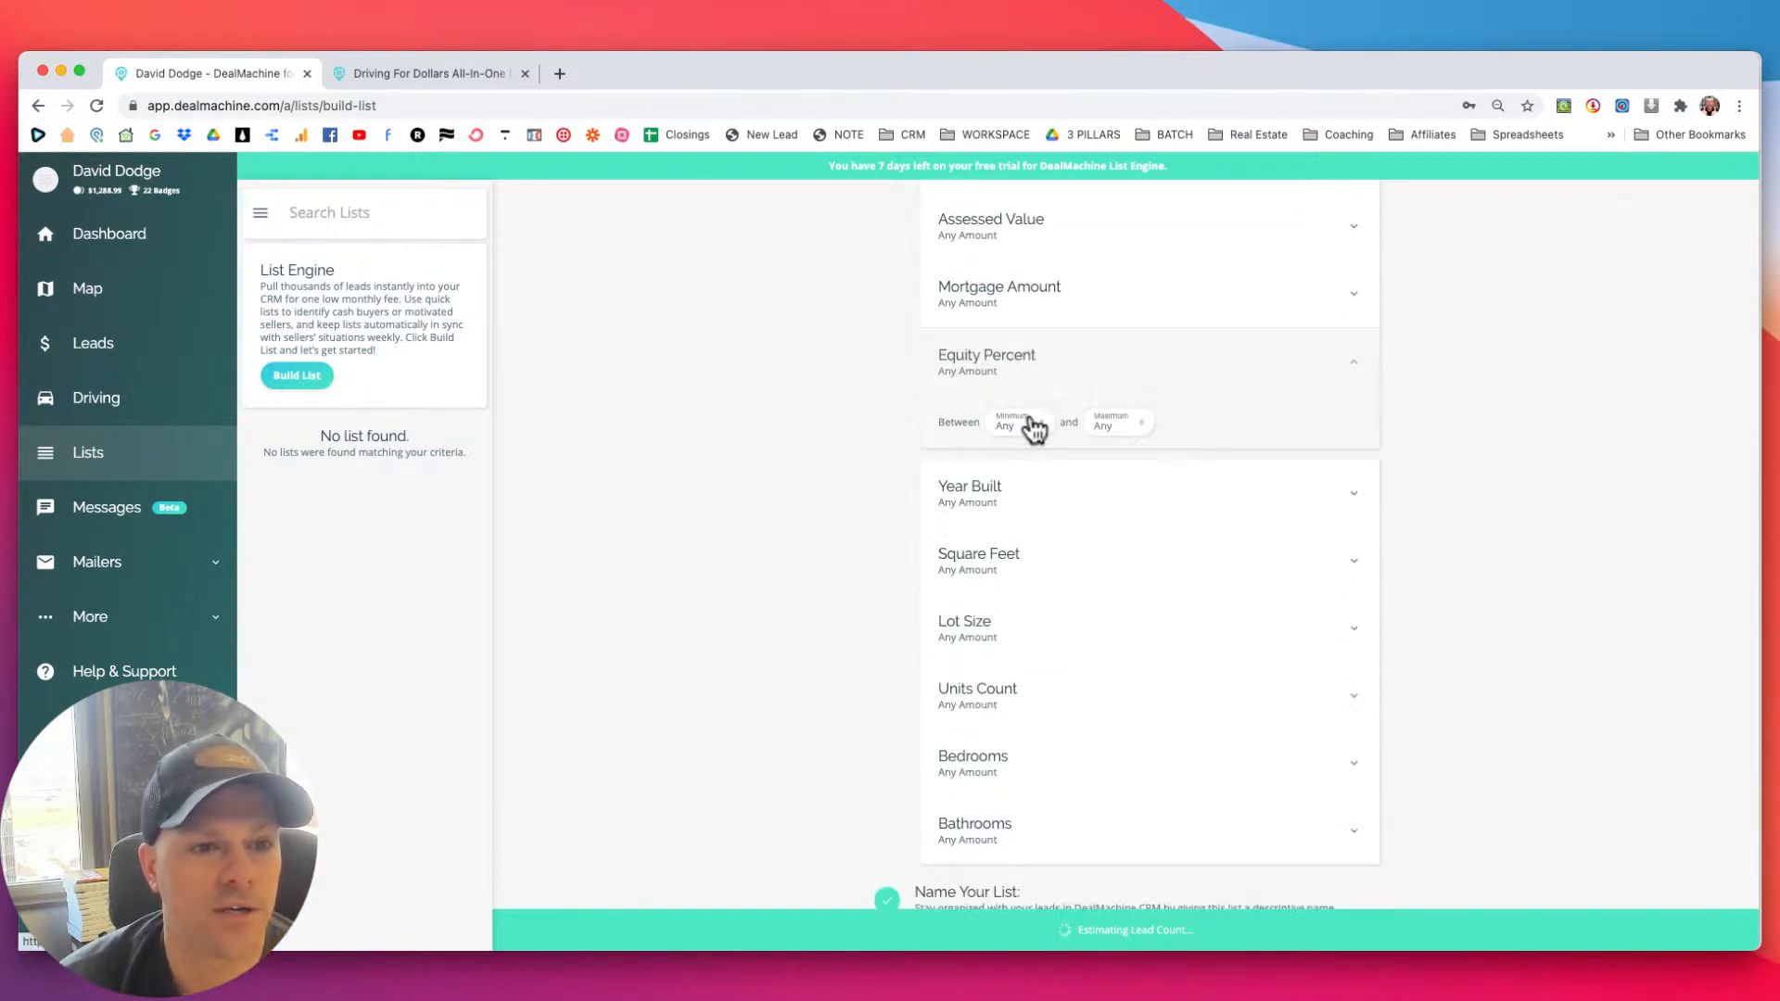
{"action": "left_click", "coordinate": [1027, 419]}
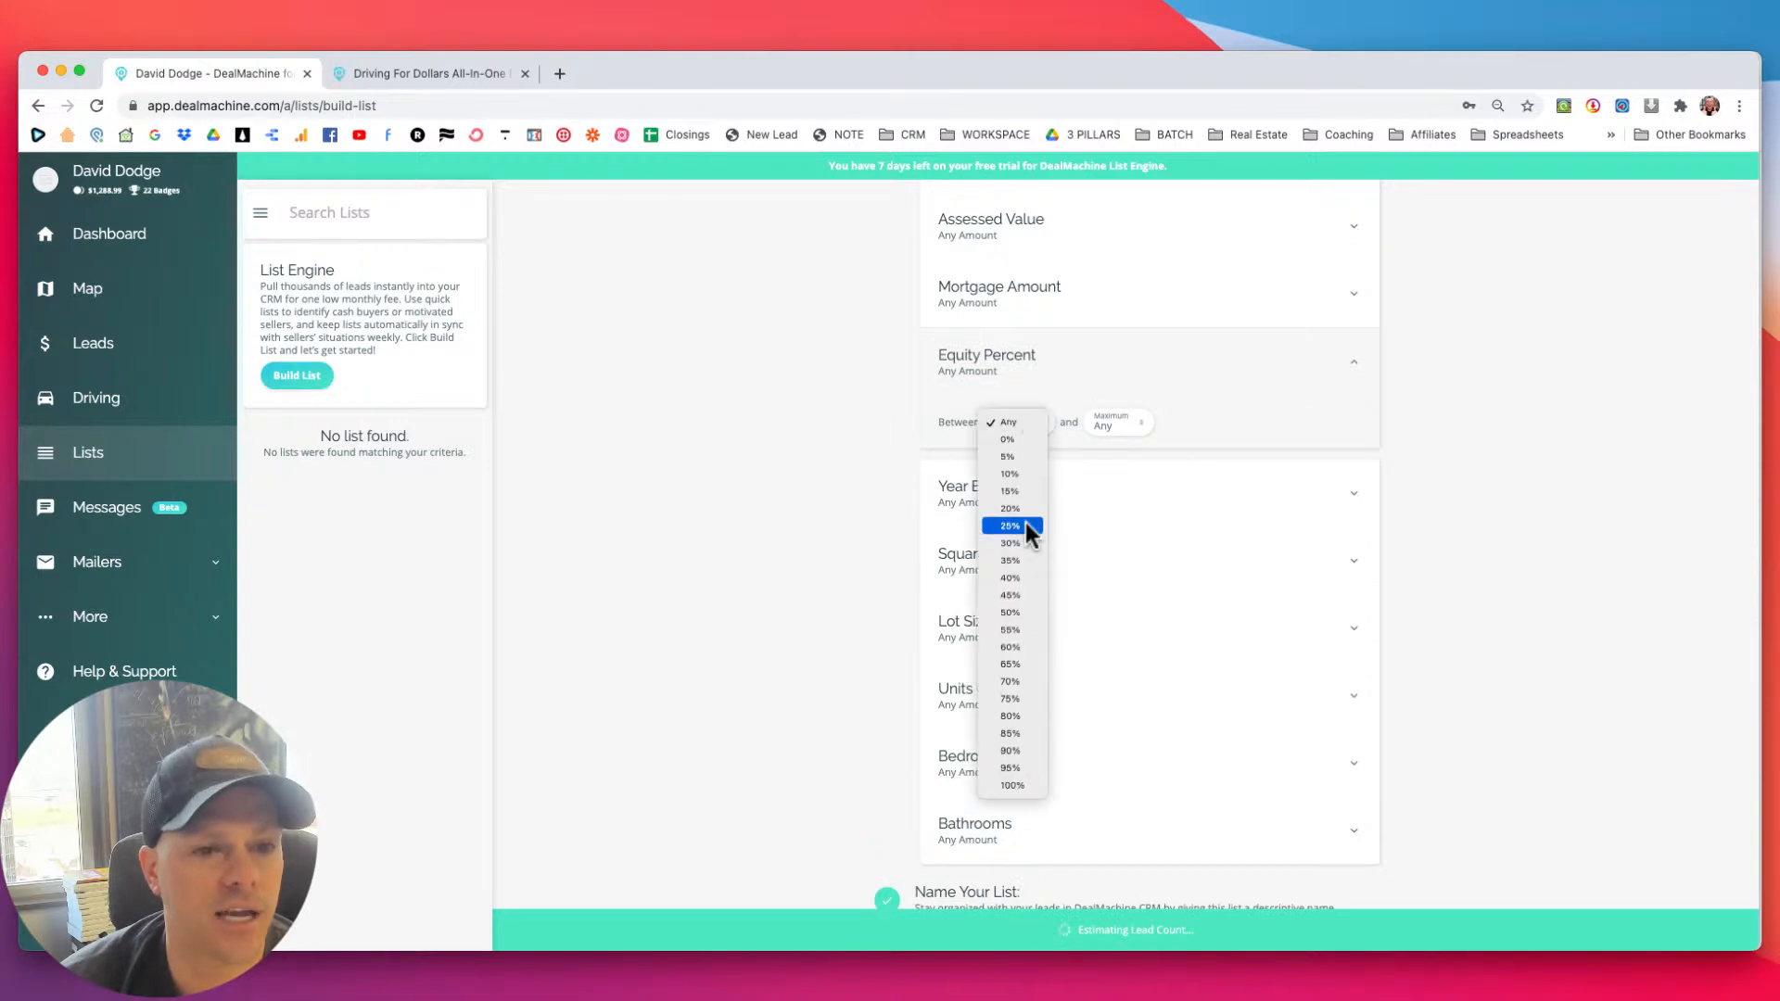
{"action": "left_click", "coordinate": [1020, 549]}
{"action": "scroll", "coordinate": [866, 458], "scroll_direction": "down", "scroll_amount": 3}
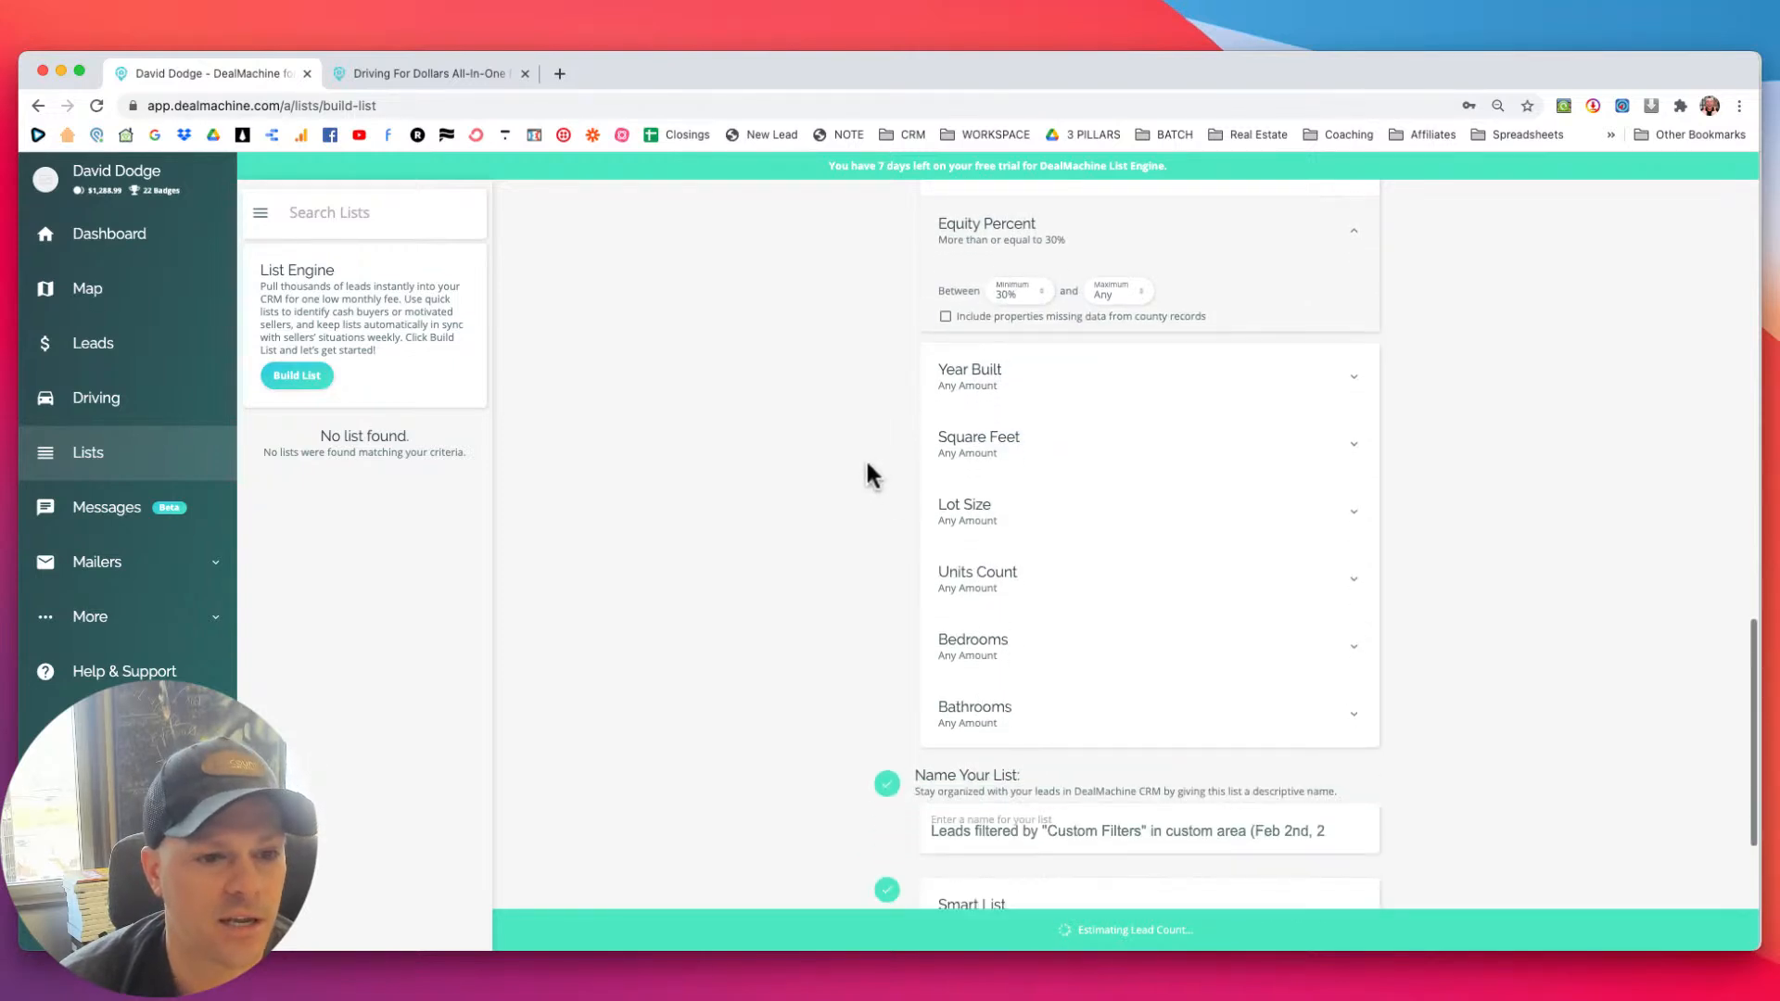
Filter the list to absentee owners by setting the owner type to Absentee Owner.
{"action": "scroll", "coordinate": [866, 458], "scroll_direction": "up", "scroll_amount": 4}
{"action": "scroll", "coordinate": [868, 464], "scroll_direction": "up", "scroll_amount": 6}
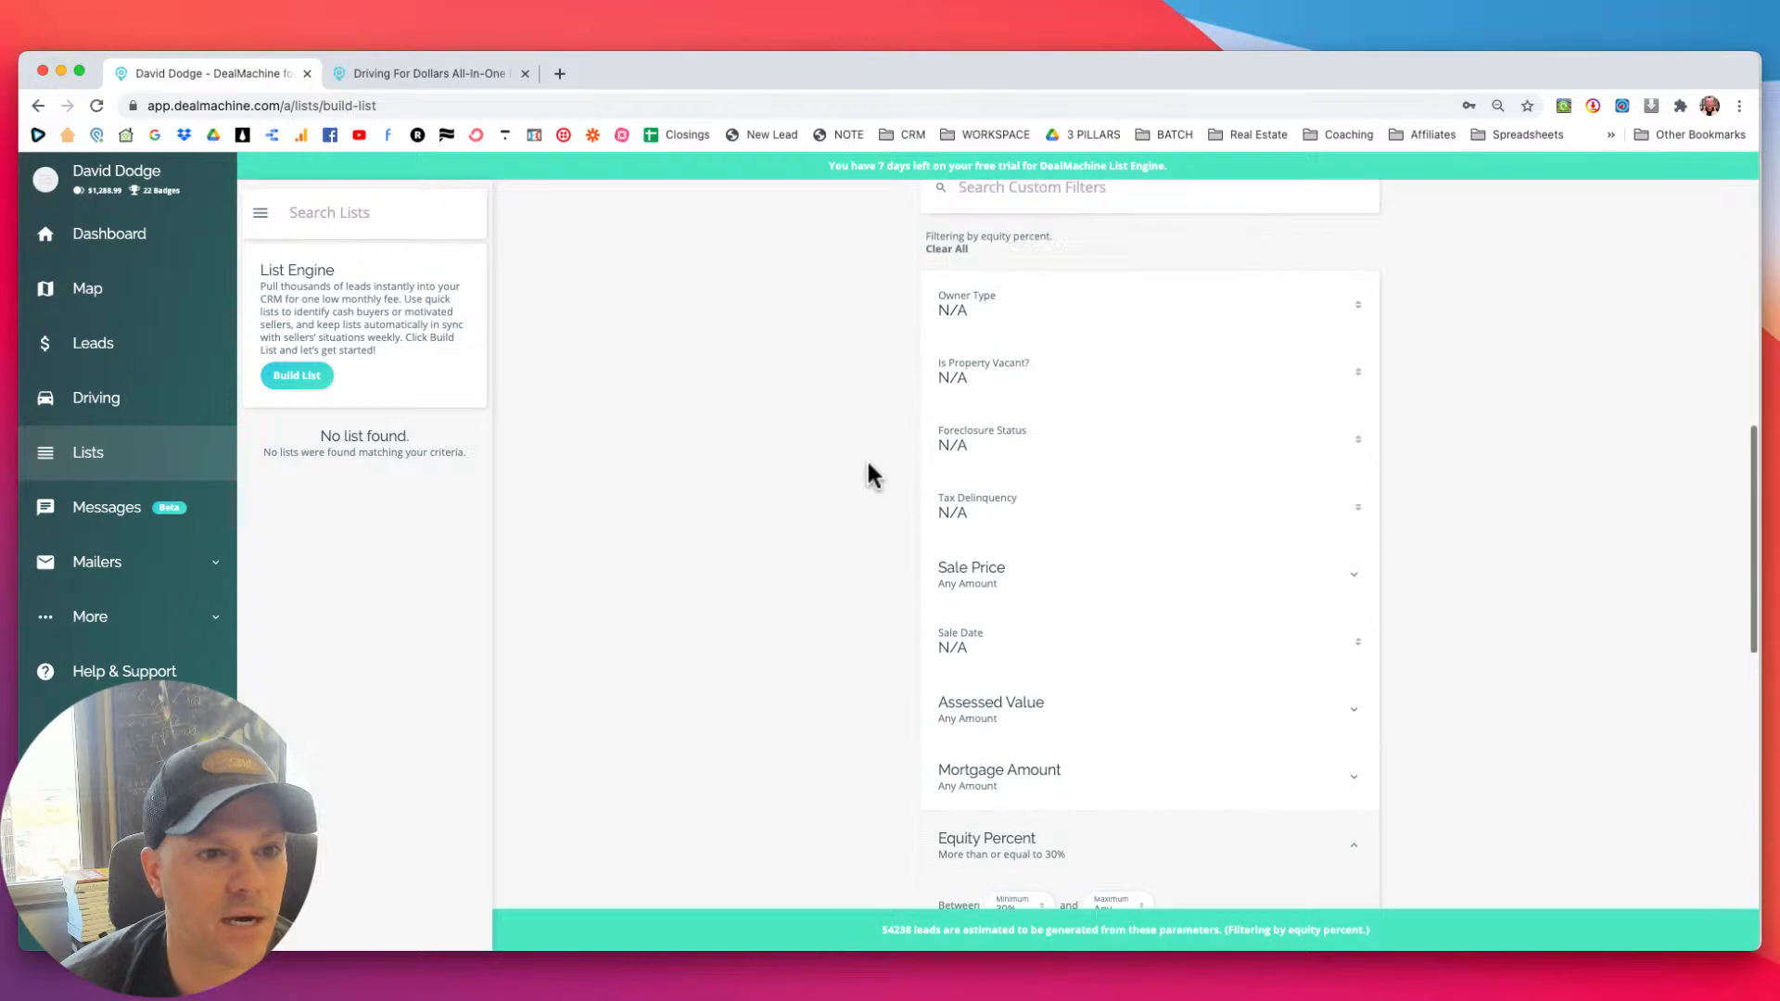
{"action": "scroll", "coordinate": [868, 463], "scroll_direction": "up", "scroll_amount": 3}
{"action": "scroll", "coordinate": [868, 463], "scroll_direction": "down", "scroll_amount": 5}
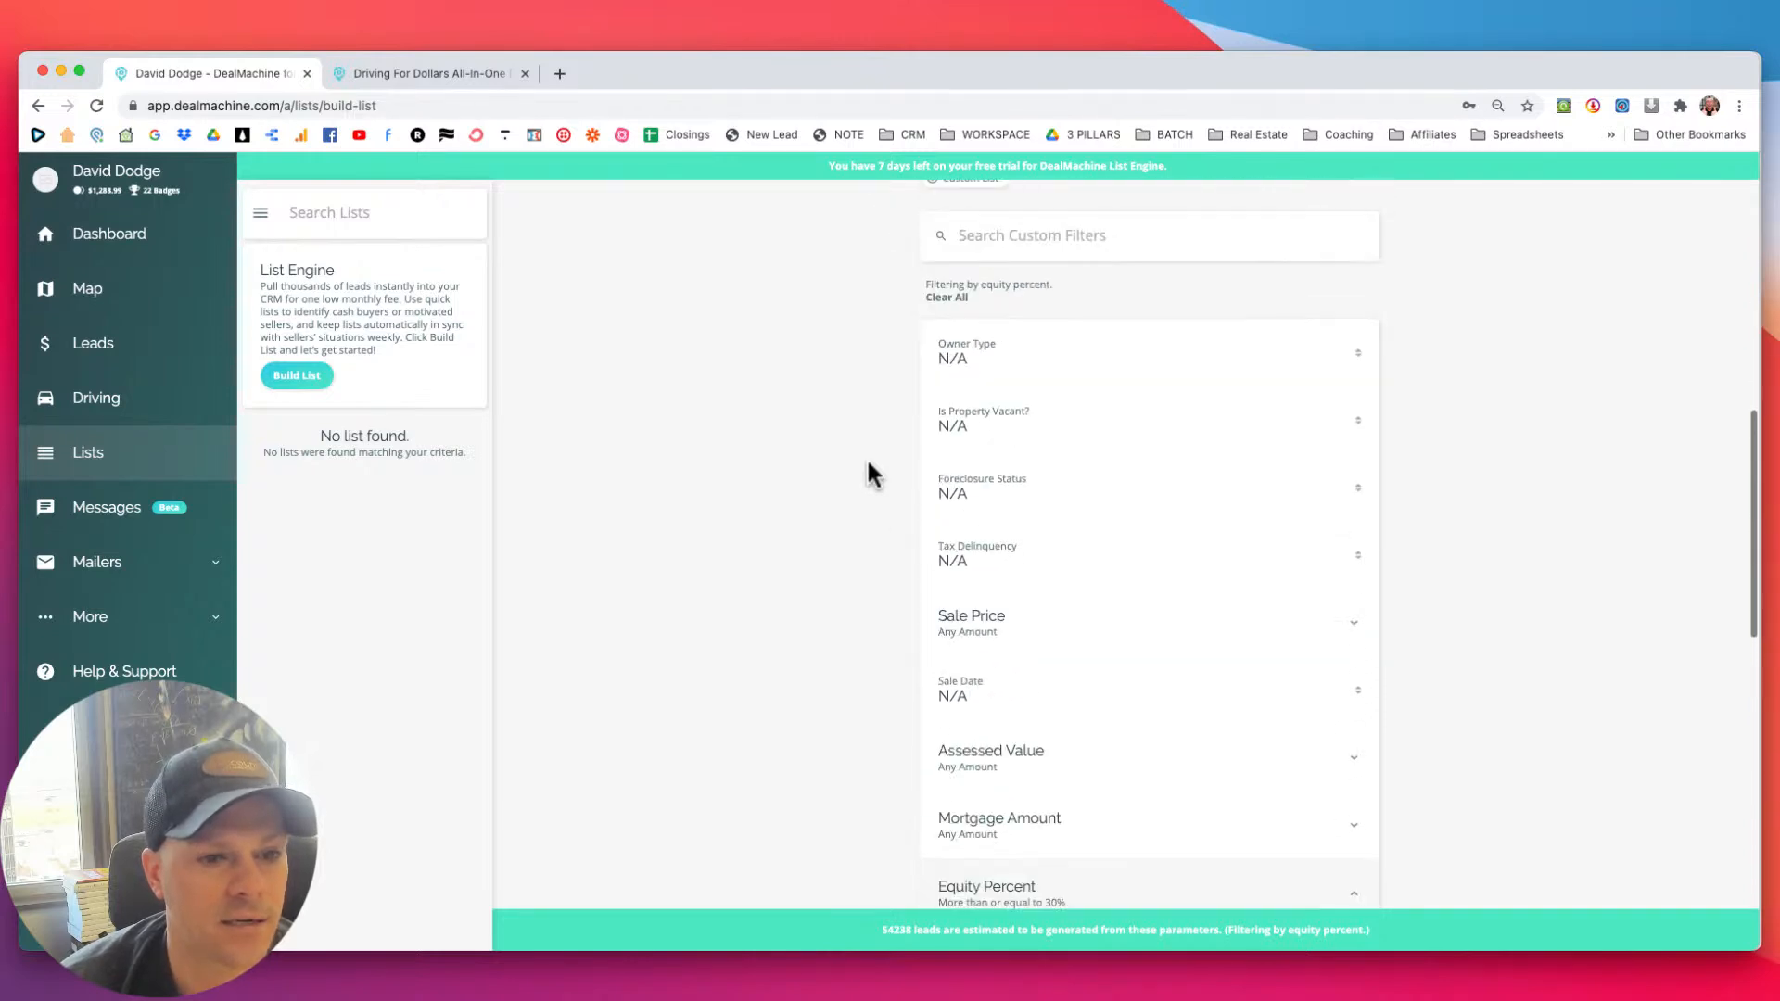
{"action": "scroll", "coordinate": [868, 469], "scroll_direction": "up", "scroll_amount": 1}
{"action": "left_click", "coordinate": [1021, 384]}
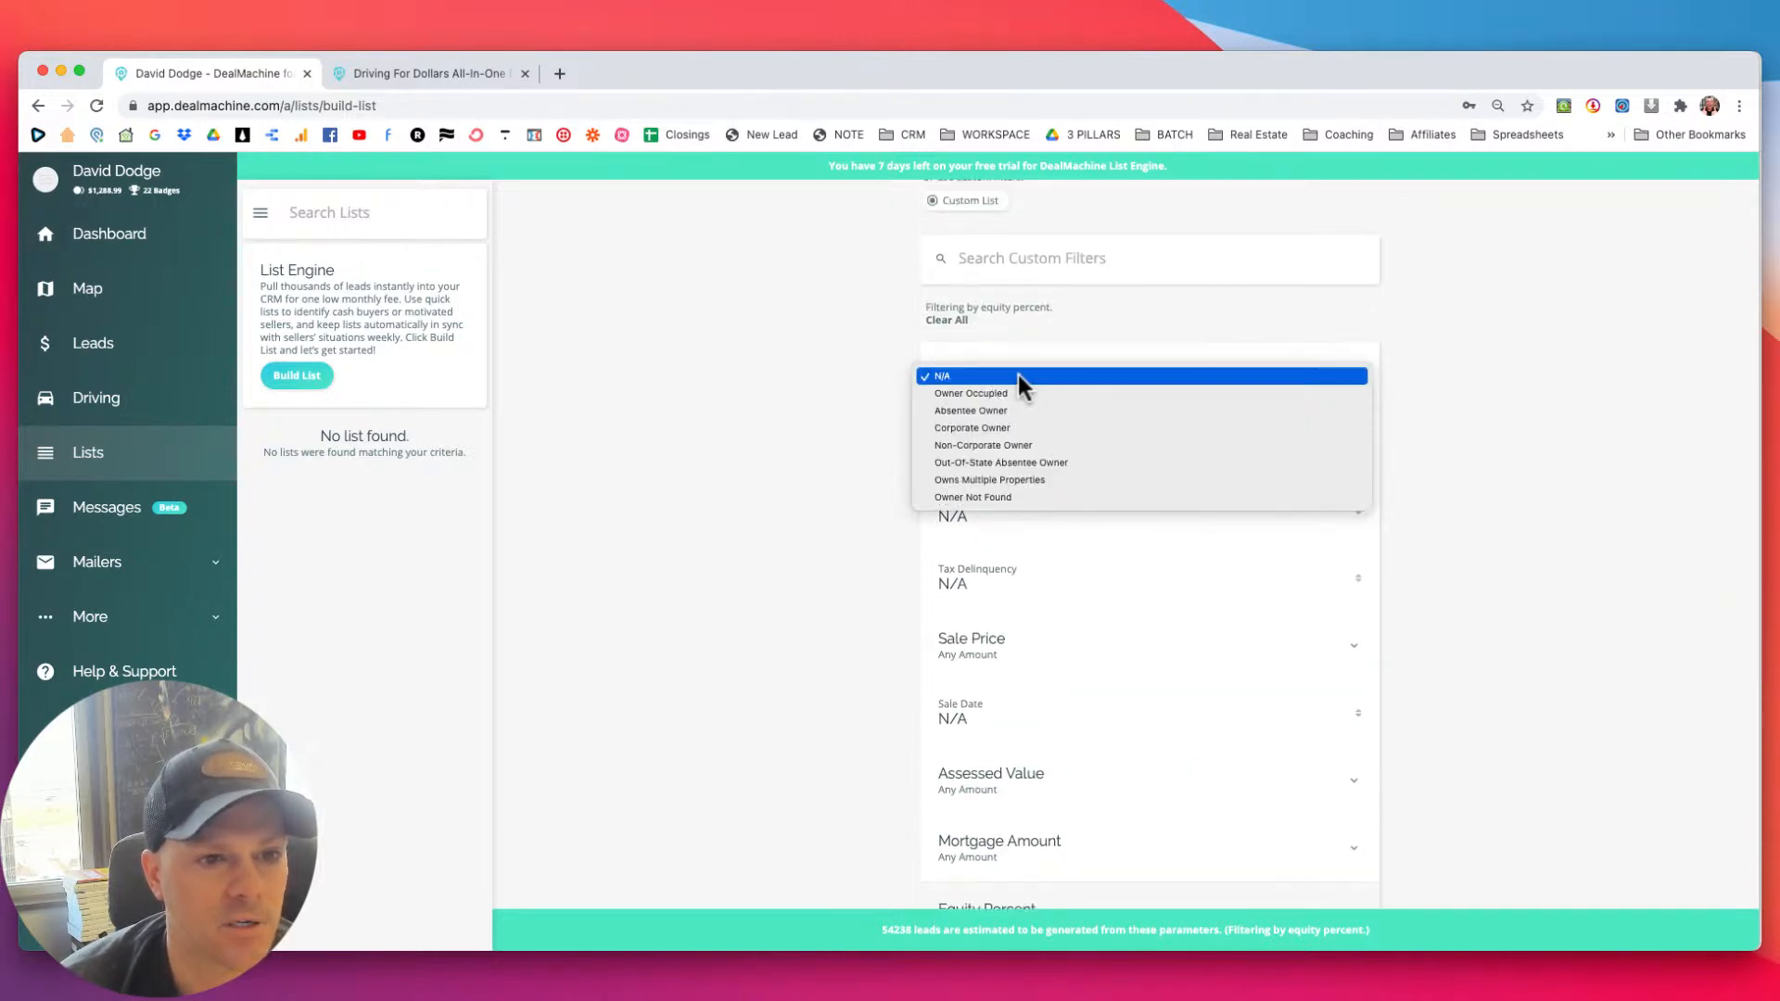
{"action": "left_click", "coordinate": [842, 413]}
{"action": "scroll", "coordinate": [849, 418], "scroll_direction": "down", "scroll_amount": 3}
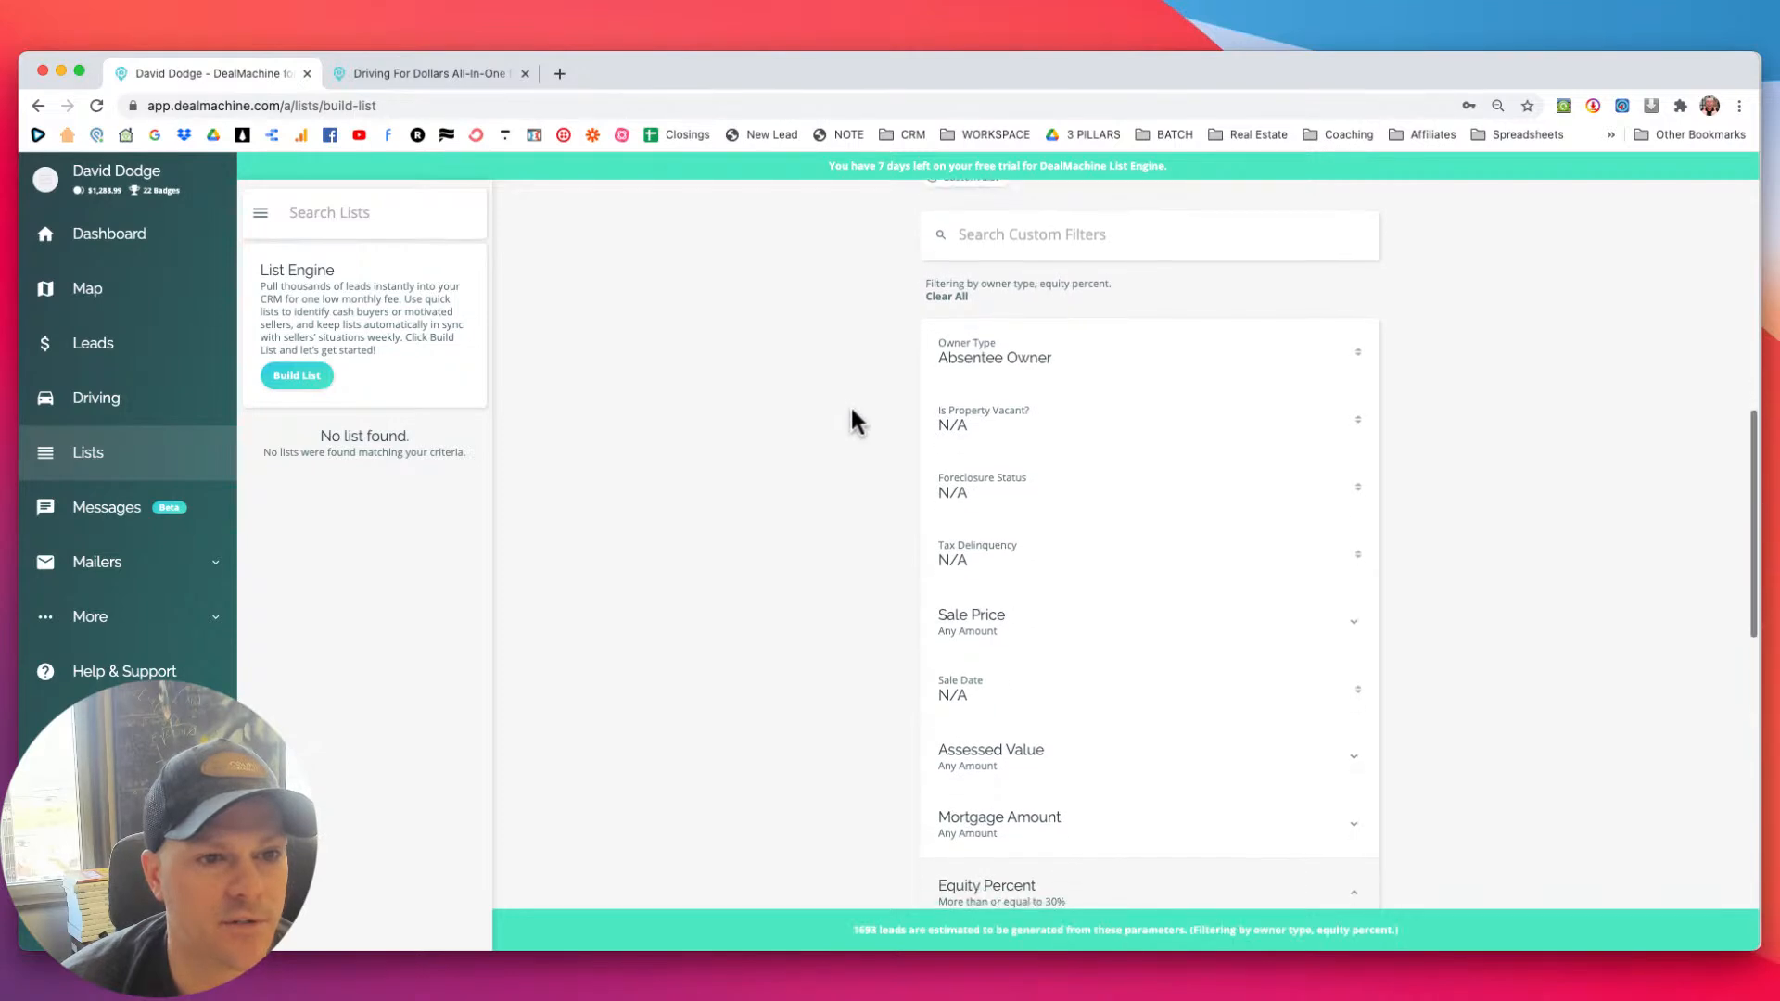
Include properties missing data from county records in the Equity Percent filter.
{"action": "scroll", "coordinate": [868, 407], "scroll_direction": "down", "scroll_amount": 4}
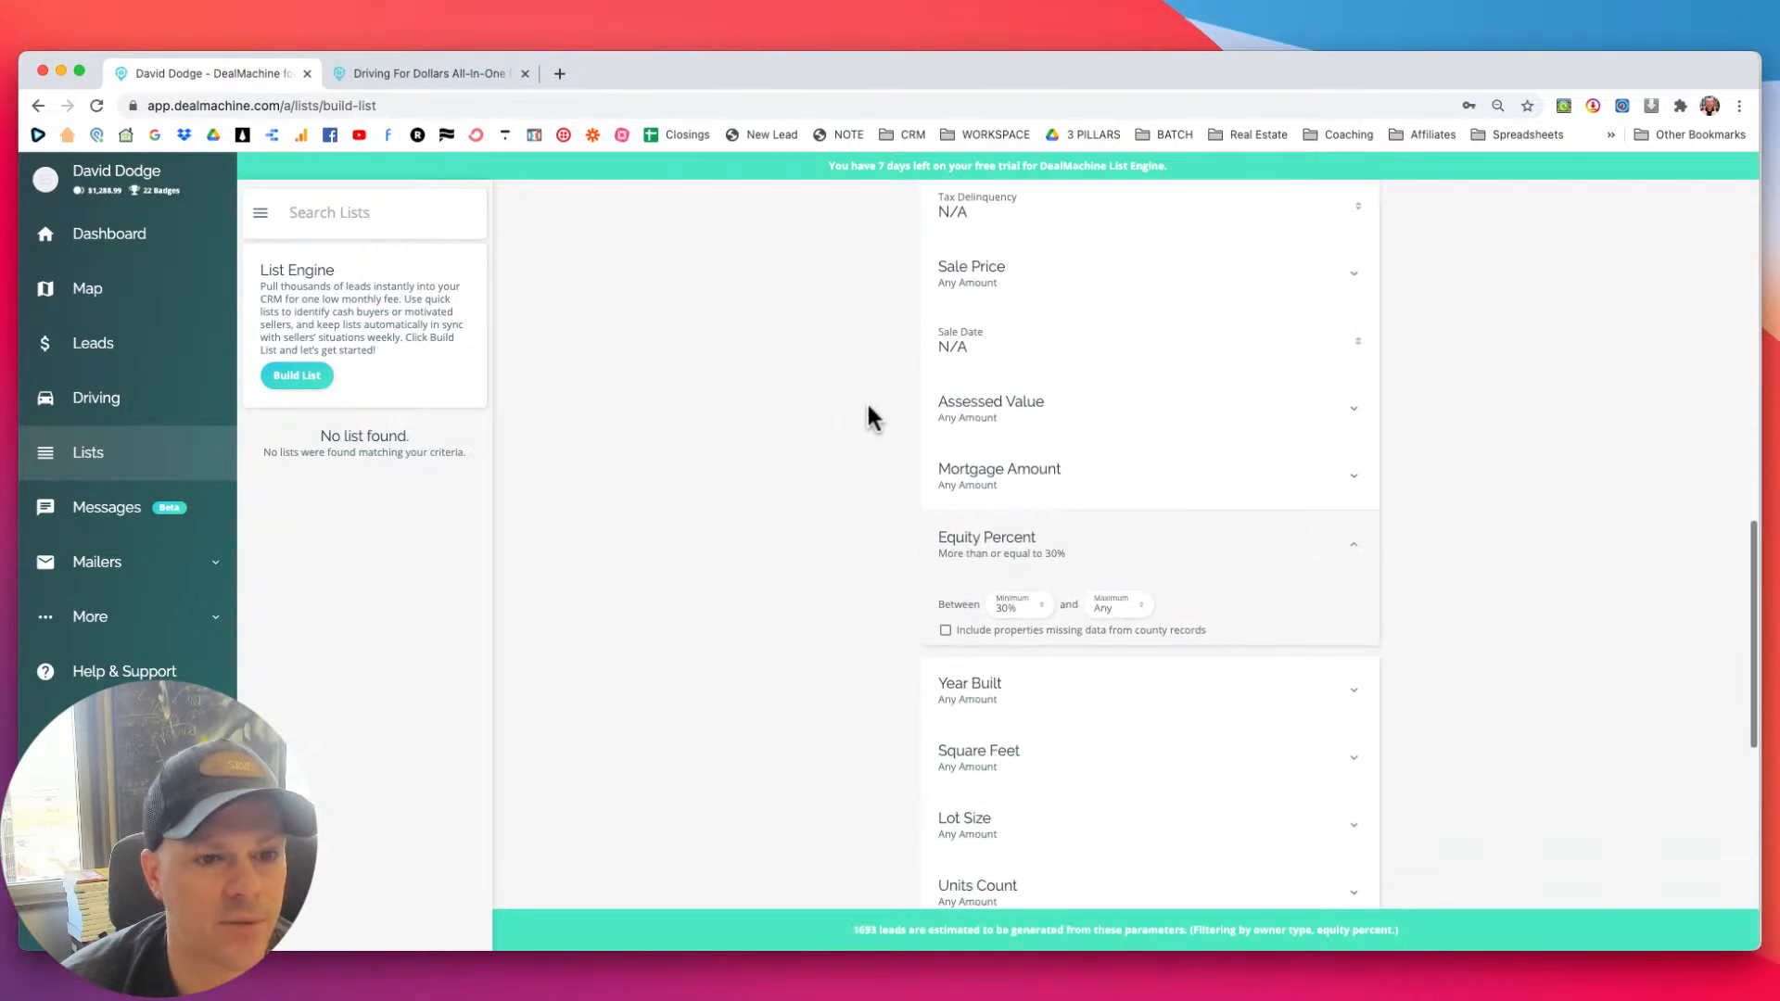
{"action": "scroll", "coordinate": [856, 547], "scroll_direction": "down", "scroll_amount": 3}
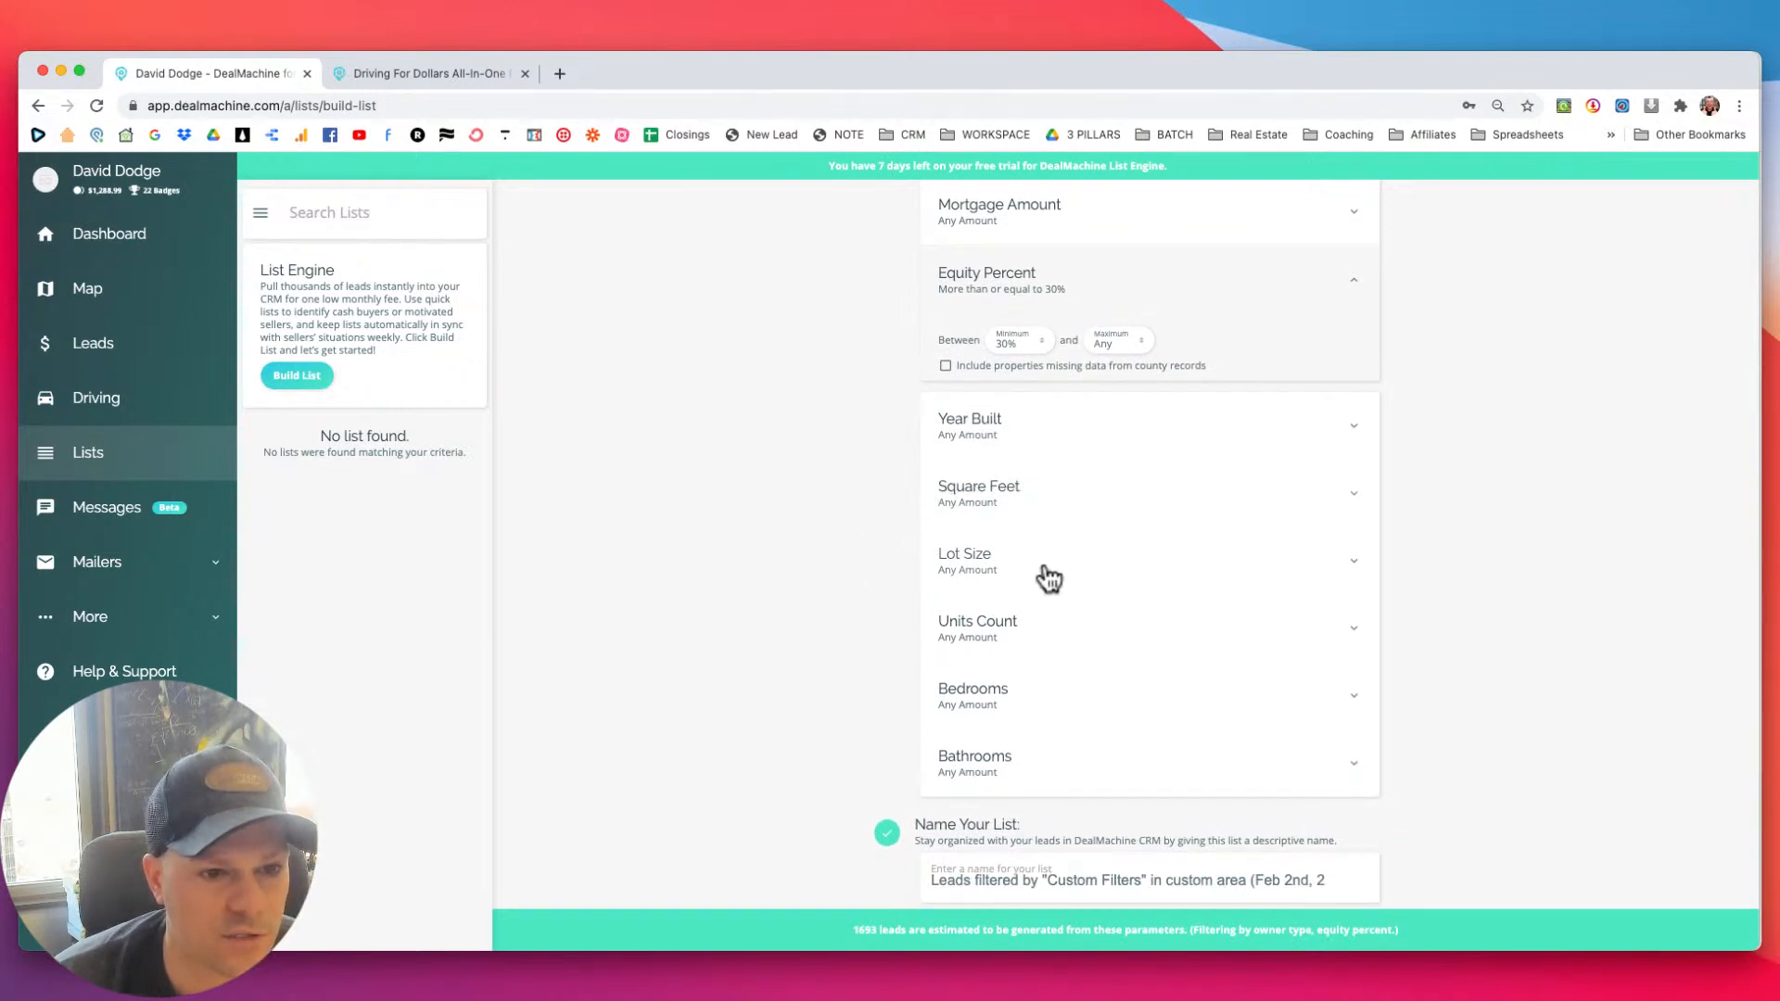
{"action": "scroll", "coordinate": [1046, 576], "scroll_direction": "up", "scroll_amount": 8}
{"action": "scroll", "coordinate": [1047, 577], "scroll_direction": "up", "scroll_amount": 8}
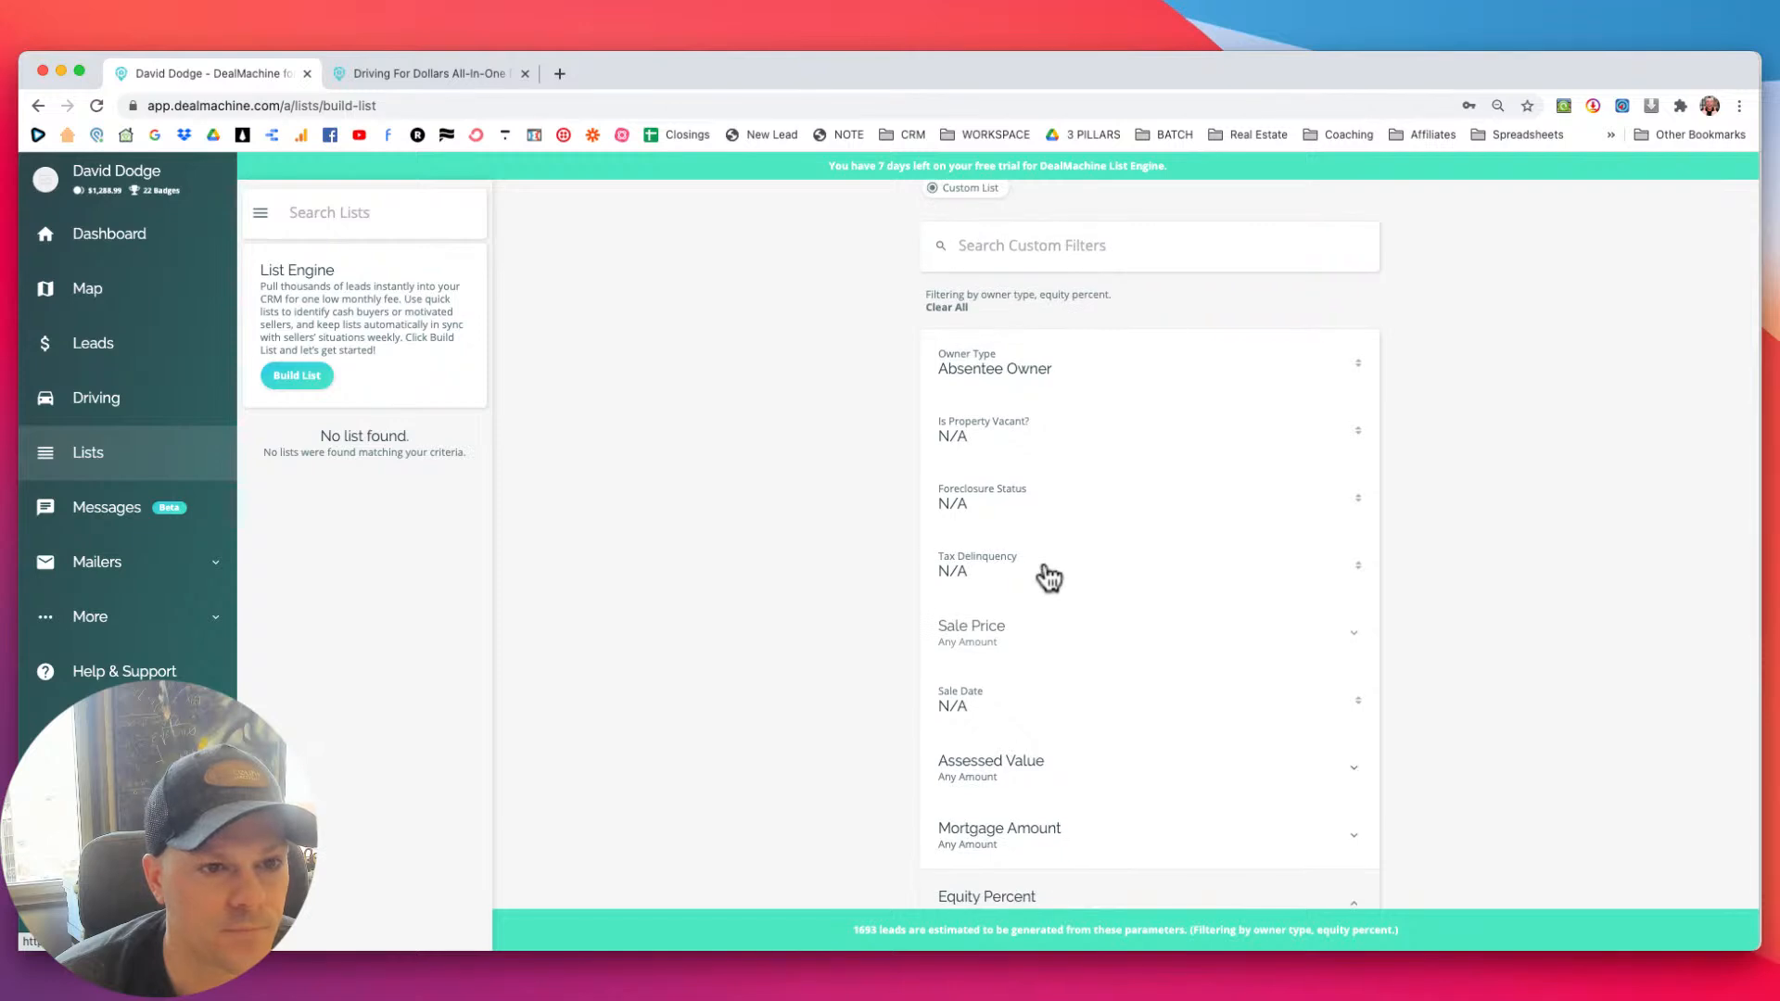
{"action": "scroll", "coordinate": [1048, 577], "scroll_direction": "down", "scroll_amount": 2}
{"action": "scroll", "coordinate": [1048, 577], "scroll_direction": "down", "scroll_amount": 3}
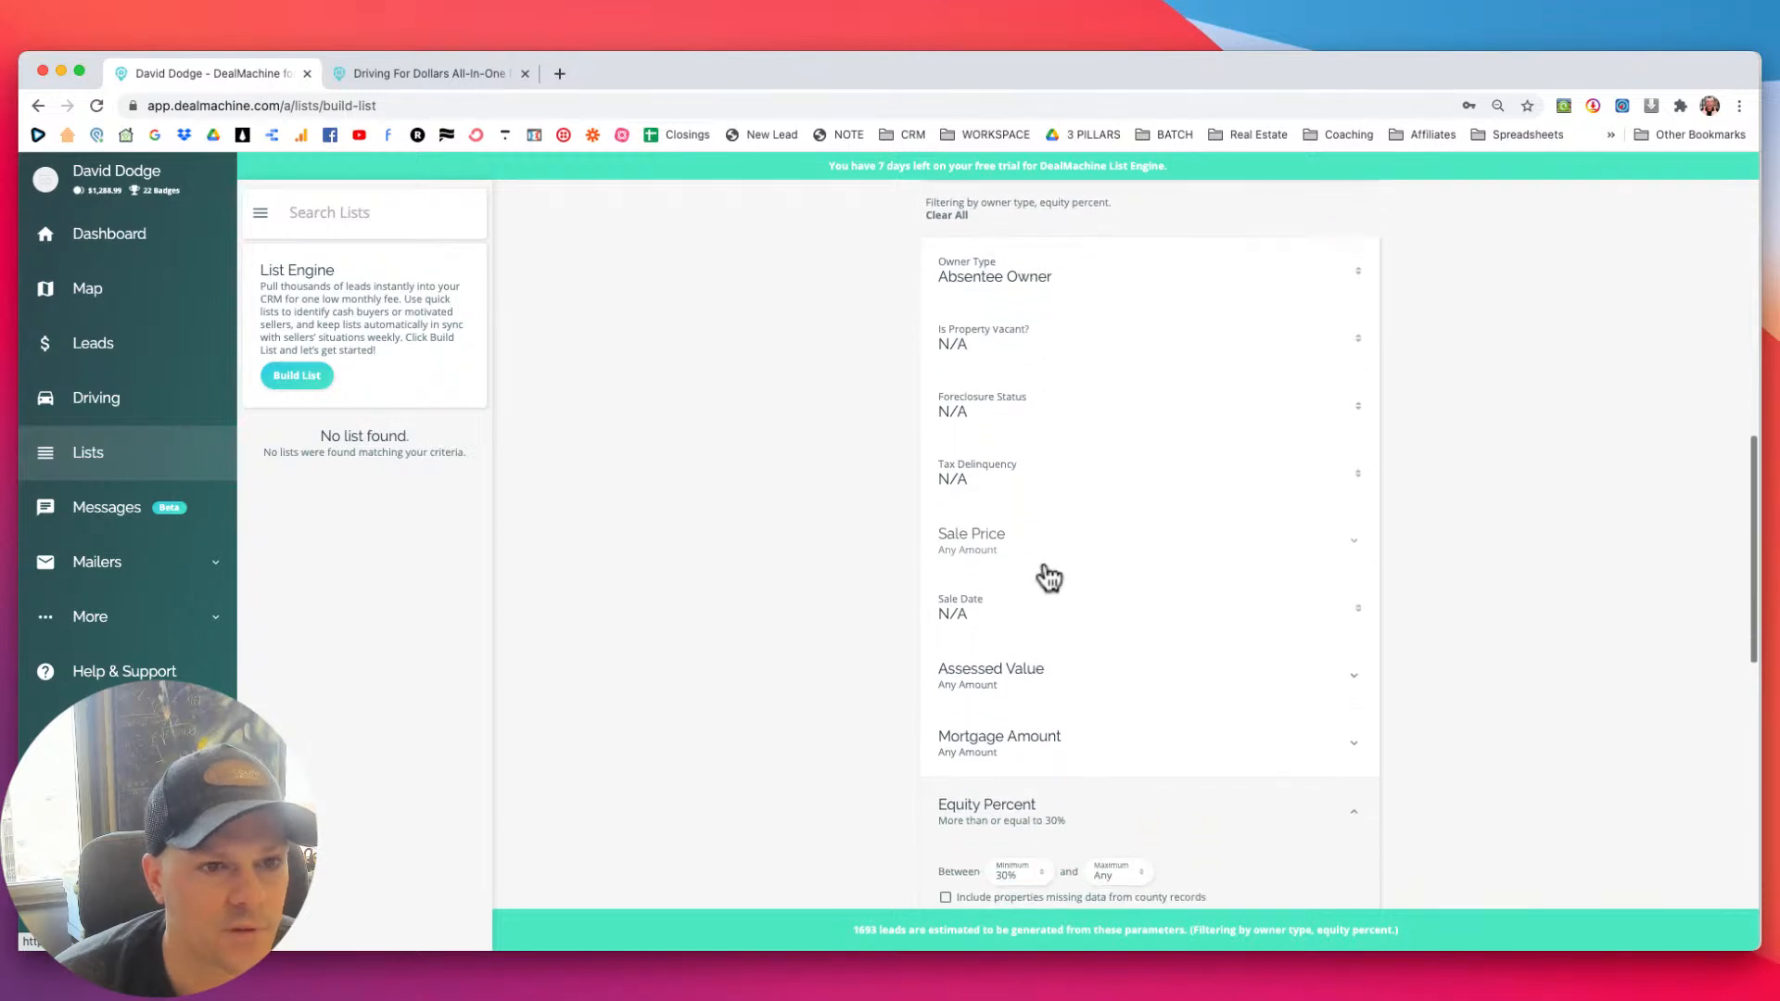
{"action": "scroll", "coordinate": [1048, 575], "scroll_direction": "down", "scroll_amount": 5}
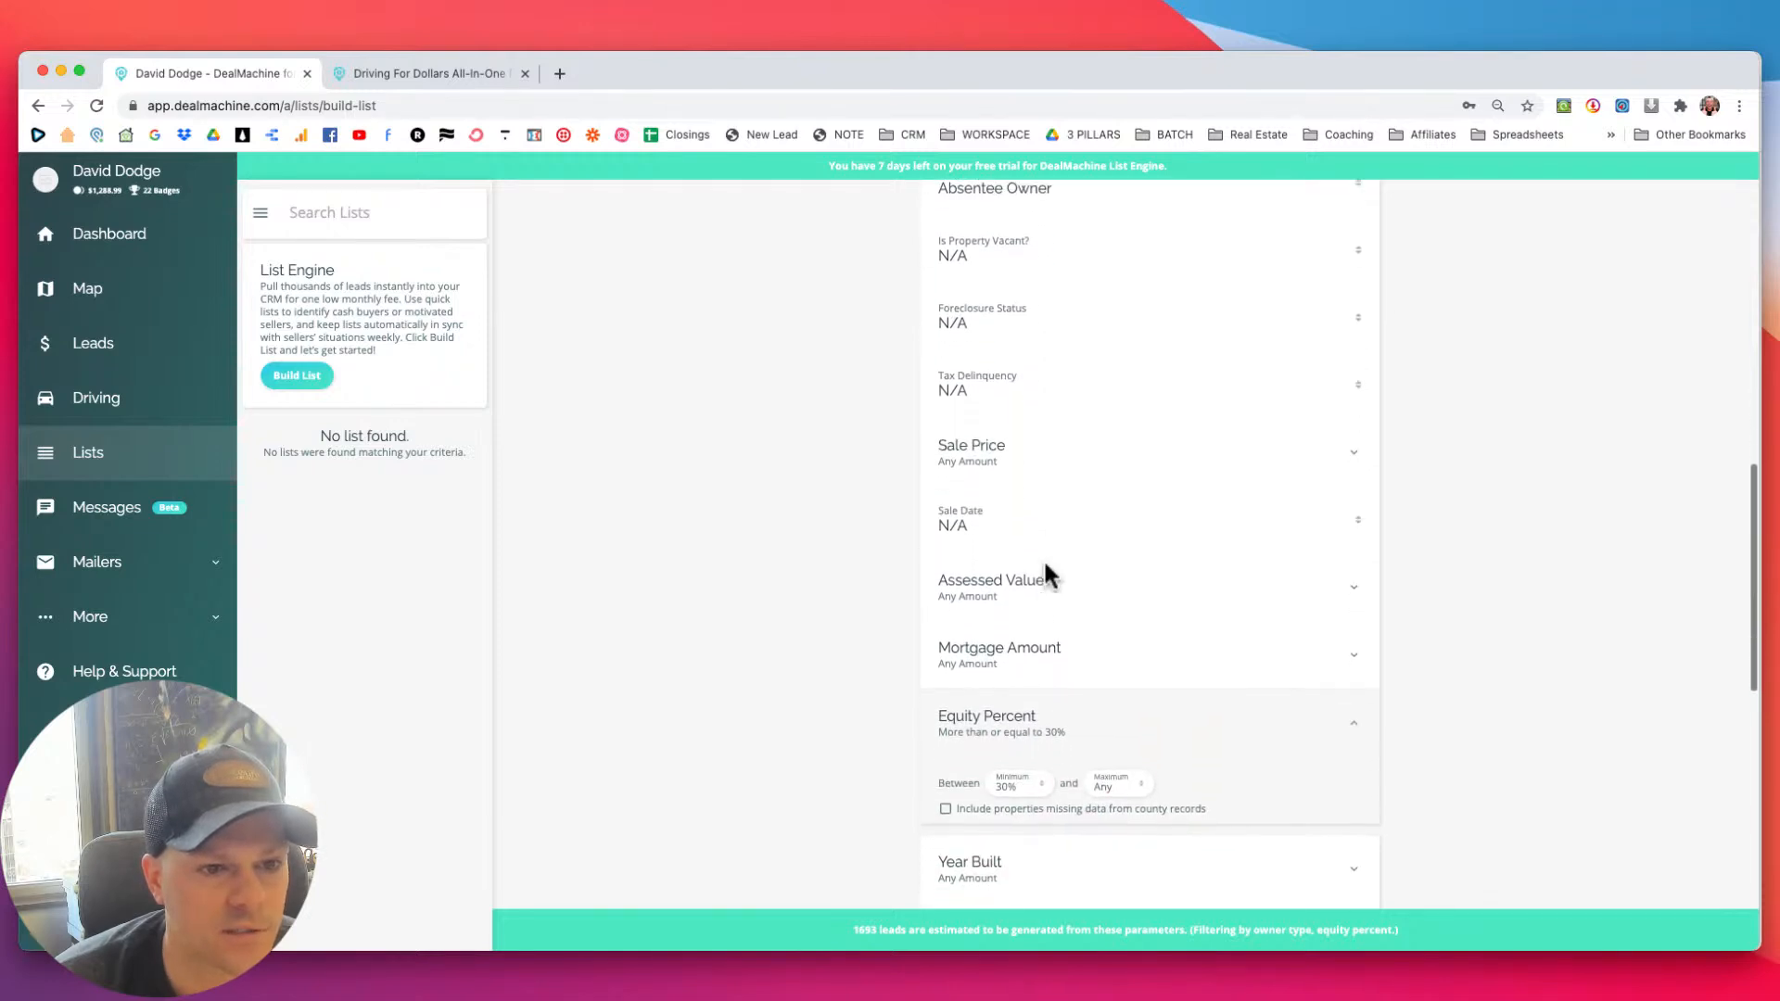
{"action": "scroll", "coordinate": [1085, 561], "scroll_direction": "down", "scroll_amount": 2}
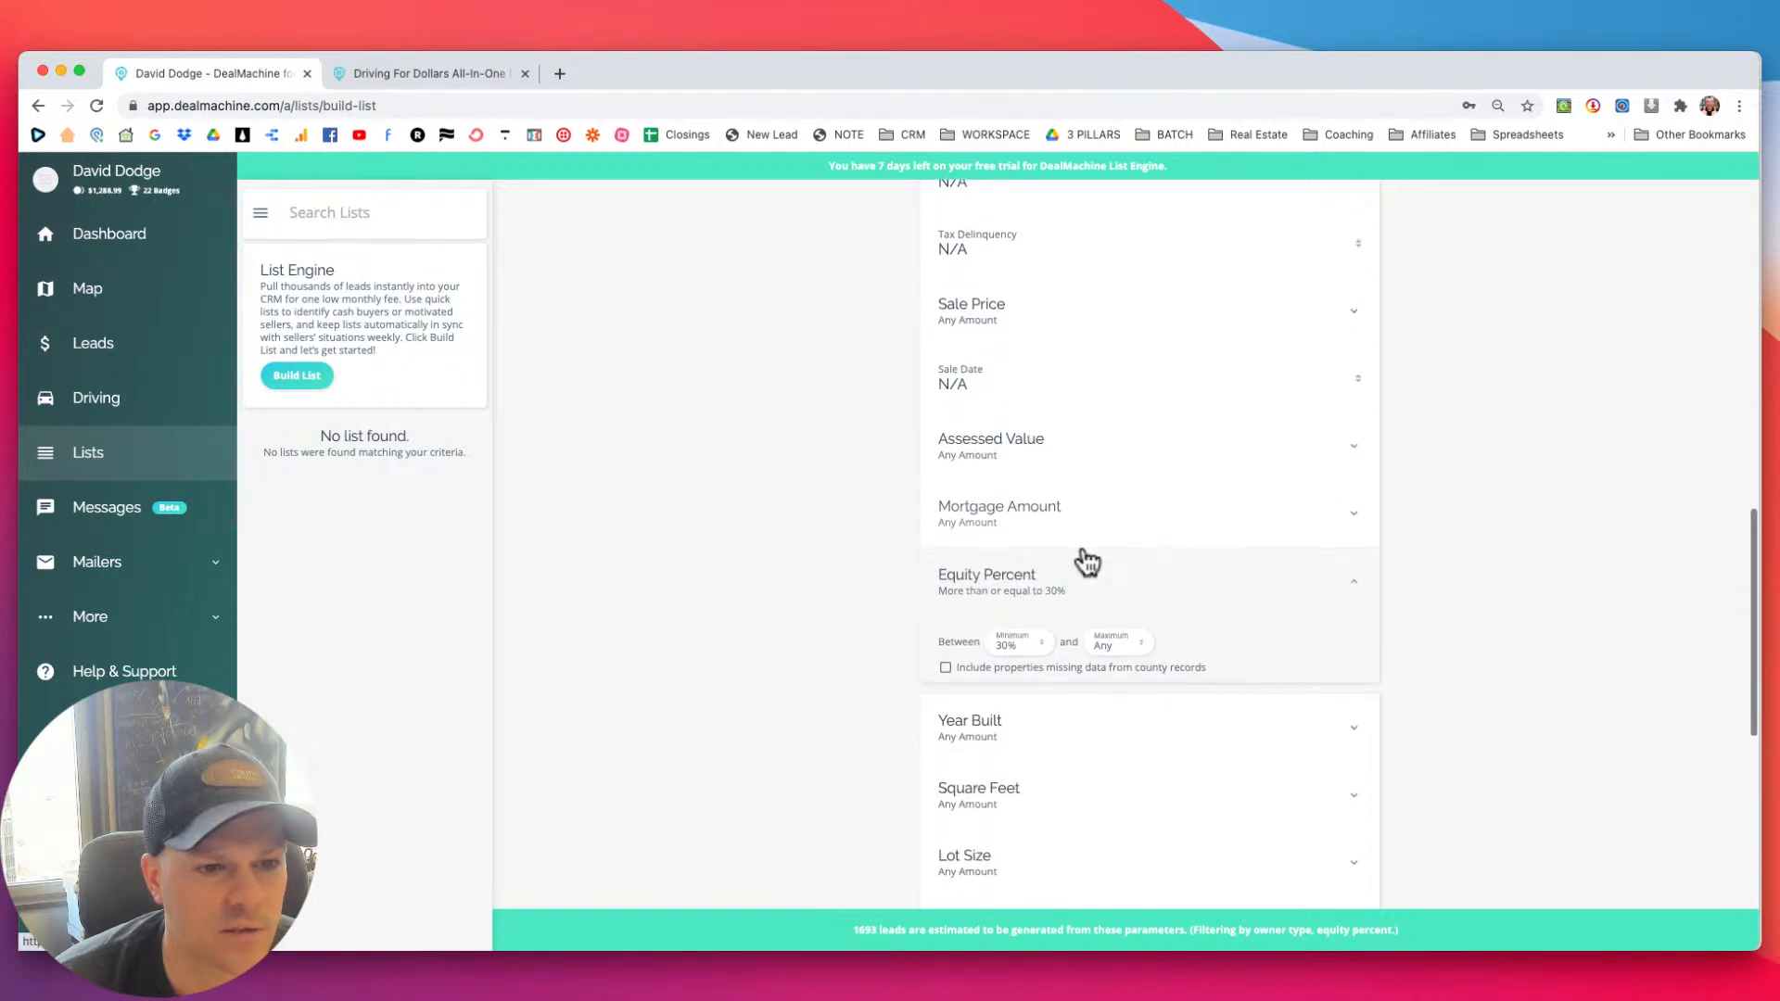
{"action": "left_click", "coordinate": [945, 622]}
{"action": "scroll", "coordinate": [837, 561], "scroll_direction": "up", "scroll_amount": 15}
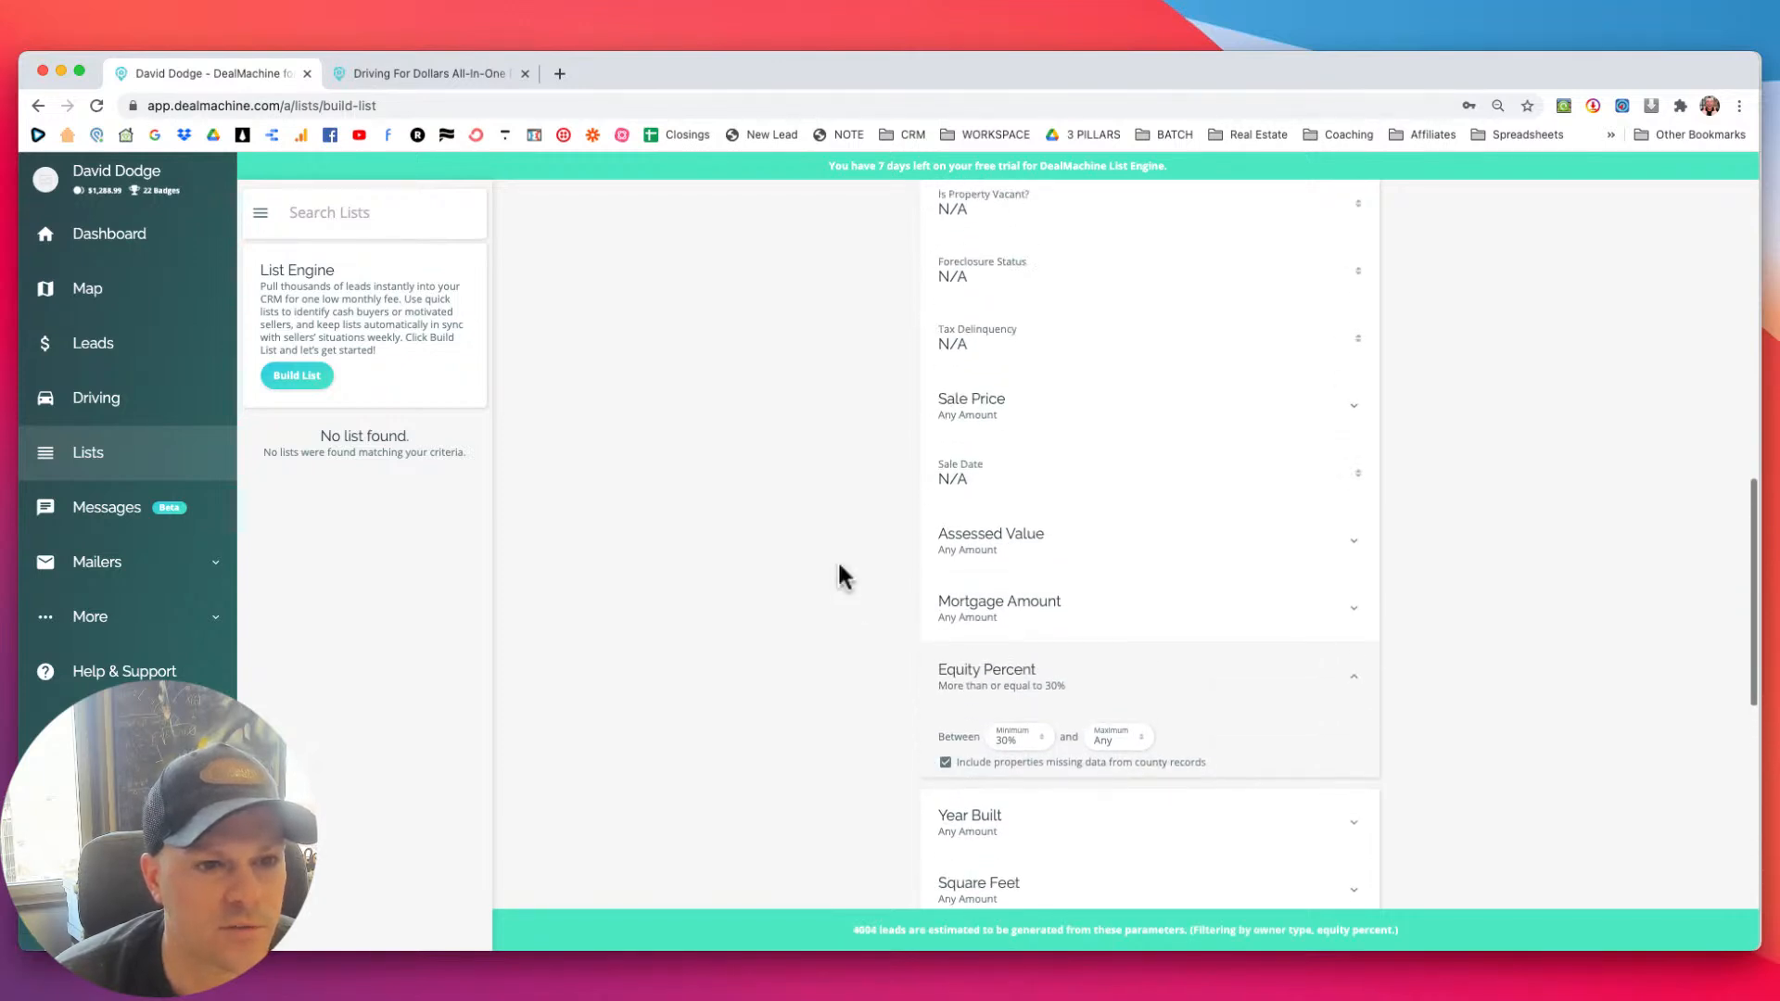
Set the minimum square feet to 700 sq ft in the custom filters.
{"action": "scroll", "coordinate": [842, 560], "scroll_direction": "down", "scroll_amount": 10}
{"action": "scroll", "coordinate": [844, 558], "scroll_direction": "down", "scroll_amount": 10}
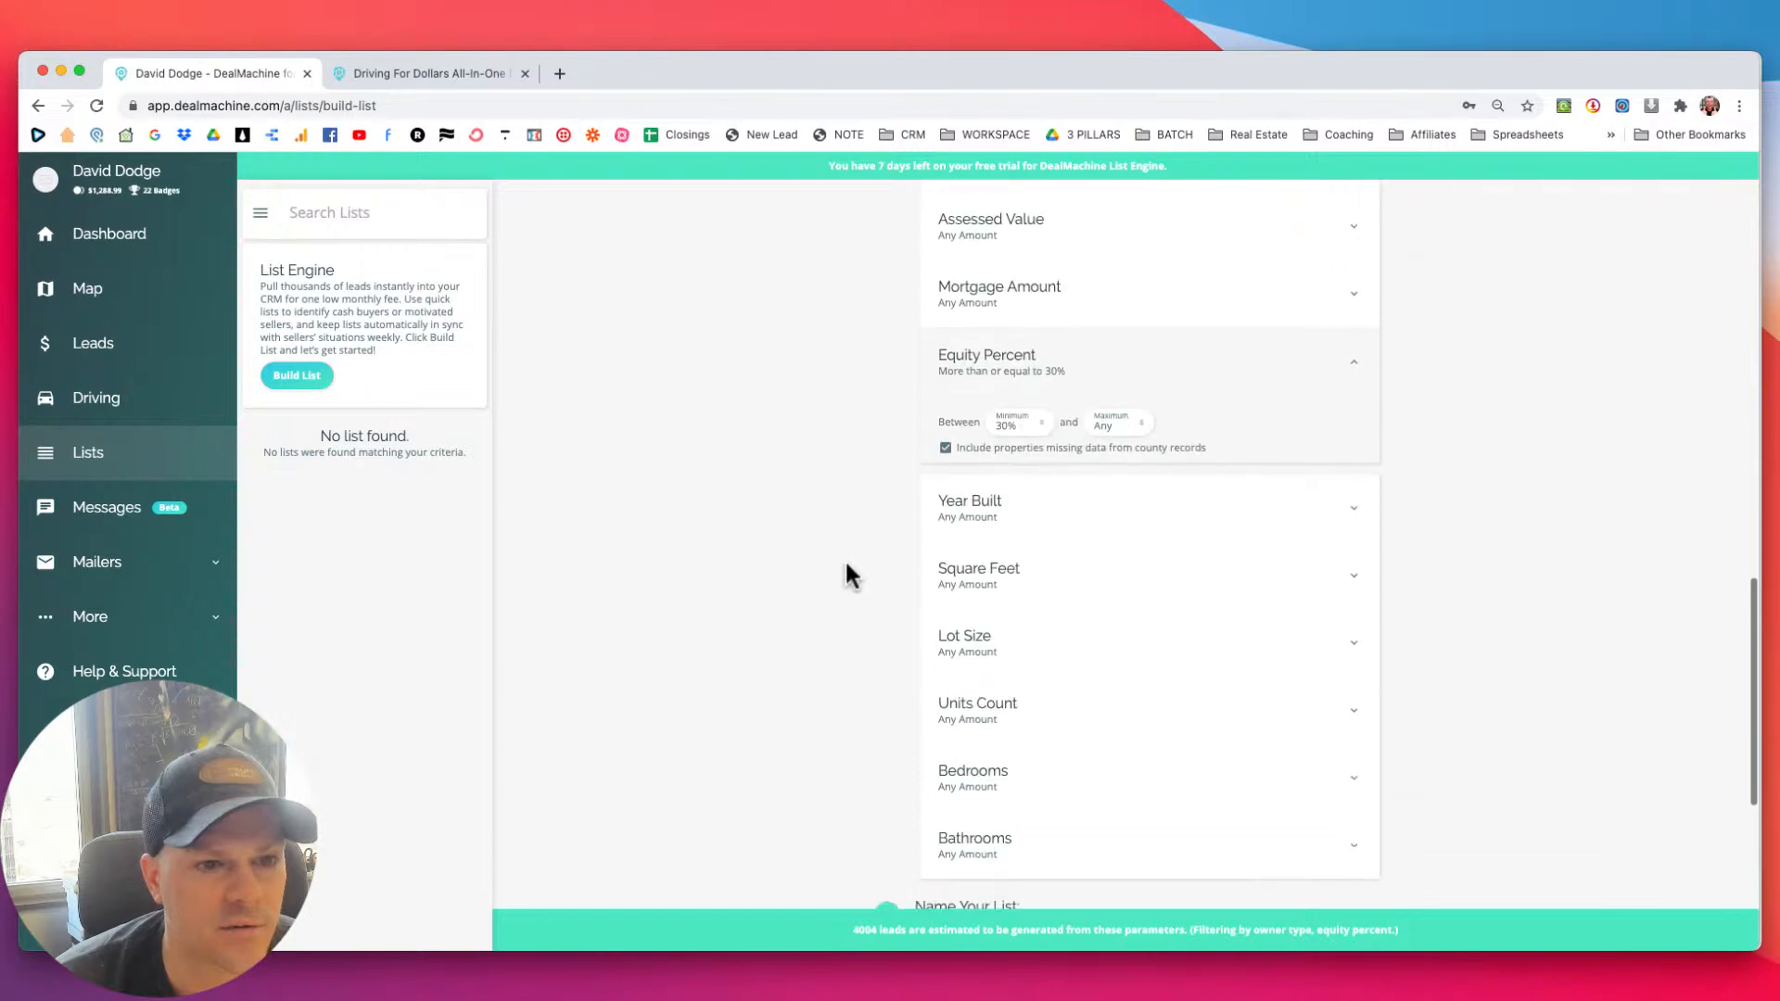
{"action": "left_click", "coordinate": [1018, 451]}
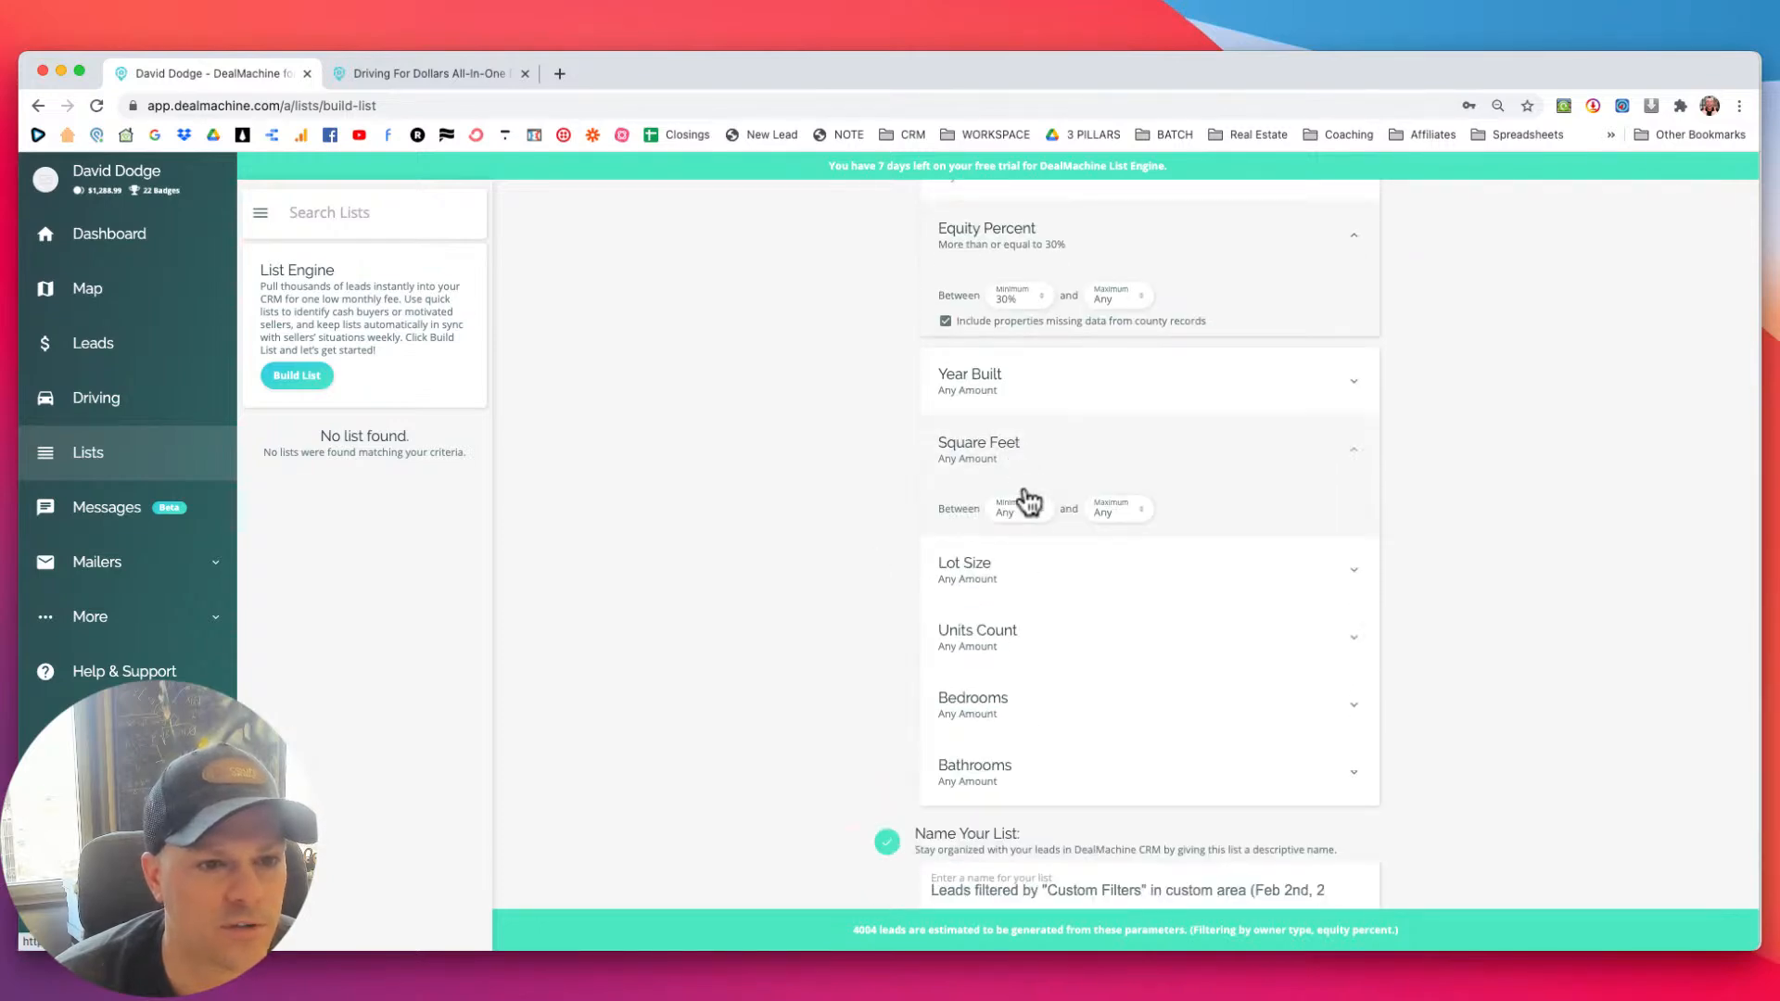
{"action": "left_click", "coordinate": [1028, 510]}
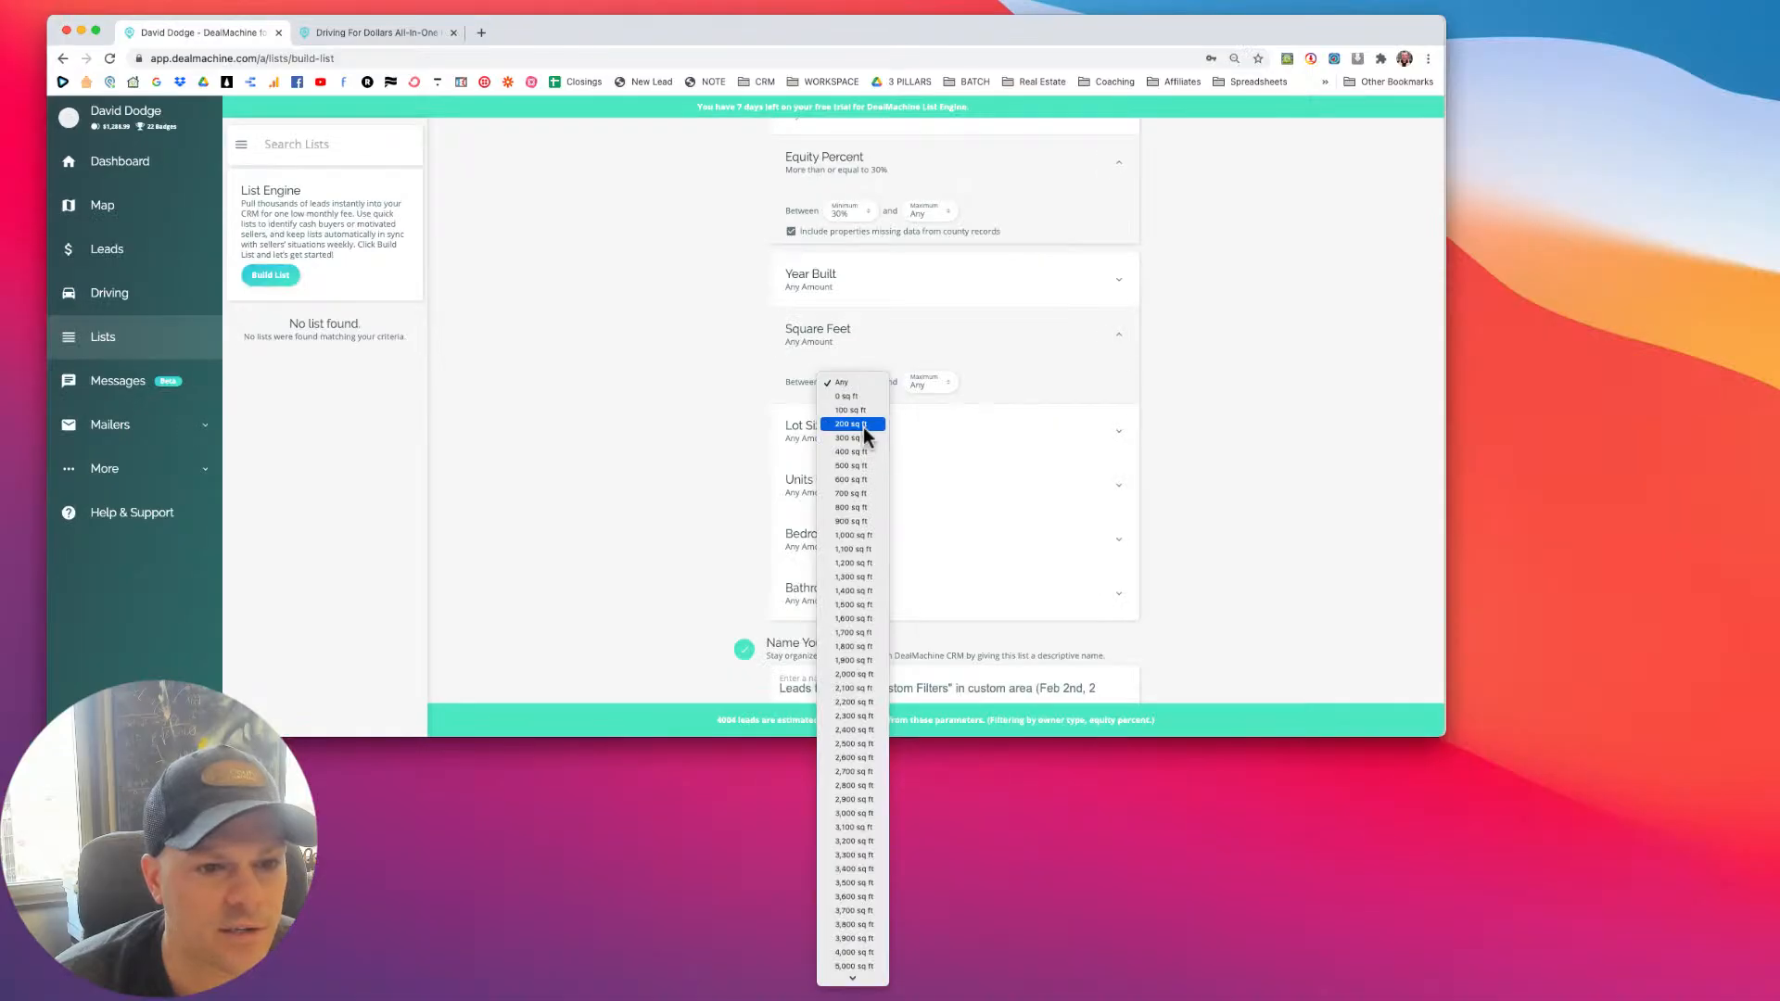
{"action": "left_click", "coordinate": [858, 494]}
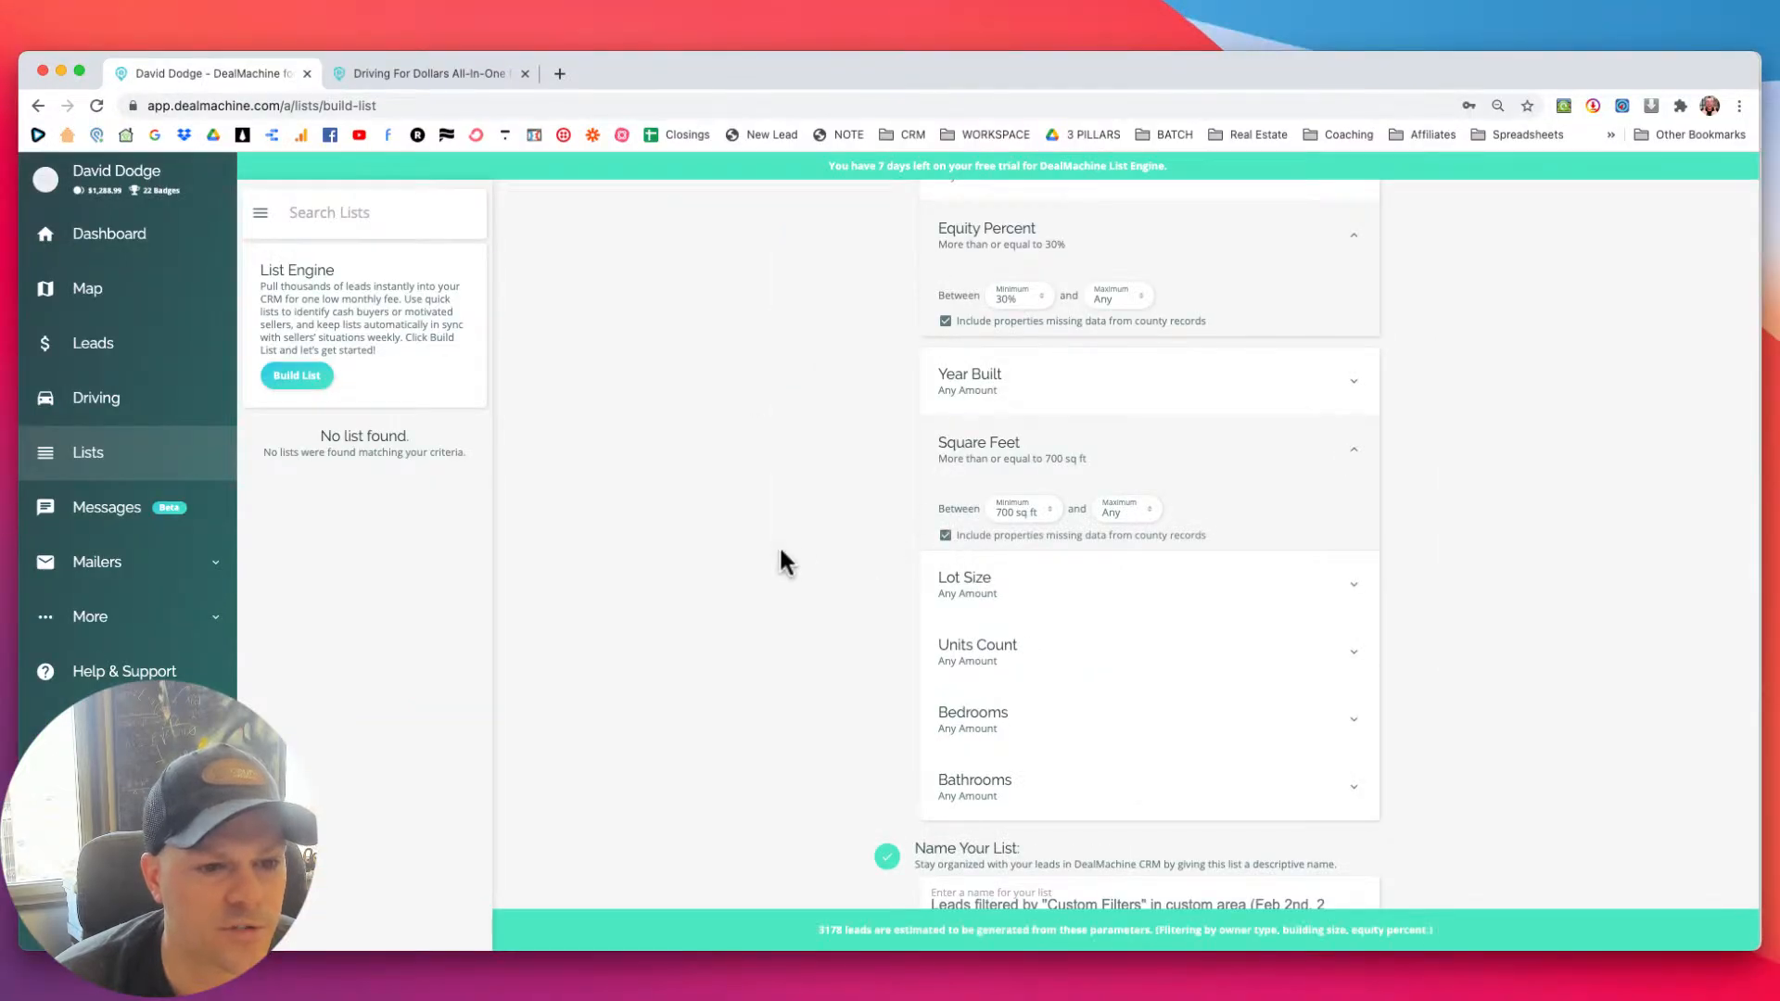
Turn on Smart List for the new list and enable Sync Marketing to Smart List.
{"action": "scroll", "coordinate": [821, 555], "scroll_direction": "down", "scroll_amount": 1}
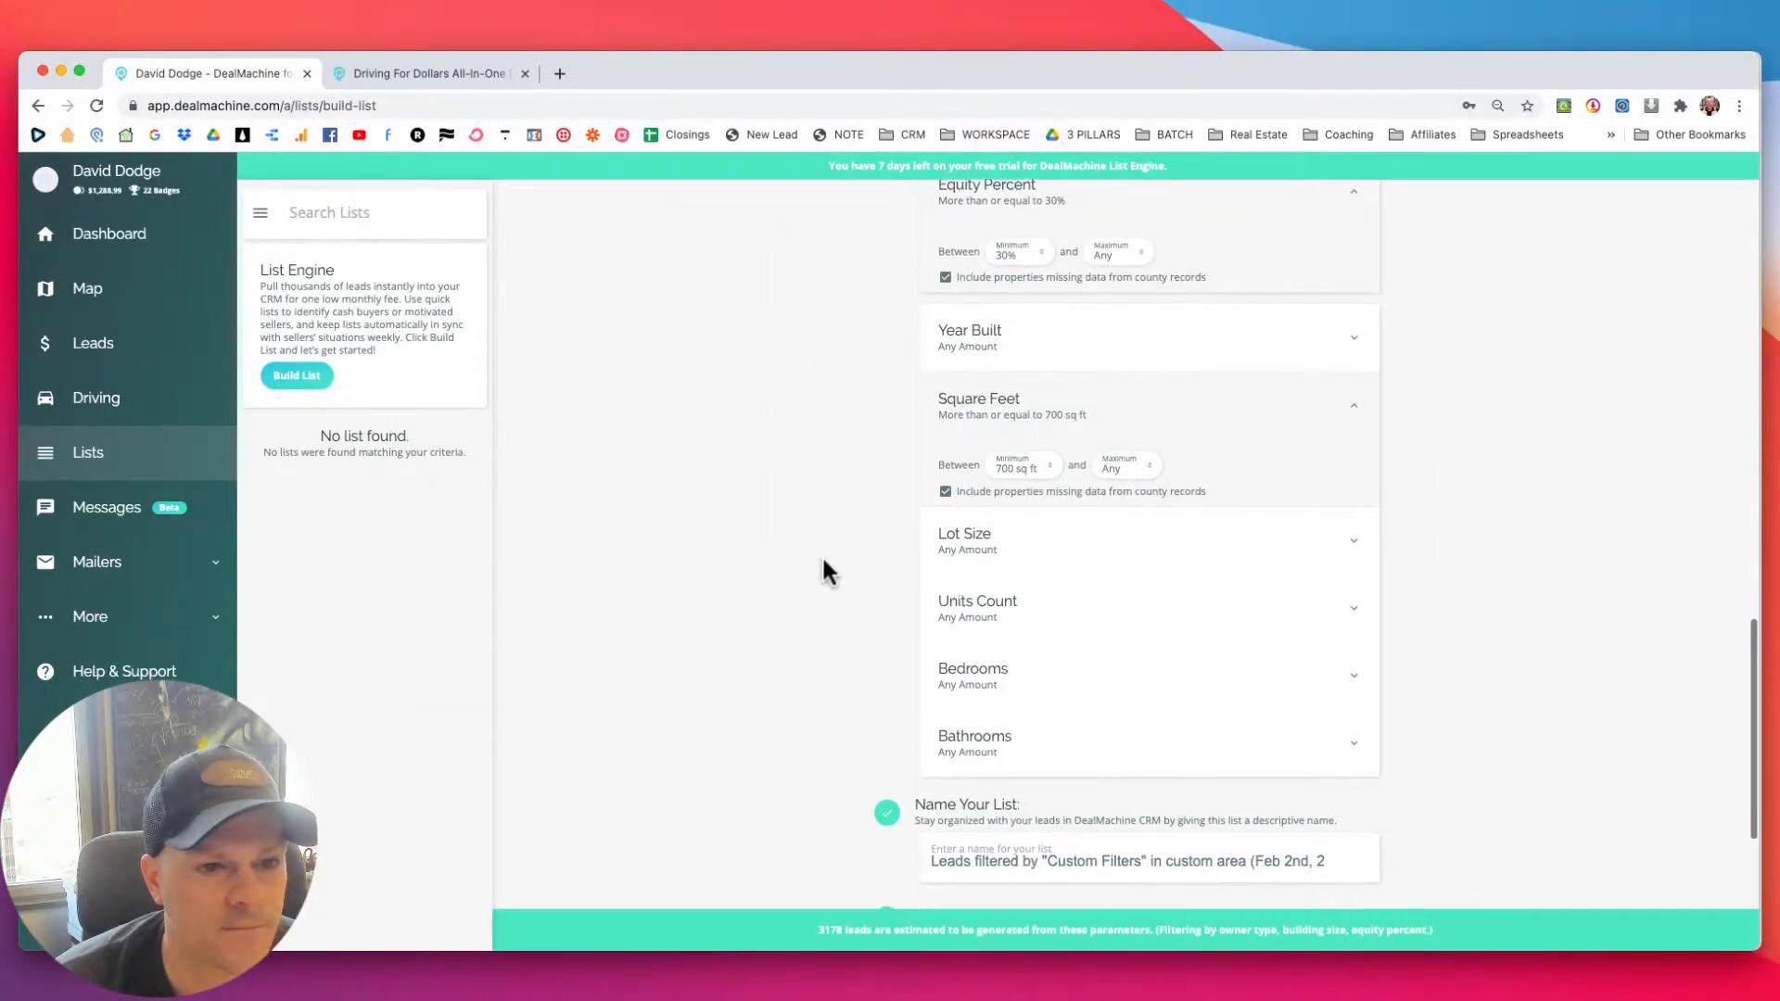
{"action": "scroll", "coordinate": [823, 556], "scroll_direction": "down", "scroll_amount": 2}
{"action": "scroll", "coordinate": [827, 566], "scroll_direction": "down", "scroll_amount": 2}
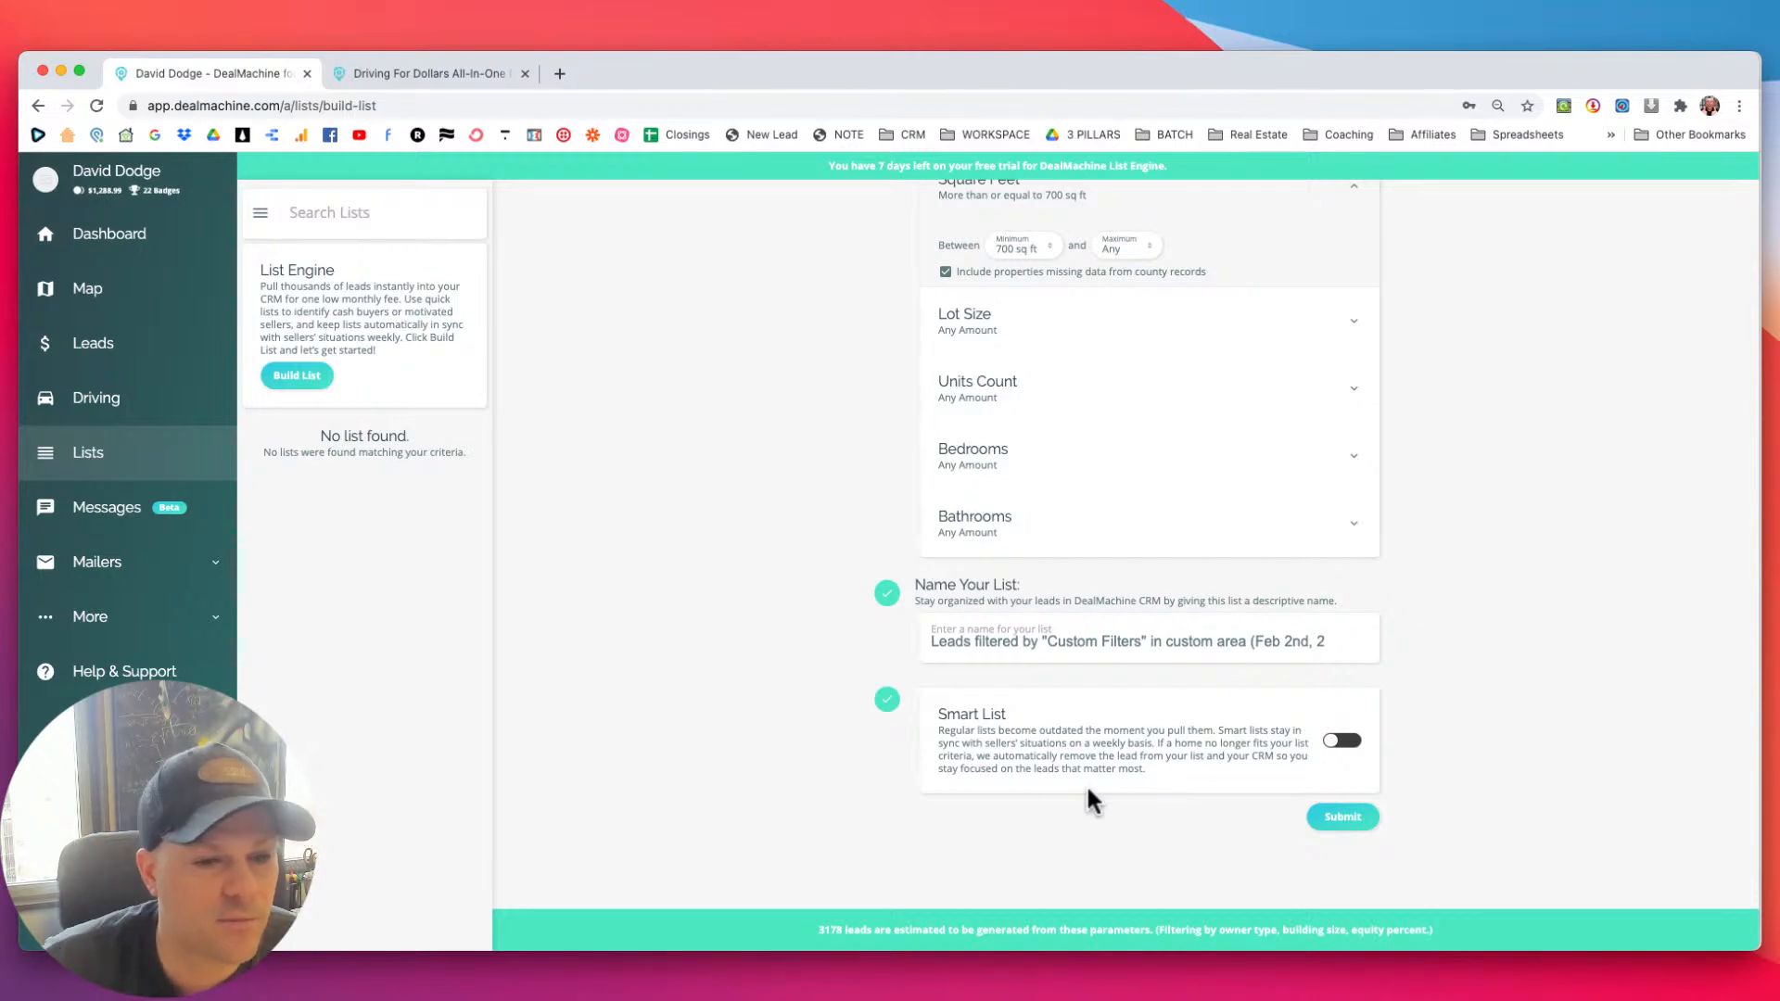
{"action": "left_click", "coordinate": [1343, 742]}
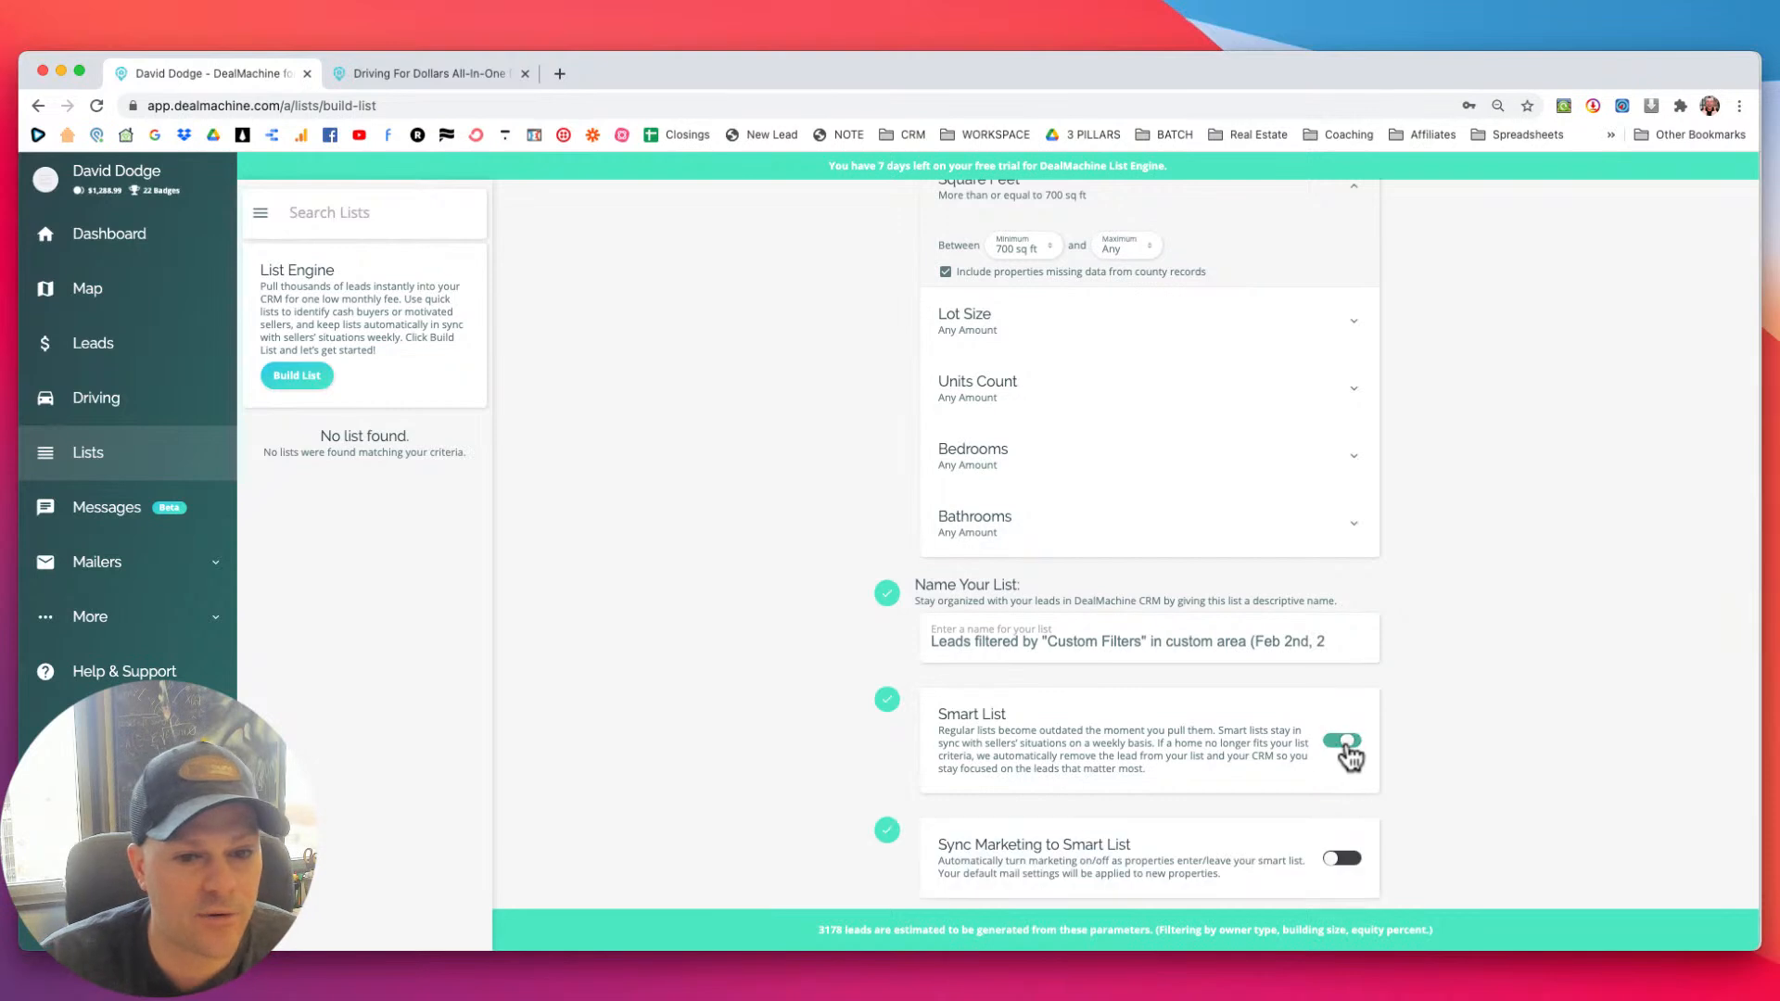
{"action": "scroll", "coordinate": [738, 690], "scroll_direction": "down", "scroll_amount": 2}
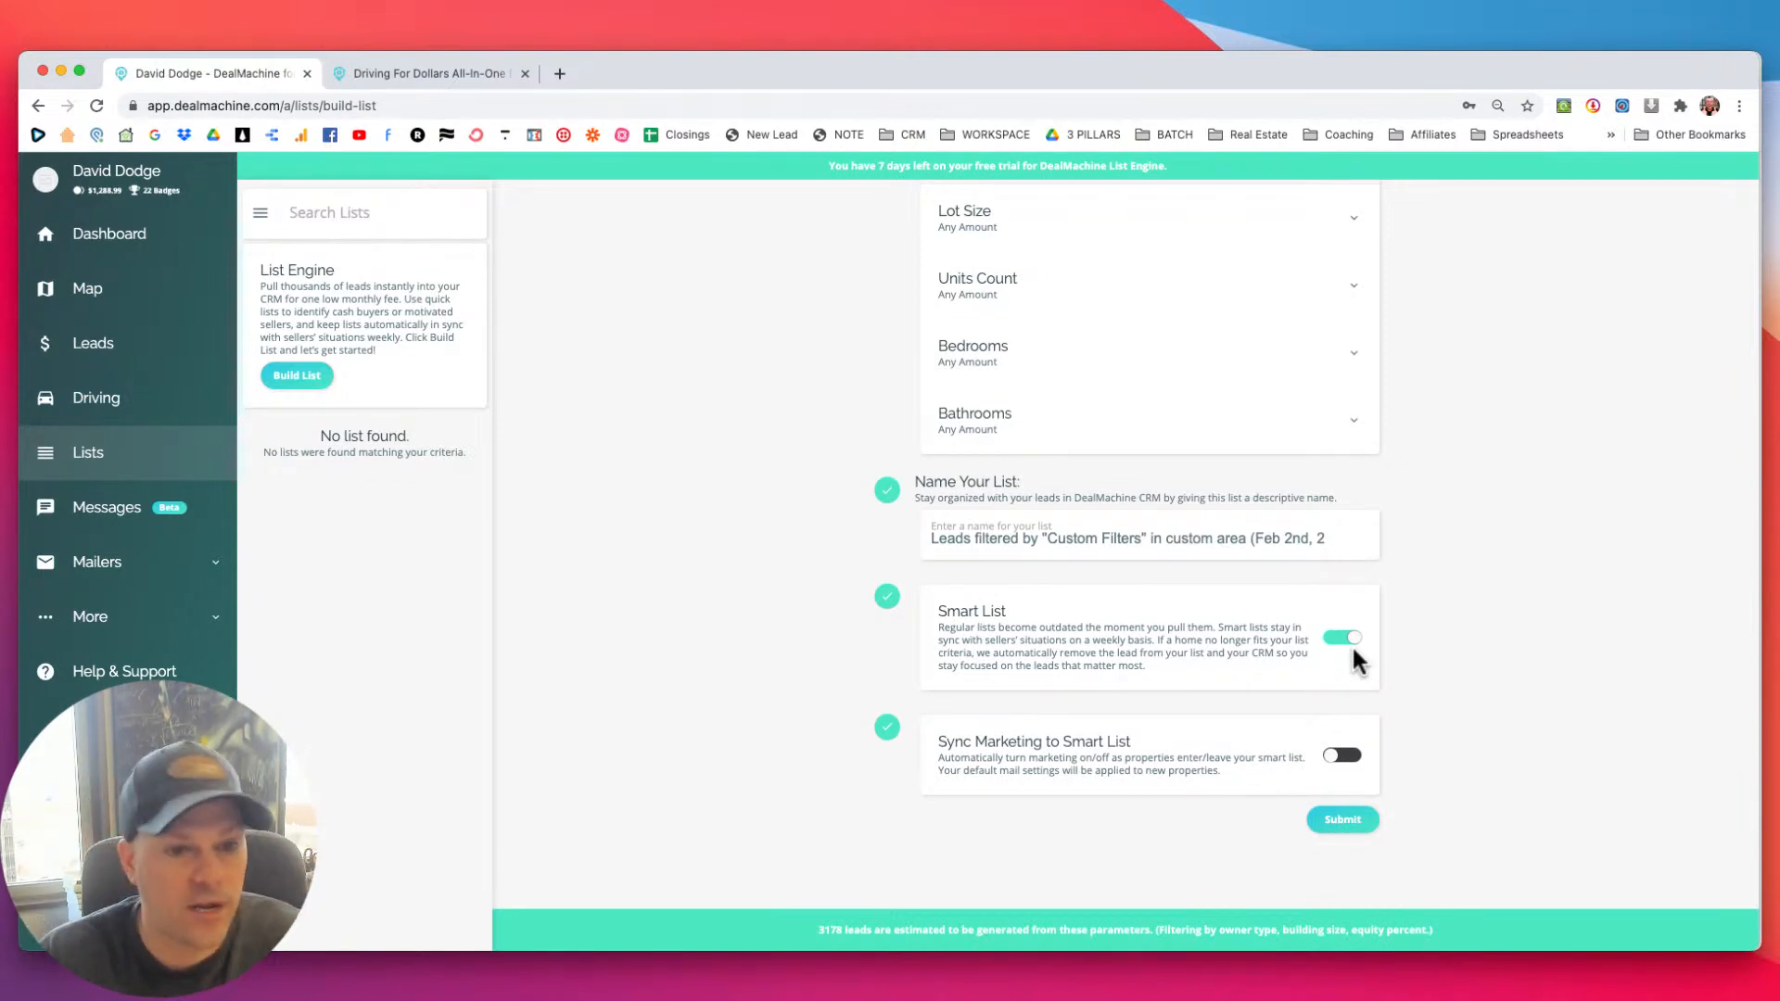
{"action": "scroll", "coordinate": [955, 781], "scroll_direction": "down", "scroll_amount": 1}
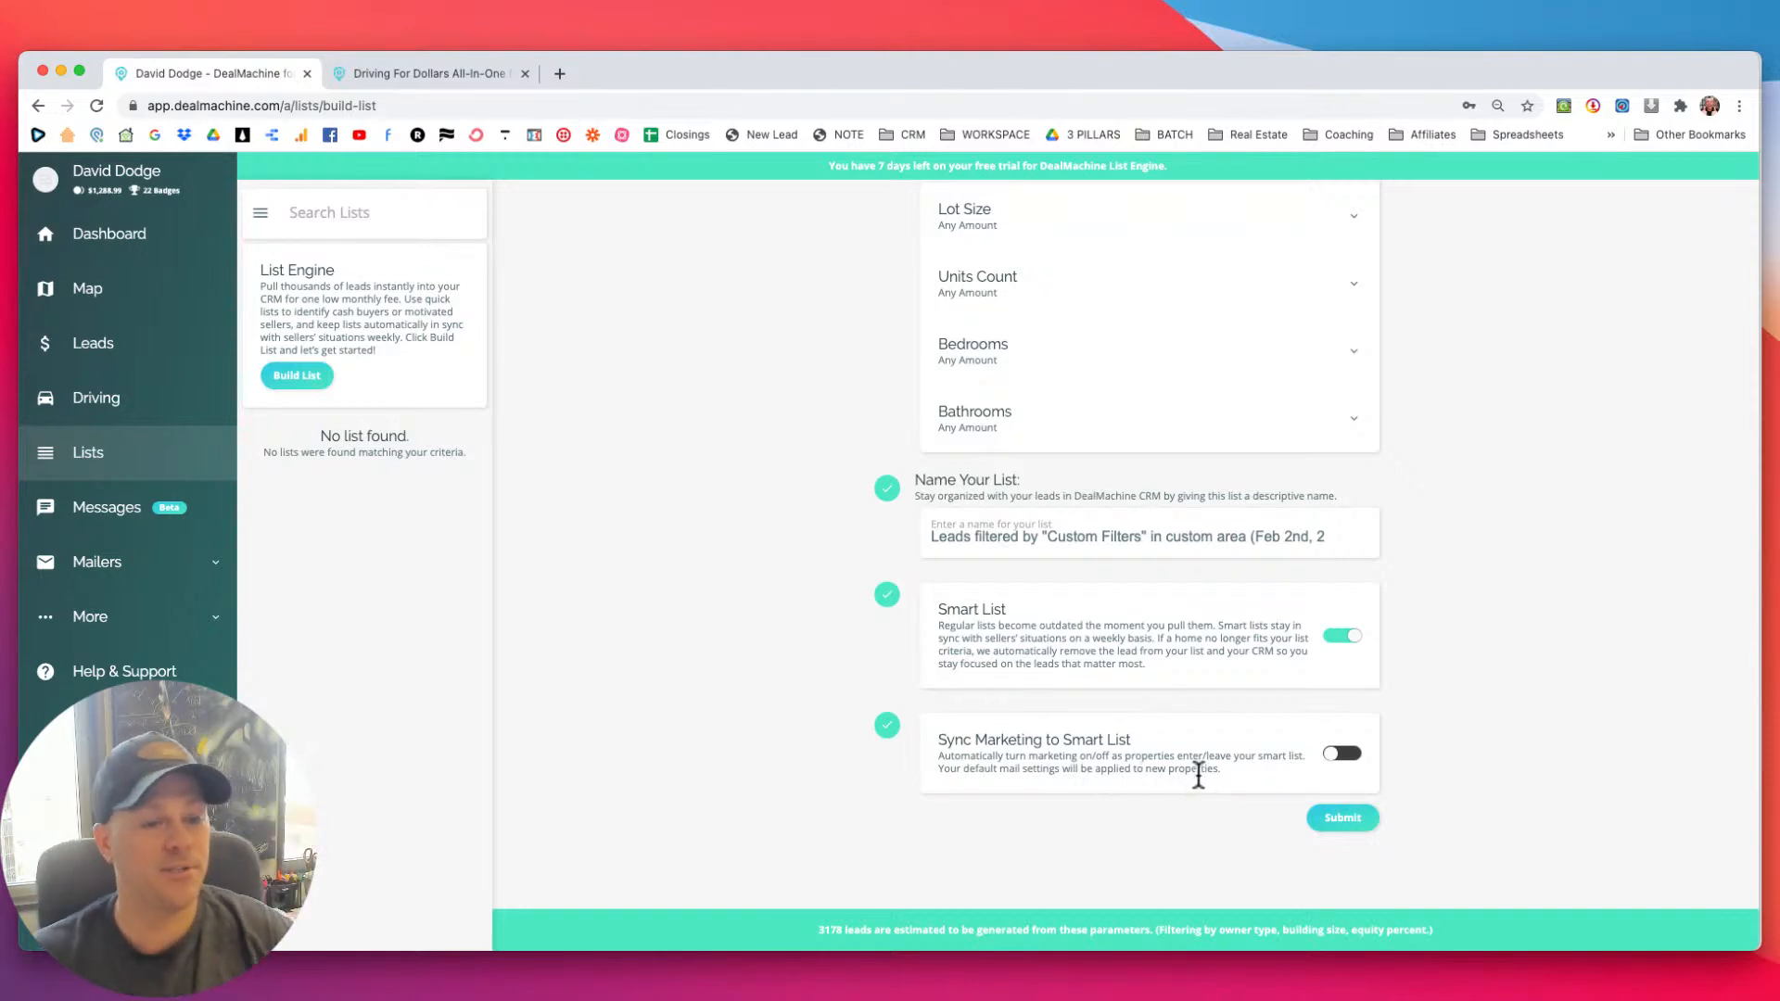
{"action": "left_click", "coordinate": [1336, 755]}
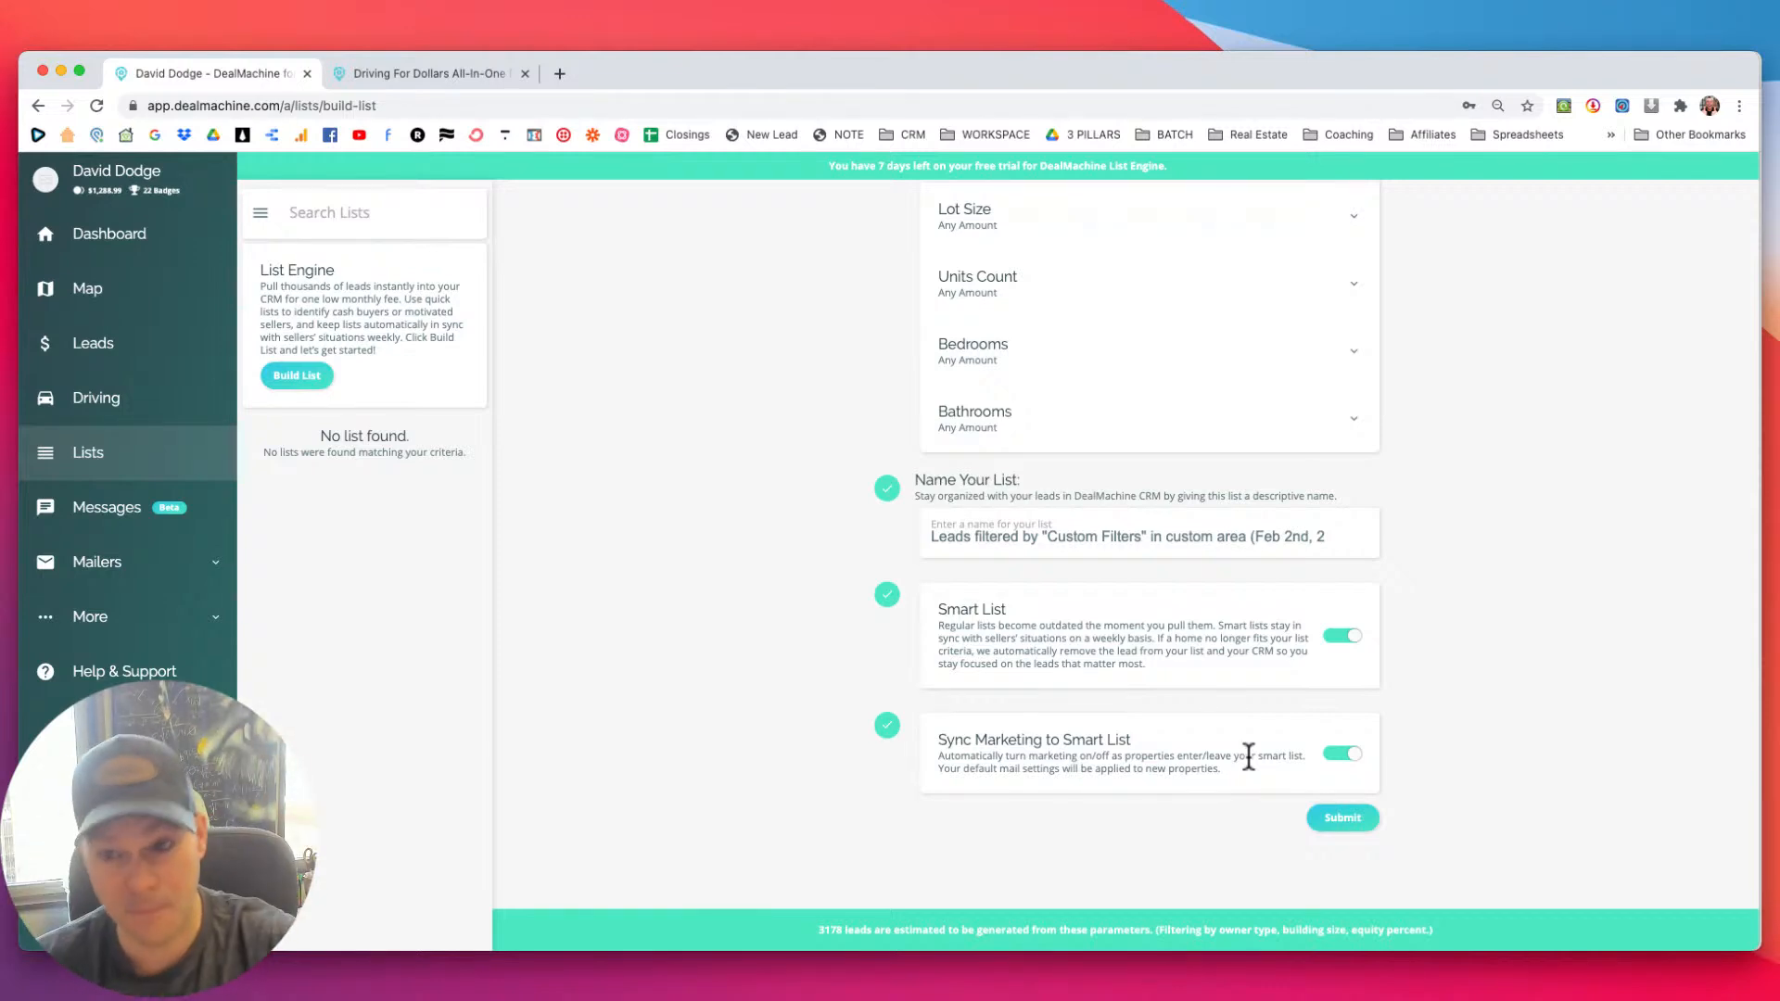
Review the chosen market and motivations, and read the extra information on monthly list types before hiding it again.
{"action": "scroll", "coordinate": [839, 663], "scroll_direction": "up", "scroll_amount": 1}
{"action": "scroll", "coordinate": [832, 665], "scroll_direction": "up", "scroll_amount": 15}
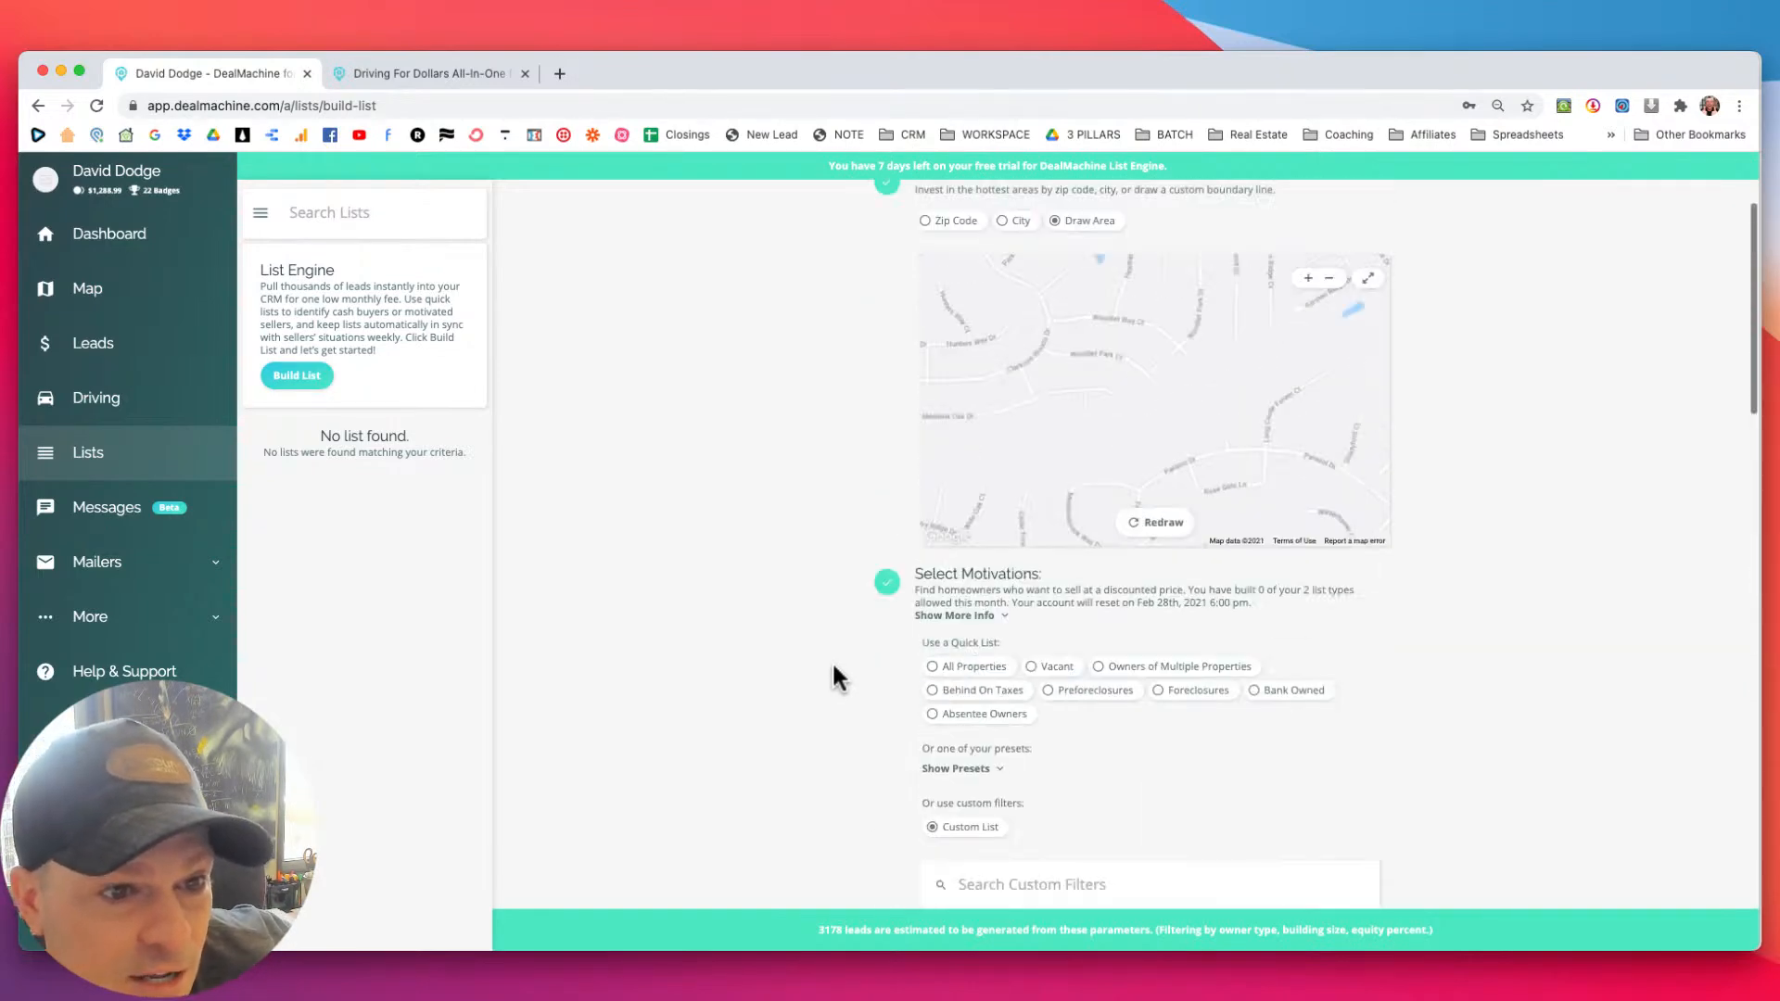
{"action": "scroll", "coordinate": [835, 677], "scroll_direction": "up", "scroll_amount": 2}
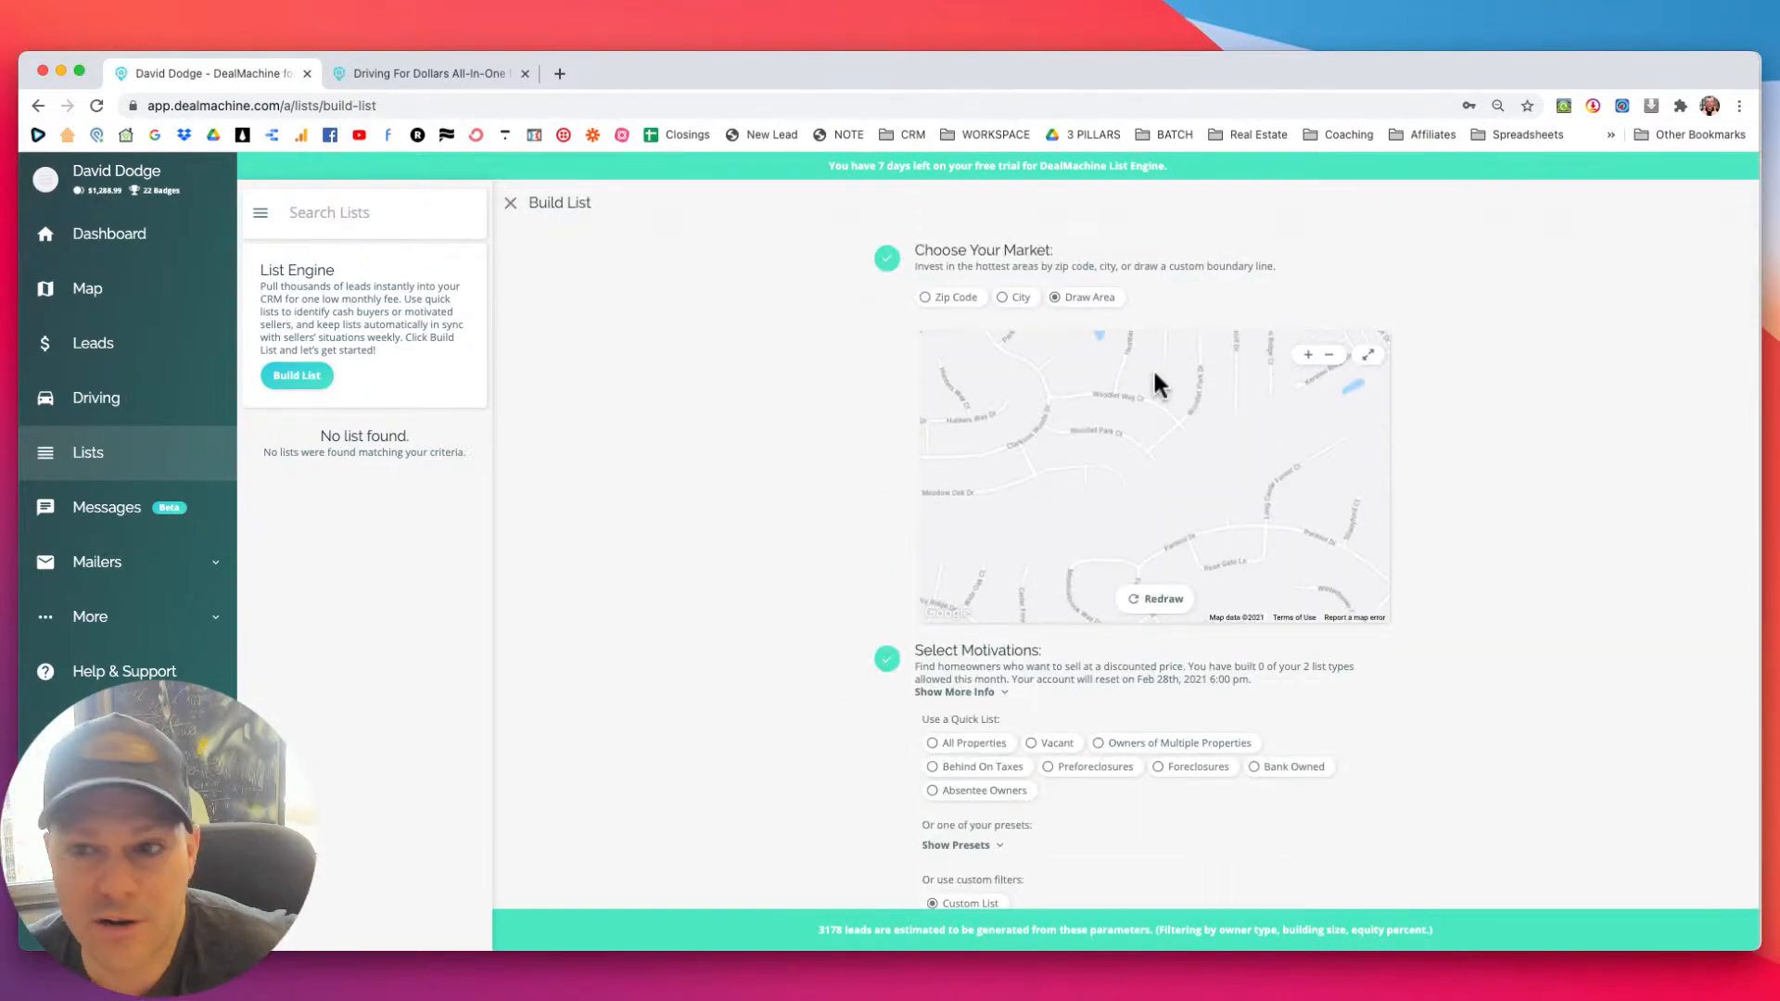
{"action": "scroll", "coordinate": [813, 564], "scroll_direction": "down", "scroll_amount": 1}
{"action": "scroll", "coordinate": [812, 564], "scroll_direction": "up", "scroll_amount": 1}
{"action": "scroll", "coordinate": [812, 564], "scroll_direction": "down", "scroll_amount": 4}
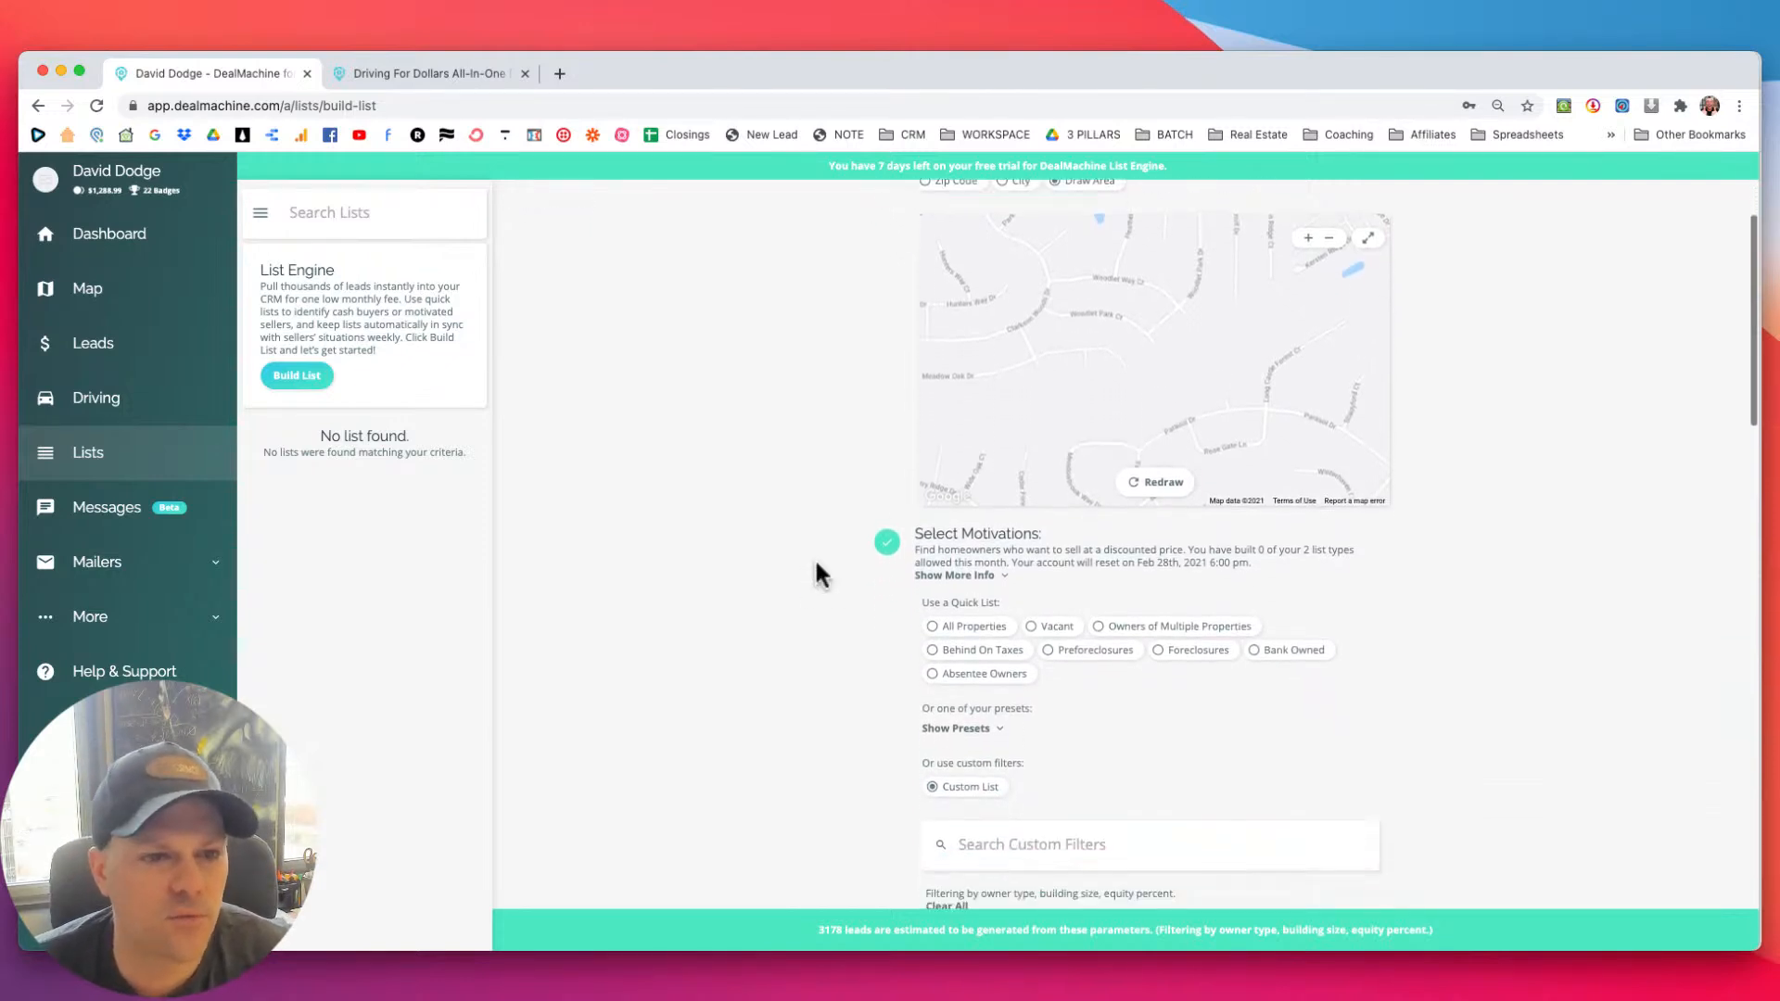
{"action": "scroll", "coordinate": [818, 563], "scroll_direction": "down", "scroll_amount": 2}
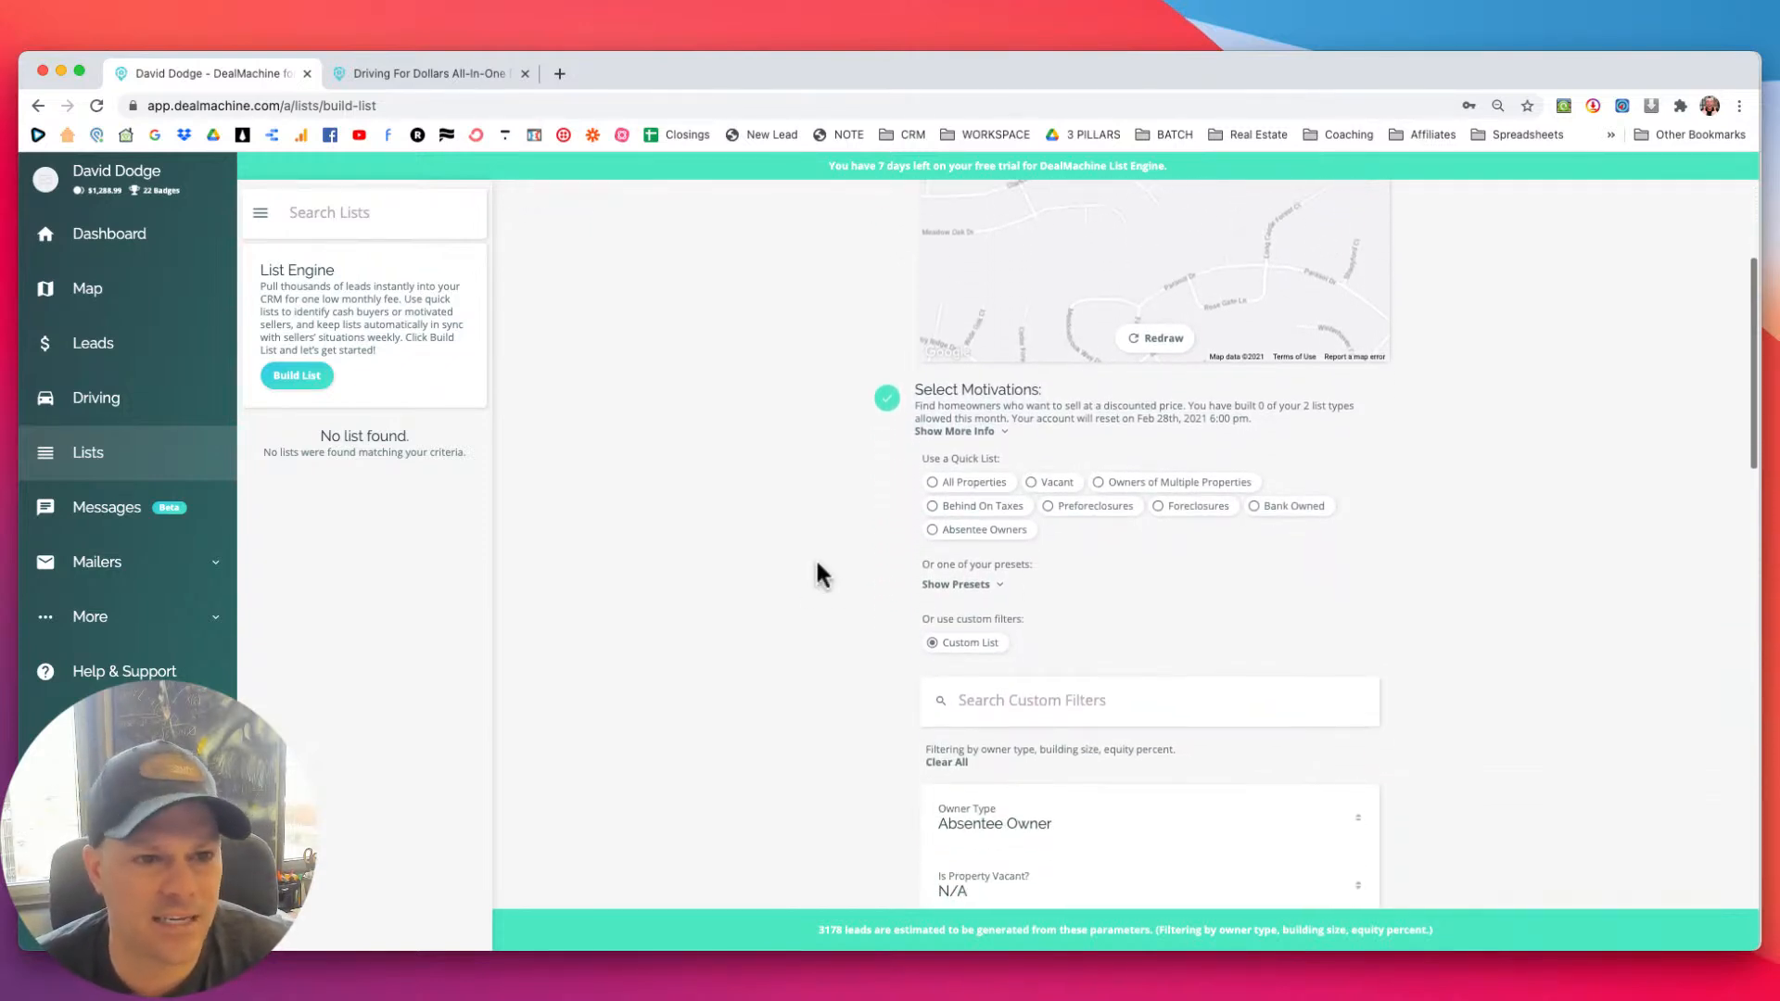
{"action": "left_click", "coordinate": [1001, 431]}
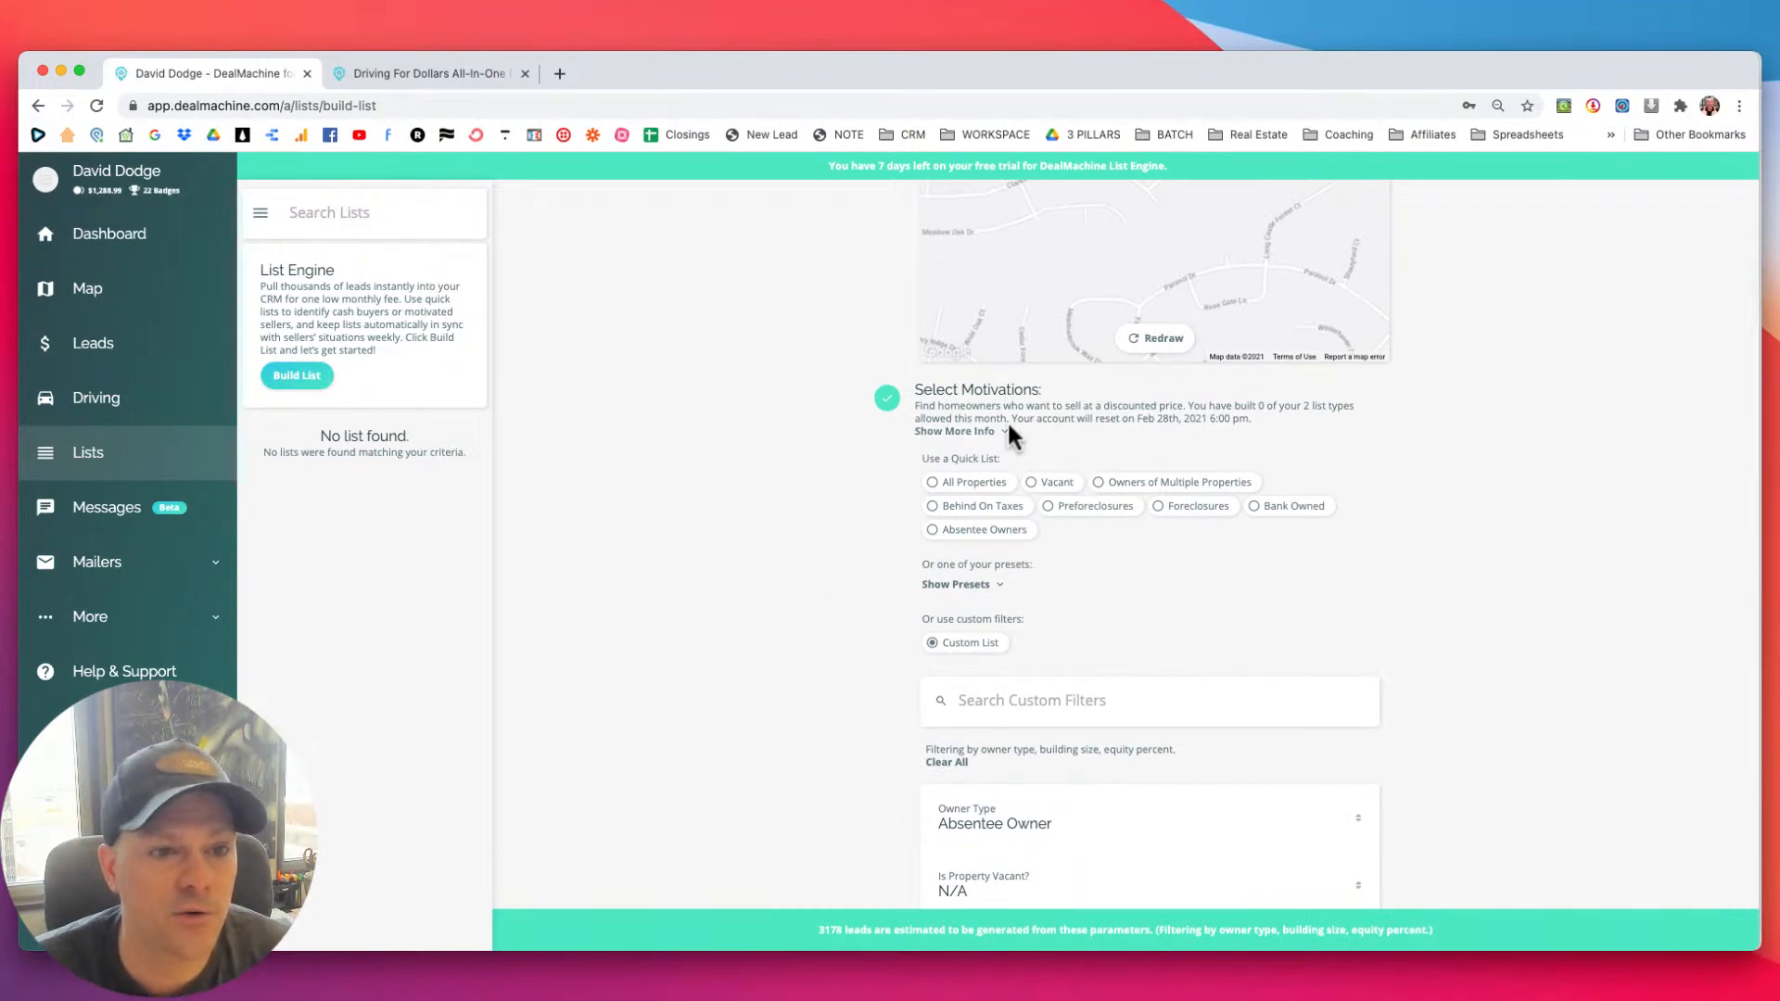
{"action": "left_click", "coordinate": [1003, 433]}
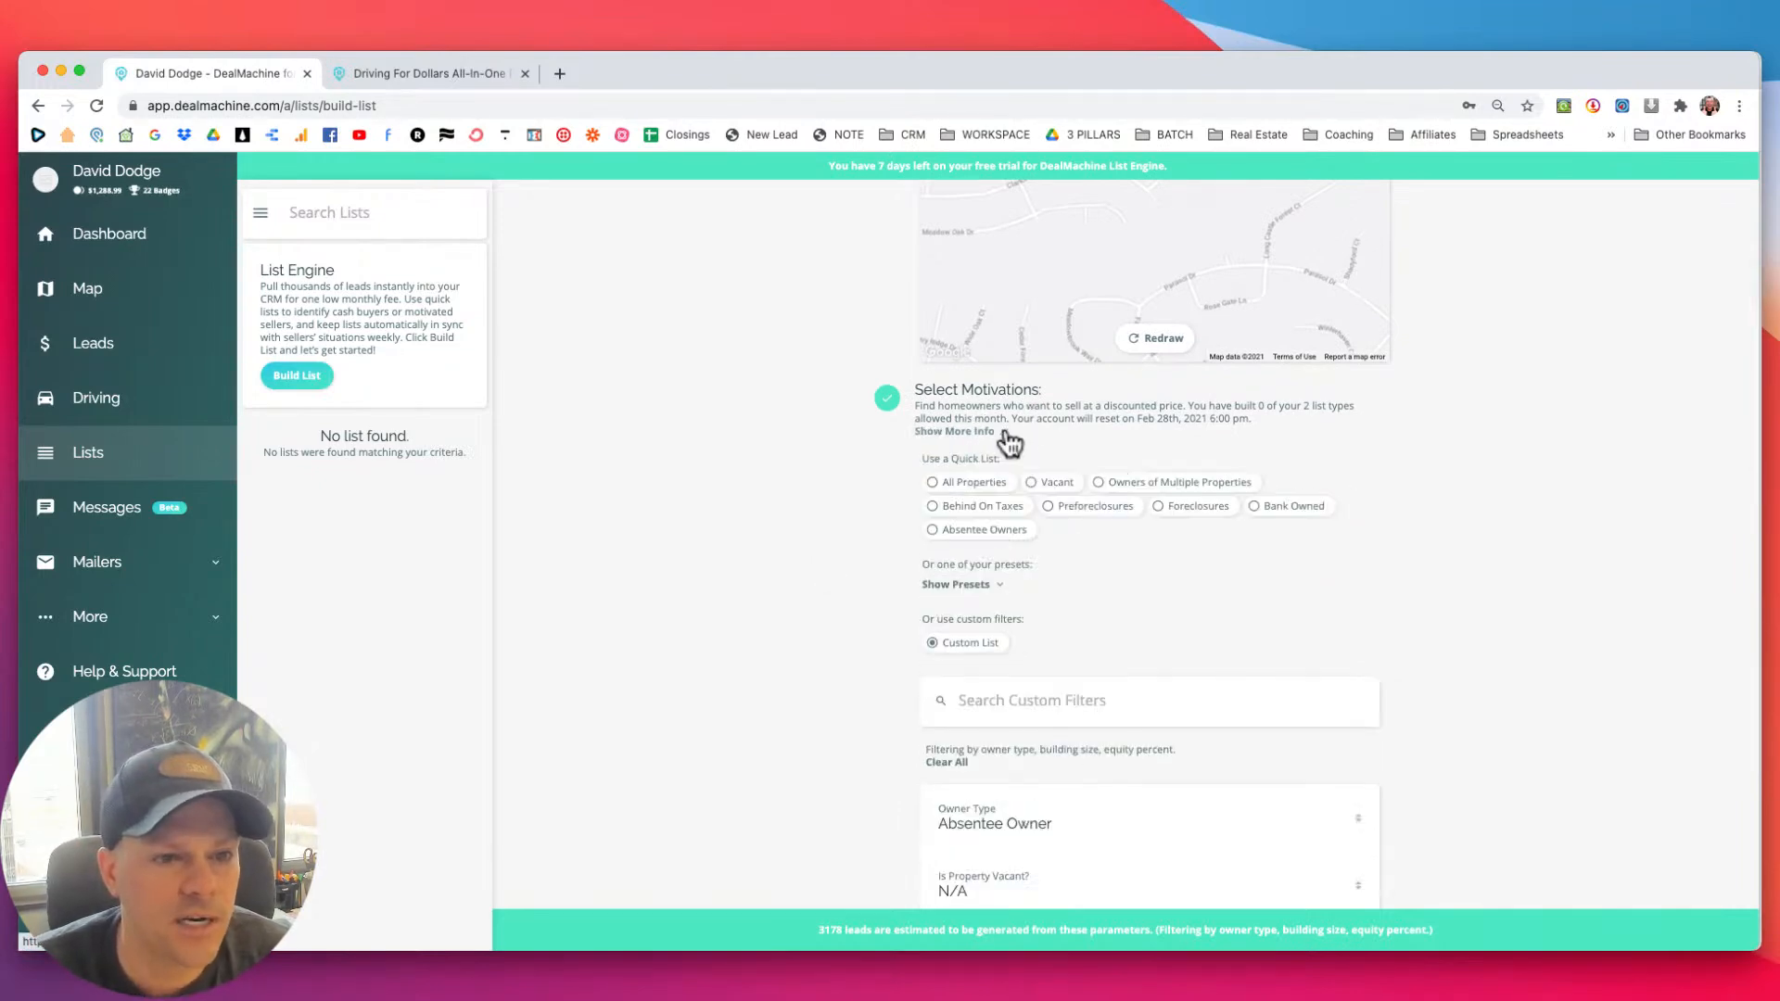
{"action": "left_click", "coordinate": [1002, 433]}
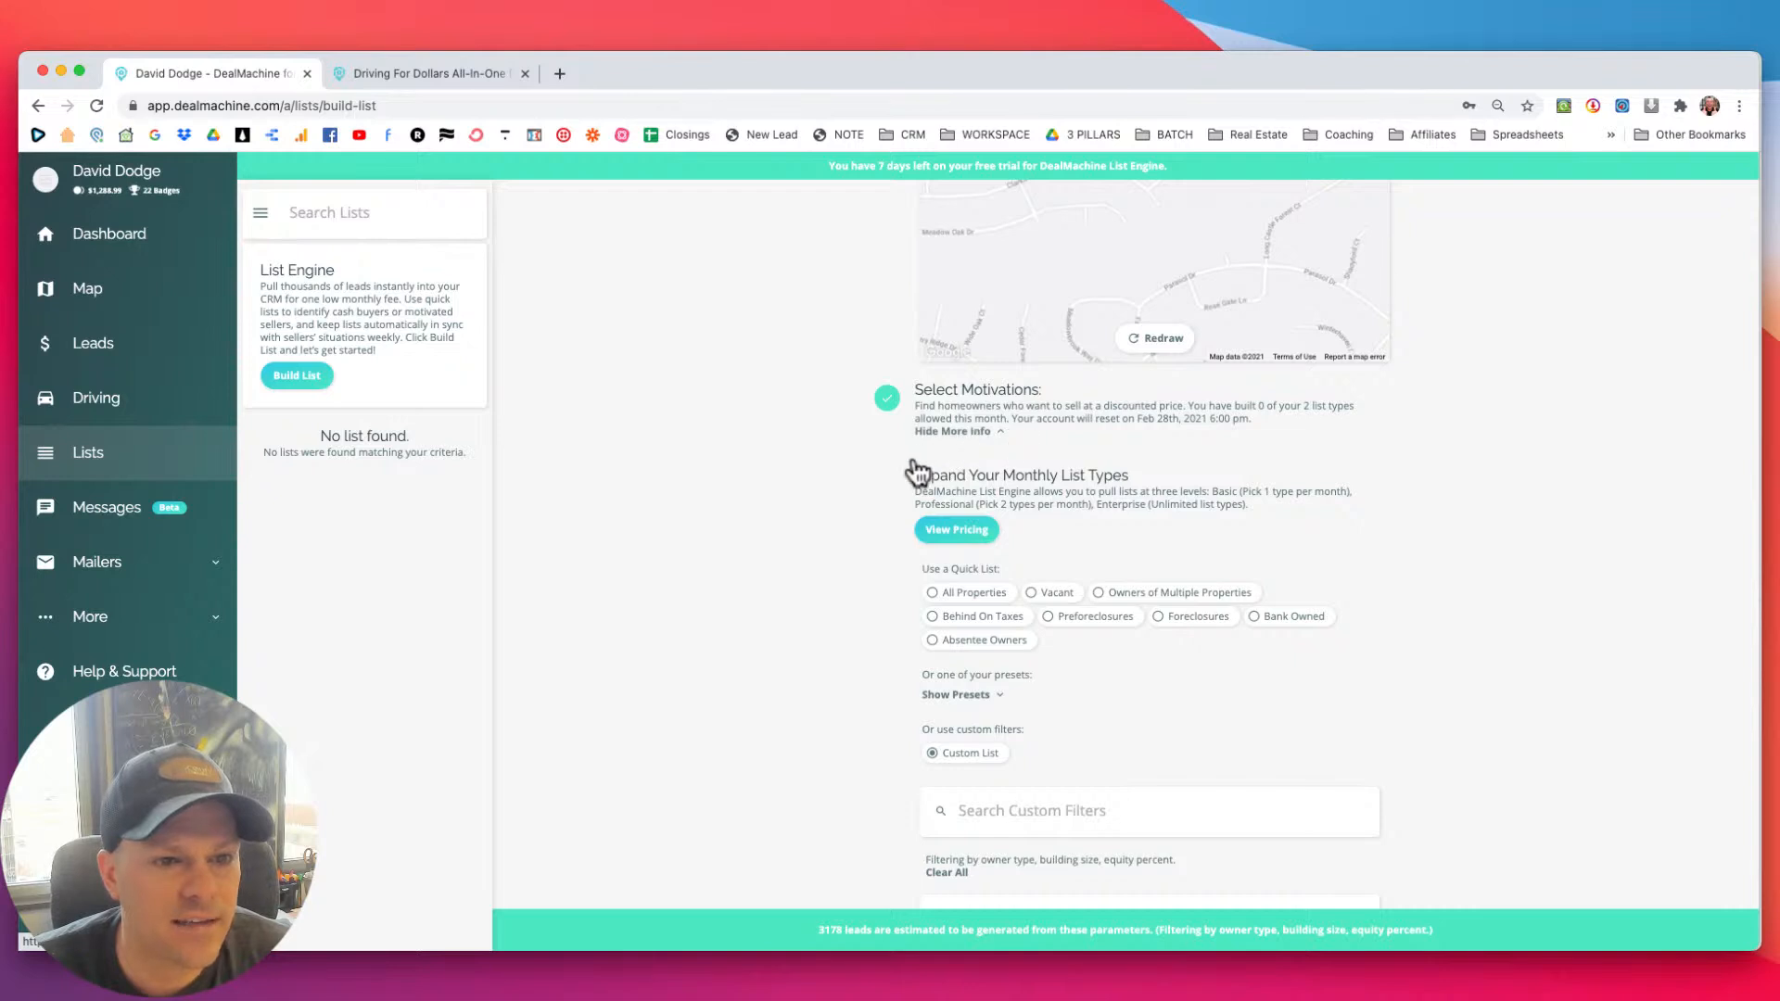
{"action": "scroll", "coordinate": [876, 480], "scroll_direction": "down", "scroll_amount": 1}
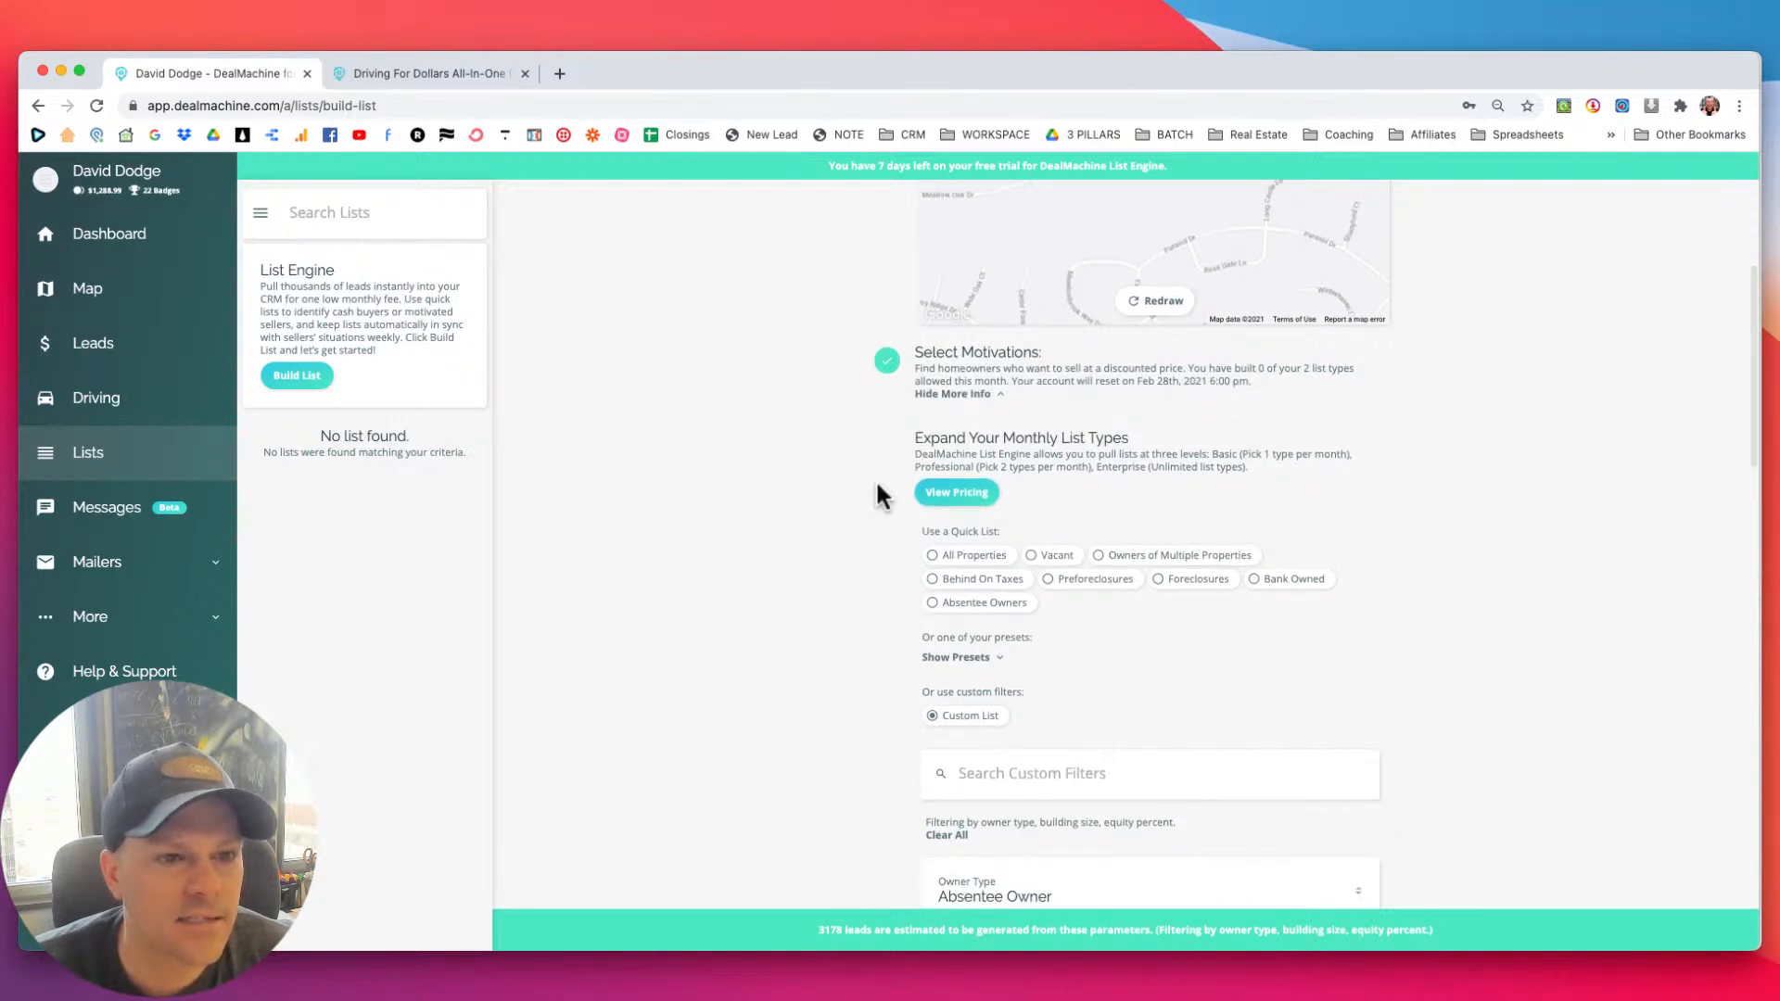
{"action": "left_click", "coordinate": [1001, 395]}
Review the custom filter settings from owner type through equity percent and square feet down to the list name.
{"action": "scroll", "coordinate": [870, 455], "scroll_direction": "down", "scroll_amount": 5}
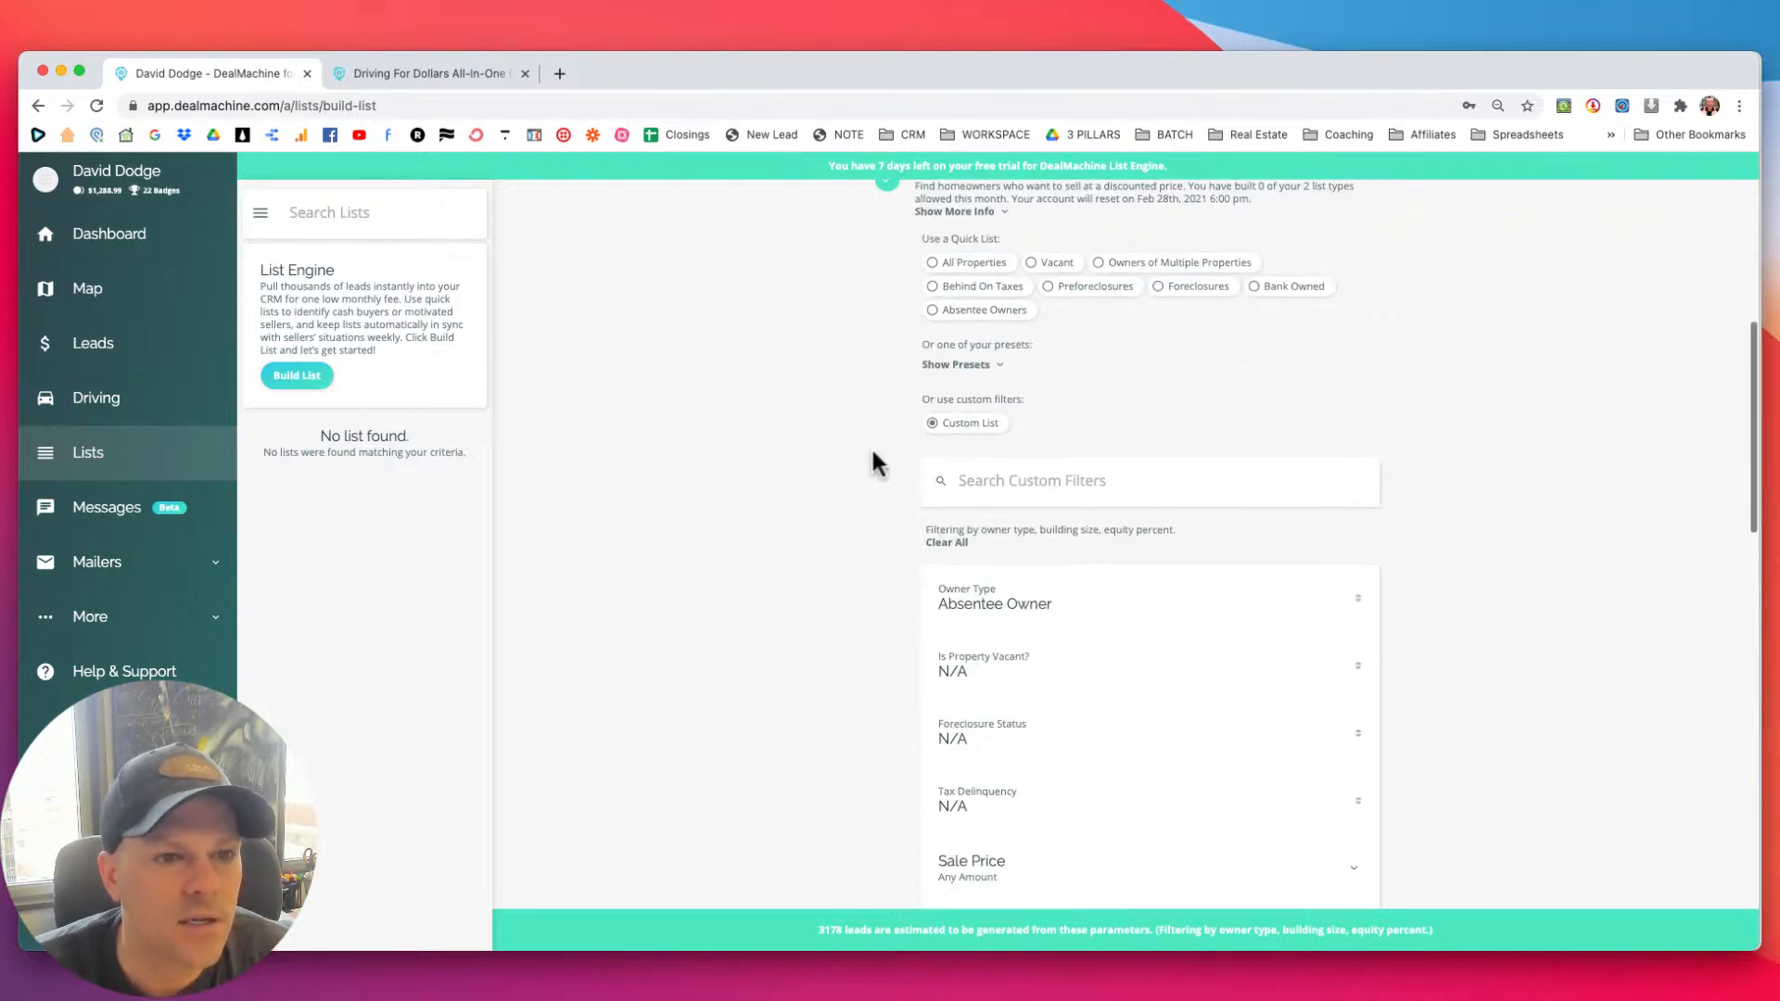
{"action": "scroll", "coordinate": [890, 457], "scroll_direction": "down", "scroll_amount": 1}
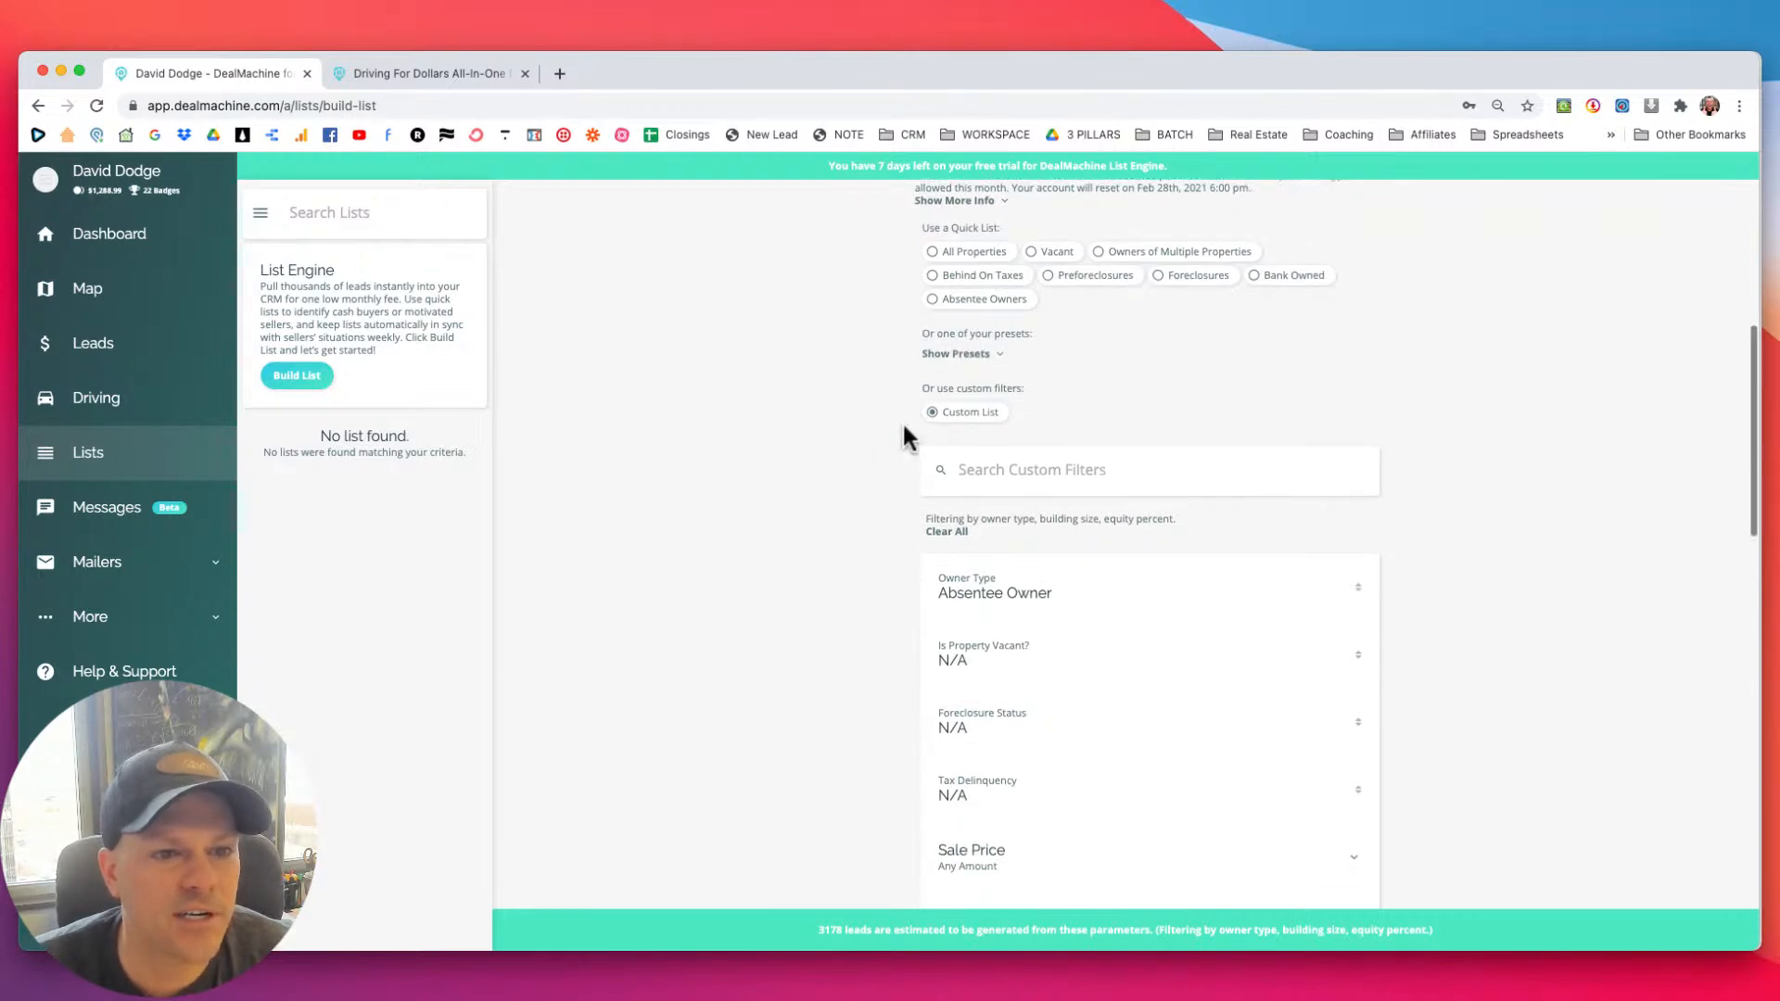
{"action": "scroll", "coordinate": [1019, 468], "scroll_direction": "down", "scroll_amount": 5}
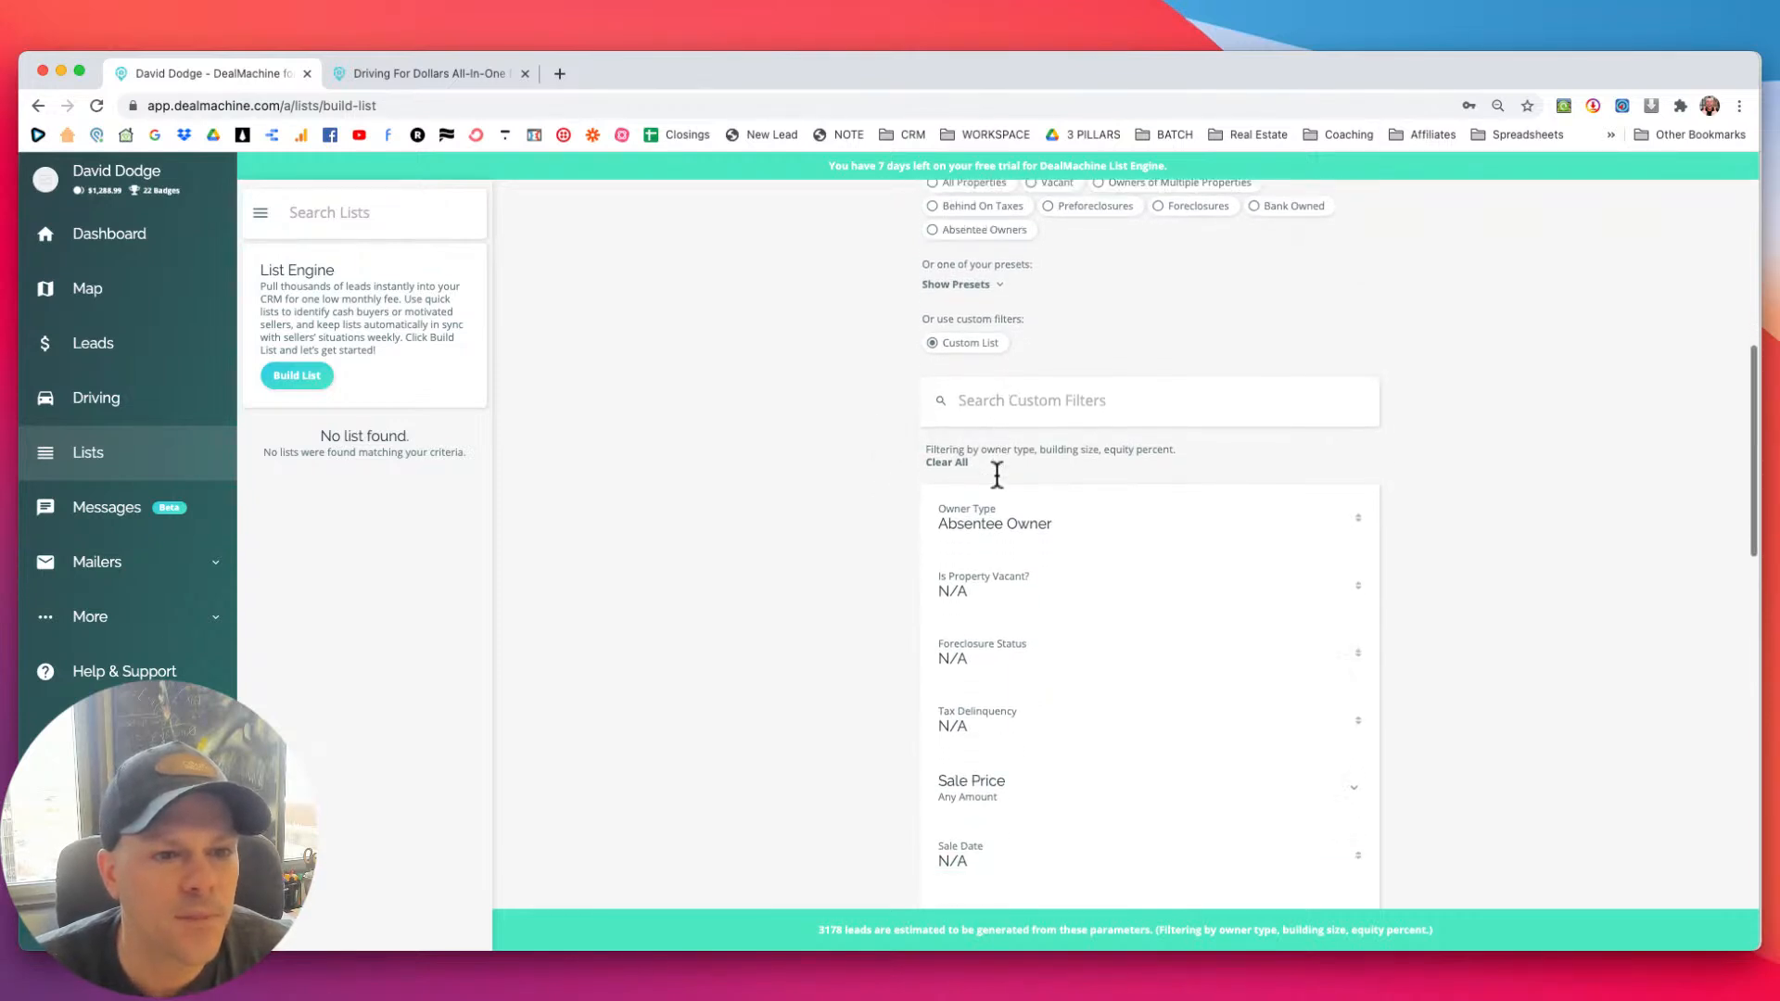
{"action": "scroll", "coordinate": [1065, 459], "scroll_direction": "down", "scroll_amount": 9}
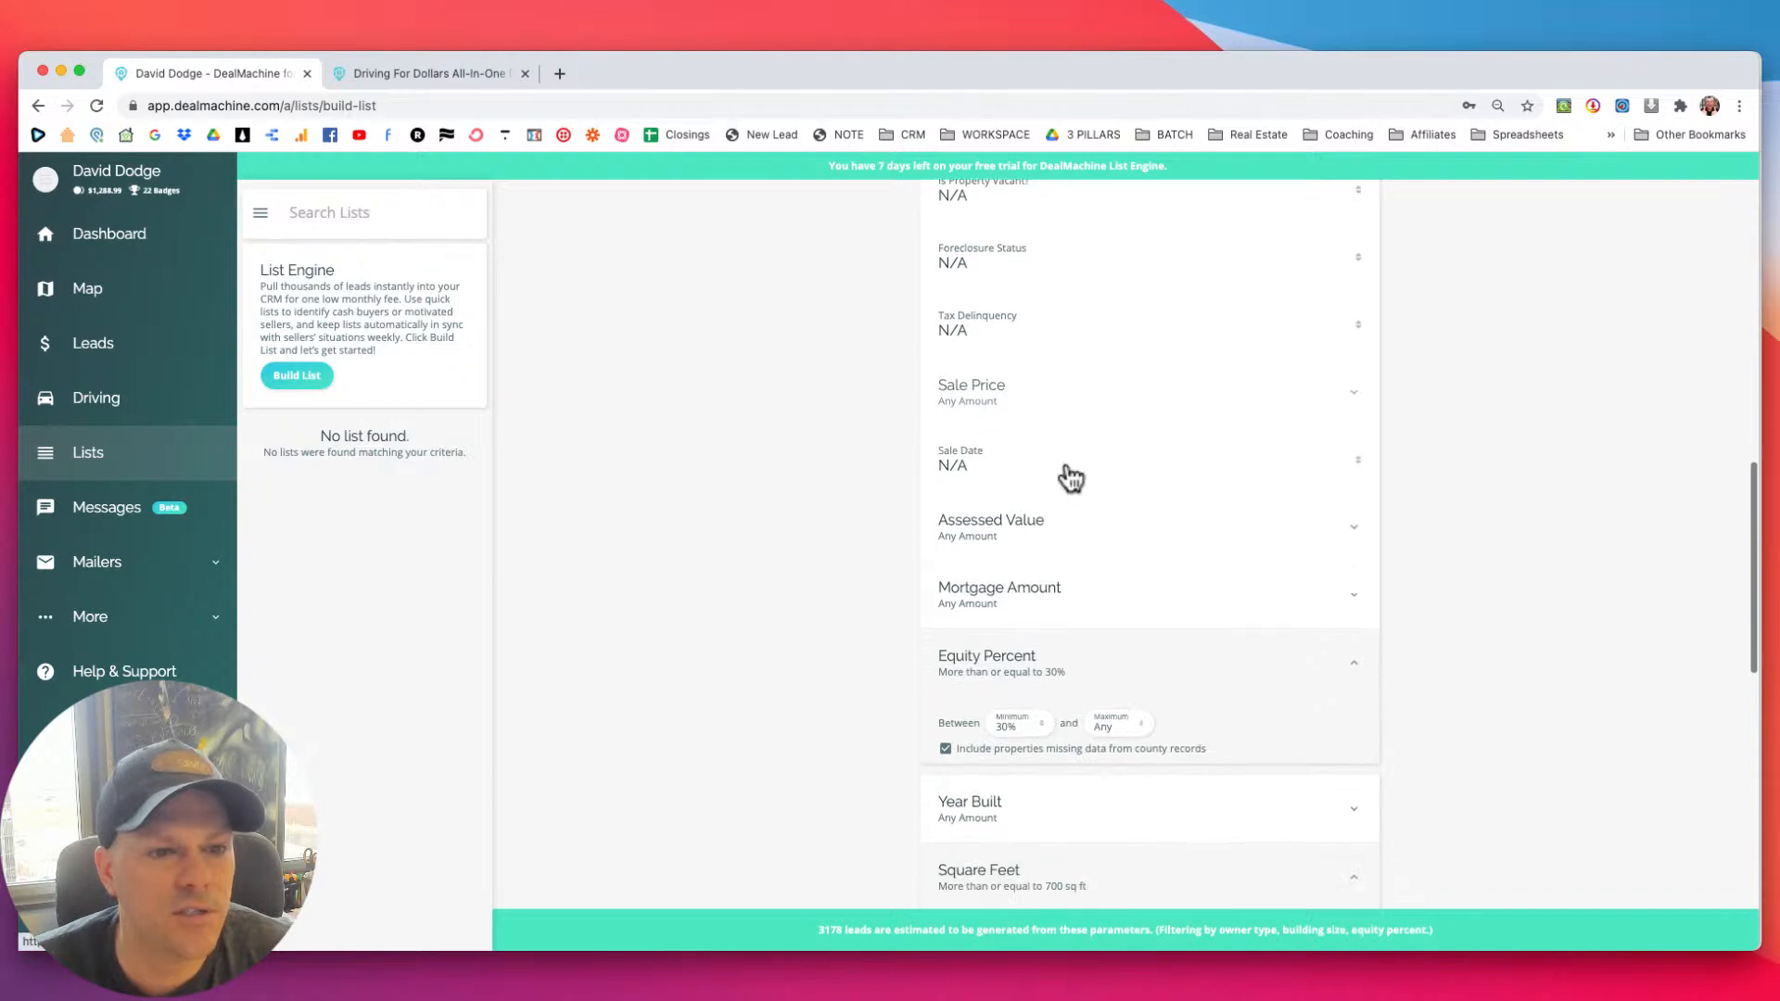
{"action": "scroll", "coordinate": [1140, 482], "scroll_direction": "down", "scroll_amount": 5}
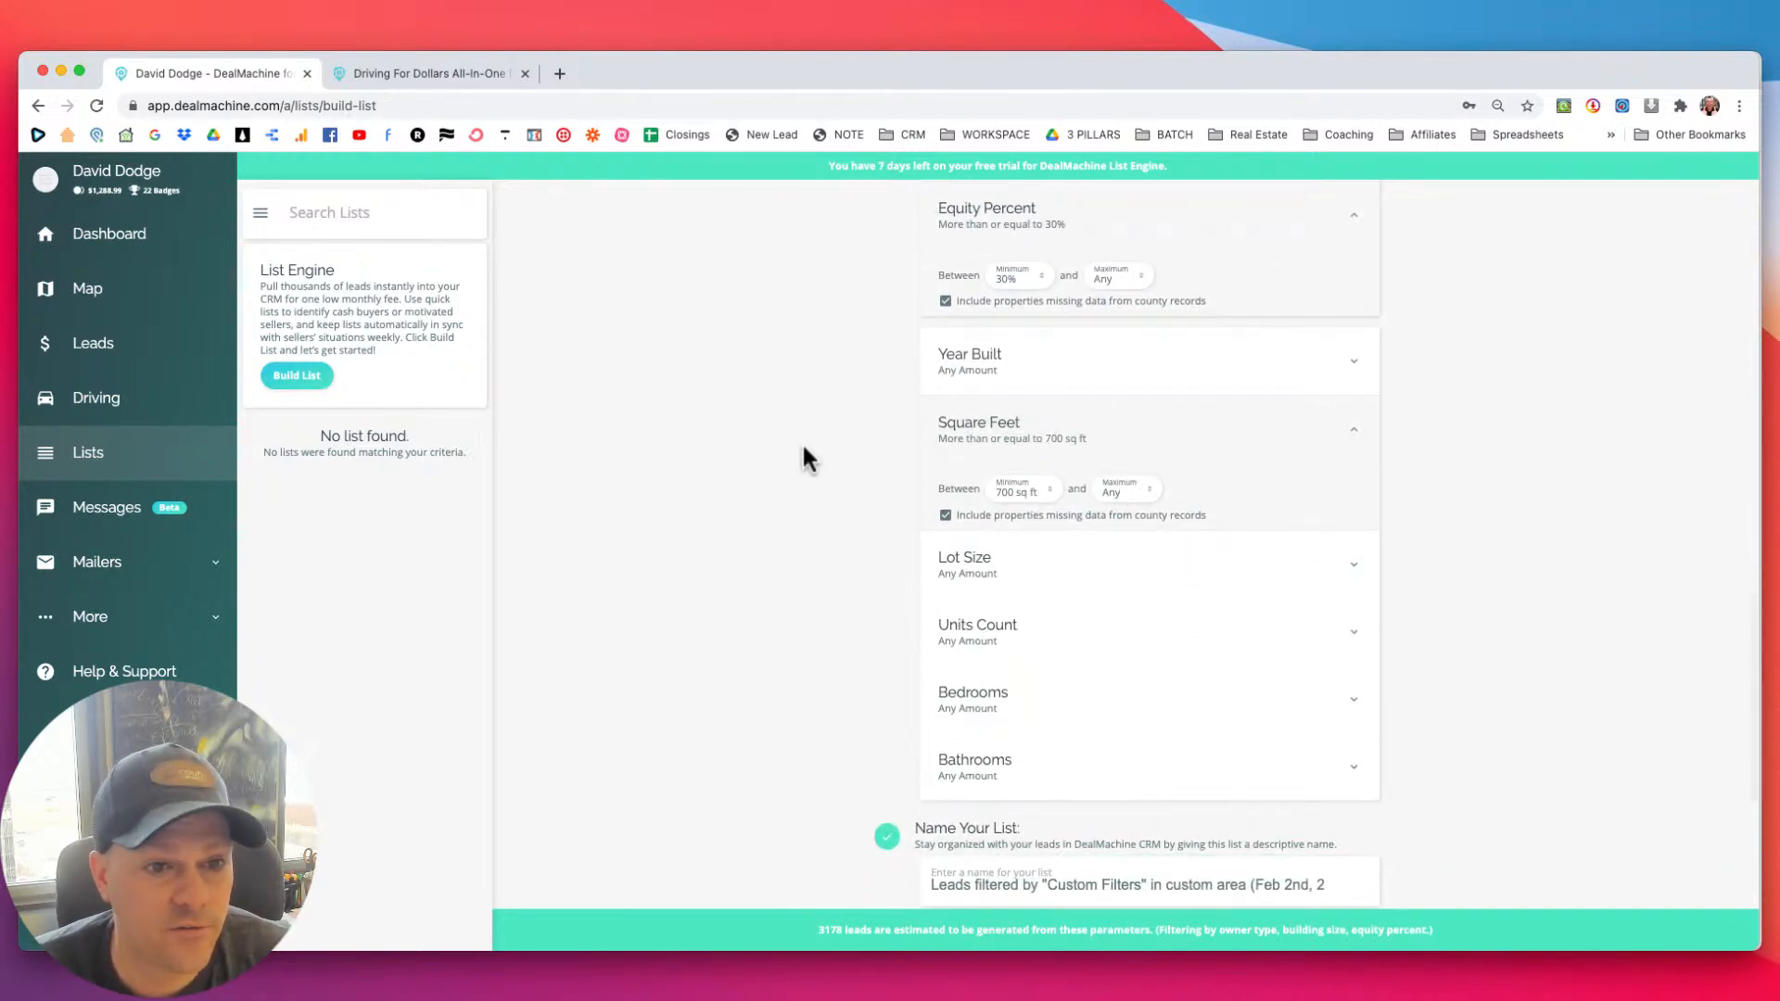
{"action": "scroll", "coordinate": [805, 459], "scroll_direction": "up", "scroll_amount": 5}
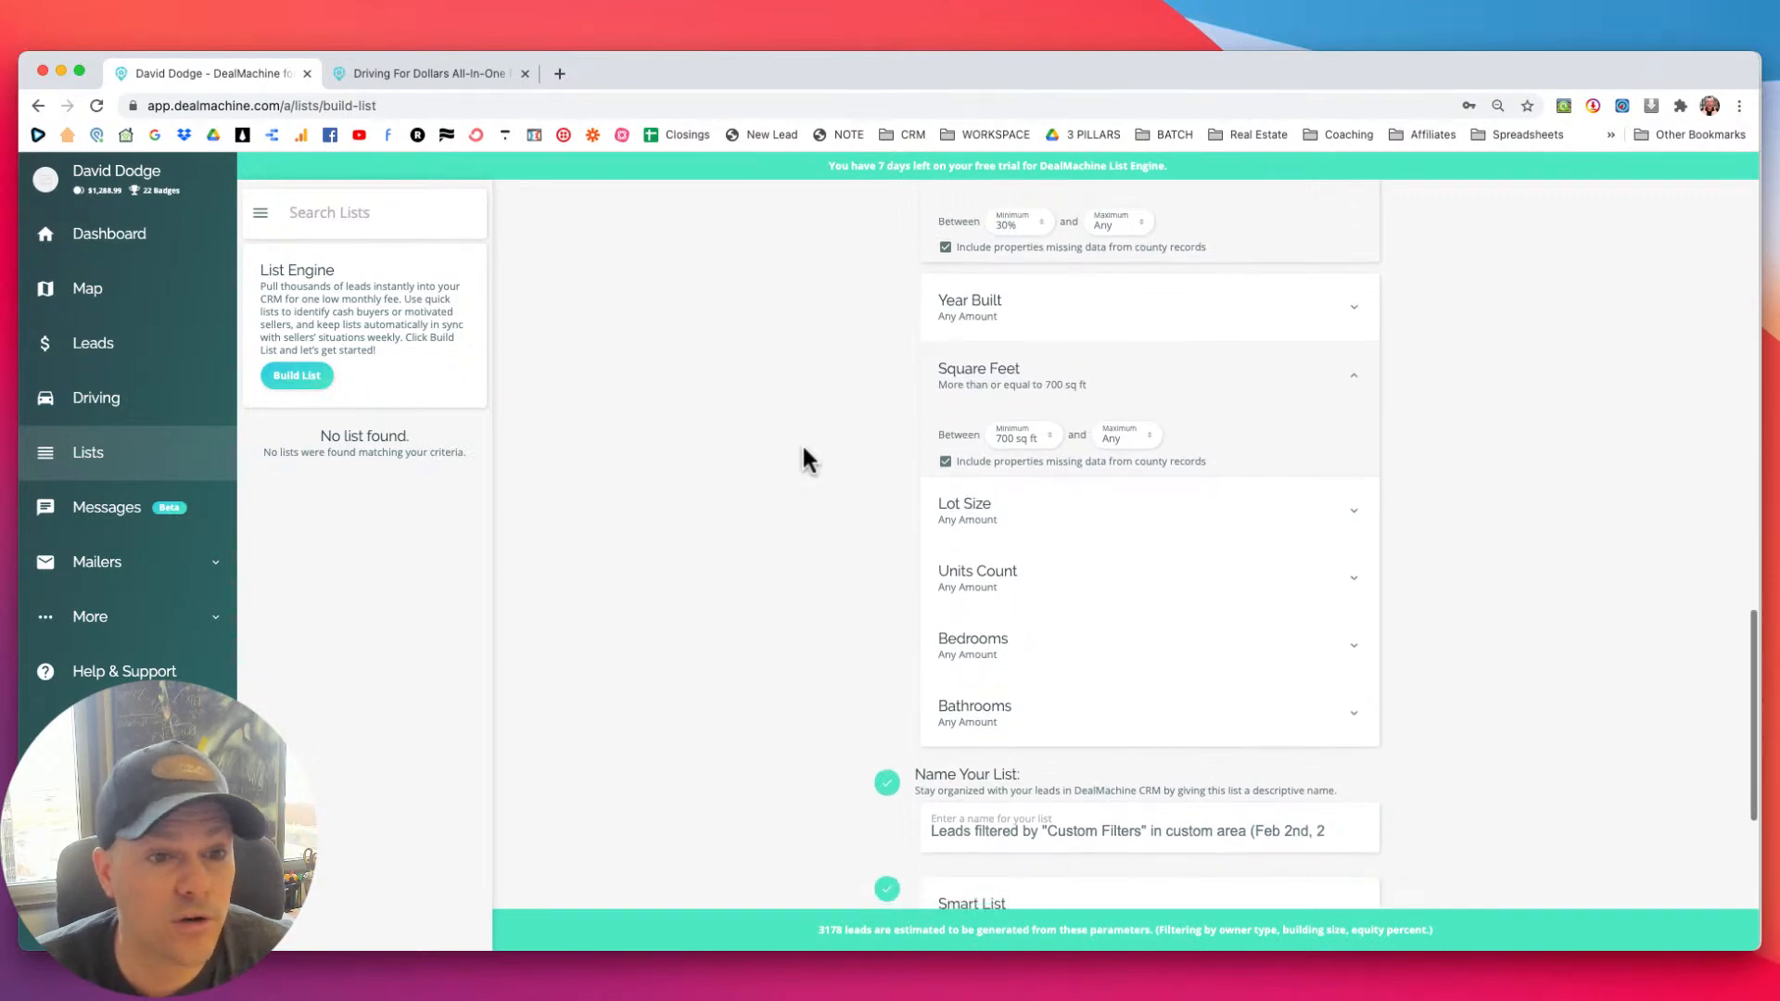
Review the whole list setup, from the drawn market and motivations through the custom filters to the Smart List and Sync Marketing settings.
{"action": "scroll", "coordinate": [815, 540], "scroll_direction": "down", "scroll_amount": 10}
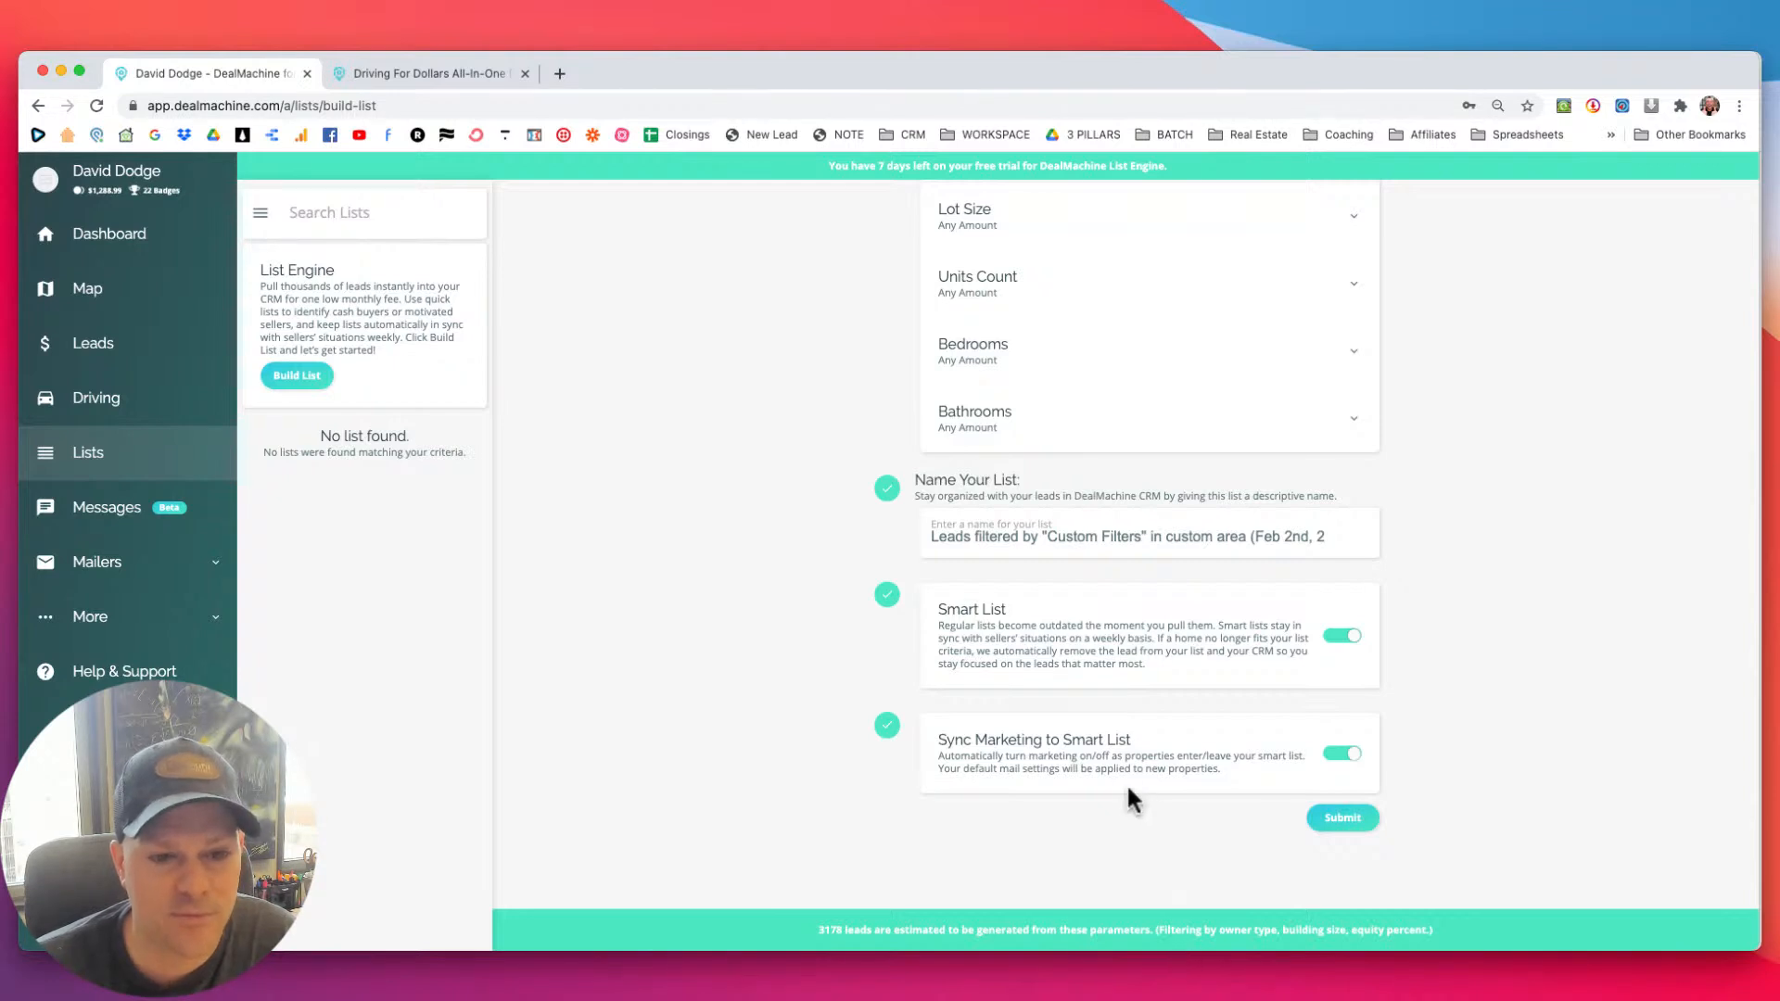
{"action": "scroll", "coordinate": [1140, 816], "scroll_direction": "up", "scroll_amount": 6}
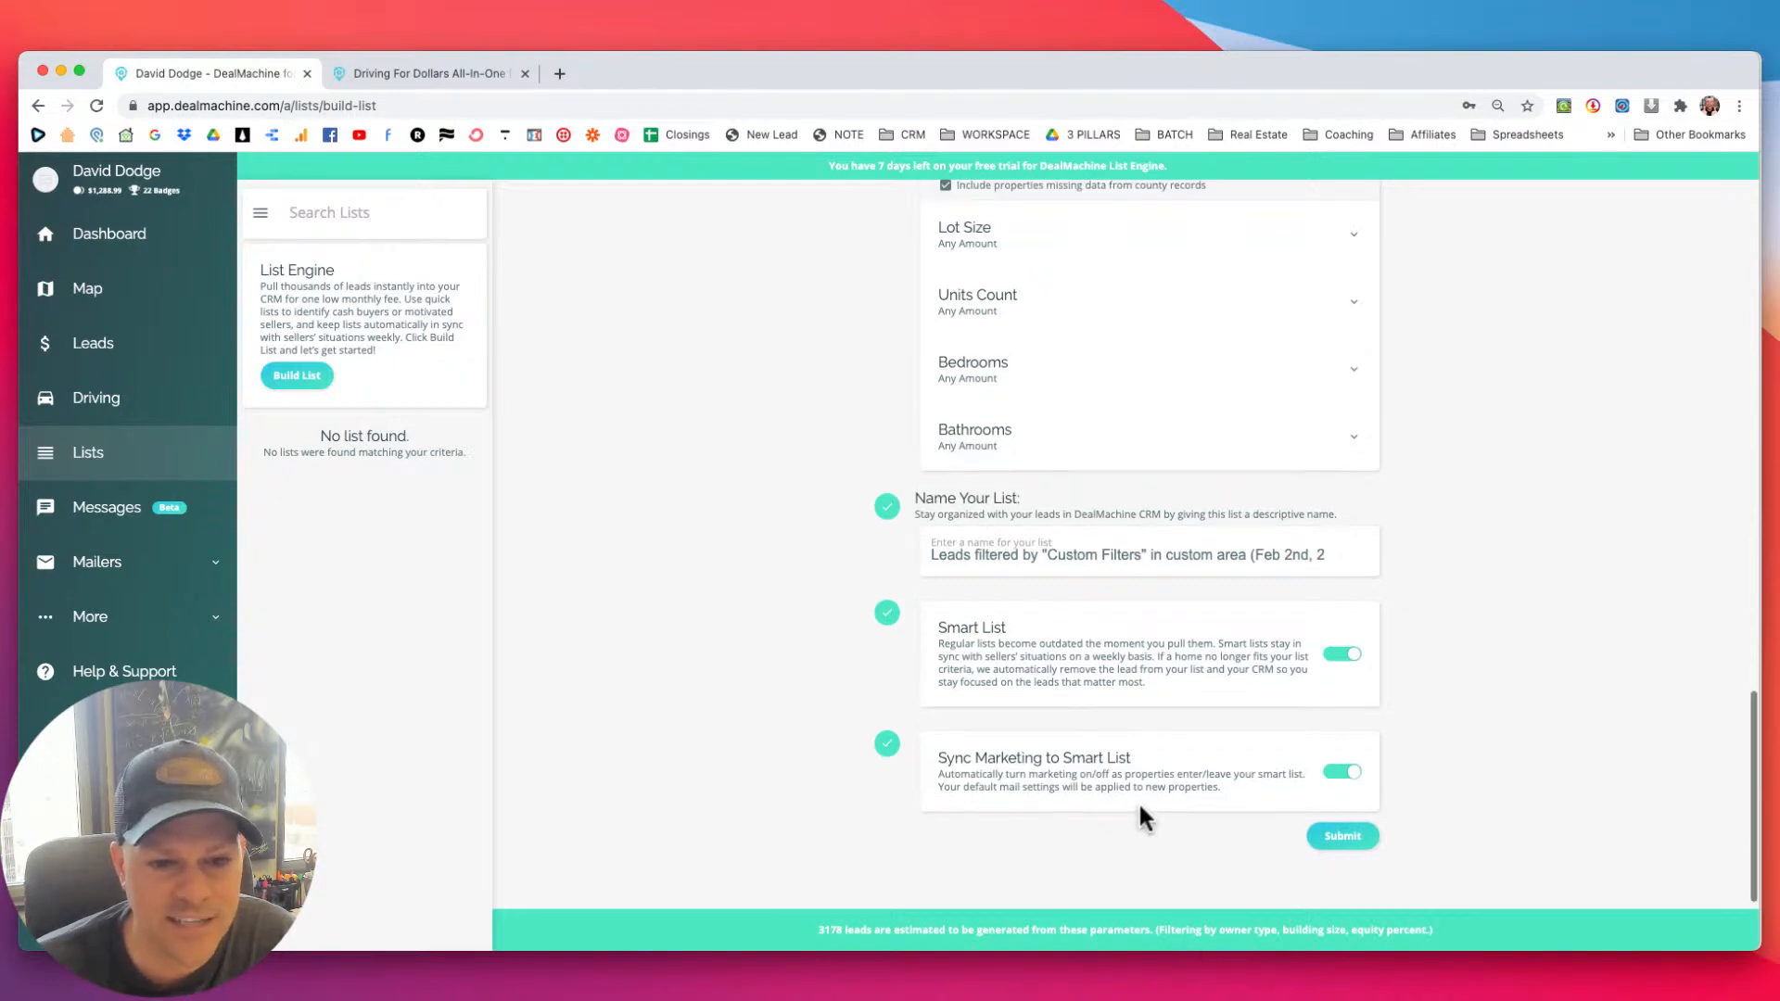
{"action": "scroll", "coordinate": [1146, 822], "scroll_direction": "up", "scroll_amount": 6}
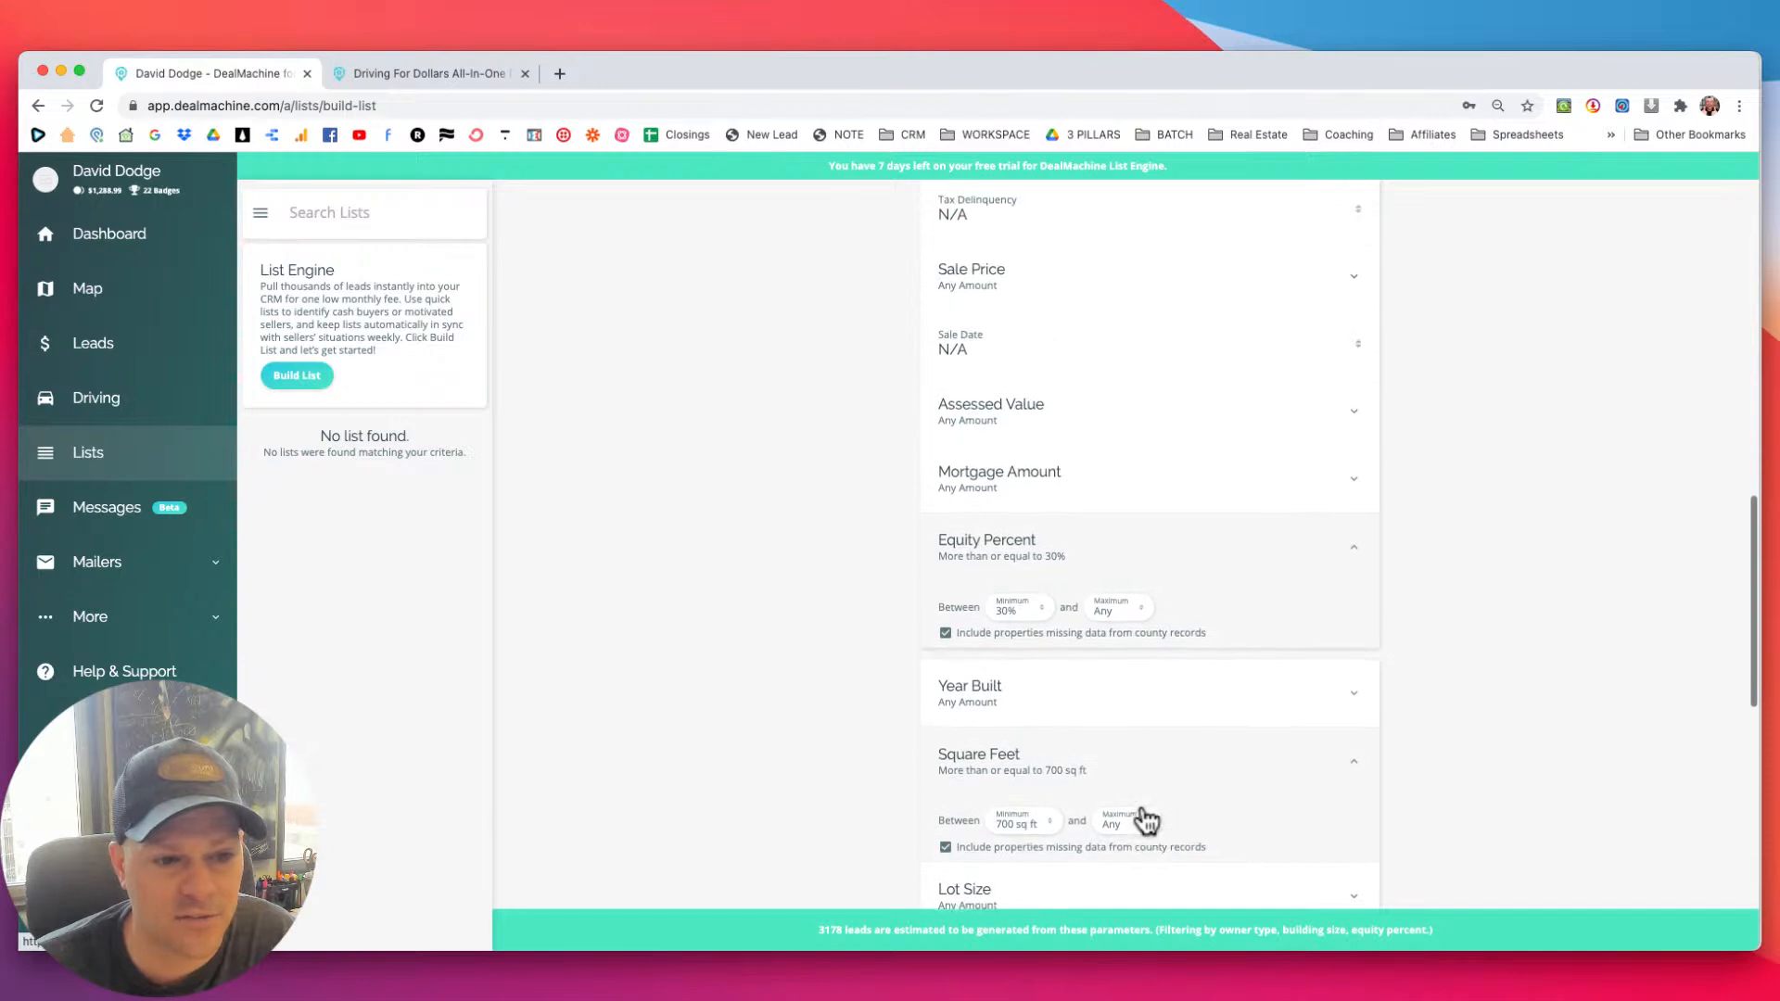
{"action": "scroll", "coordinate": [1147, 821], "scroll_direction": "up", "scroll_amount": 10}
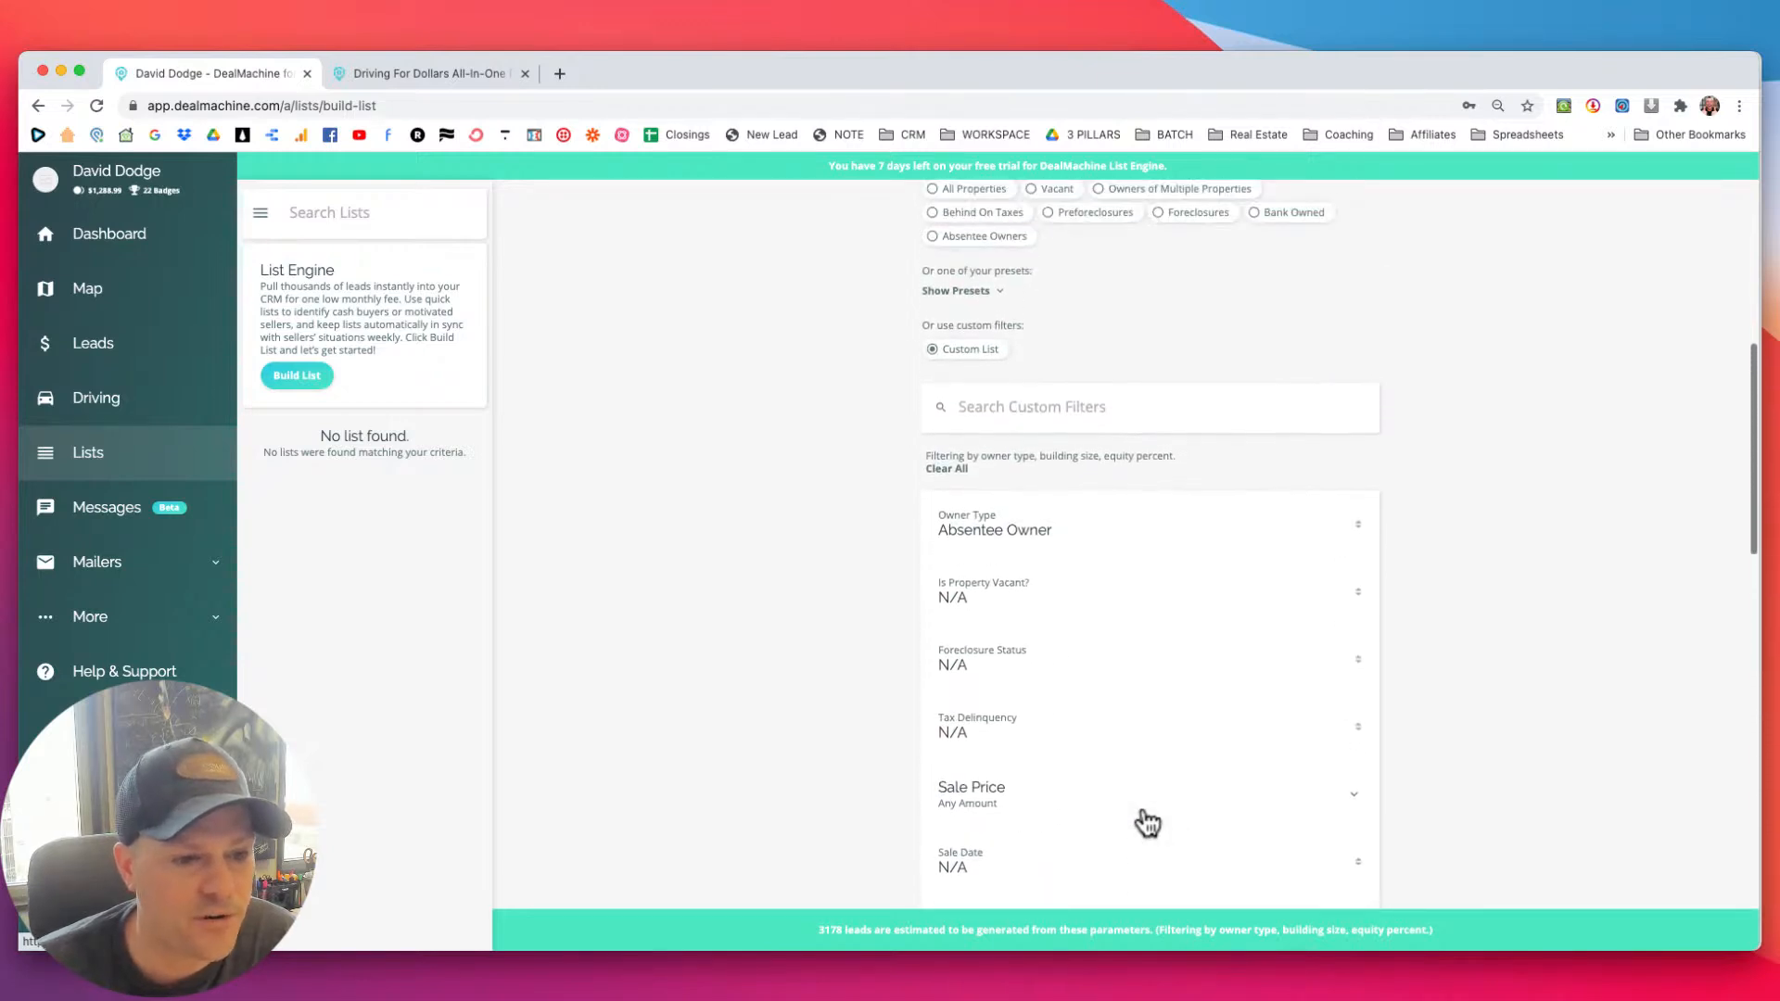
{"action": "scroll", "coordinate": [1147, 818], "scroll_direction": "up", "scroll_amount": 2}
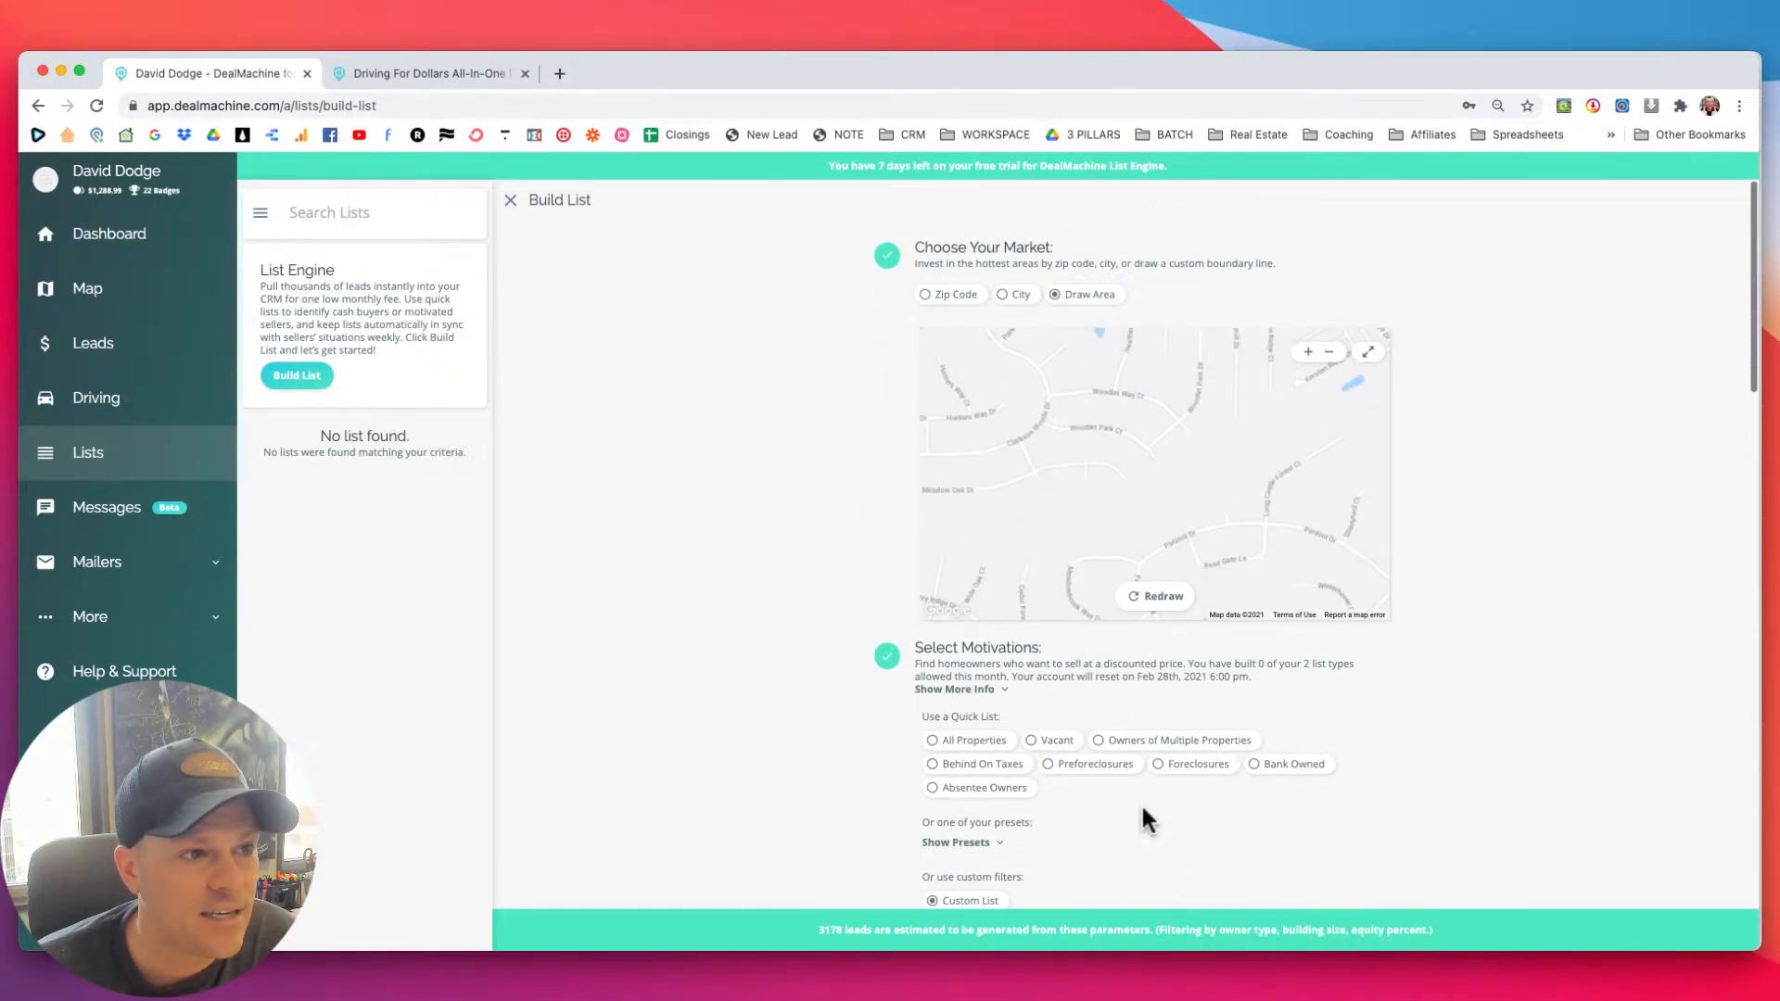
{"action": "scroll", "coordinate": [1145, 819], "scroll_direction": "down", "scroll_amount": 5}
{"action": "scroll", "coordinate": [1146, 819], "scroll_direction": "down", "scroll_amount": 15}
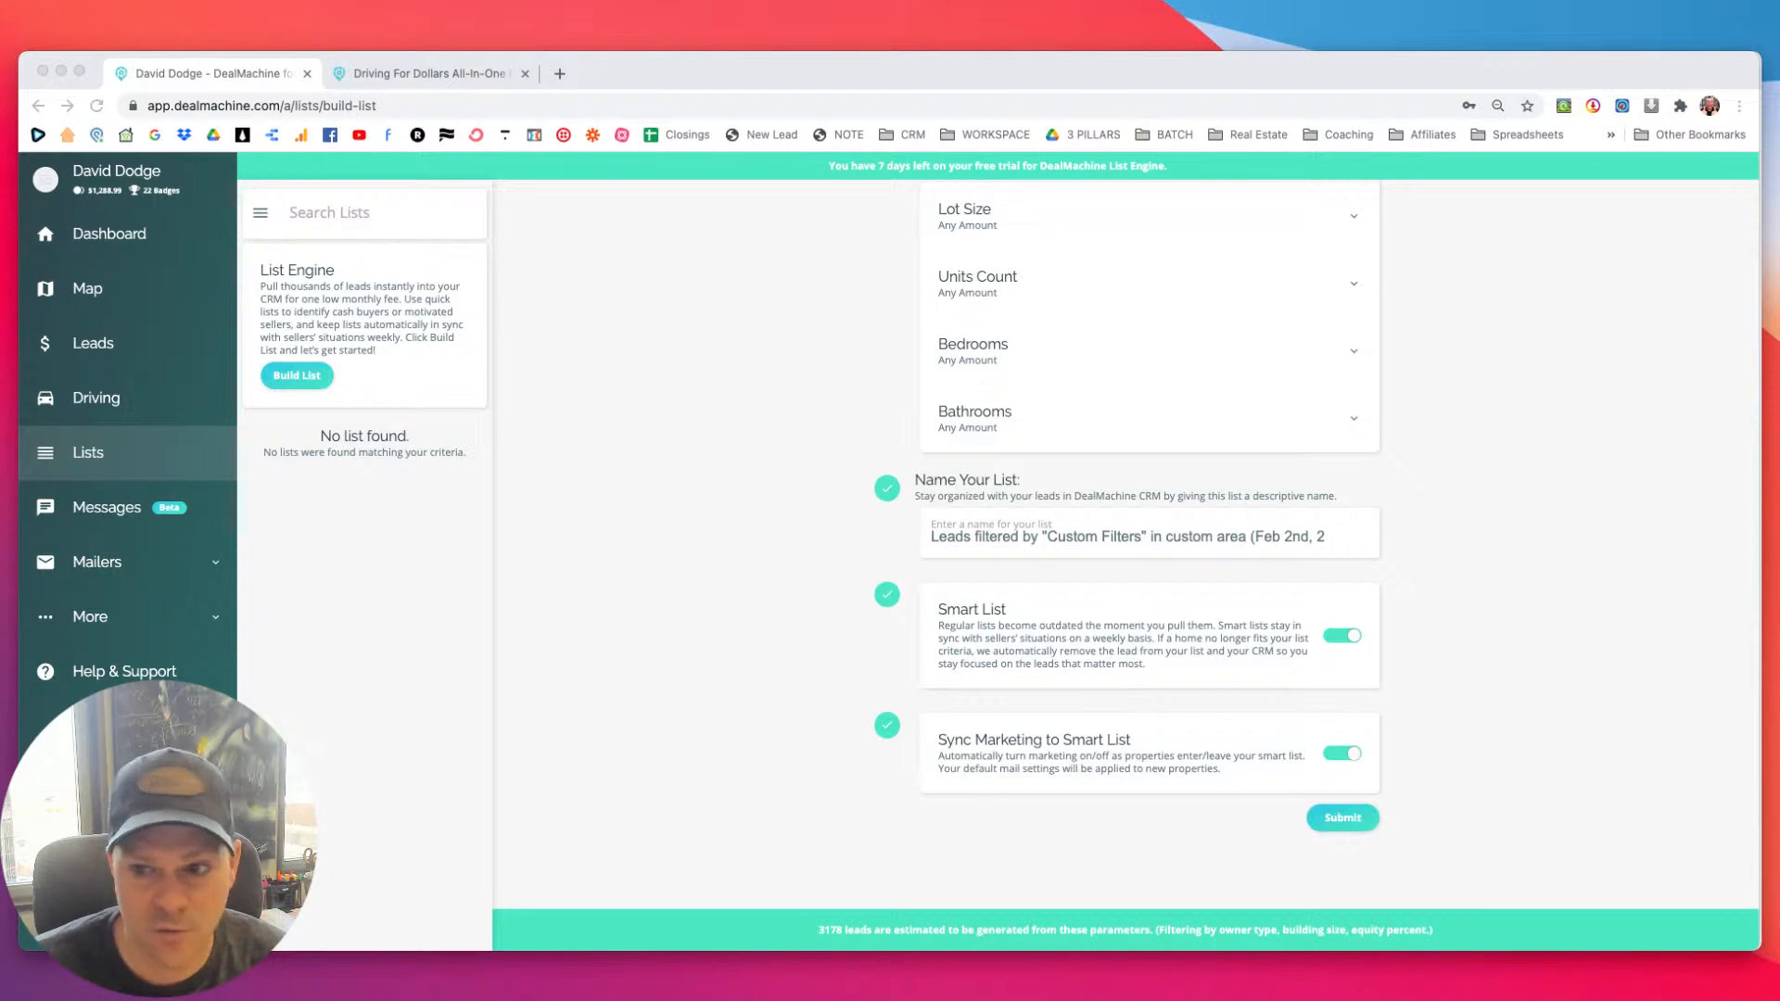
{"action": "scroll", "coordinate": [788, 753], "scroll_direction": "up", "scroll_amount": 1}
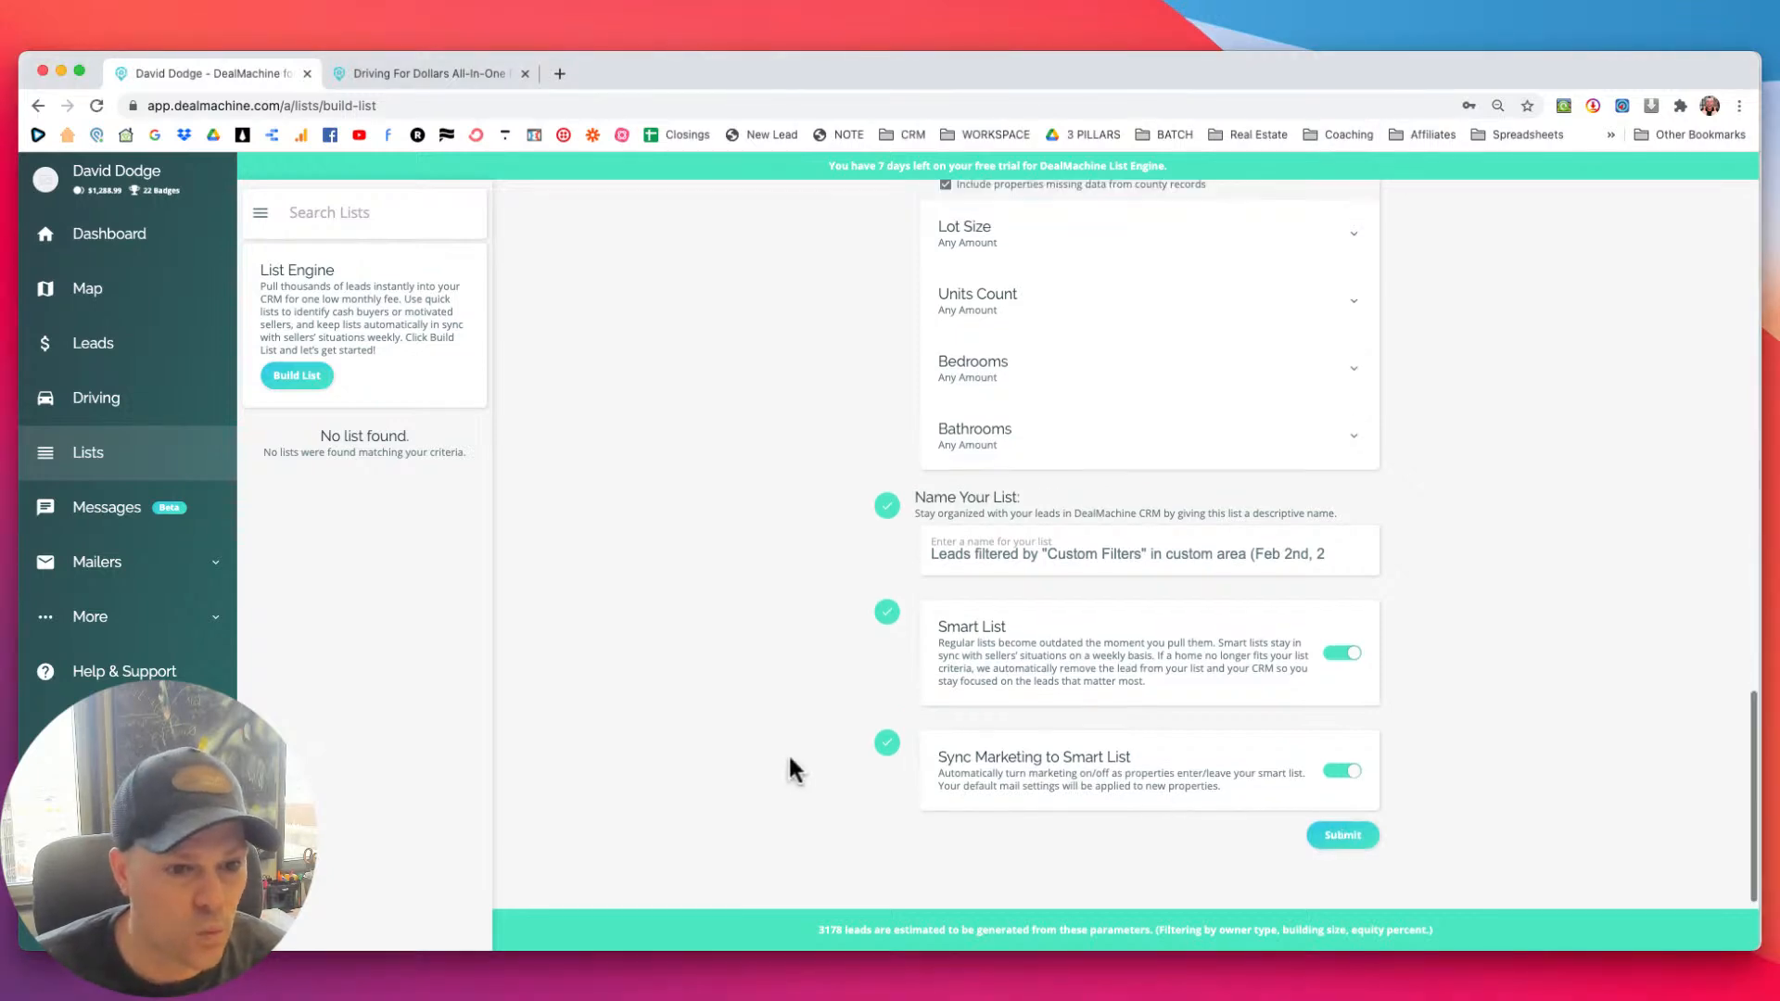
{"action": "scroll", "coordinate": [801, 753], "scroll_direction": "up", "scroll_amount": 10}
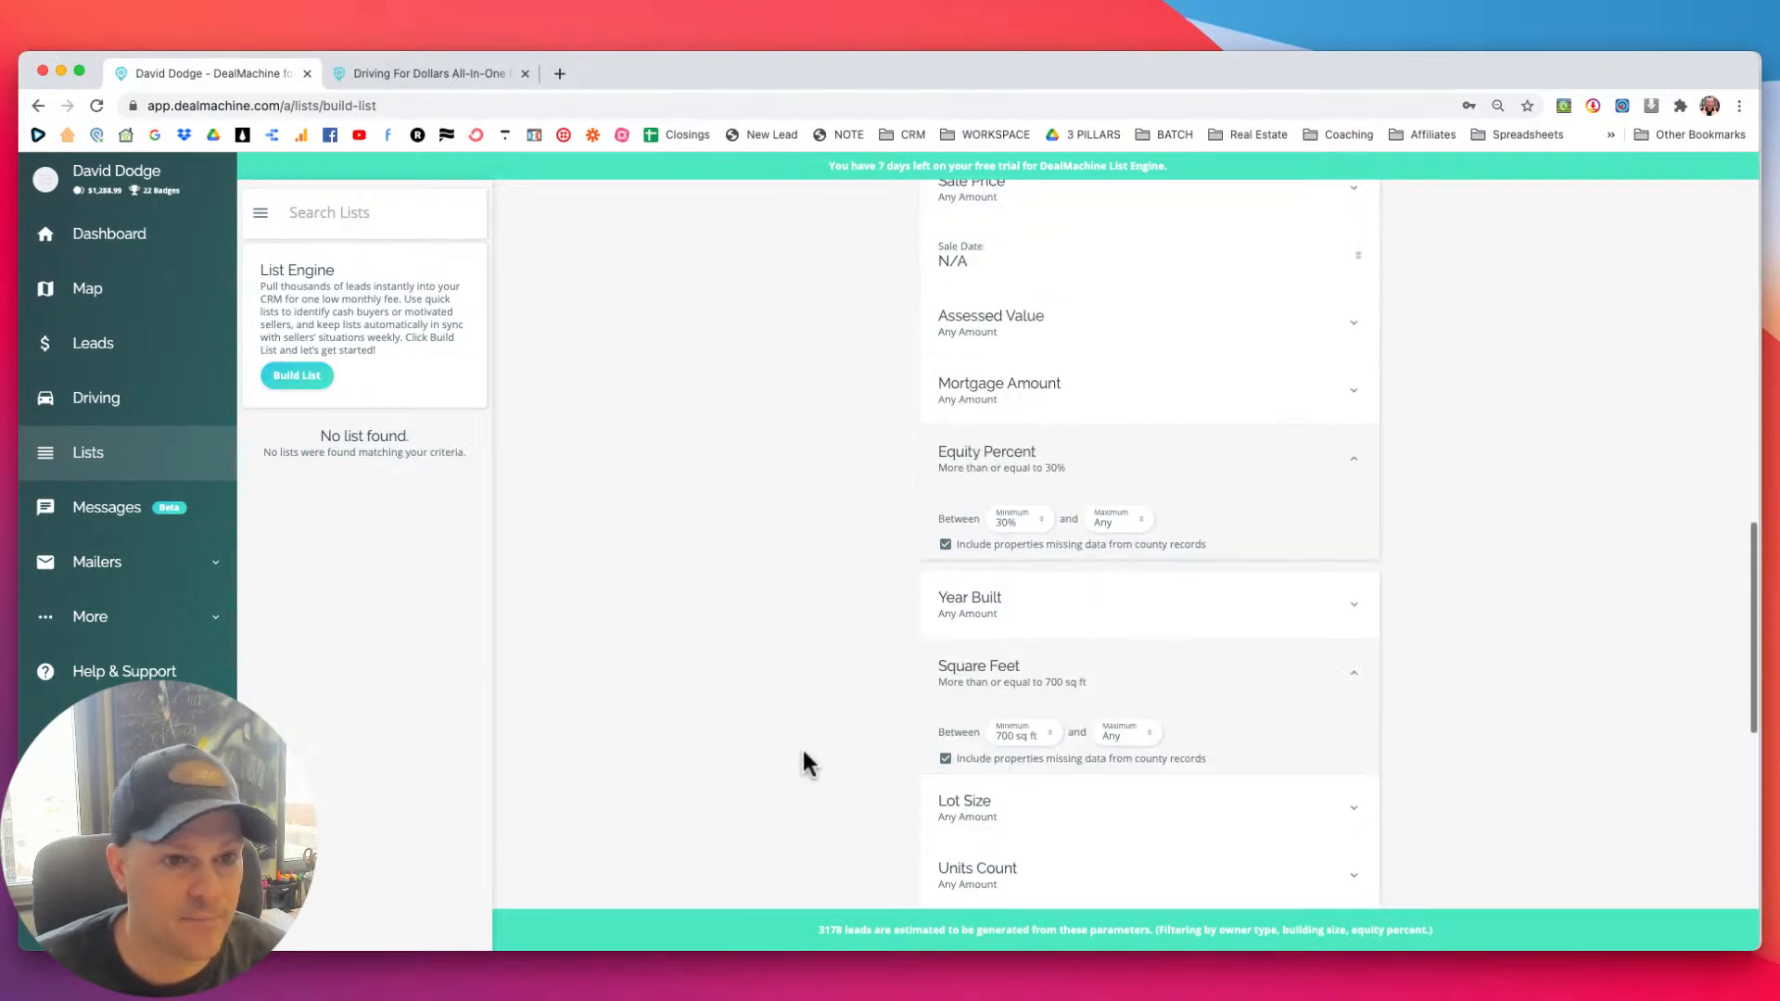
{"action": "scroll", "coordinate": [801, 748], "scroll_direction": "up", "scroll_amount": 6}
{"action": "scroll", "coordinate": [803, 749], "scroll_direction": "down", "scroll_amount": 15}
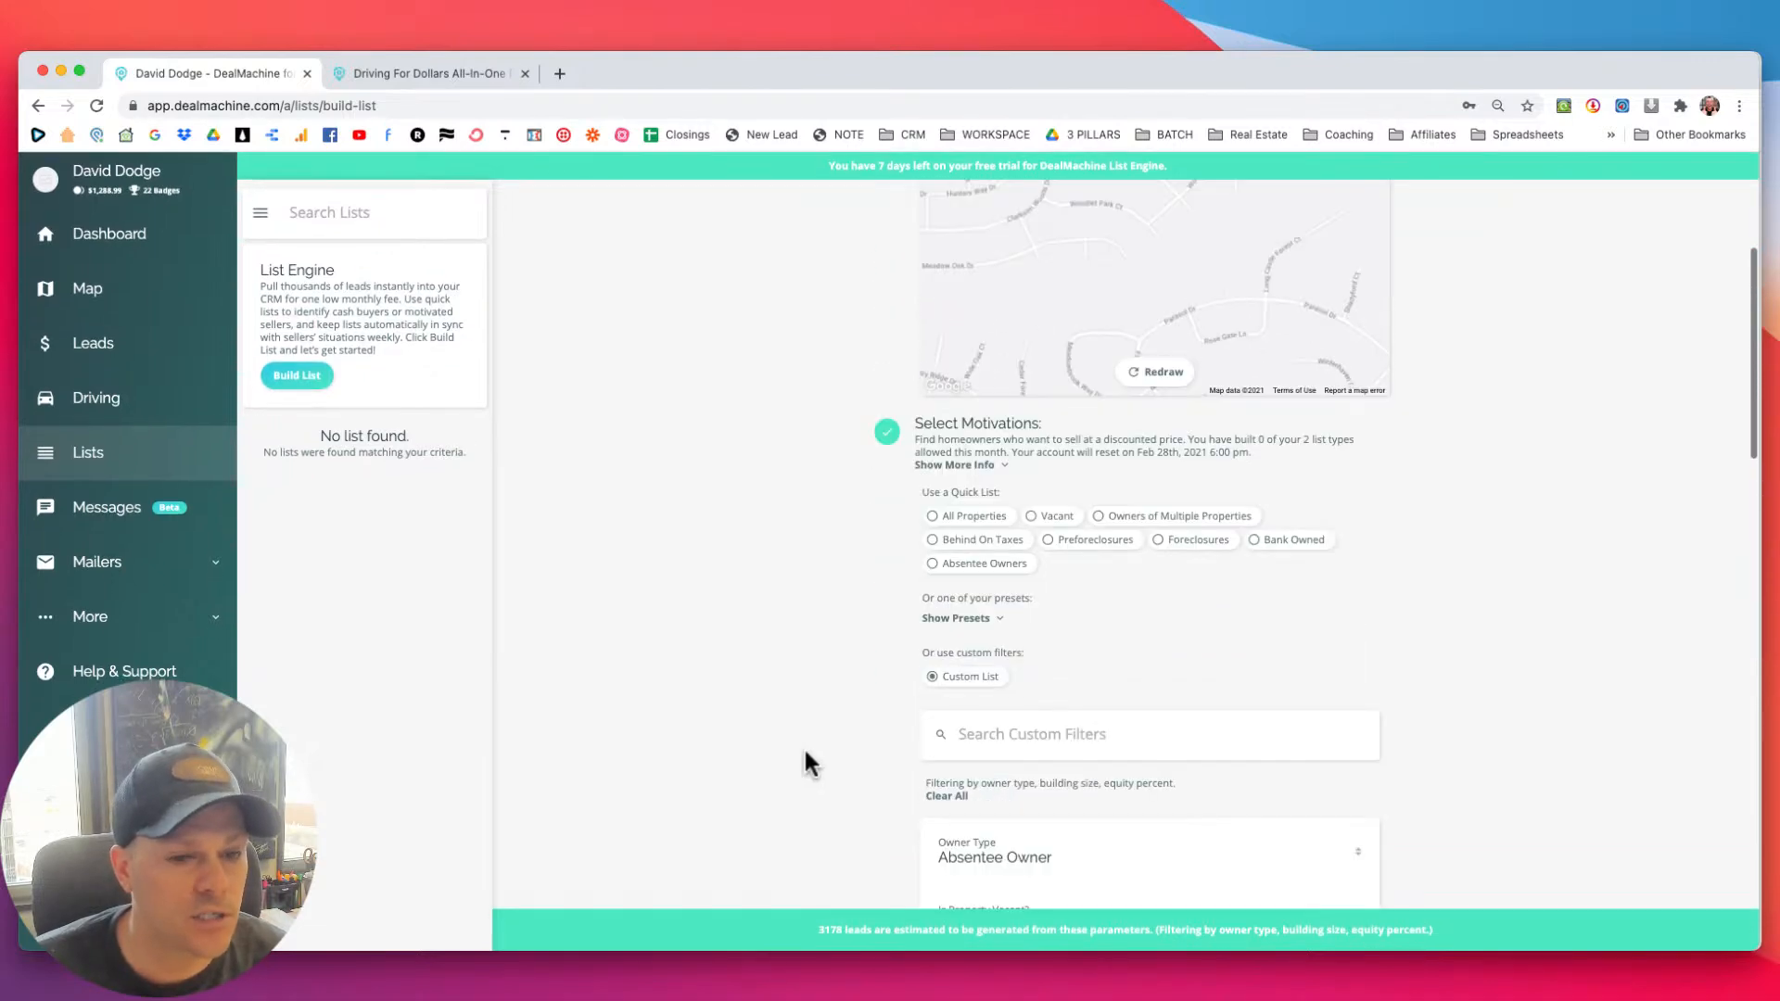
{"action": "scroll", "coordinate": [806, 753], "scroll_direction": "down", "scroll_amount": 1}
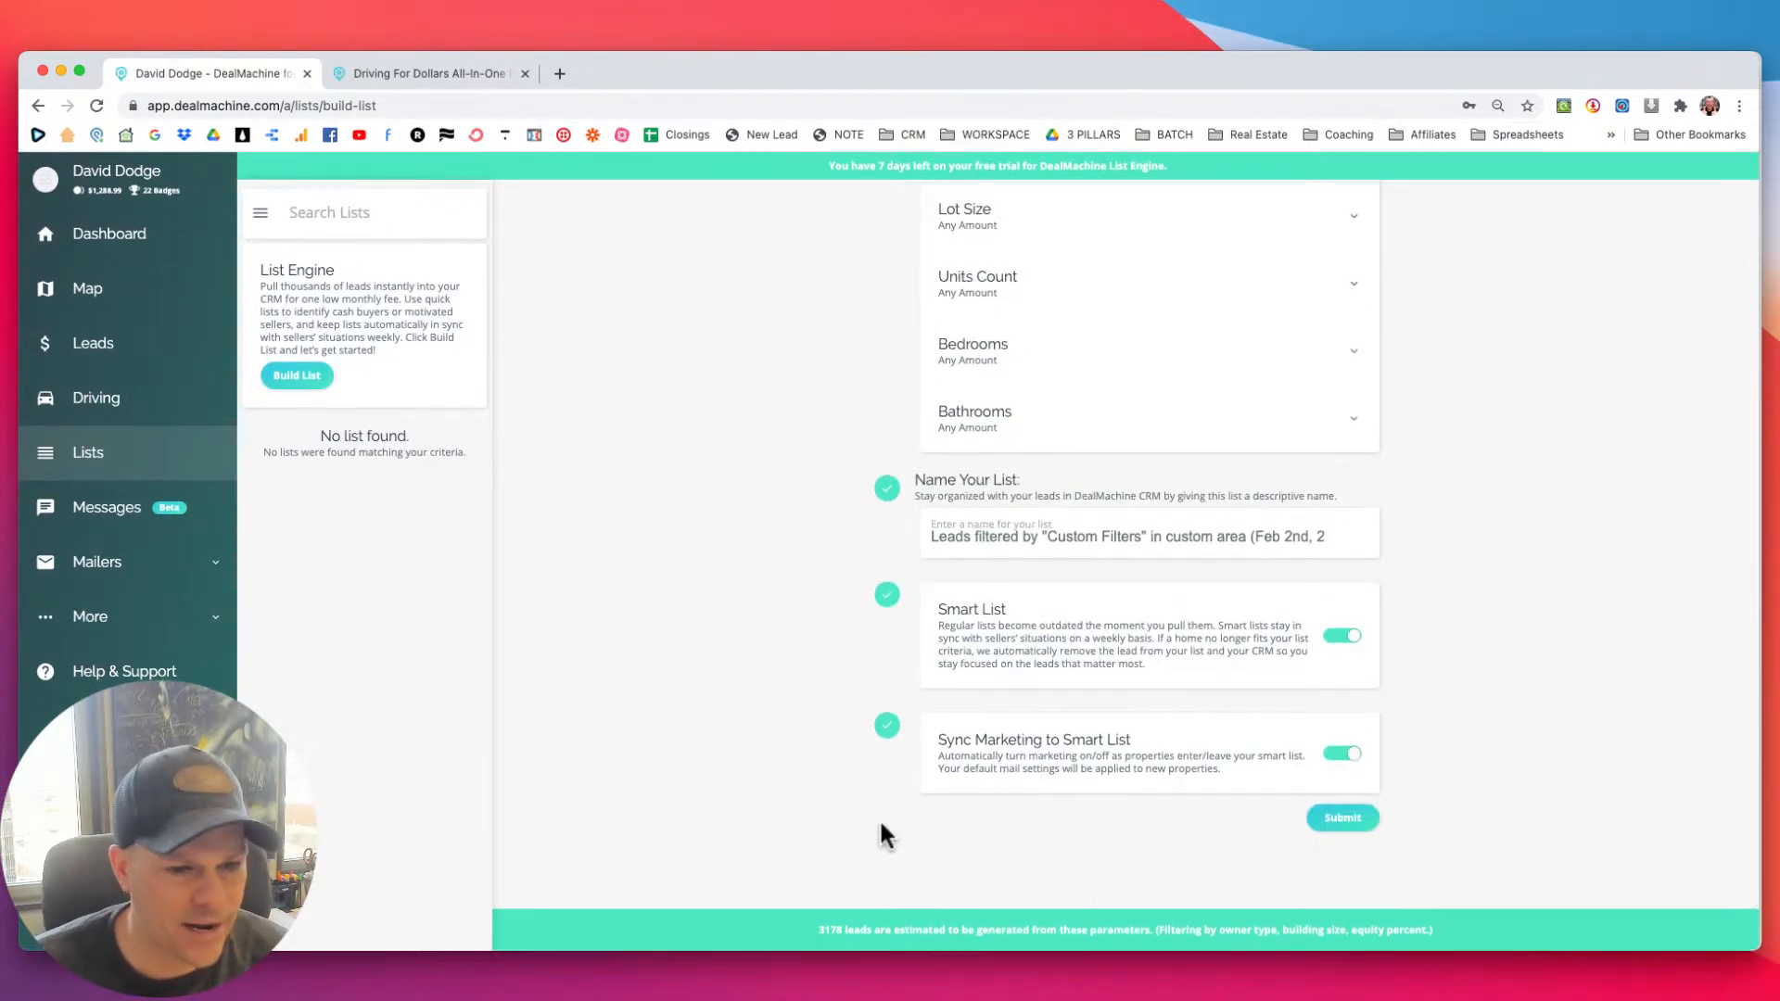
{"action": "scroll", "coordinate": [885, 825], "scroll_direction": "up", "scroll_amount": 1}
{"action": "scroll", "coordinate": [885, 825], "scroll_direction": "down", "scroll_amount": 1}
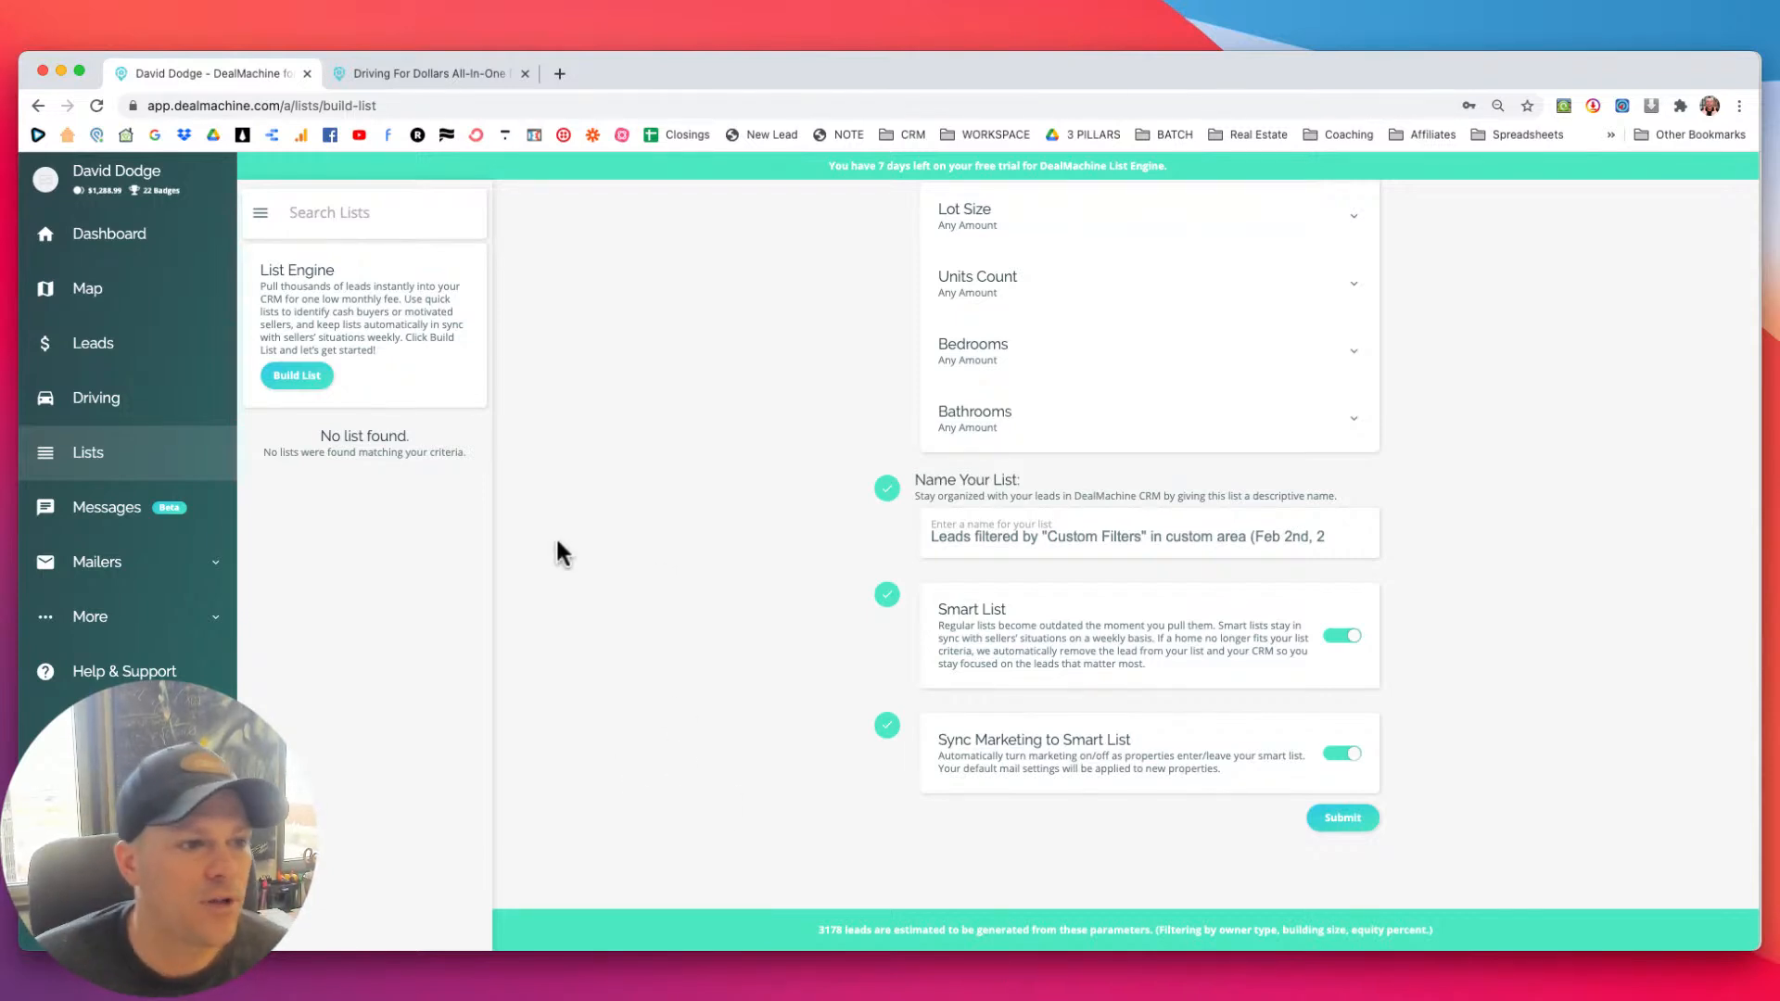
{"action": "scroll", "coordinate": [604, 532], "scroll_direction": "up", "scroll_amount": 15}
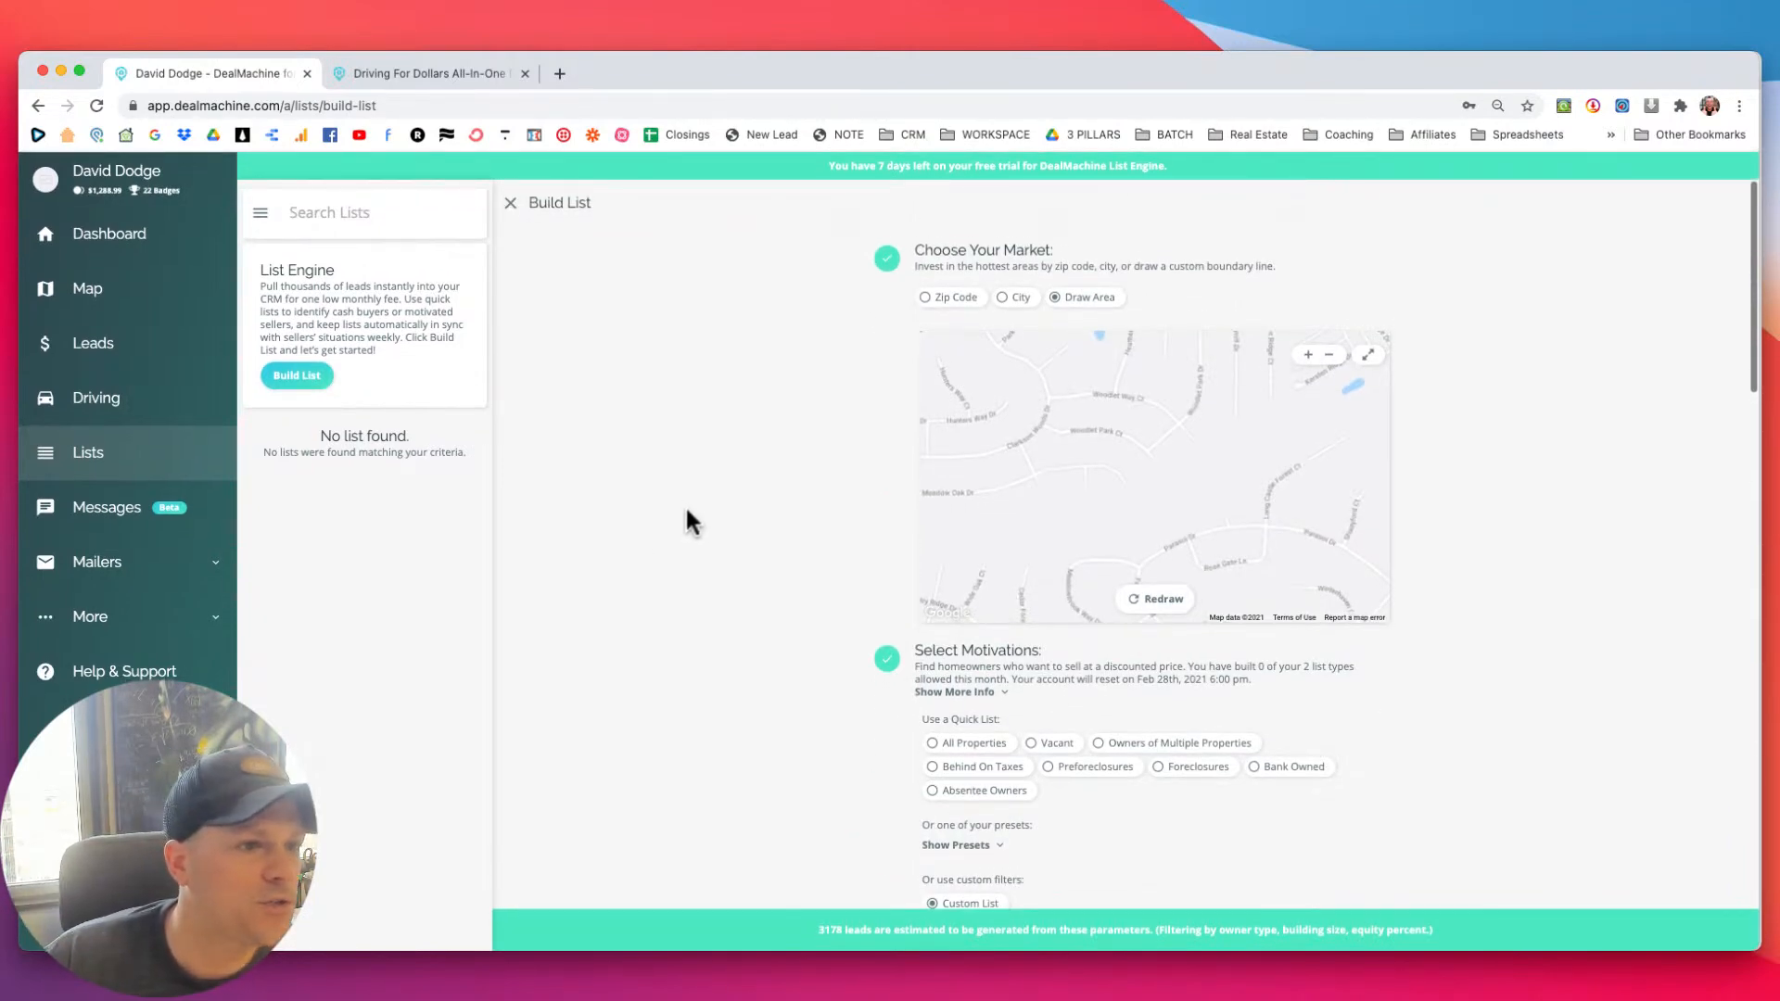
{"action": "scroll", "coordinate": [687, 511], "scroll_direction": "down", "scroll_amount": 15}
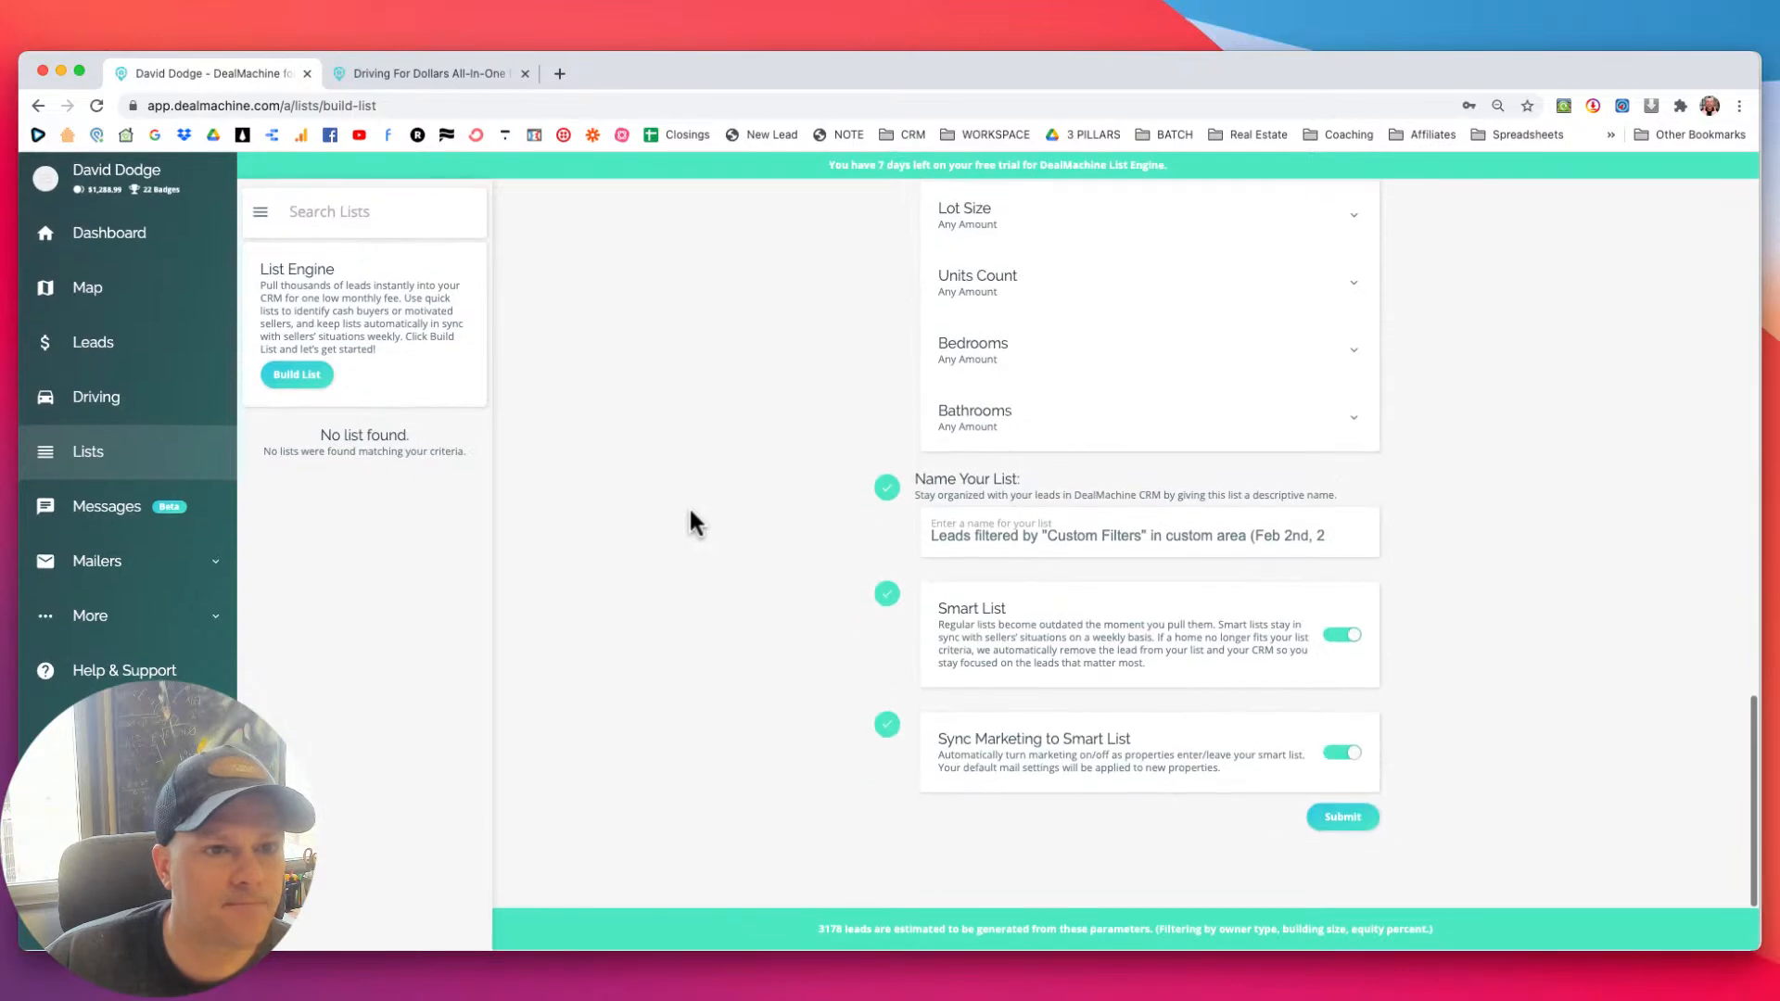
{"action": "scroll", "coordinate": [695, 510], "scroll_direction": "up", "scroll_amount": 8}
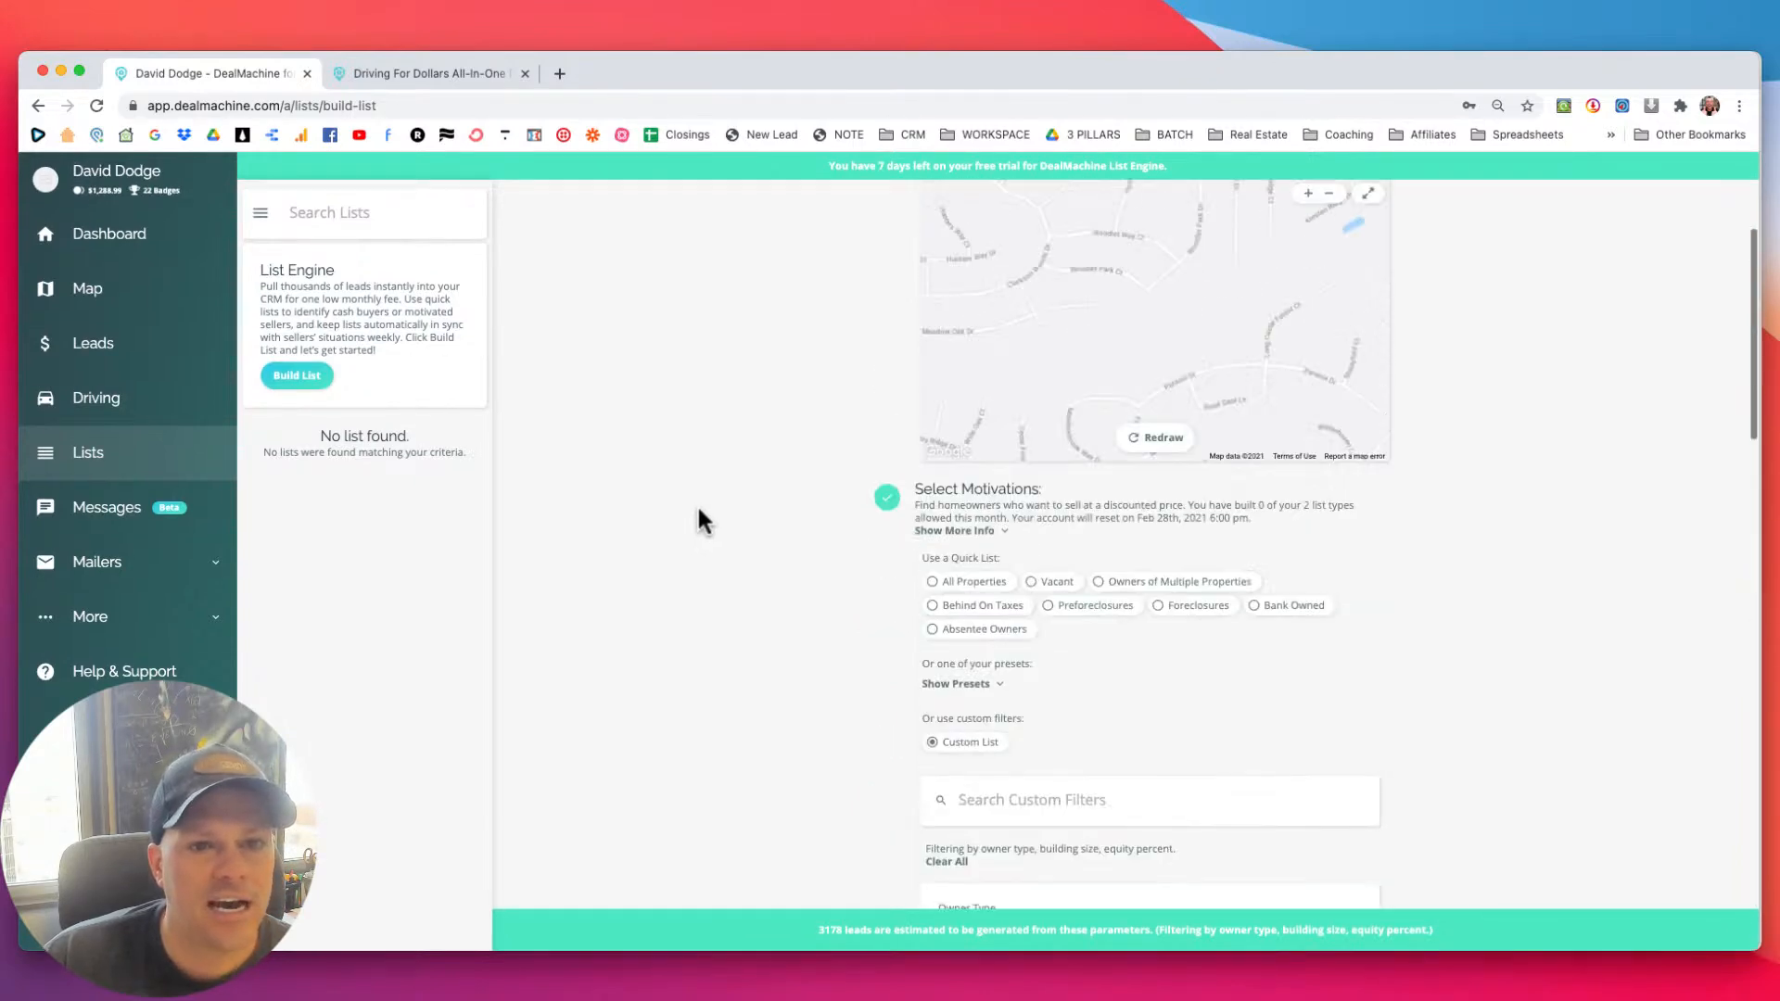
{"action": "scroll", "coordinate": [698, 509], "scroll_direction": "down", "scroll_amount": 10}
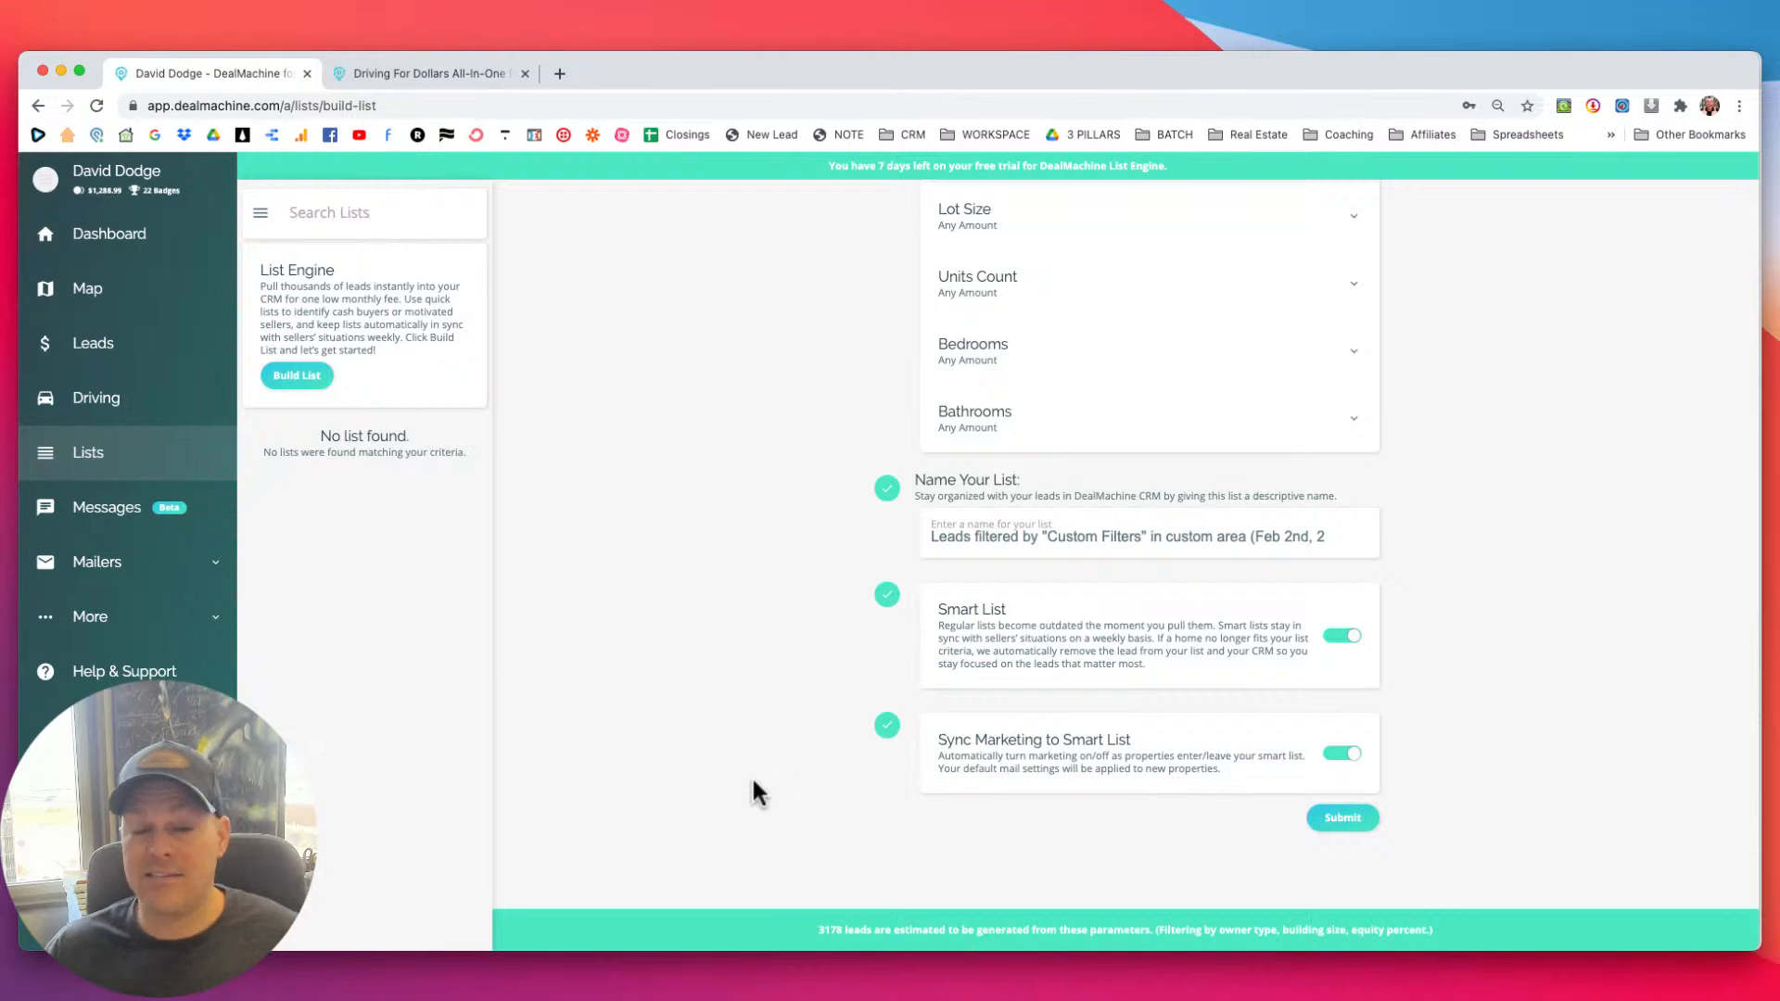
{"action": "scroll", "coordinate": [695, 709], "scroll_direction": "up", "scroll_amount": 3}
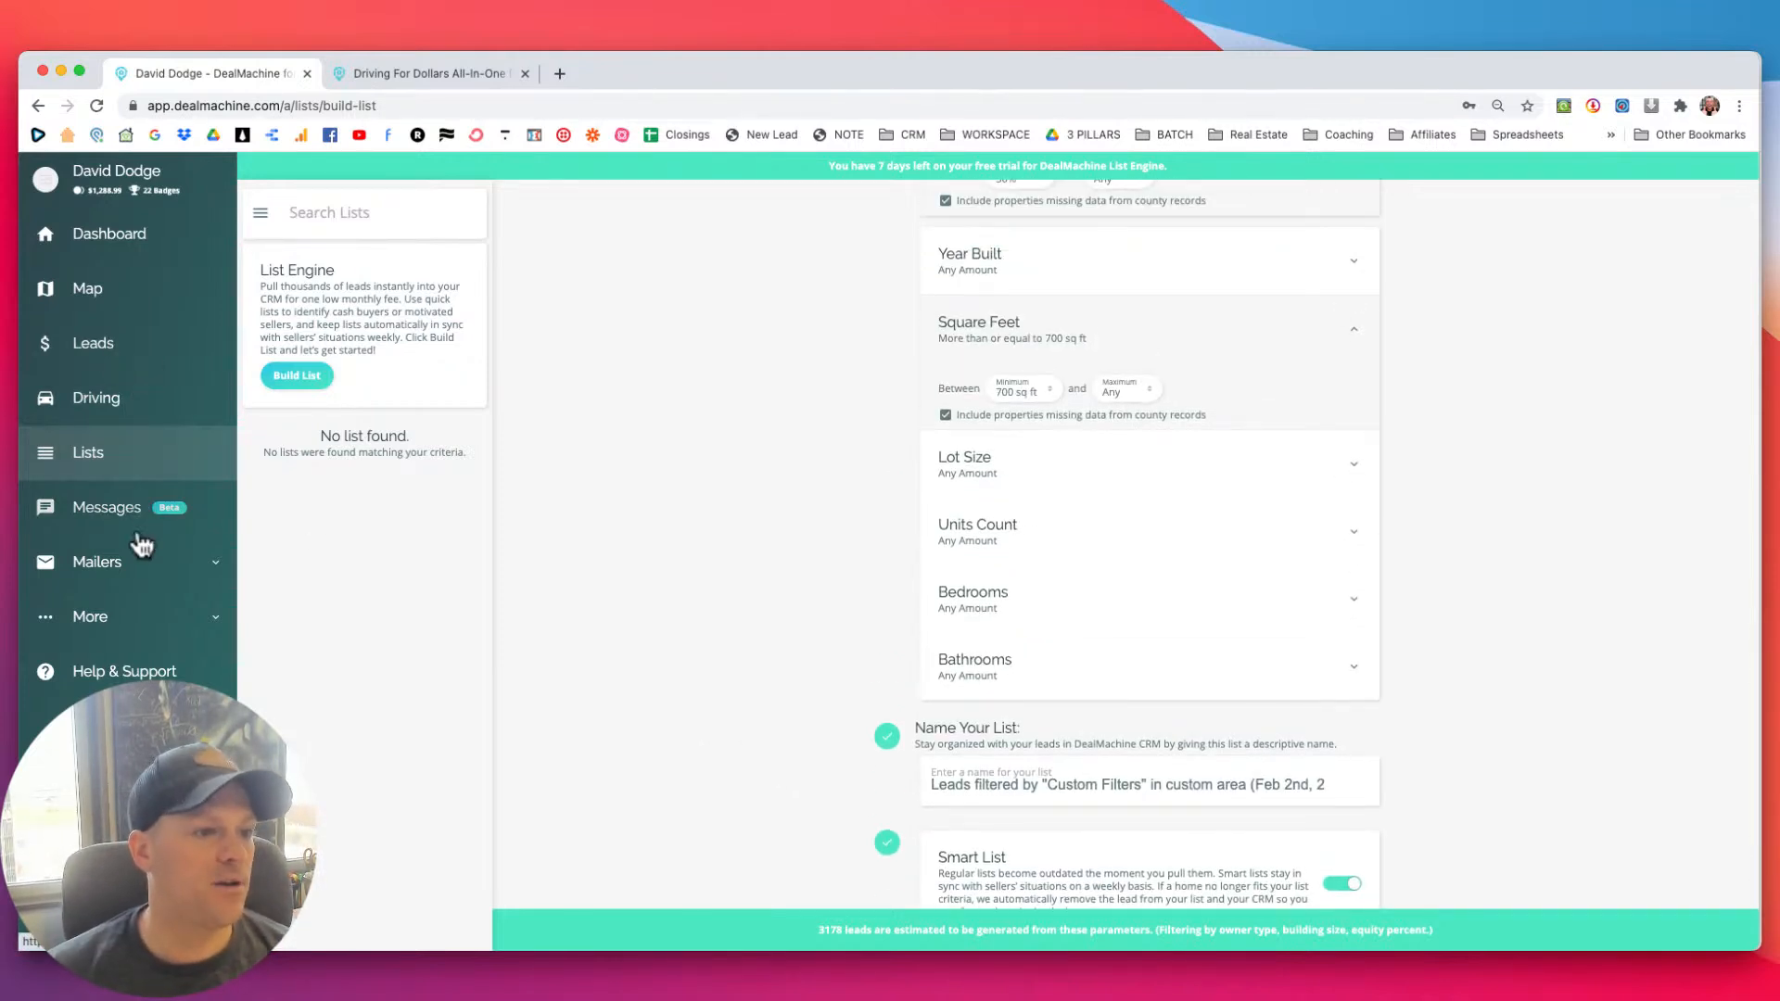
Open the Mailers link in a new browser tab, switch to it and dismiss the Filter Badge pop-up.
{"action": "right_click", "coordinate": [114, 566]}
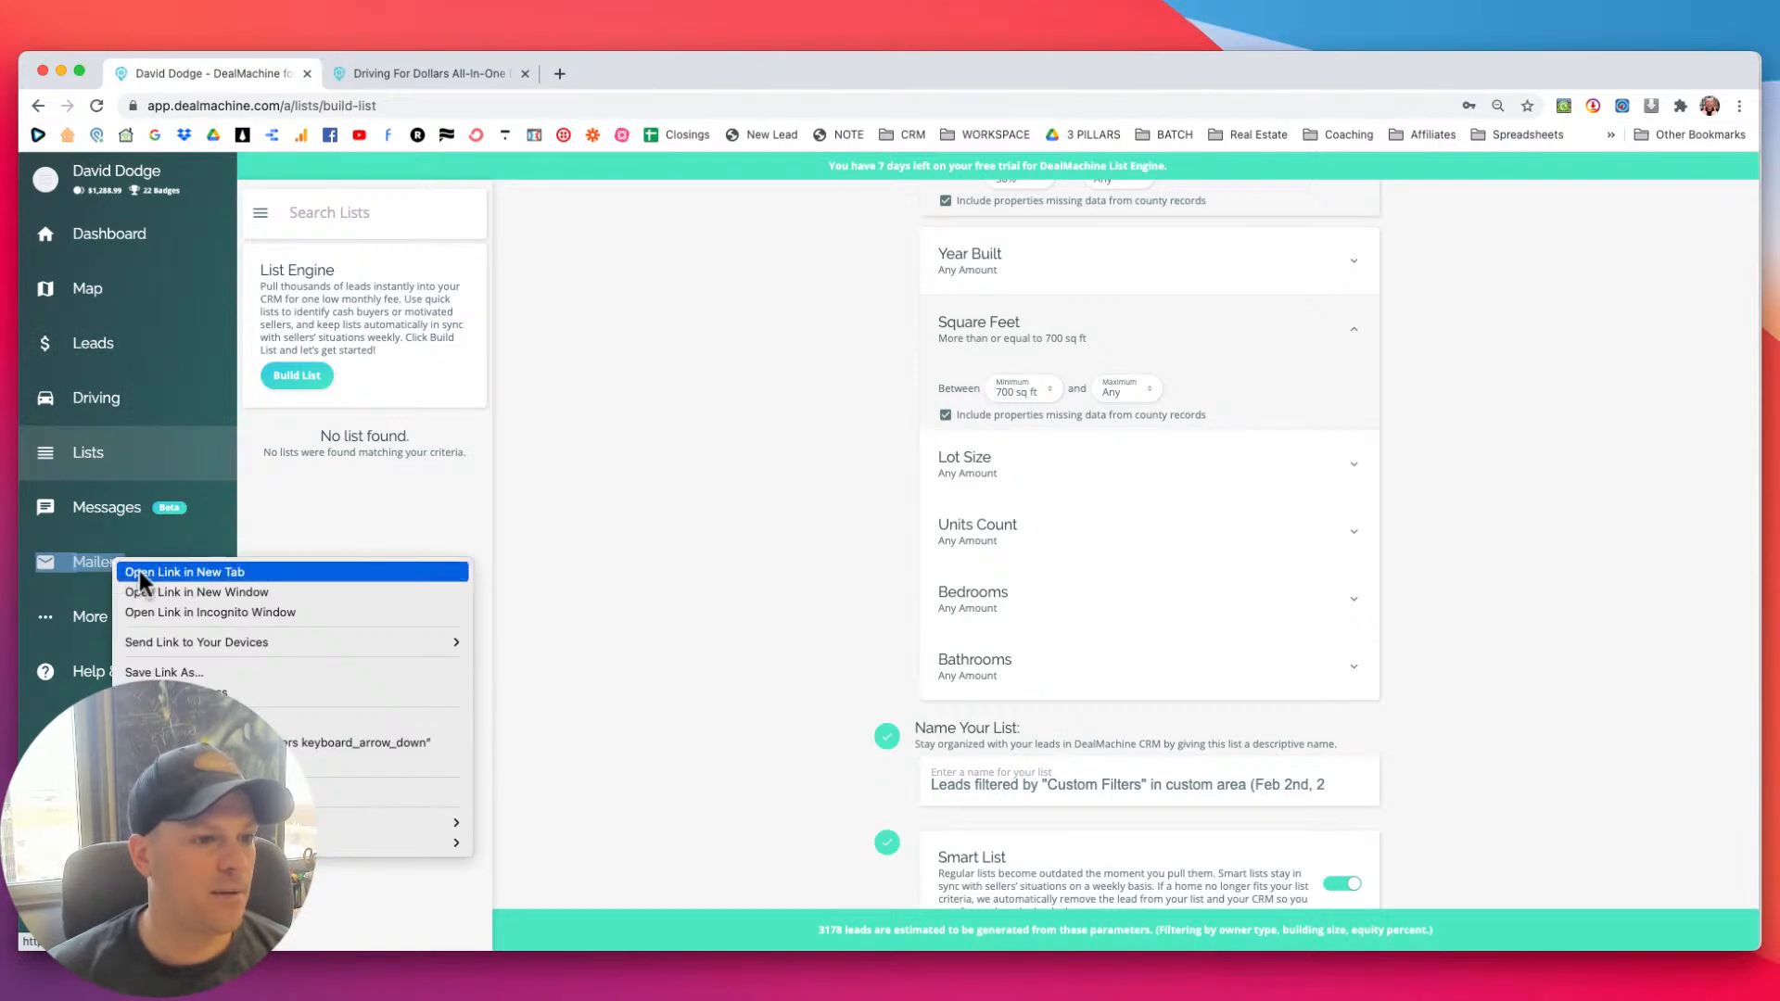
{"action": "left_click", "coordinate": [178, 571]}
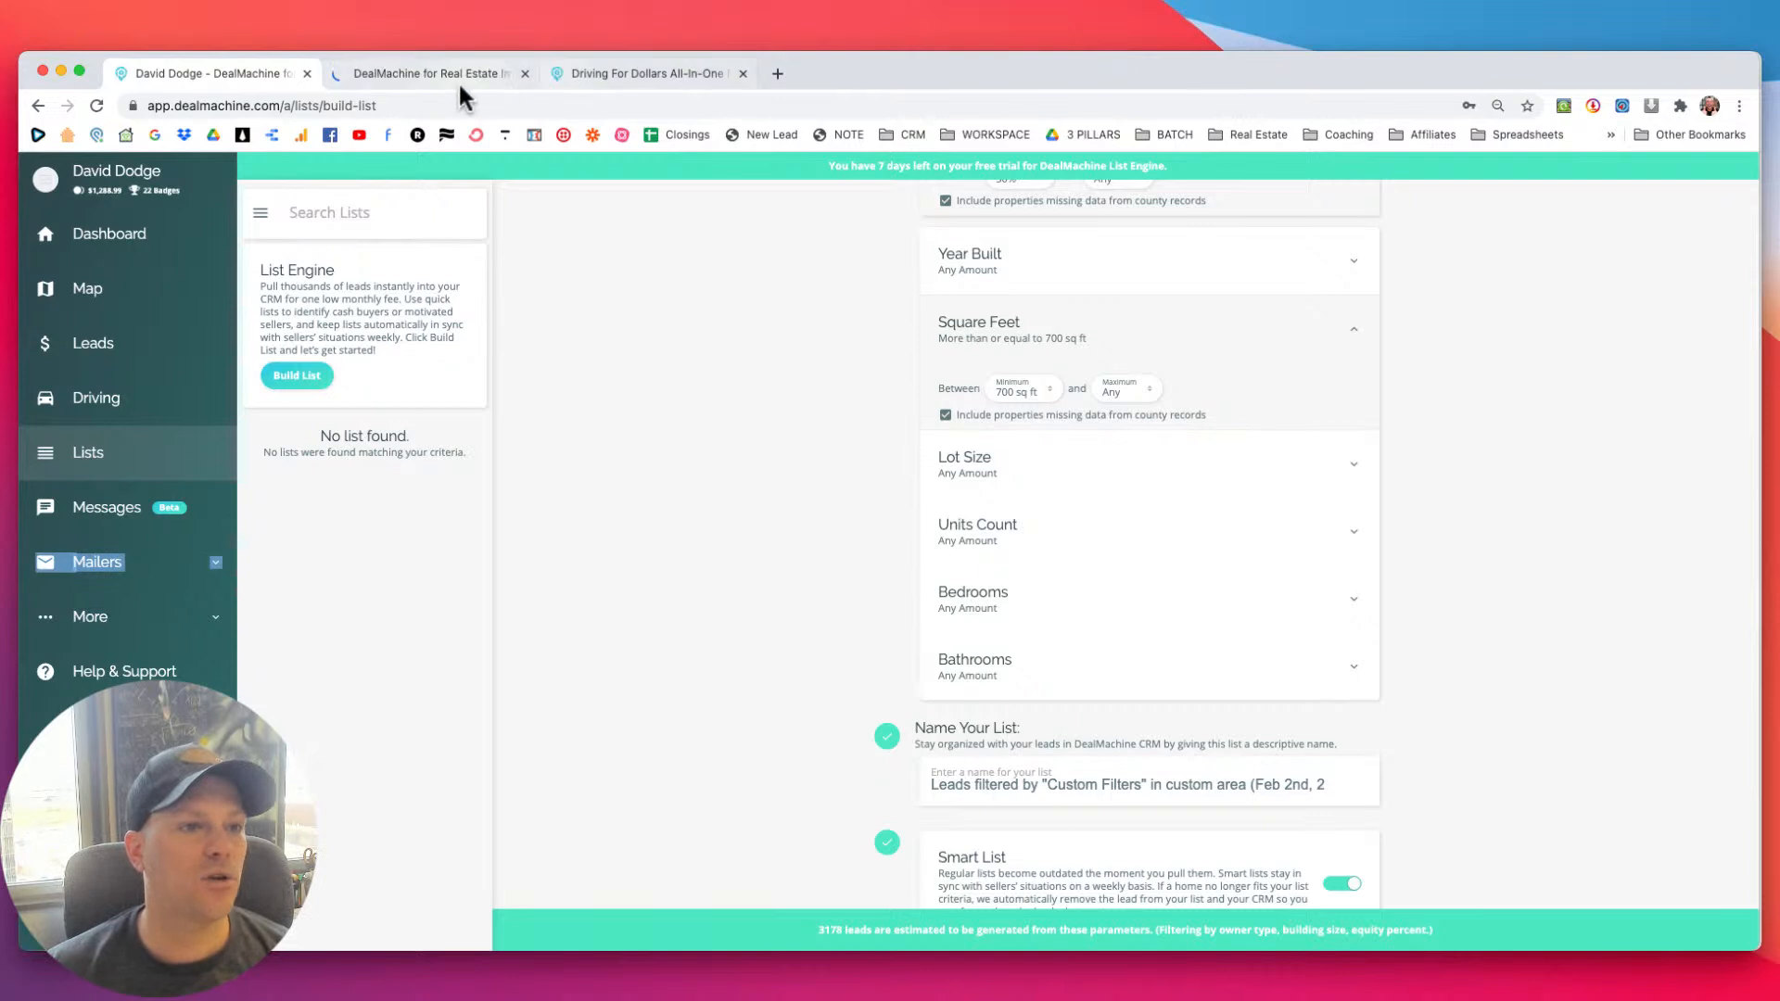
{"action": "left_click", "coordinate": [447, 74]}
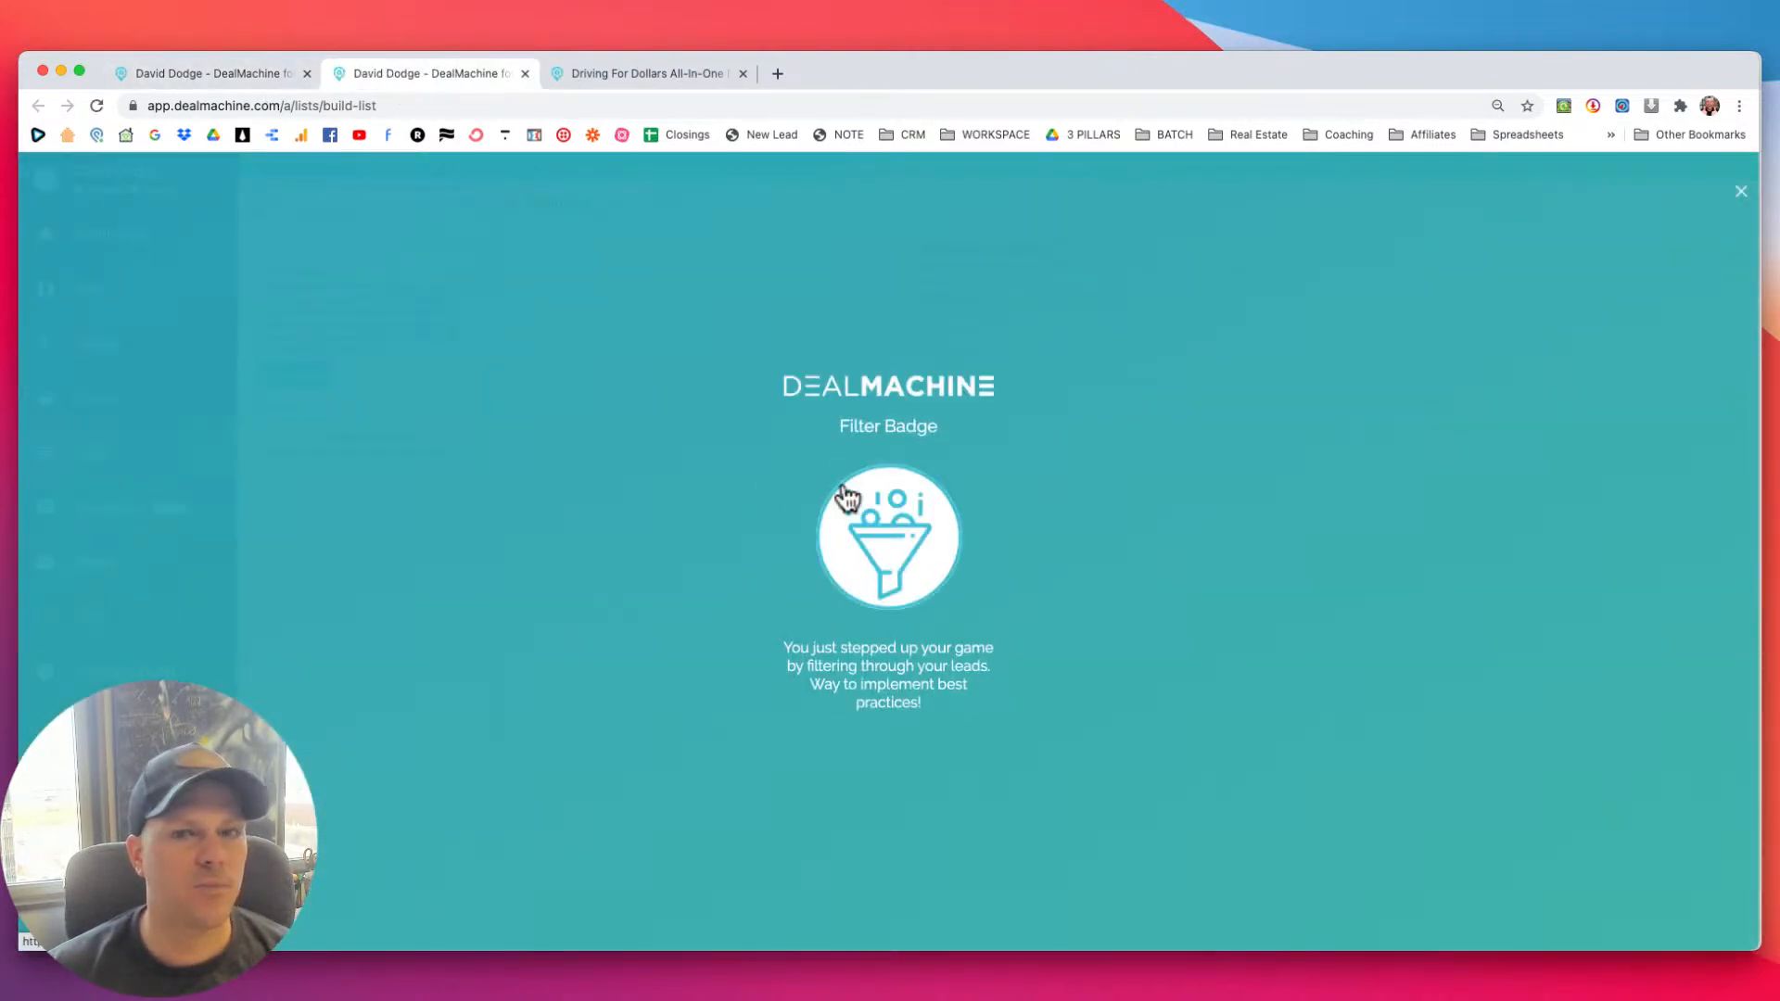
{"action": "left_click", "coordinate": [1741, 191]}
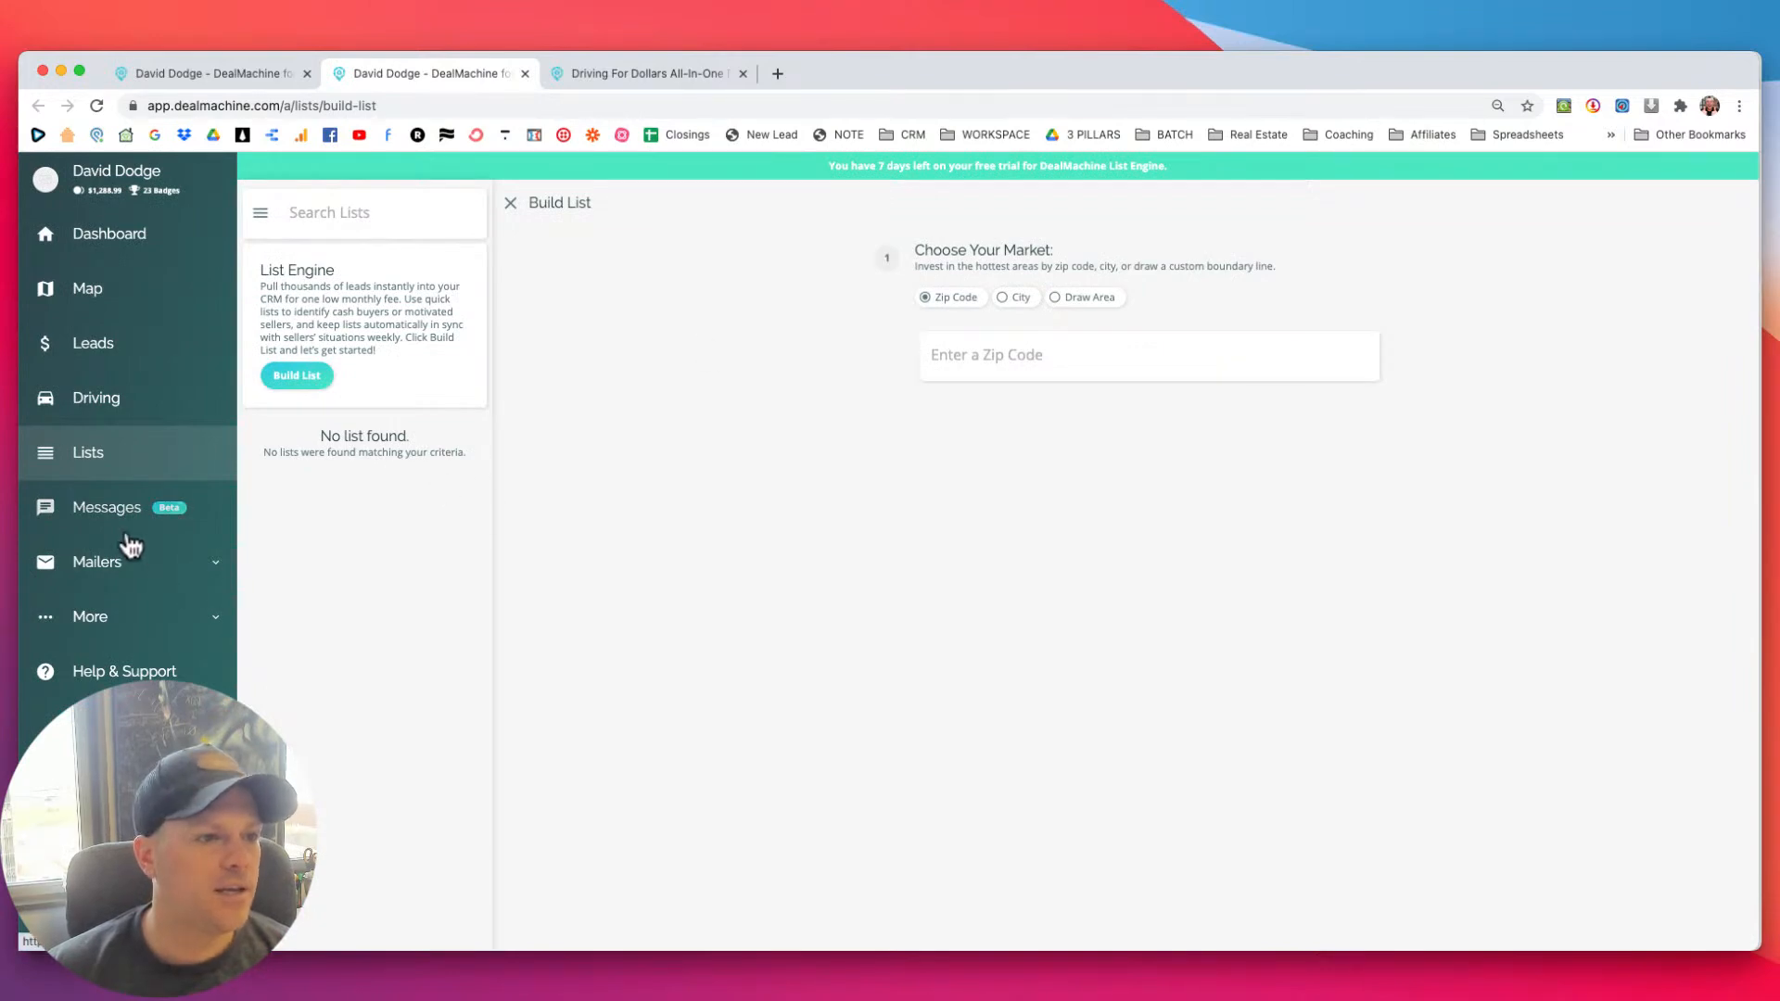
View the mailer templates and open the list of mailer campaigns.
{"action": "left_click", "coordinate": [108, 561]}
{"action": "left_click", "coordinate": [128, 617]}
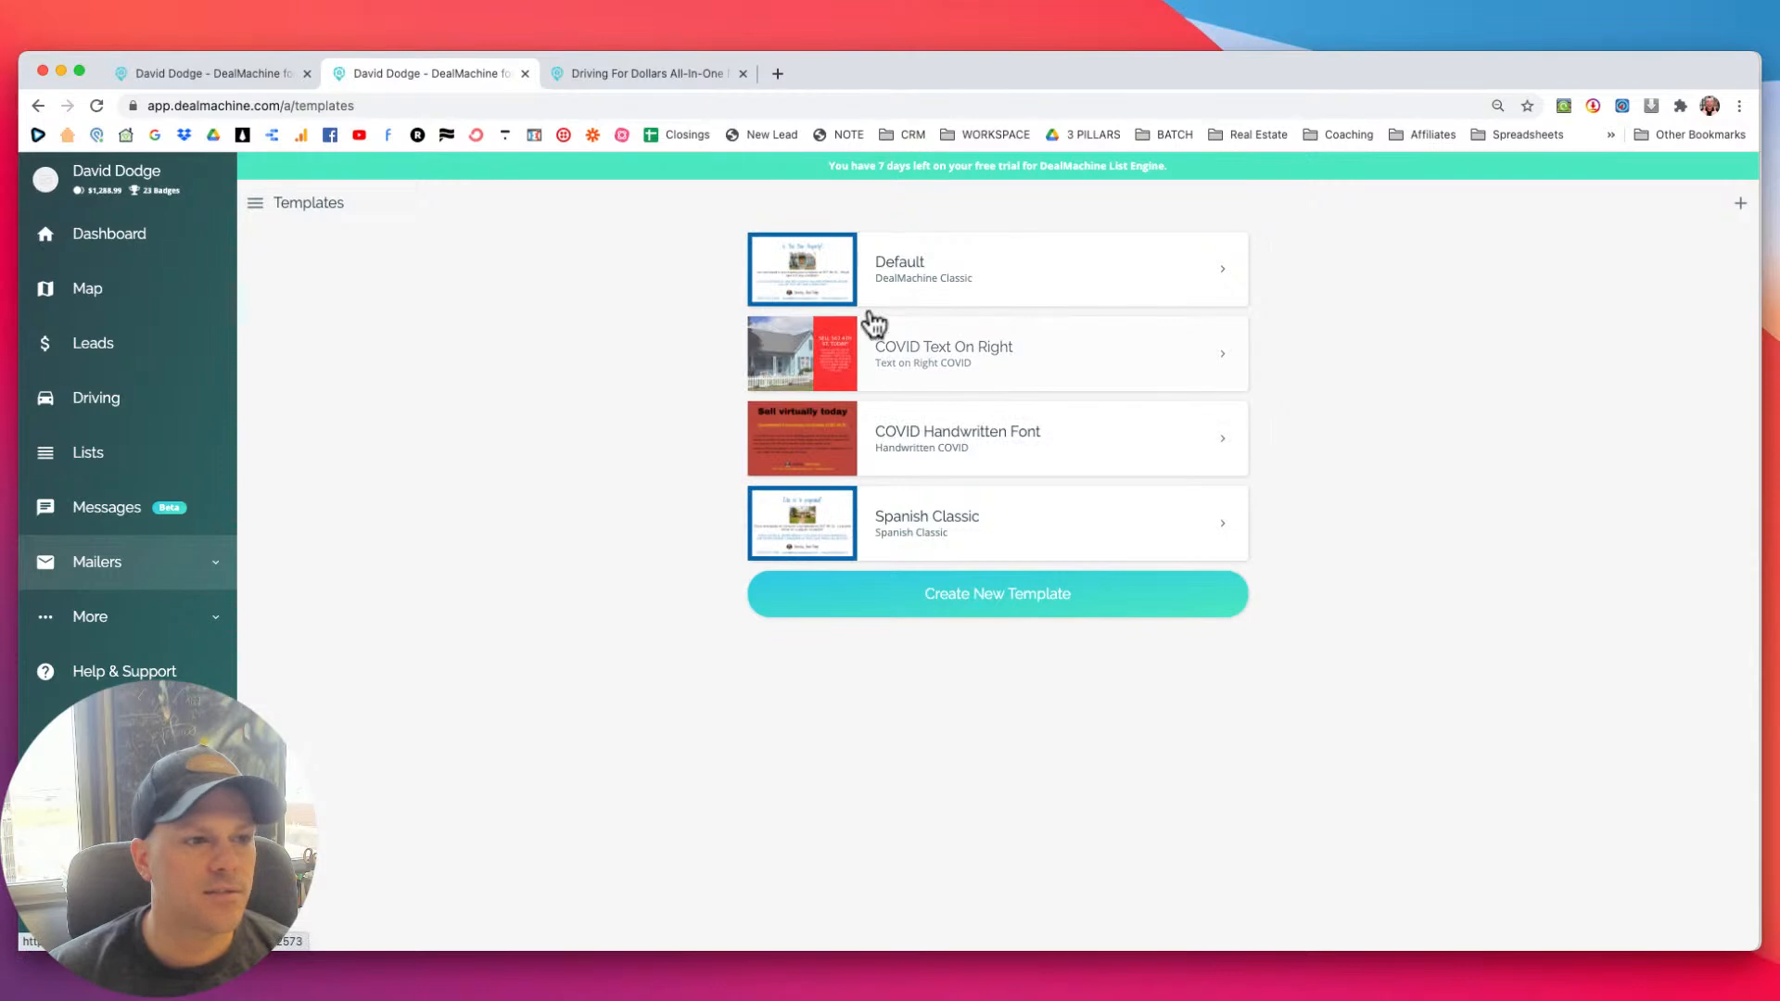
{"action": "left_click", "coordinate": [109, 566]}
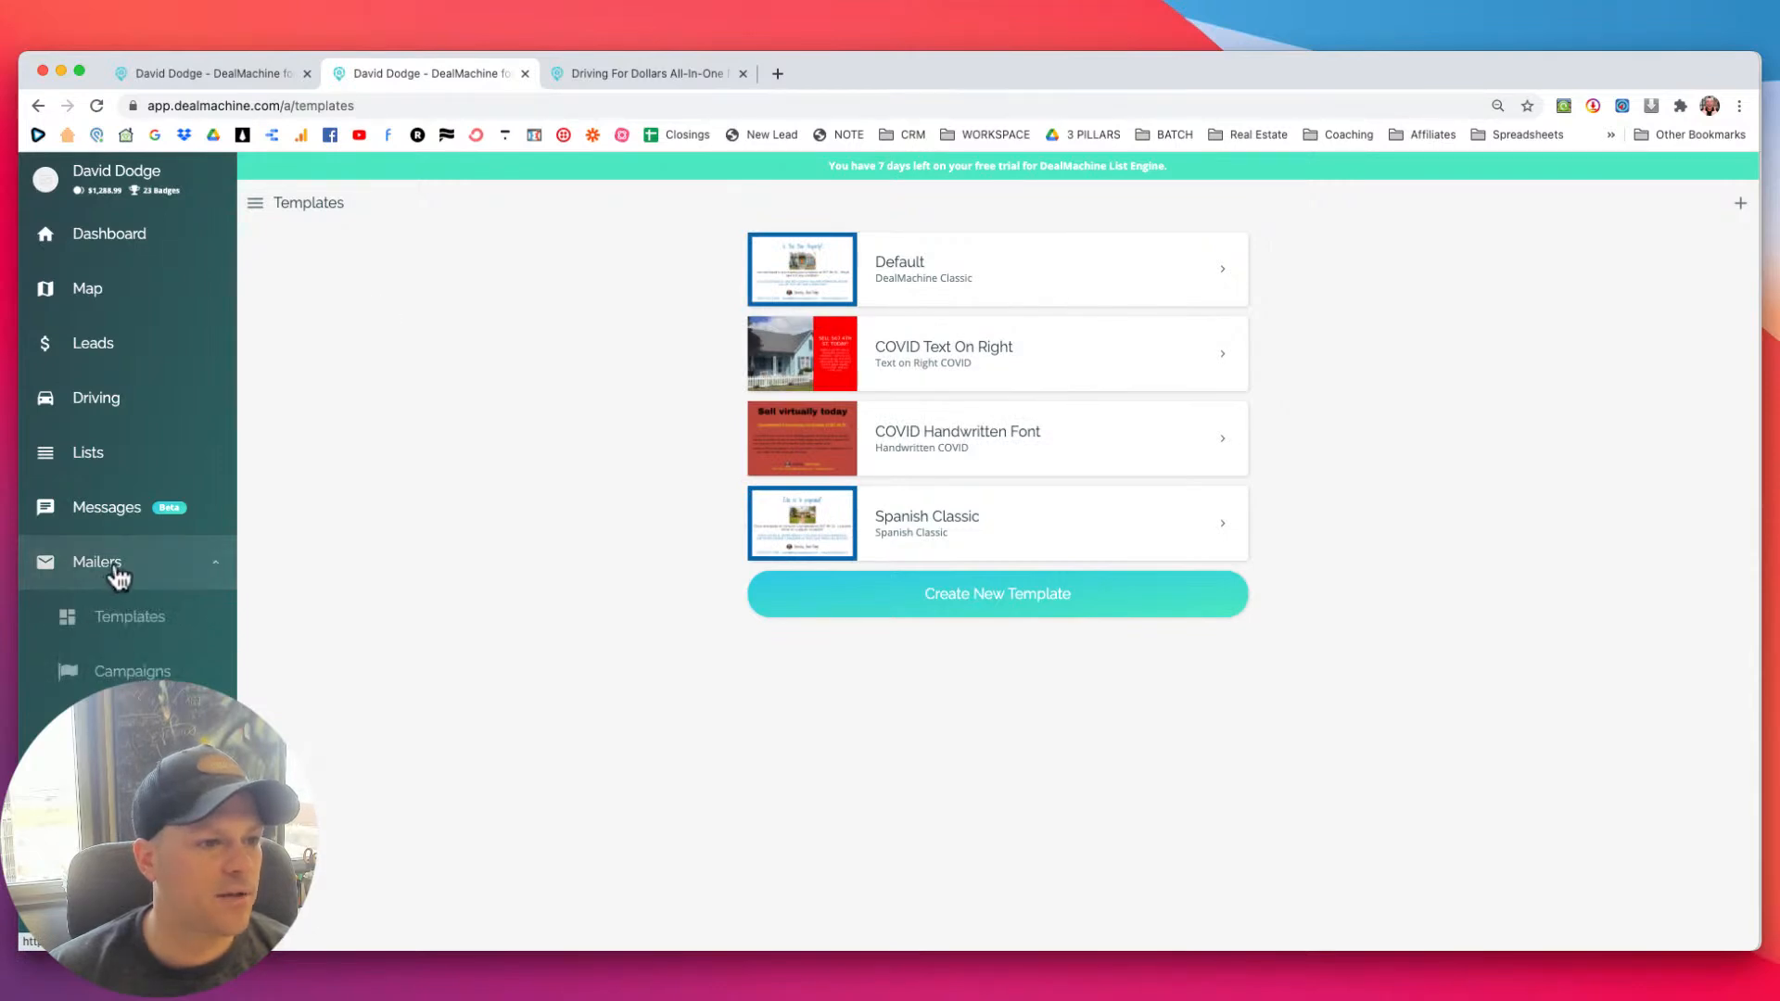
{"action": "left_click", "coordinate": [127, 673]}
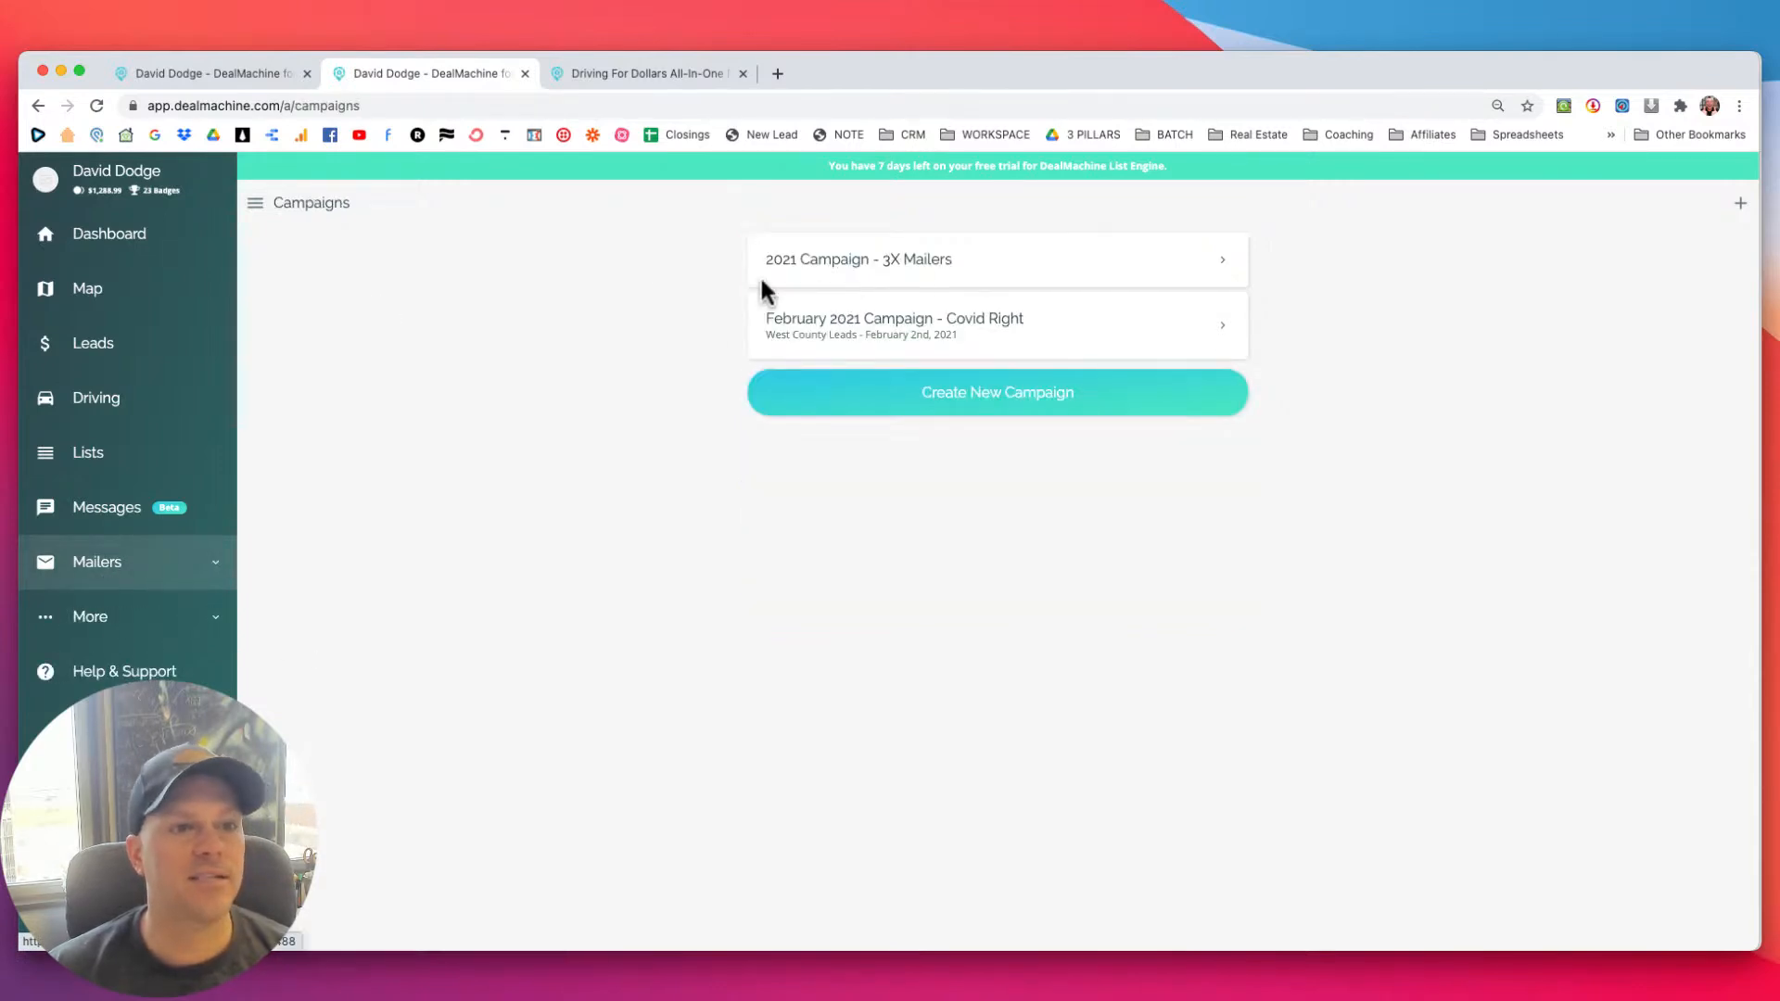
Try to edit the total mailers to send in Step 1 of "February 2021 Campaign - Covid Right" and leave the campaign.
{"action": "left_click", "coordinate": [874, 331]}
{"action": "left_click", "coordinate": [842, 401]}
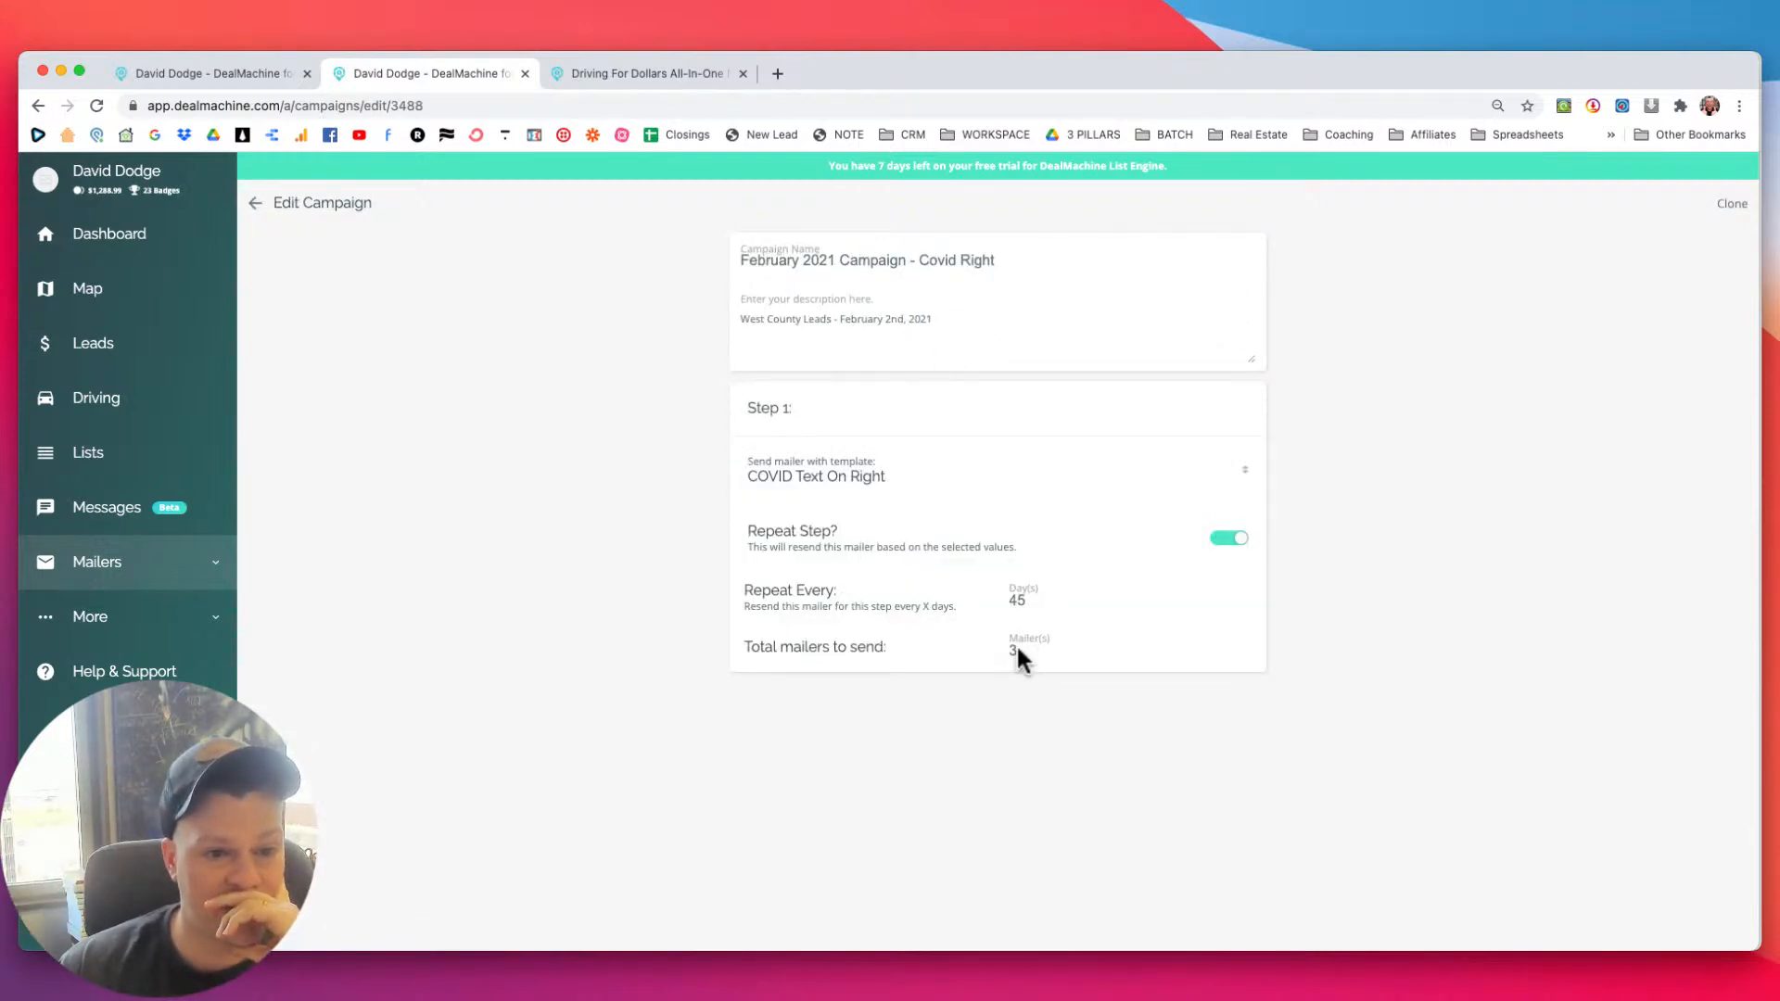
{"action": "left_click", "coordinate": [1021, 651]}
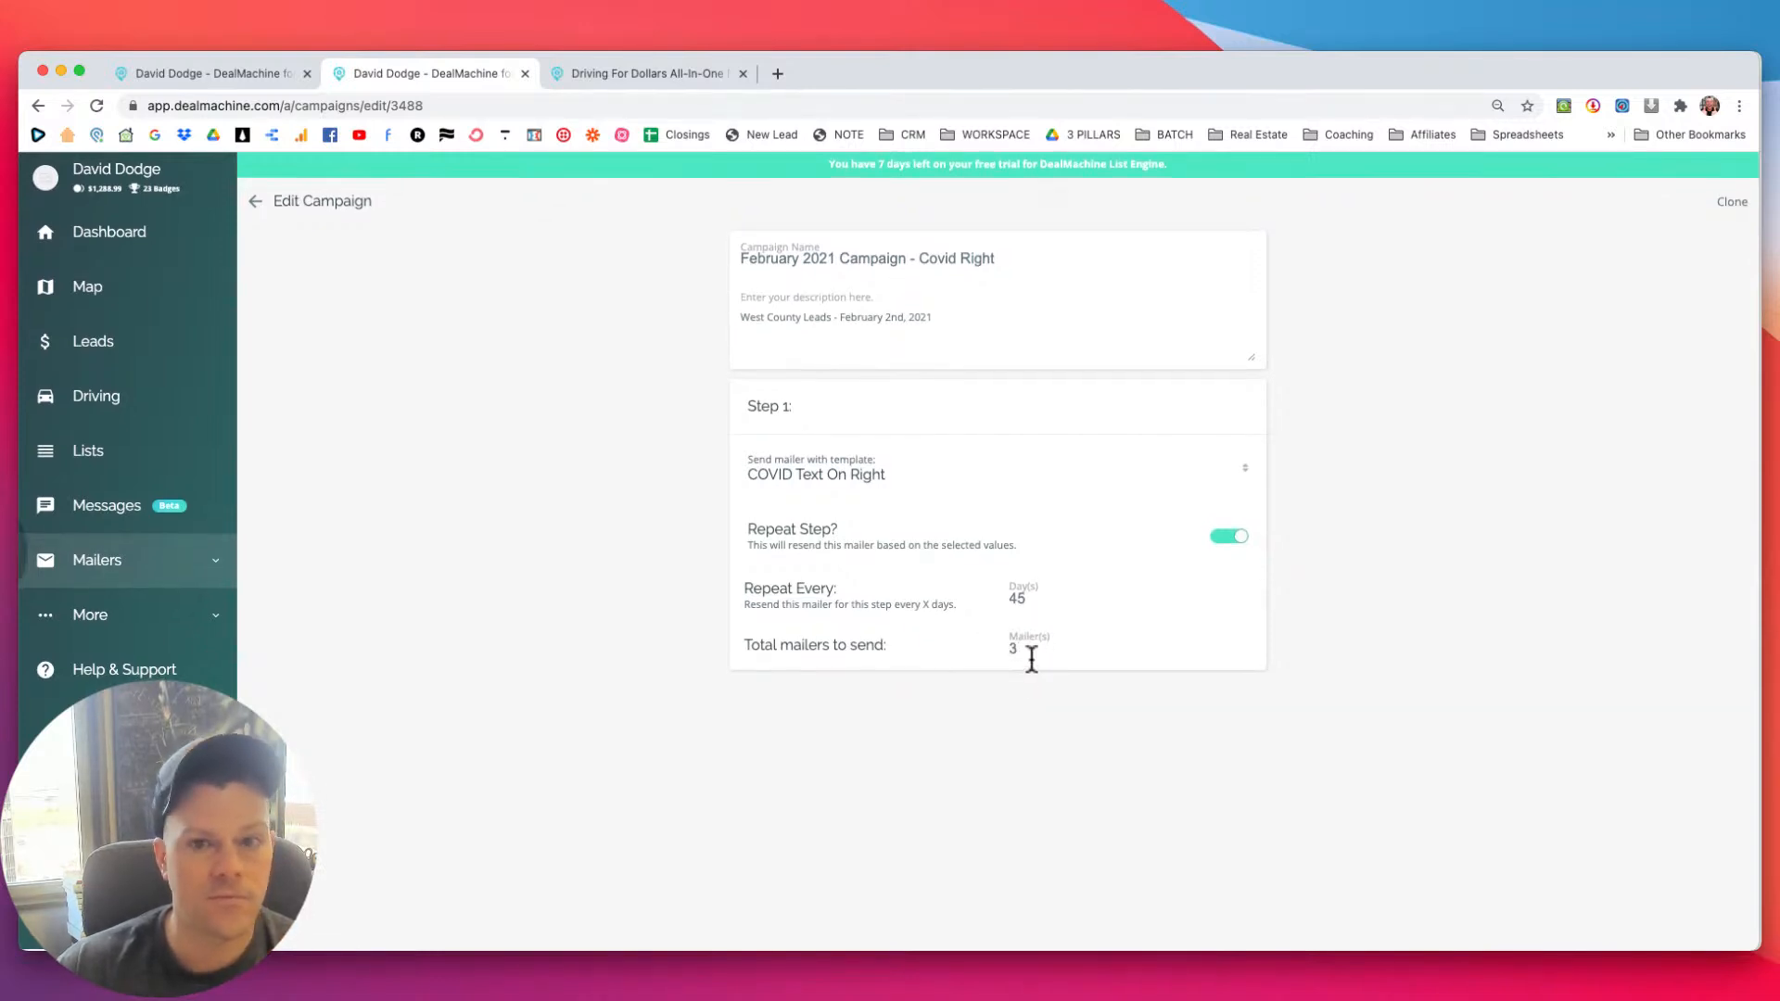
{"action": "left_click", "coordinate": [255, 200]}
Set Step 1 of "February 2021 Campaign - Covid Right" to repeat every 45 days with 2 total mailers, and save the campaign.
{"action": "left_click", "coordinate": [886, 336]}
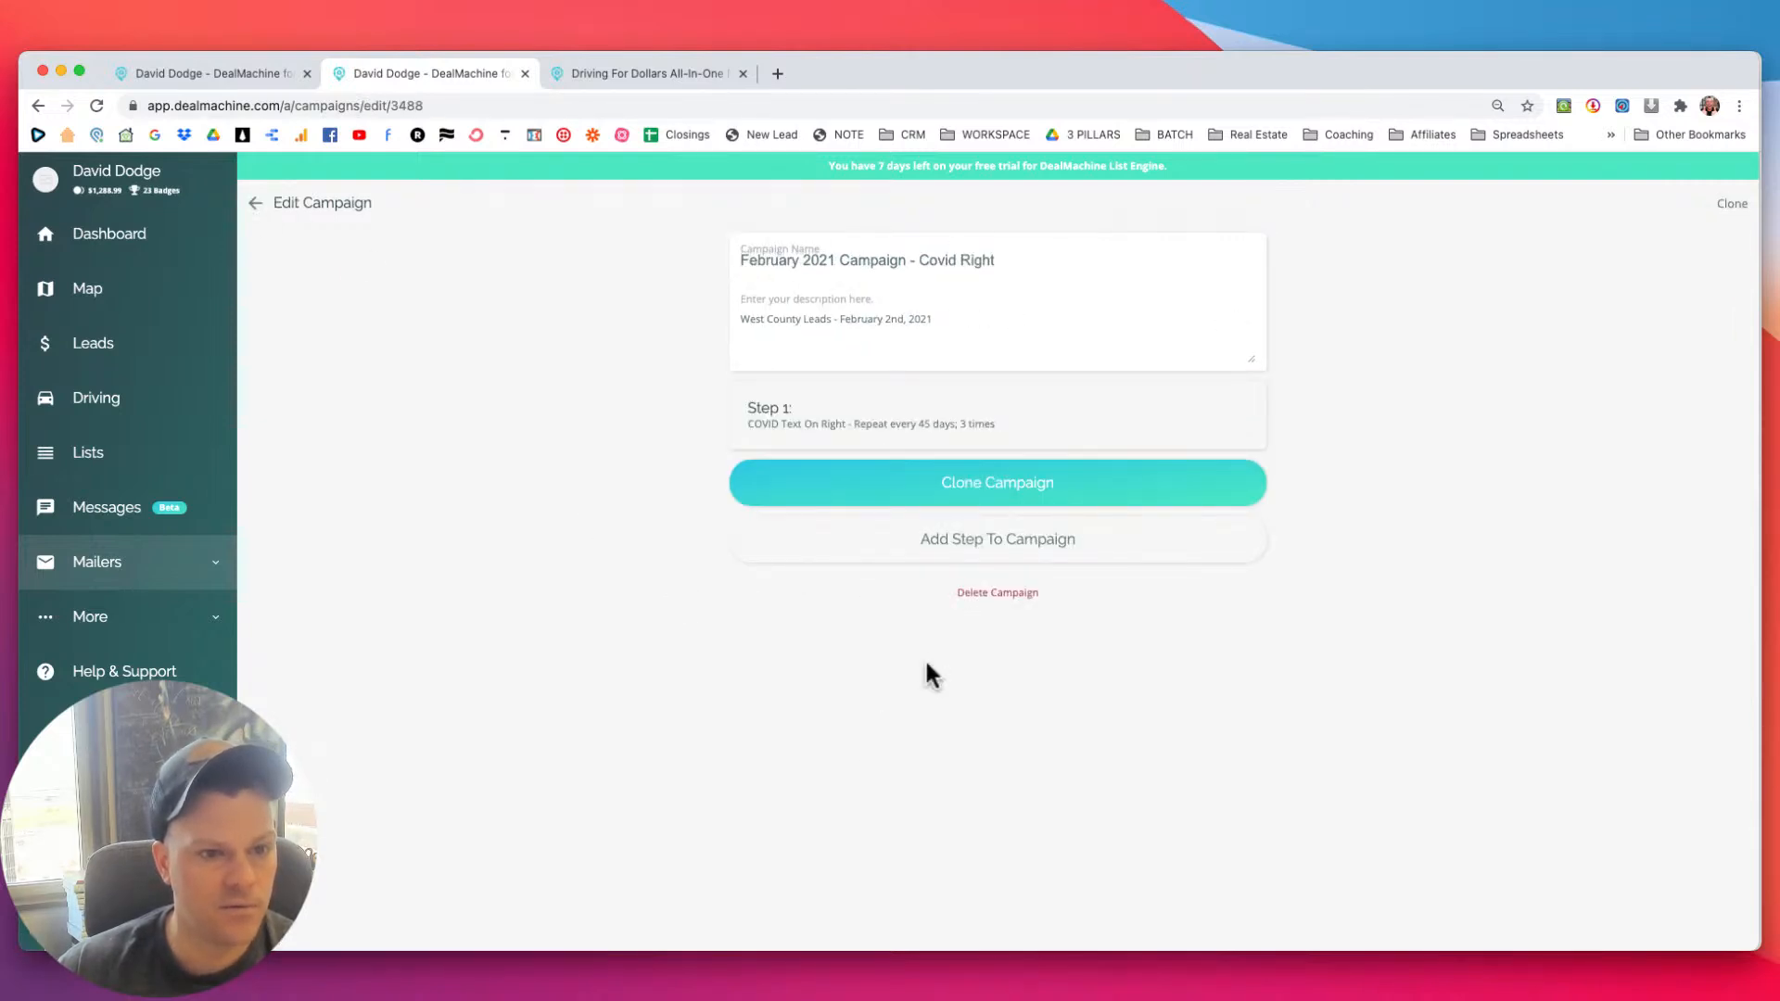
{"action": "left_click", "coordinate": [838, 428]}
{"action": "left_click", "coordinate": [1224, 539]}
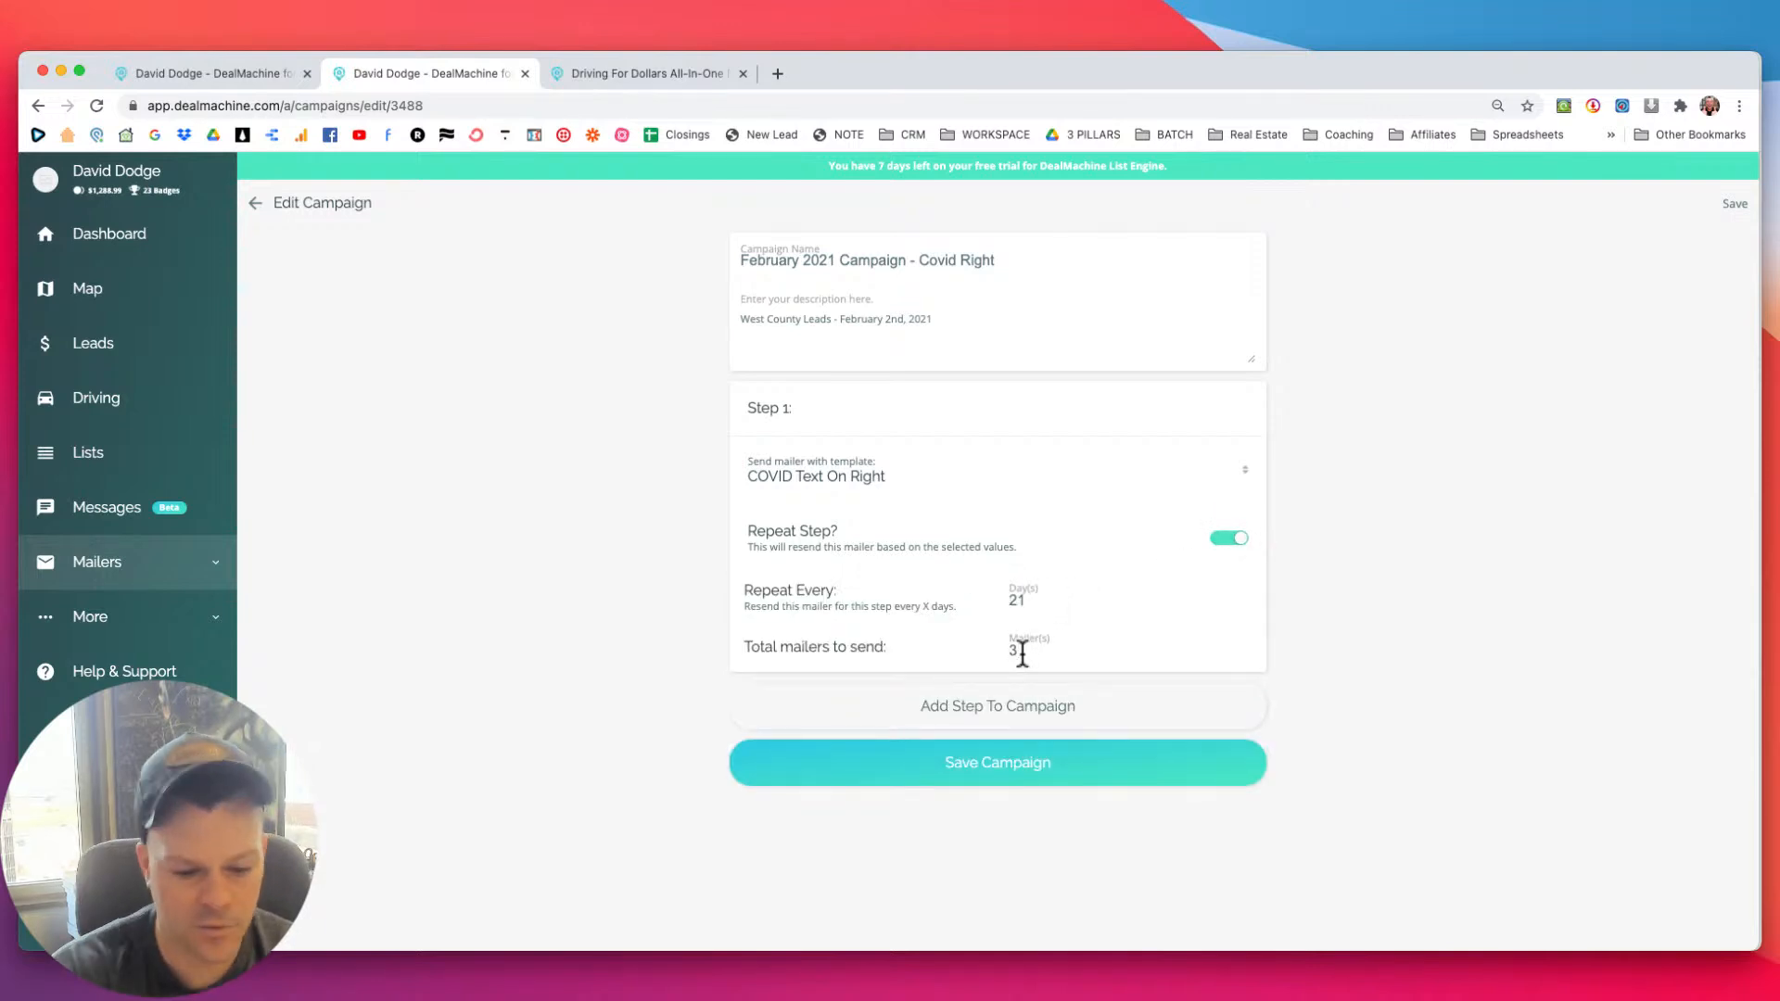
{"action": "key", "text": "BackSpace"}
{"action": "type", "text": "2"}
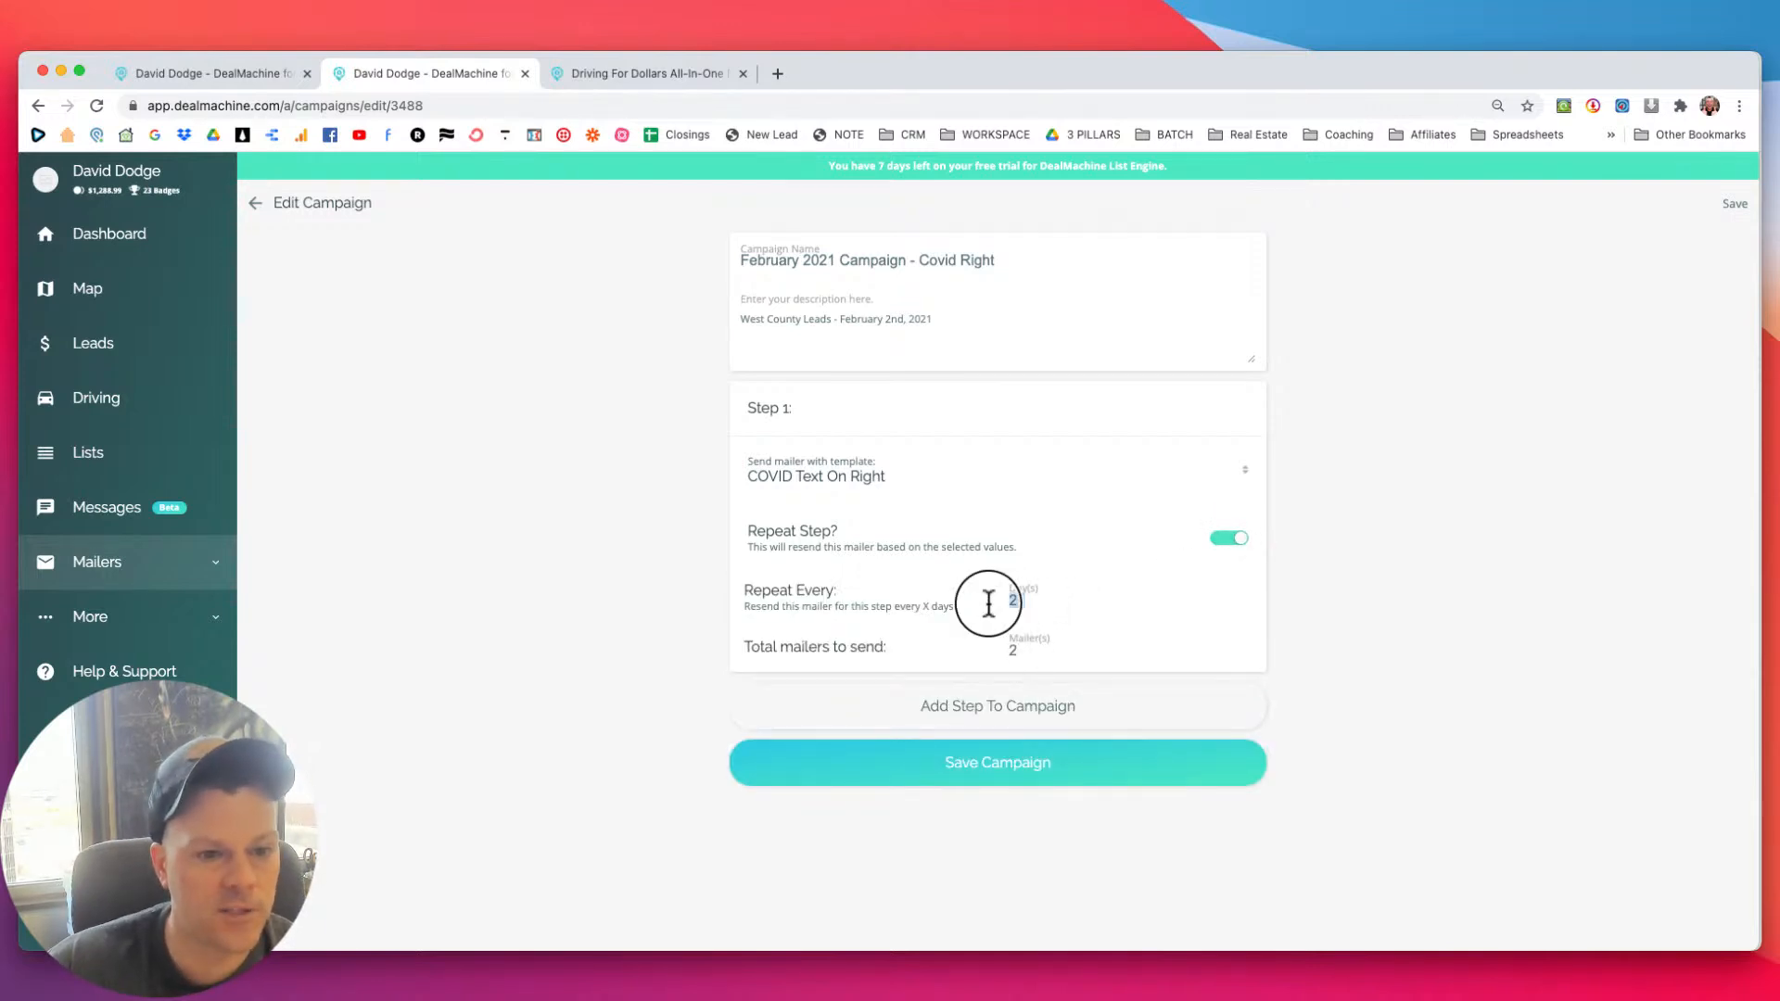
{"action": "type", "text": "45"}
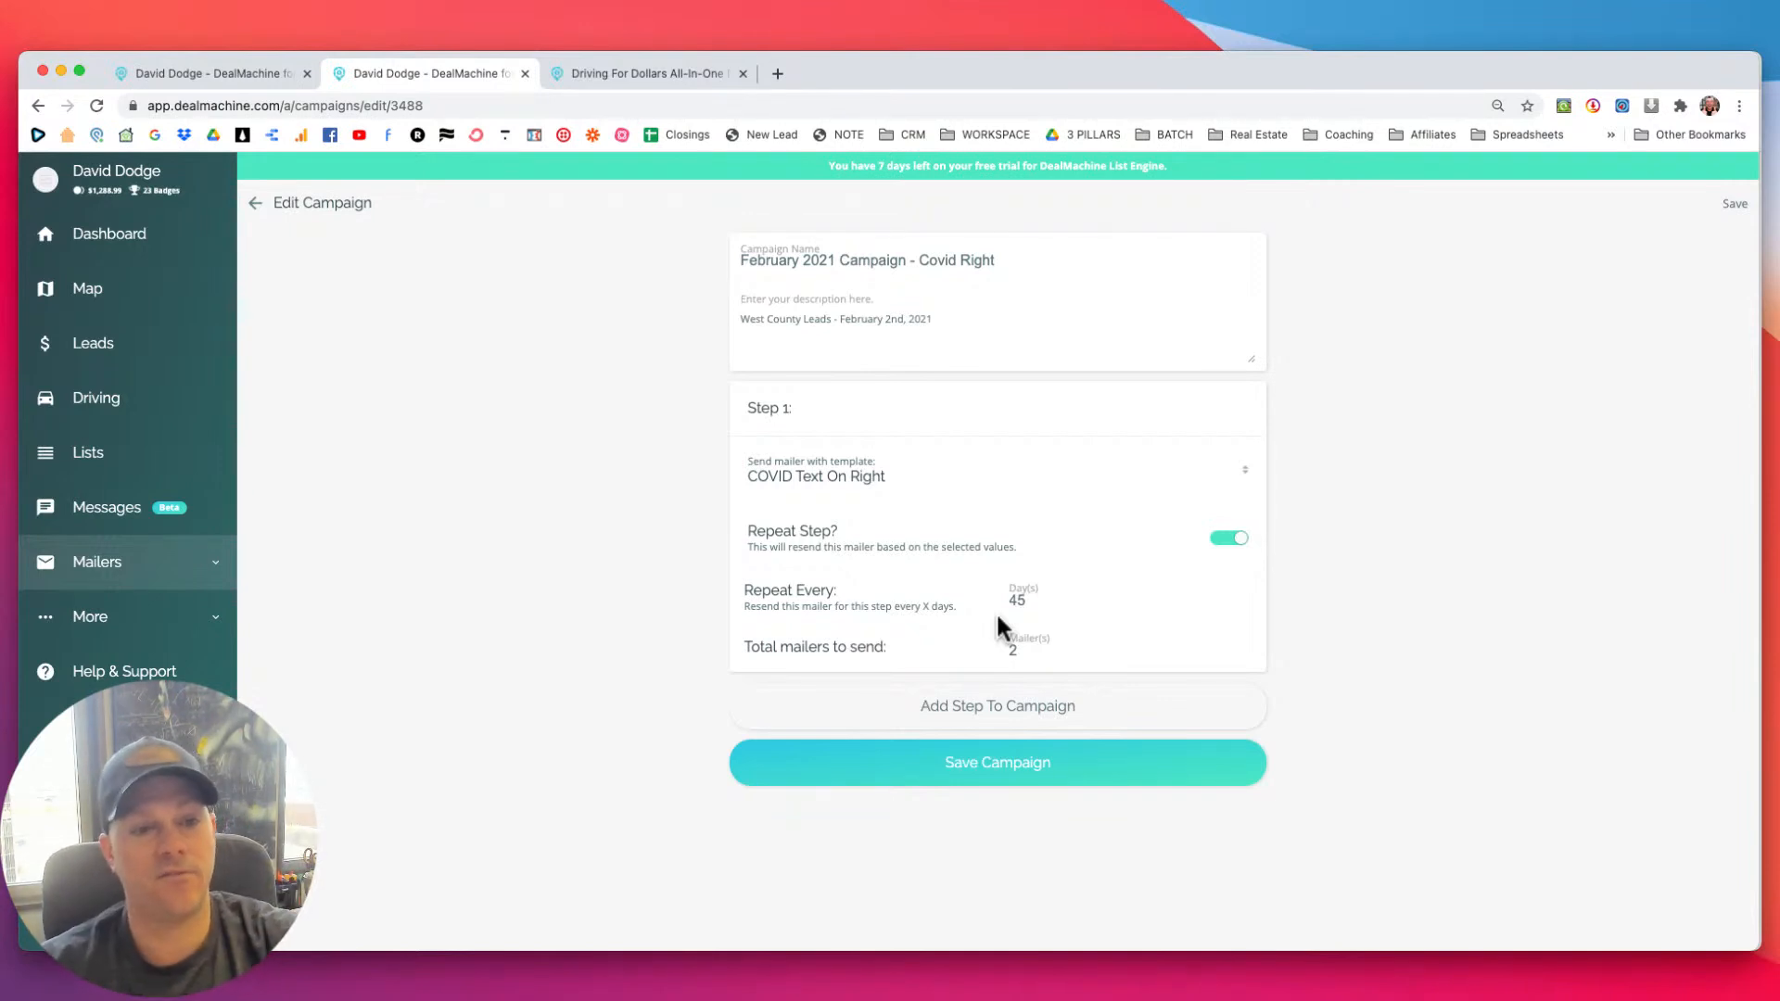
{"action": "left_click", "coordinate": [1031, 779]}
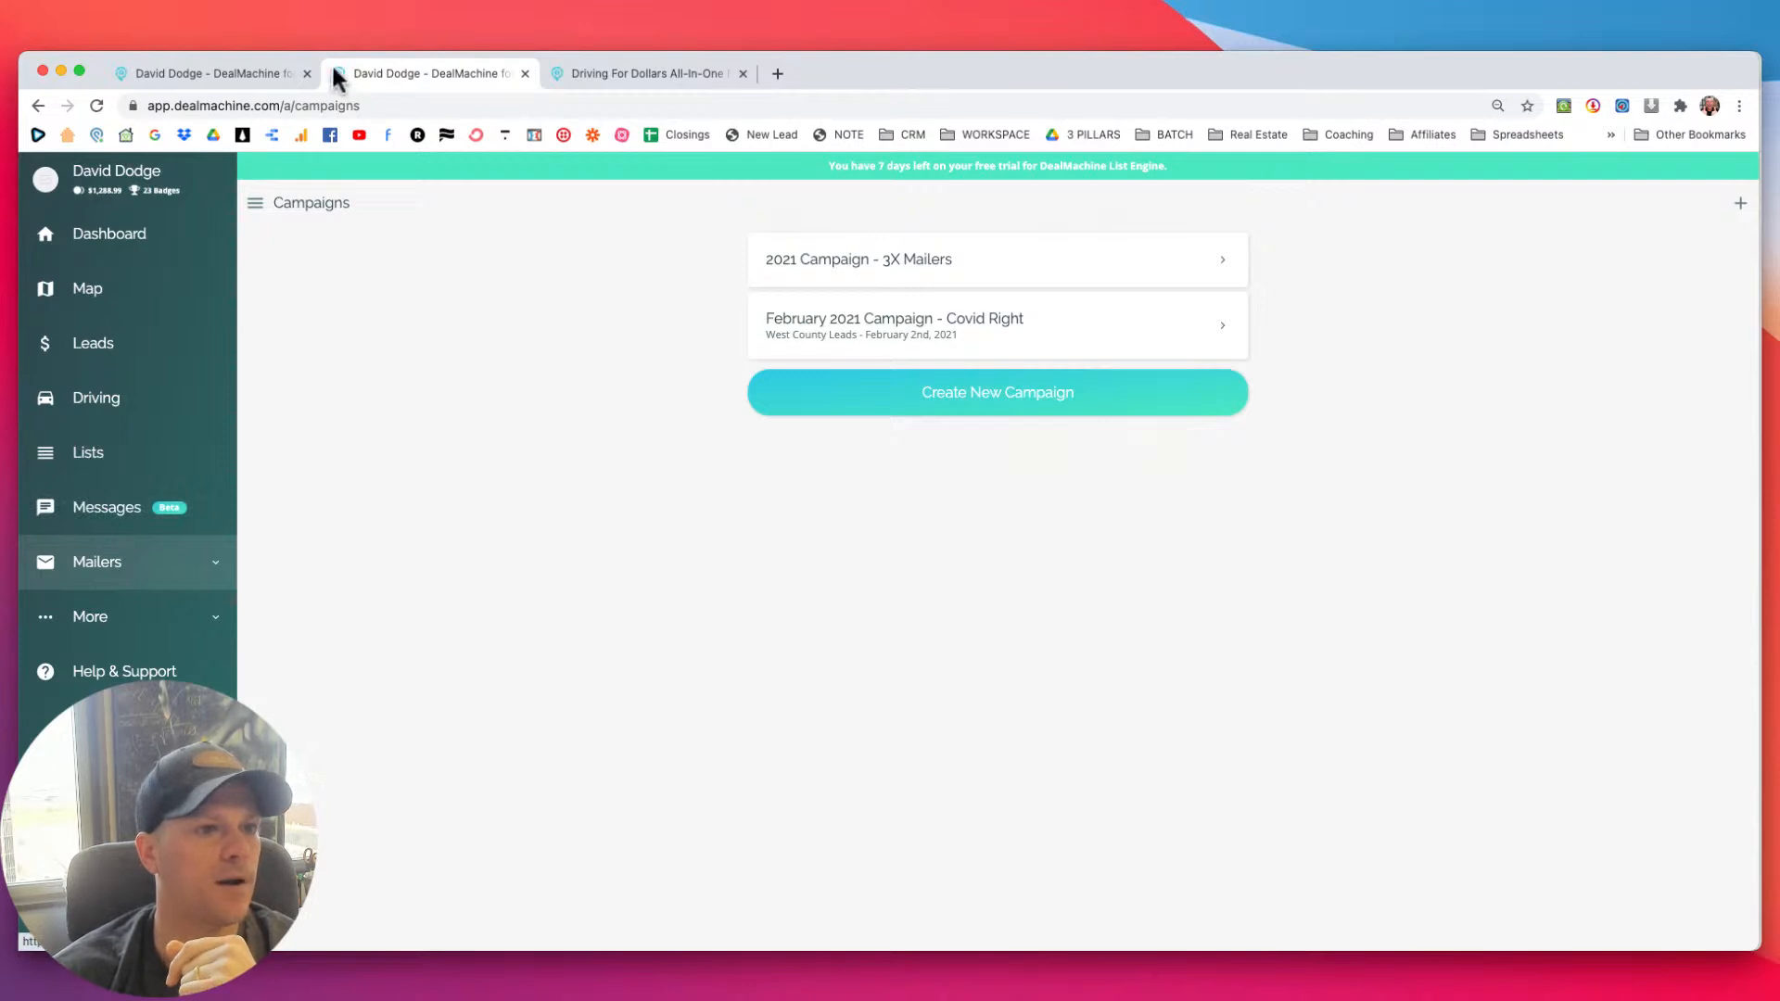
Close the original browser tab and start building a new lead list.
{"action": "left_click", "coordinate": [307, 74]}
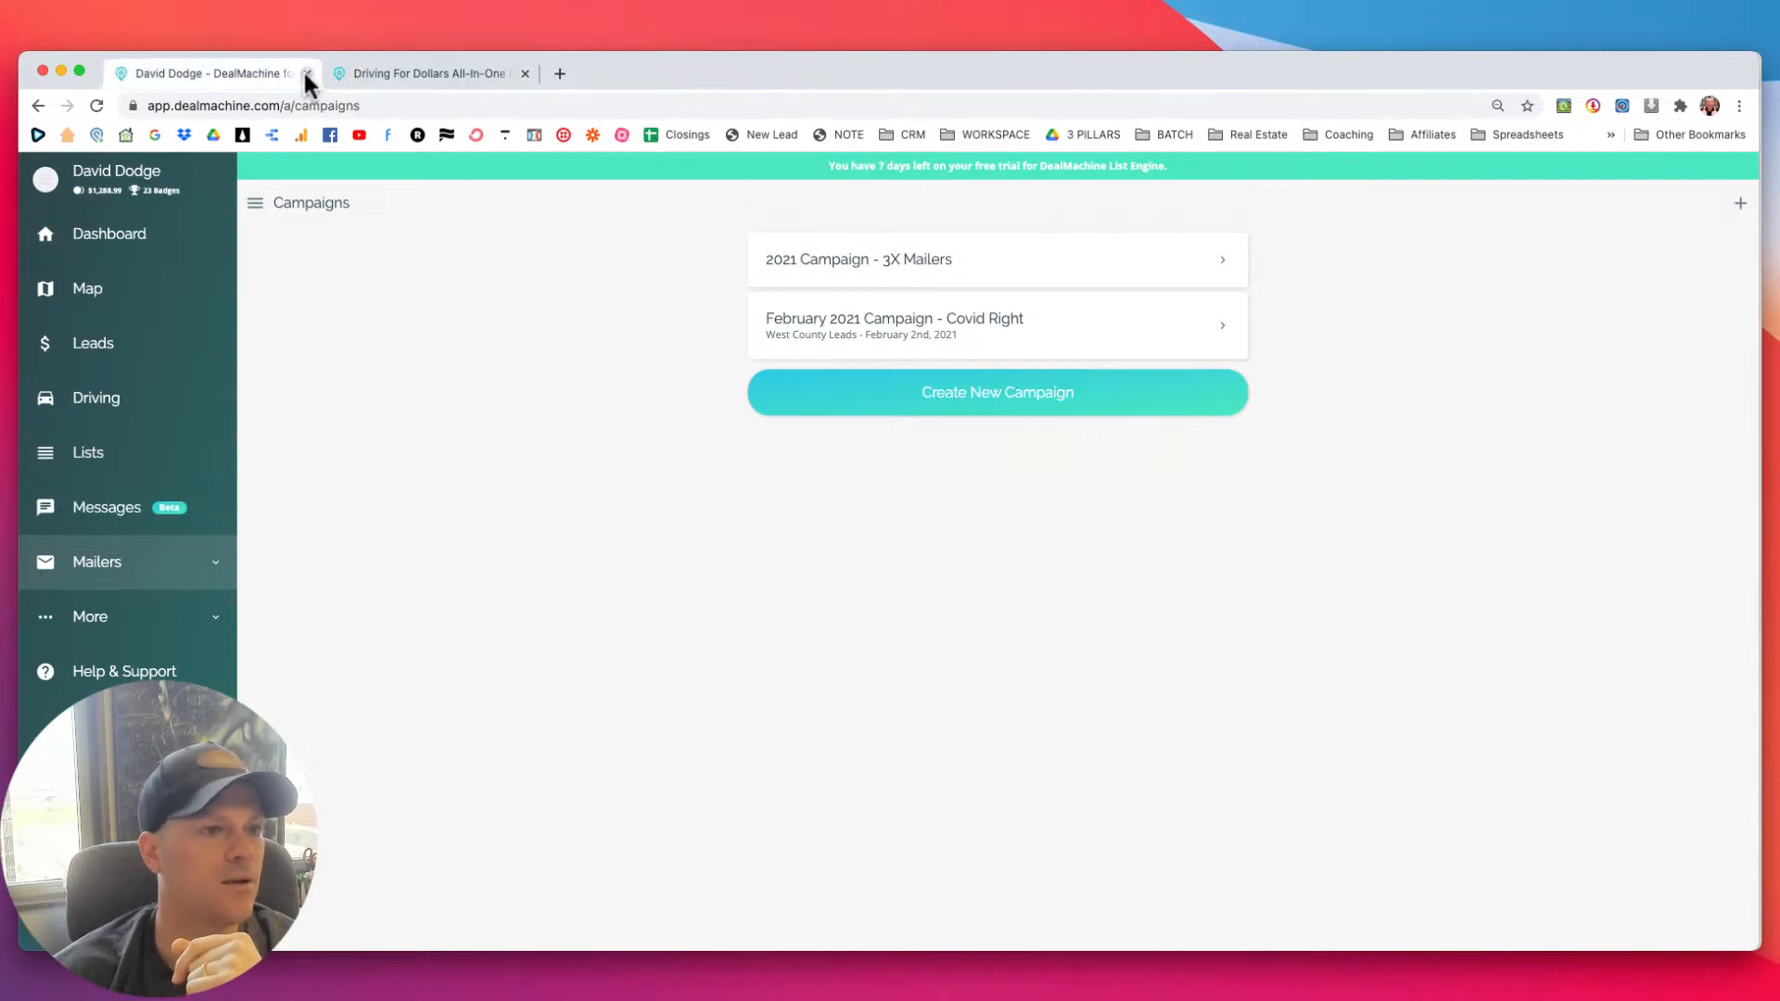
{"action": "left_click", "coordinate": [101, 458]}
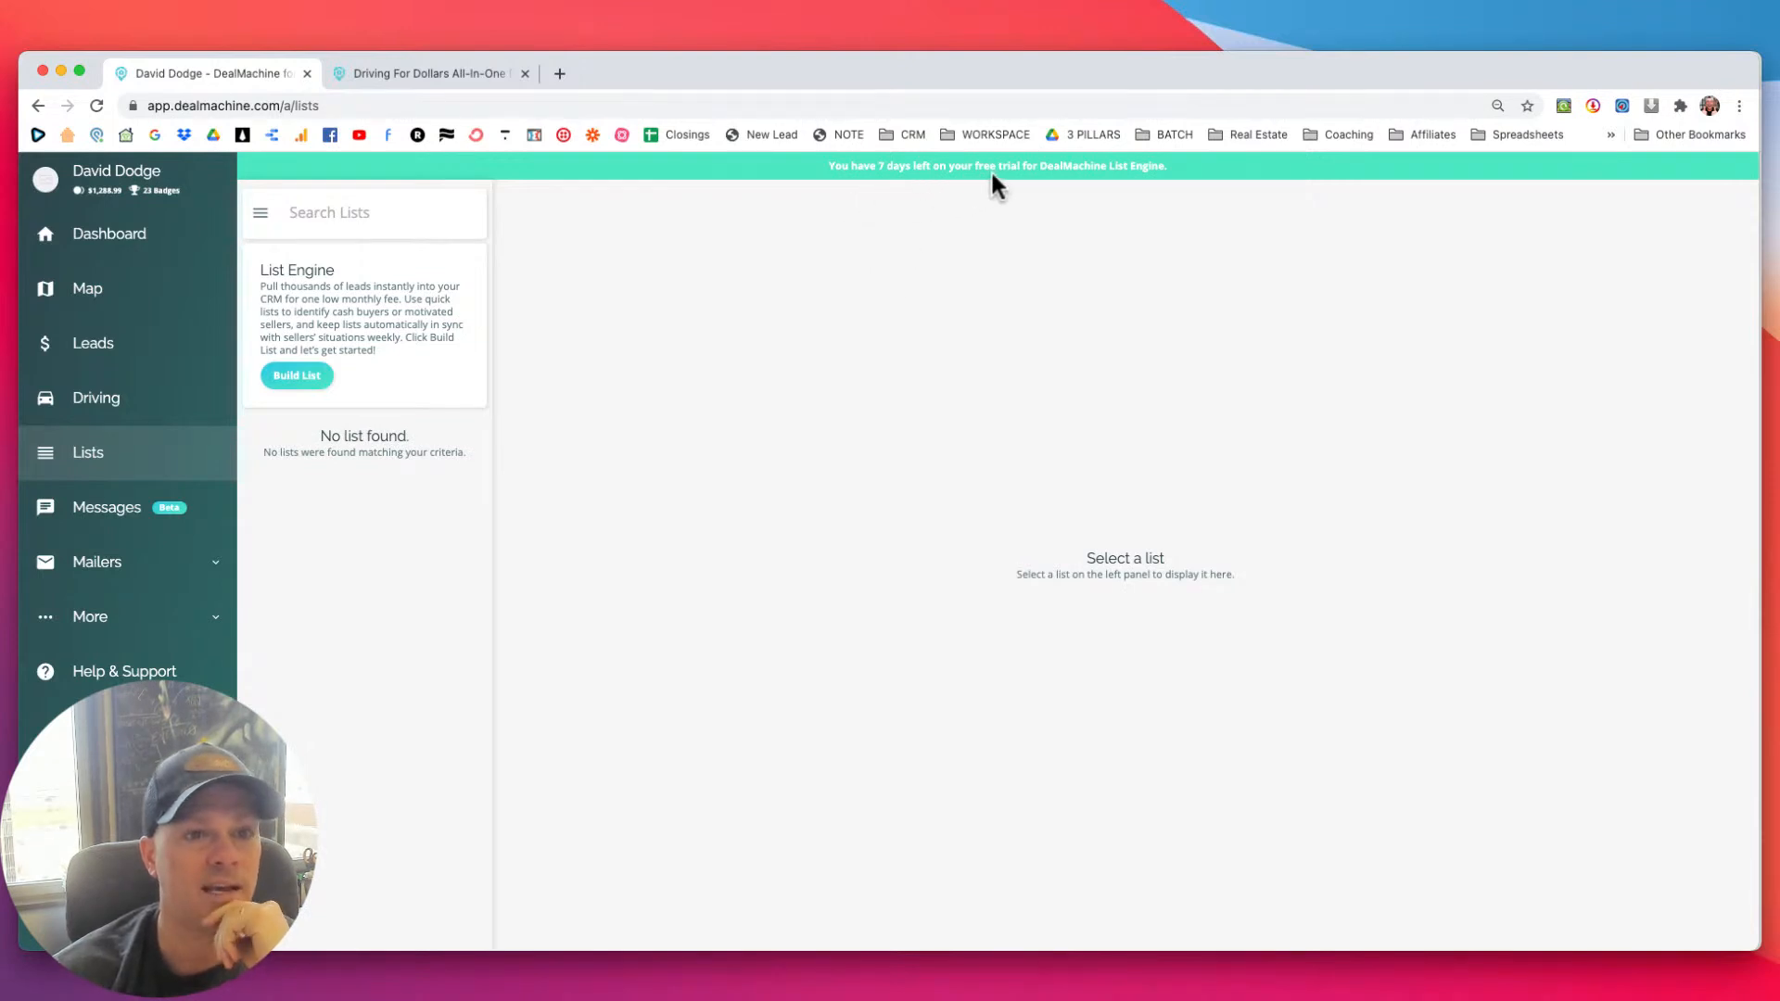
{"action": "left_click", "coordinate": [296, 373]}
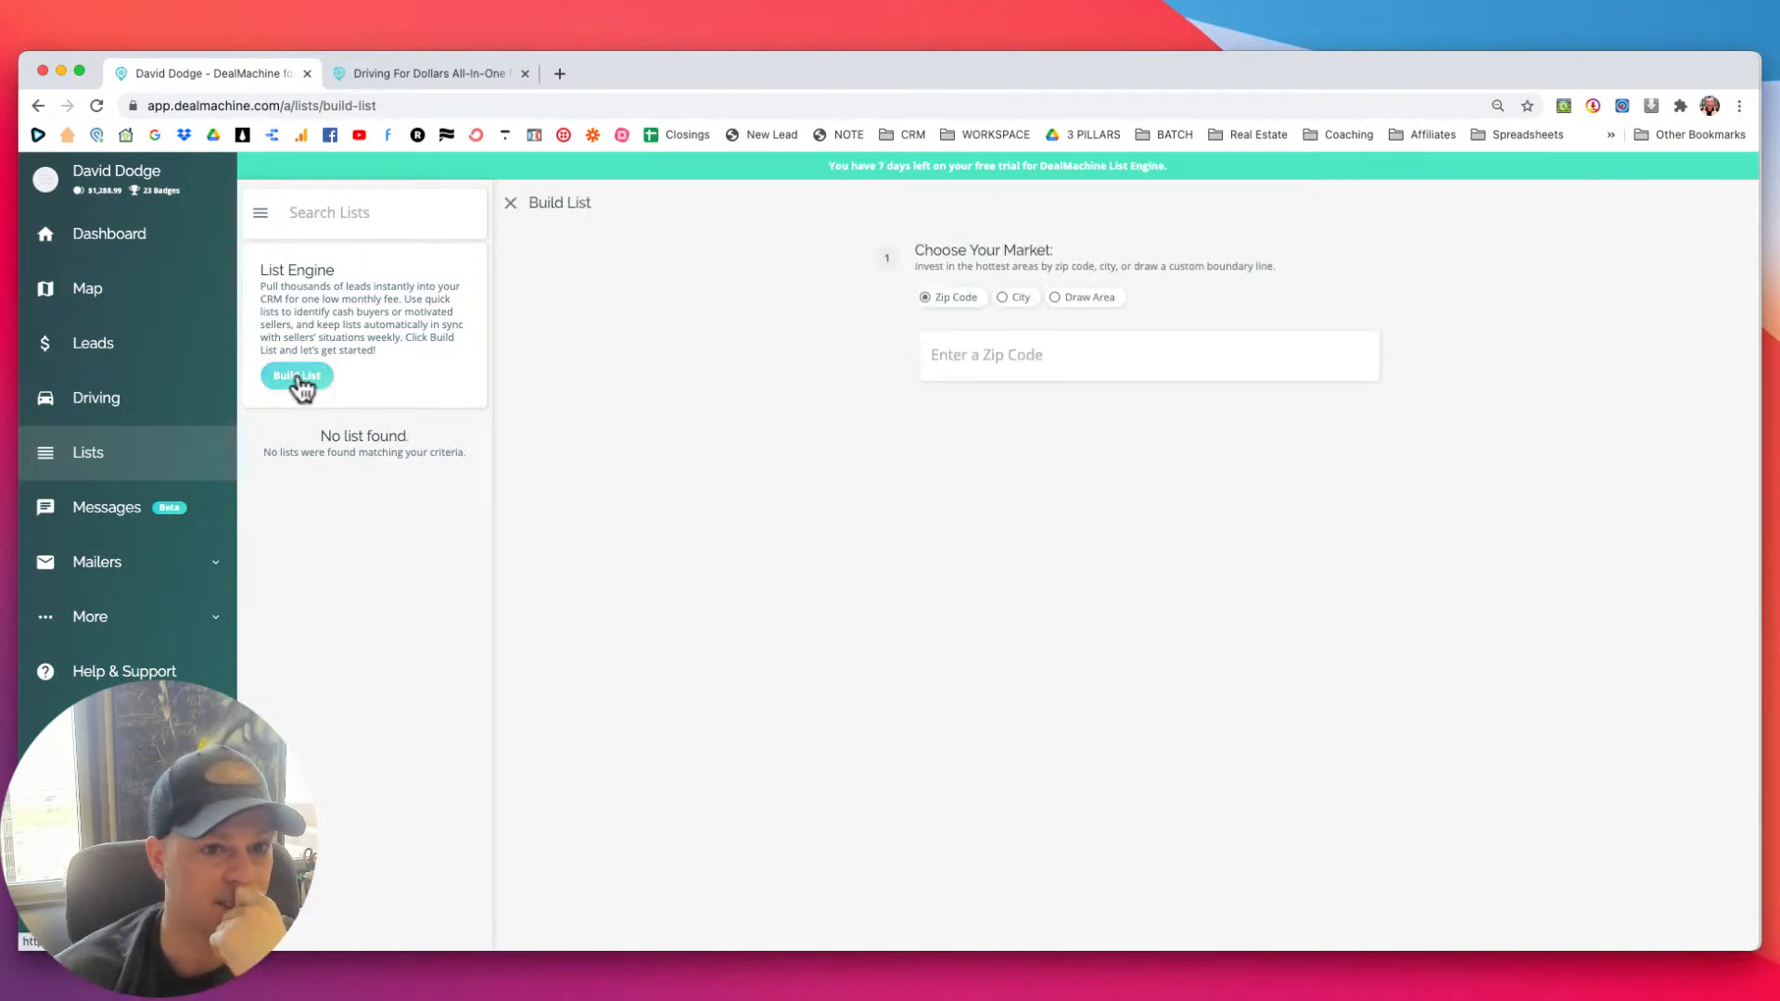
Choose a custom drawn area as the list's market and show the Chesterfield area on the enlarged map.
{"action": "left_click", "coordinate": [1056, 298]}
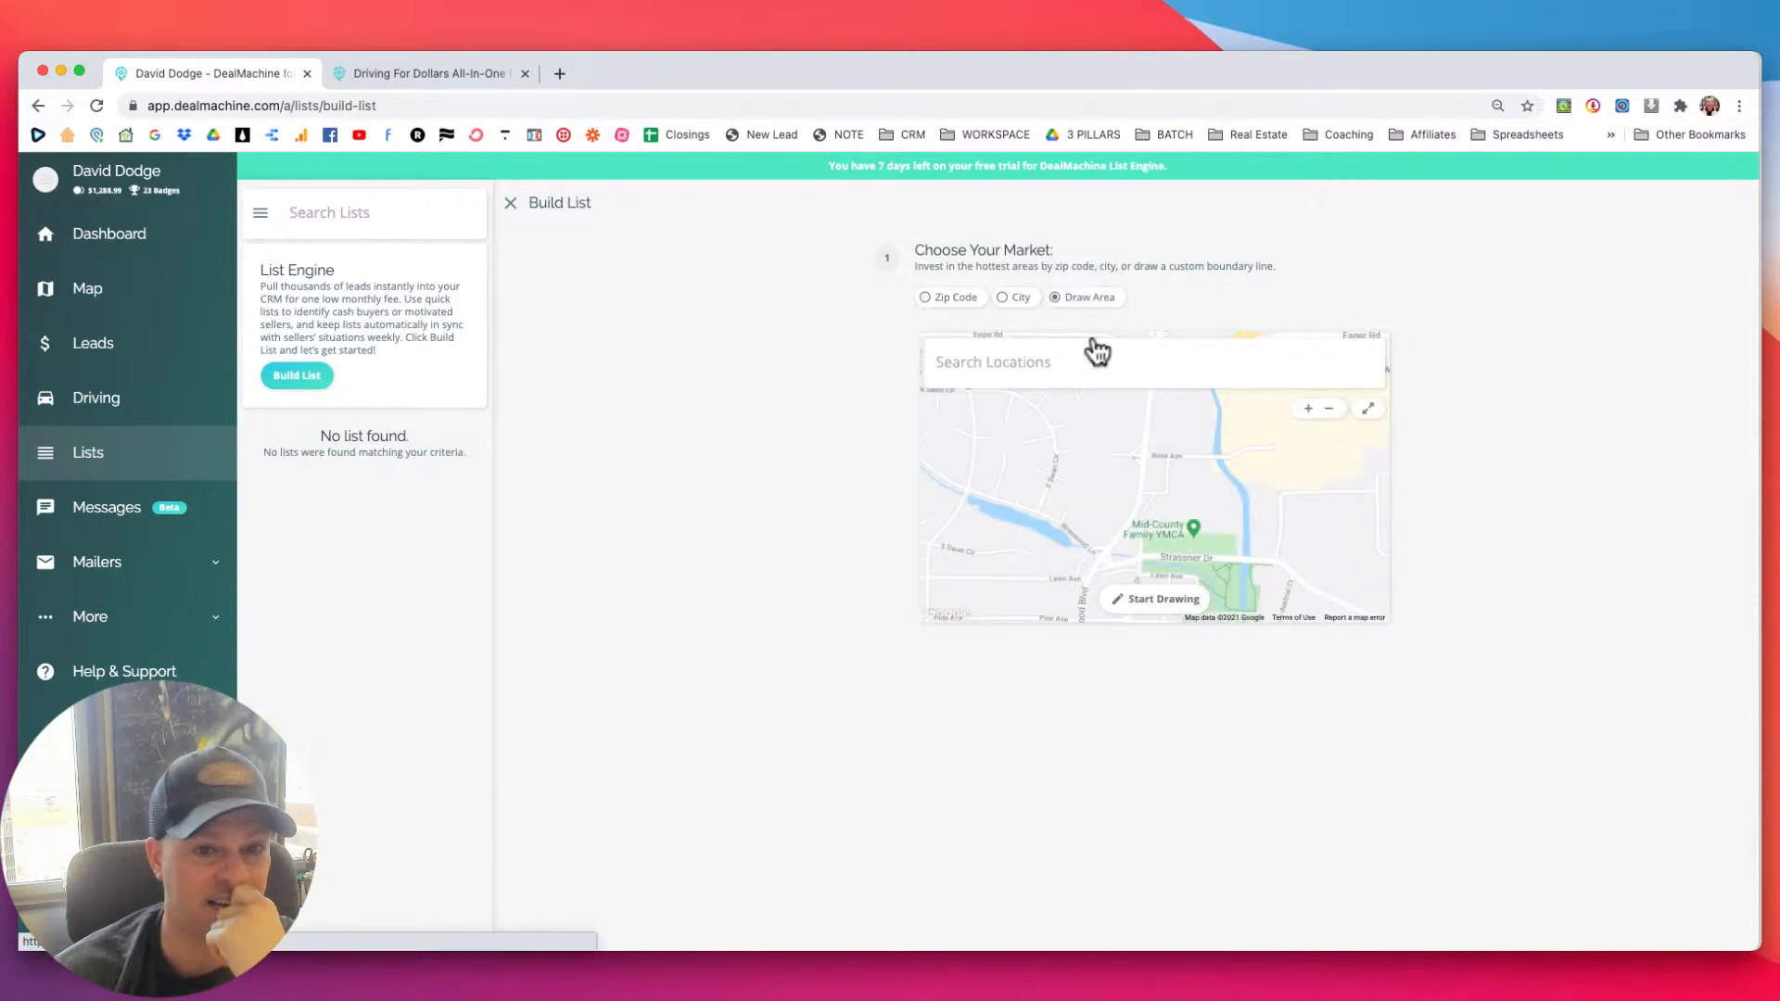
{"action": "left_click", "coordinate": [1368, 409]}
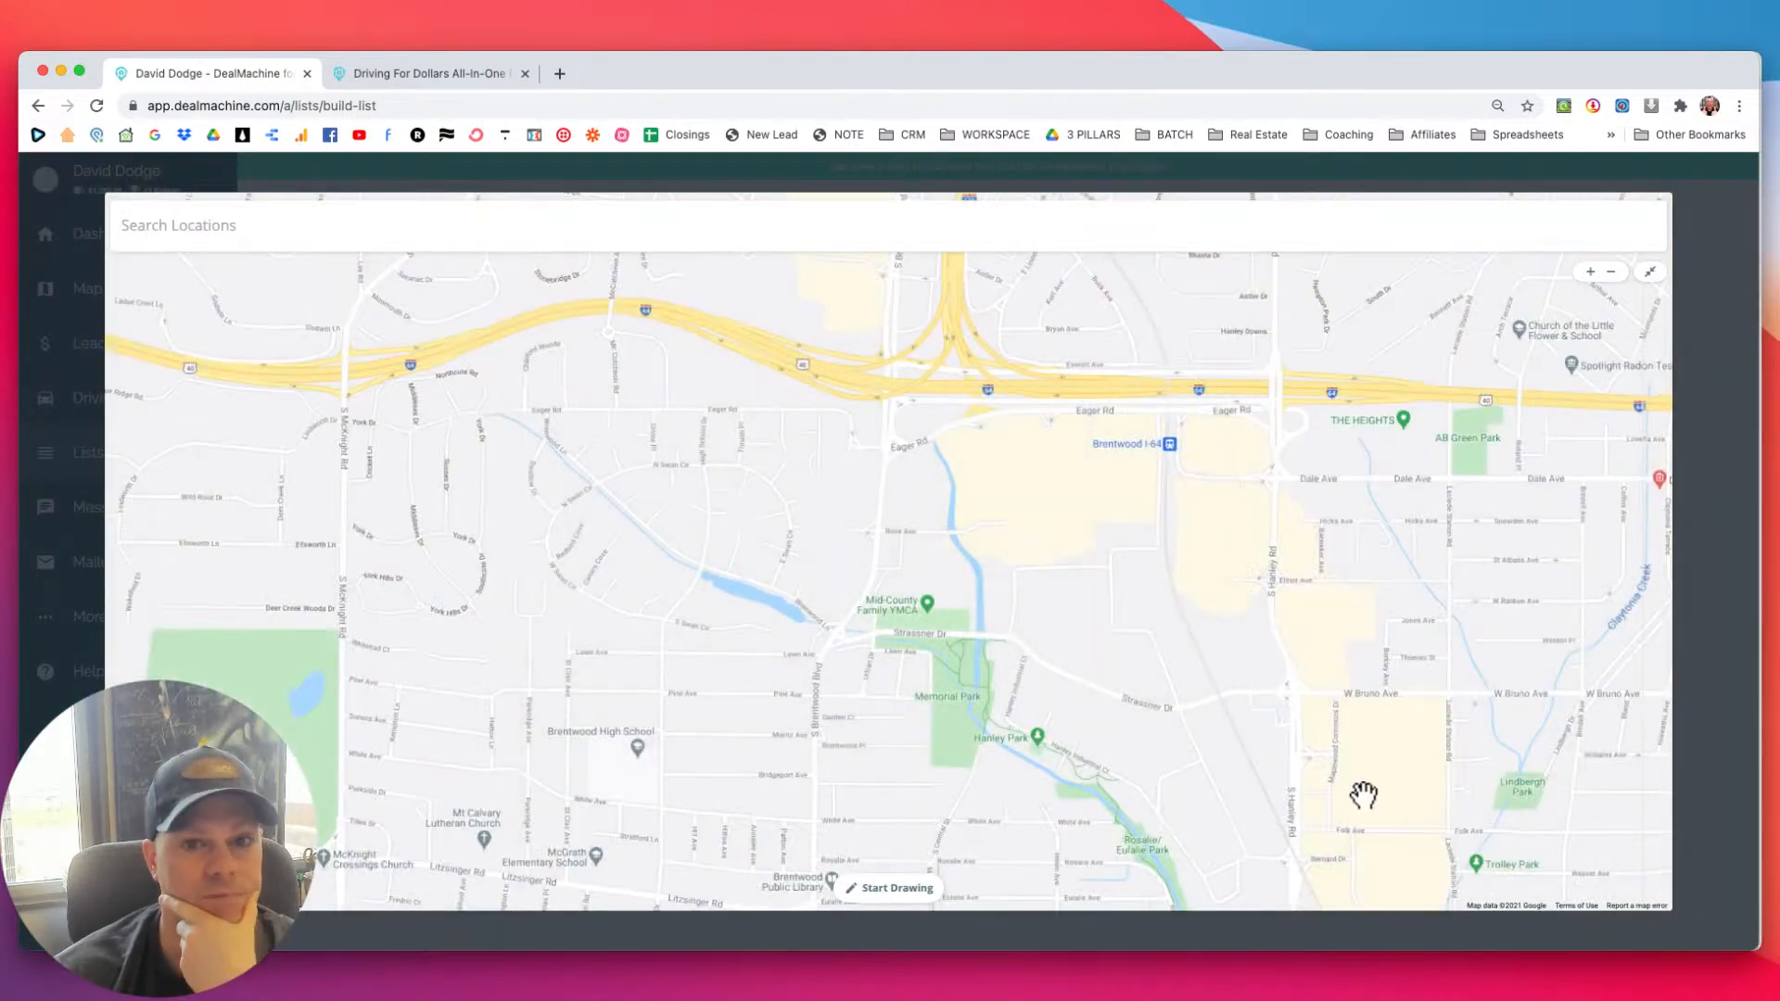
{"action": "left_click", "coordinate": [1611, 274]}
{"action": "left_click", "coordinate": [1612, 273]}
{"action": "left_click", "coordinate": [1611, 273]}
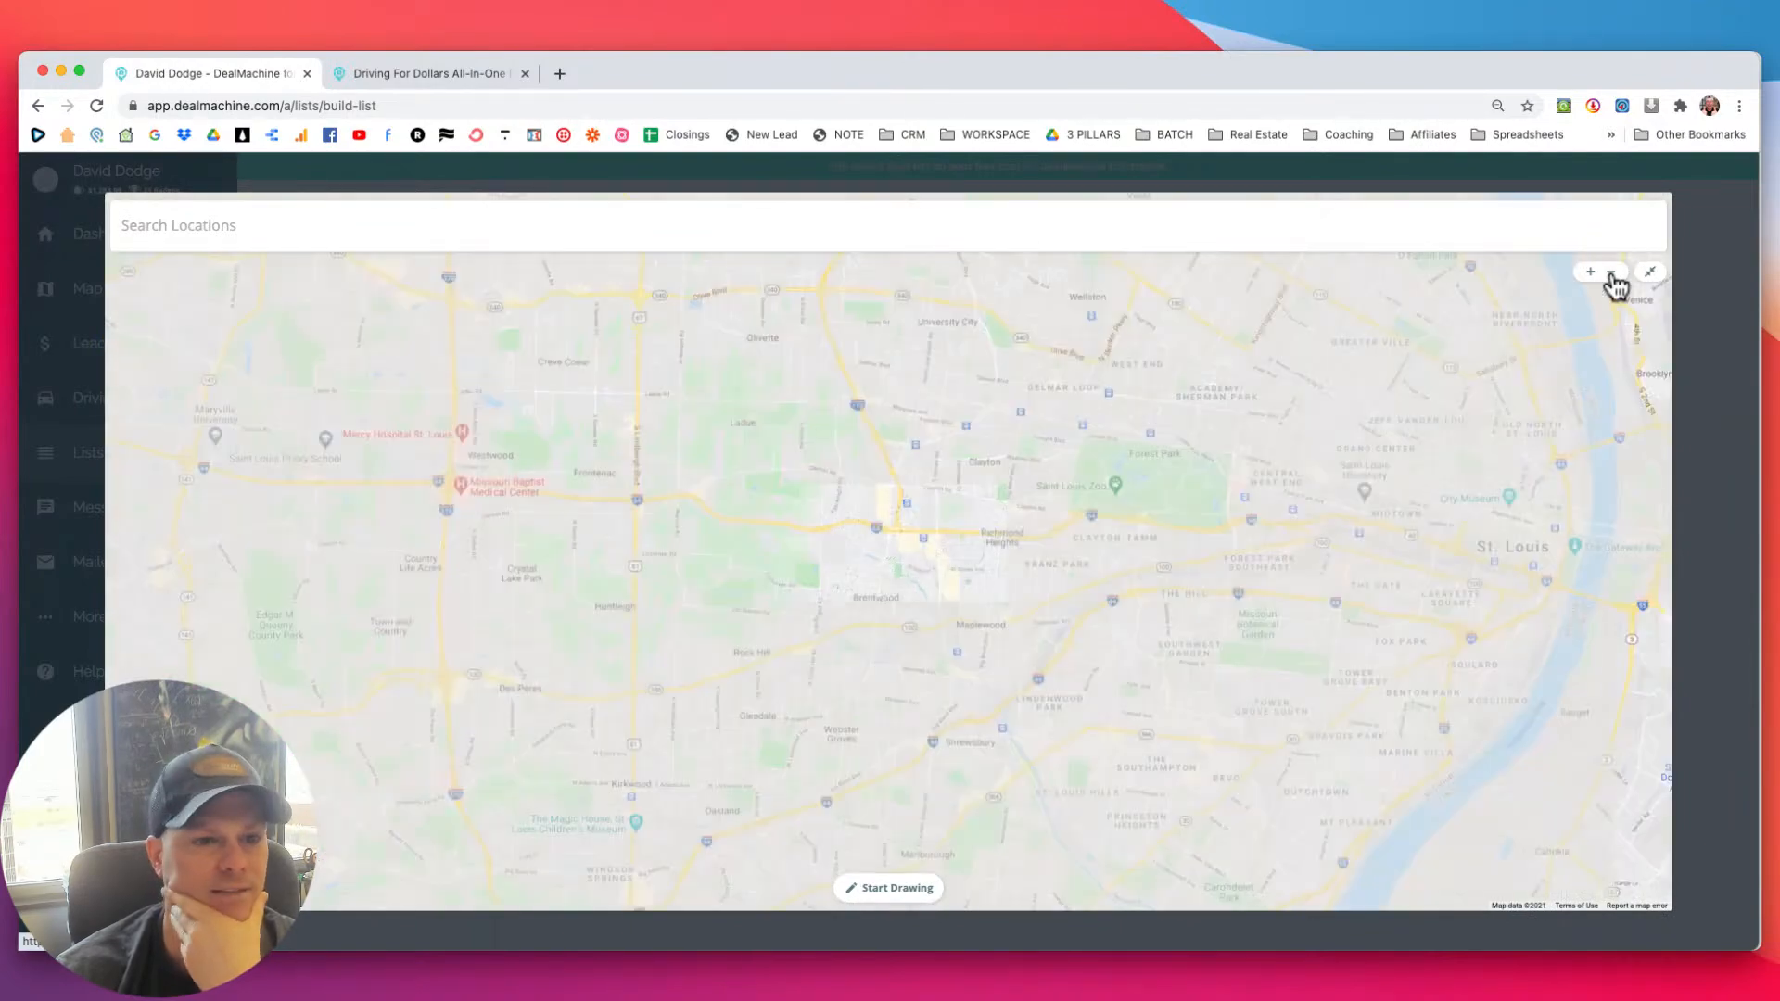
{"action": "left_click_drag", "start_coordinate": [806, 528], "coordinate": [1233, 525]}
{"action": "mouse_move", "coordinate": [838, 563]}
{"action": "left_mouse_down"}
{"action": "mouse_move", "coordinate": [1100, 580]}
{"action": "mouse_move", "coordinate": [1125, 616]}
{"action": "mouse_move", "coordinate": [898, 568]}
{"action": "mouse_move", "coordinate": [874, 584]}
{"action": "mouse_move", "coordinate": [907, 582]}
{"action": "left_mouse_up"}
{"action": "left_click_drag", "start_coordinate": [926, 756], "coordinate": [989, 730]}
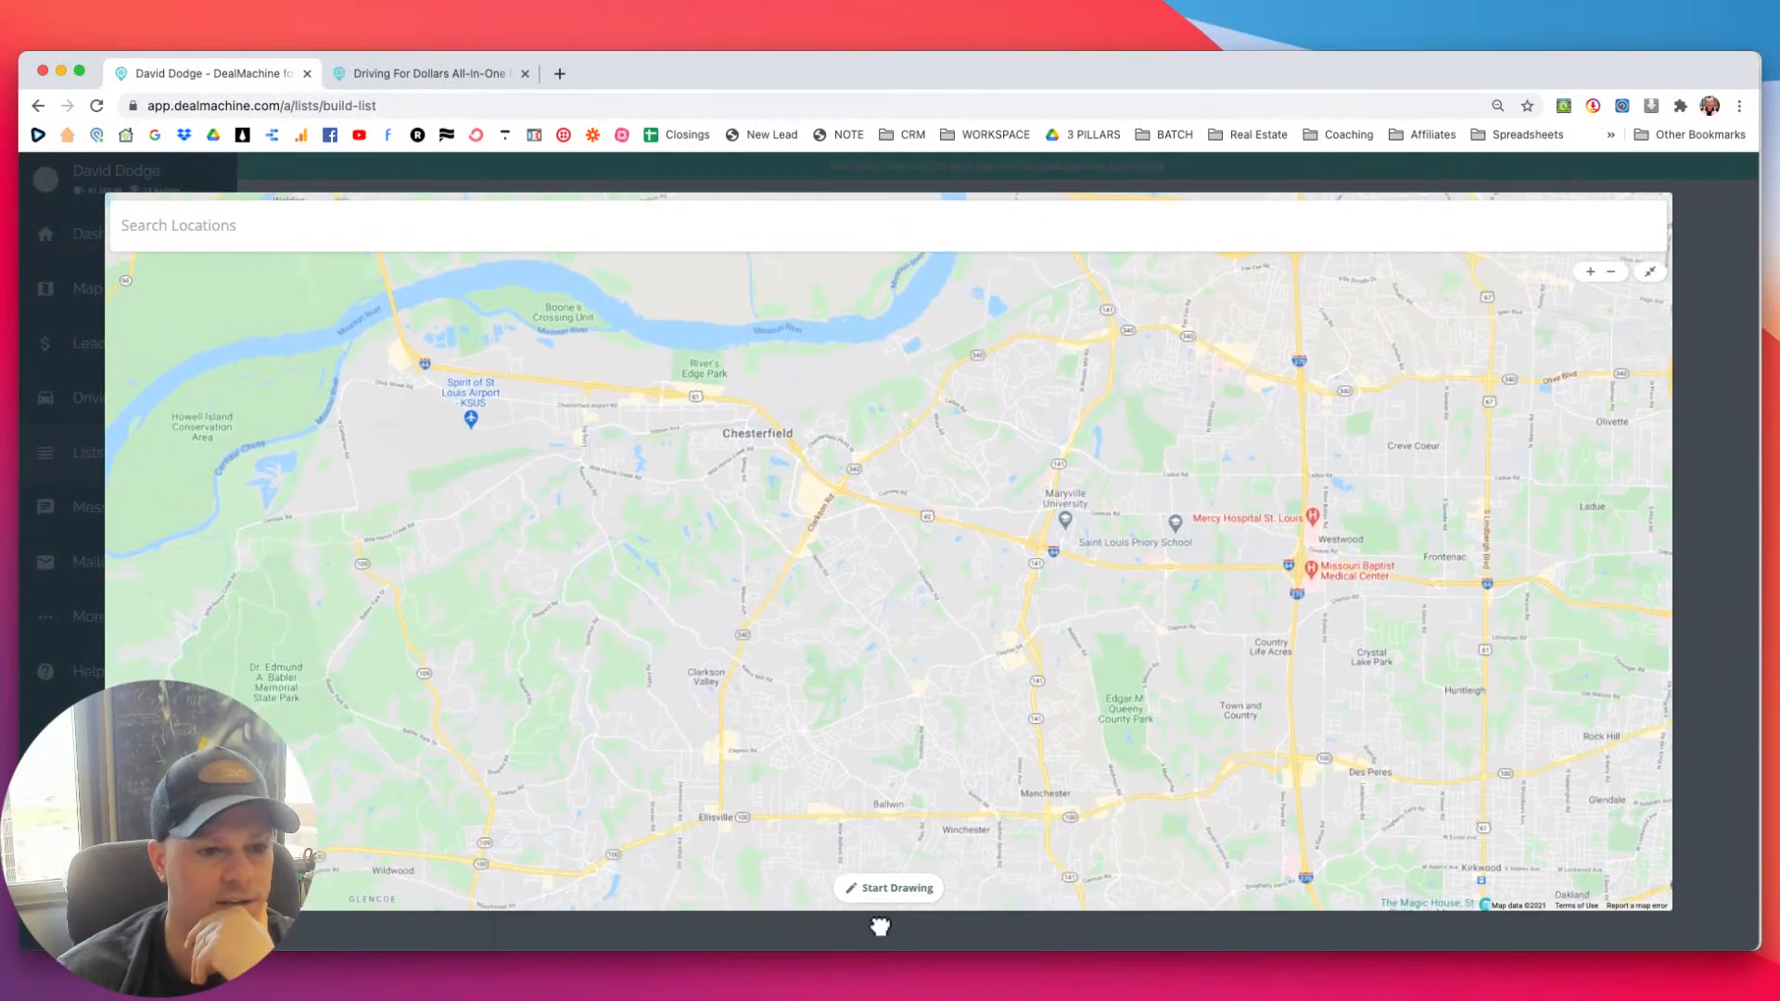
Draw a closed five-point boundary from River's Edge Park past Chesterfield's west side to Ellisville, Winchester and back to the start.
{"action": "left_click", "coordinate": [888, 887]}
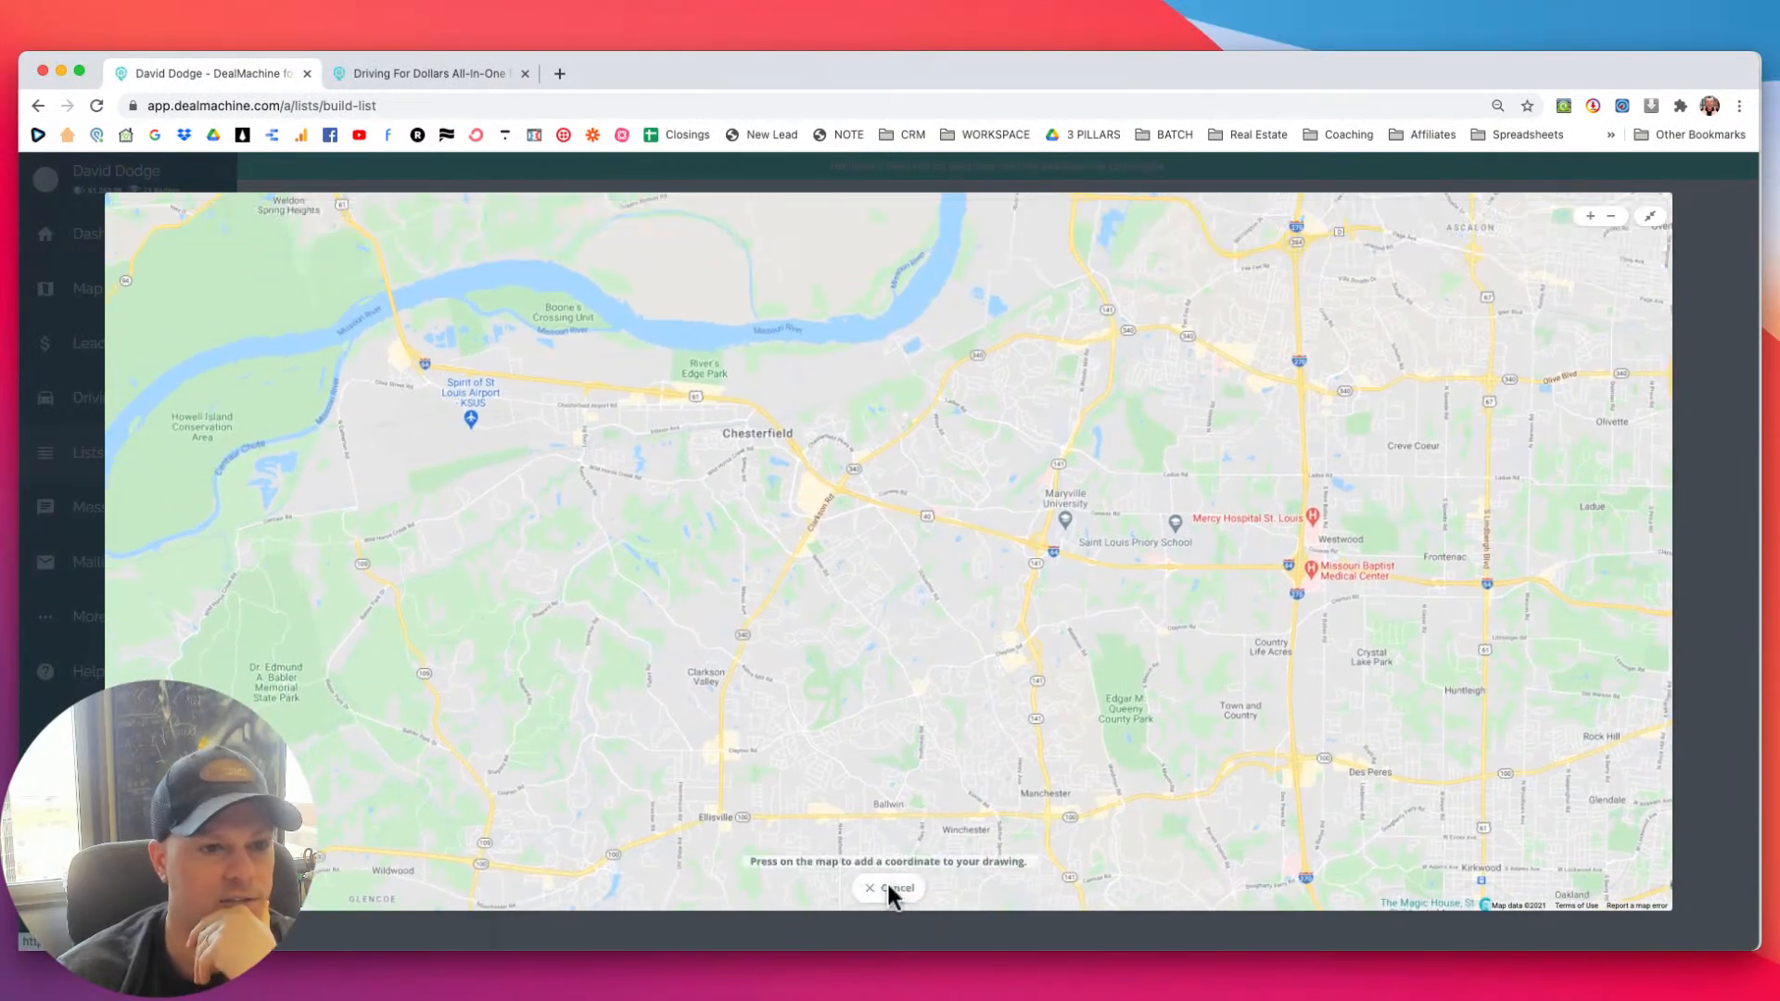
{"action": "left_click", "coordinate": [736, 388]}
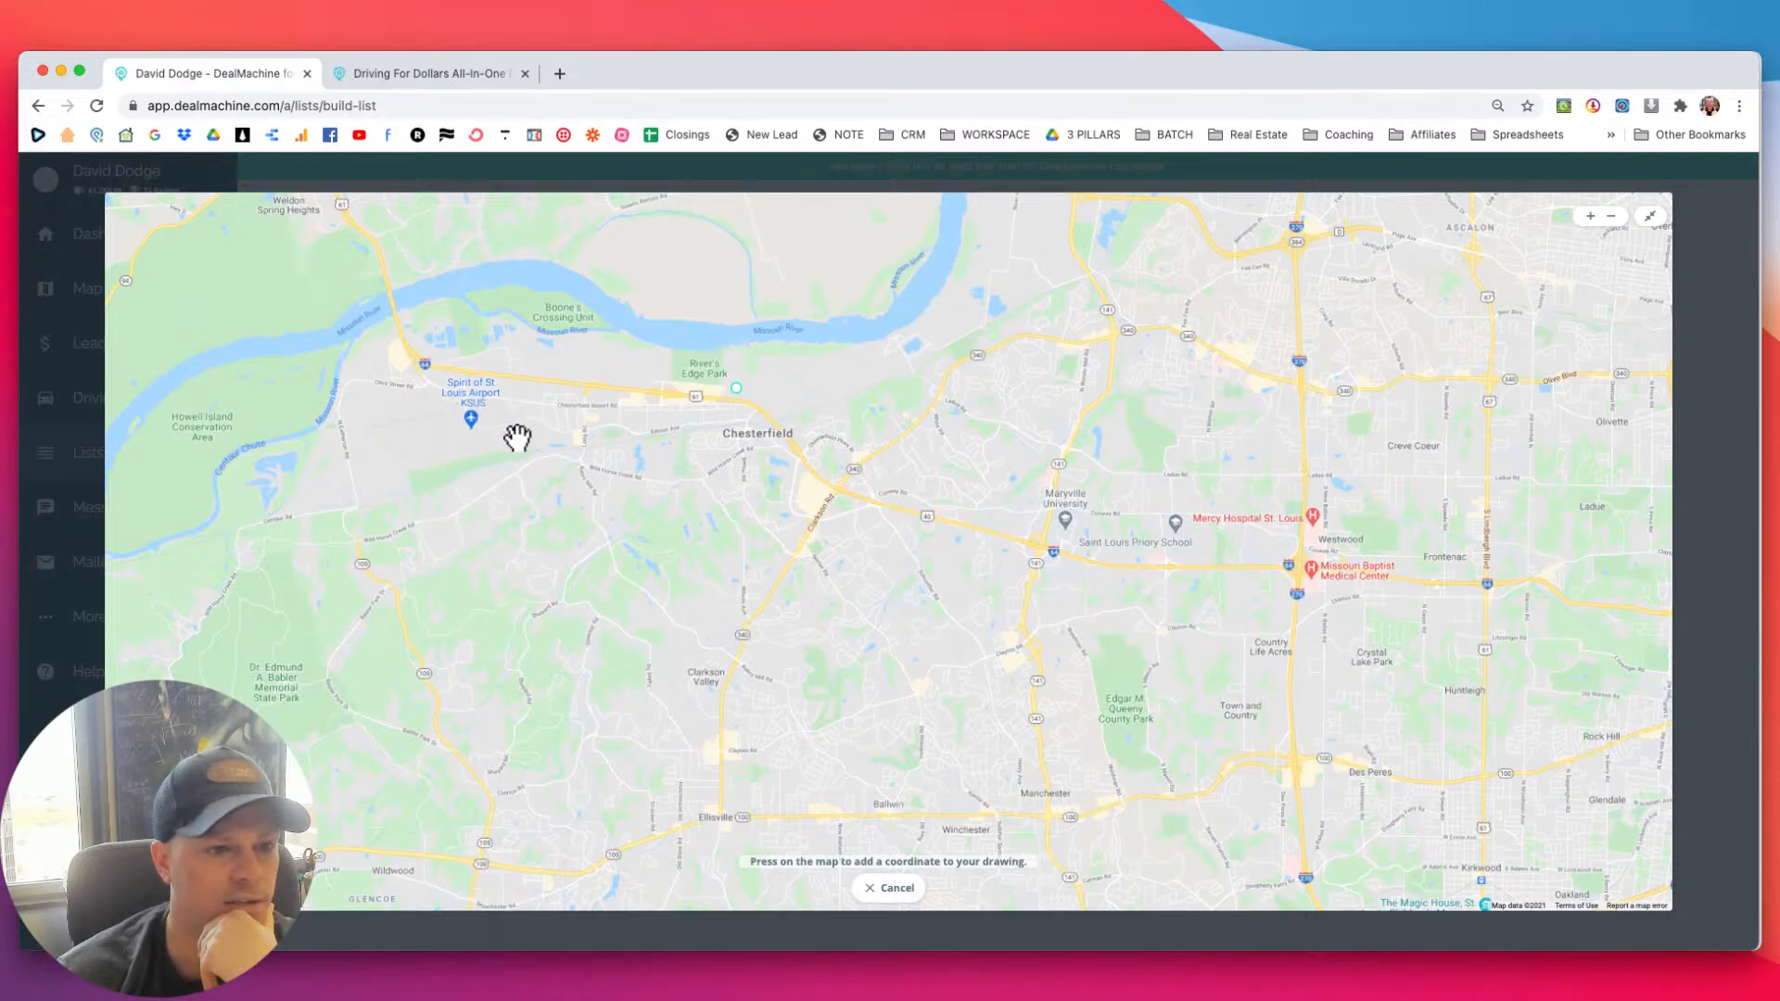
{"action": "left_click", "coordinate": [549, 438]}
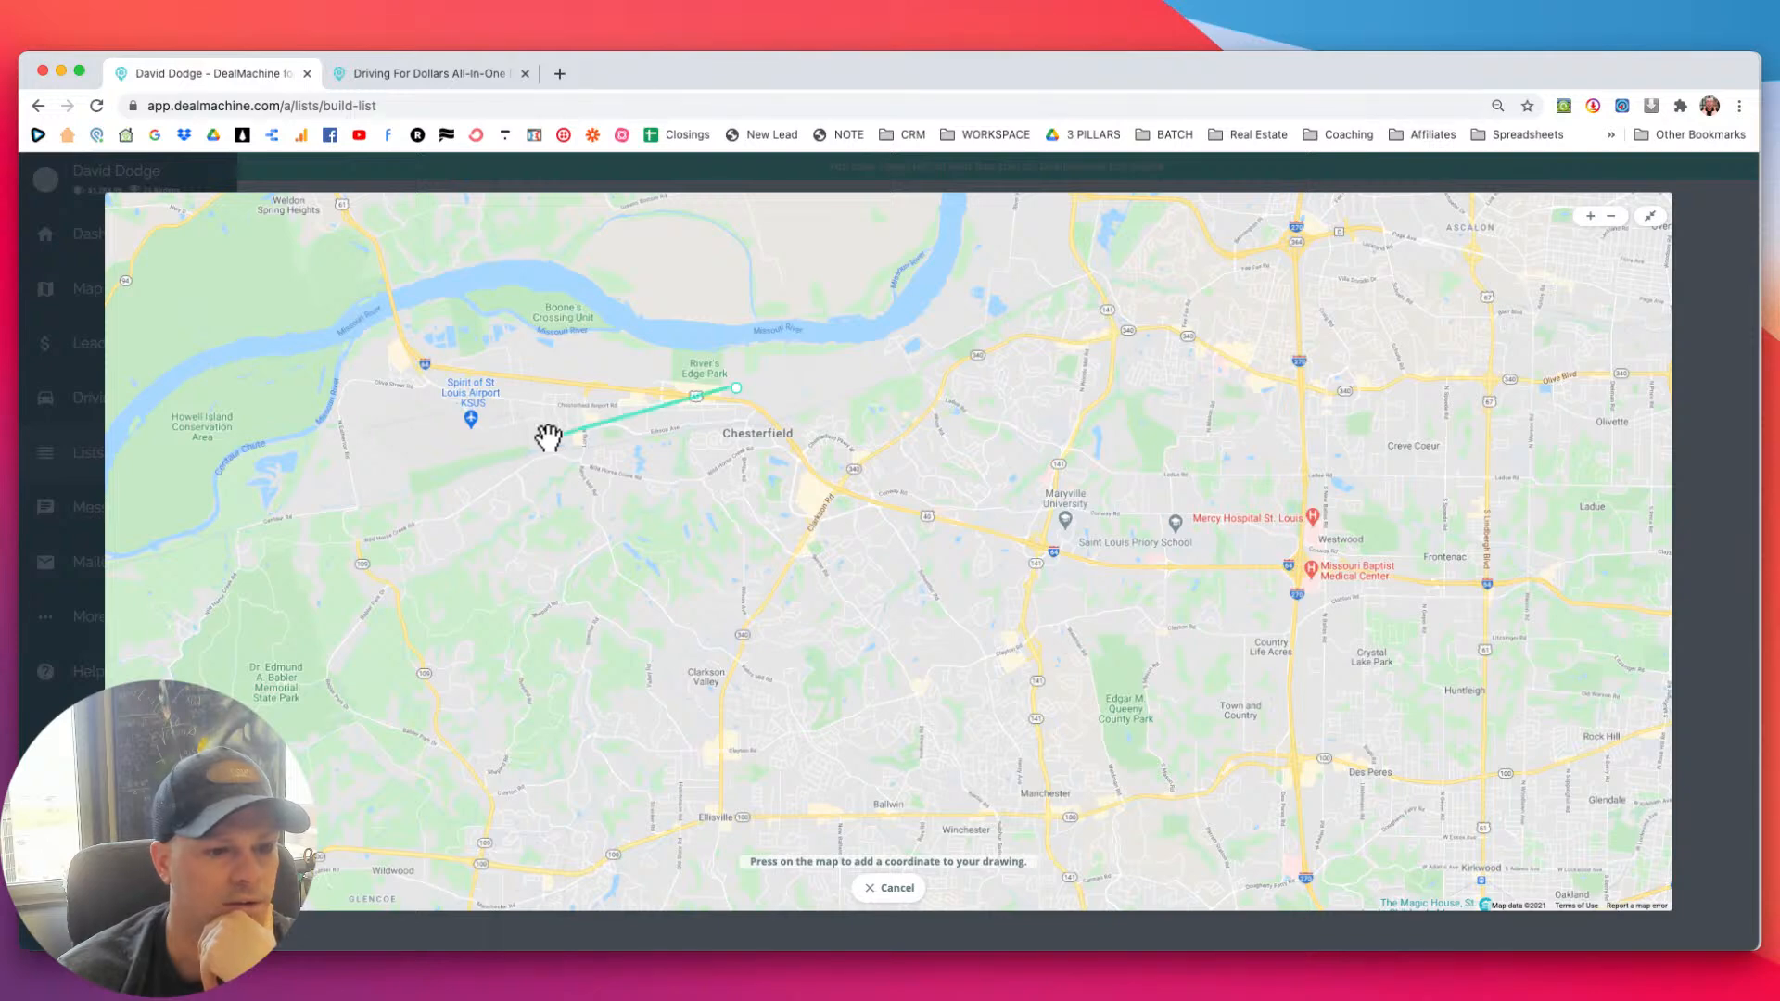
{"action": "left_click", "coordinate": [631, 824]}
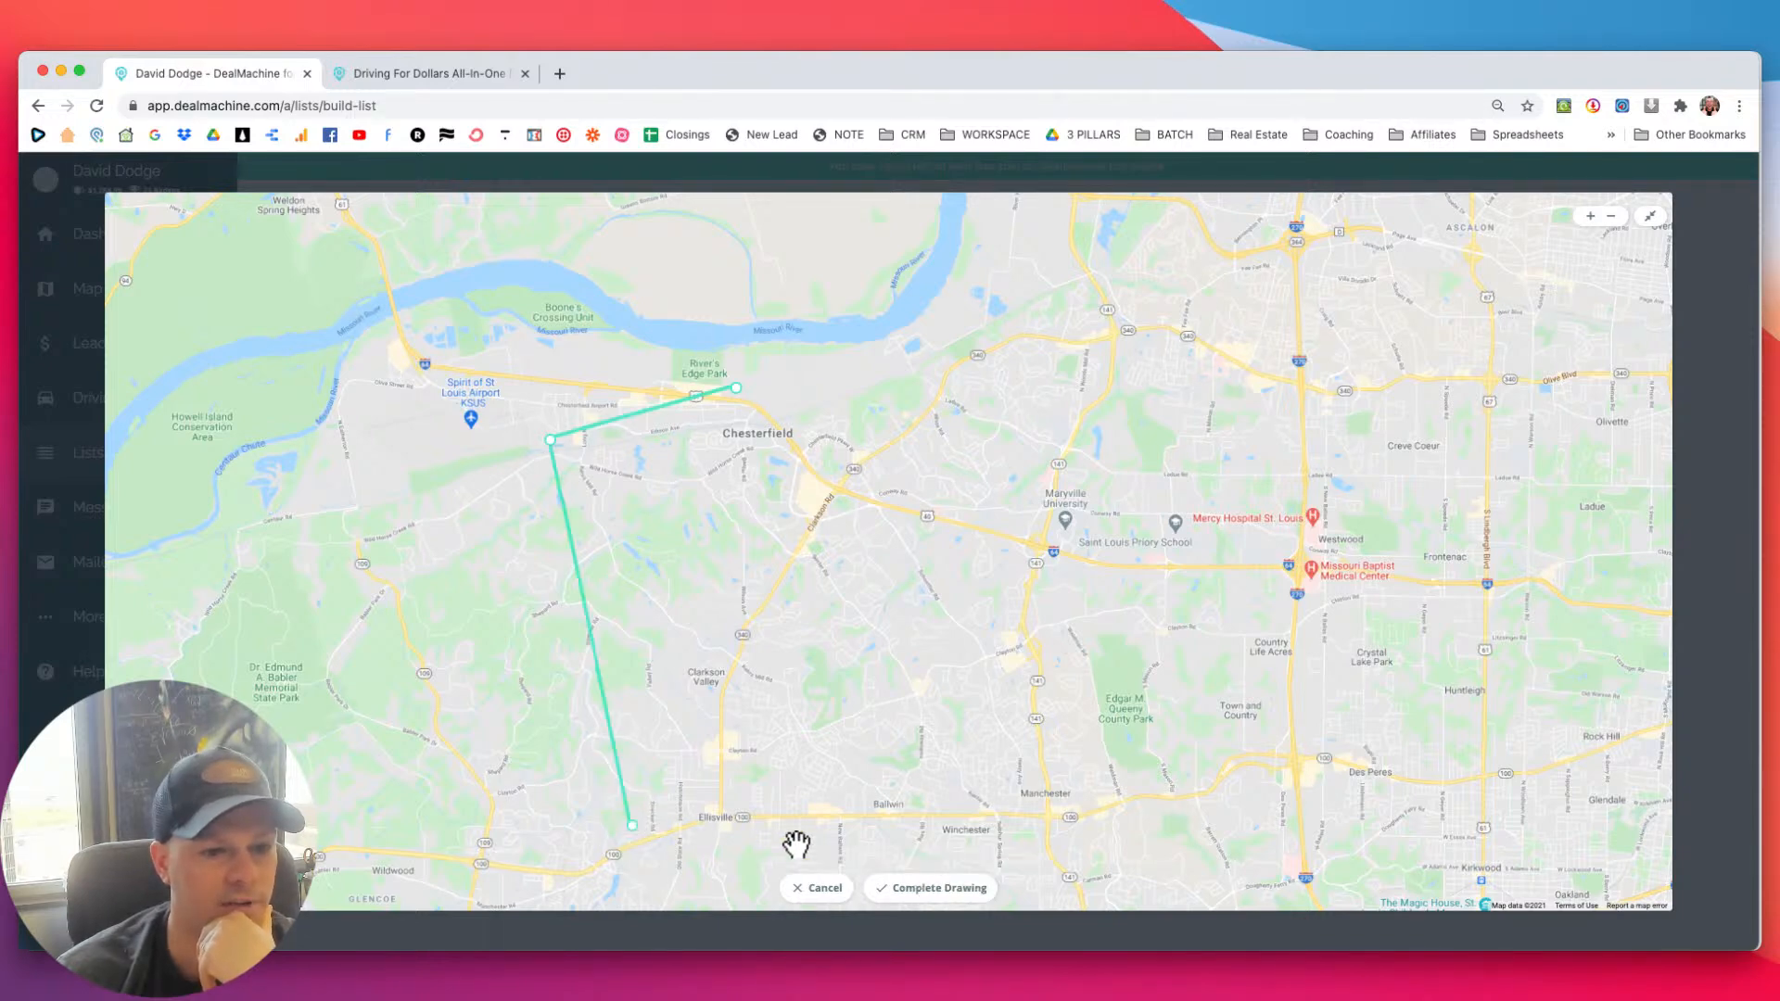
{"action": "left_click", "coordinate": [842, 846]}
{"action": "left_click", "coordinate": [1016, 837]}
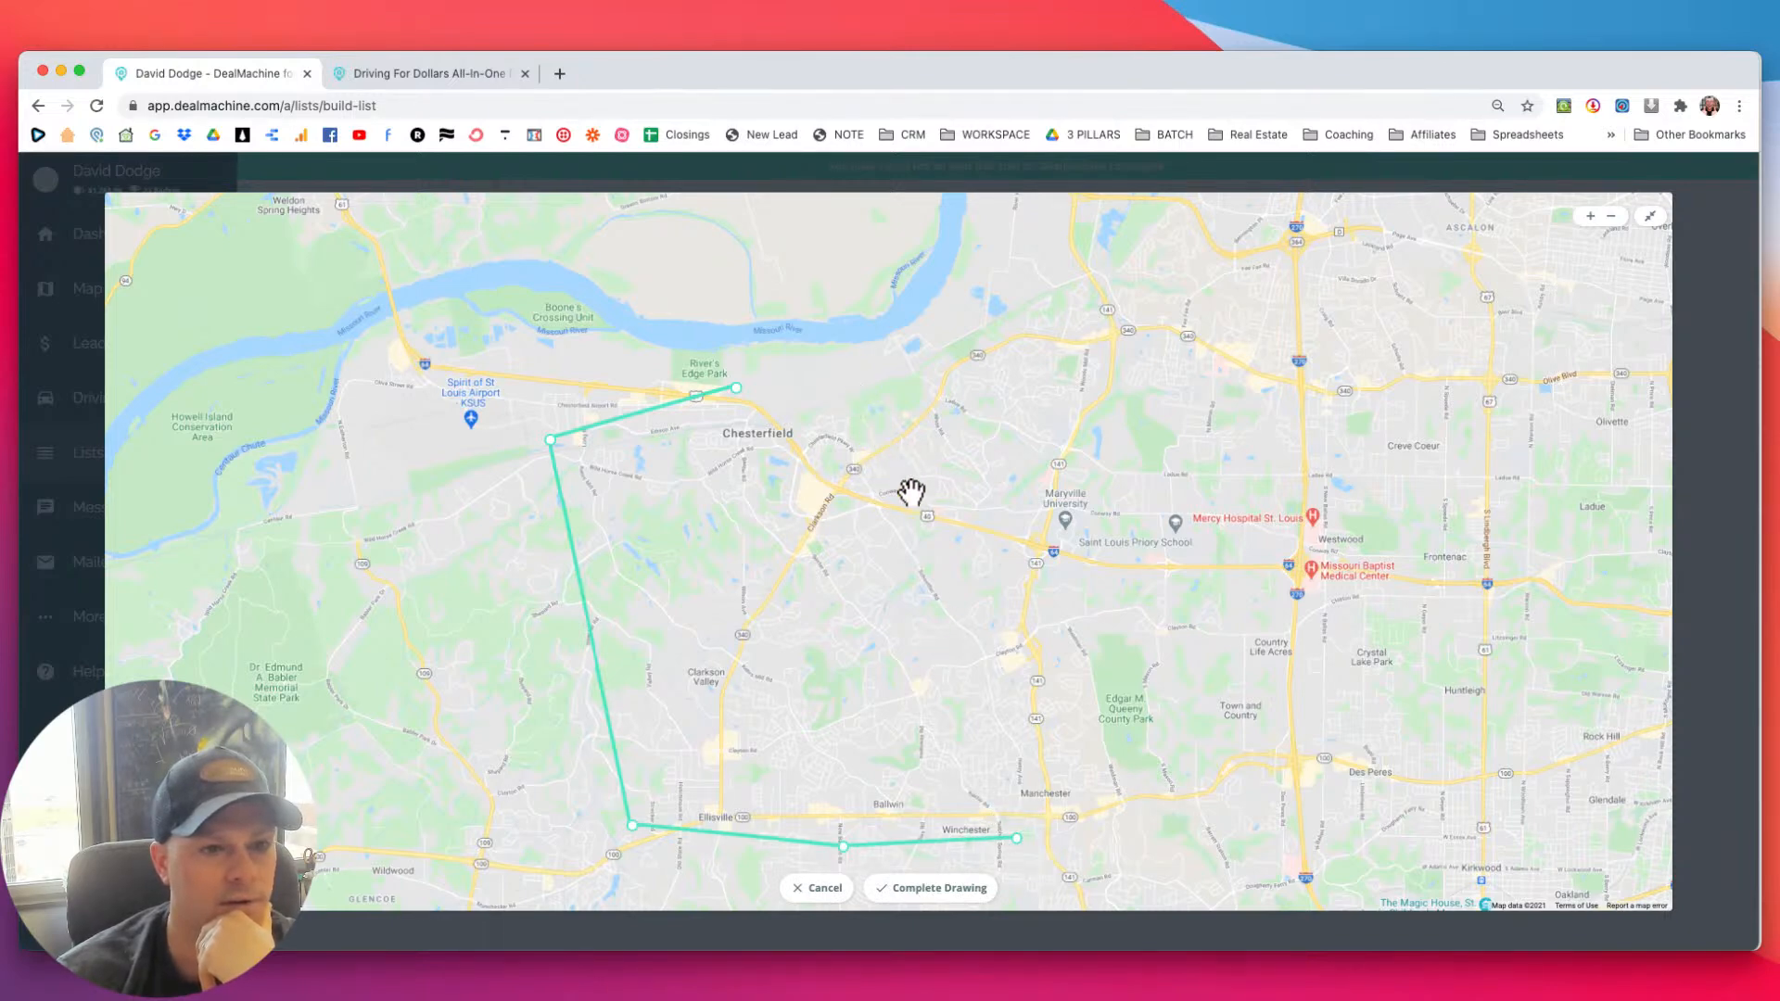
{"action": "left_click", "coordinate": [735, 387]}
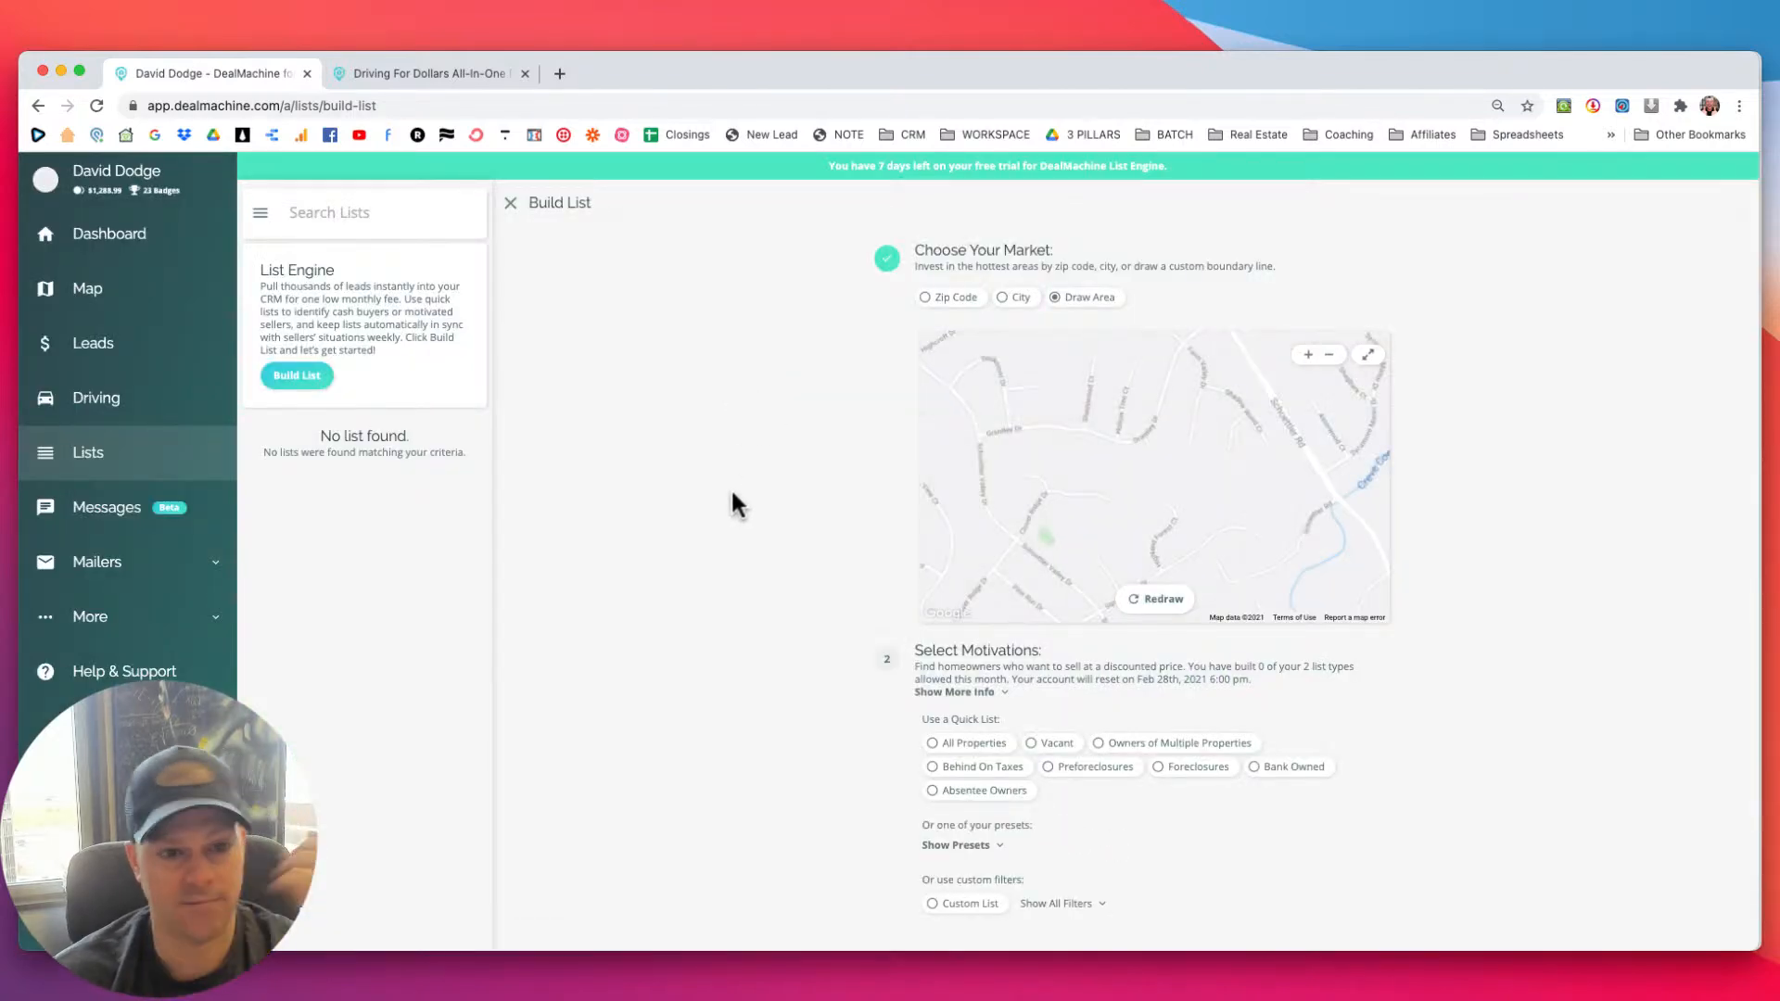
Show all custom filters for the list and set the owner type to Absentee Owner.
{"action": "scroll", "coordinate": [759, 514], "scroll_direction": "down", "scroll_amount": 1}
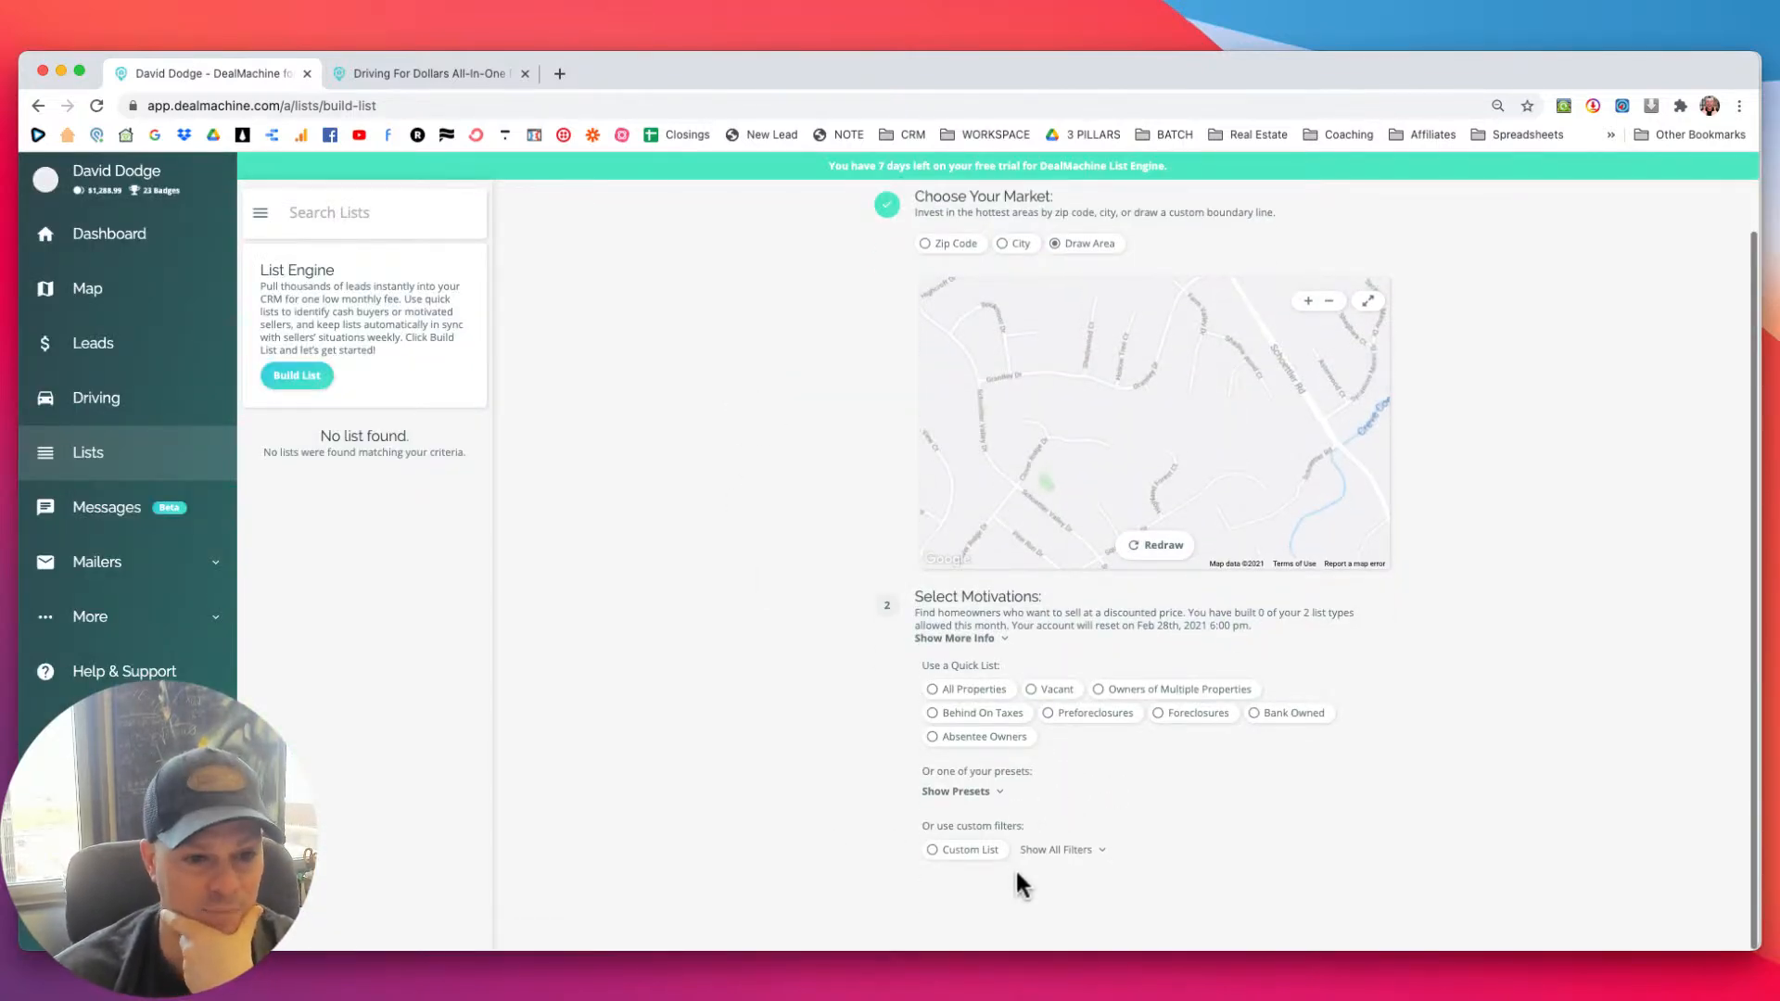
{"action": "left_click", "coordinate": [999, 794]}
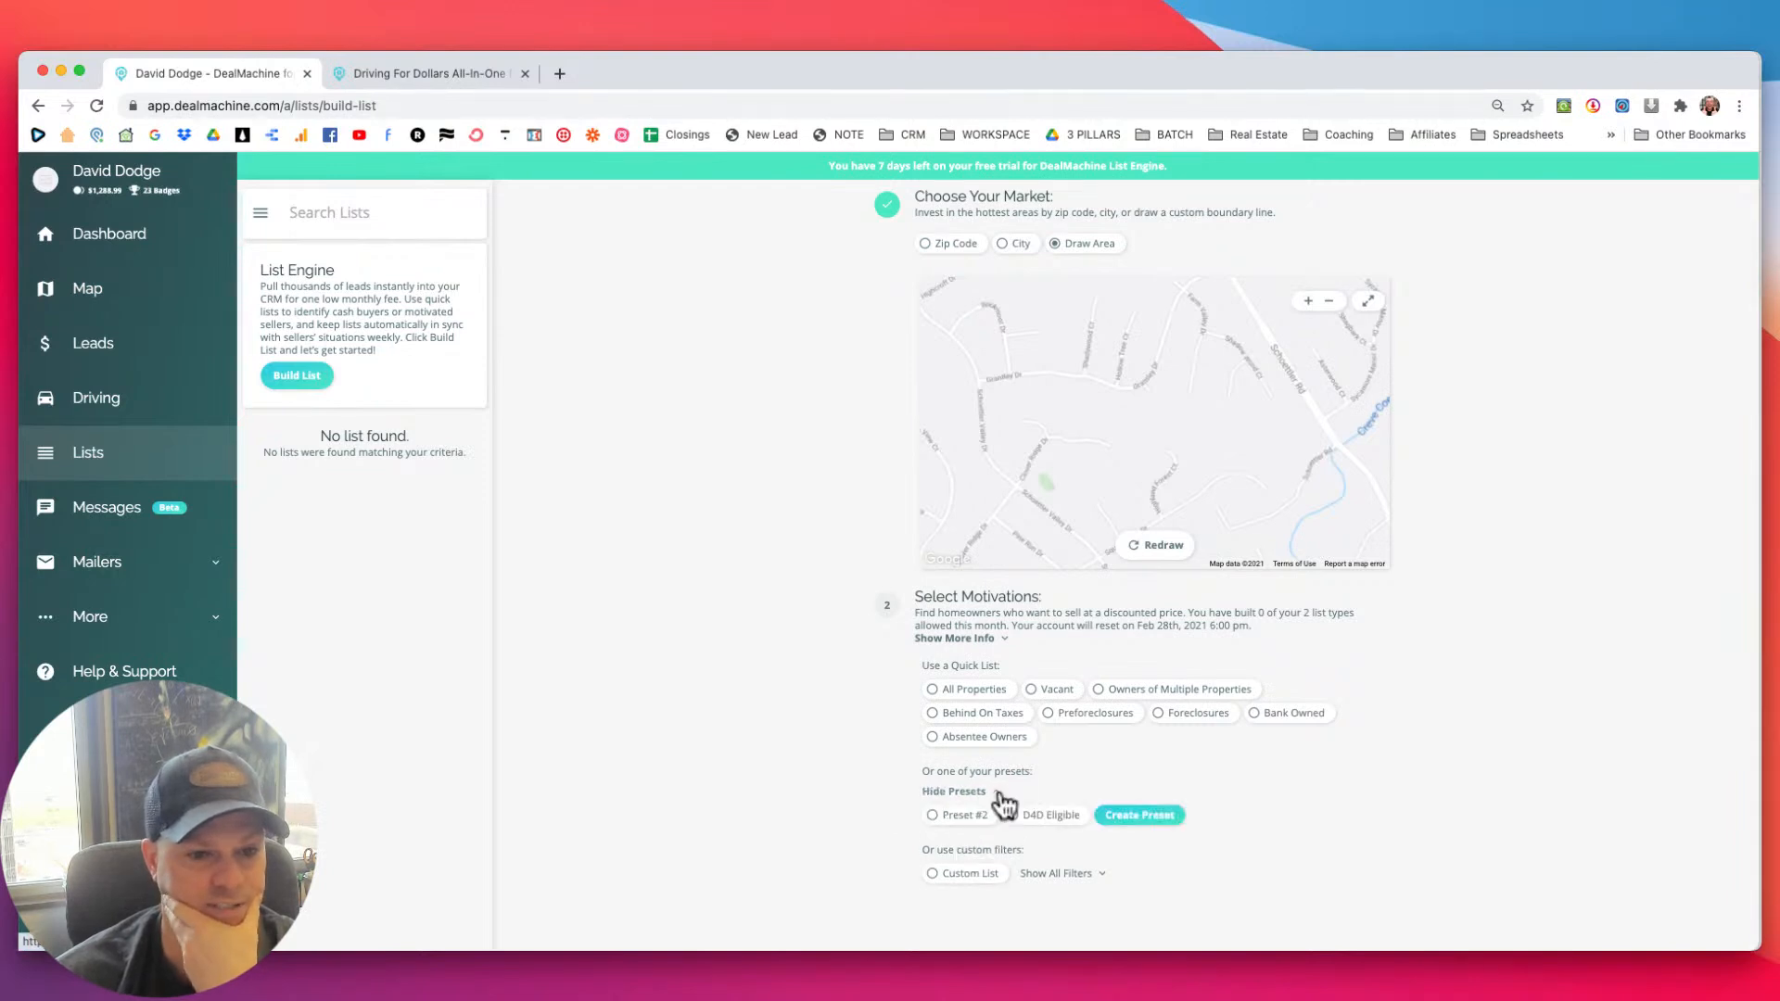
{"action": "left_click", "coordinate": [1004, 799]}
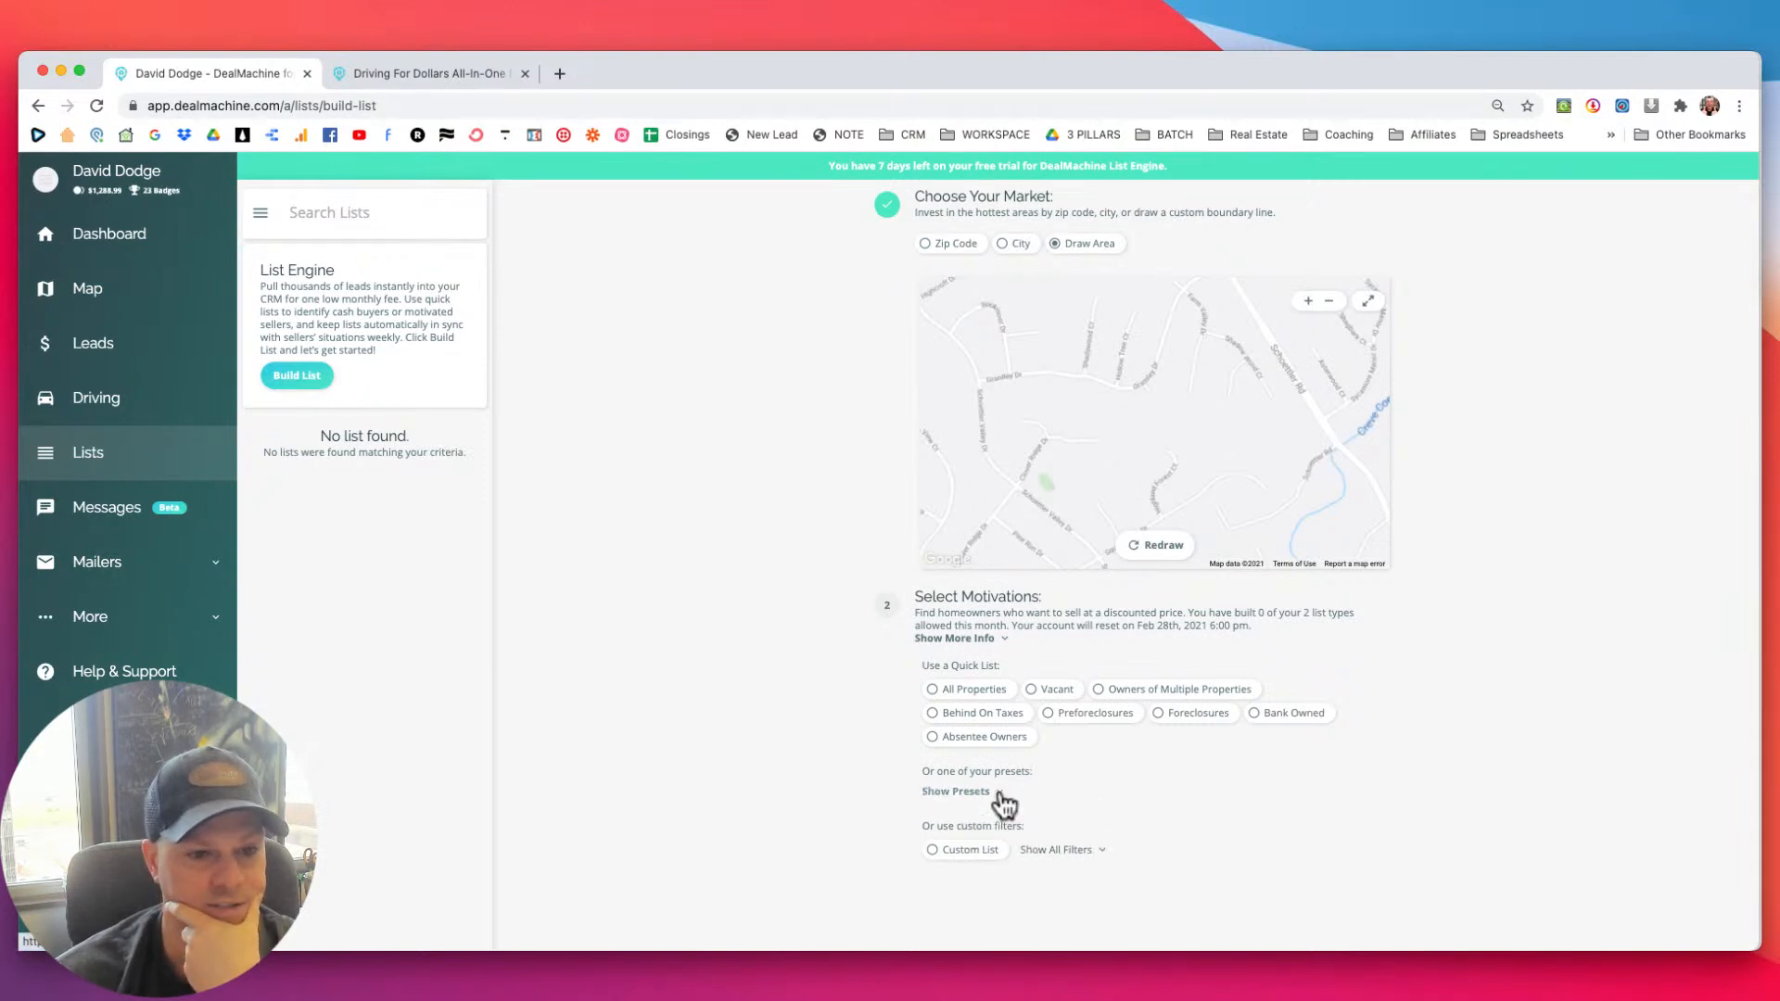
{"action": "left_click", "coordinate": [1061, 851]}
{"action": "scroll", "coordinate": [834, 758], "scroll_direction": "down", "scroll_amount": 2}
{"action": "scroll", "coordinate": [828, 746], "scroll_direction": "down", "scroll_amount": 7}
{"action": "left_click", "coordinate": [982, 239]}
{"action": "left_click", "coordinate": [981, 261]}
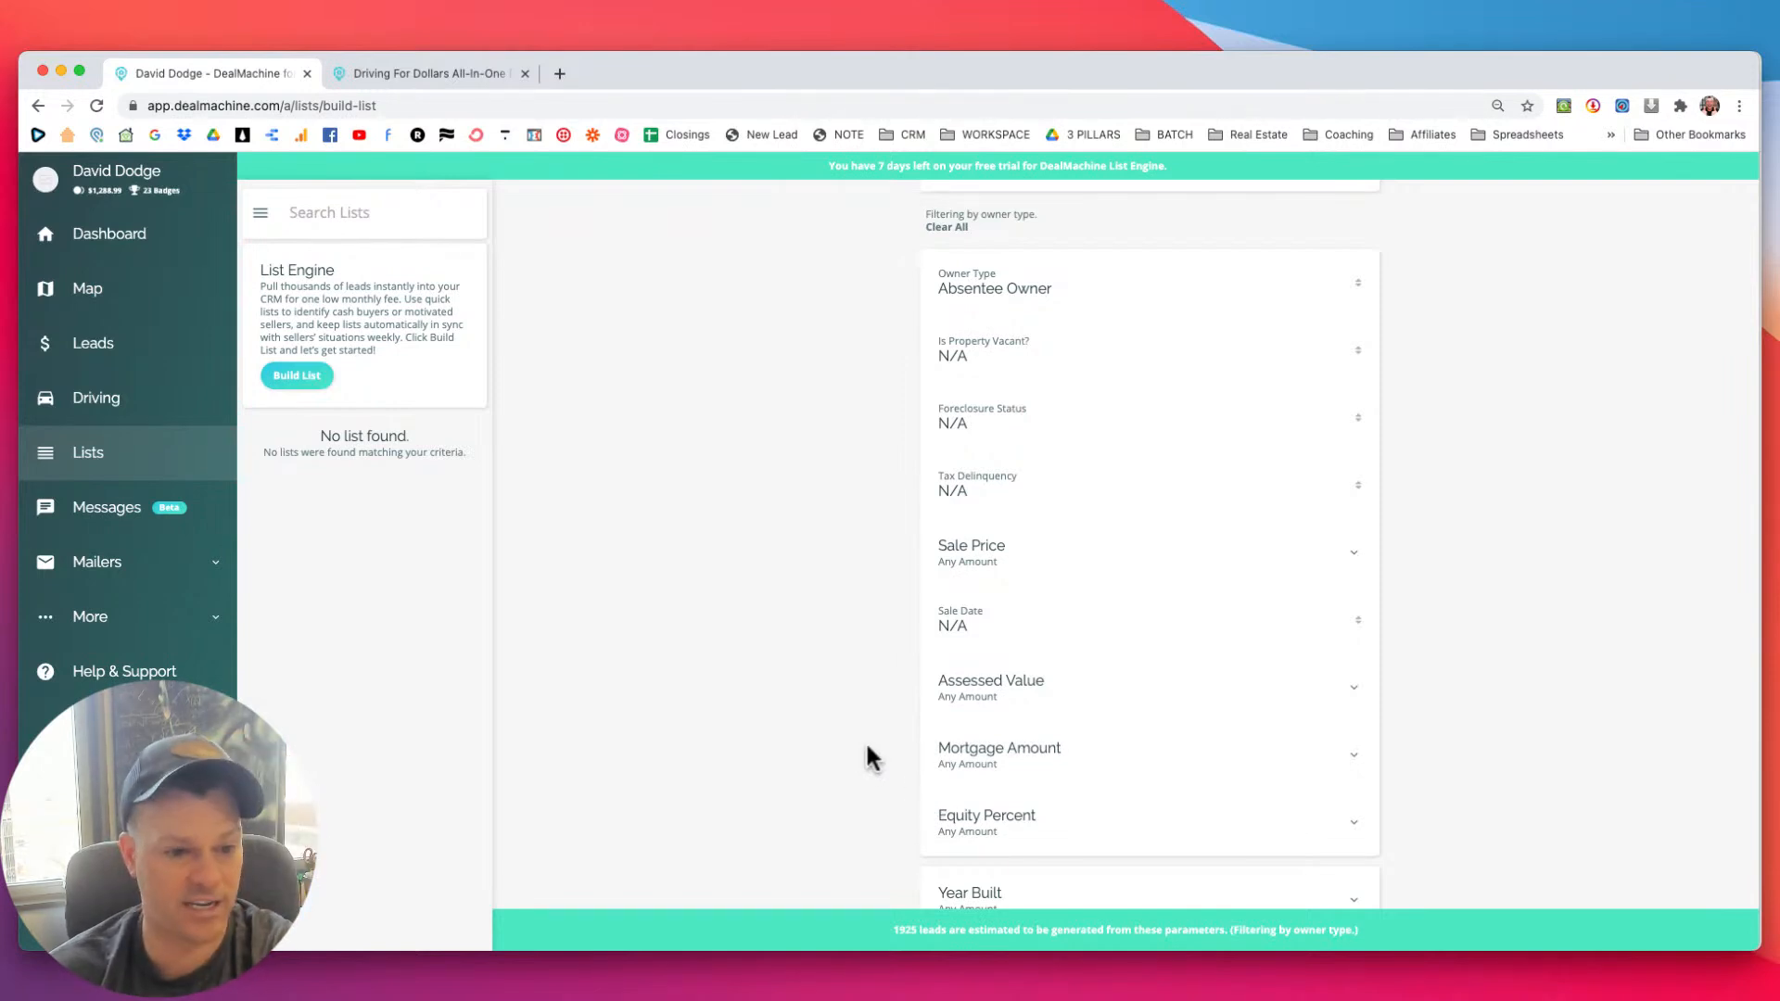
Set the minimum equity percent filter to 30%.
{"action": "scroll", "coordinate": [863, 752], "scroll_direction": "down", "scroll_amount": 1}
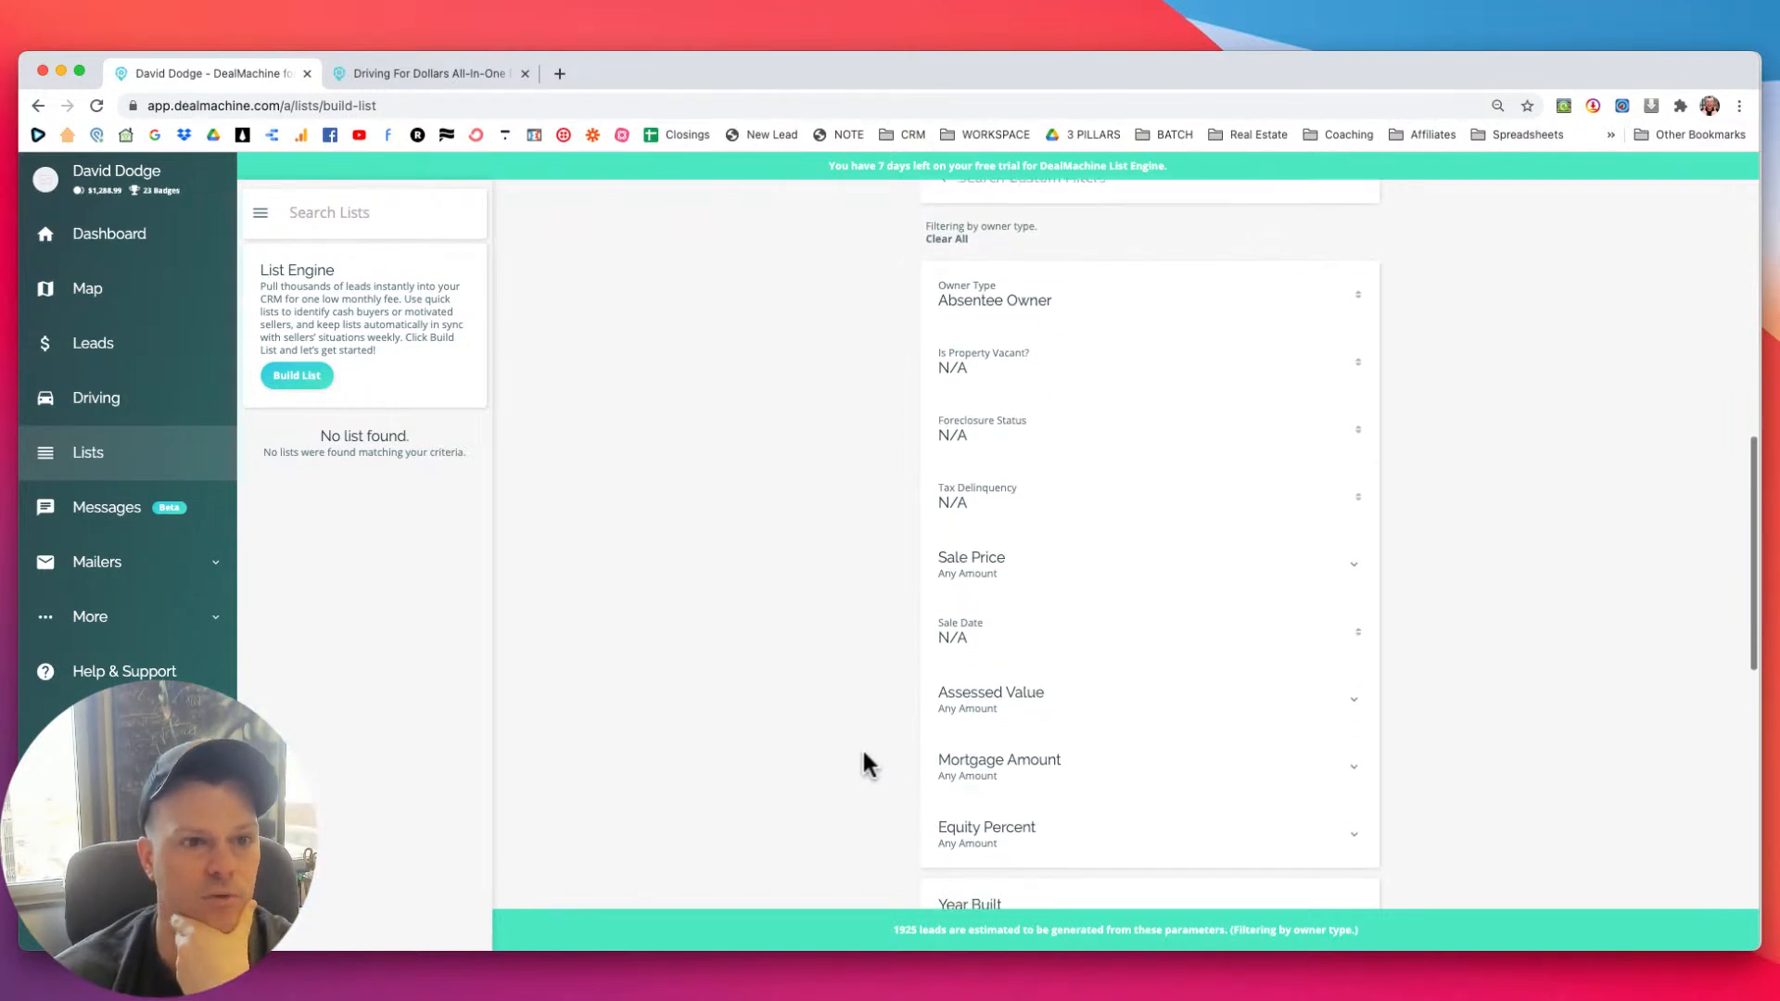
{"action": "scroll", "coordinate": [864, 763], "scroll_direction": "down", "scroll_amount": 1}
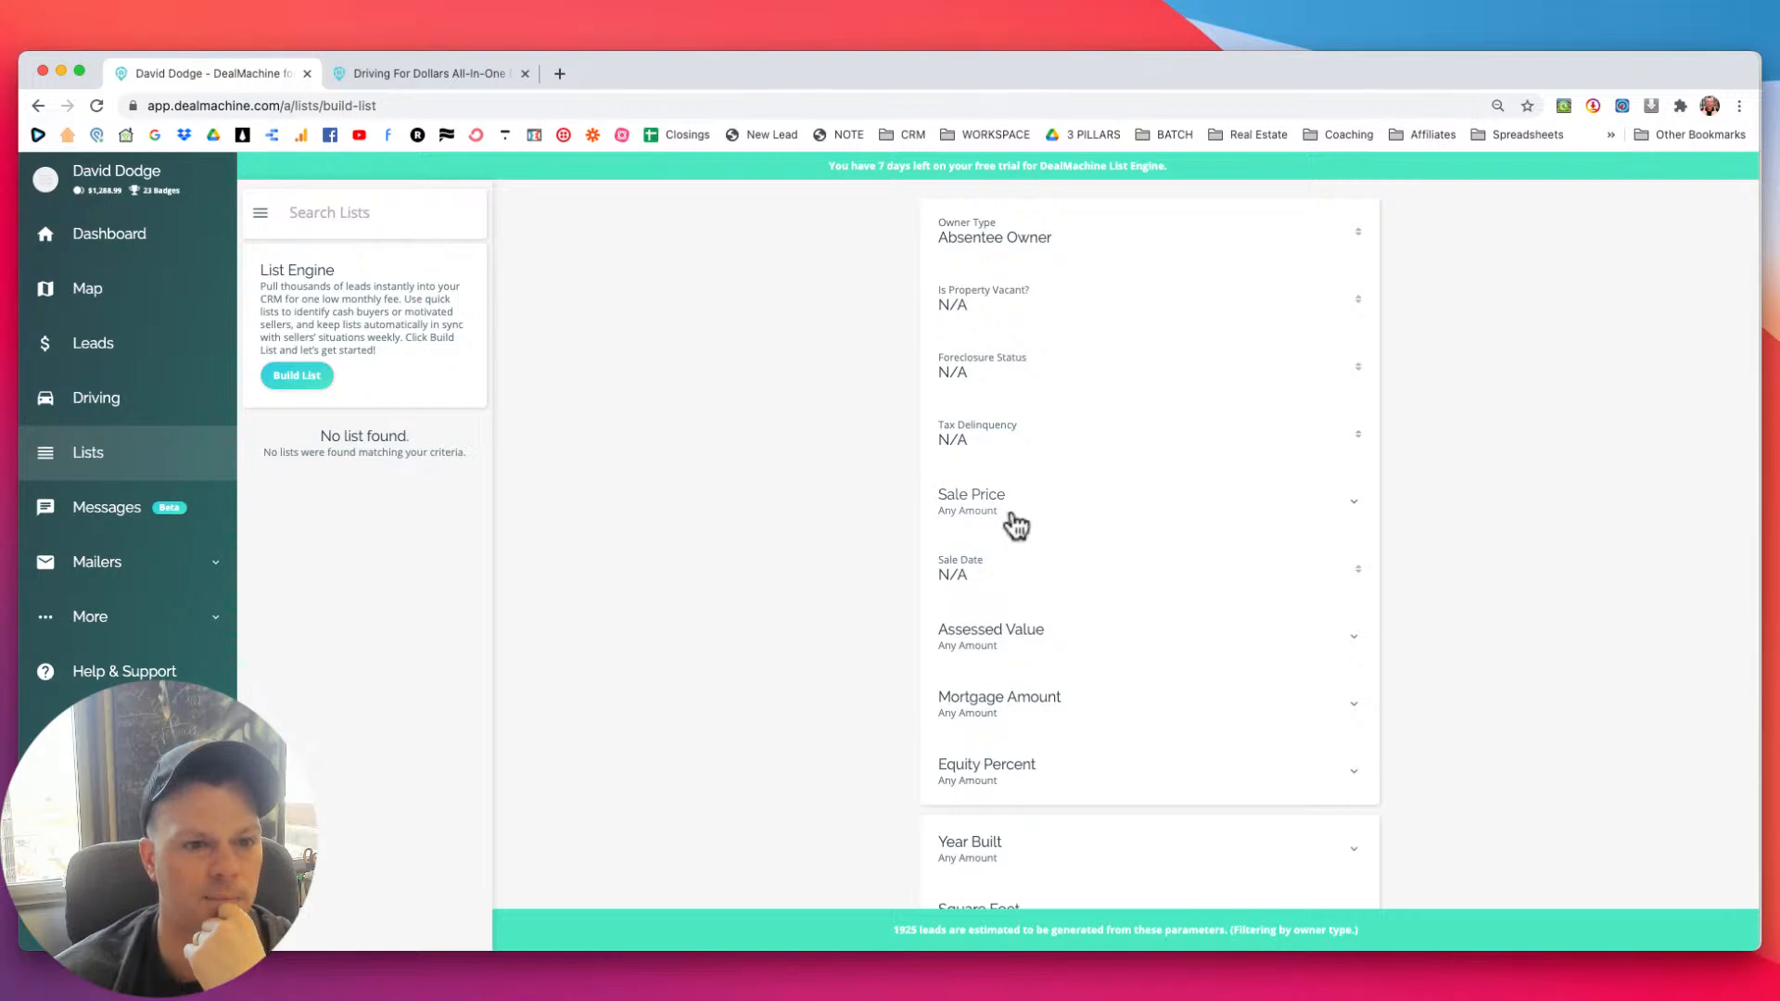
{"action": "scroll", "coordinate": [1020, 557], "scroll_direction": "down", "scroll_amount": 3}
{"action": "left_click", "coordinate": [1017, 705]}
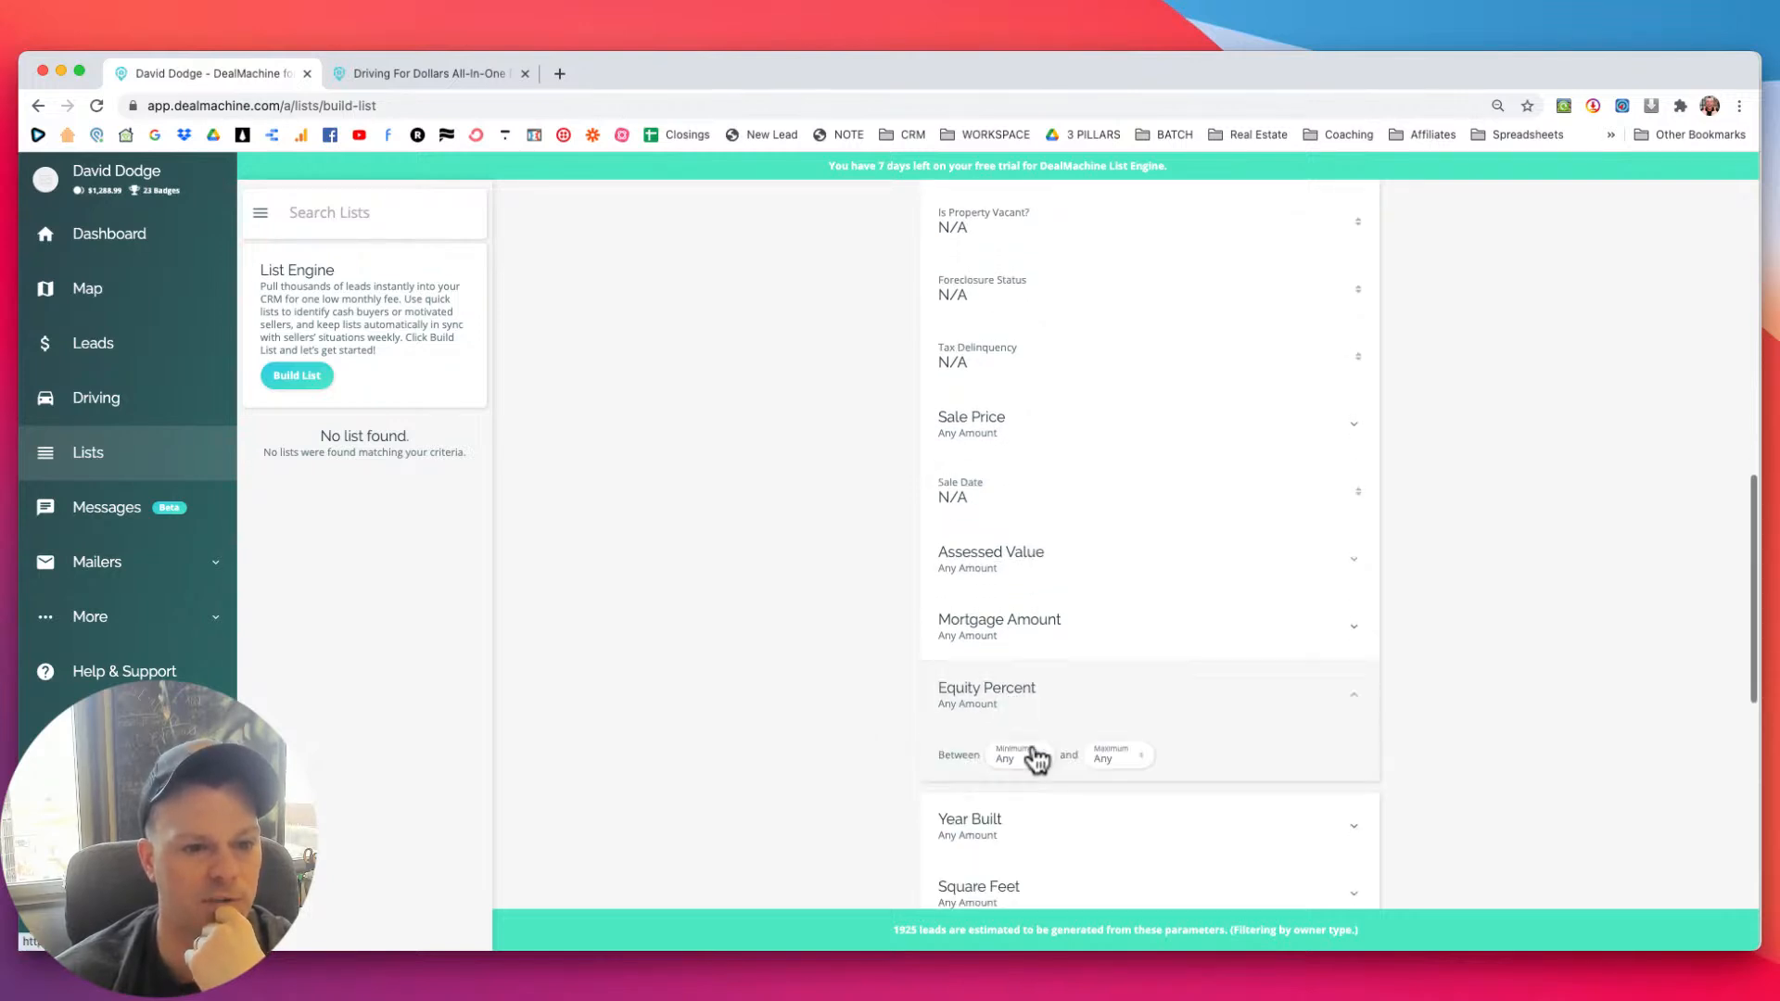
{"action": "left_click", "coordinate": [1025, 753]}
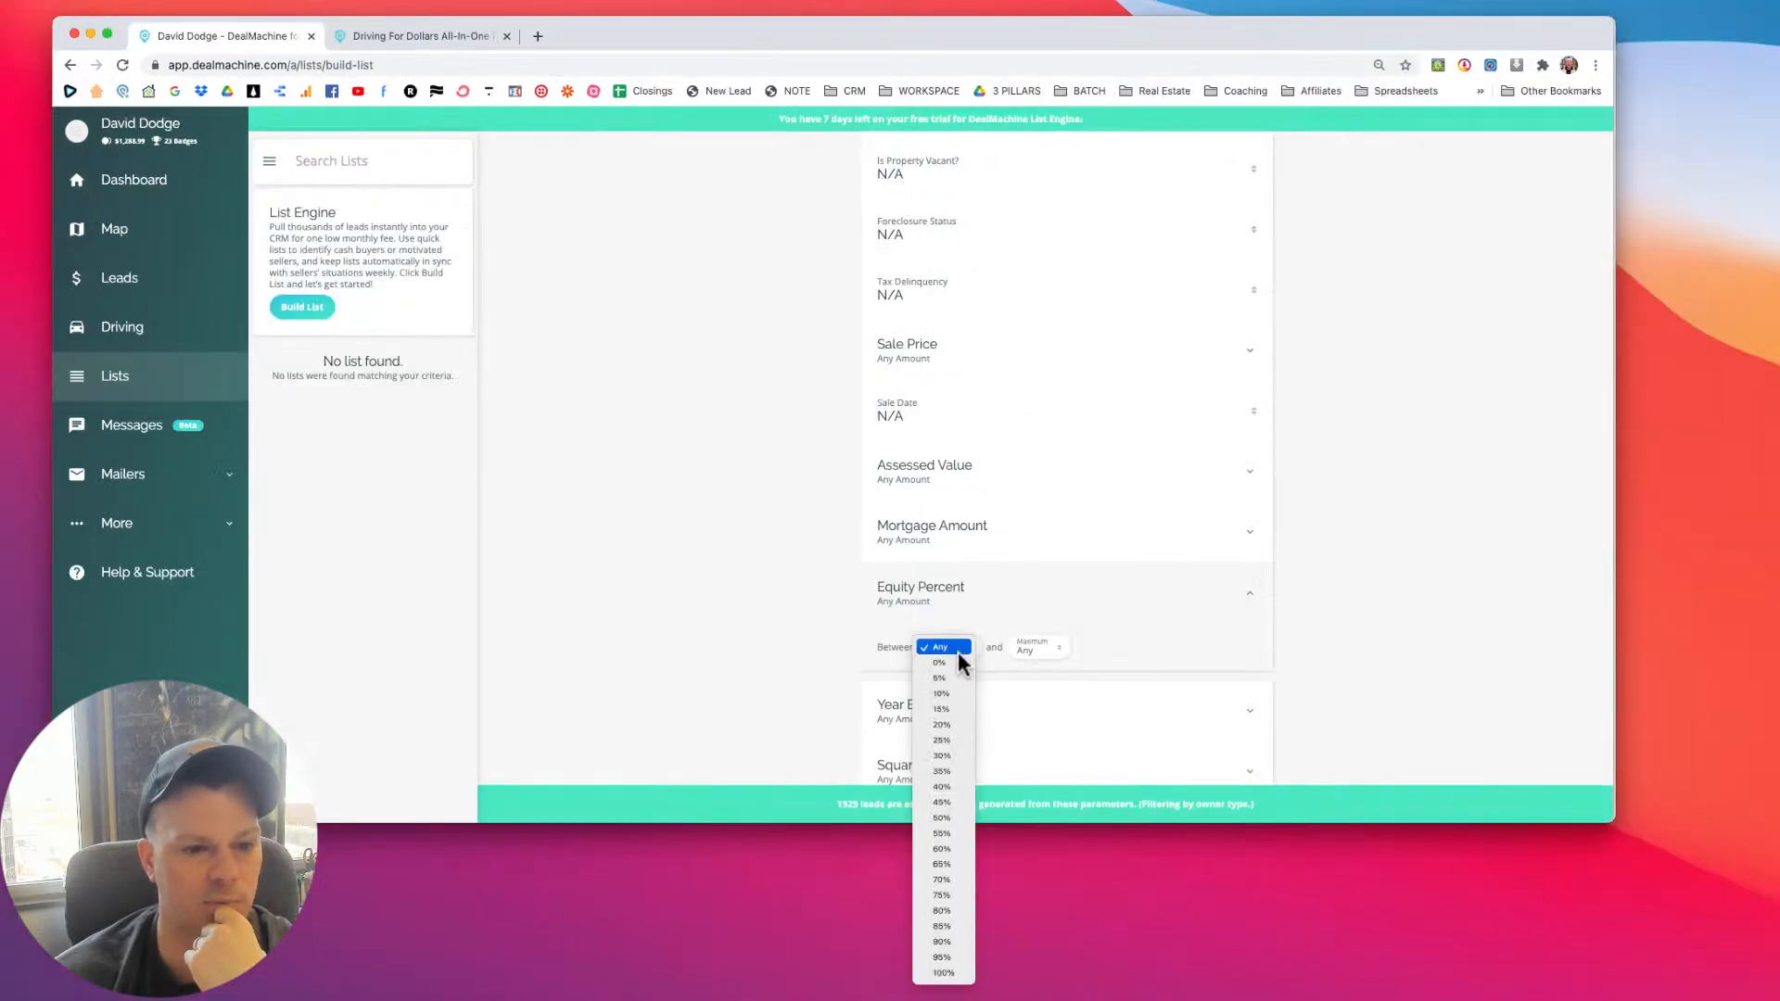
{"action": "left_click", "coordinate": [958, 754]}
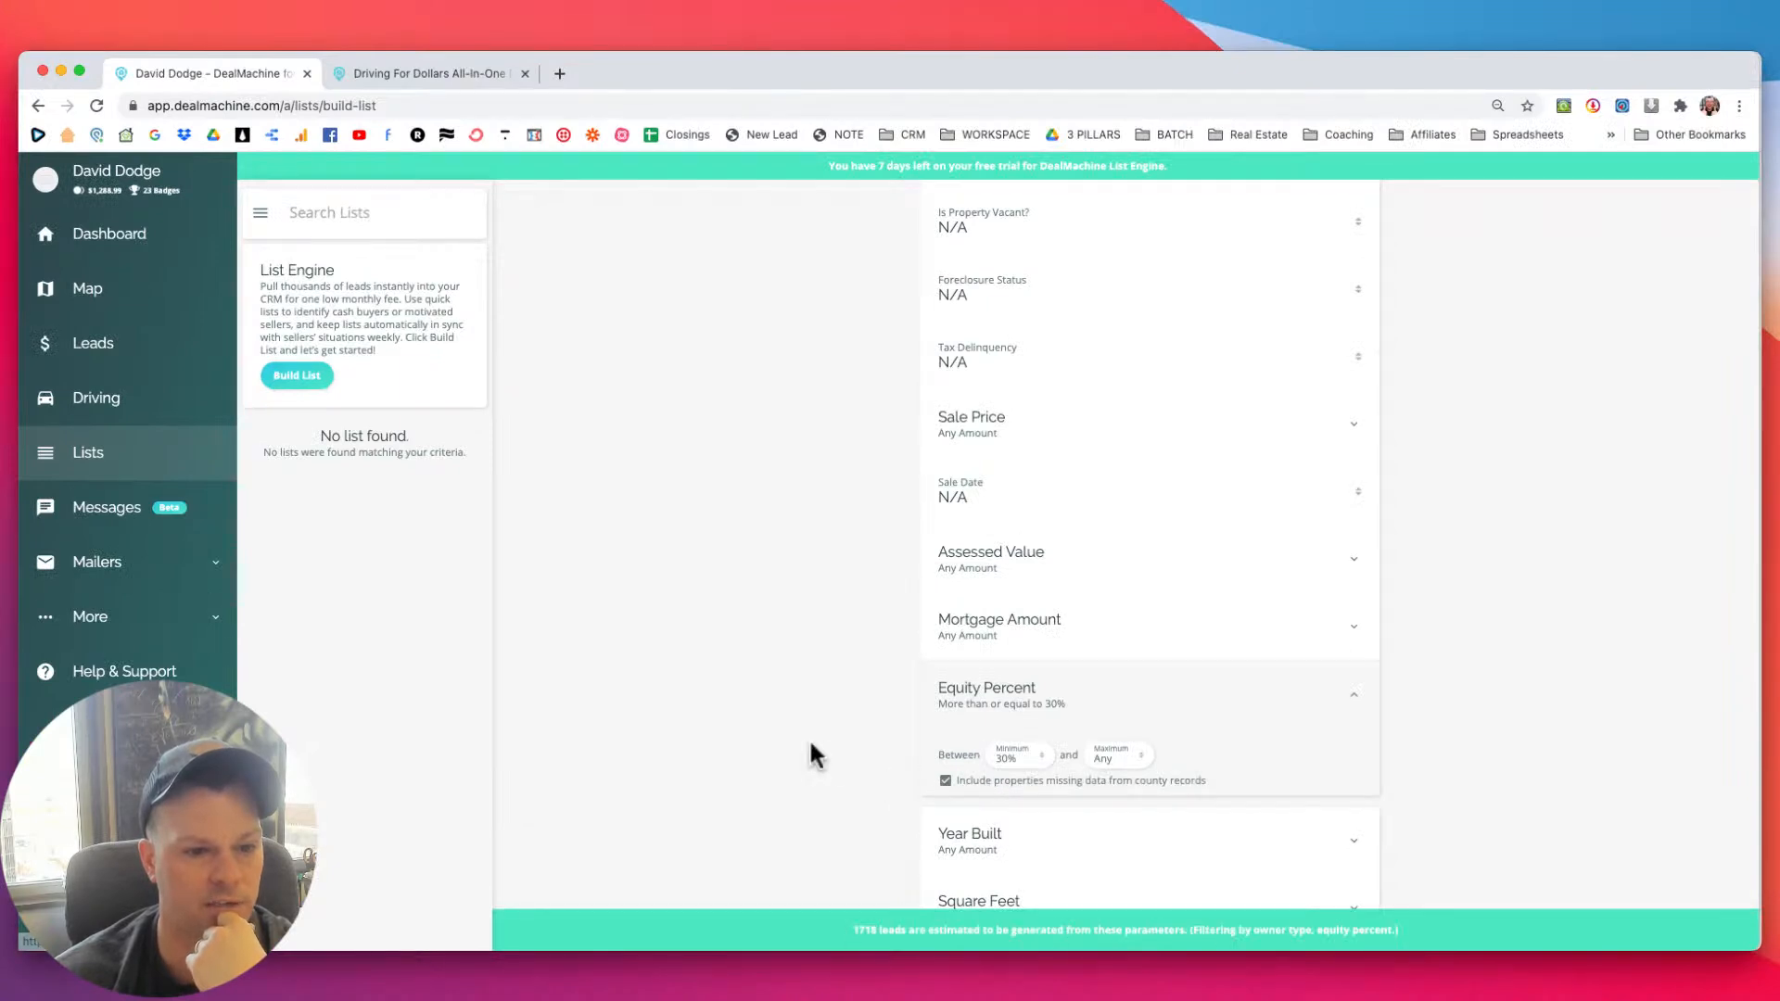
Try the equity filter without properties missing county-record data, and include those properties again.
{"action": "scroll", "coordinate": [808, 738], "scroll_direction": "down", "scroll_amount": 1}
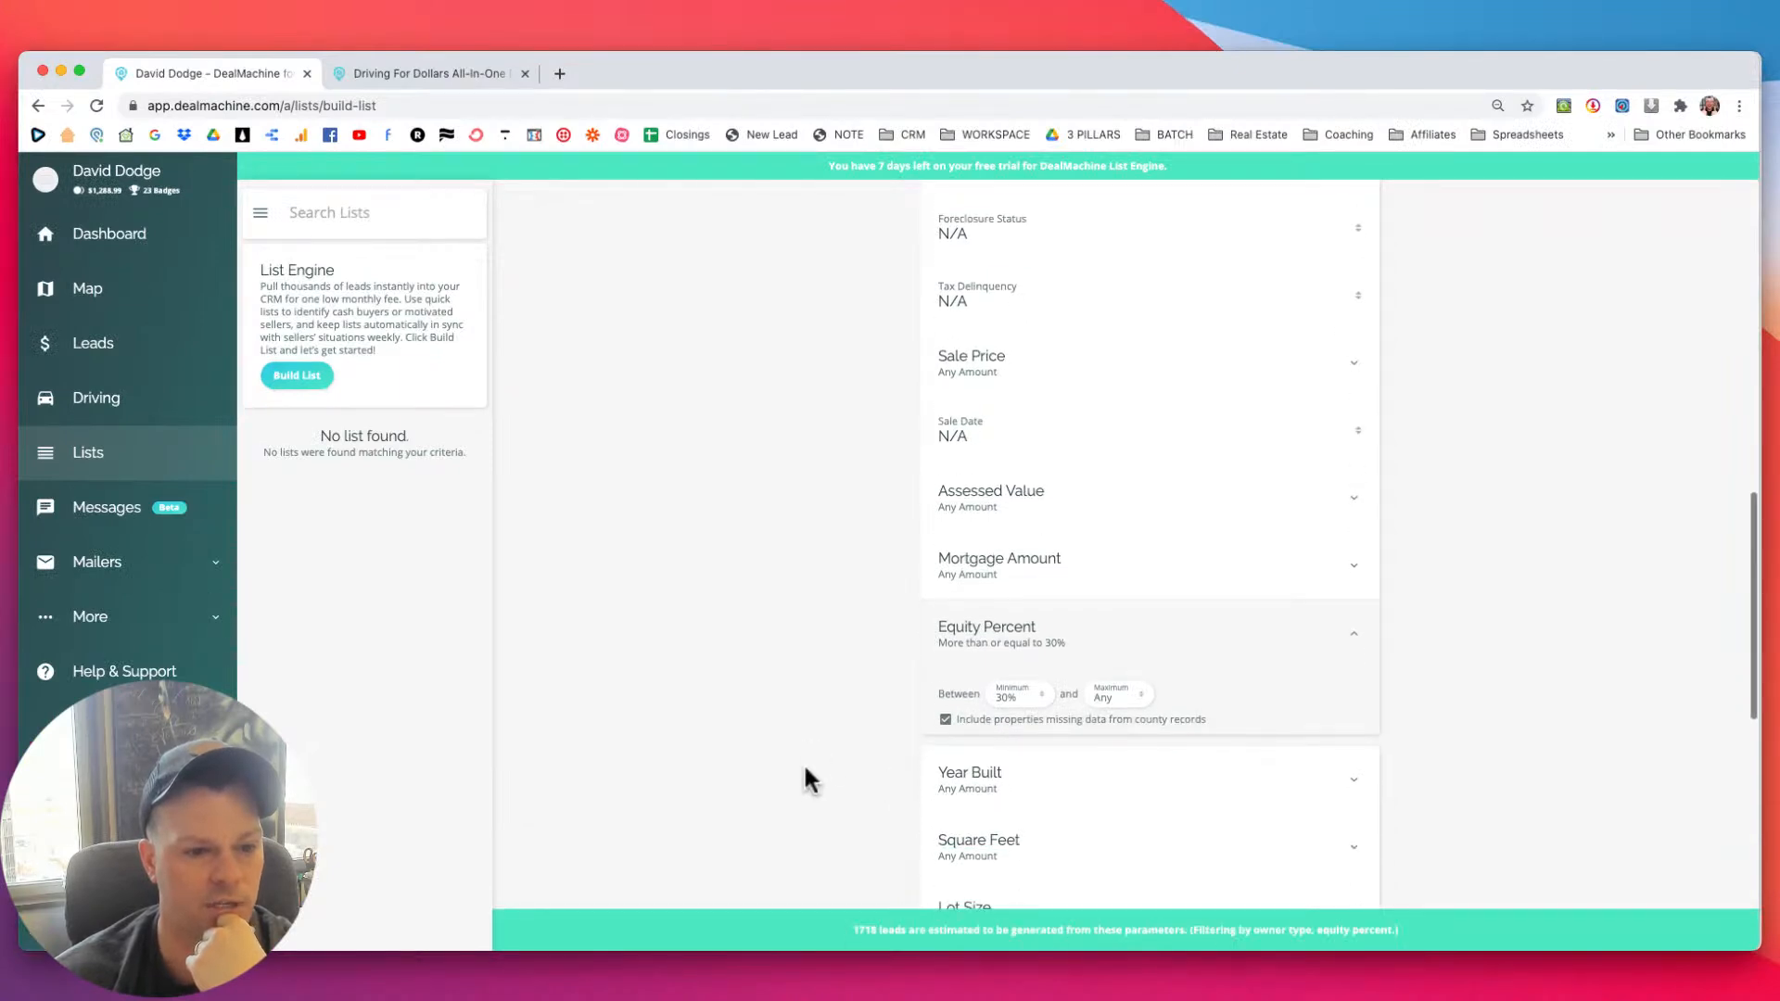
{"action": "scroll", "coordinate": [893, 809], "scroll_direction": "down", "scroll_amount": 5}
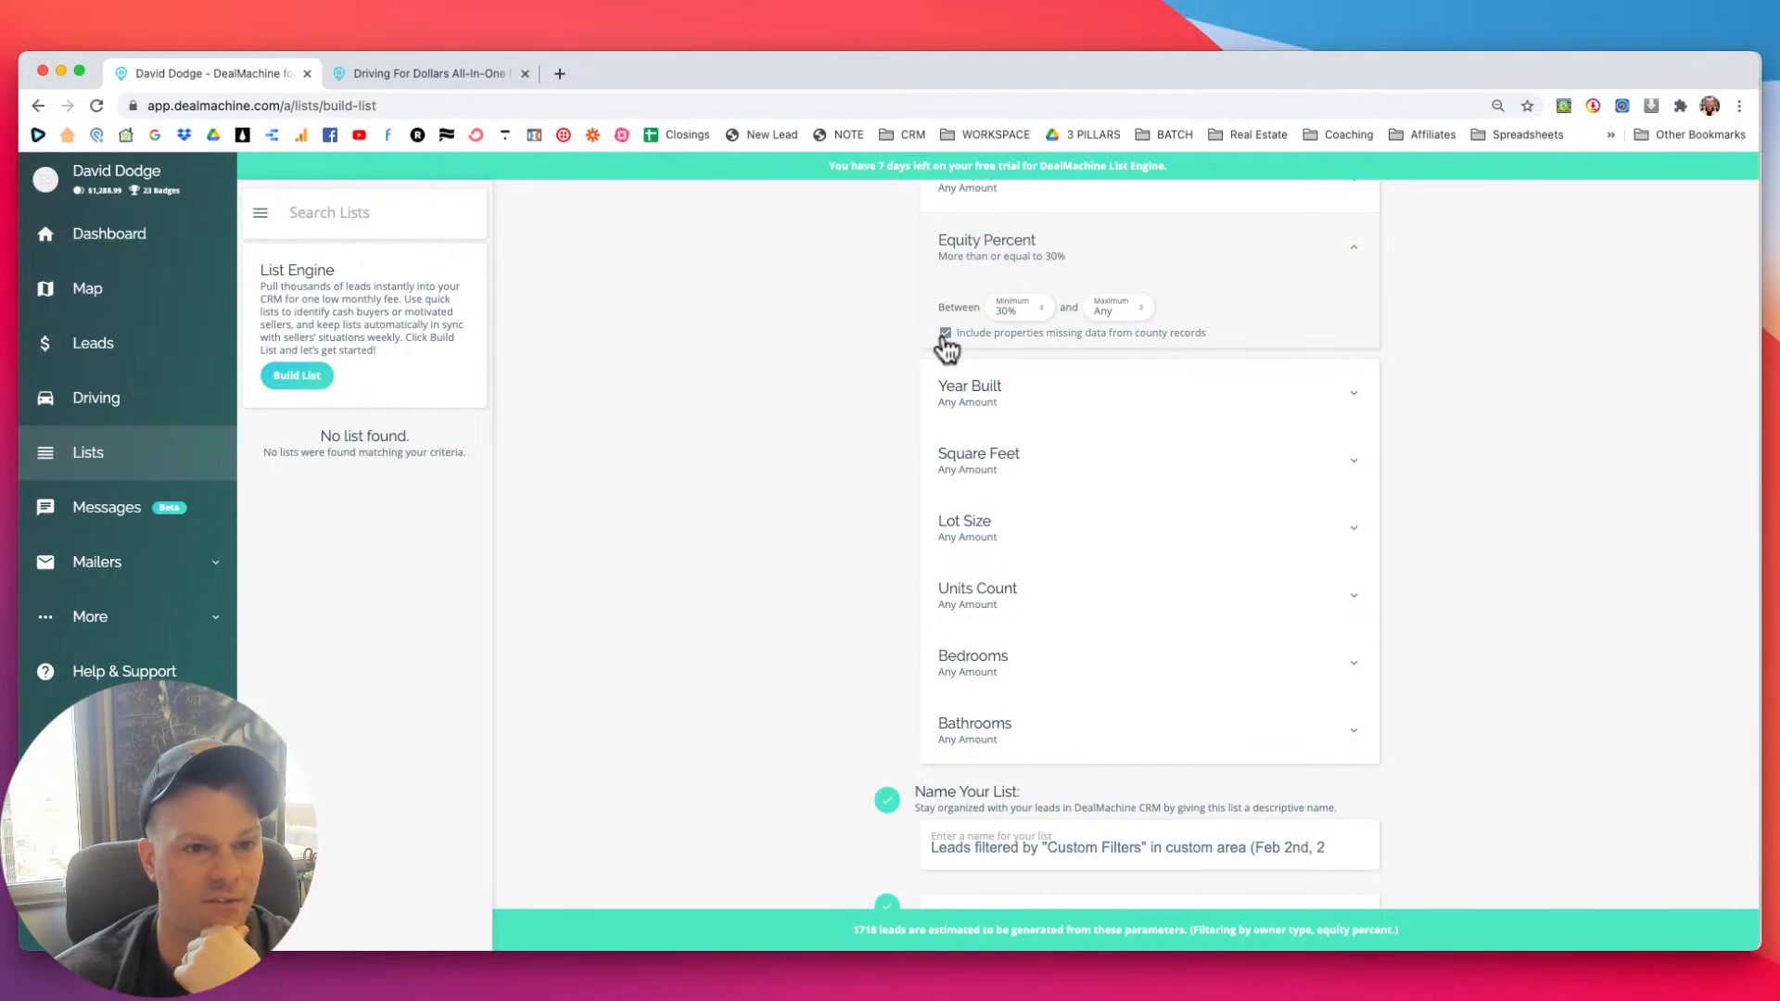
{"action": "left_click", "coordinate": [946, 334]}
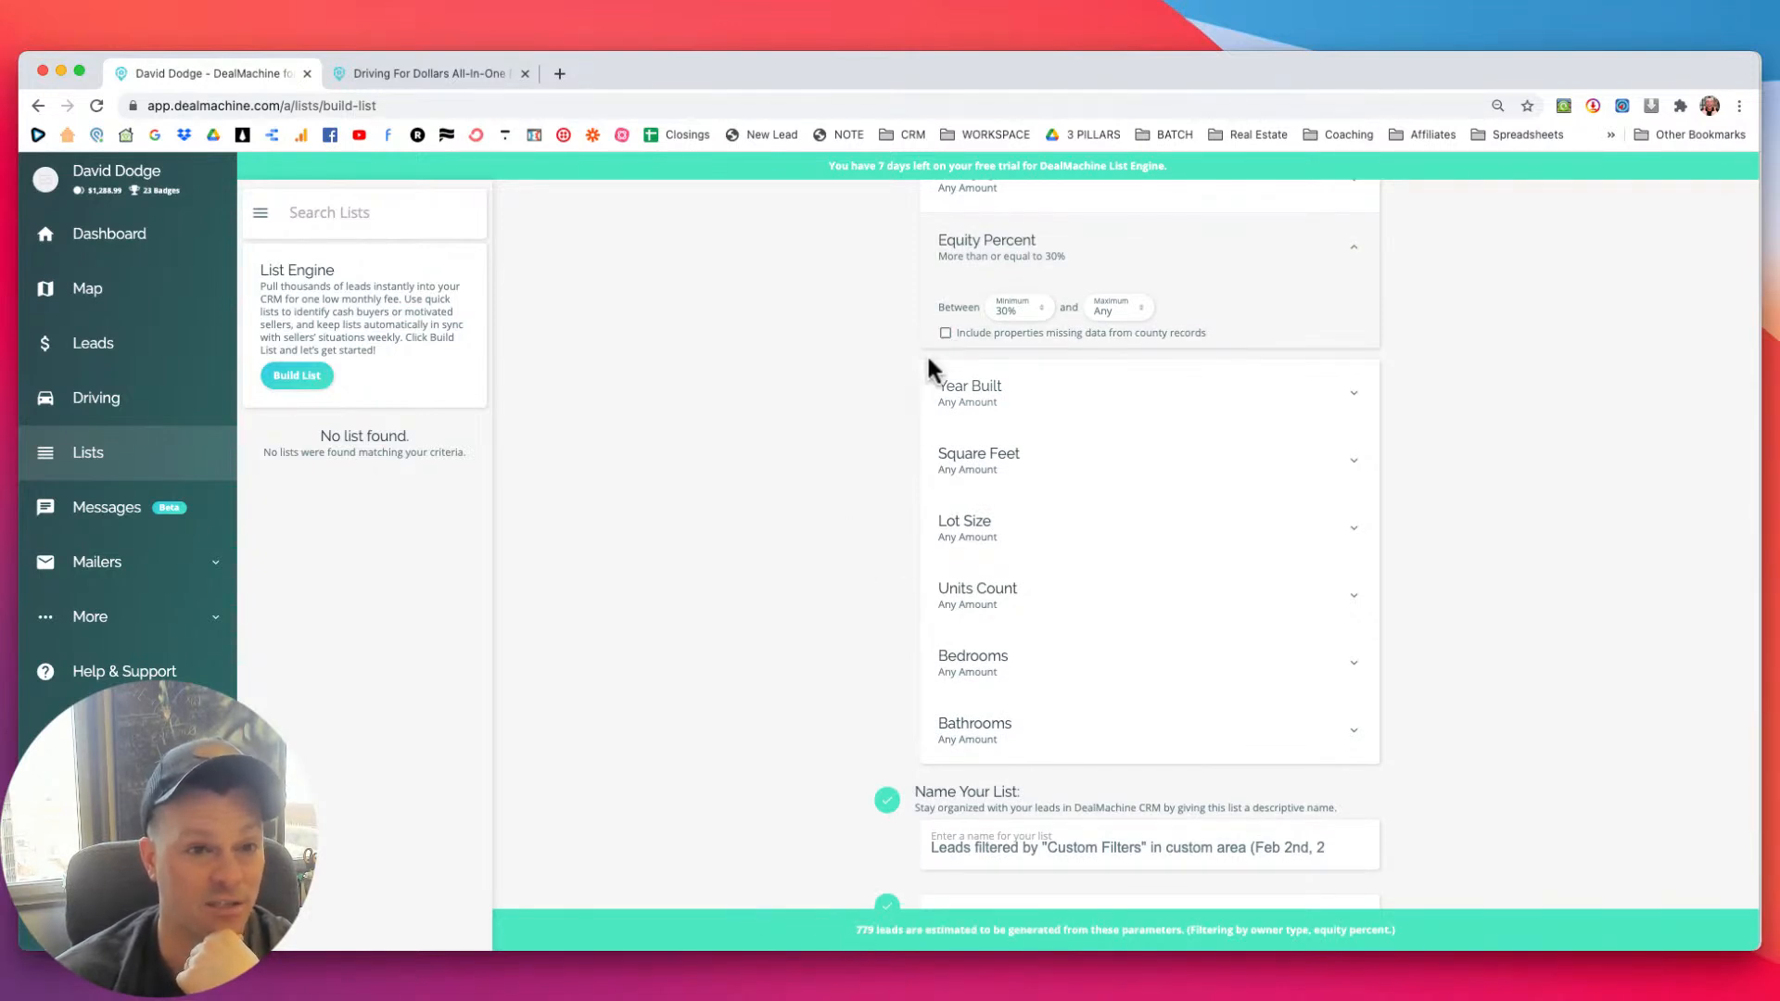
{"action": "left_click", "coordinate": [945, 333]}
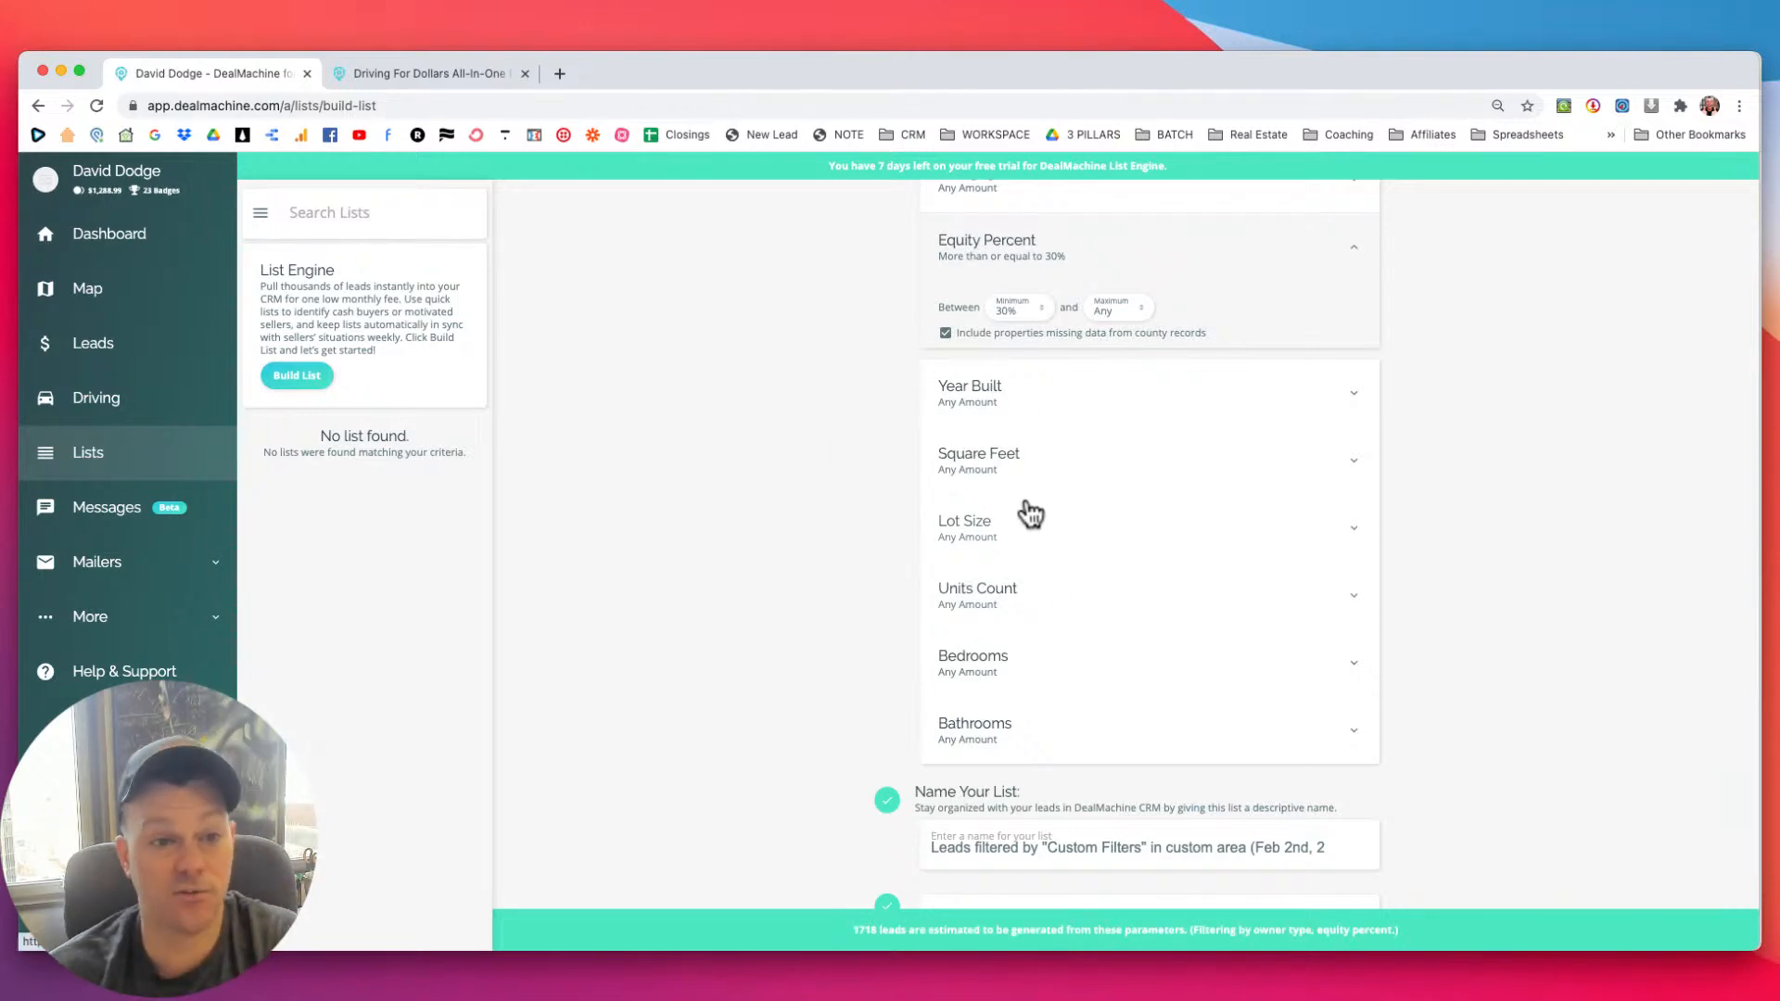
Set the minimum square feet to 700 sq ft and include properties missing data from county records.
{"action": "left_click", "coordinate": [1011, 468]}
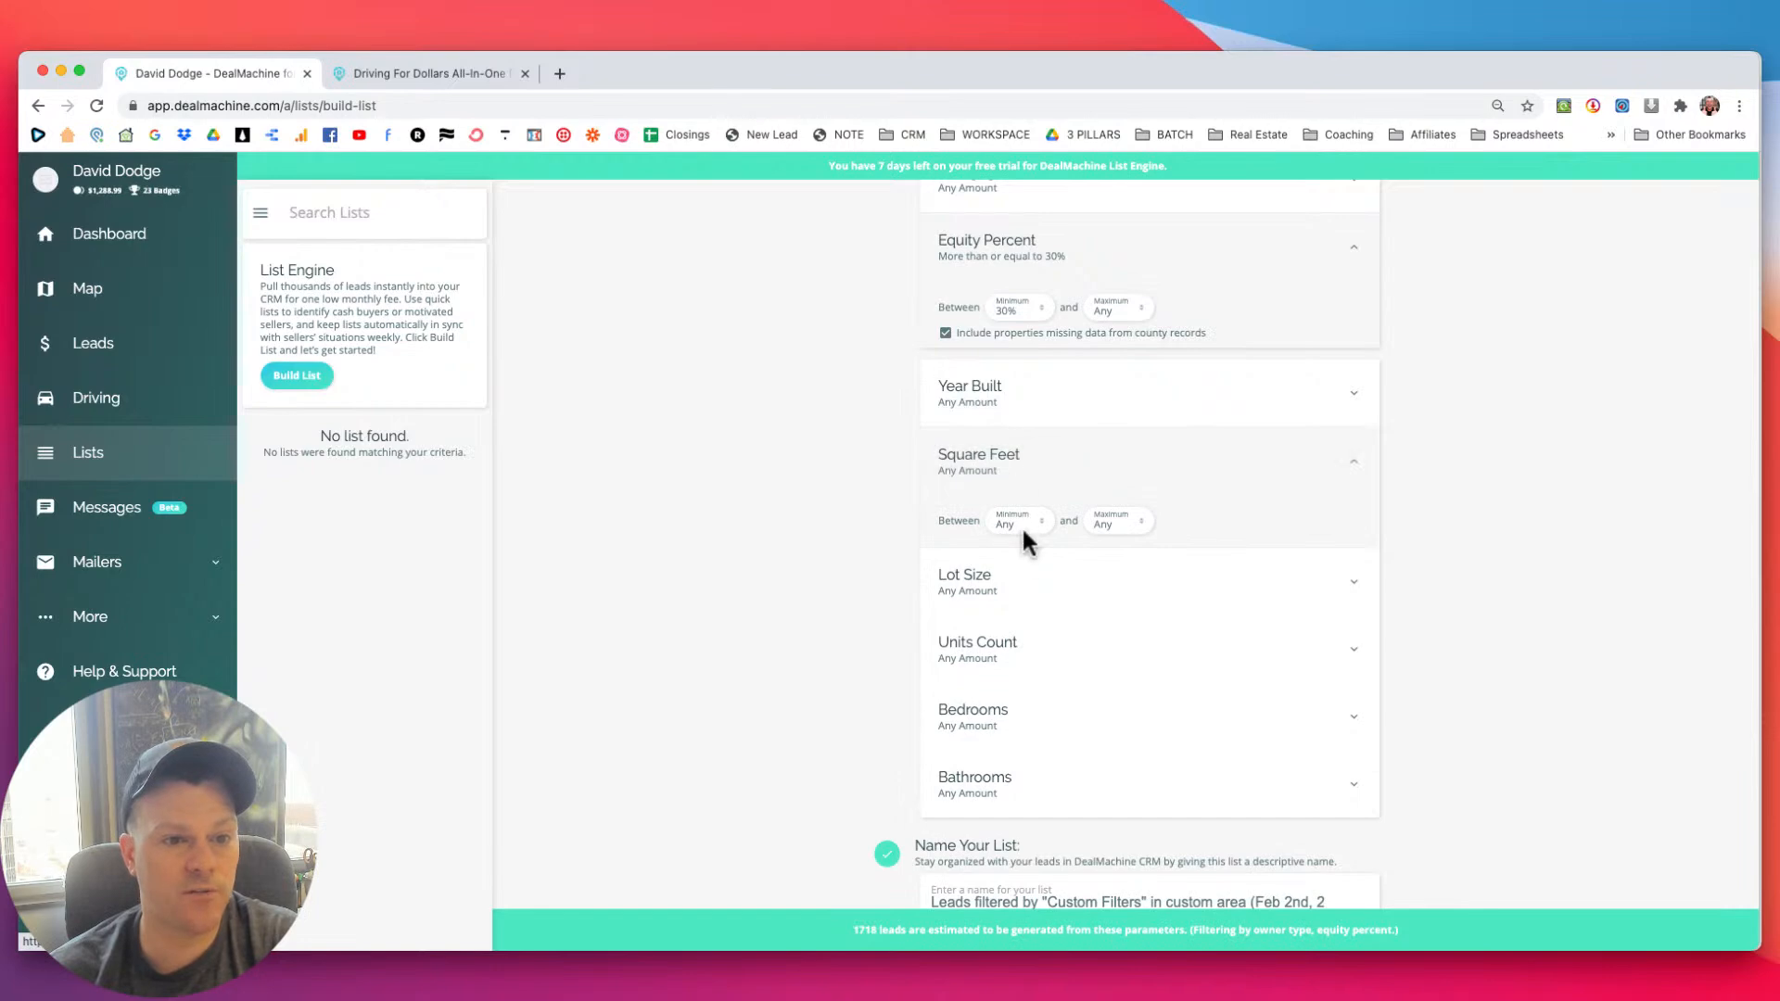
{"action": "left_click", "coordinate": [1018, 522]}
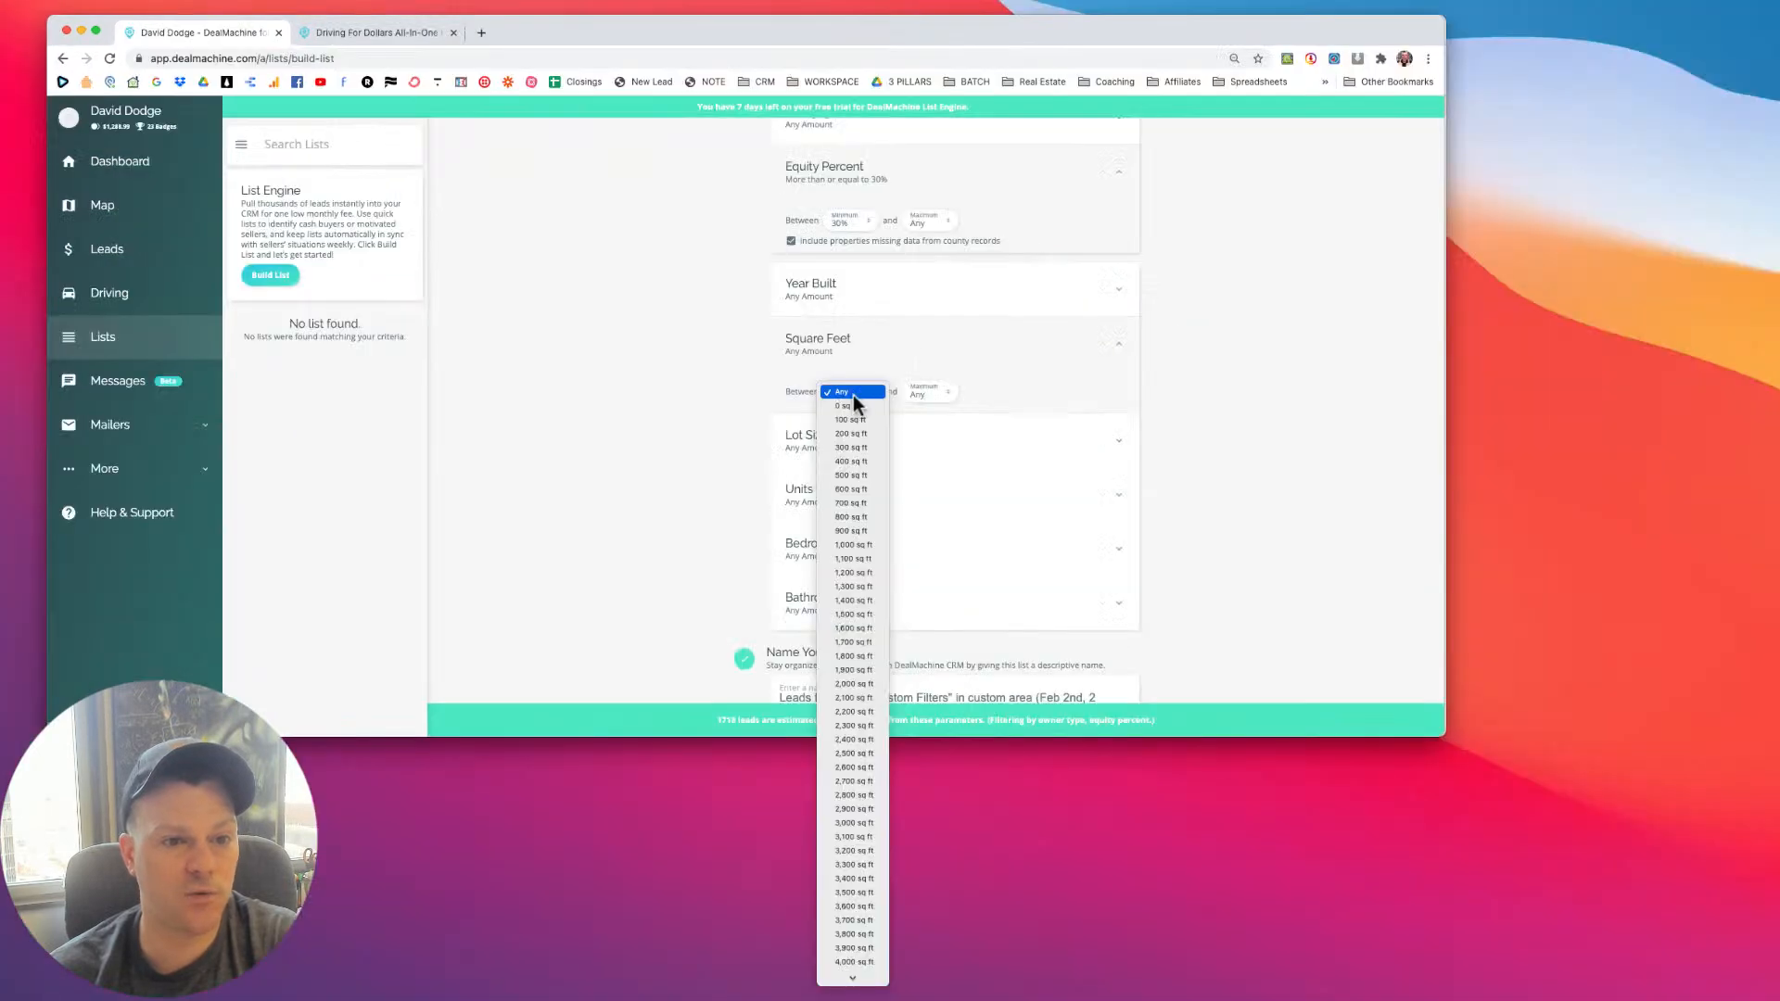
{"action": "left_click", "coordinate": [854, 503]}
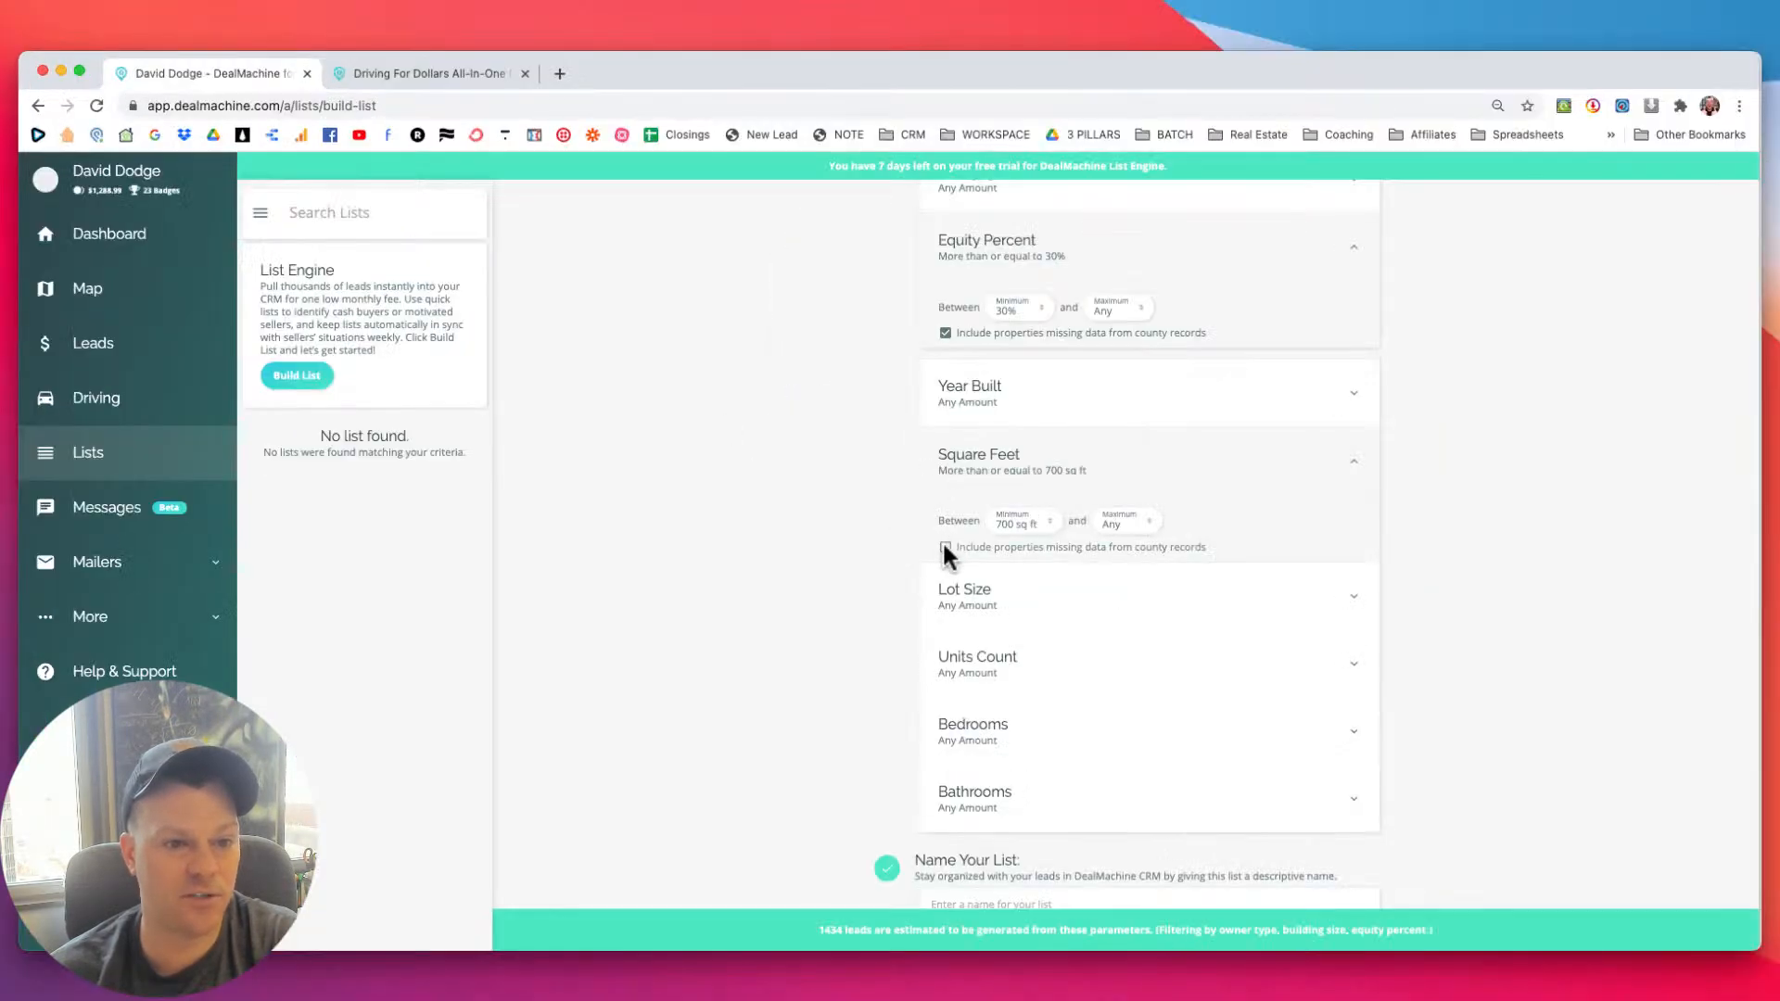
{"action": "left_click", "coordinate": [945, 548]}
Make the list a Smart List and turn on Sync Marketing to Smart List.
{"action": "scroll", "coordinate": [794, 559], "scroll_direction": "down", "scroll_amount": 5}
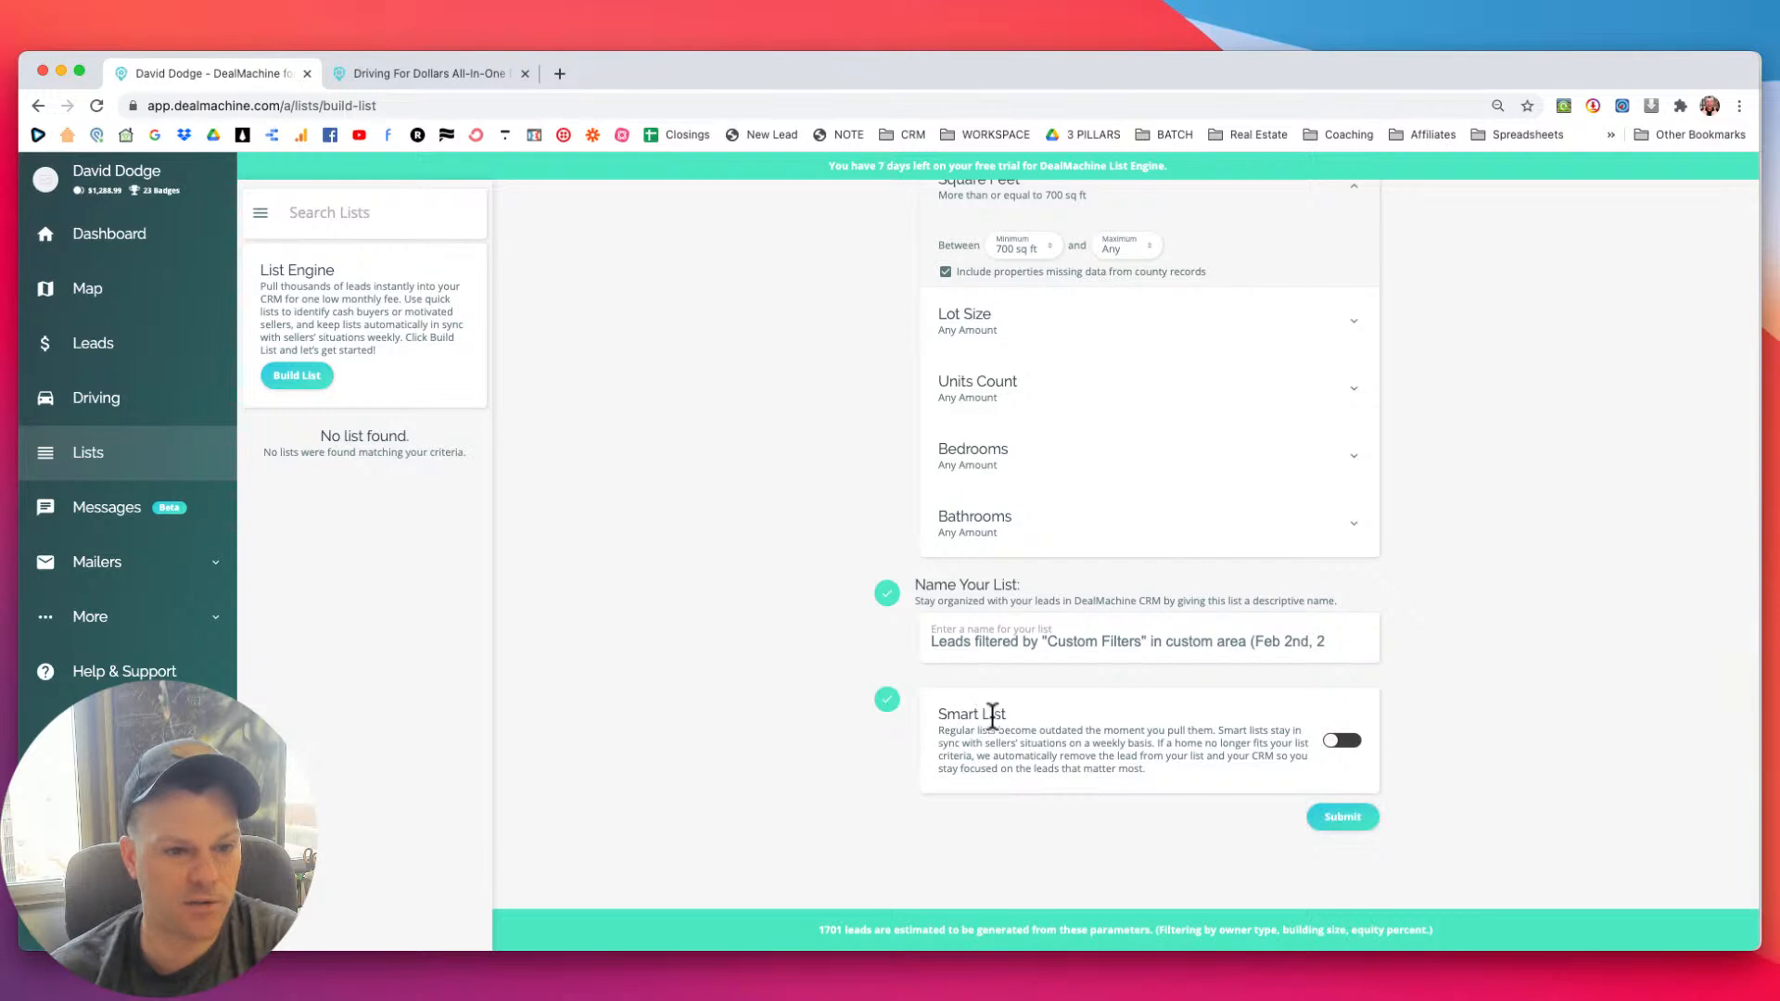
{"action": "scroll", "coordinate": [849, 686], "scroll_direction": "up", "scroll_amount": 1}
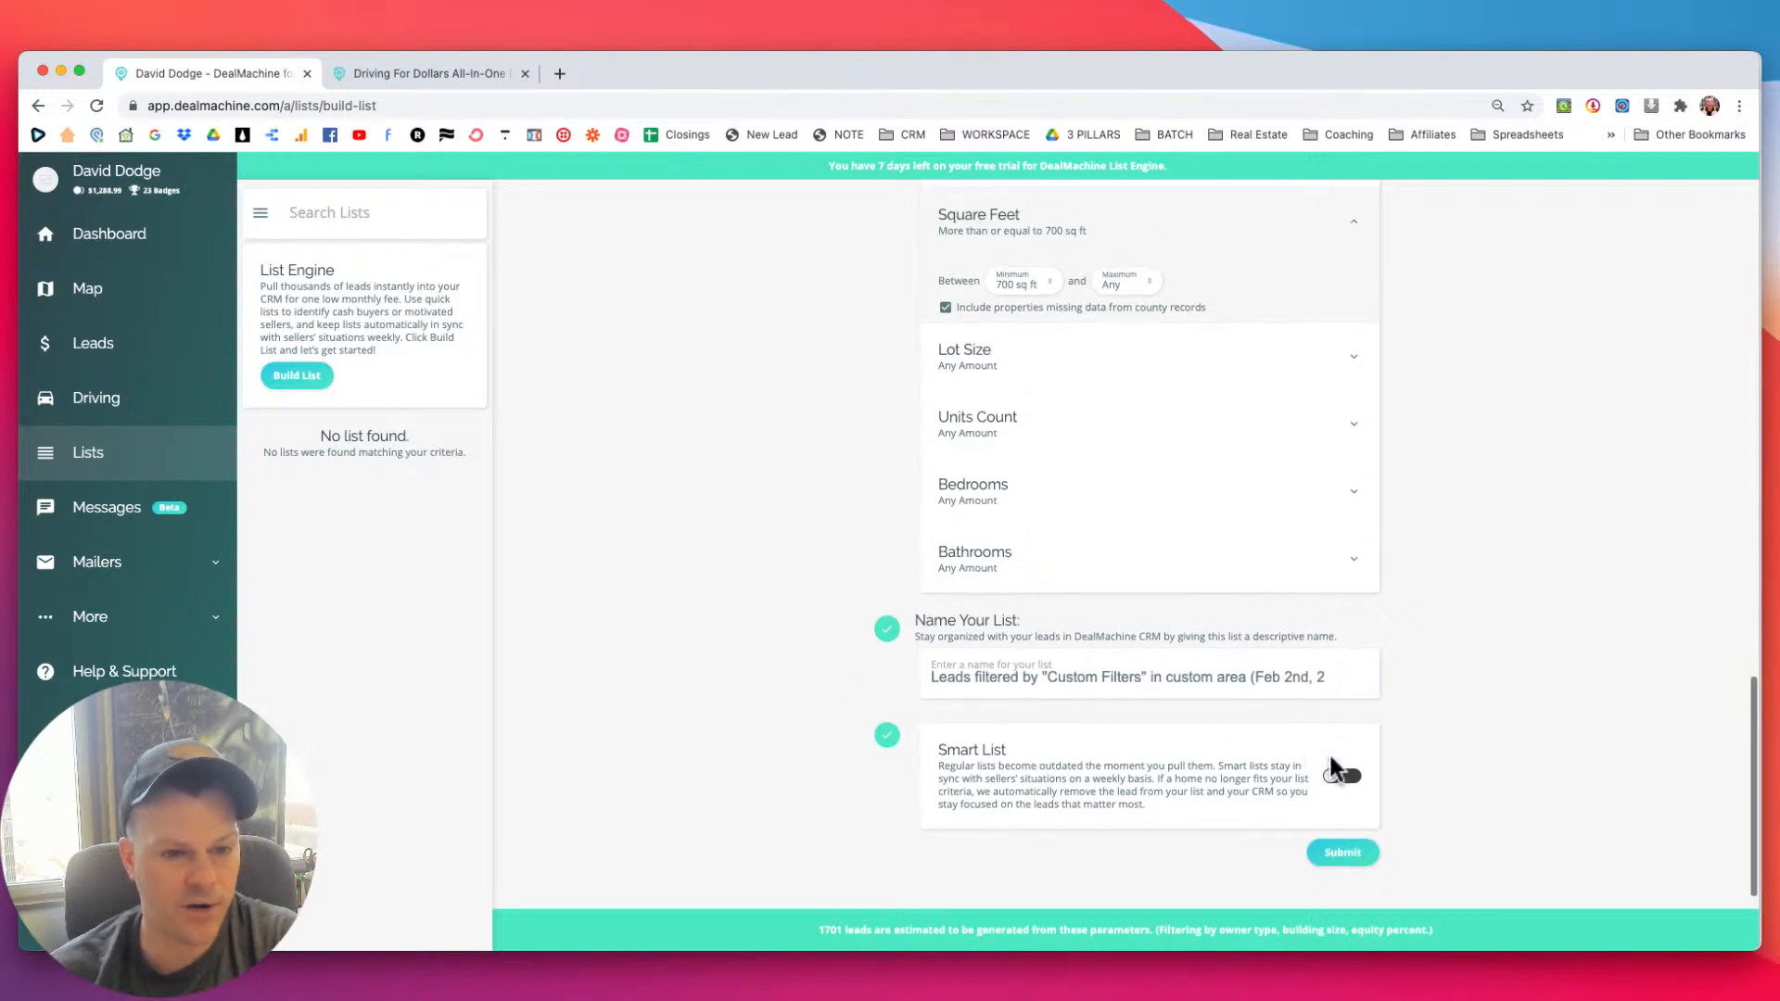
{"action": "left_click", "coordinate": [1340, 776]}
{"action": "scroll", "coordinate": [900, 737], "scroll_direction": "down", "scroll_amount": 3}
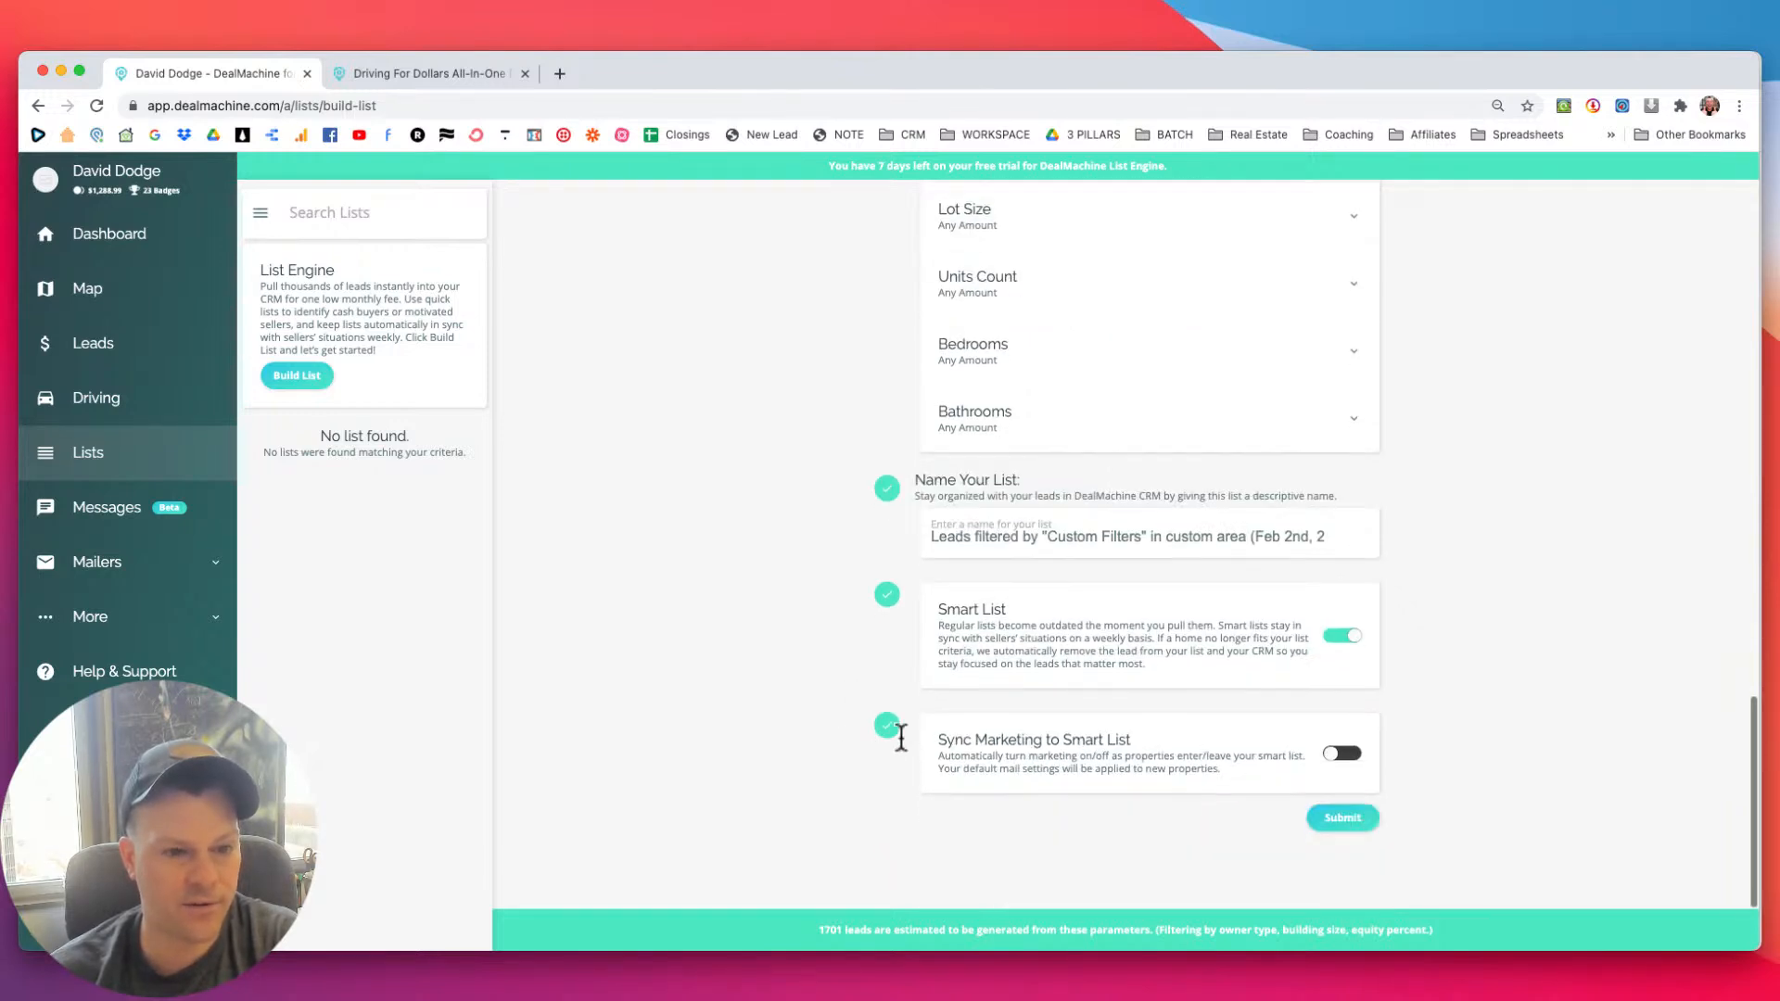
{"action": "left_click", "coordinate": [1342, 753]}
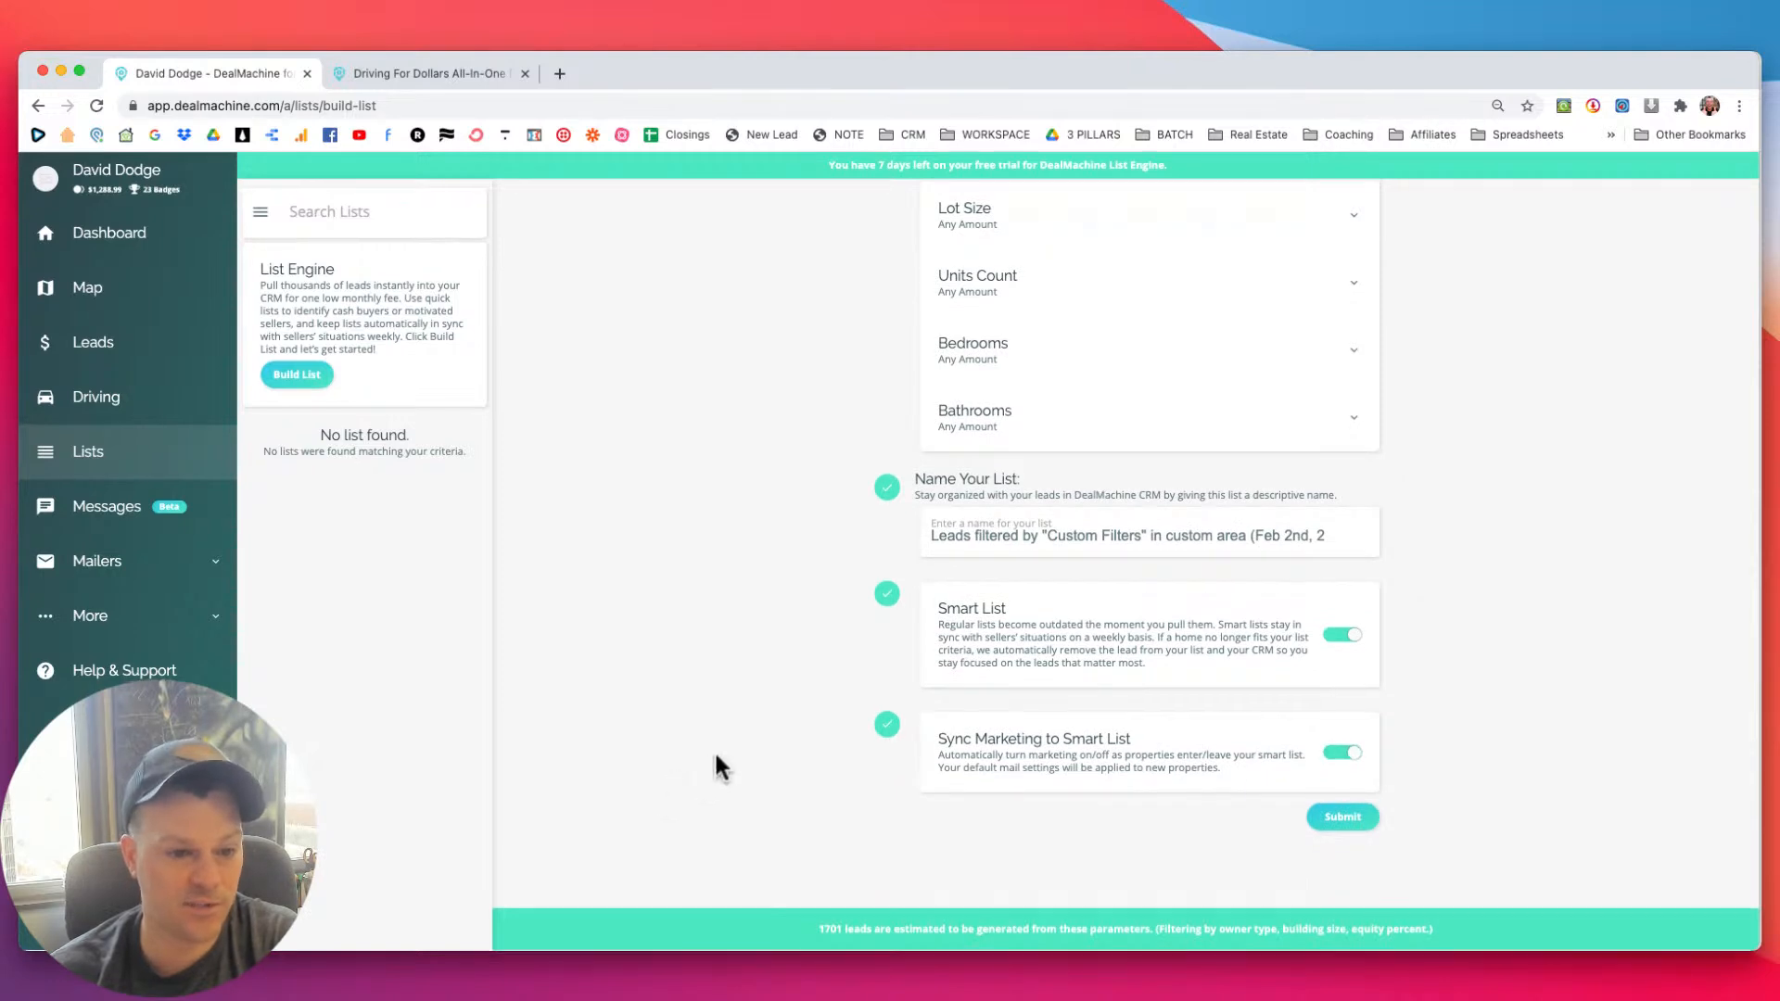
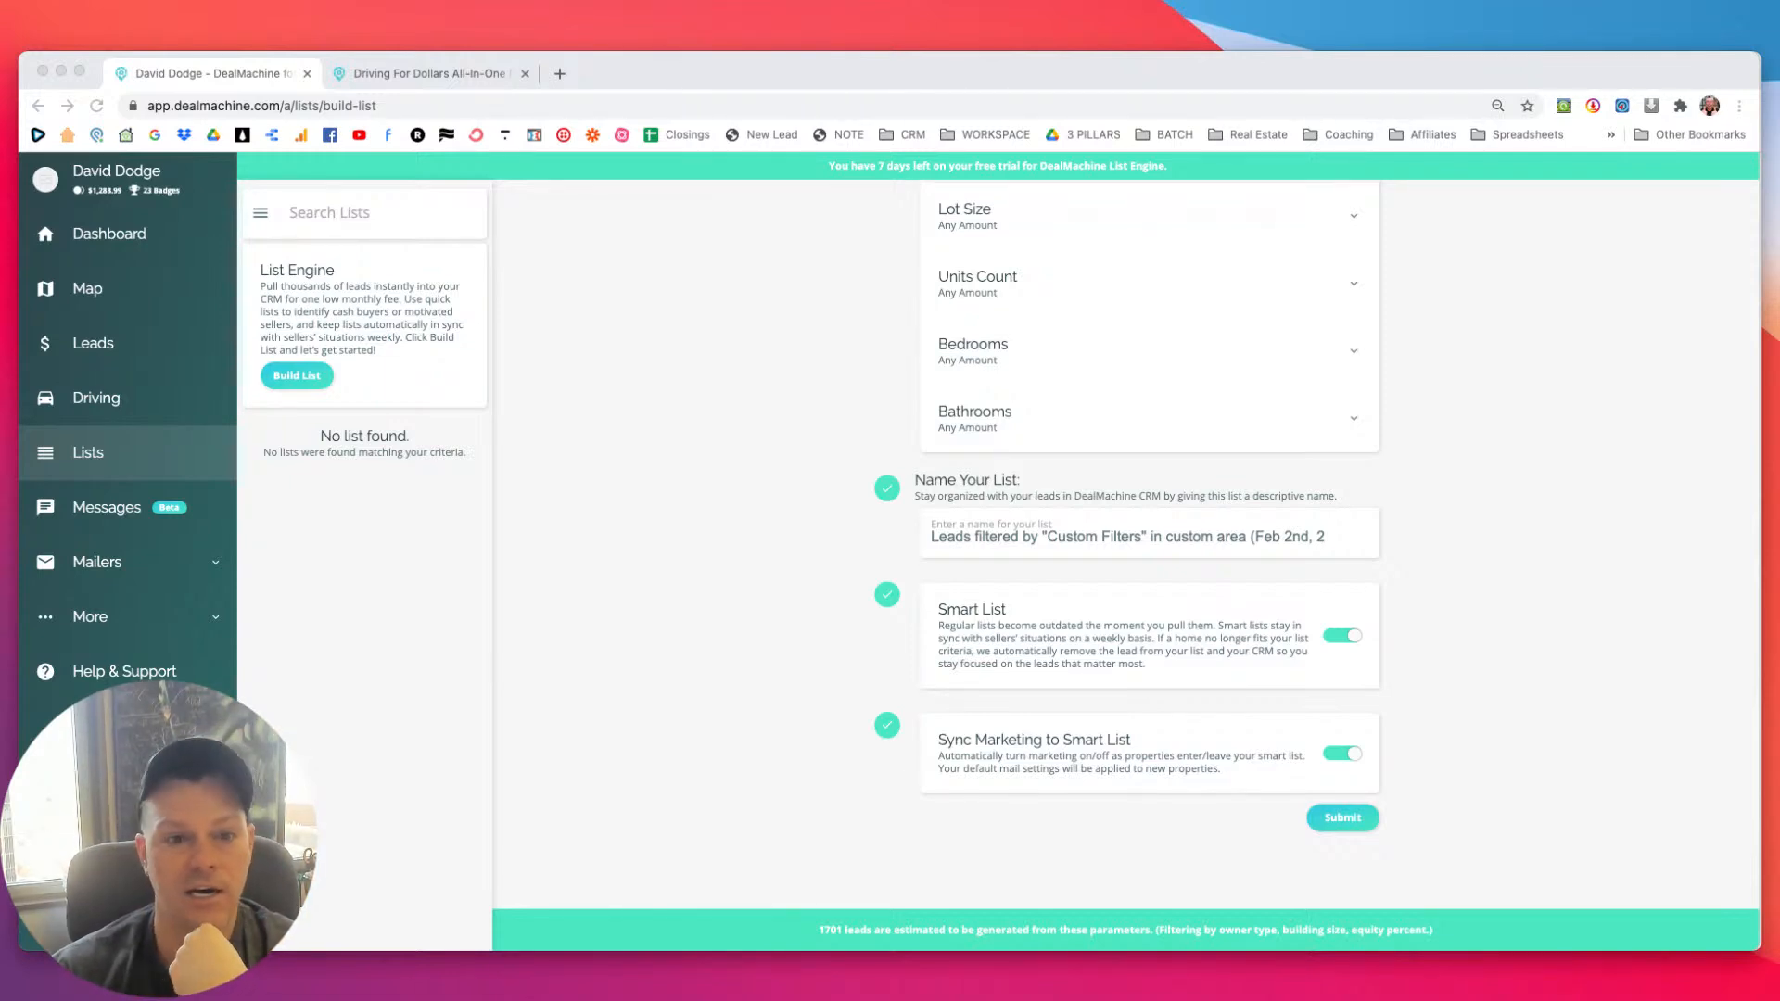
Review the list's market area, motivations, custom filters and smart list settings before submitting.
{"action": "key", "text": "super+Tab"}
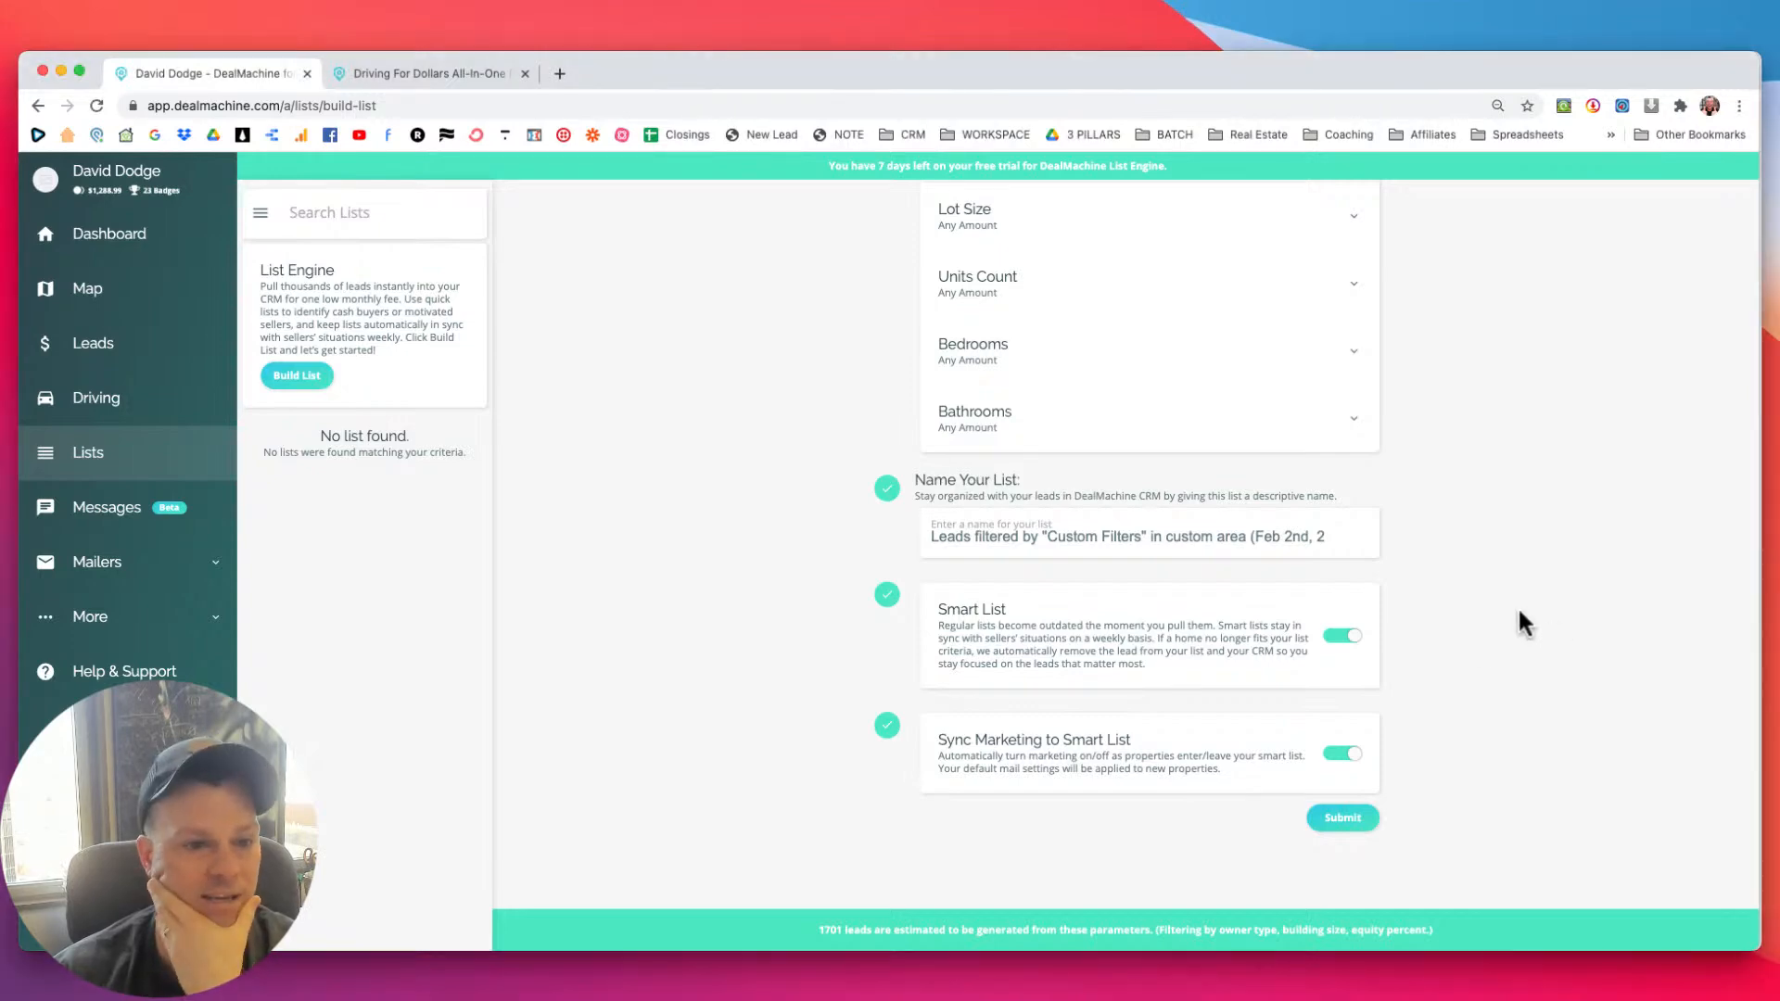
{"action": "scroll", "coordinate": [1518, 613], "scroll_direction": "up", "scroll_amount": 10}
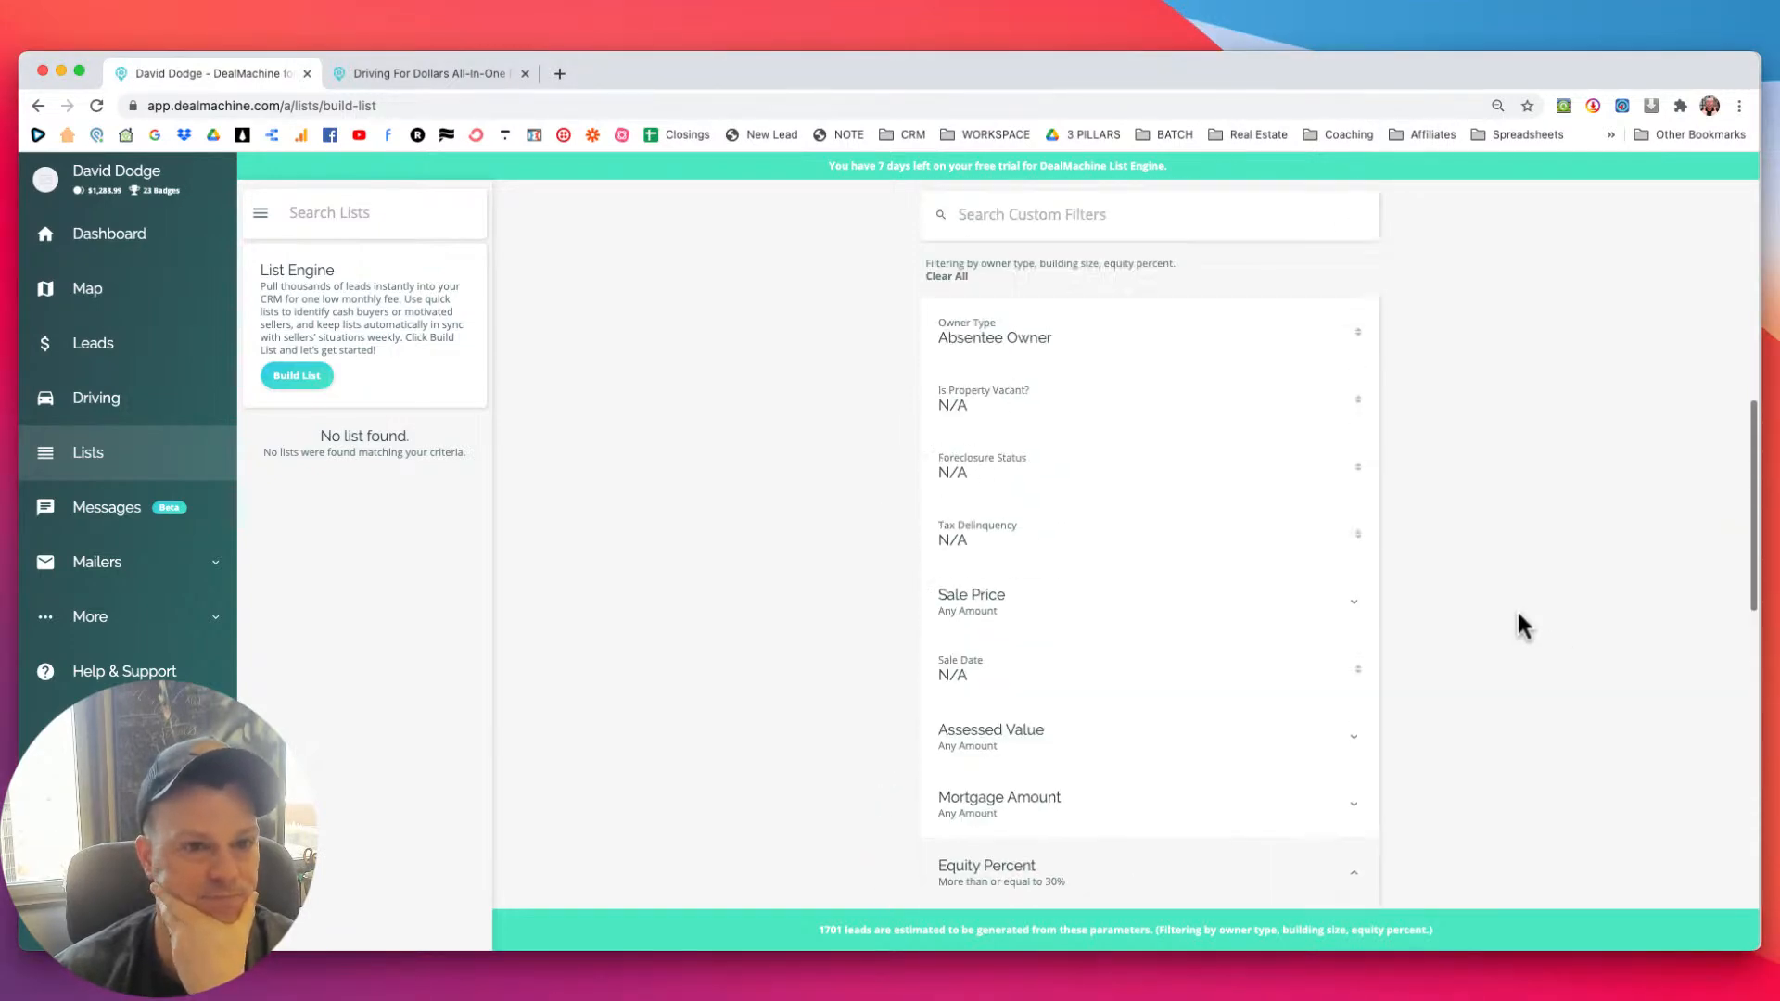
{"action": "scroll", "coordinate": [1517, 615], "scroll_direction": "up", "scroll_amount": 6}
{"action": "scroll", "coordinate": [1518, 614], "scroll_direction": "down", "scroll_amount": 10}
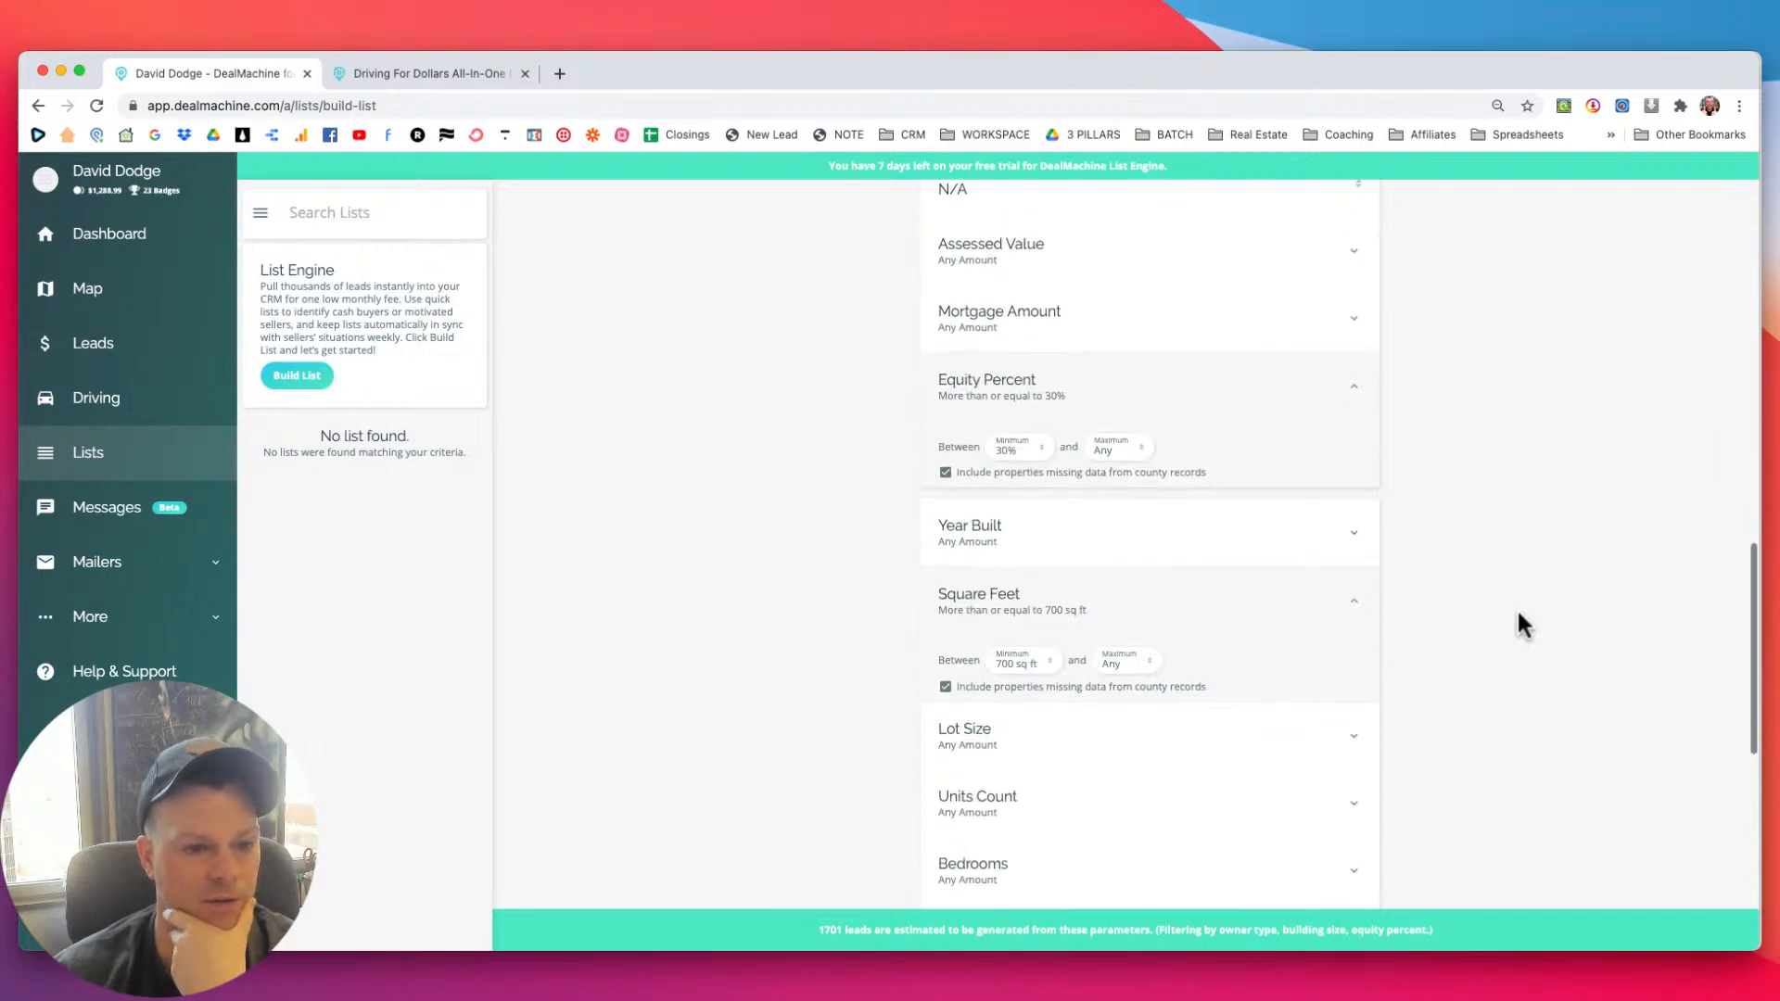
{"action": "scroll", "coordinate": [1517, 608], "scroll_direction": "down", "scroll_amount": 5}
{"action": "scroll", "coordinate": [1517, 609], "scroll_direction": "up", "scroll_amount": 10}
{"action": "scroll", "coordinate": [1517, 610], "scroll_direction": "up", "scroll_amount": 3}
{"action": "scroll", "coordinate": [1541, 705], "scroll_direction": "down", "scroll_amount": 3}
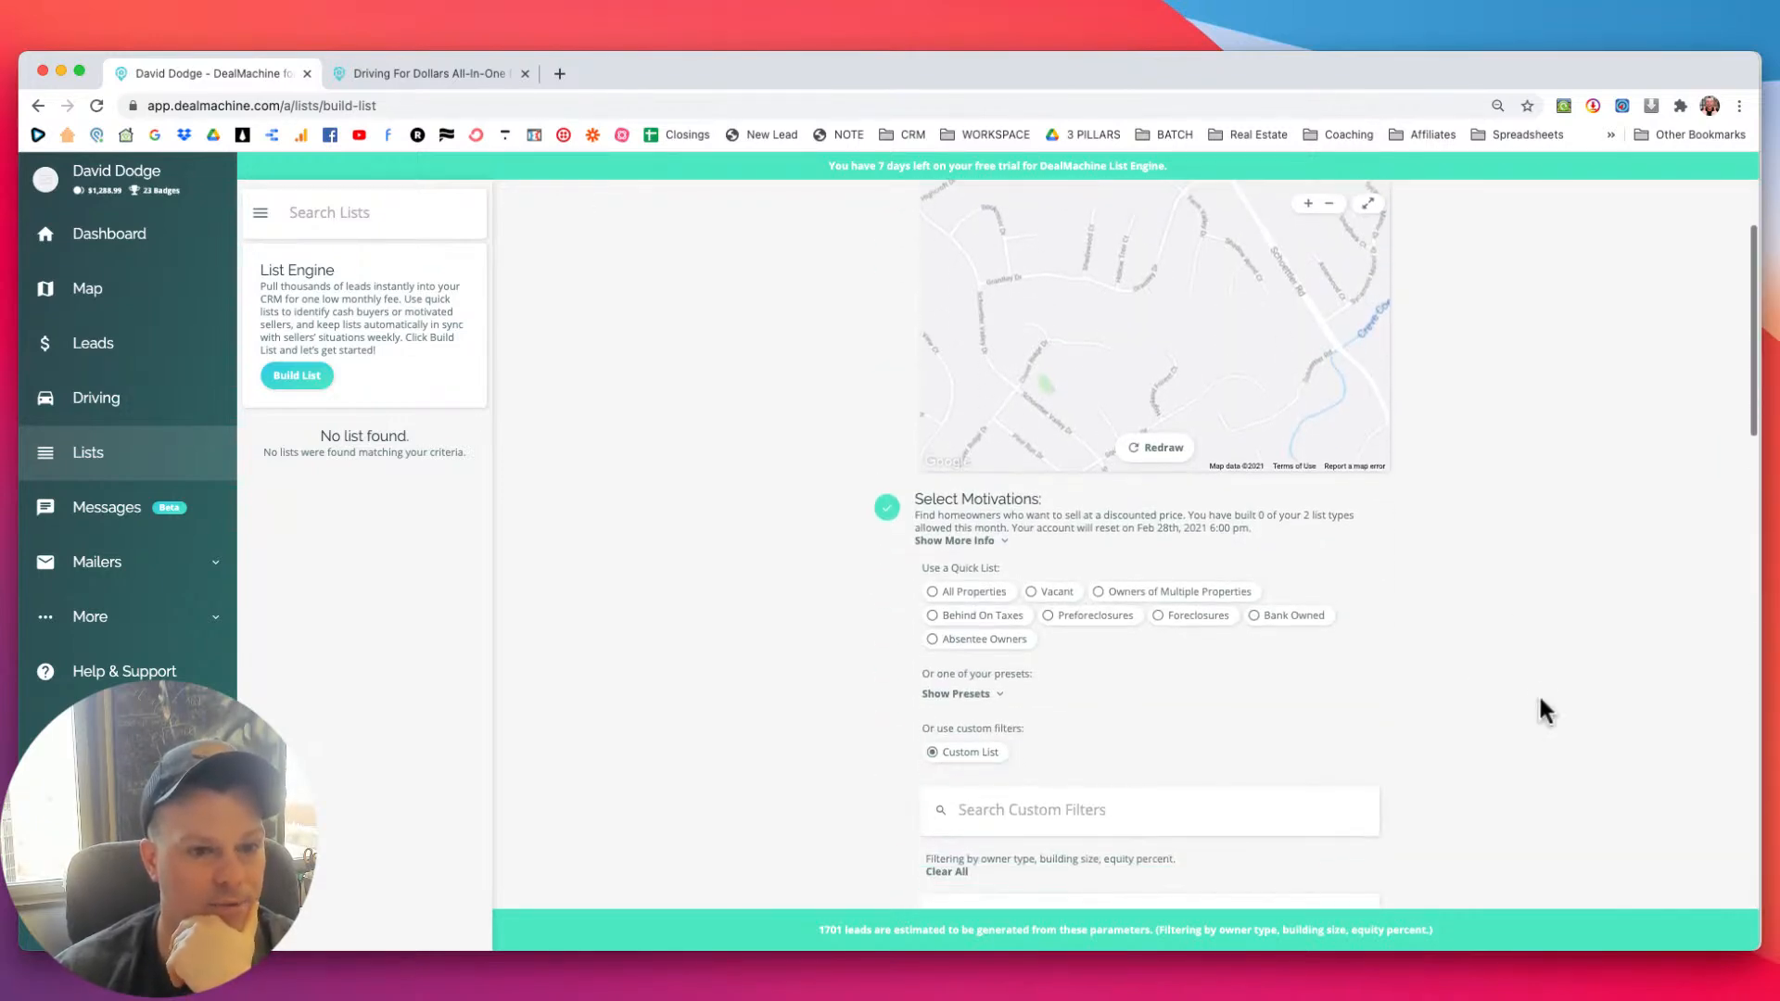
Raise the minimum in the Square Feet filter to 800 sq ft.
{"action": "scroll", "coordinate": [1511, 658], "scroll_direction": "down", "scroll_amount": 1}
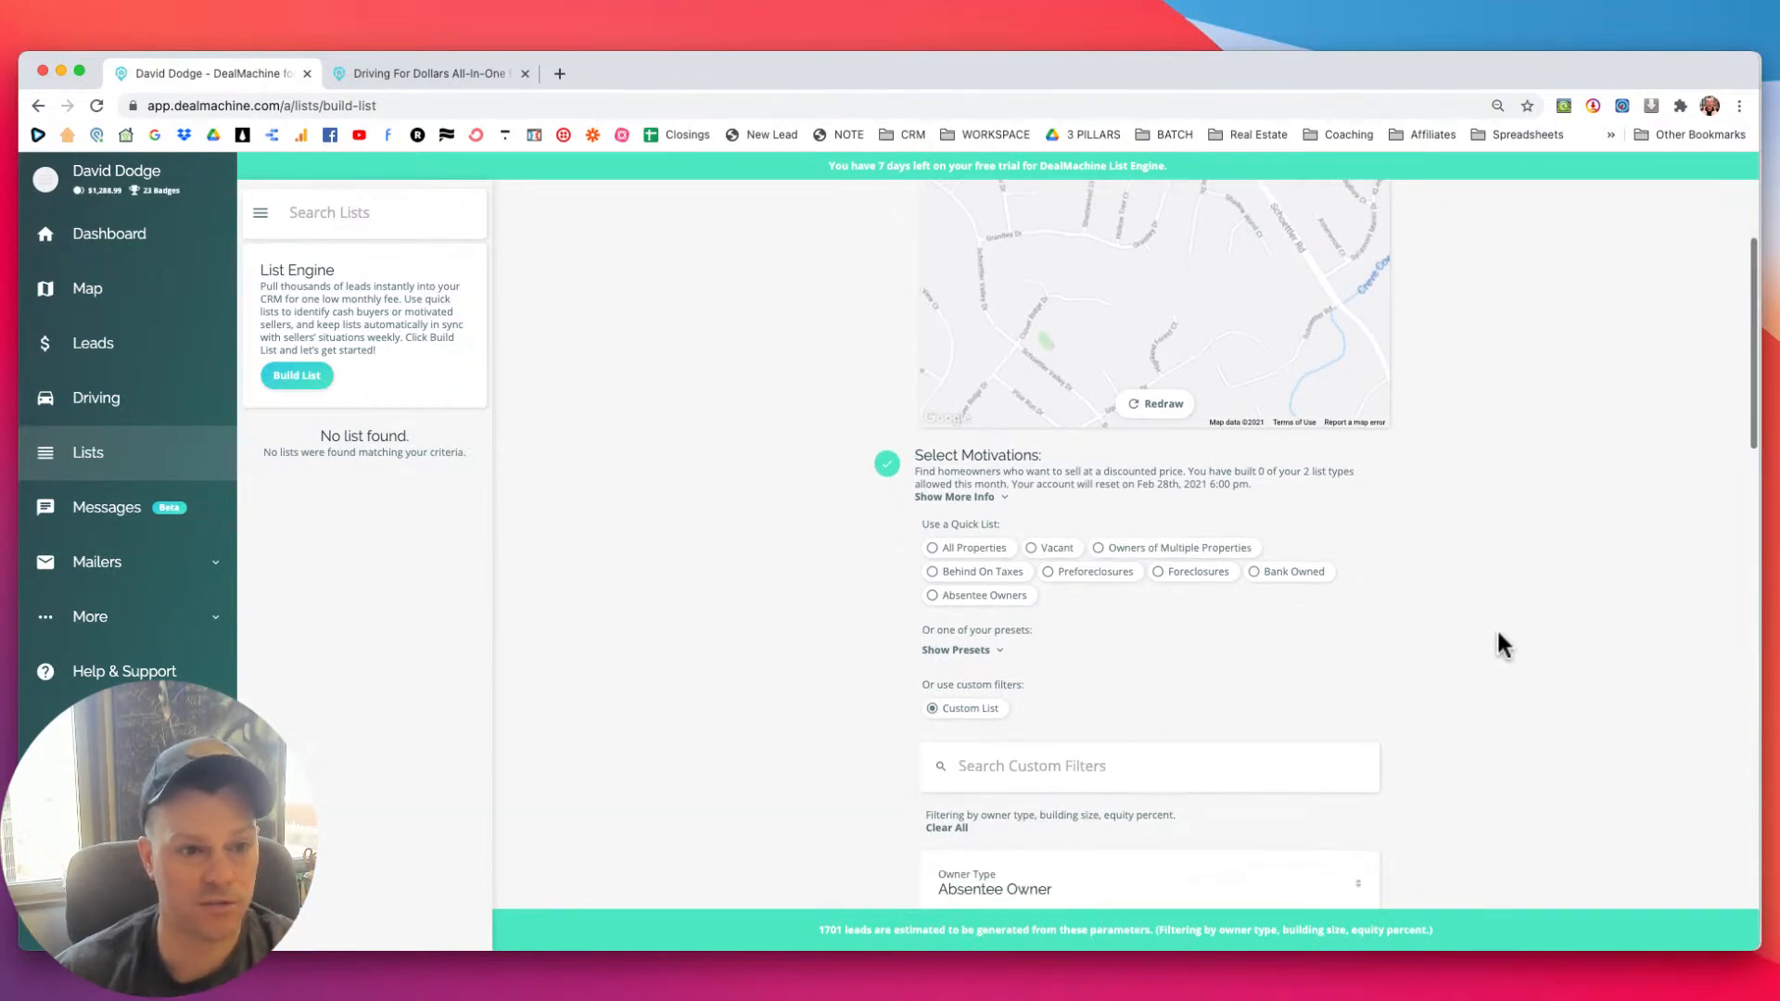
{"action": "scroll", "coordinate": [1496, 627], "scroll_direction": "down", "scroll_amount": 3}
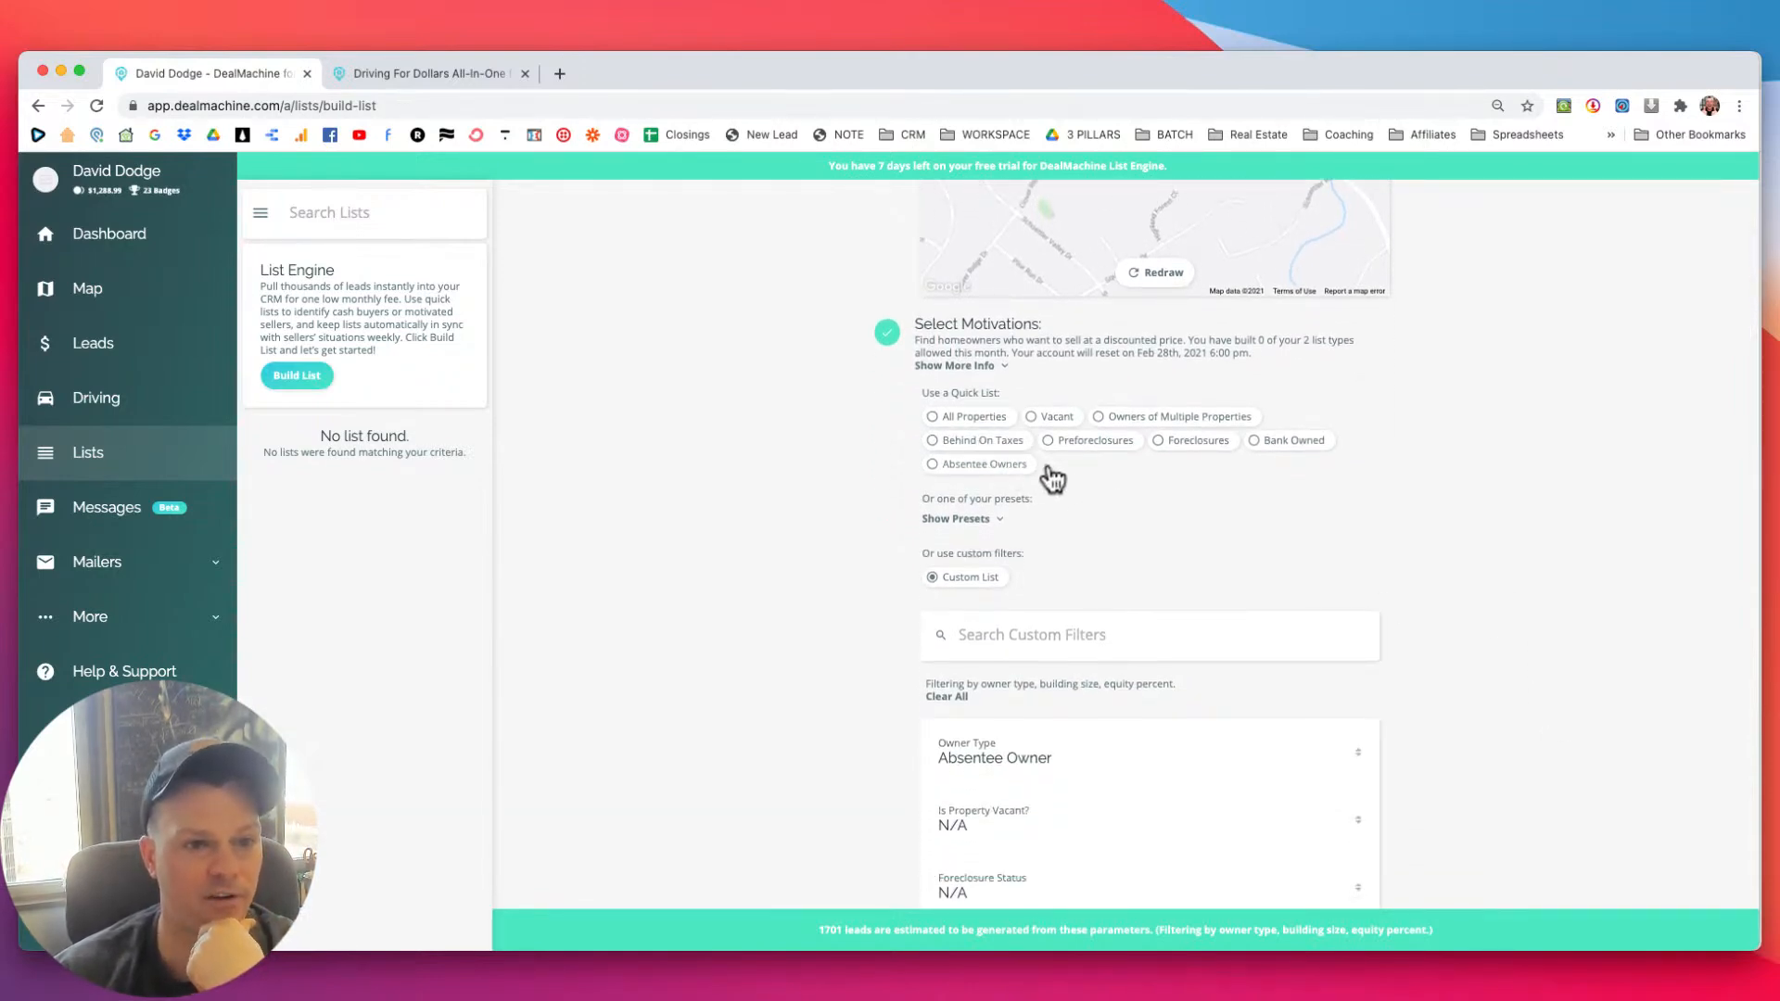
{"action": "scroll", "coordinate": [1008, 691], "scroll_direction": "down", "scroll_amount": 6}
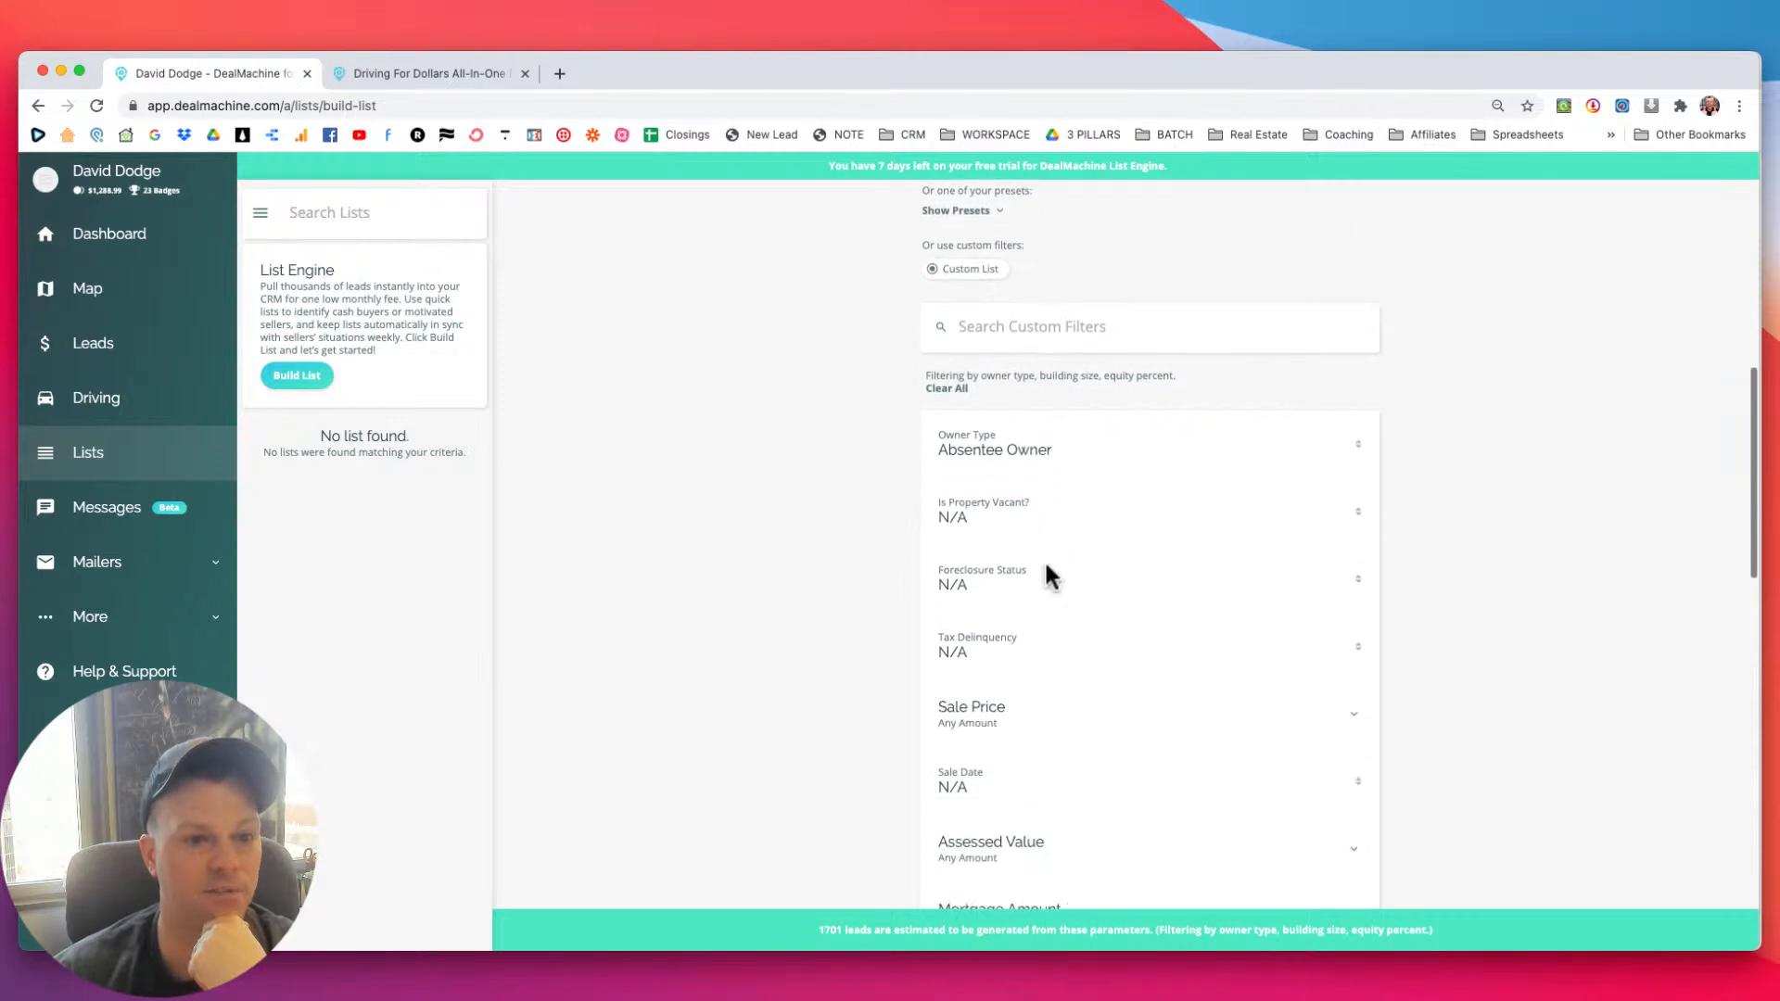
{"action": "scroll", "coordinate": [1019, 417], "scroll_direction": "down", "scroll_amount": 8}
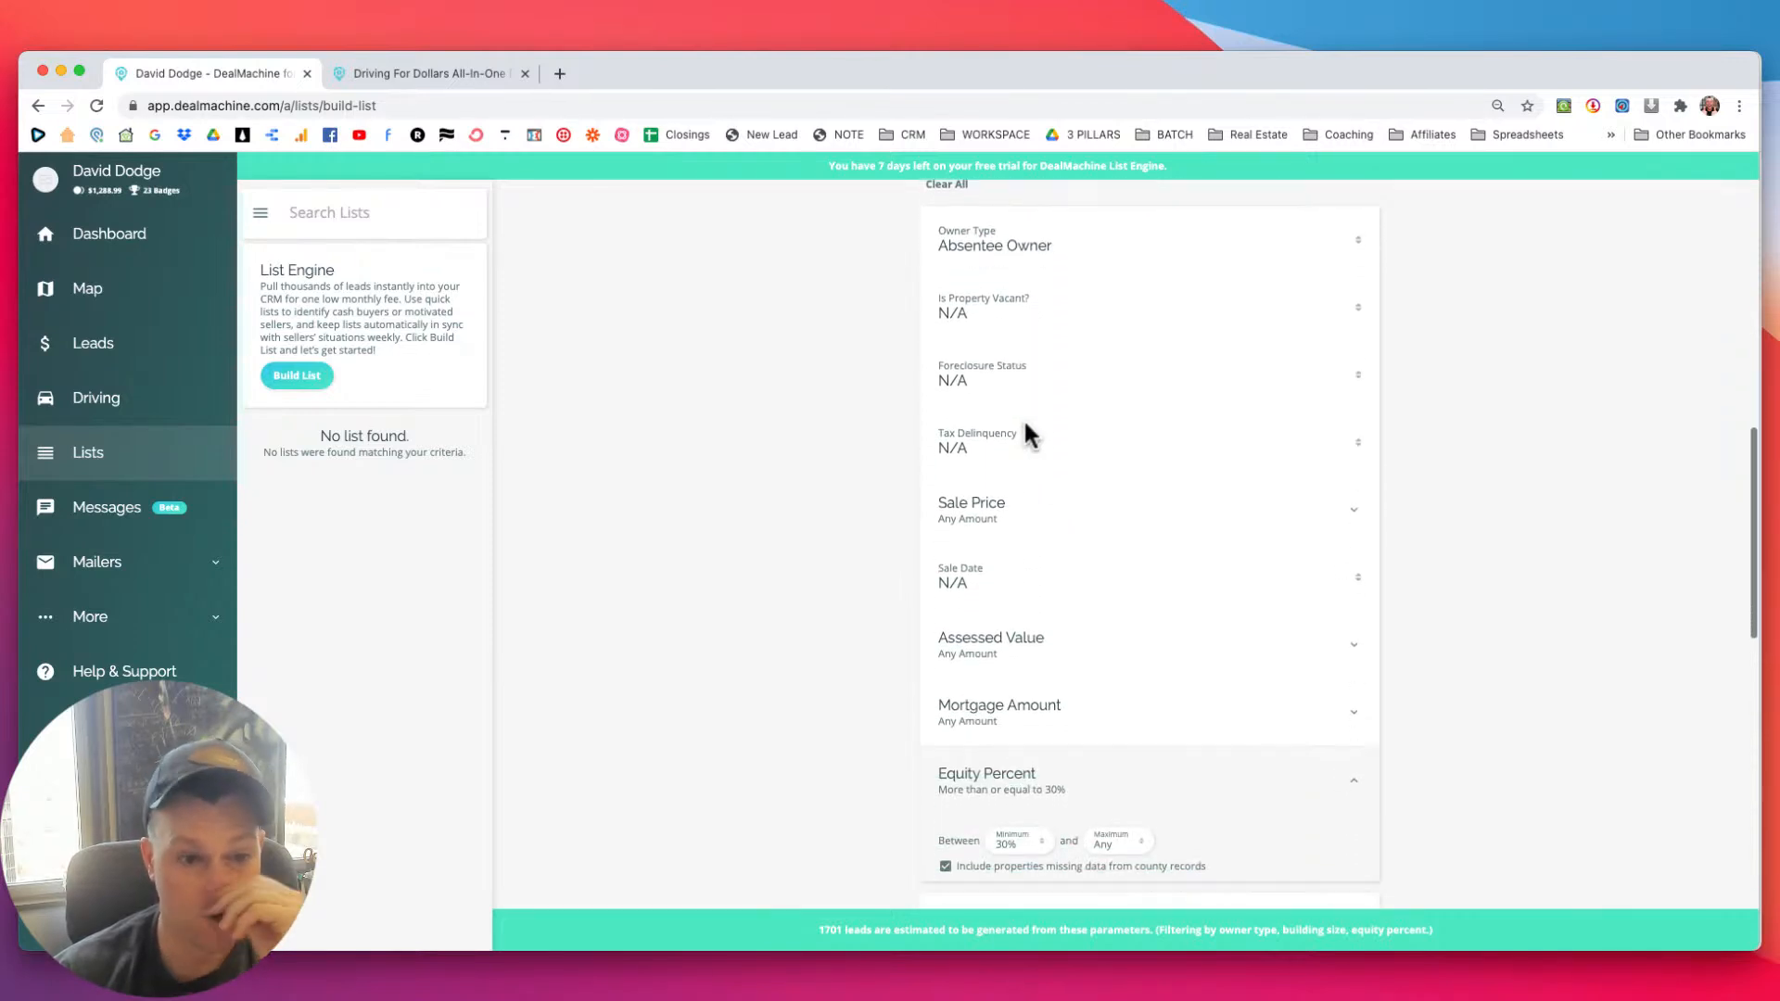
{"action": "scroll", "coordinate": [1104, 603], "scroll_direction": "down", "scroll_amount": 1}
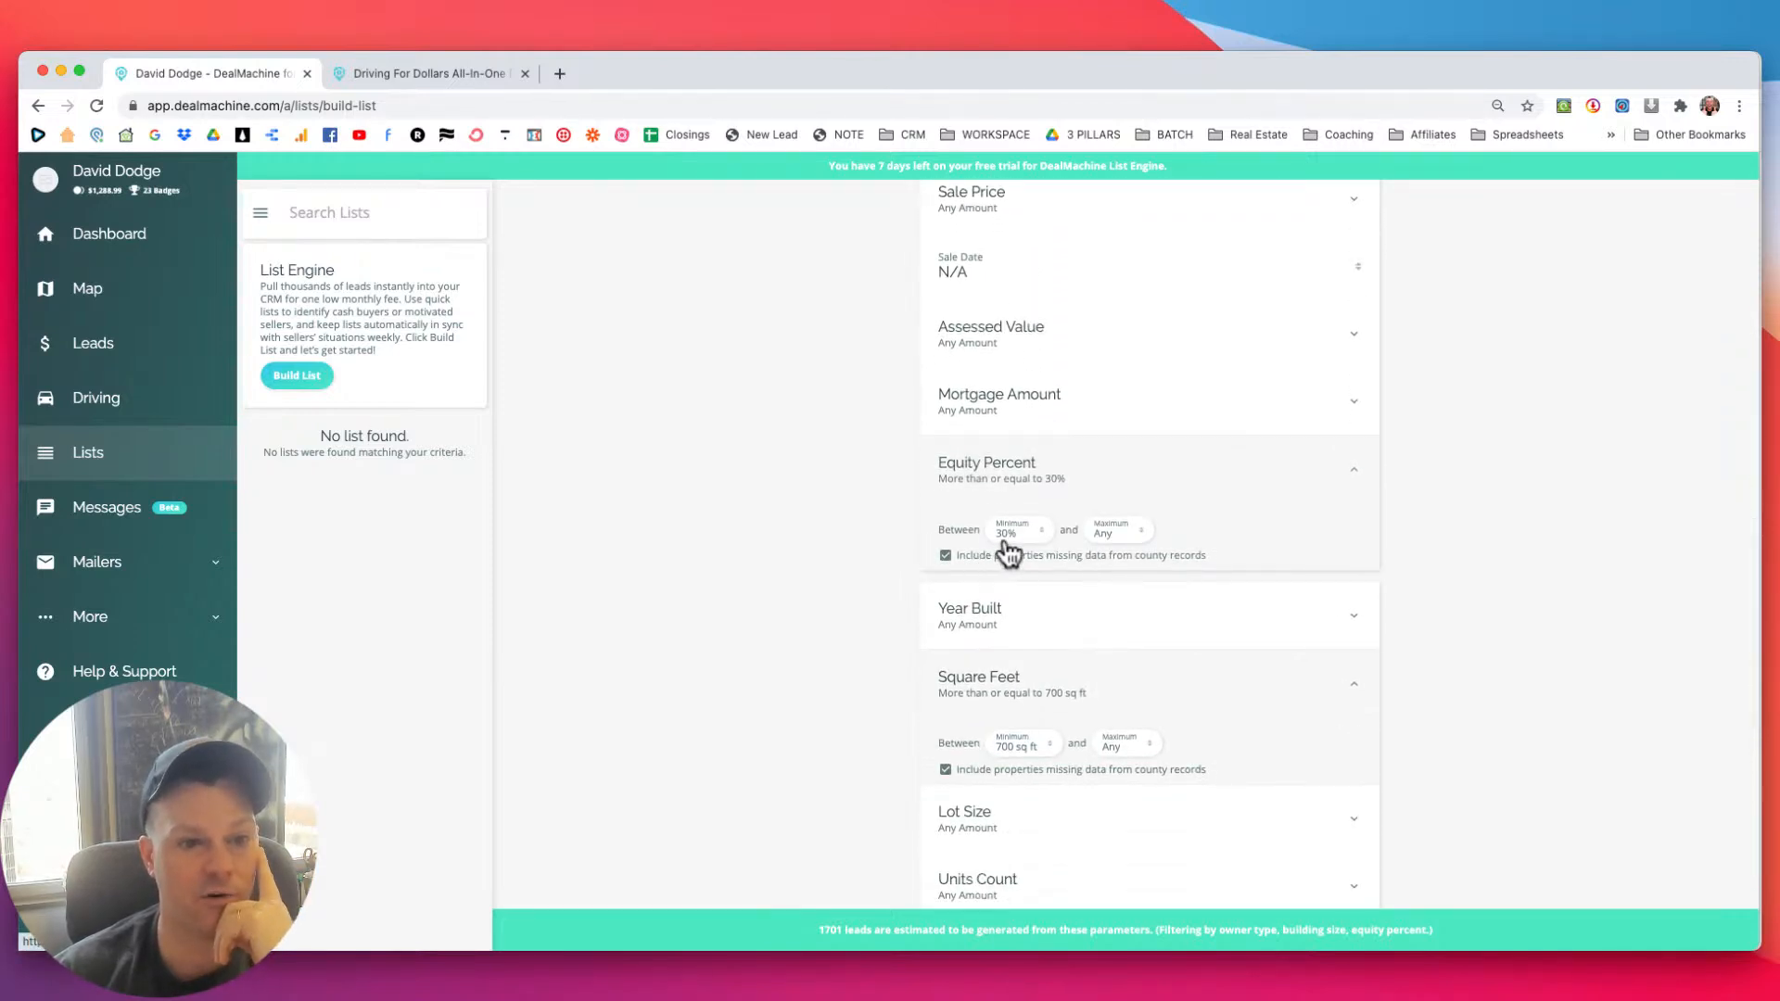
{"action": "scroll", "coordinate": [1011, 557], "scroll_direction": "down", "scroll_amount": 3}
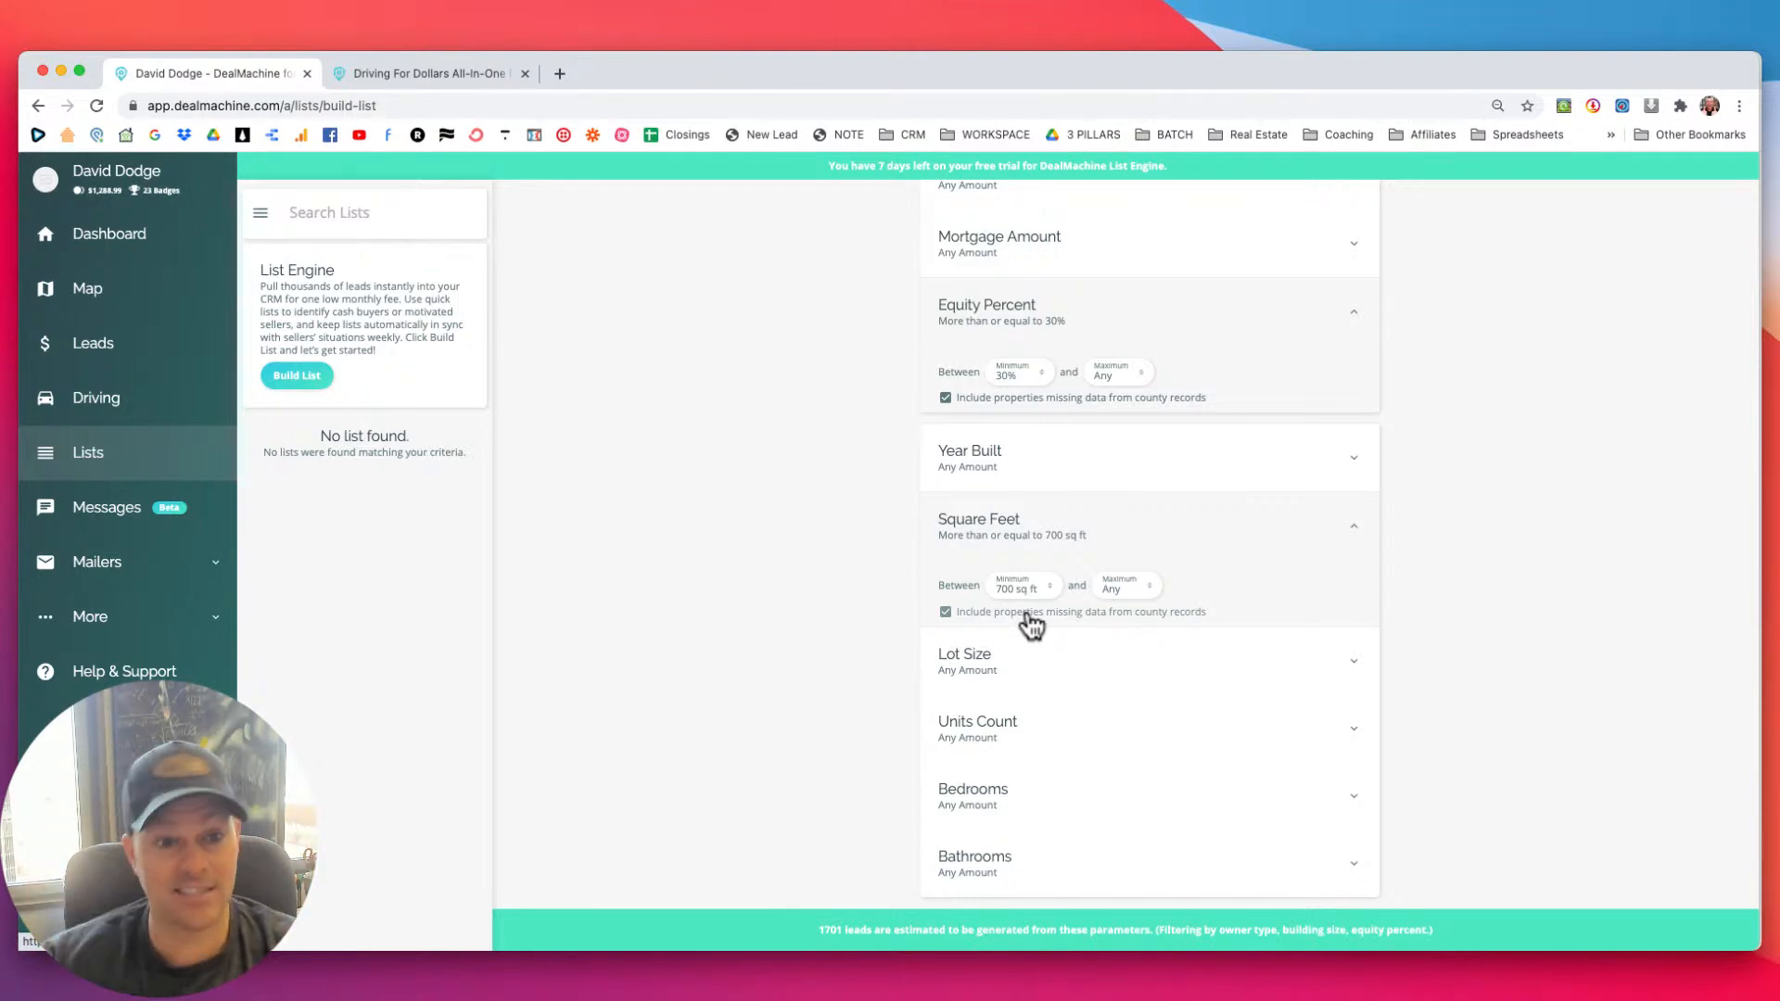
{"action": "left_click", "coordinate": [1022, 586]}
{"action": "left_click", "coordinate": [860, 459]}
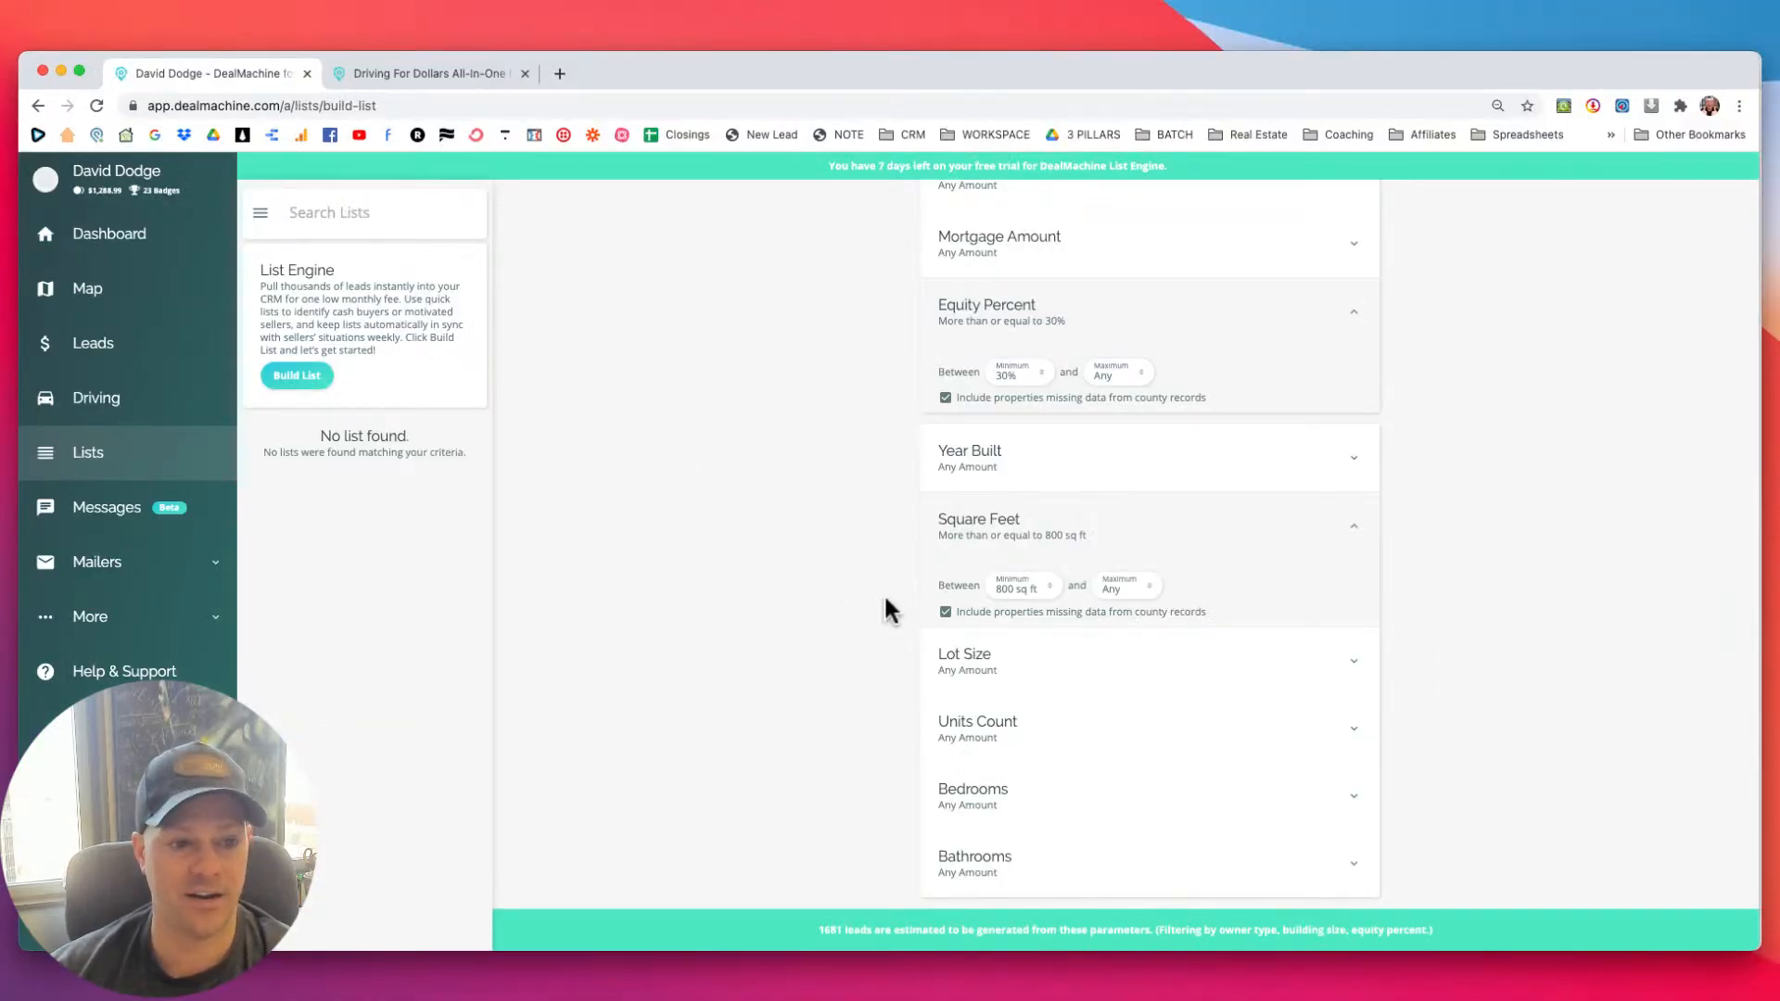
Set the Sale Date filter to Sold over 3 years ago and include properties missing data from county records.
{"action": "scroll", "coordinate": [886, 599], "scroll_direction": "down", "scroll_amount": 3}
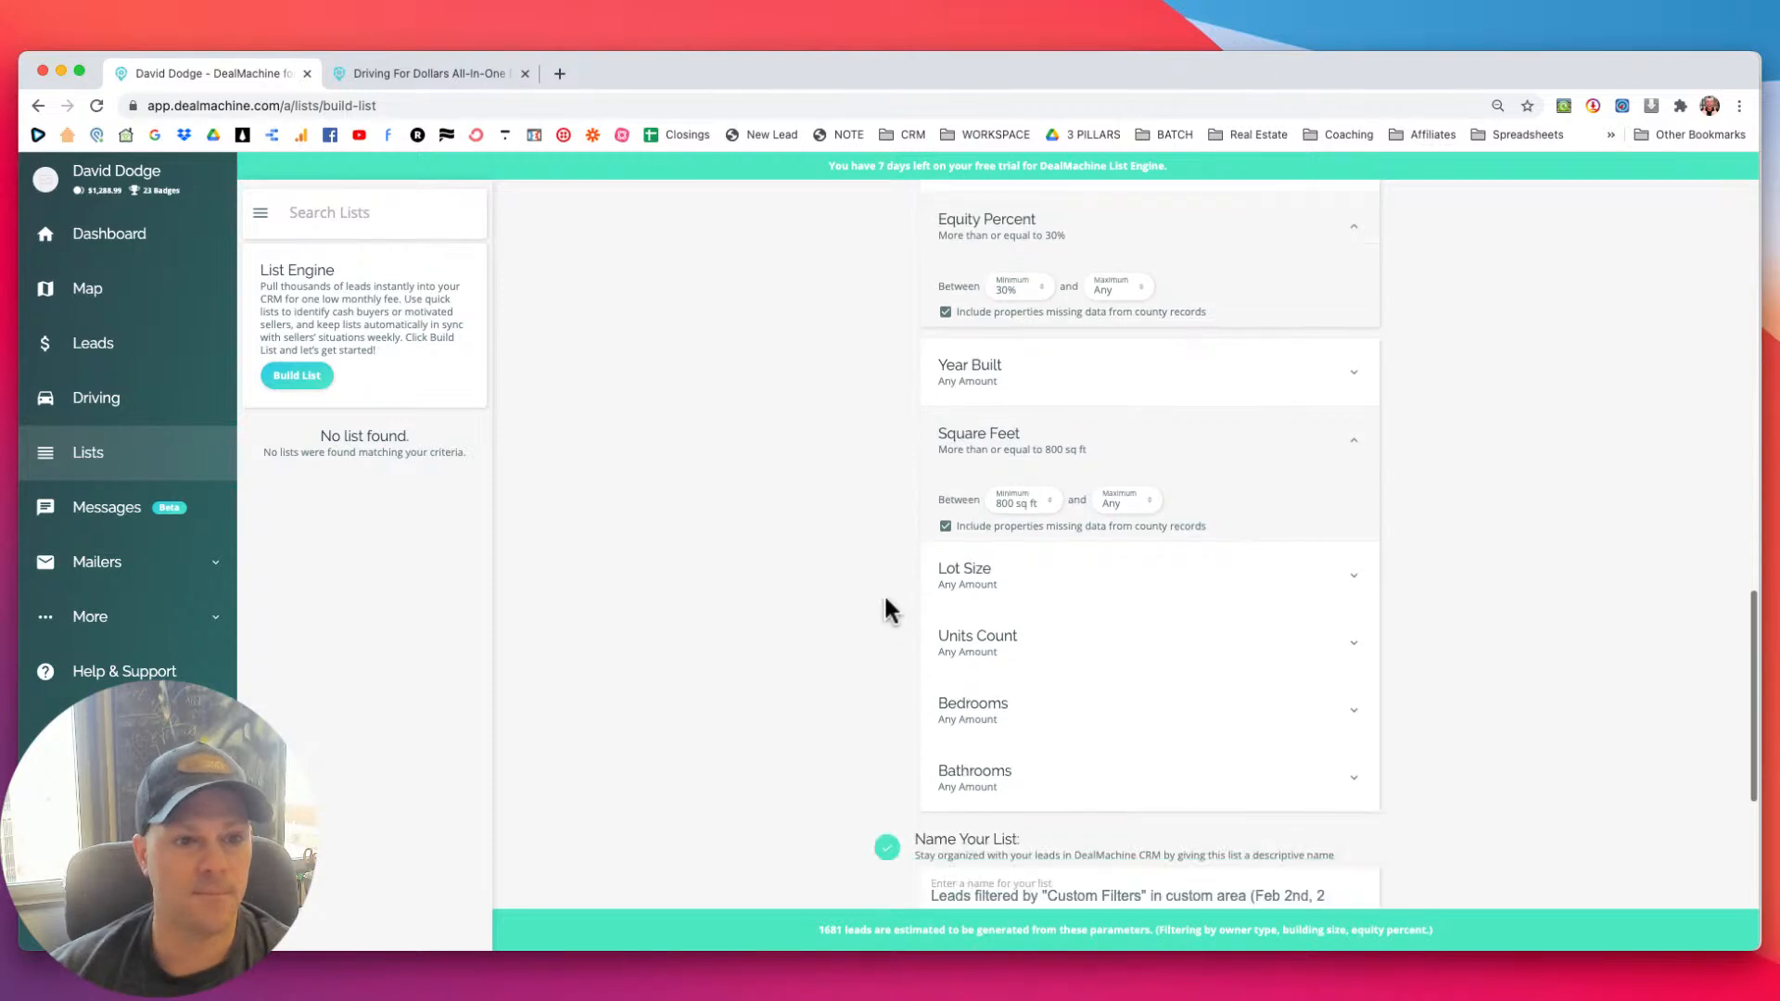
{"action": "scroll", "coordinate": [885, 610], "scroll_direction": "up", "scroll_amount": 6}
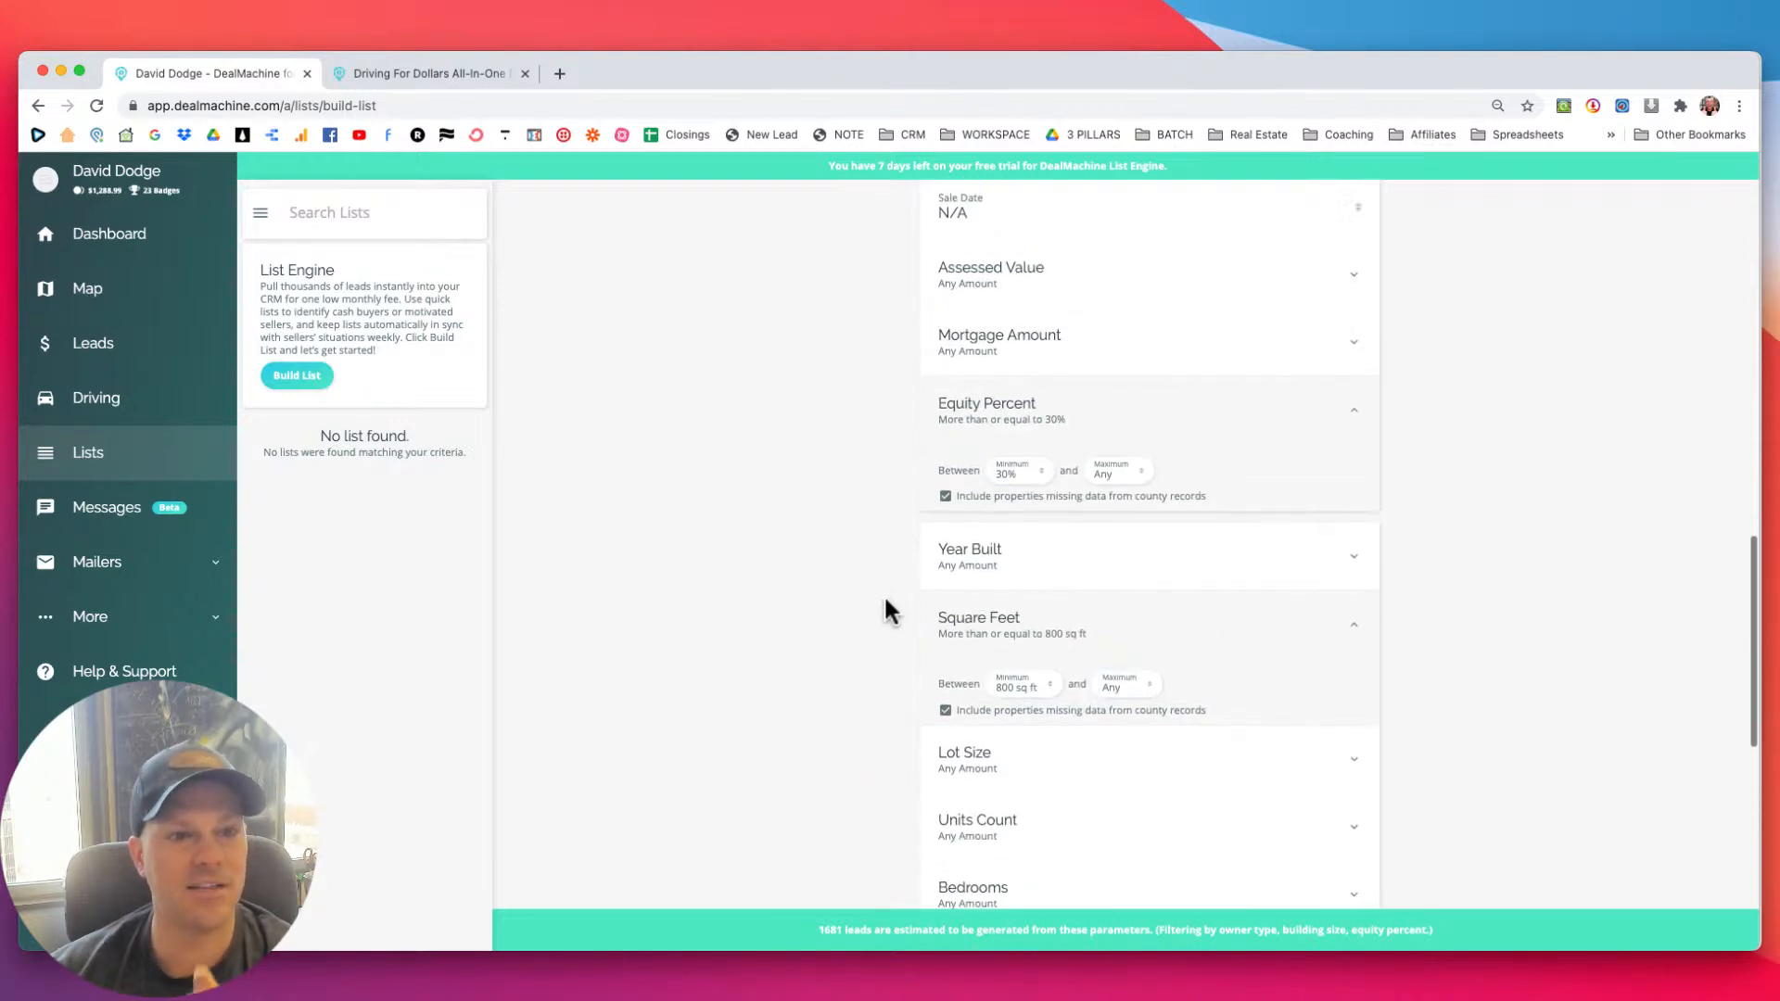
{"action": "scroll", "coordinate": [886, 612], "scroll_direction": "down", "scroll_amount": 5}
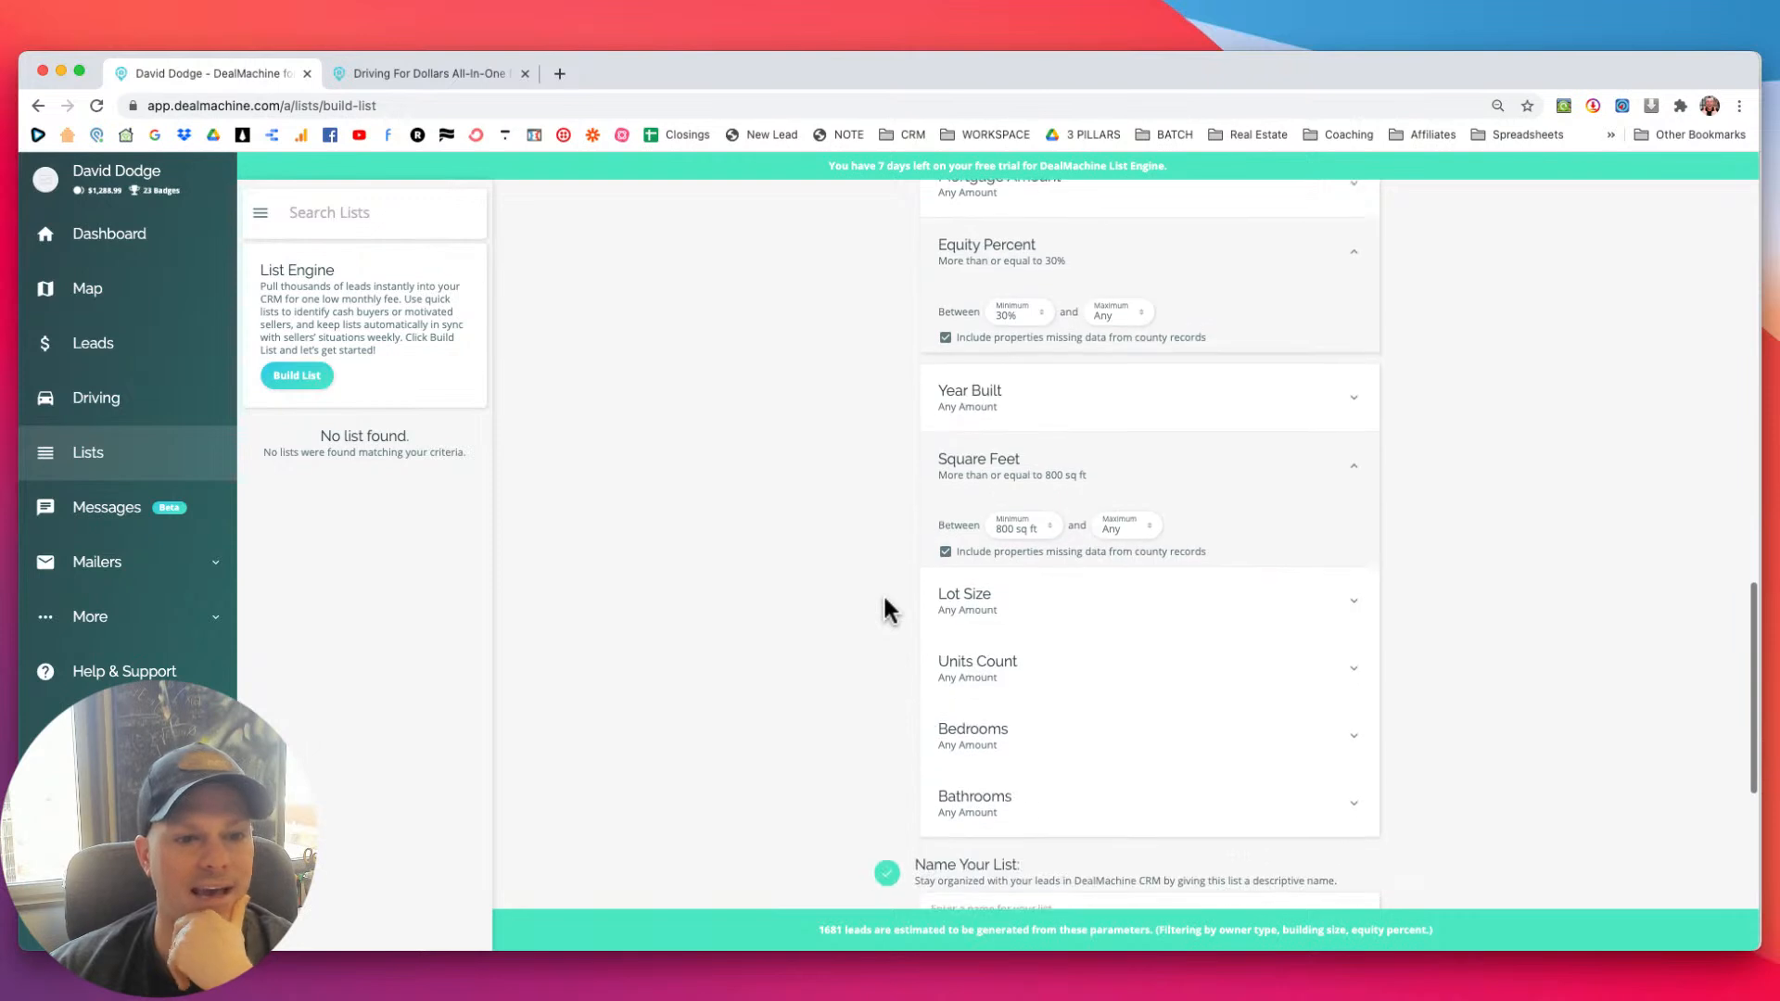
{"action": "scroll", "coordinate": [886, 612], "scroll_direction": "up", "scroll_amount": 9}
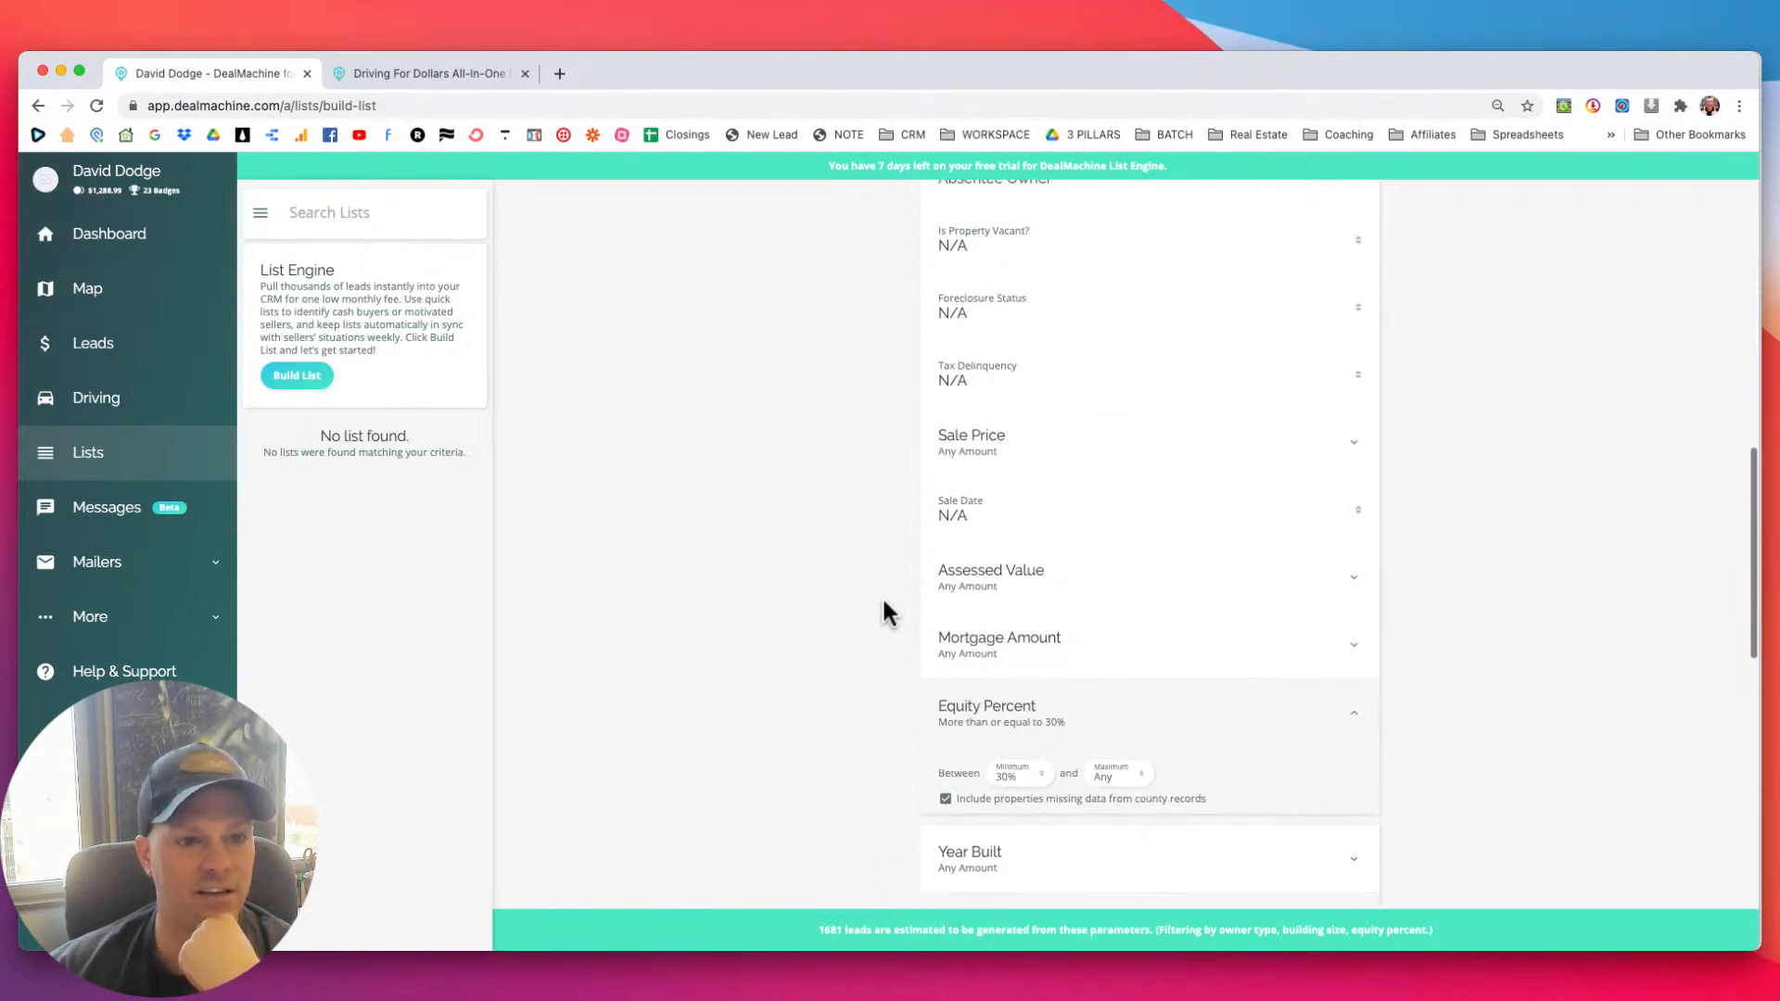
{"action": "scroll", "coordinate": [886, 612], "scroll_direction": "up", "scroll_amount": 2}
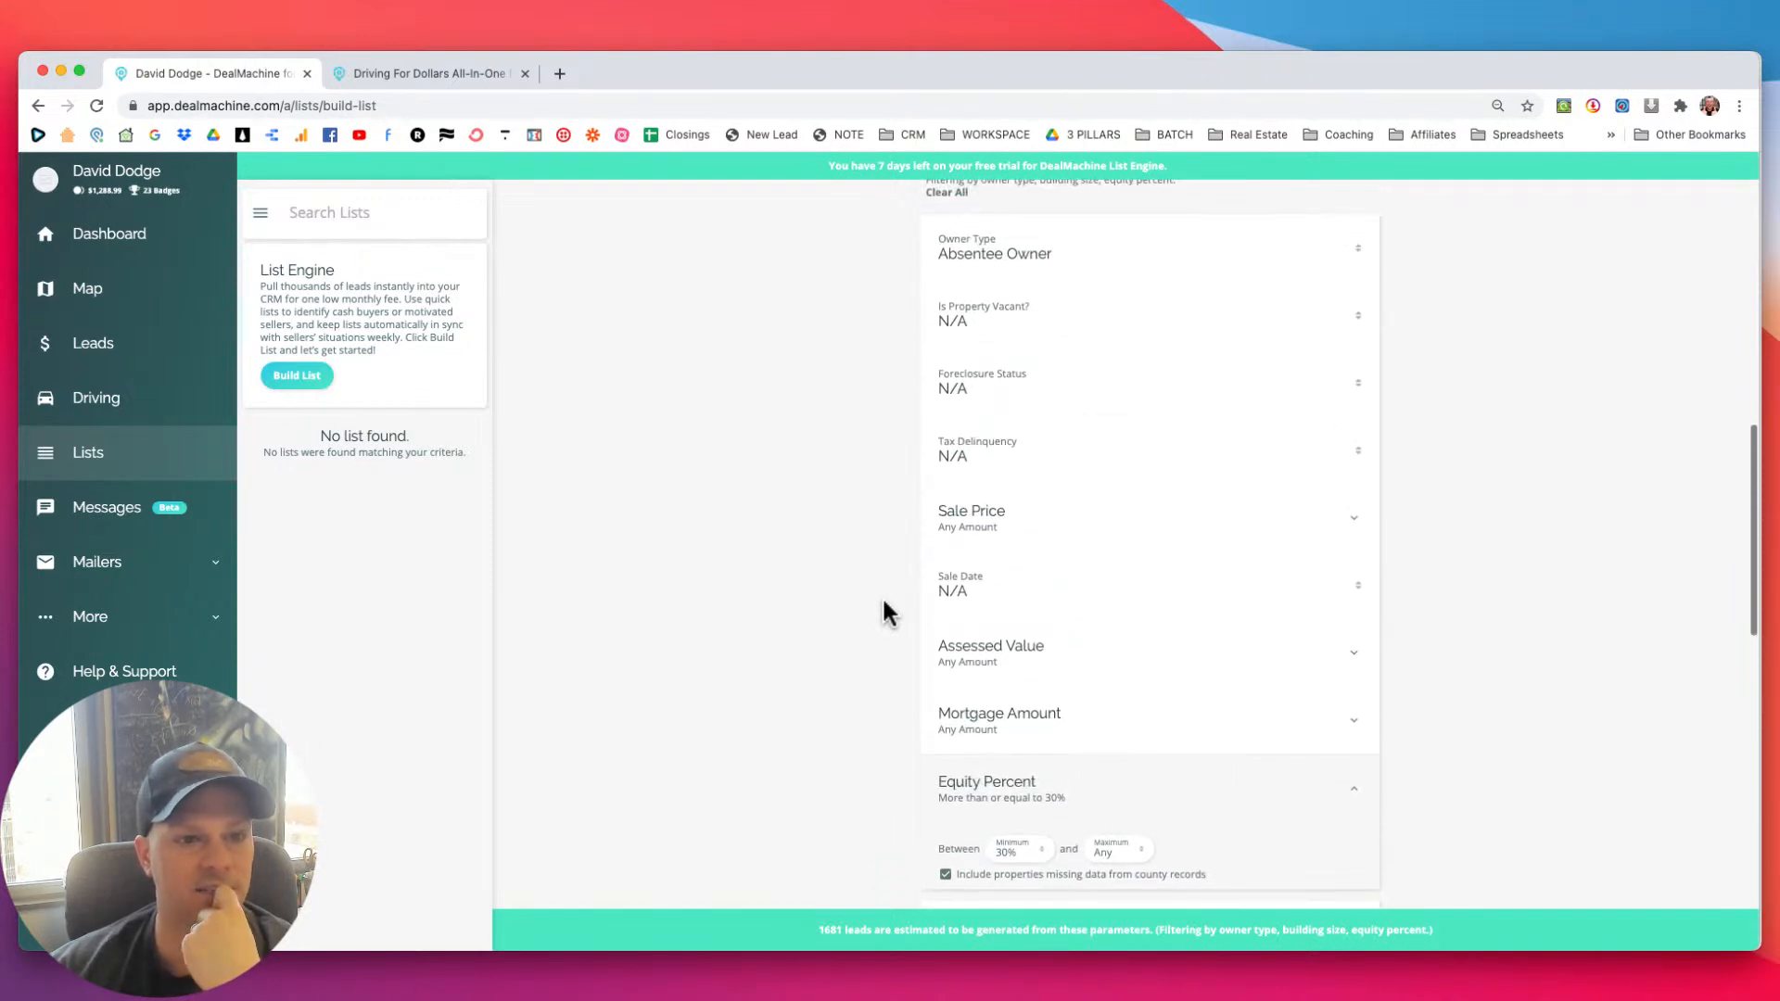
{"action": "scroll", "coordinate": [883, 604], "scroll_direction": "up", "scroll_amount": 1}
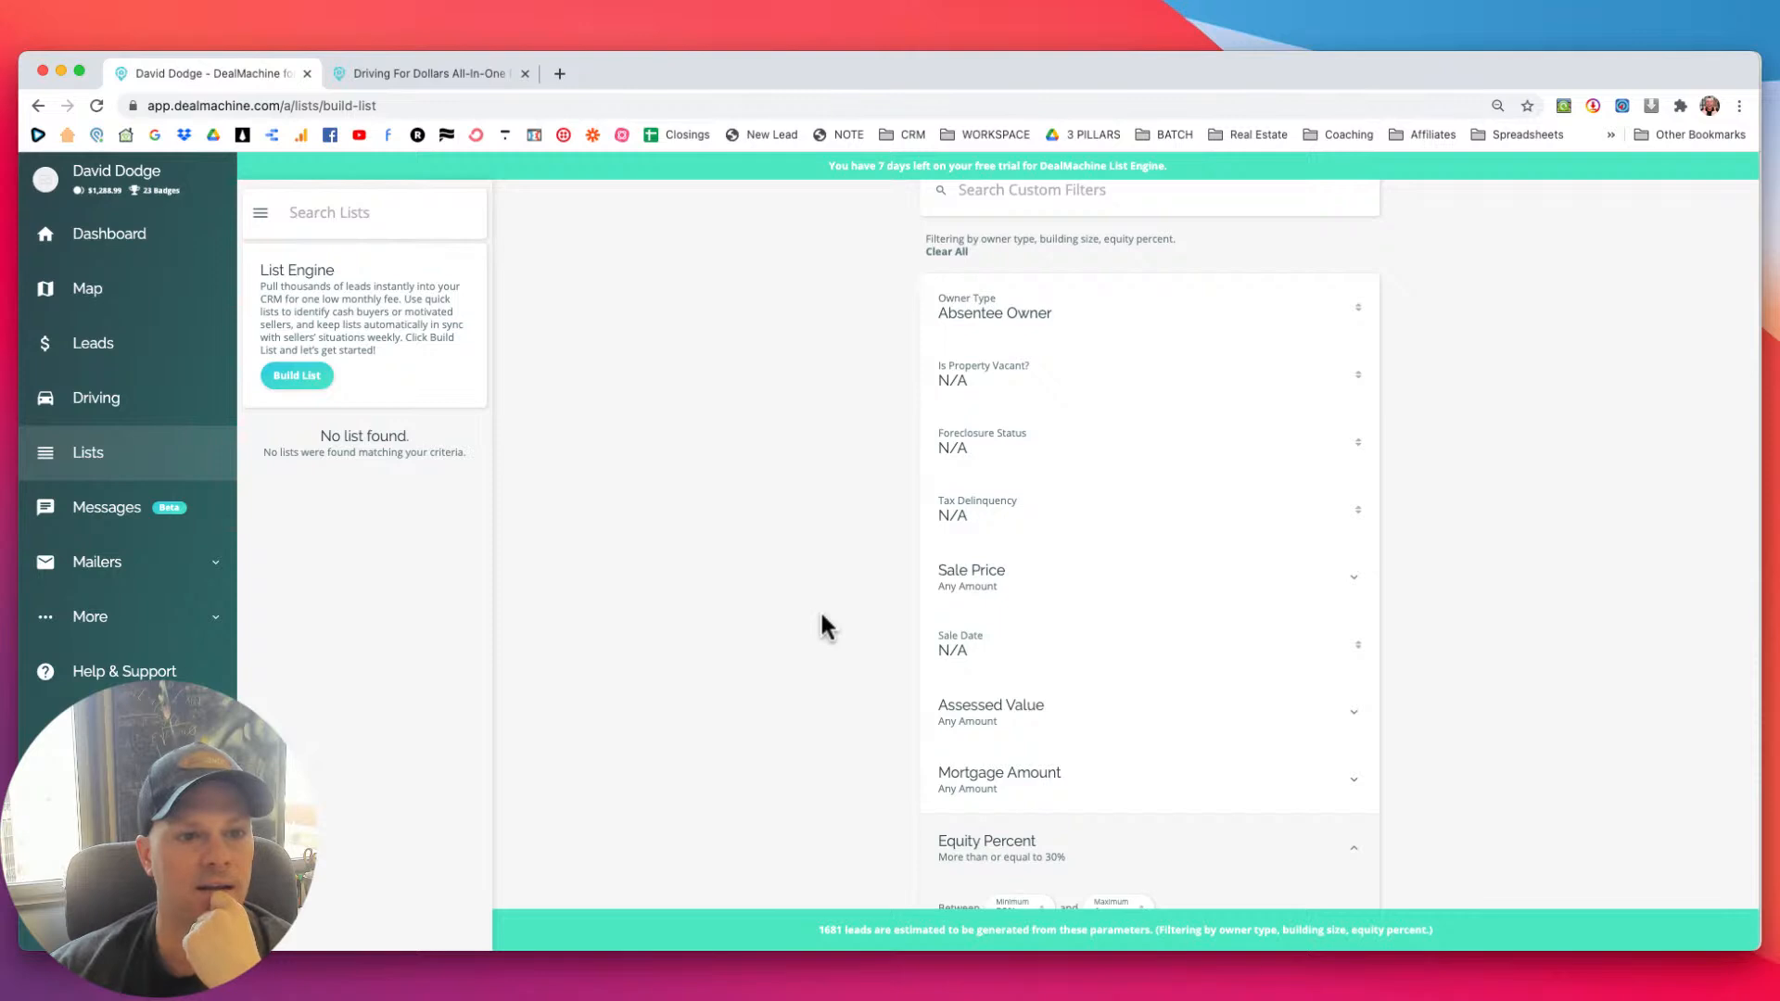
{"action": "scroll", "coordinate": [821, 615], "scroll_direction": "down", "scroll_amount": 2}
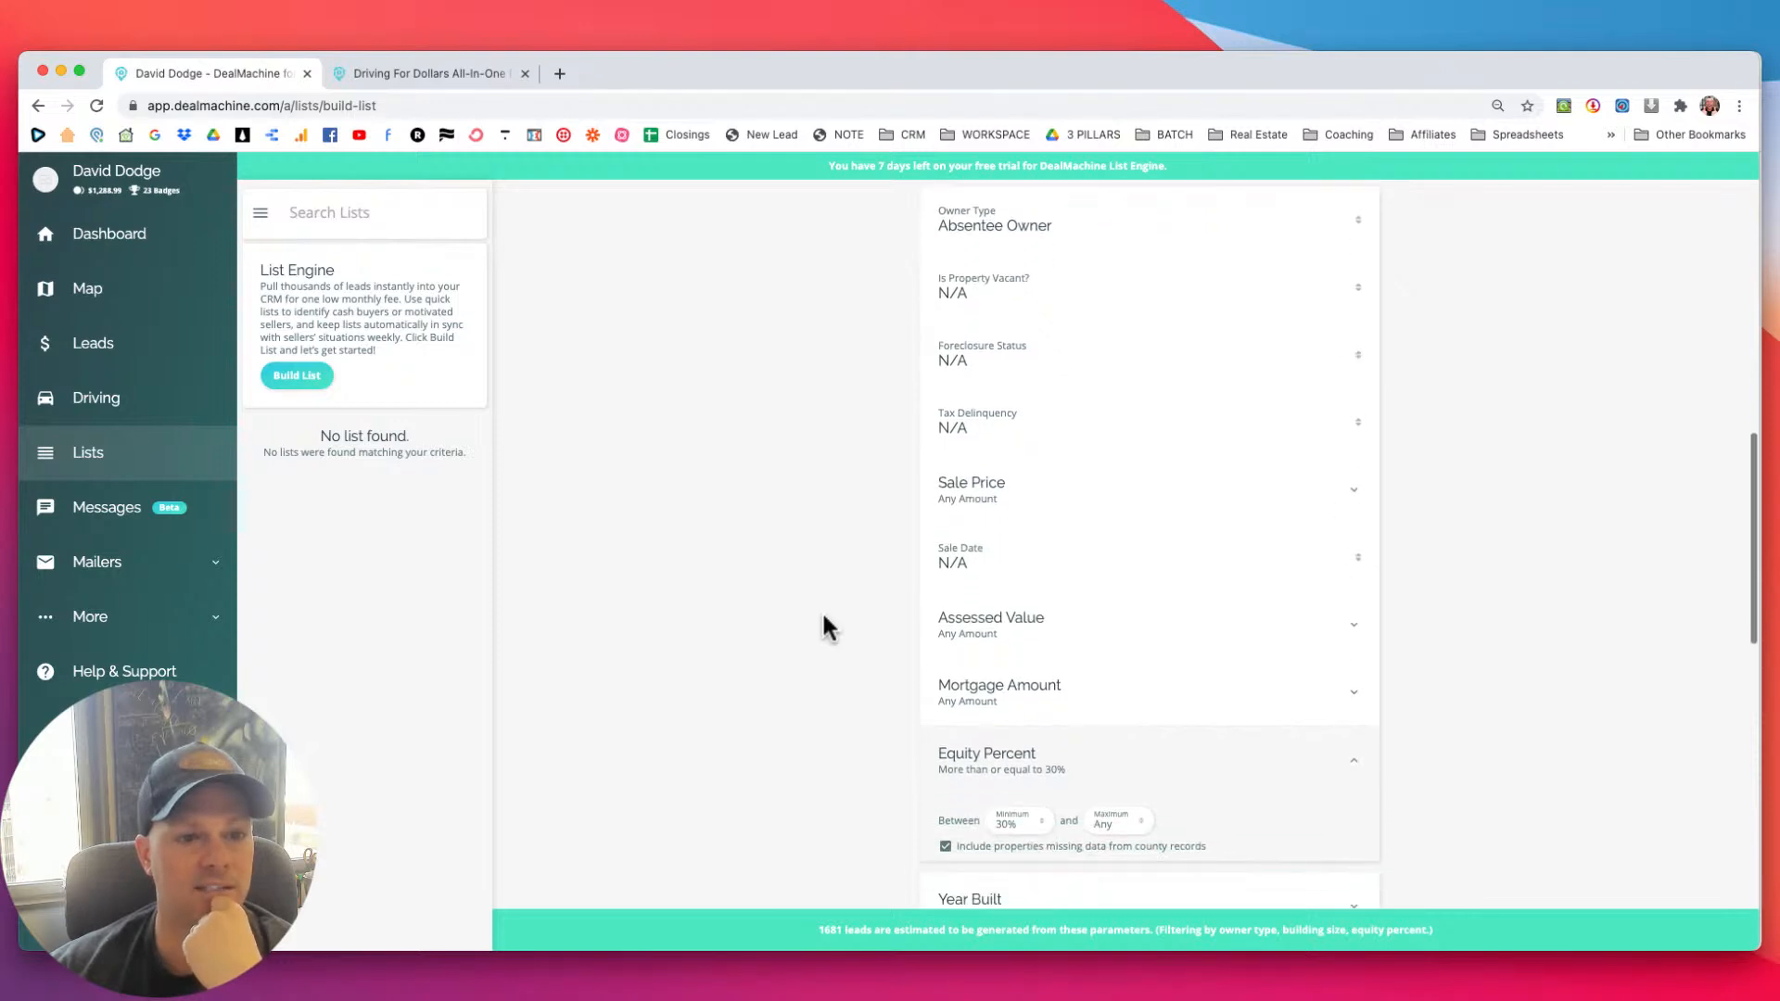
{"action": "left_click", "coordinate": [1011, 553]}
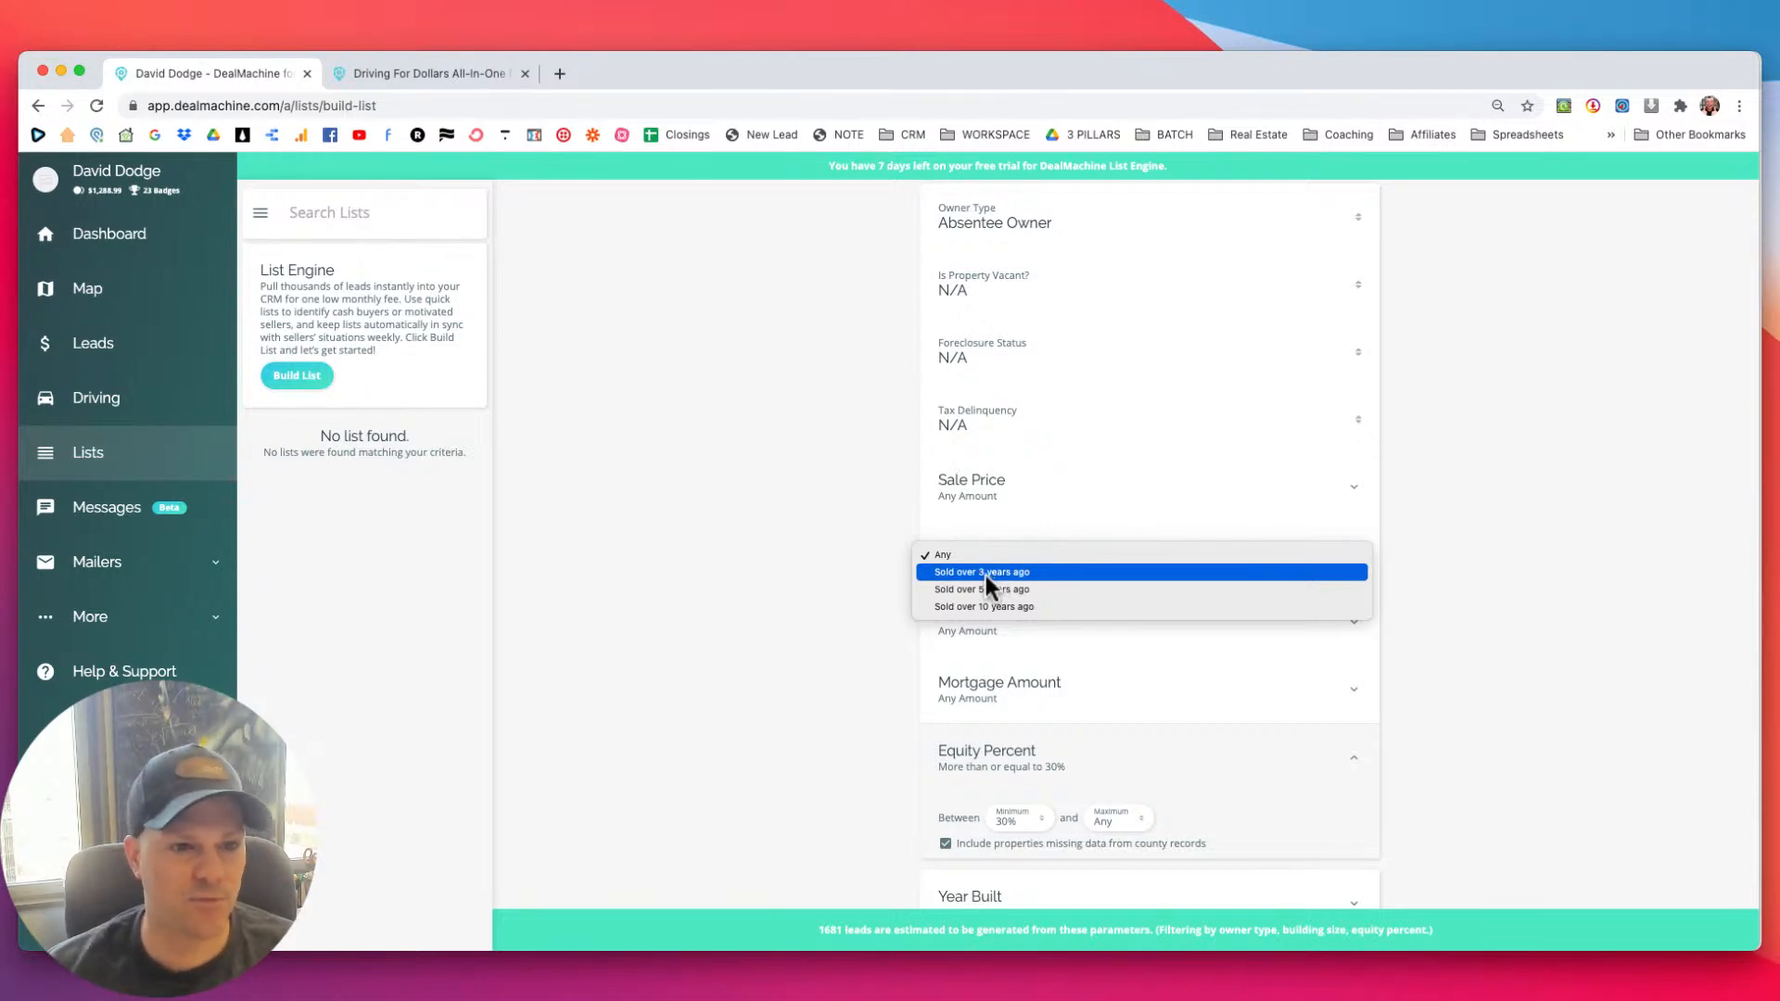
{"action": "left_click", "coordinate": [984, 573]}
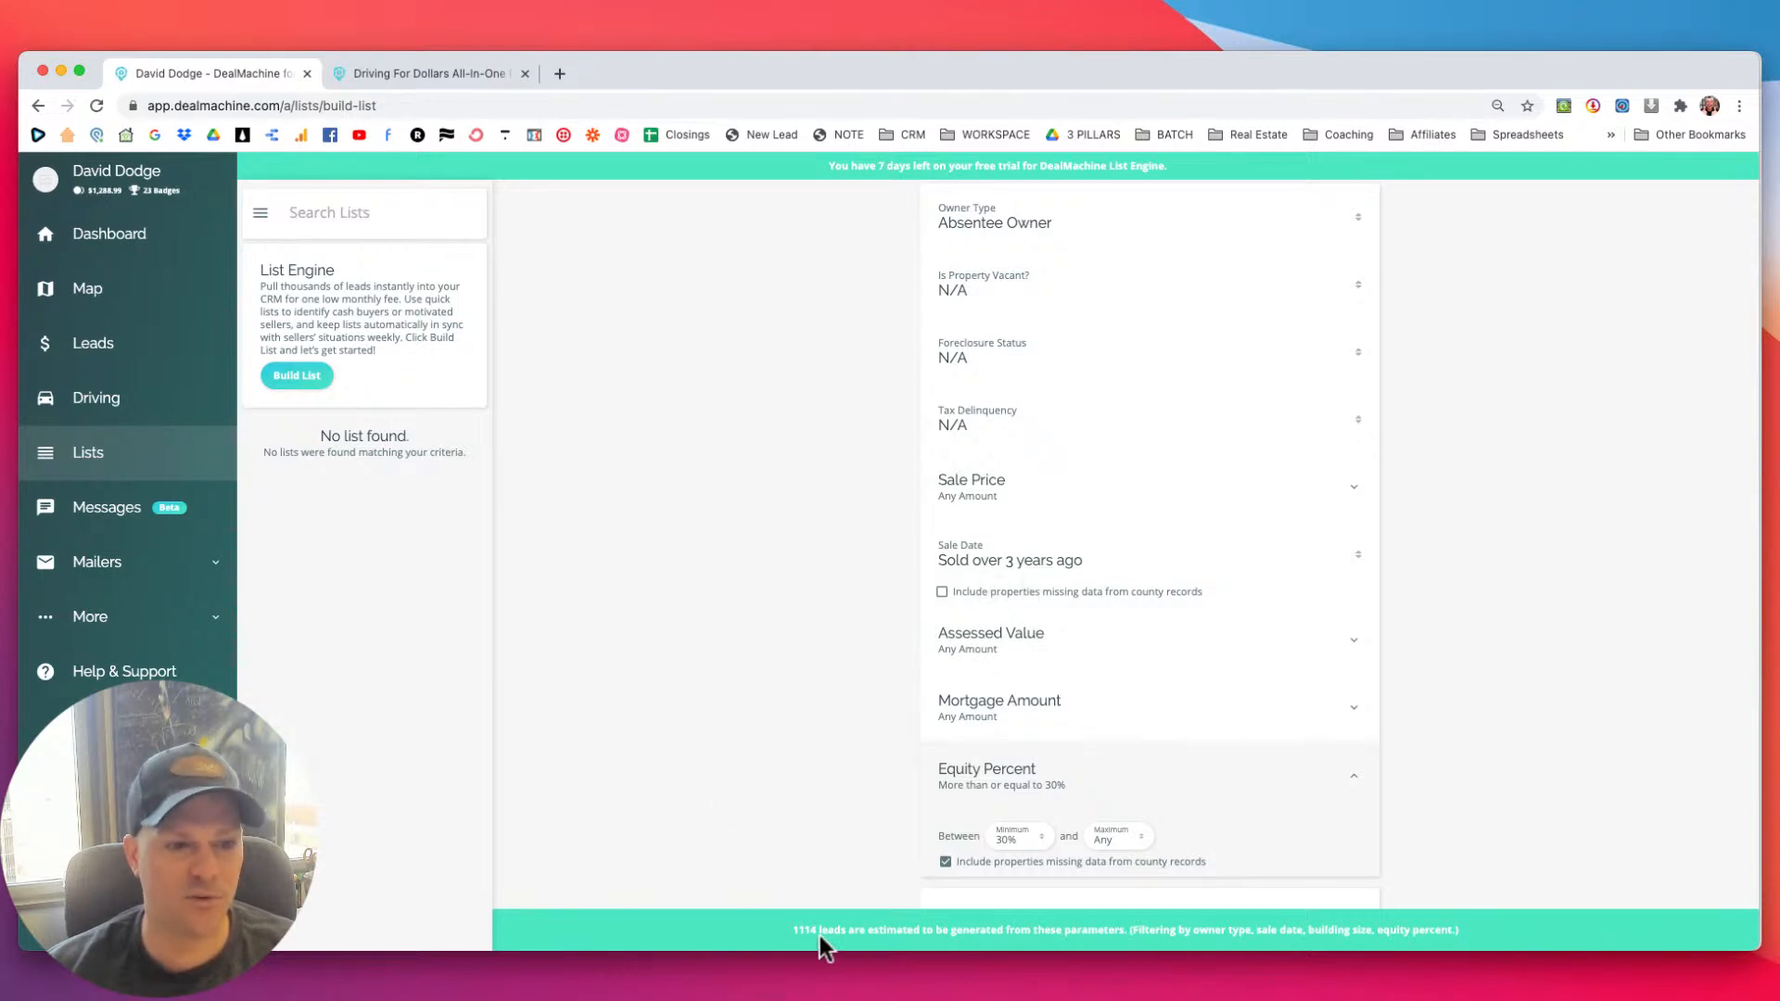
{"action": "scroll", "coordinate": [810, 855], "scroll_direction": "down", "scroll_amount": 1}
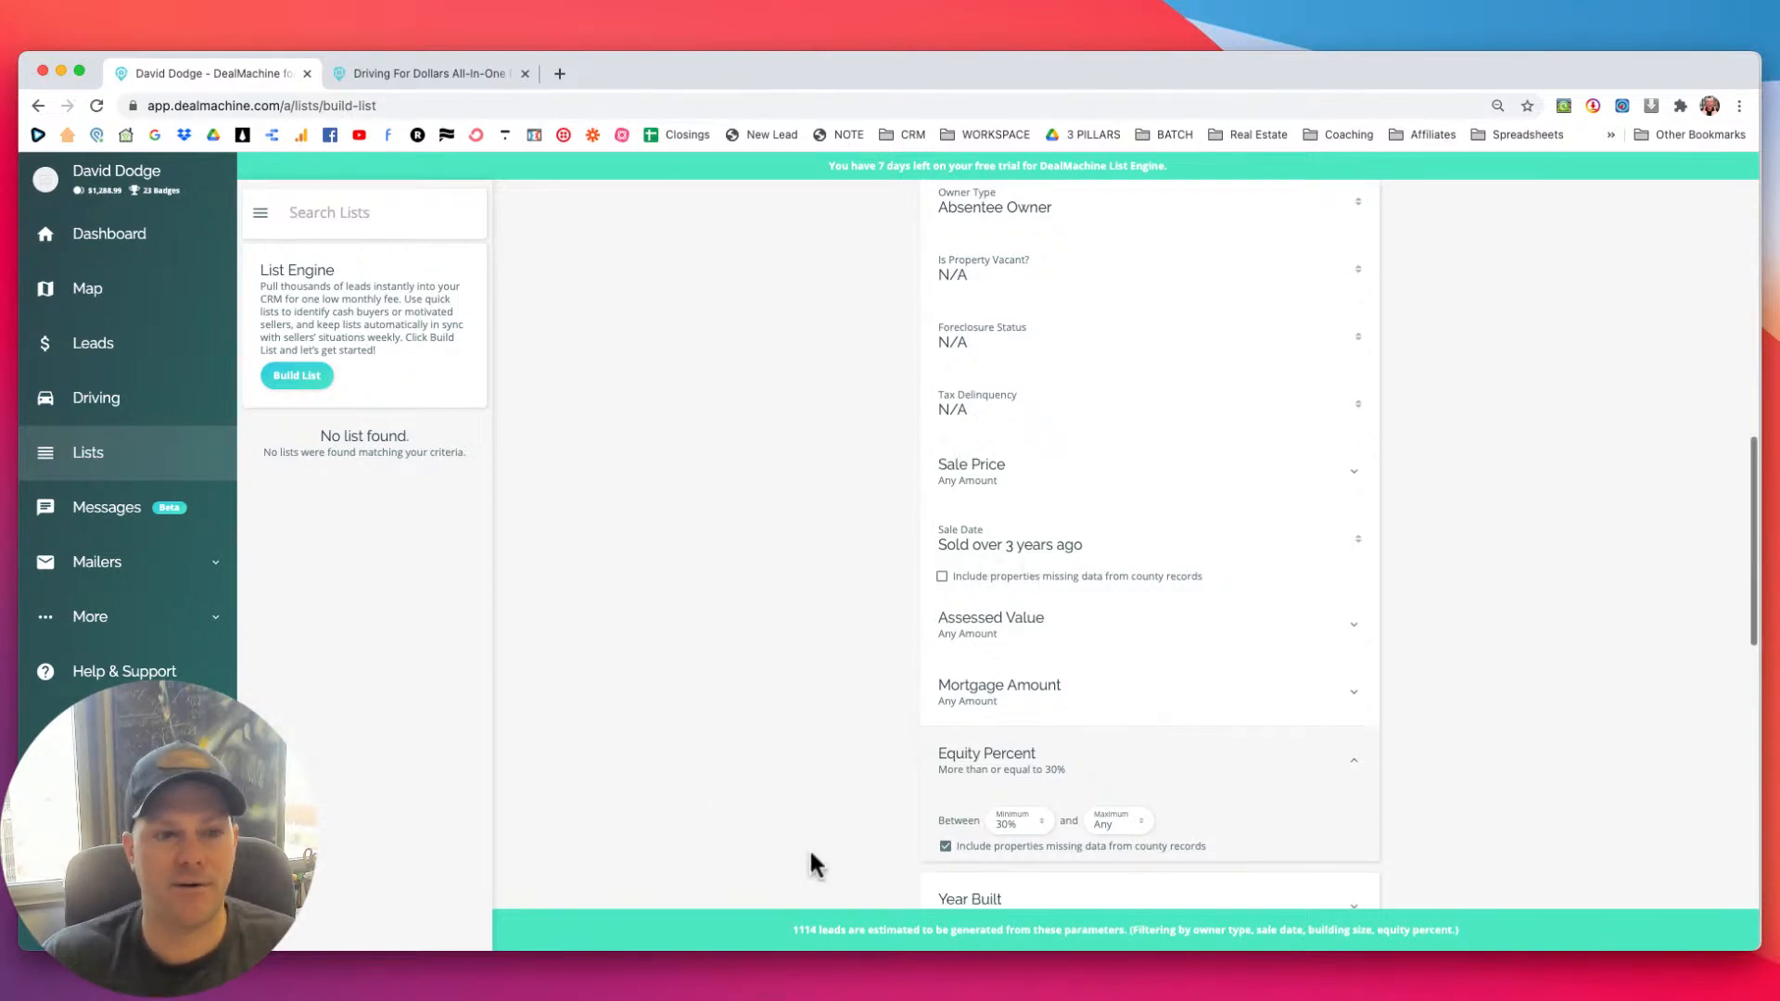
{"action": "left_click", "coordinate": [943, 576]}
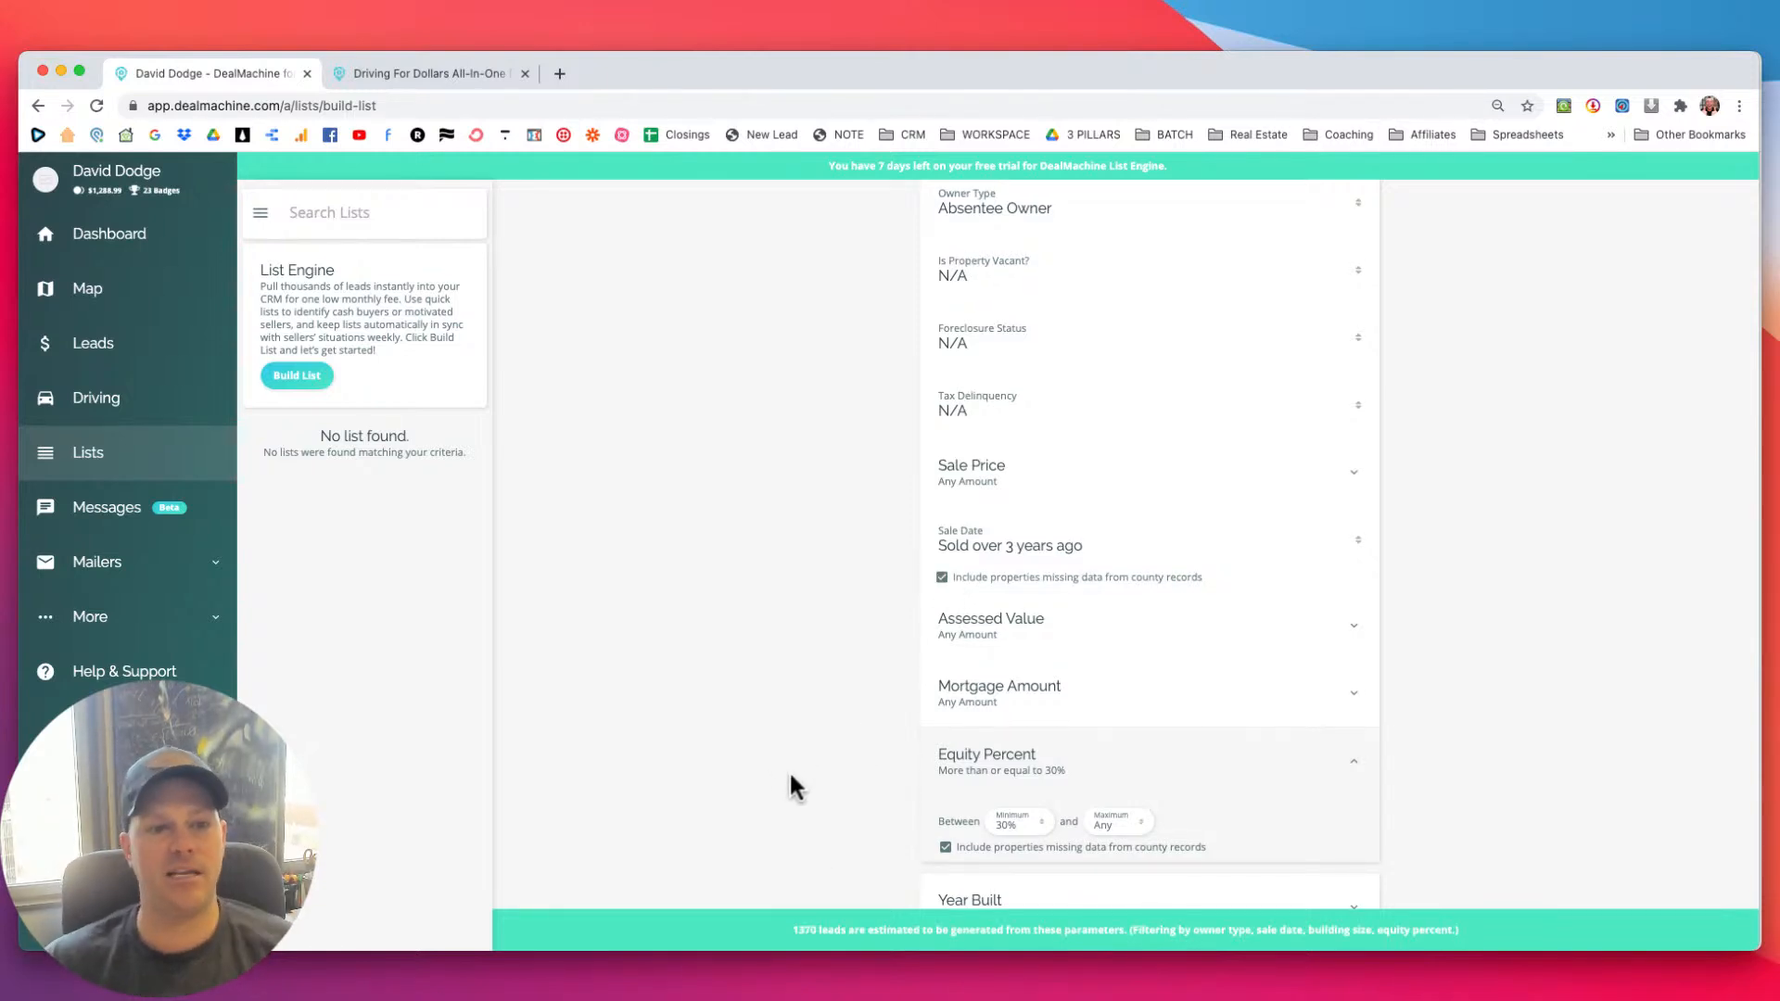
Try the Sale Date filter at over 5 and over 10 years, and return it to Sold over 3 years ago.
{"action": "scroll", "coordinate": [791, 777], "scroll_direction": "down", "scroll_amount": 2}
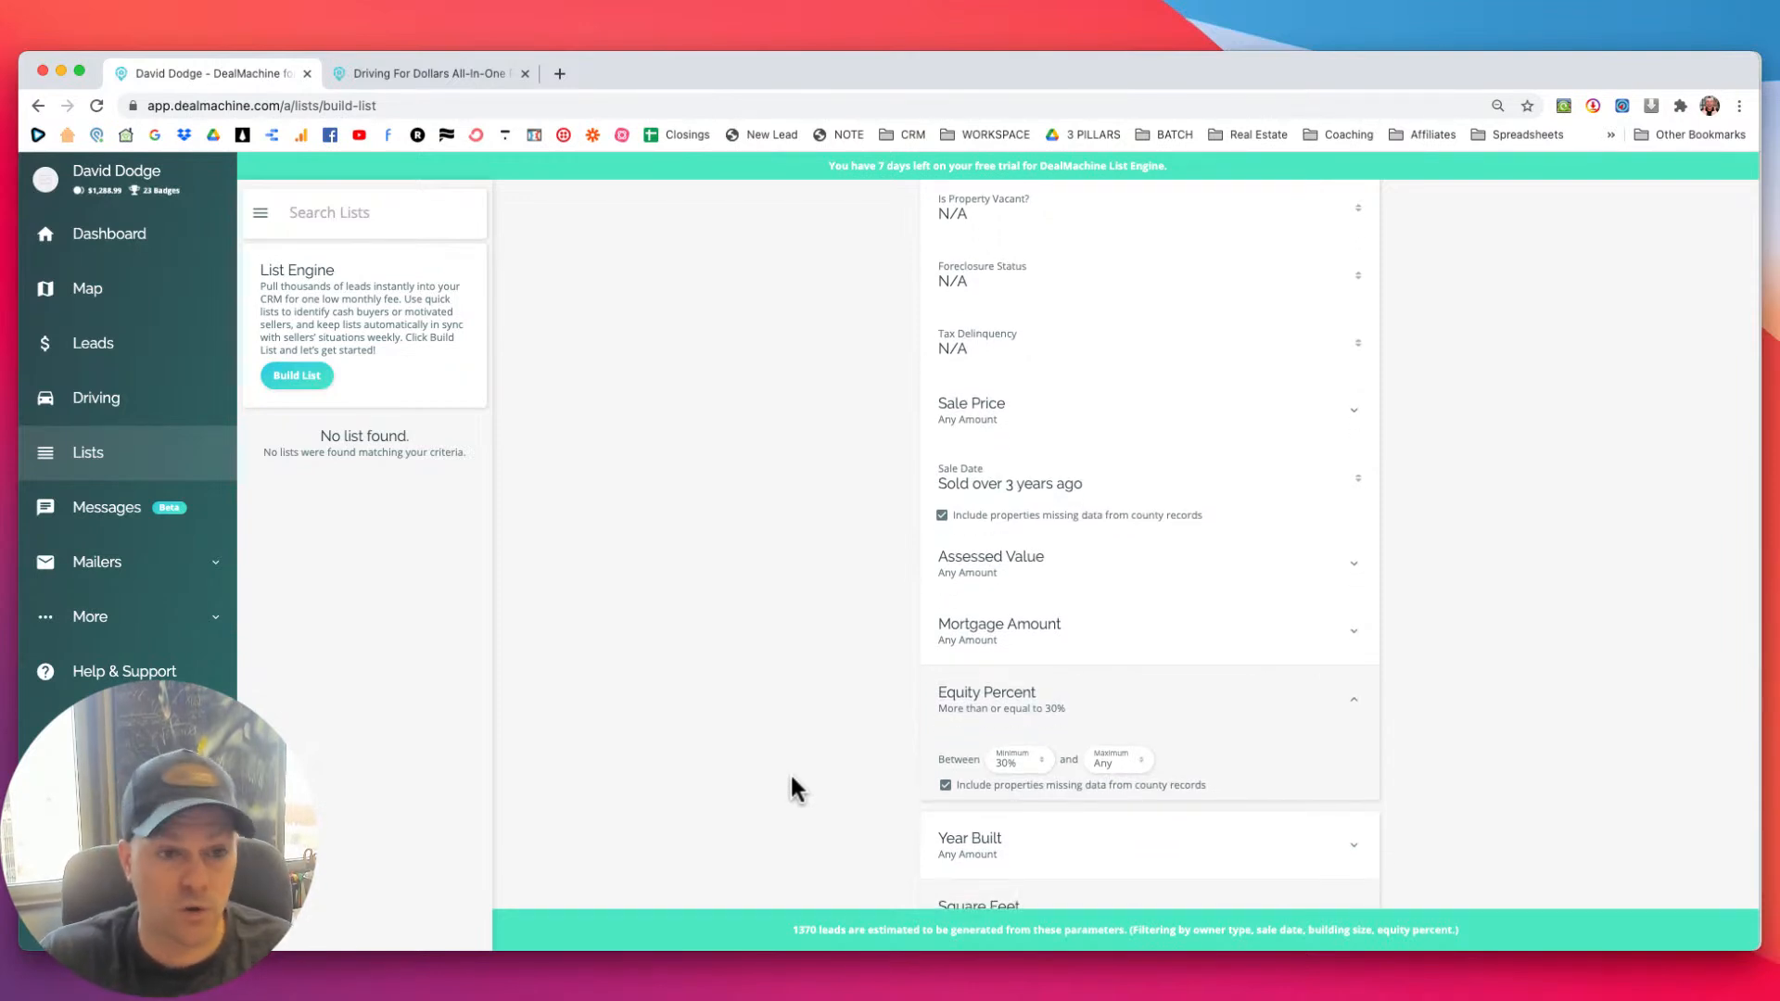
{"action": "left_click", "coordinate": [1030, 487]}
{"action": "left_click", "coordinate": [1011, 495]}
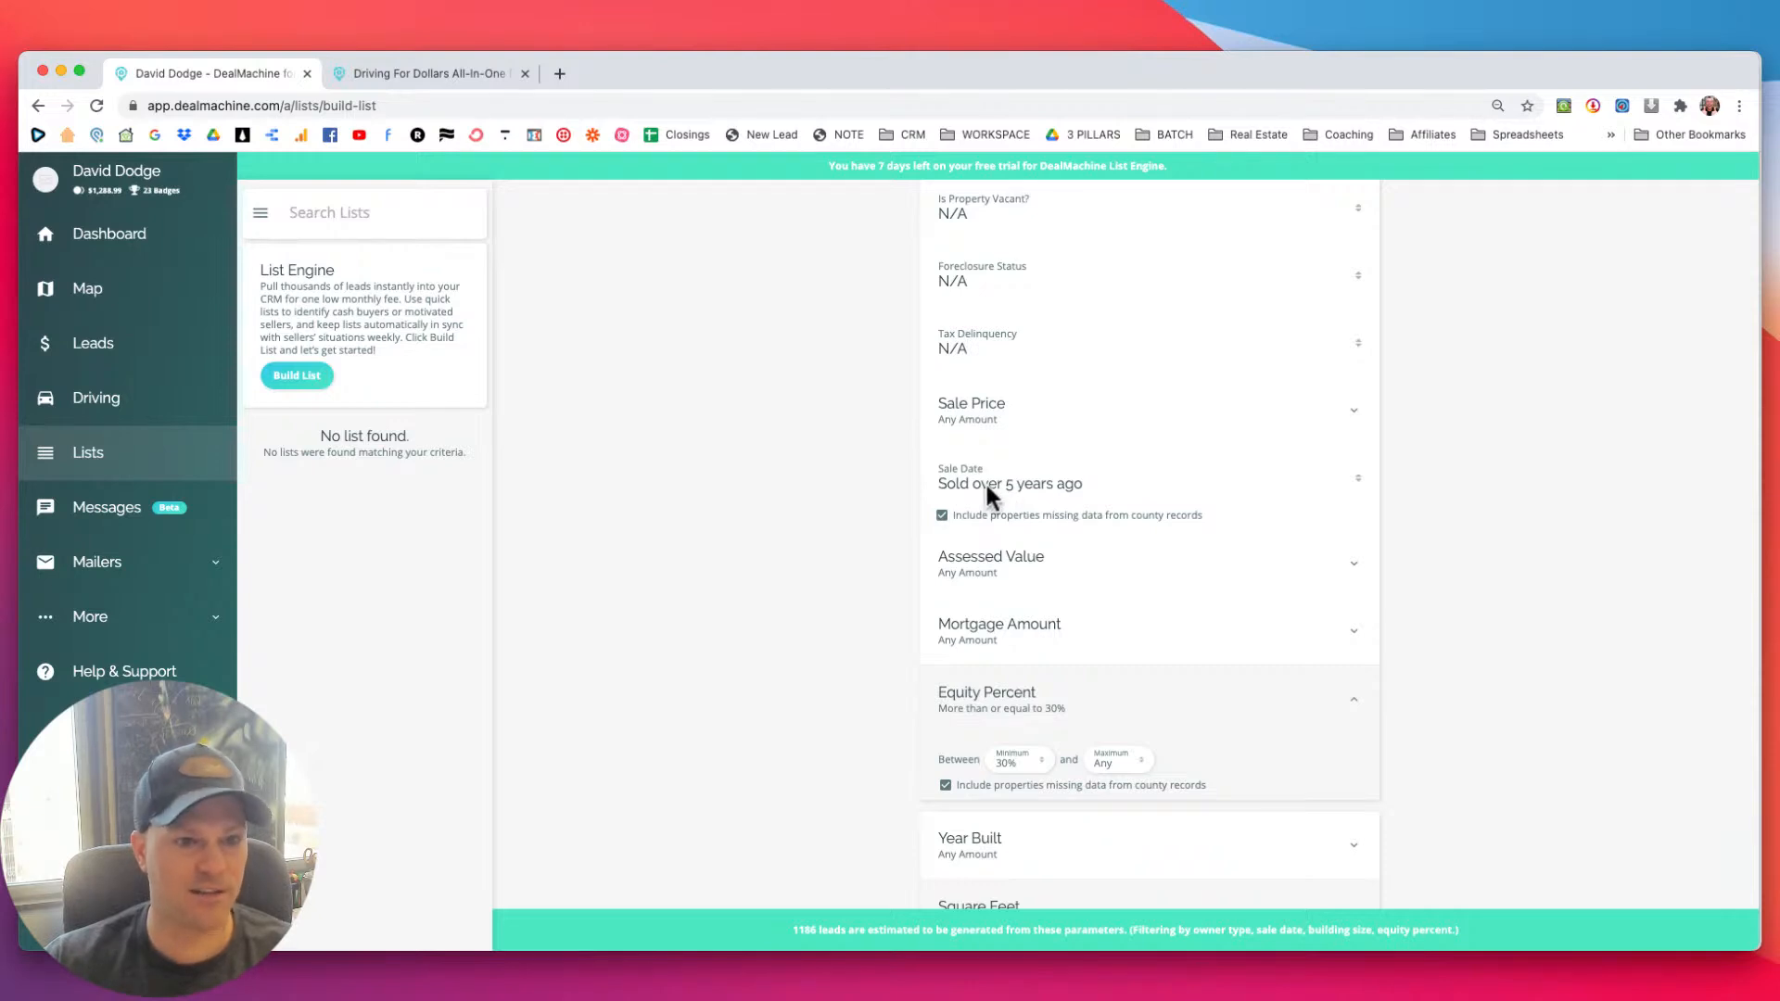
{"action": "left_click", "coordinate": [984, 480]}
{"action": "left_click", "coordinate": [988, 495]}
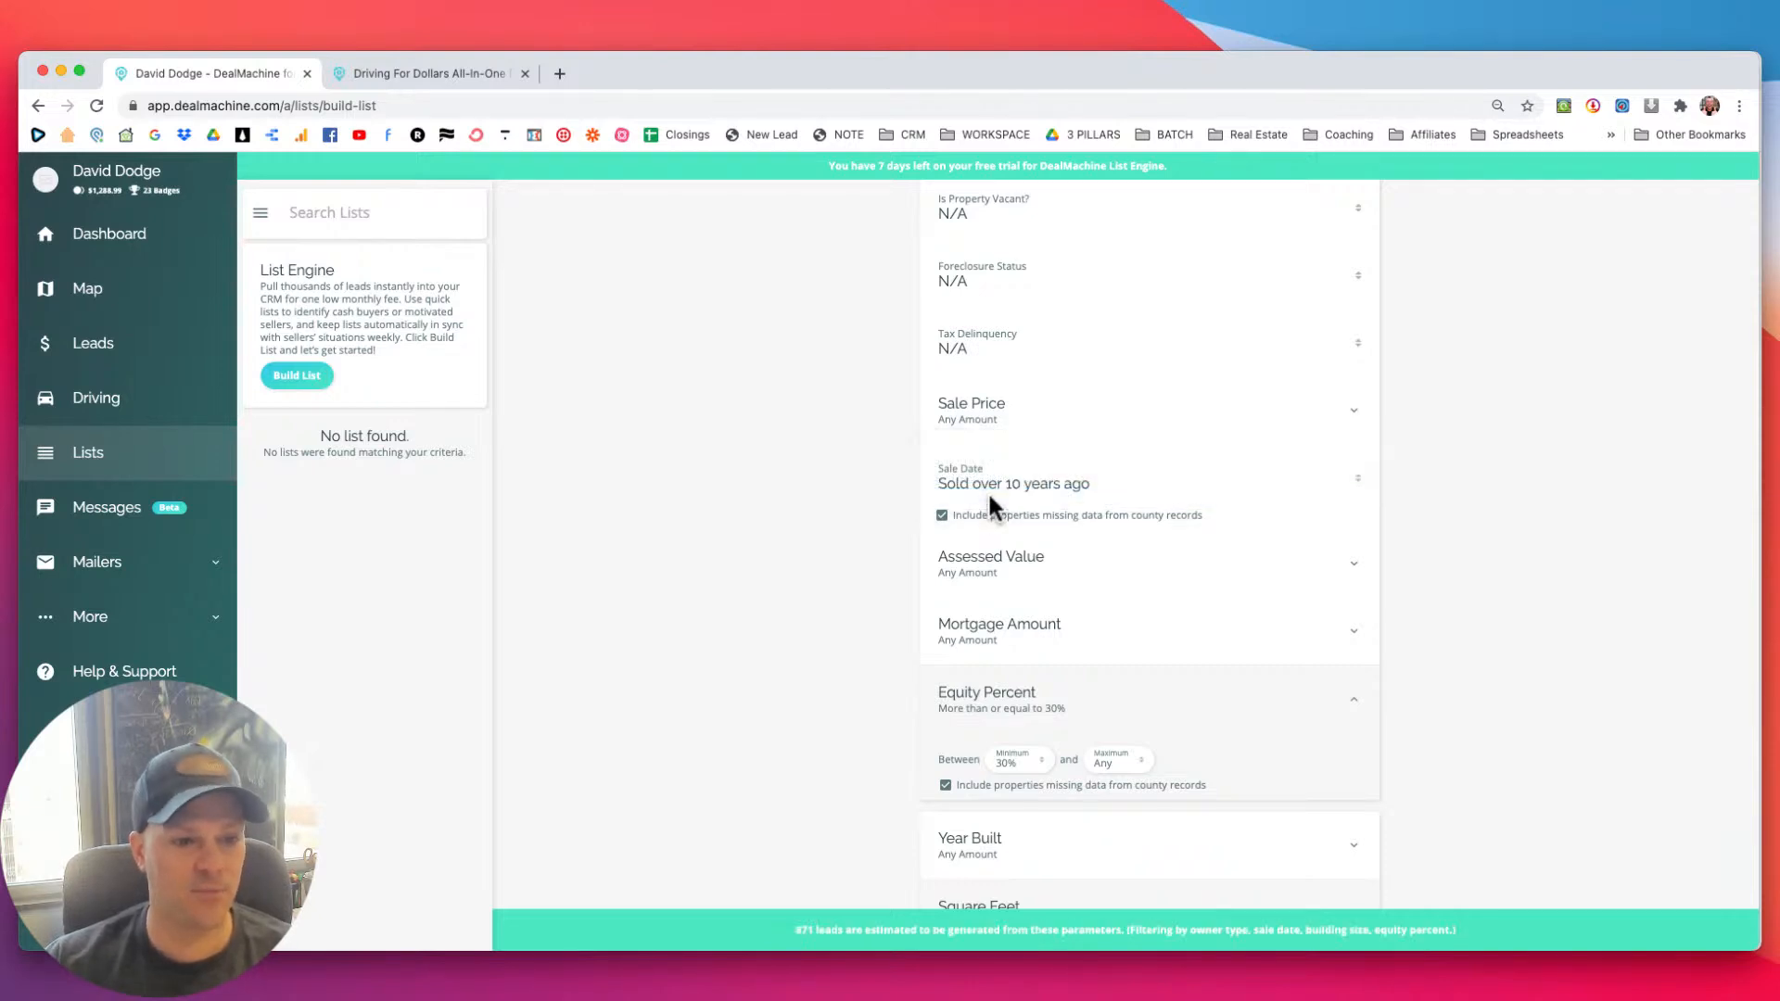
{"action": "left_click", "coordinate": [996, 482]}
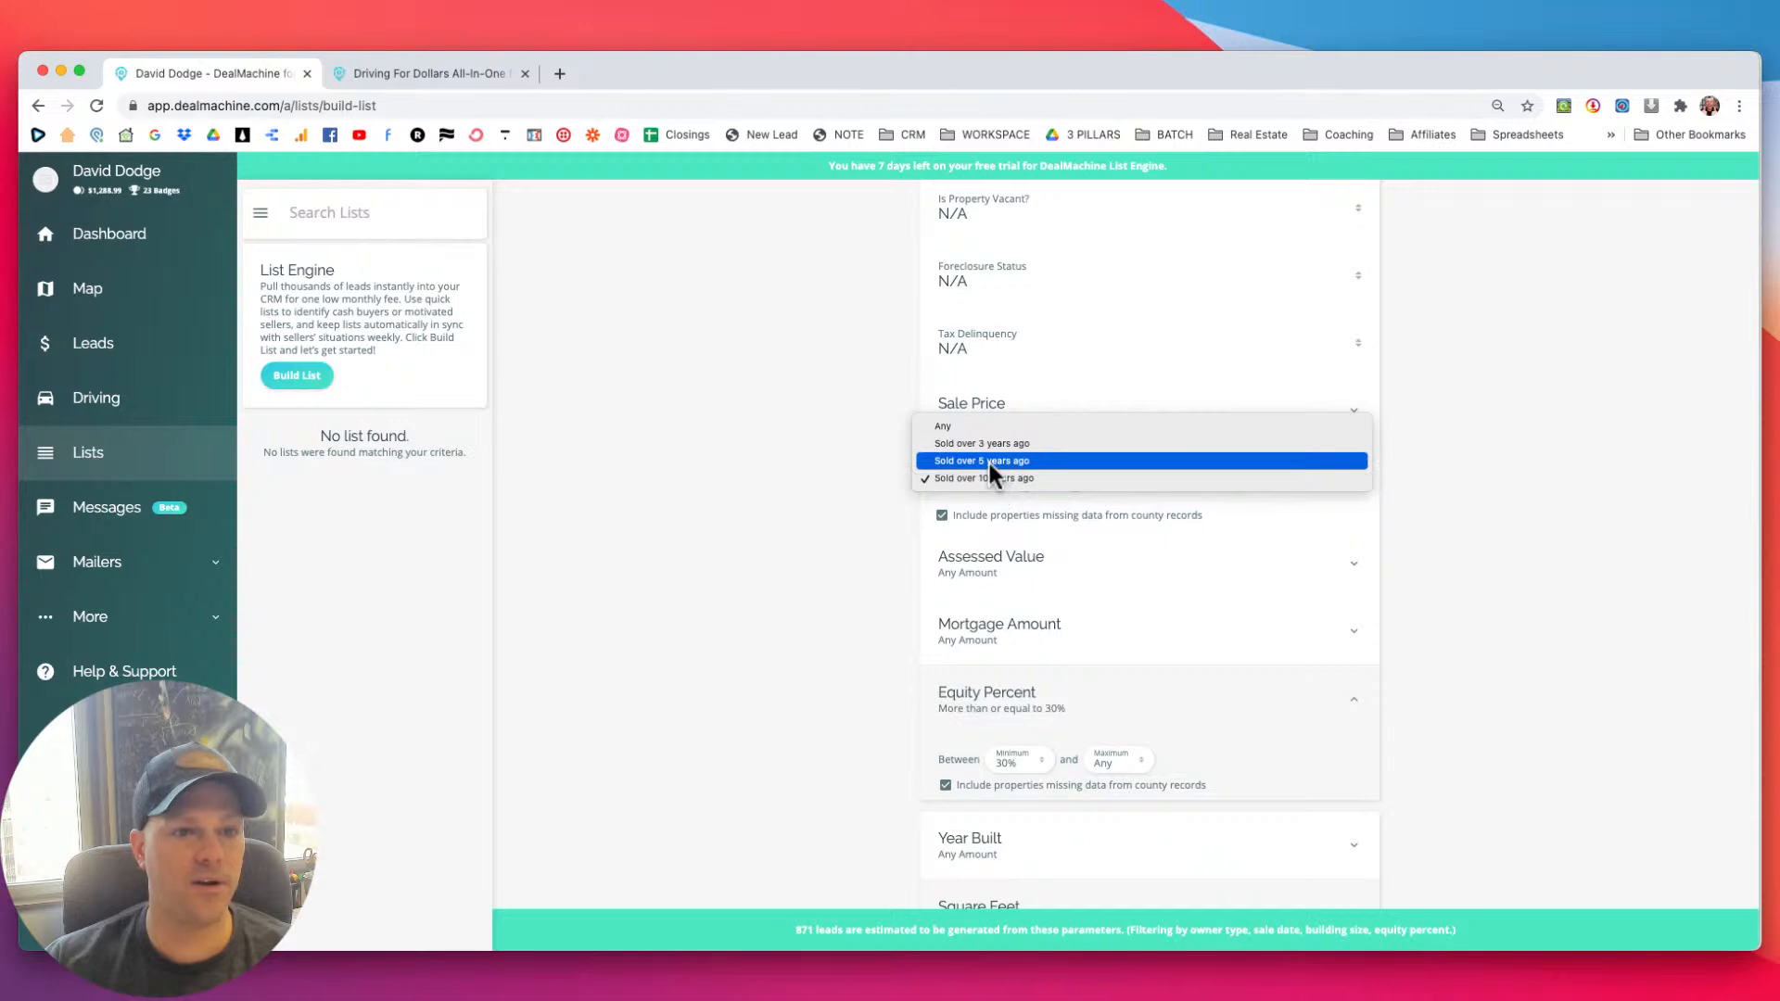
{"action": "left_click", "coordinate": [988, 464]}
{"action": "left_click", "coordinate": [982, 482]}
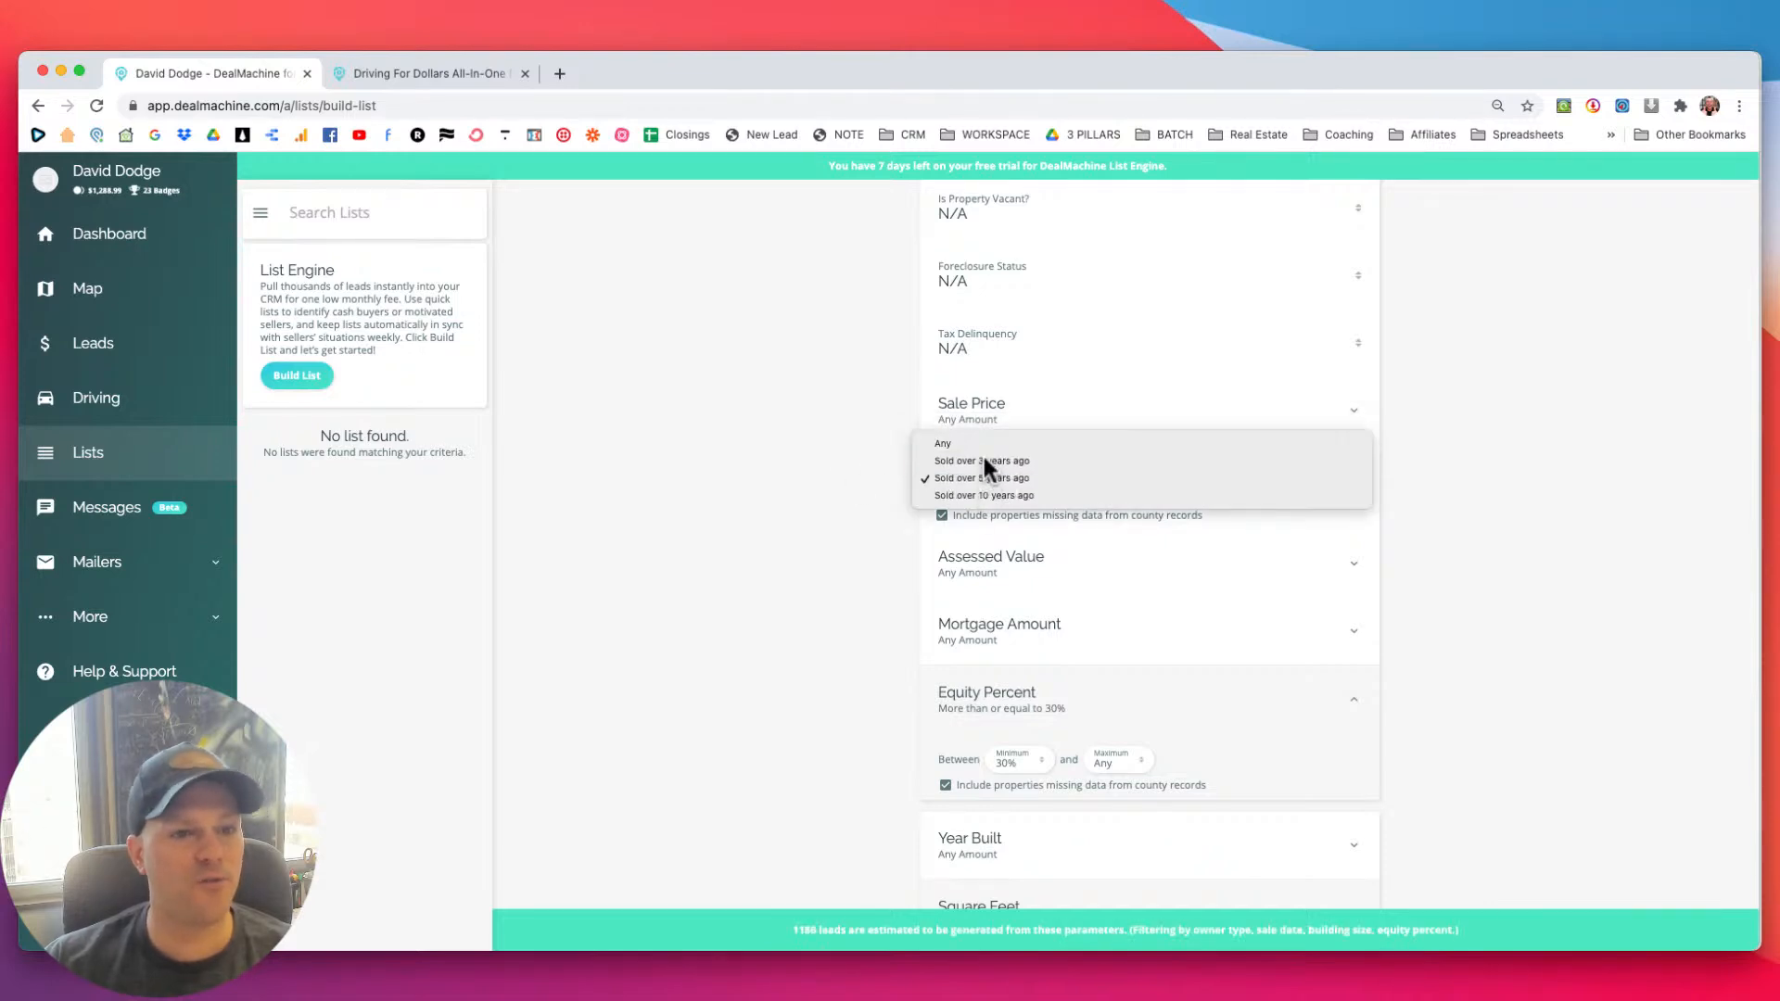
{"action": "left_click", "coordinate": [986, 461]}
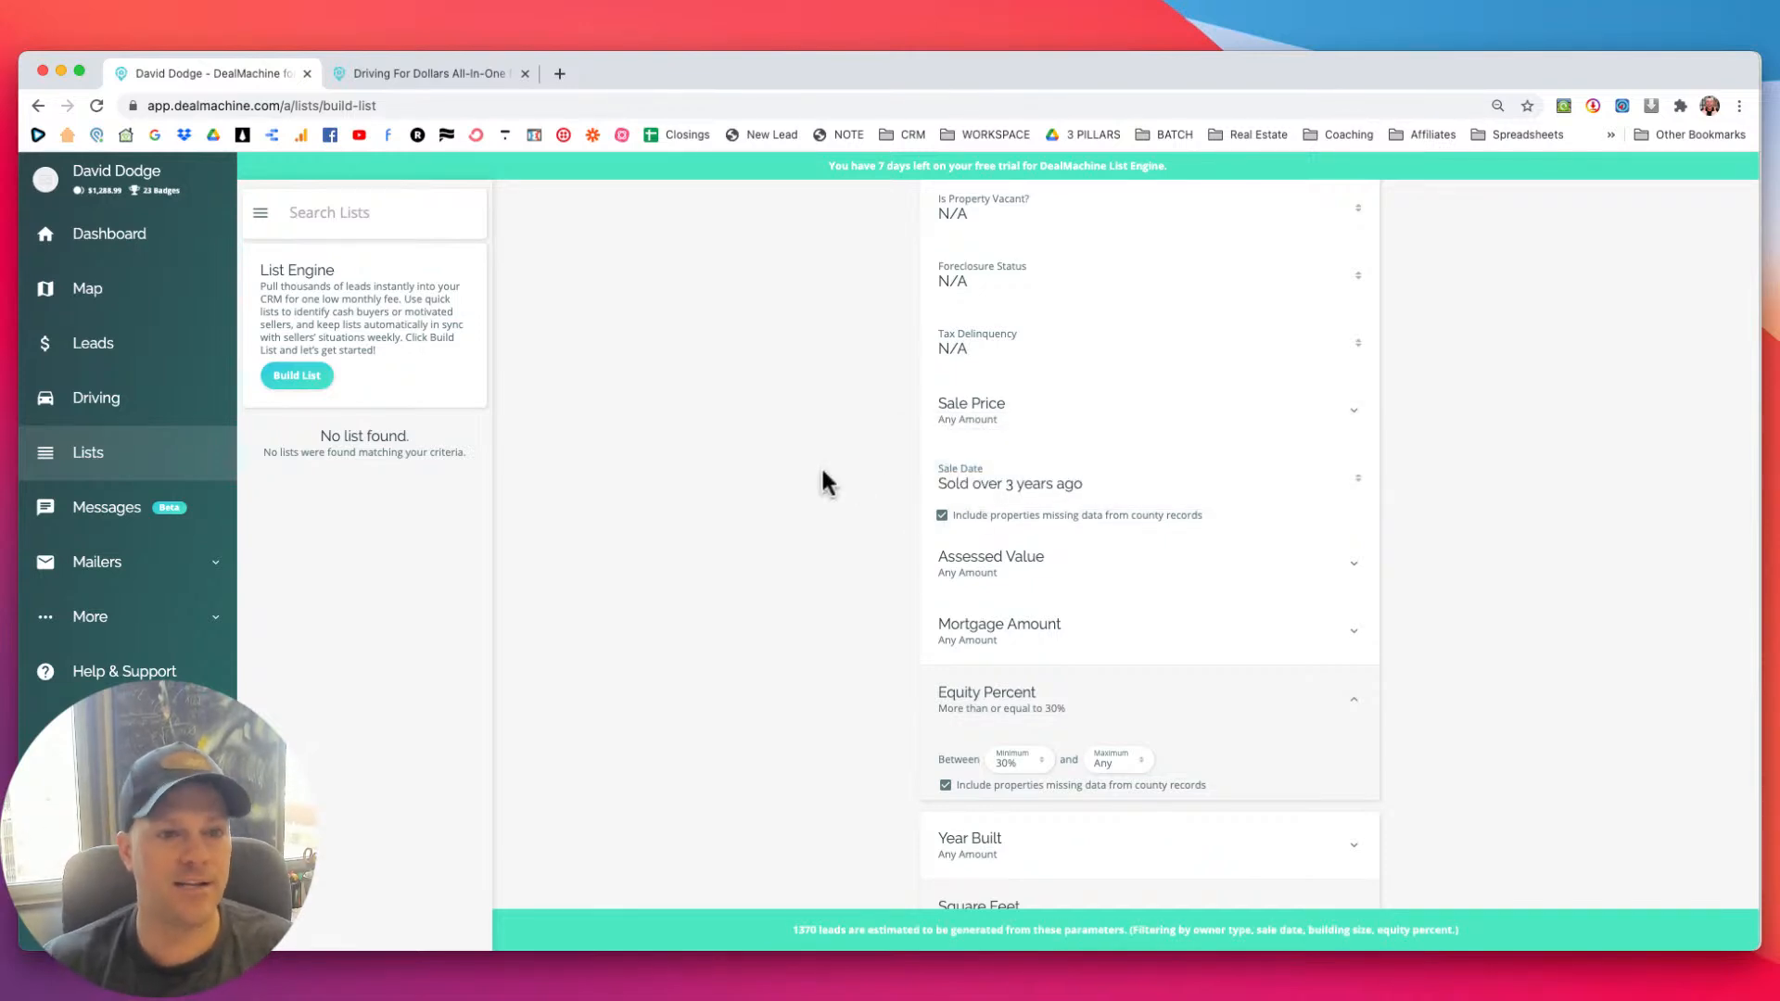
Review the remaining custom filters, the list name section and the drawn market area of the list.
{"action": "scroll", "coordinate": [826, 538], "scroll_direction": "down", "scroll_amount": 2}
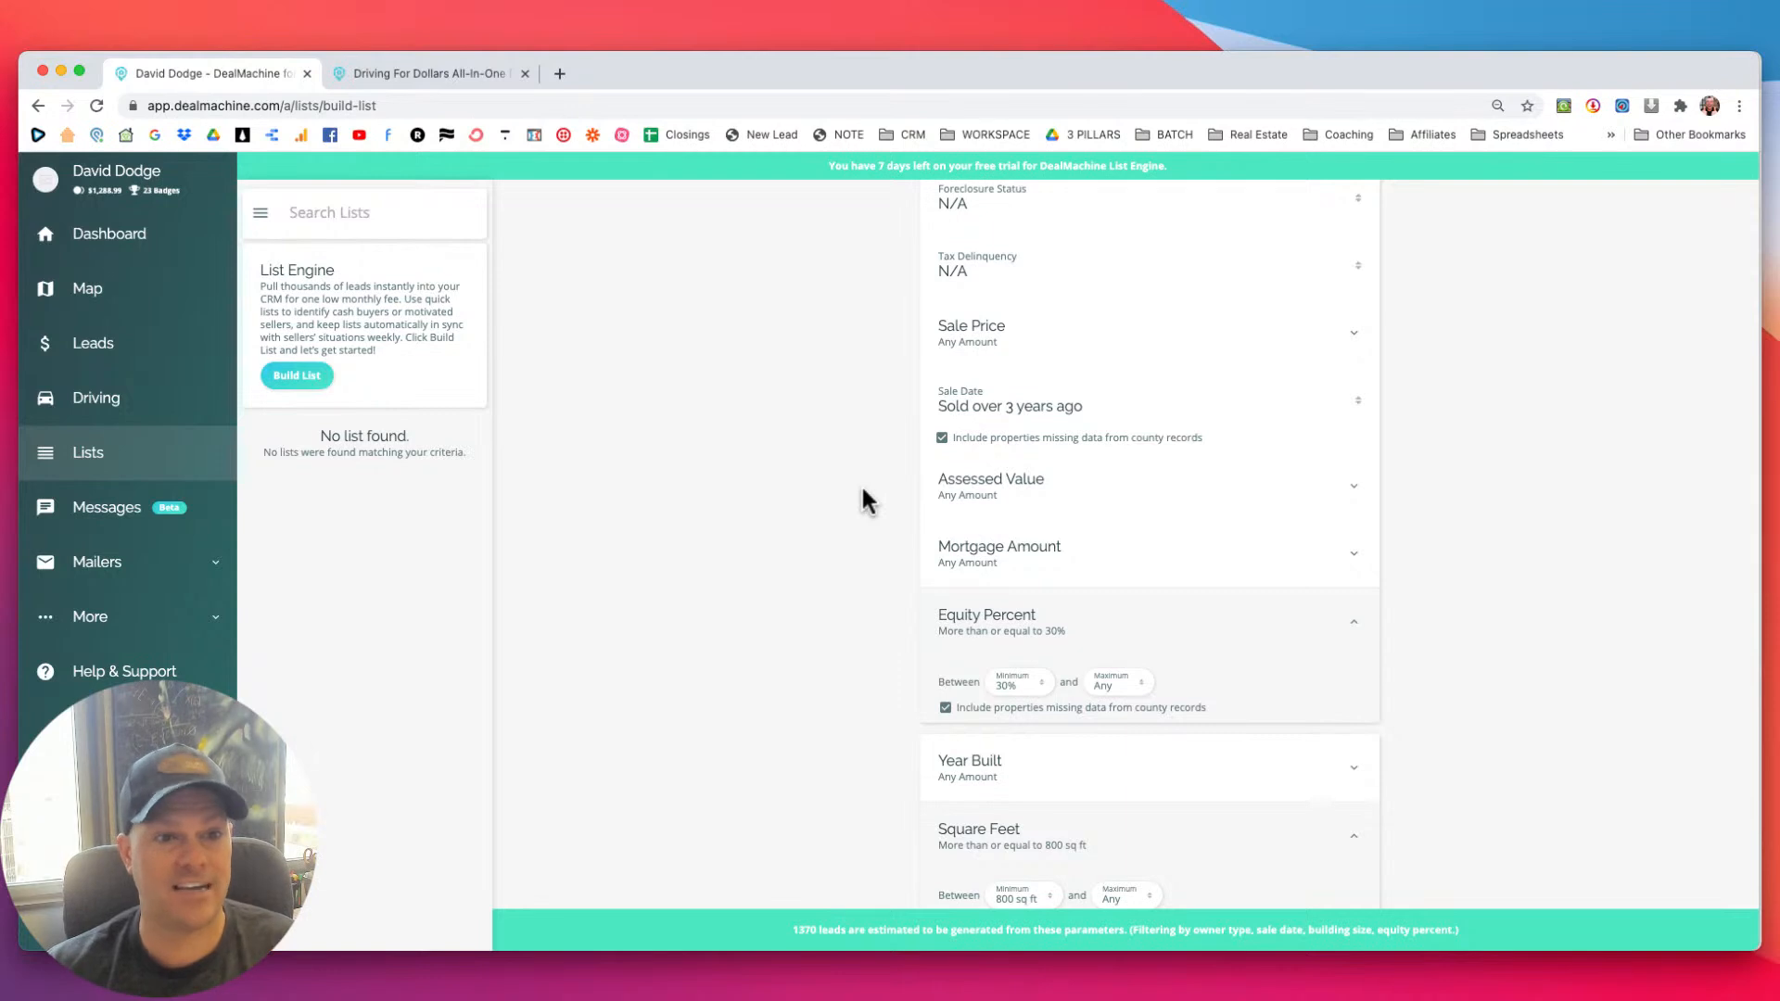
{"action": "scroll", "coordinate": [867, 501], "scroll_direction": "down", "scroll_amount": 1}
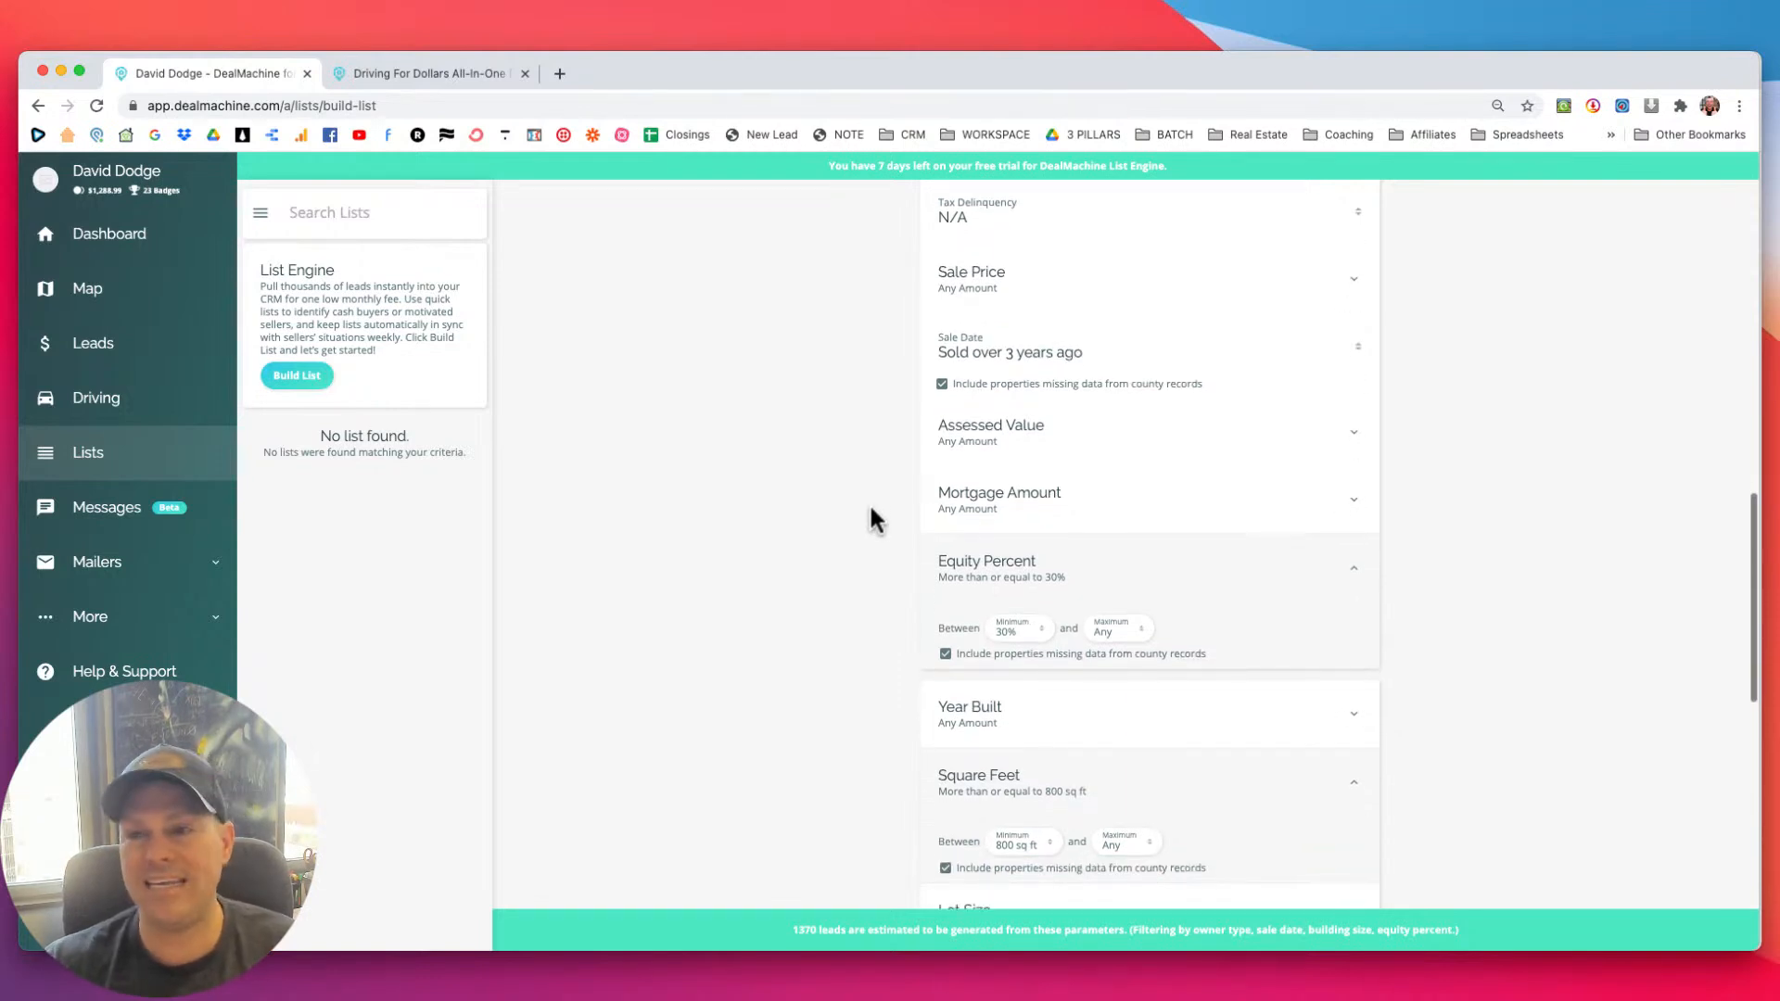
{"action": "scroll", "coordinate": [872, 519], "scroll_direction": "down", "scroll_amount": 2}
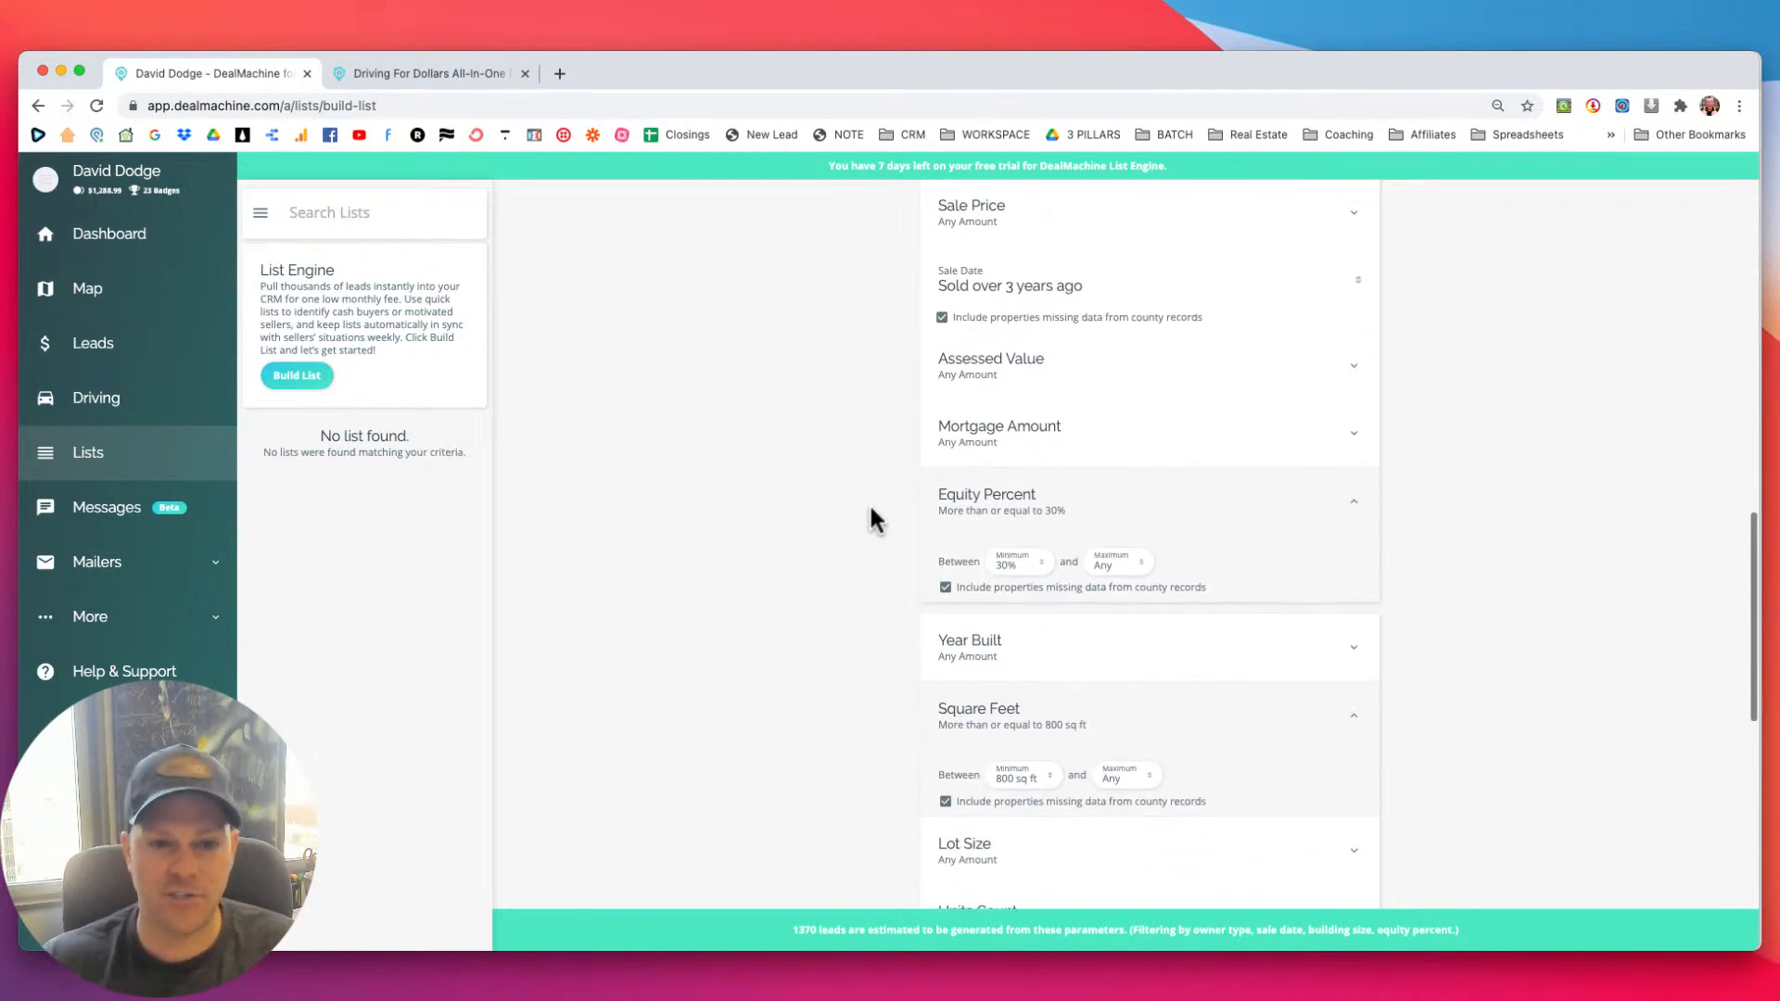
{"action": "scroll", "coordinate": [871, 519], "scroll_direction": "down", "scroll_amount": 3}
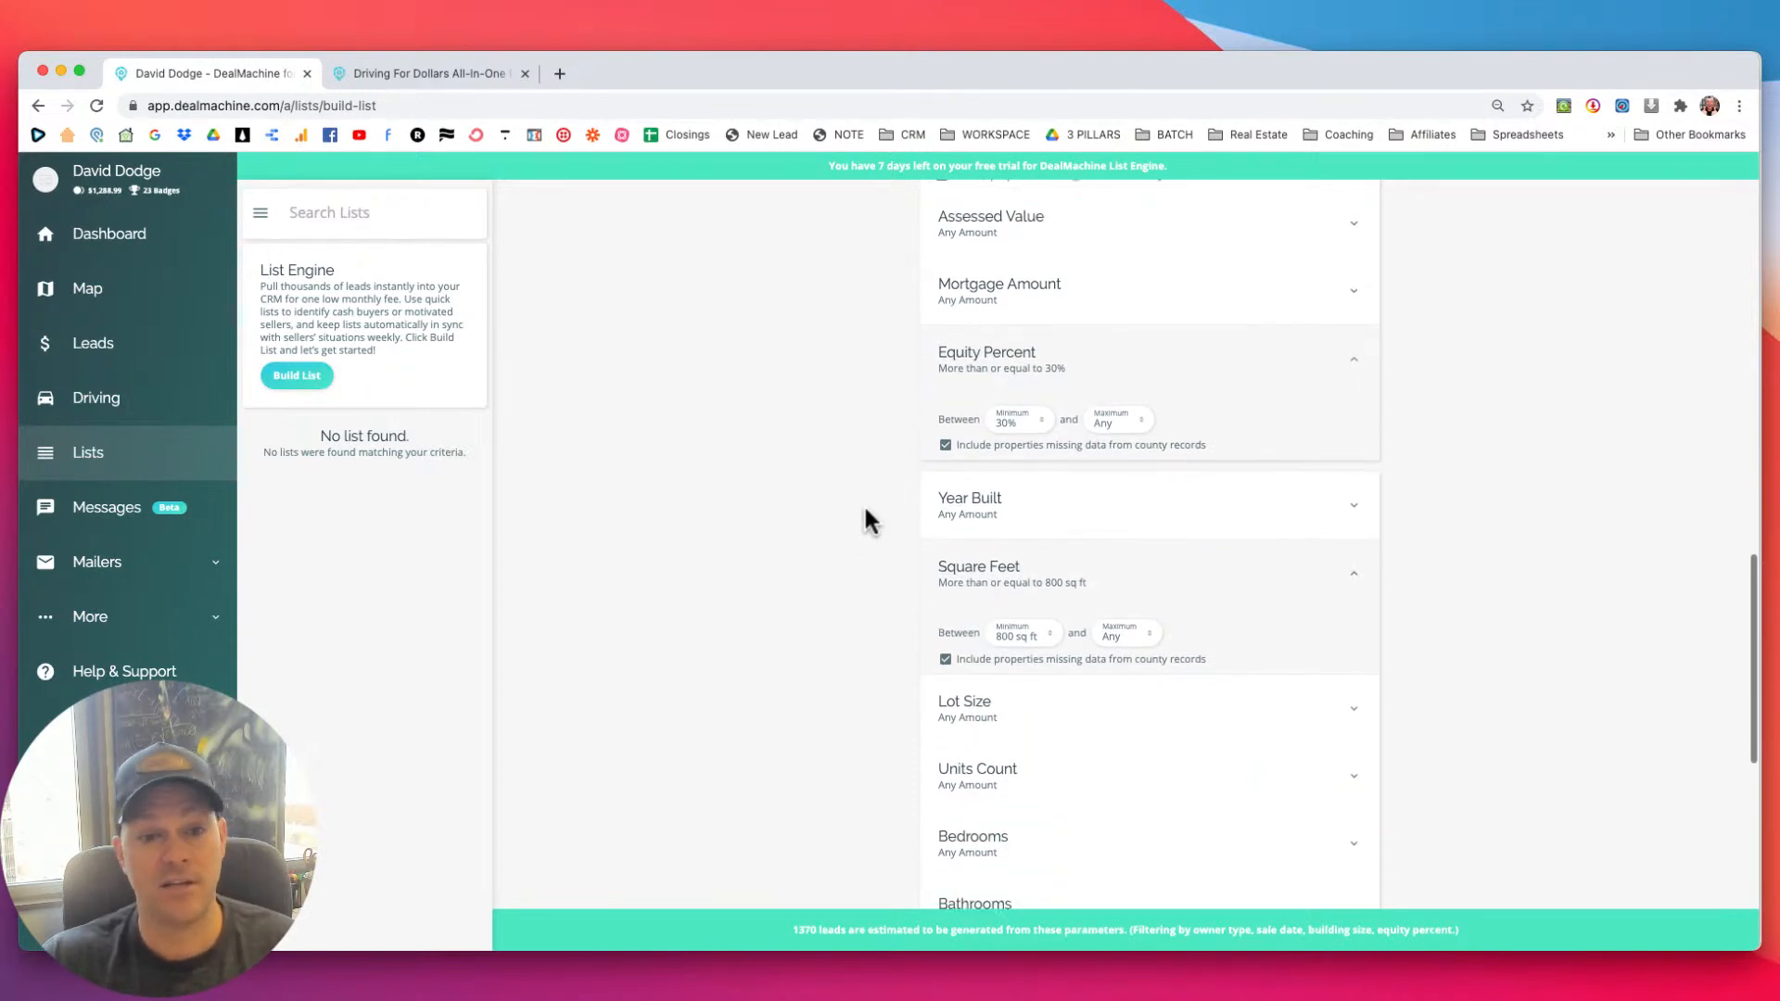
{"action": "scroll", "coordinate": [866, 521], "scroll_direction": "up", "scroll_amount": 1}
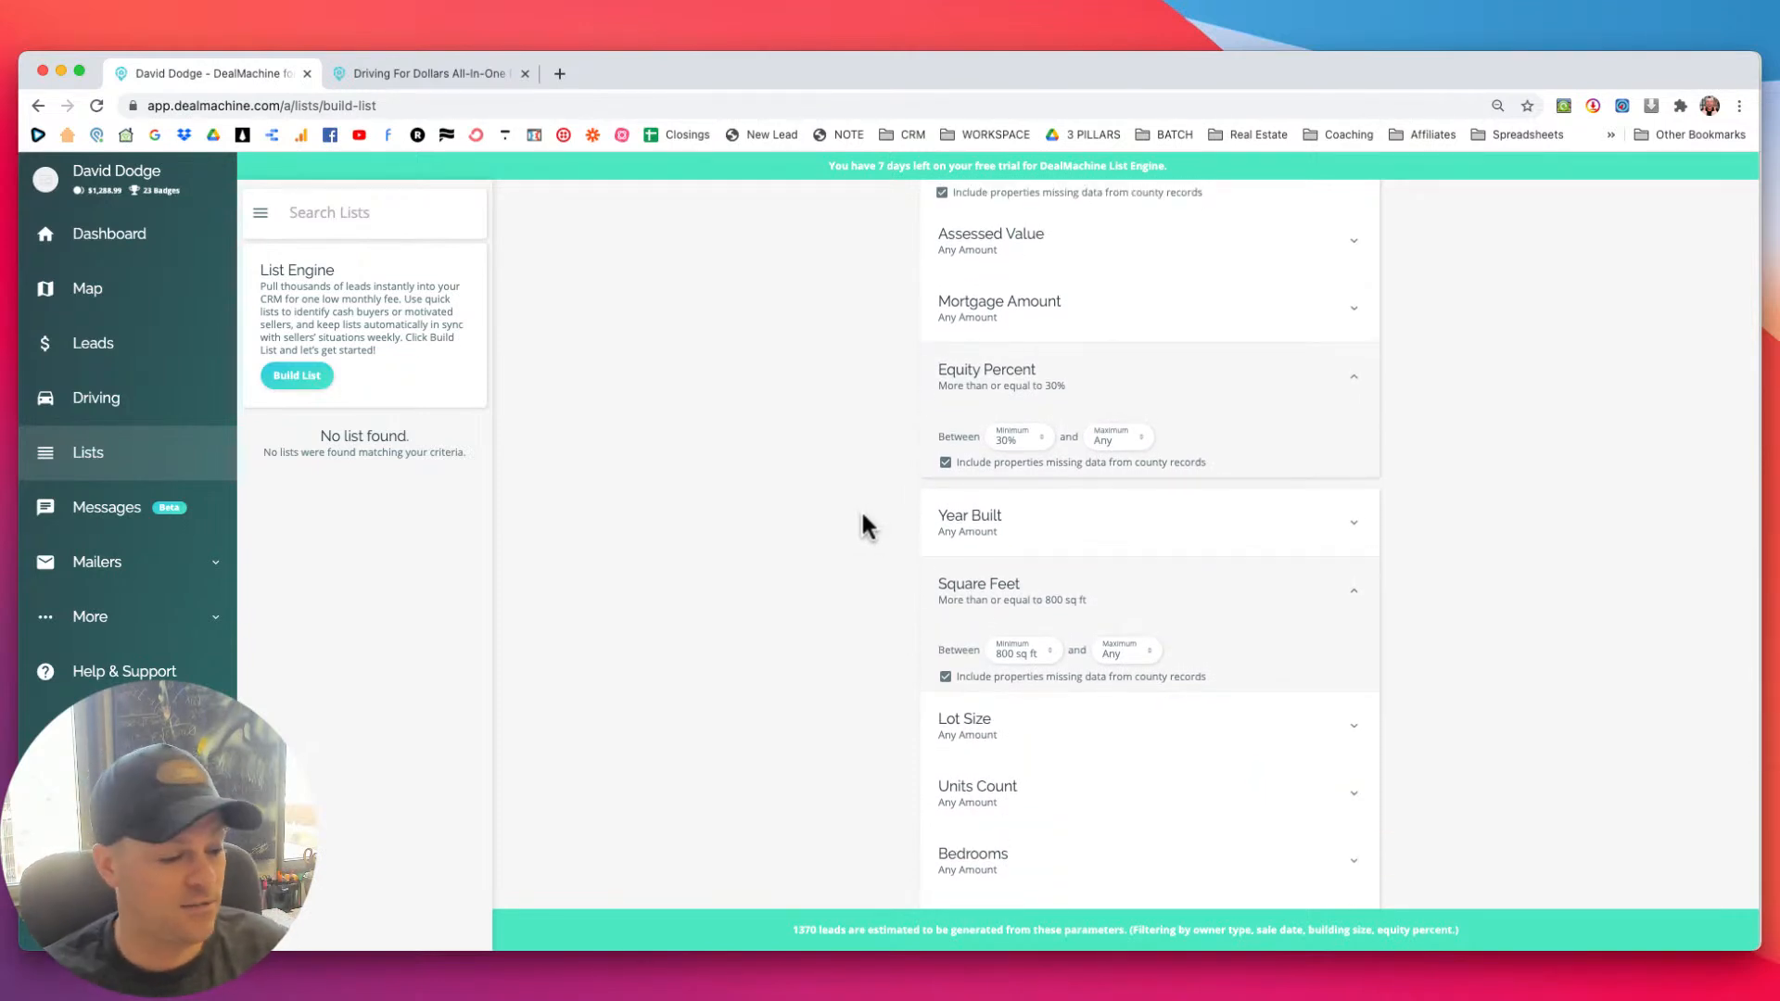
{"action": "scroll", "coordinate": [859, 505], "scroll_direction": "down", "scroll_amount": 4}
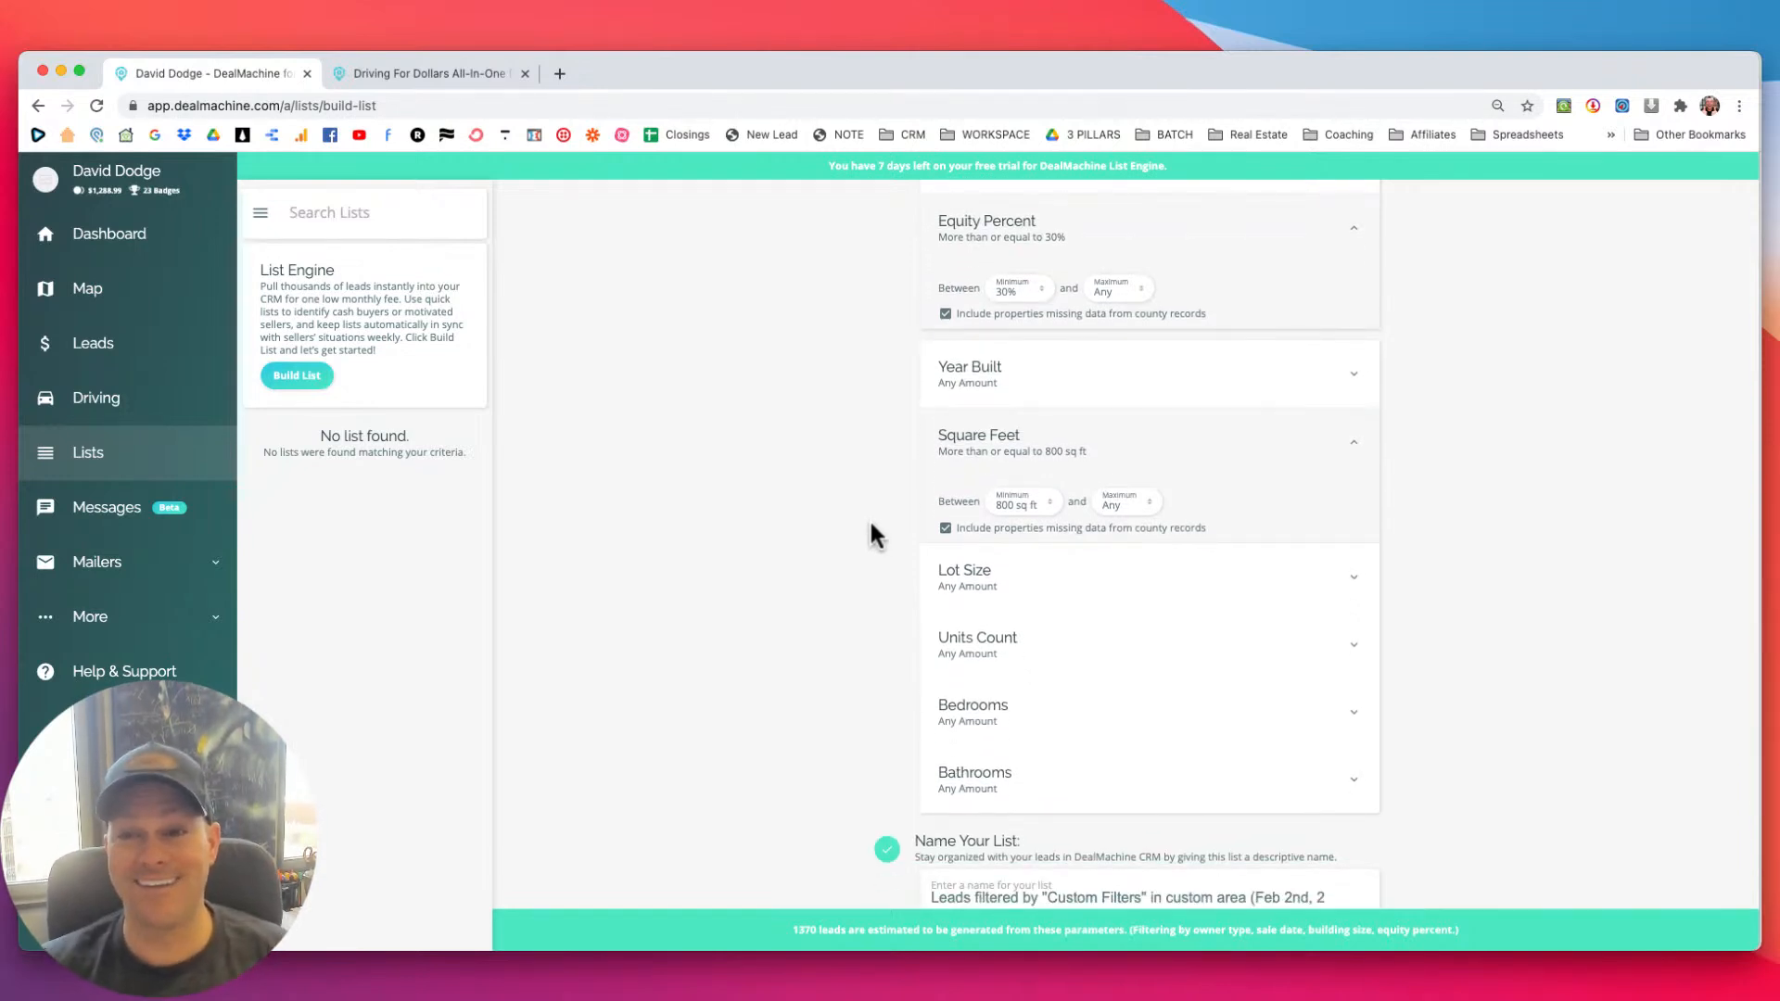
{"action": "scroll", "coordinate": [893, 511], "scroll_direction": "down", "scroll_amount": 3}
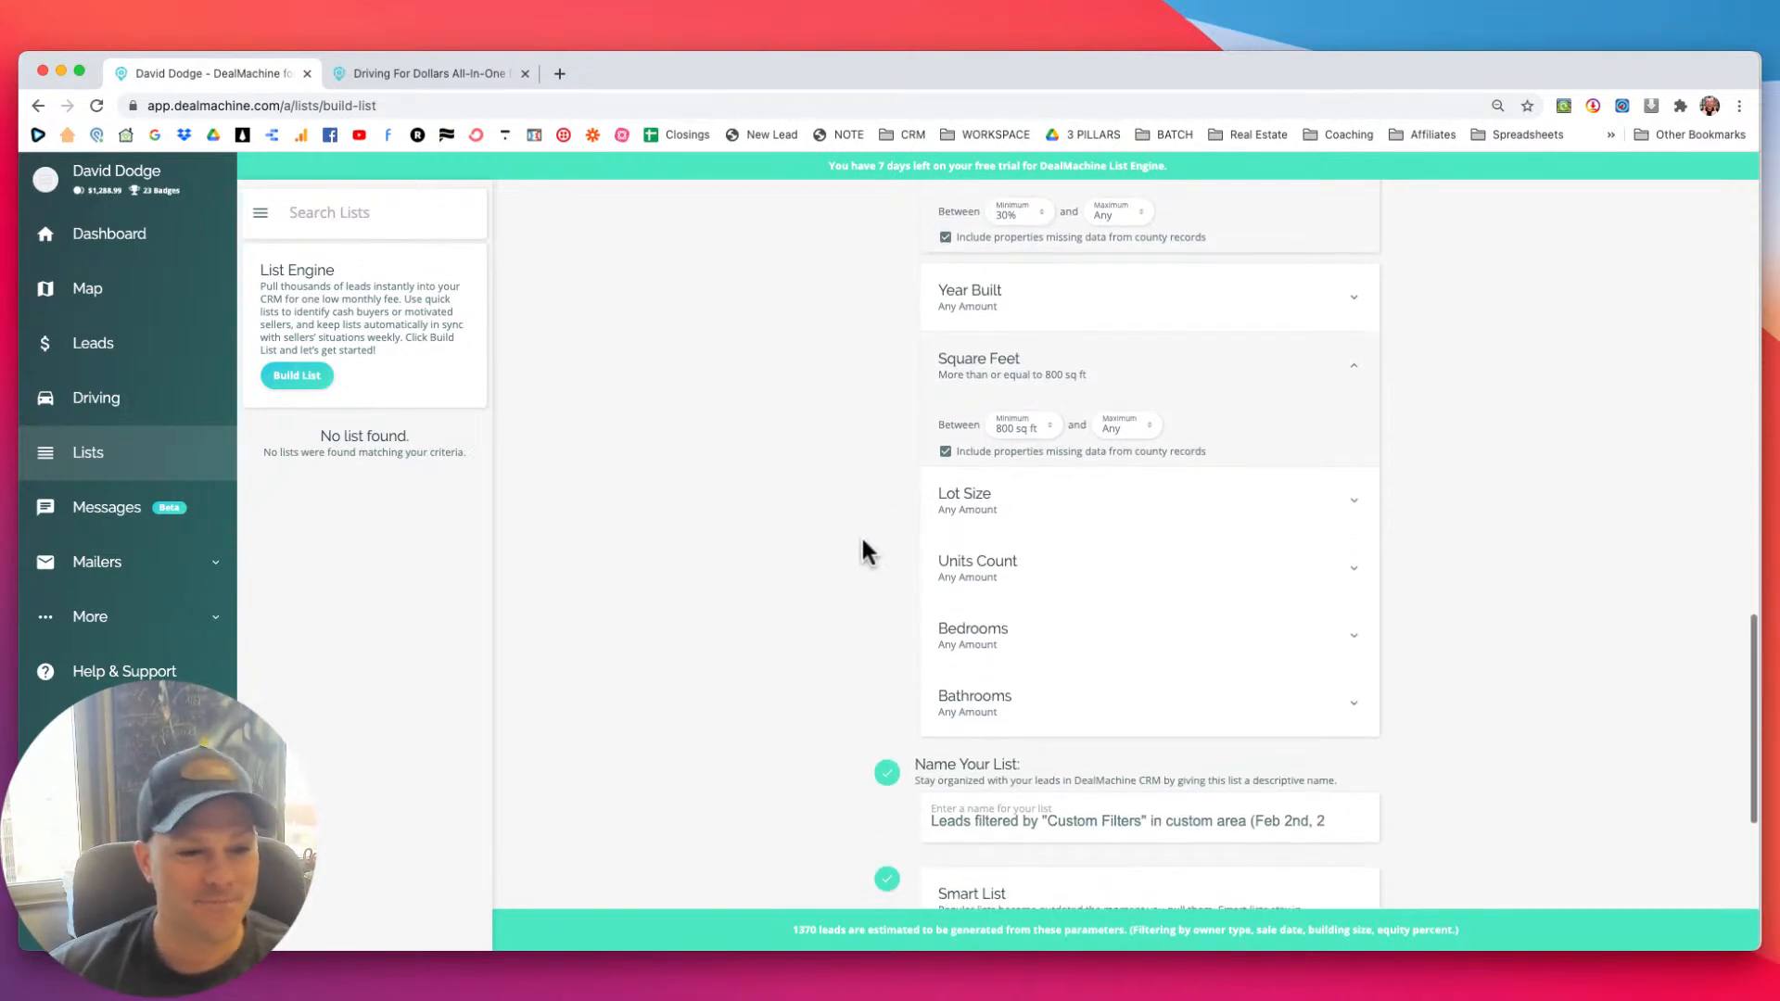
{"action": "scroll", "coordinate": [855, 542], "scroll_direction": "up", "scroll_amount": 7}
{"action": "scroll", "coordinate": [845, 548], "scroll_direction": "up", "scroll_amount": 15}
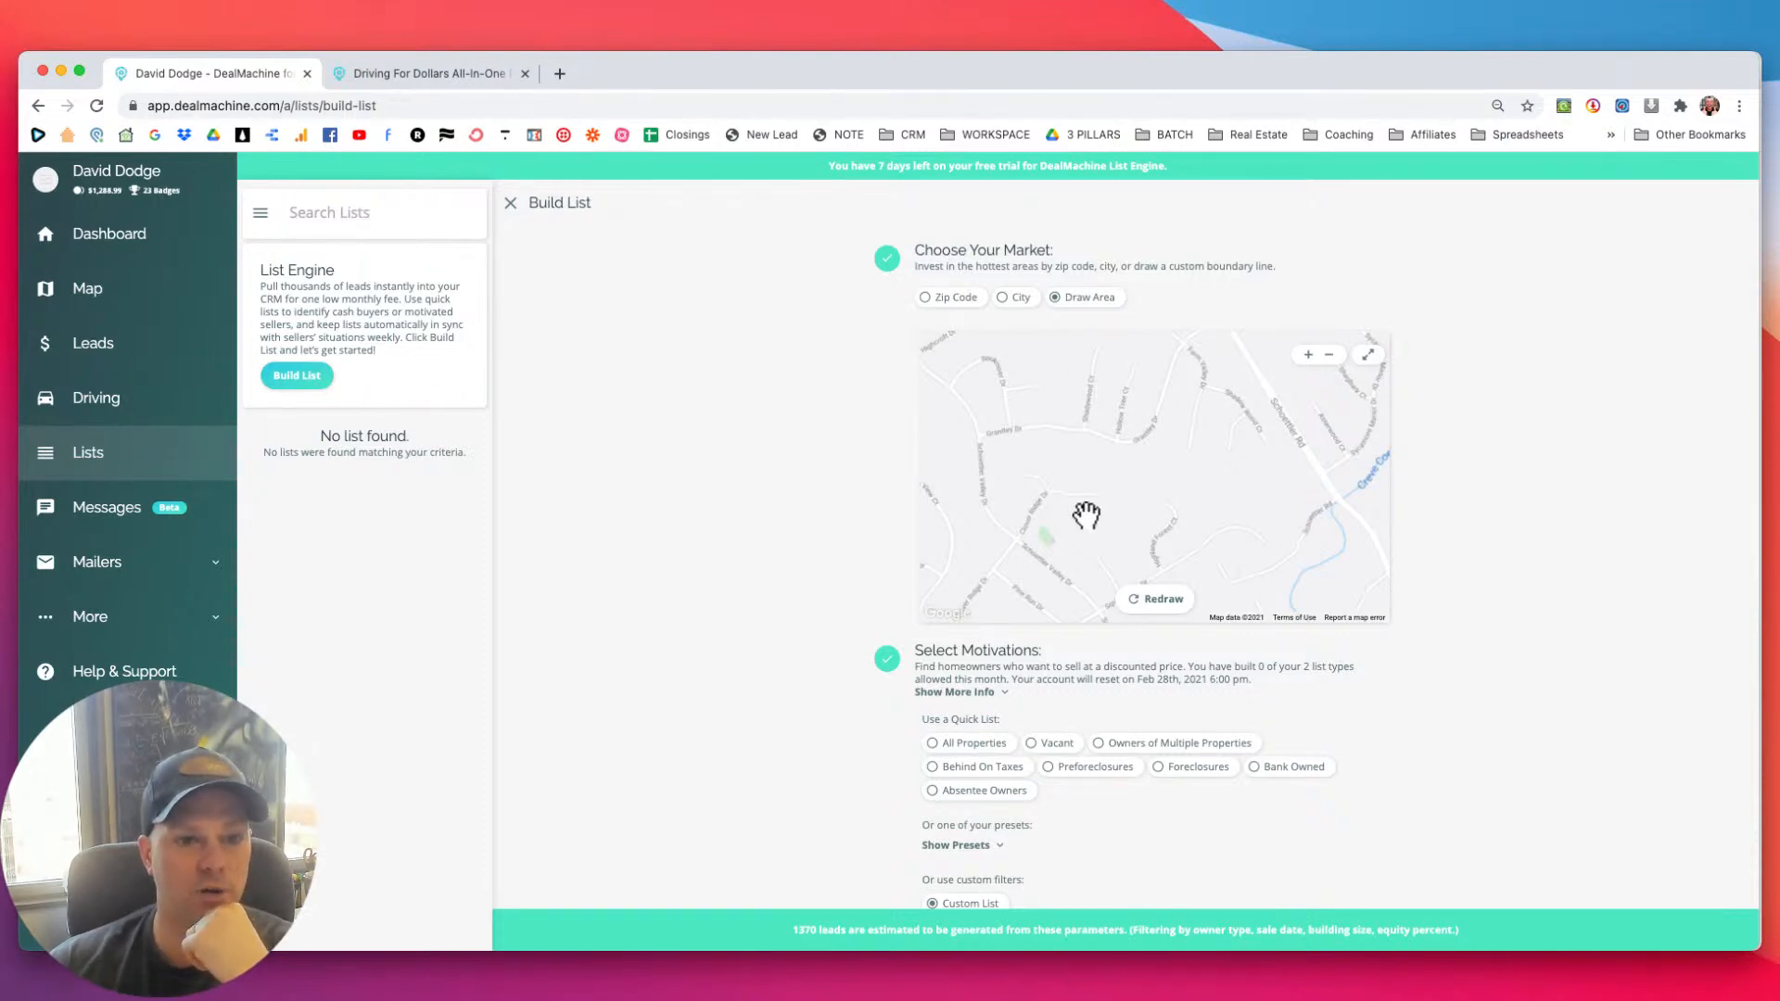
Show more info under Select Motivations to read about the monthly list type levels.
{"action": "scroll", "coordinate": [822, 484], "scroll_direction": "down", "scroll_amount": 5}
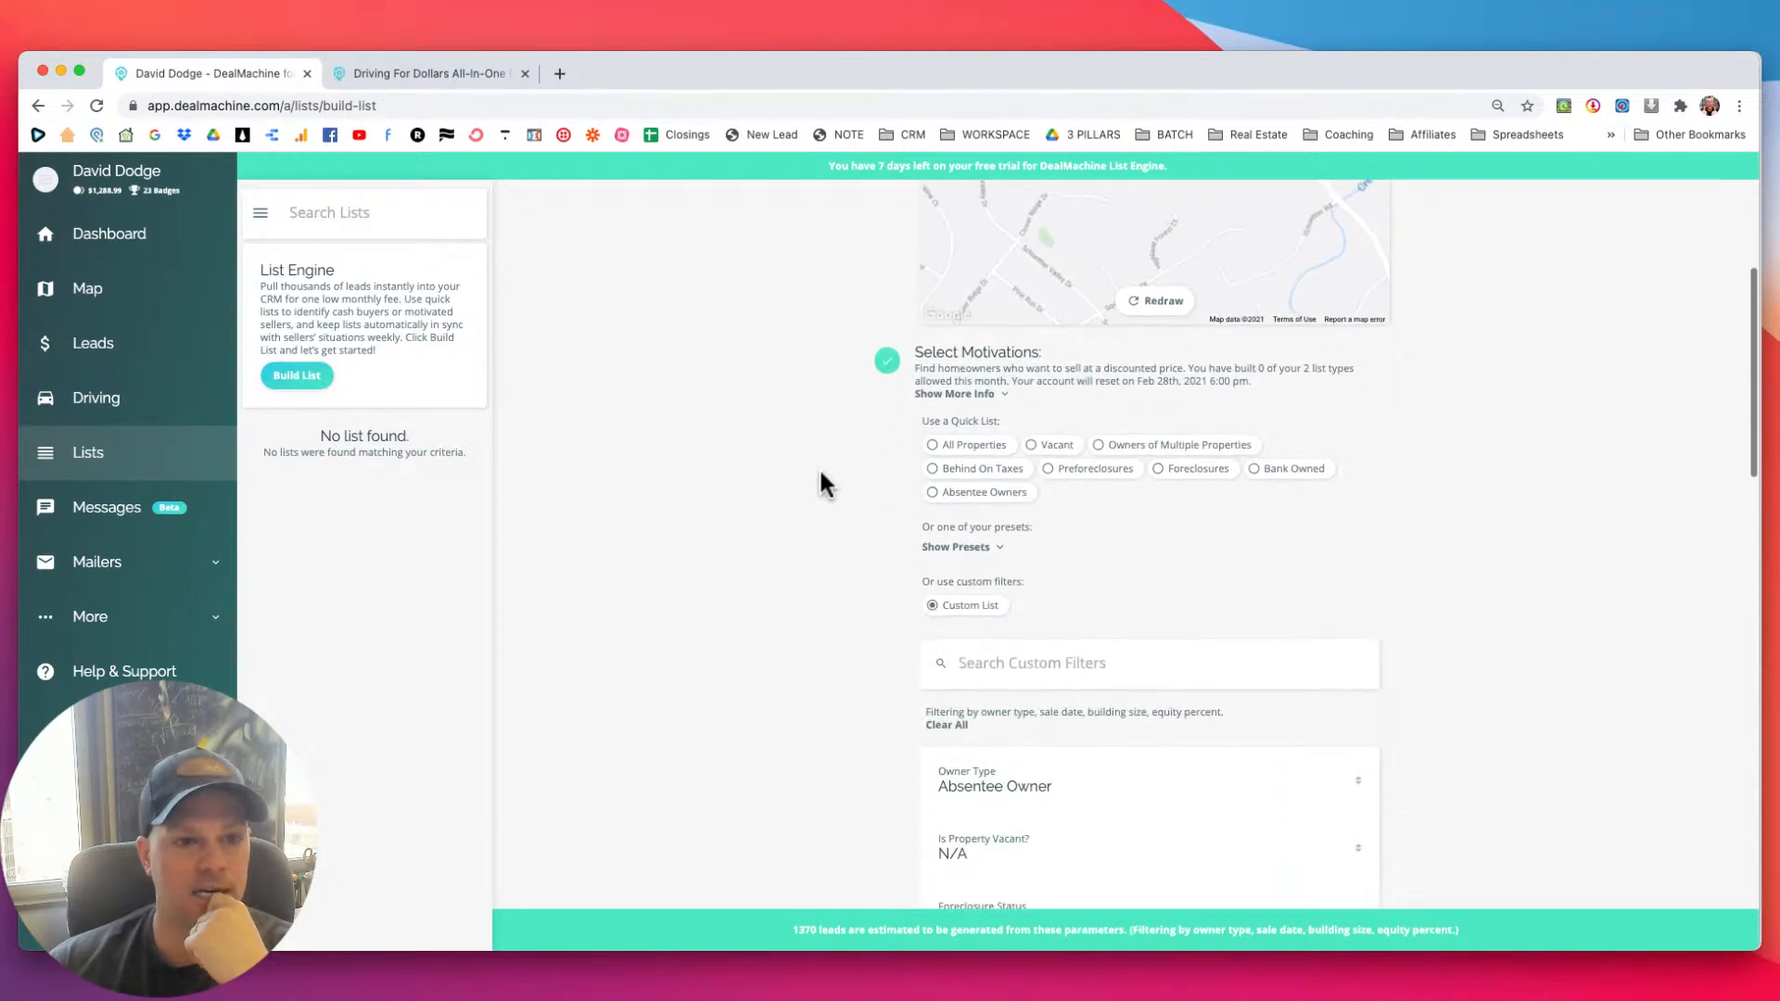
{"action": "left_click", "coordinate": [998, 396]}
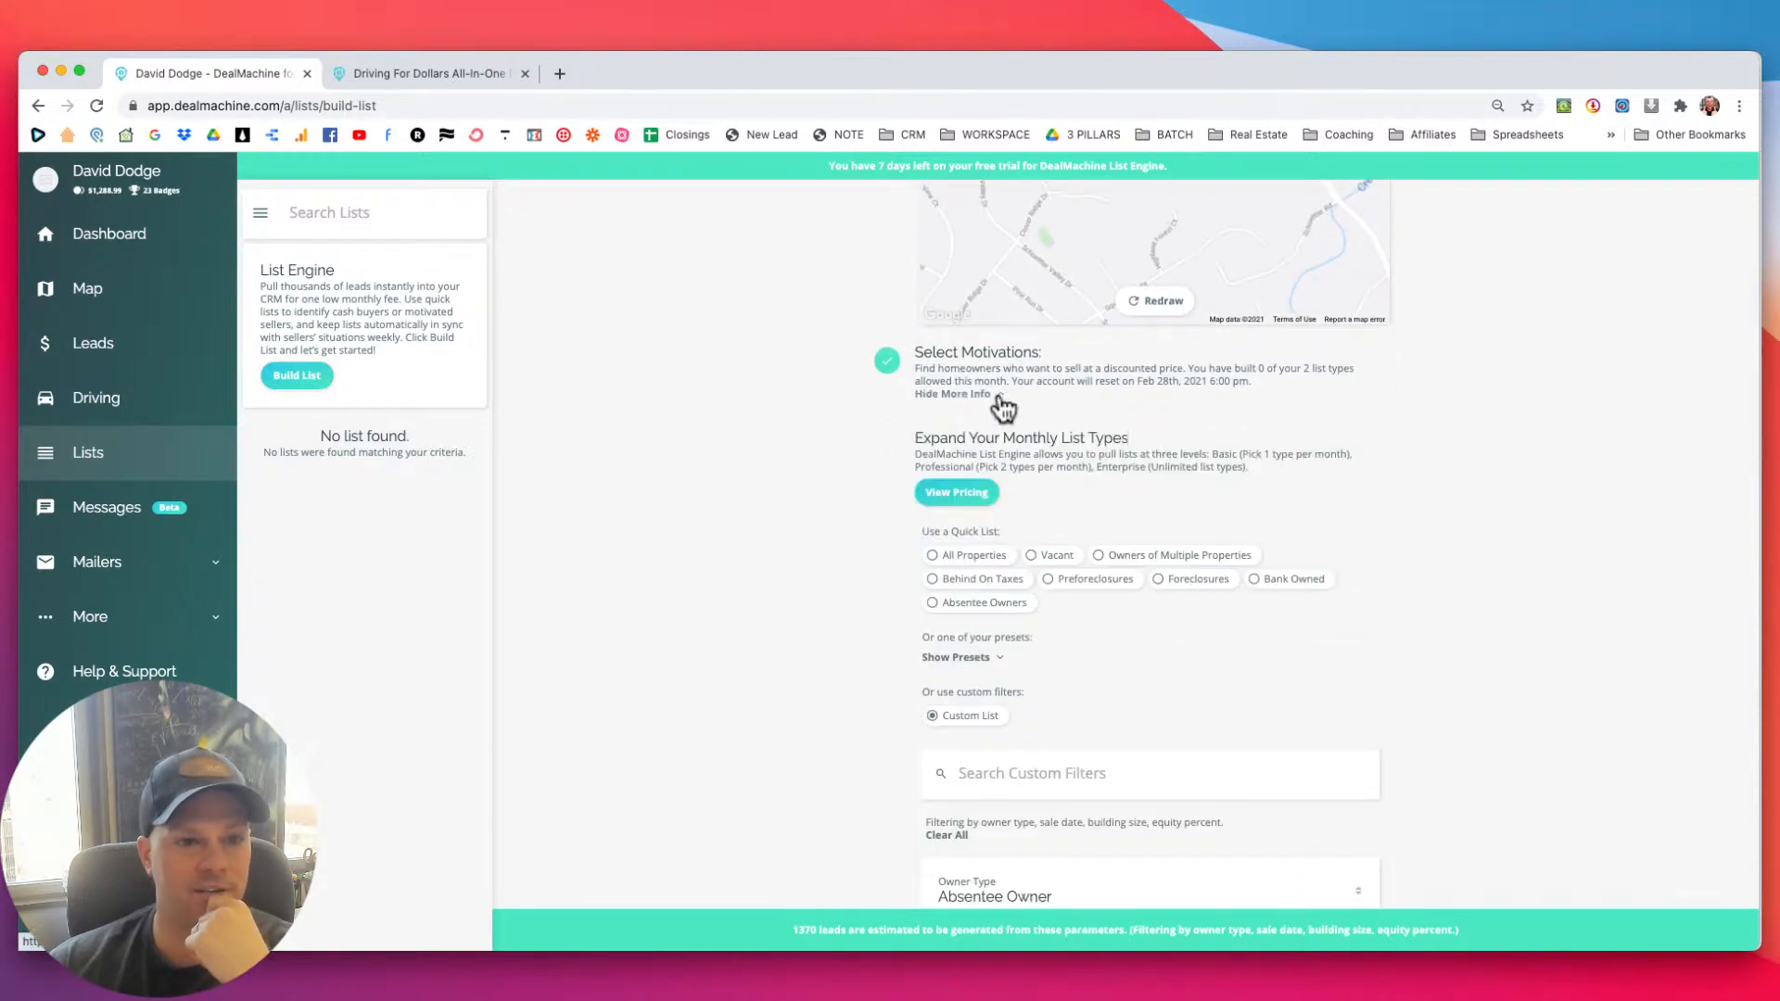
{"action": "scroll", "coordinate": [869, 436], "scroll_direction": "down", "scroll_amount": 1}
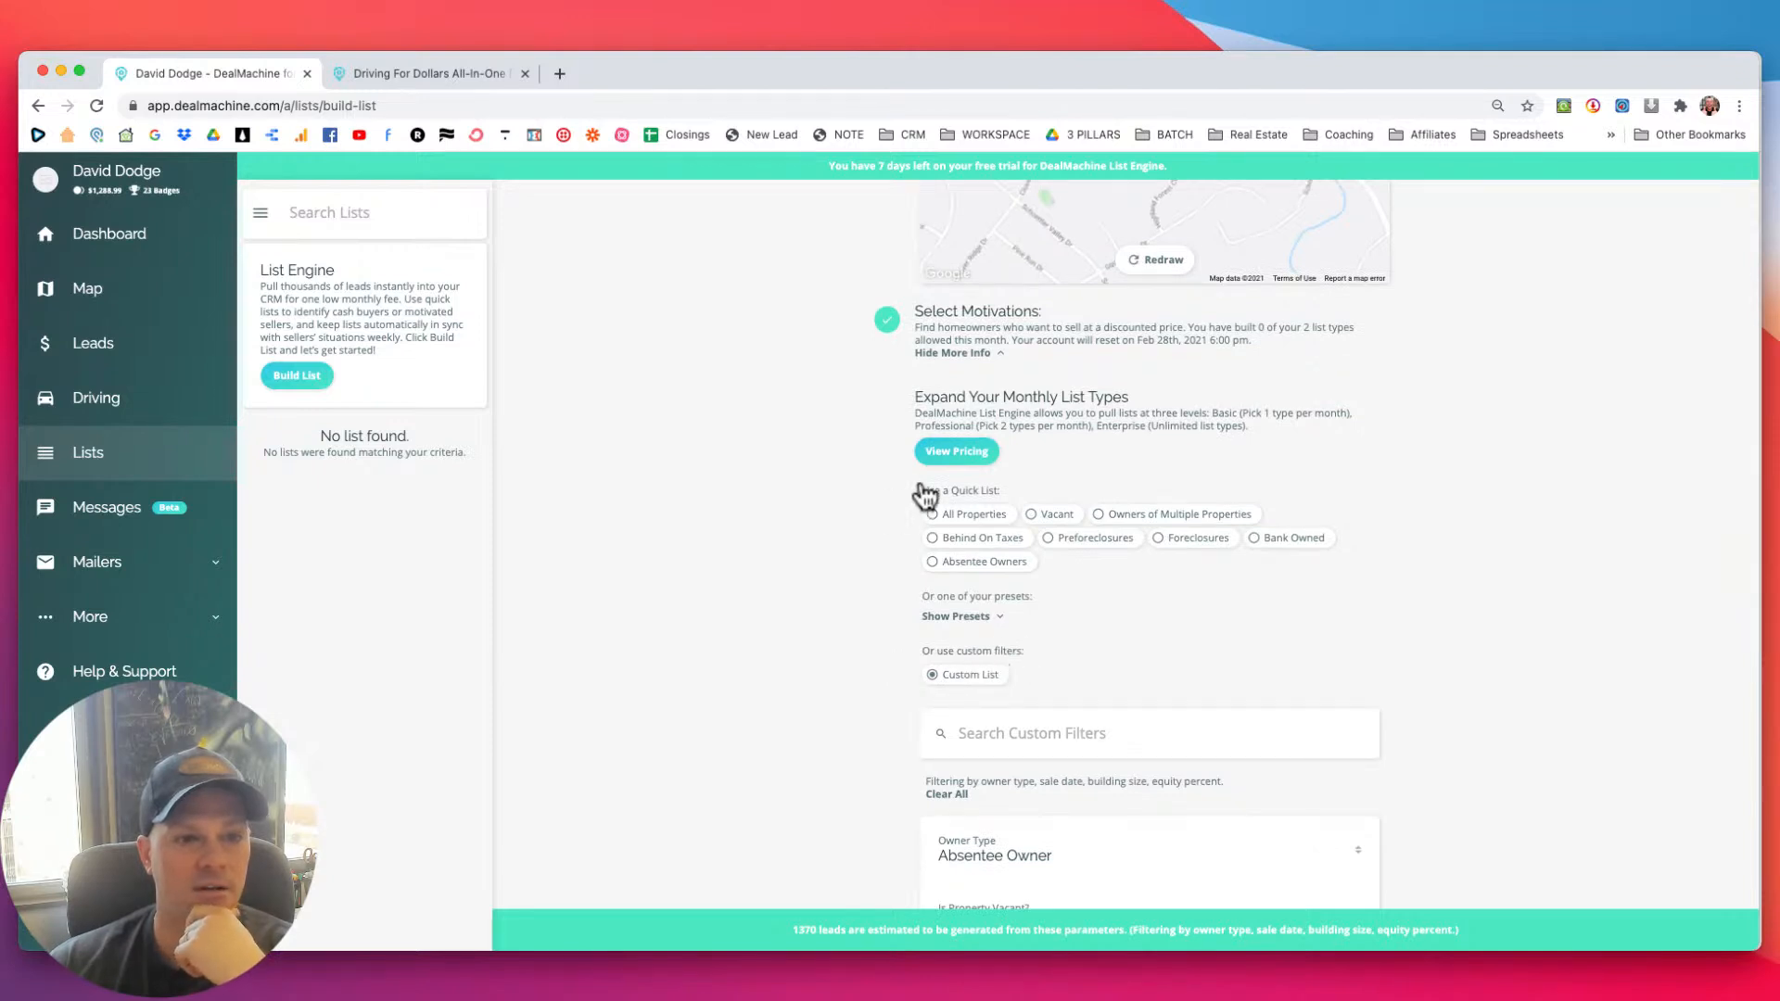
Review the Select Motivations options and the custom filters set for owner type, sale date, equity percent and square feet.
{"action": "scroll", "coordinate": [853, 529], "scroll_direction": "down", "scroll_amount": 1}
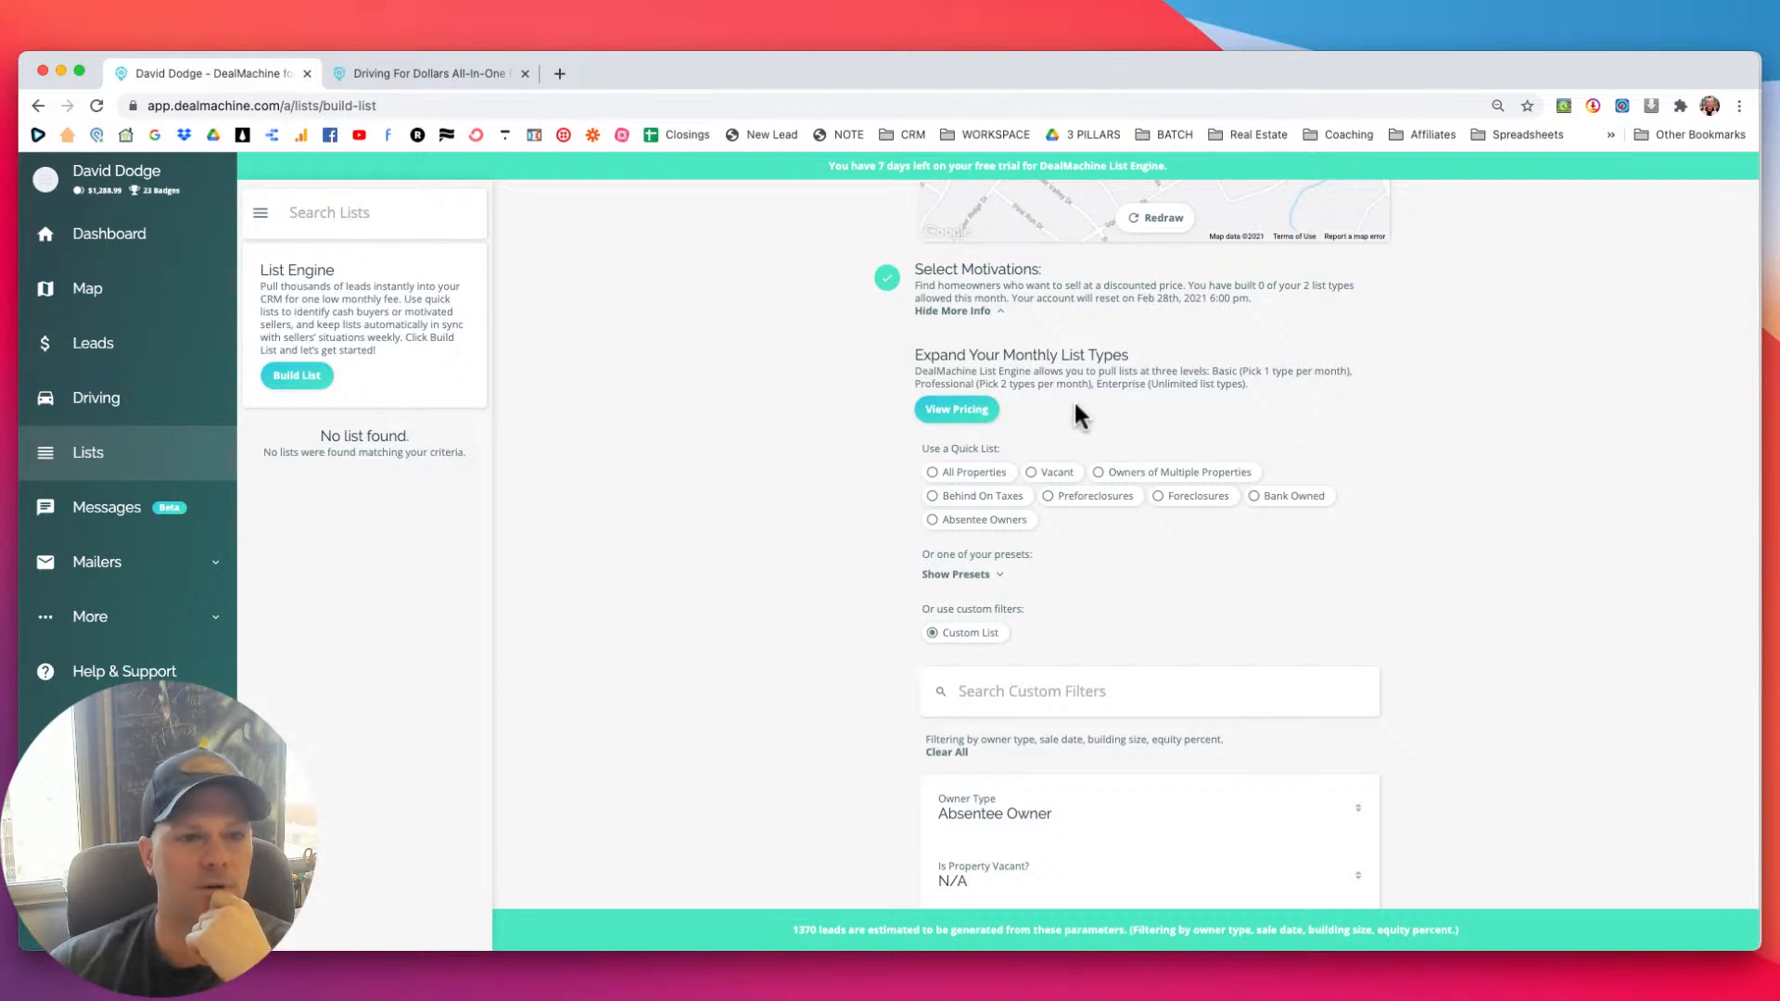
{"action": "scroll", "coordinate": [864, 406], "scroll_direction": "down", "scroll_amount": 2}
{"action": "scroll", "coordinate": [867, 425], "scroll_direction": "down", "scroll_amount": 3}
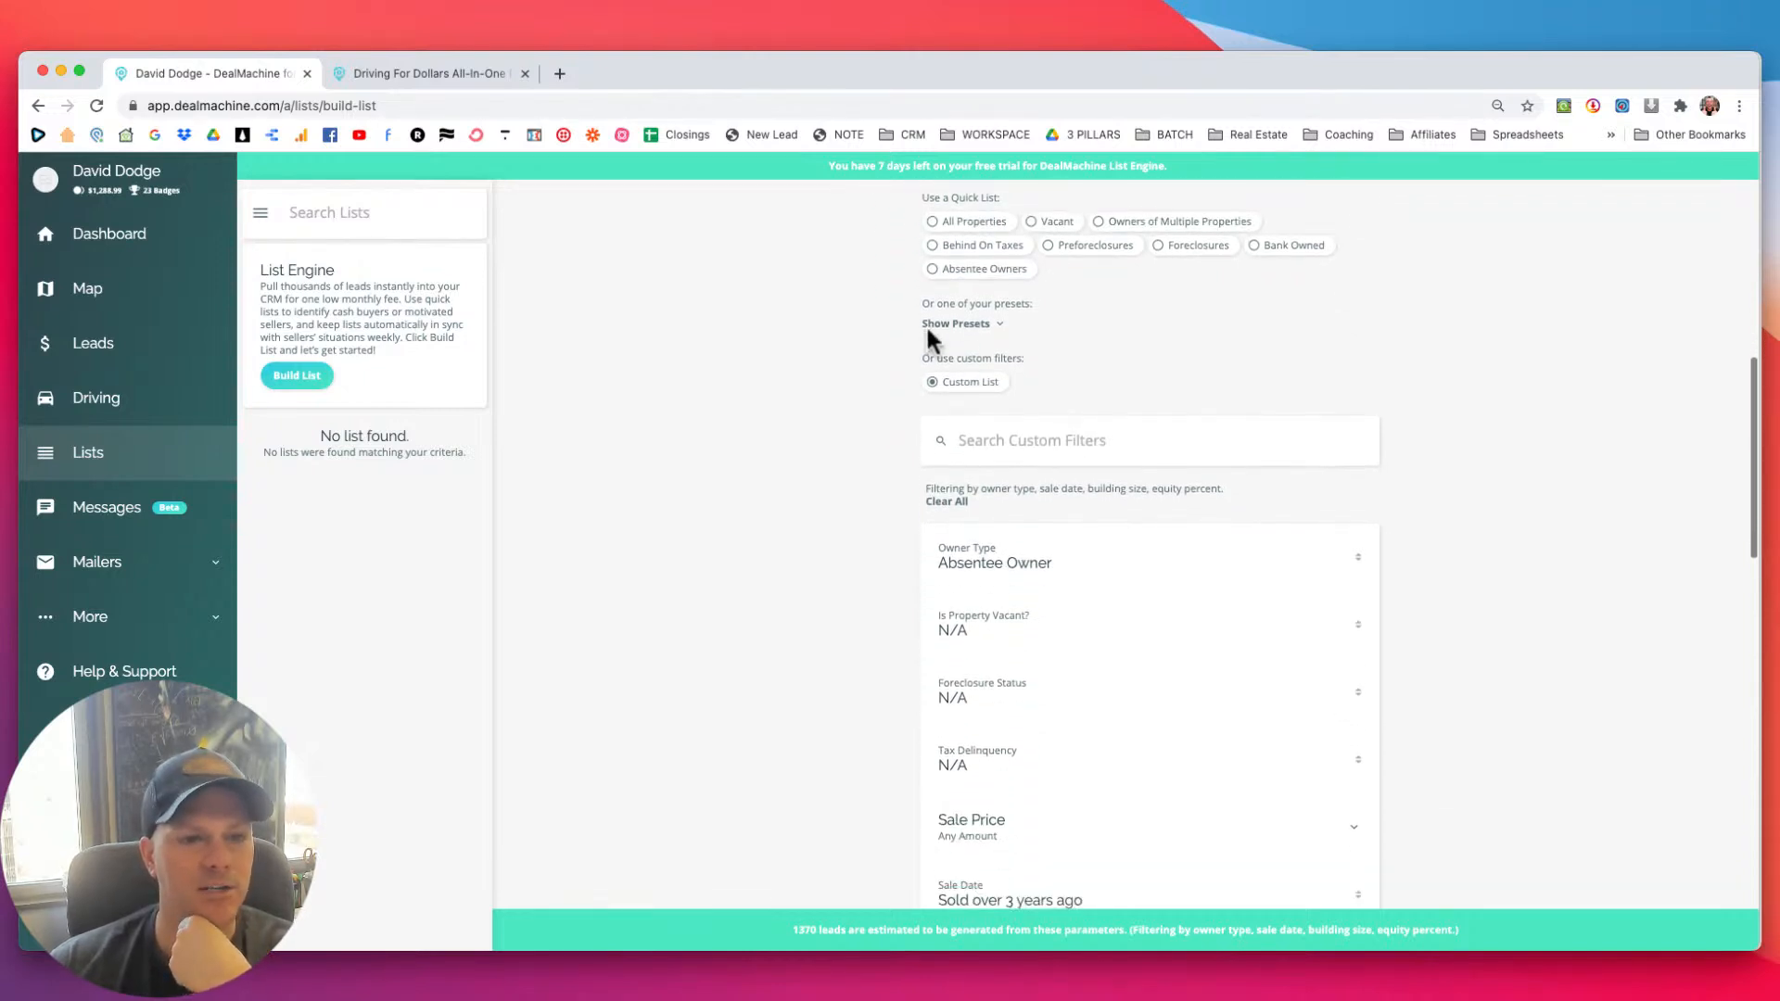
{"action": "scroll", "coordinate": [851, 371], "scroll_direction": "down", "scroll_amount": 6}
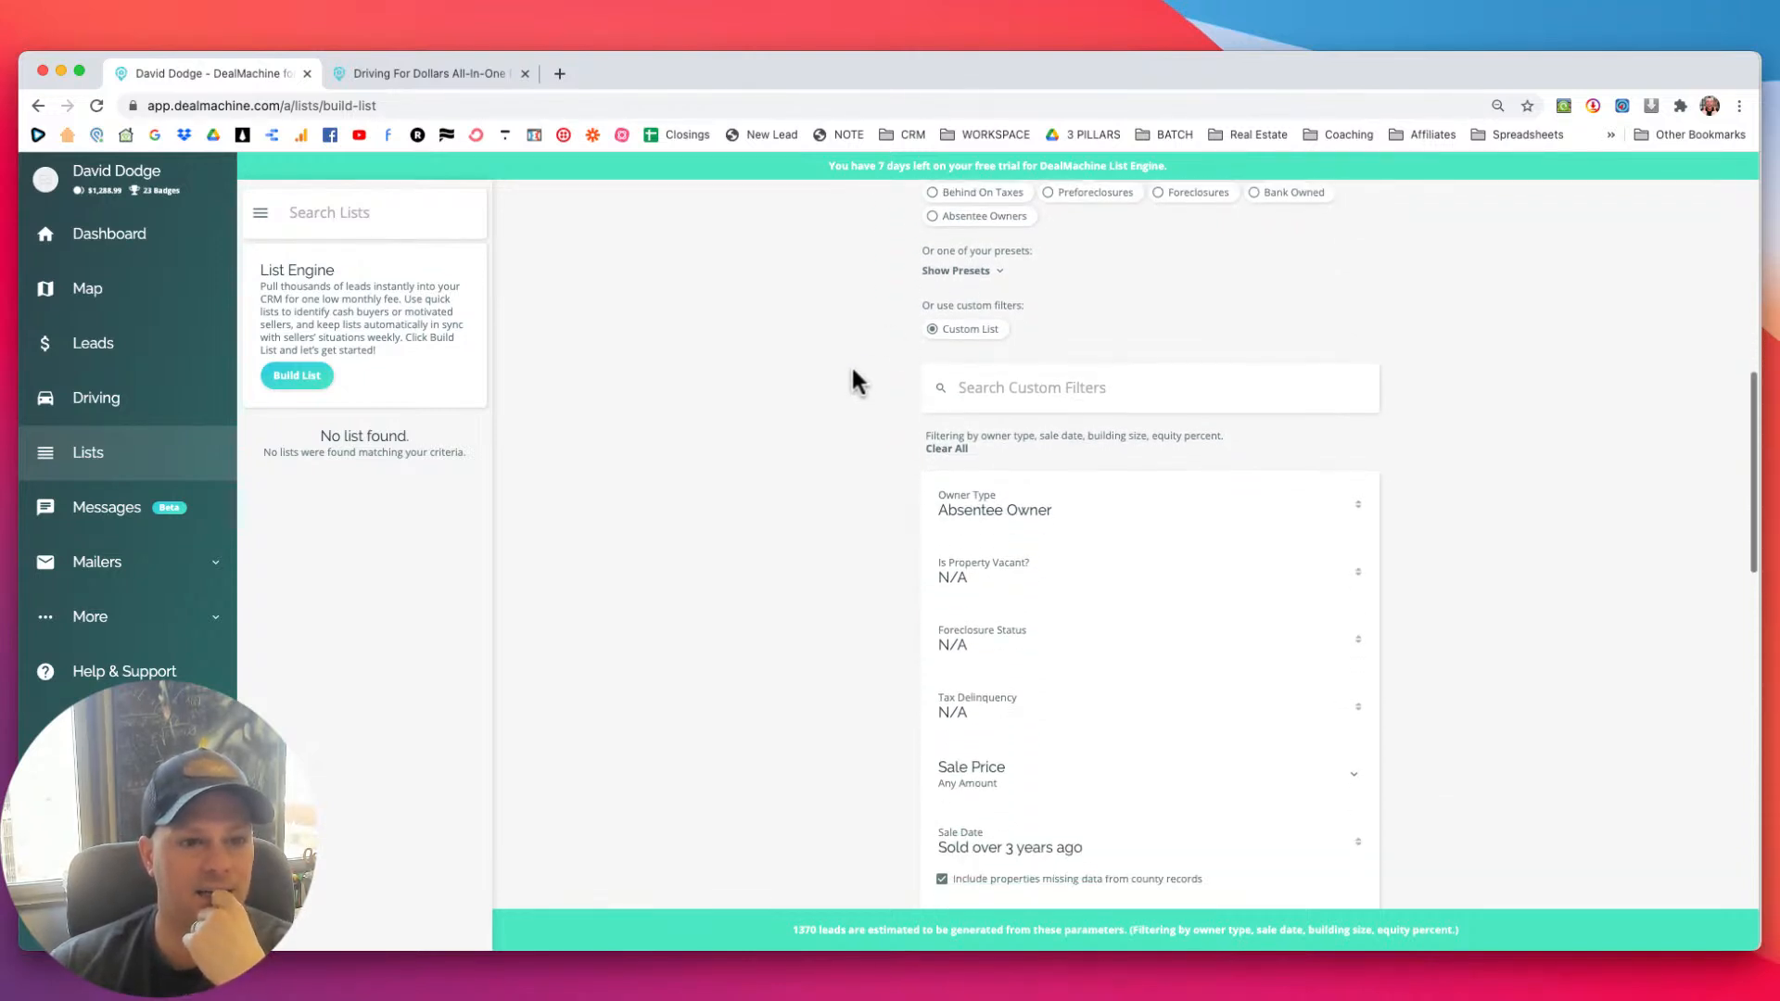
{"action": "scroll", "coordinate": [1057, 603], "scroll_direction": "down", "scroll_amount": 4}
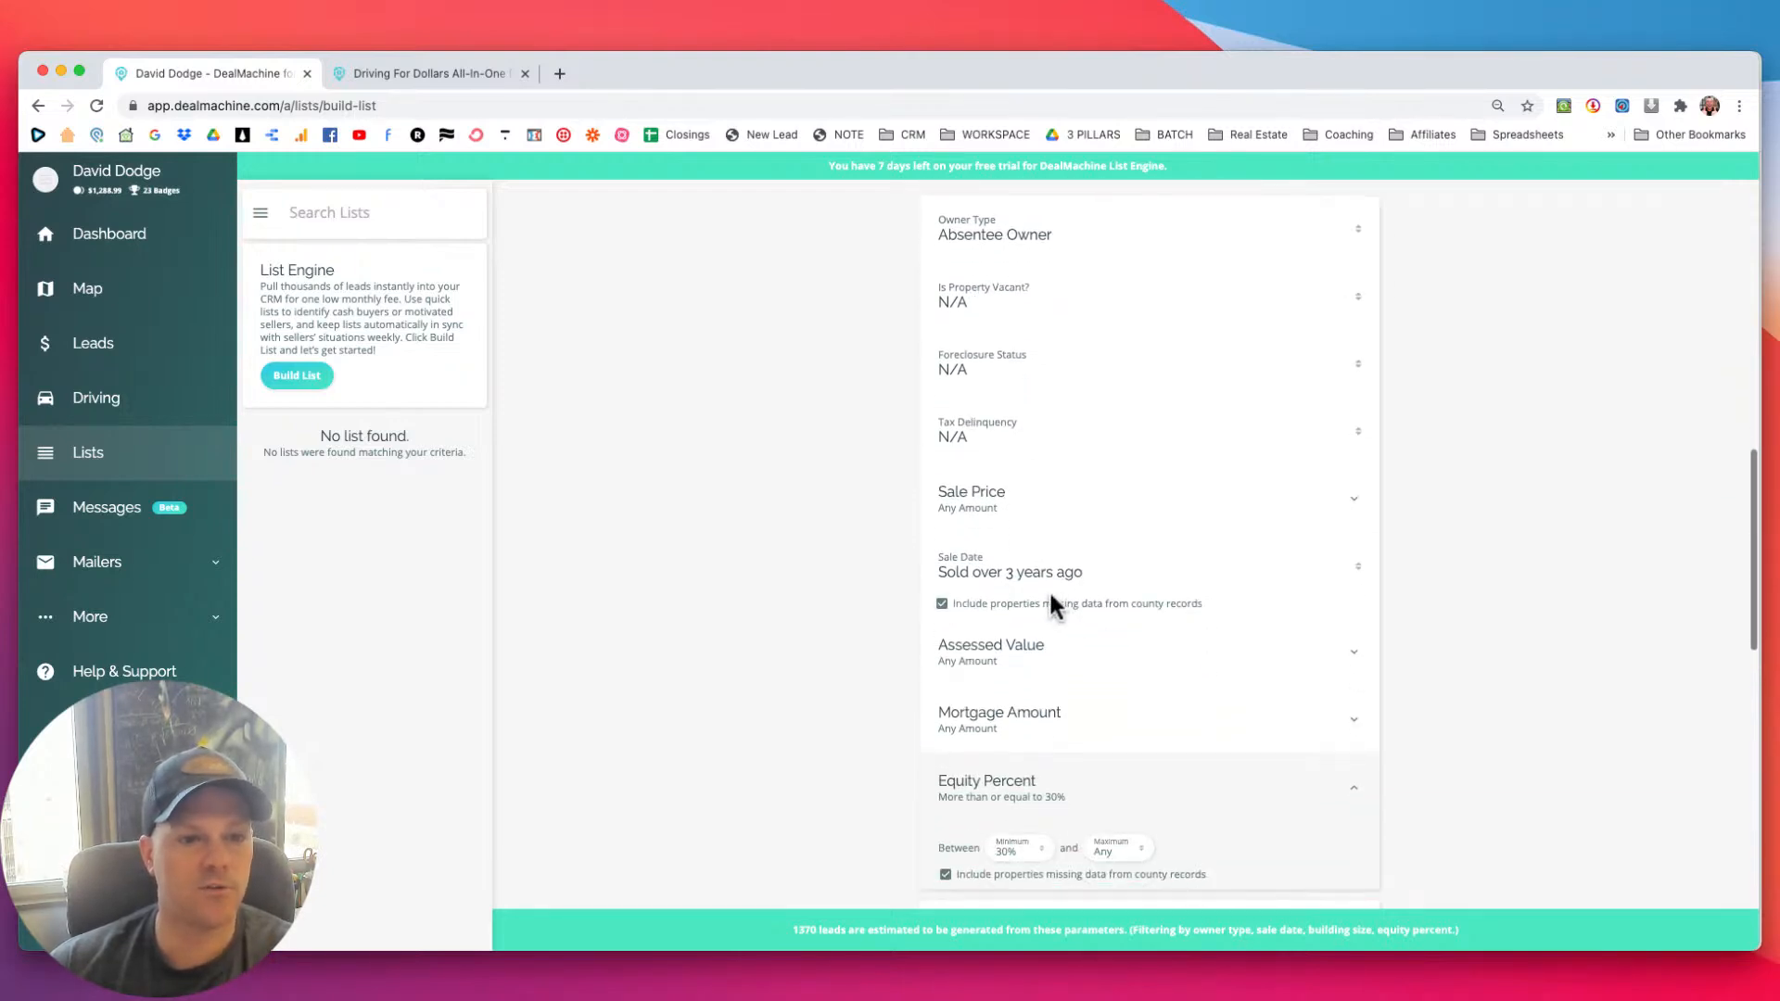
{"action": "scroll", "coordinate": [1020, 598], "scroll_direction": "down", "scroll_amount": 8}
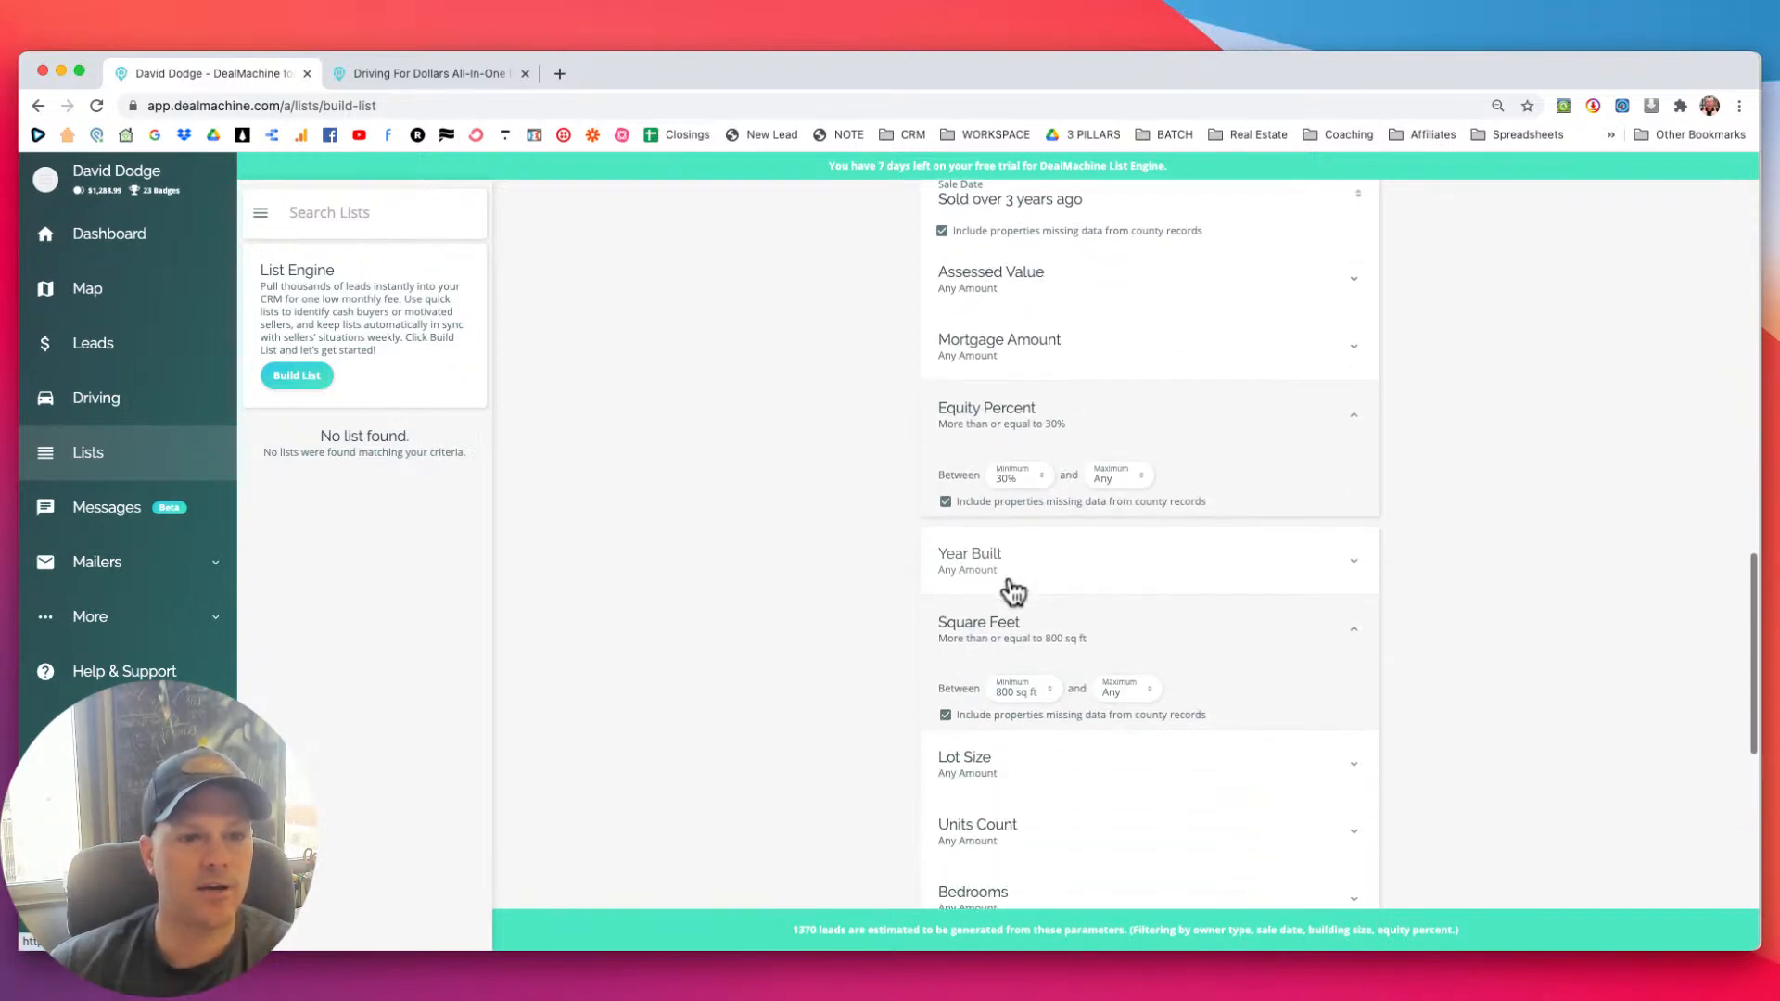
{"action": "scroll", "coordinate": [893, 525], "scroll_direction": "down", "scroll_amount": 1}
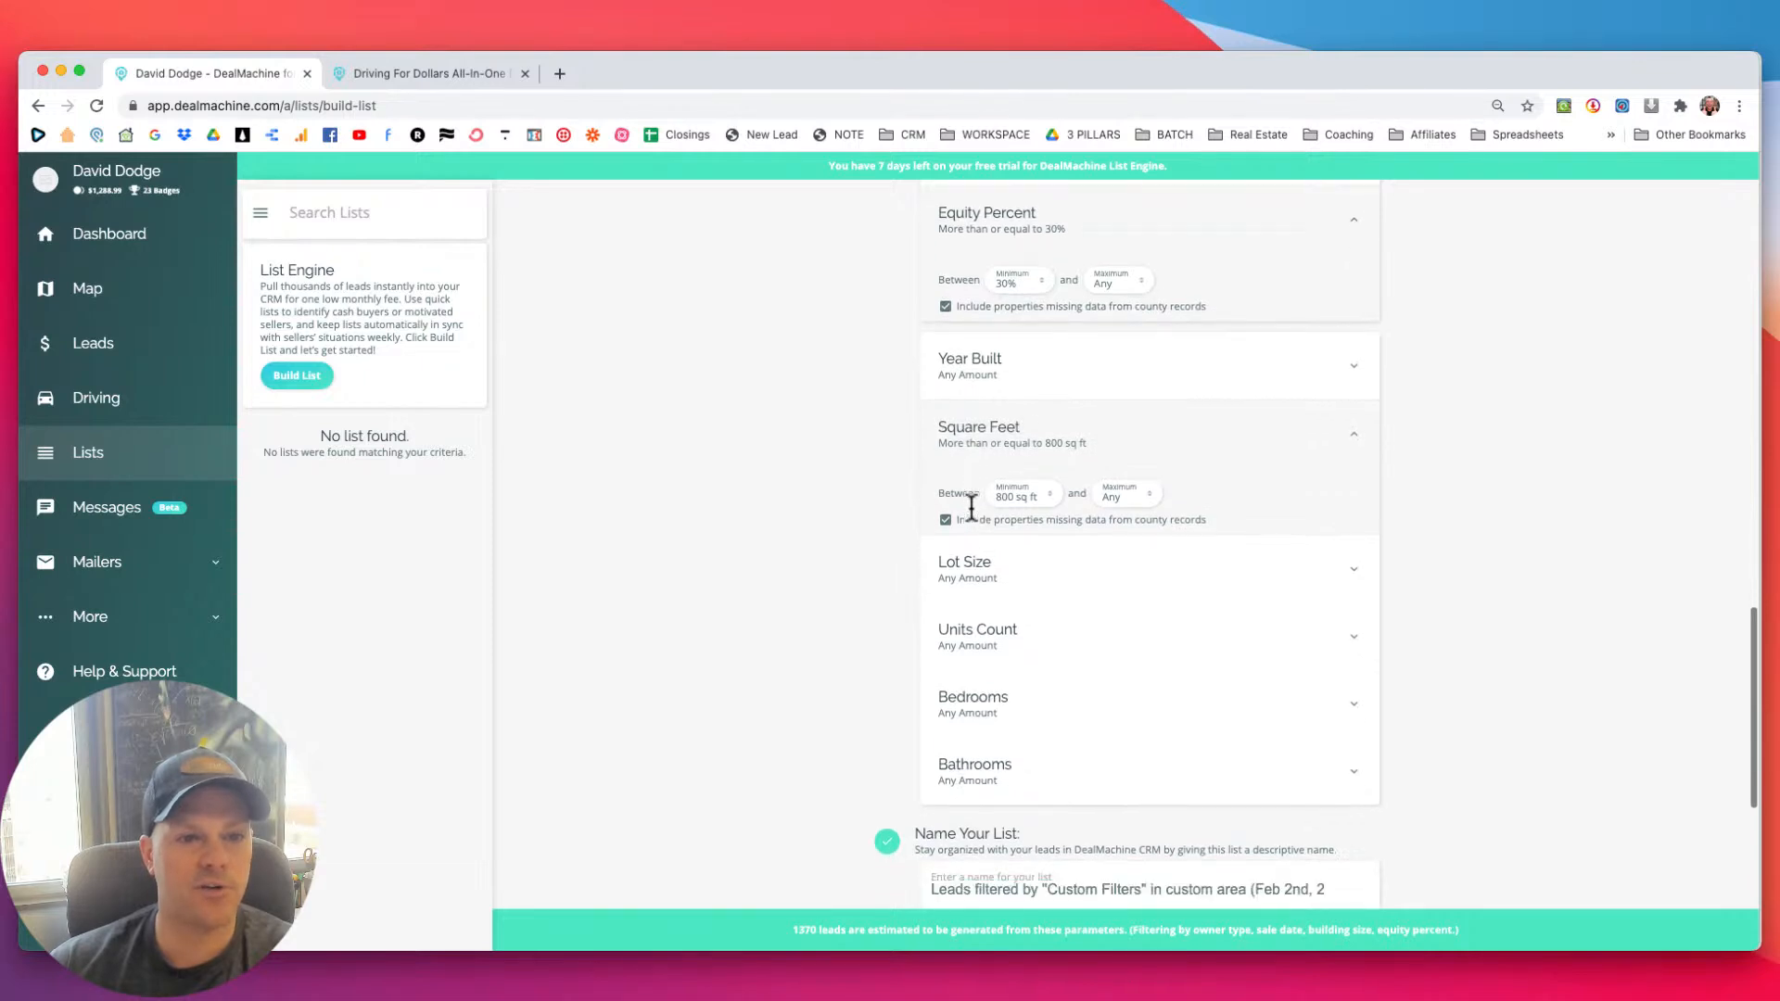
{"action": "scroll", "coordinate": [905, 495], "scroll_direction": "up", "scroll_amount": 5}
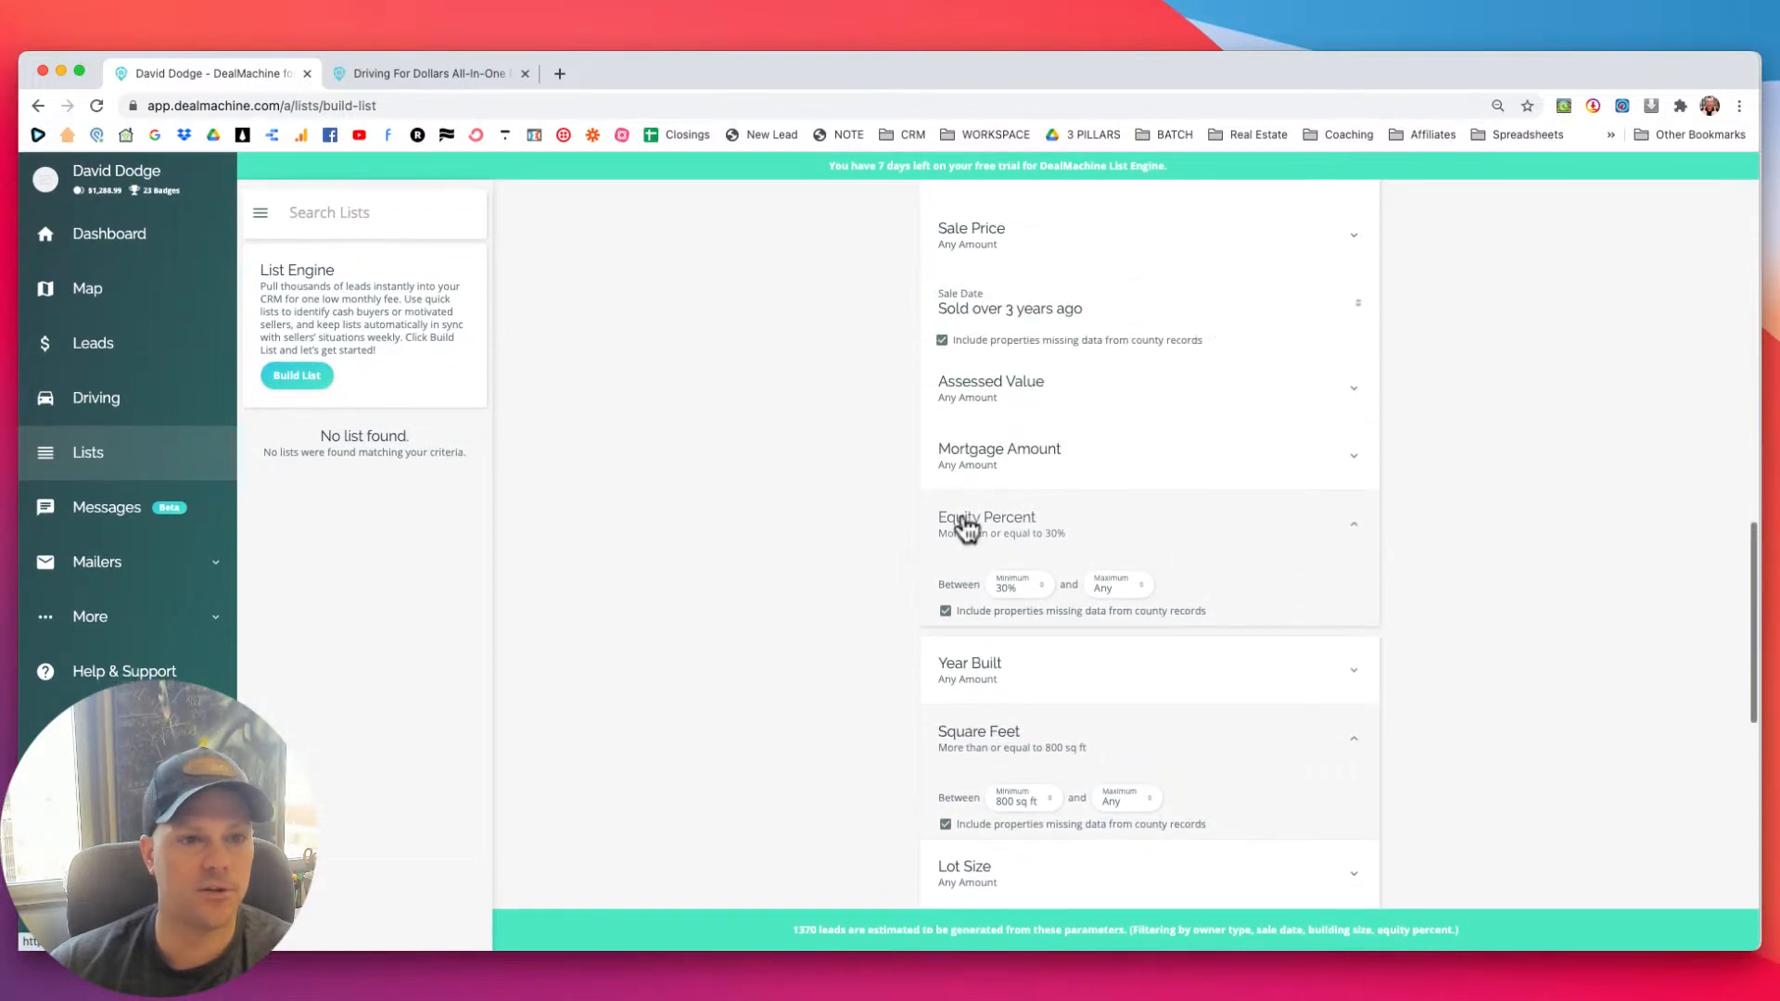
{"action": "scroll", "coordinate": [964, 517], "scroll_direction": "down", "scroll_amount": 6}
{"action": "scroll", "coordinate": [964, 519], "scroll_direction": "down", "scroll_amount": 5}
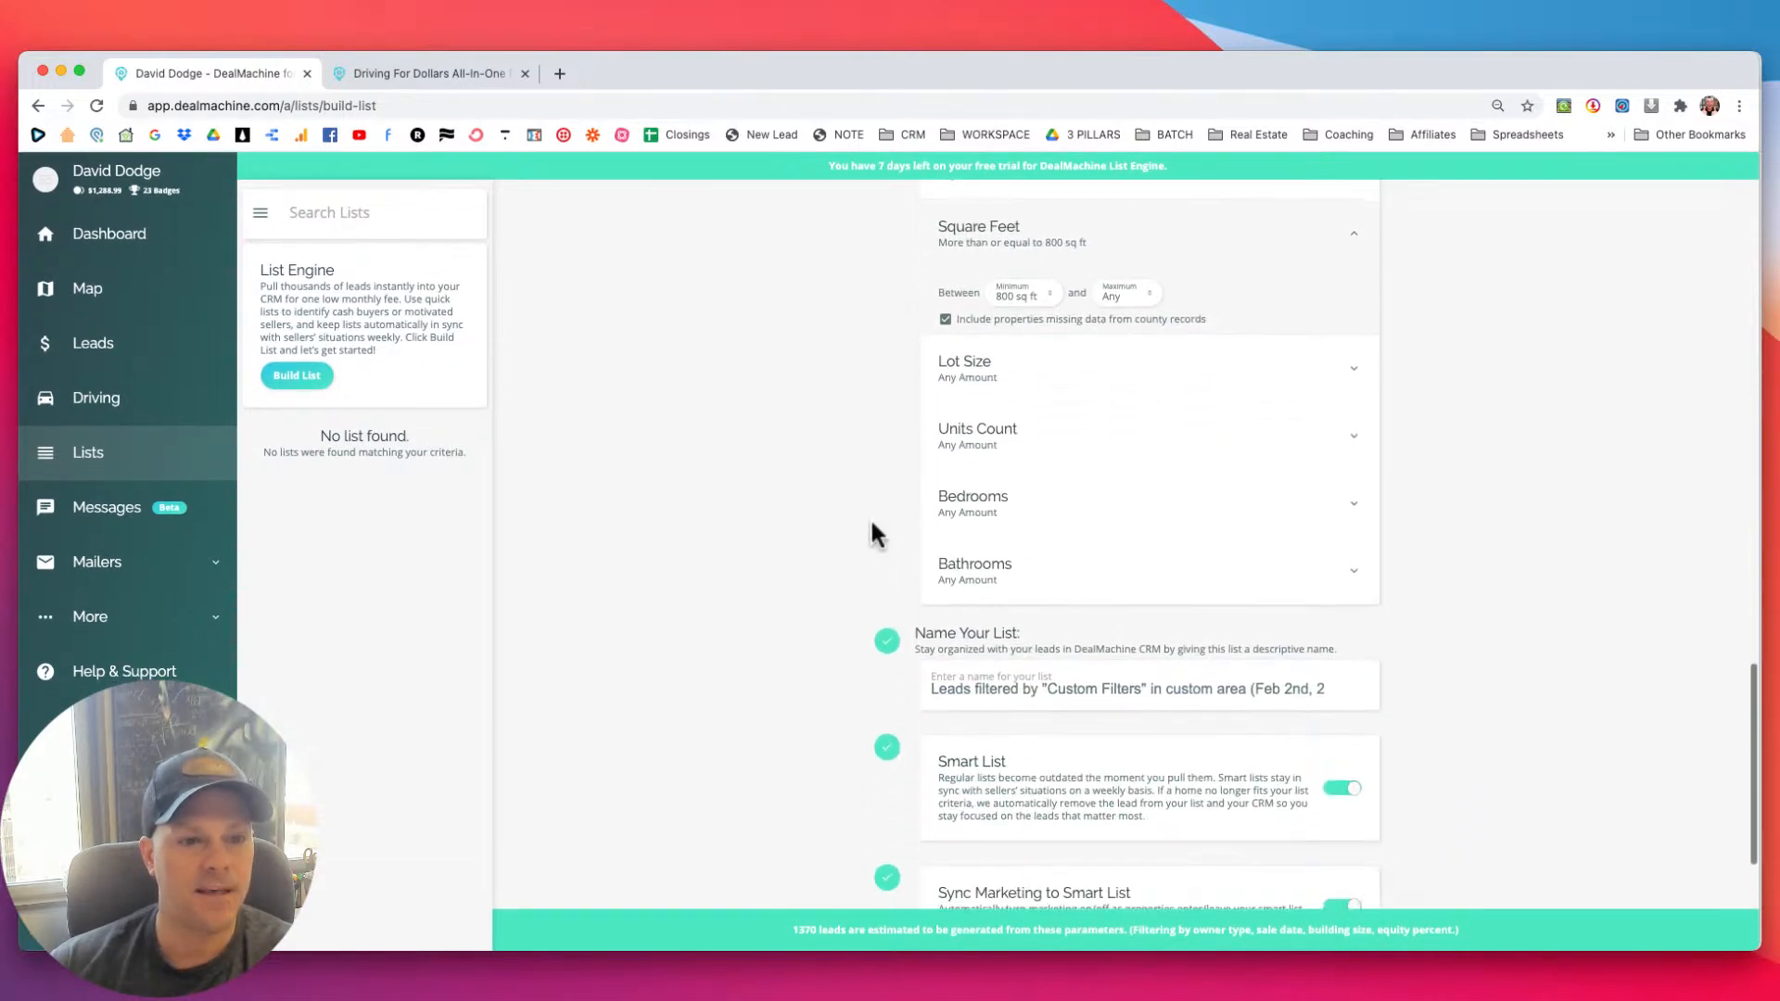
Replace the default wording before the date in the list name with "Chesterfield Area - High Equity".
{"action": "left_click_drag", "start_coordinate": [933, 640], "coordinate": [1481, 662]}
{"action": "left_click", "coordinate": [1200, 669]}
{"action": "left_click_drag", "start_coordinate": [1260, 641], "coordinate": [885, 635]}
{"action": "left_click", "coordinate": [959, 640]}
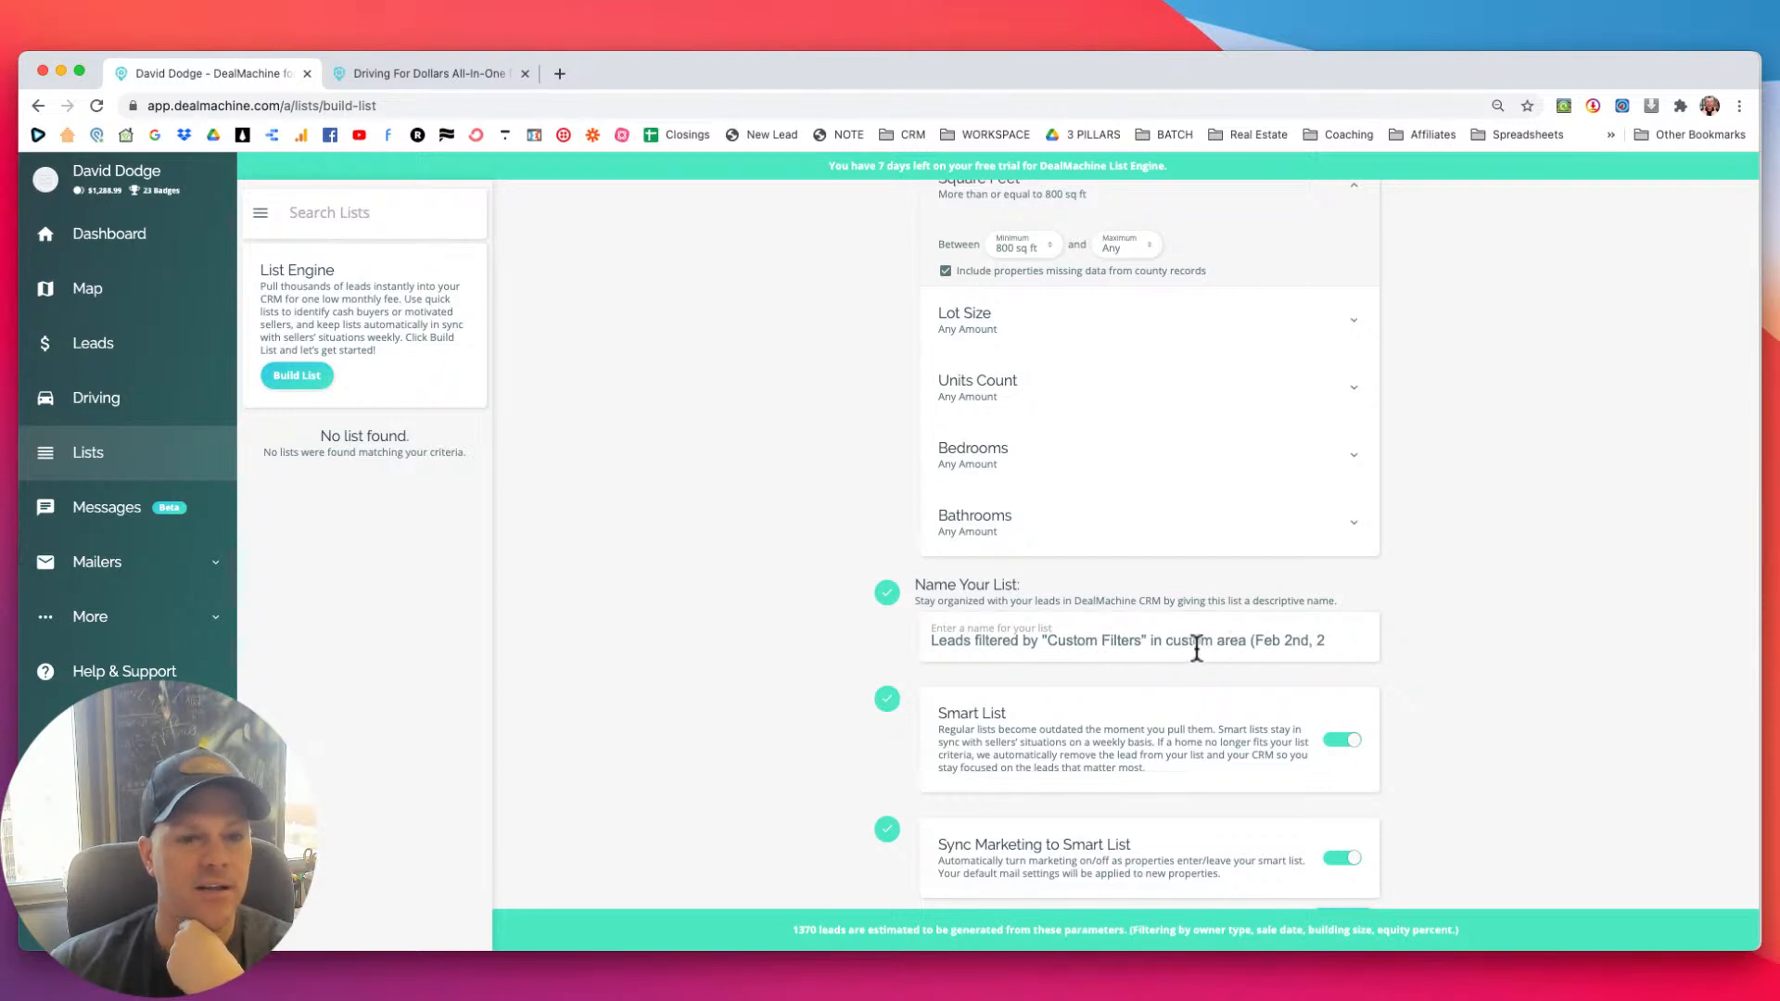
{"action": "left_click_drag", "start_coordinate": [1247, 640], "coordinate": [890, 640]}
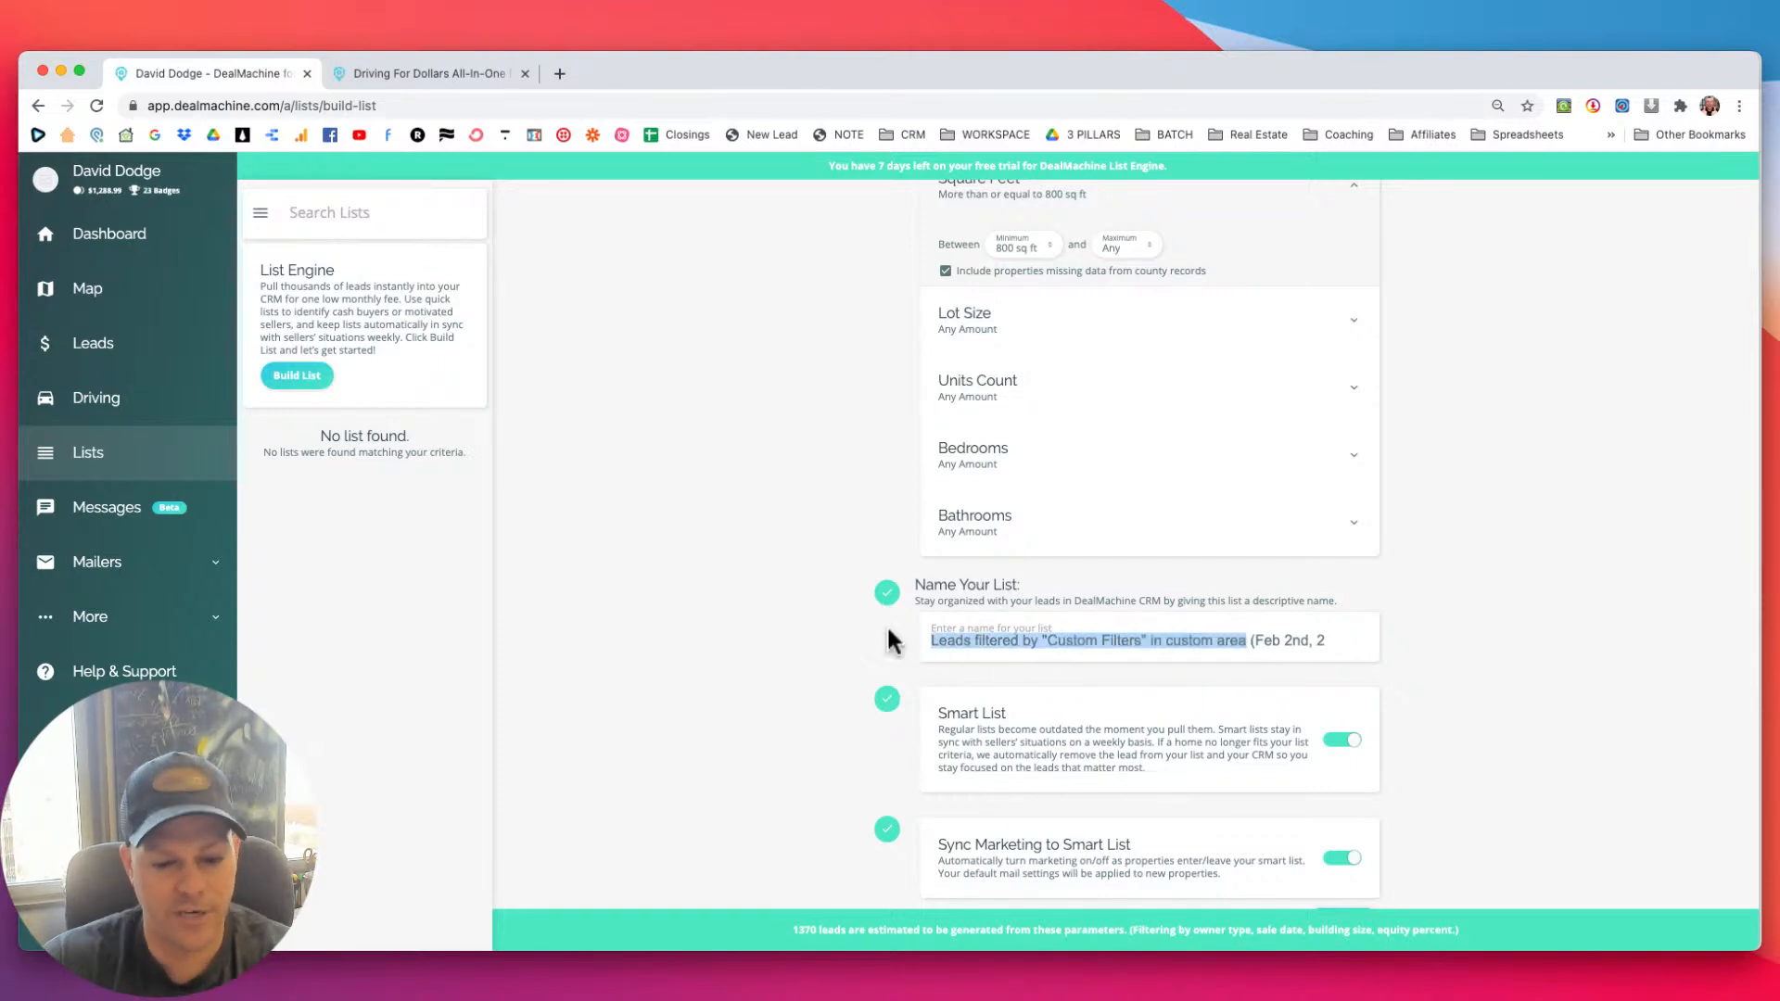
{"action": "type", "text": "Chesterfi"}
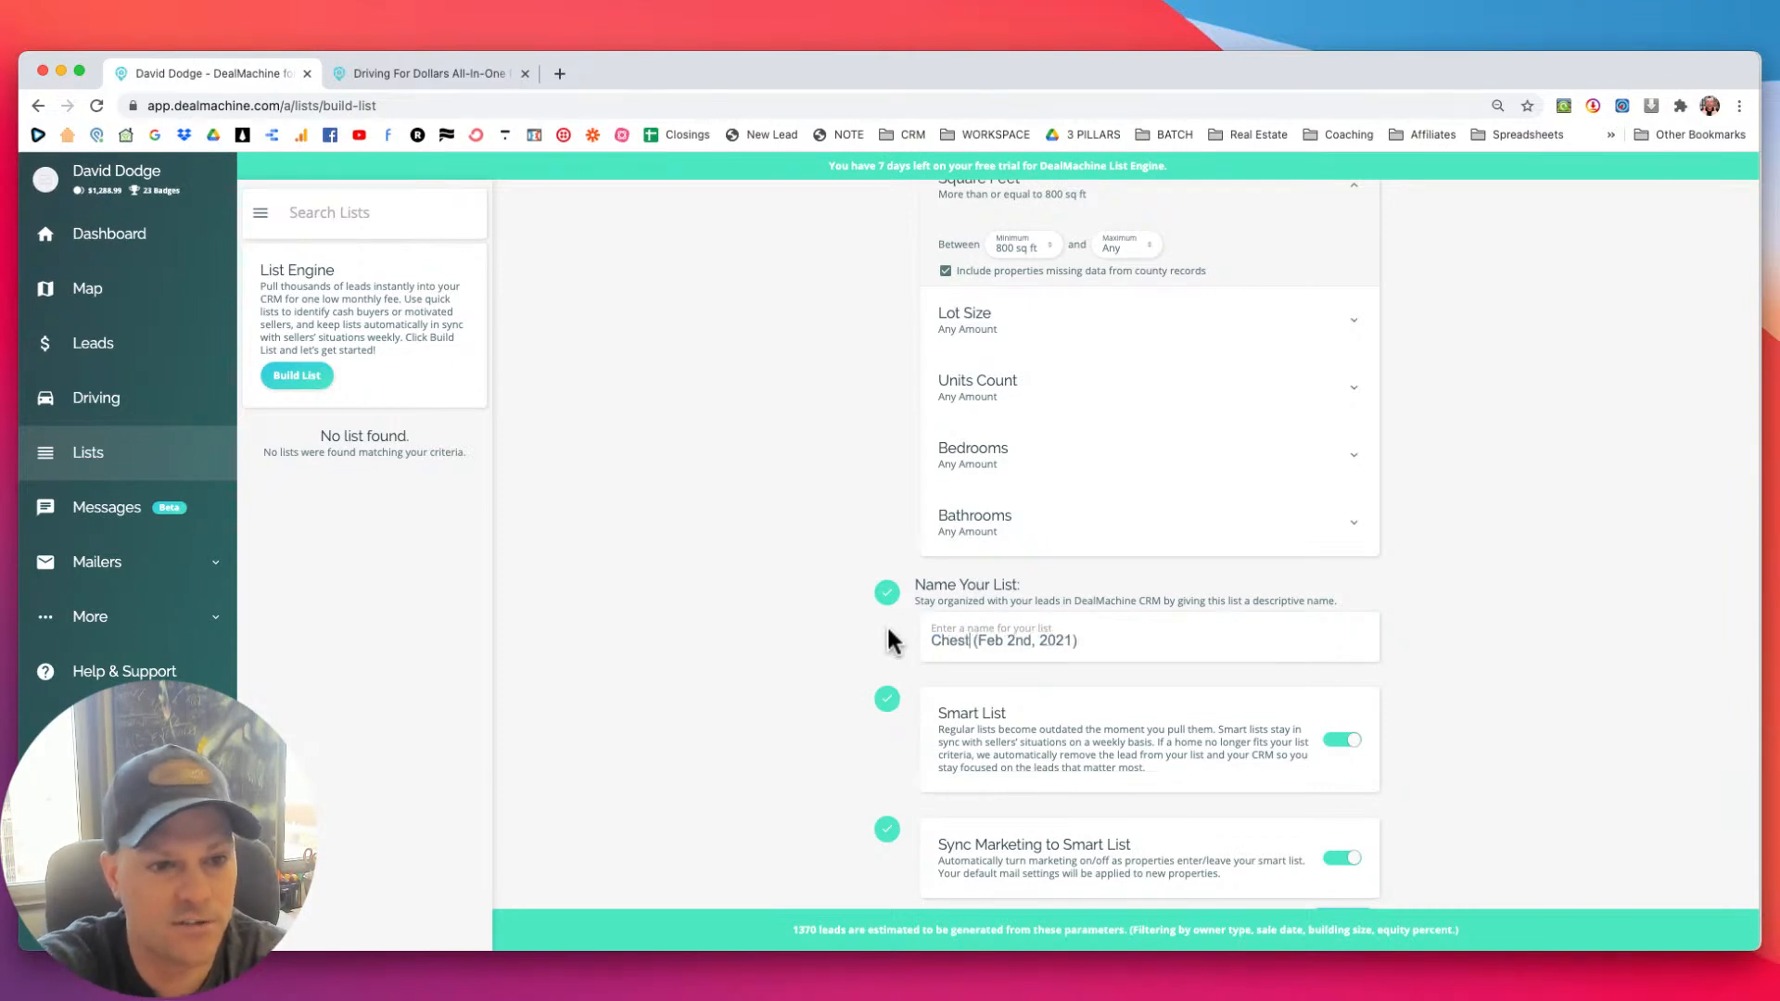
{"action": "type", "text": "eld"}
{"action": "type", "text": " Area - High"}
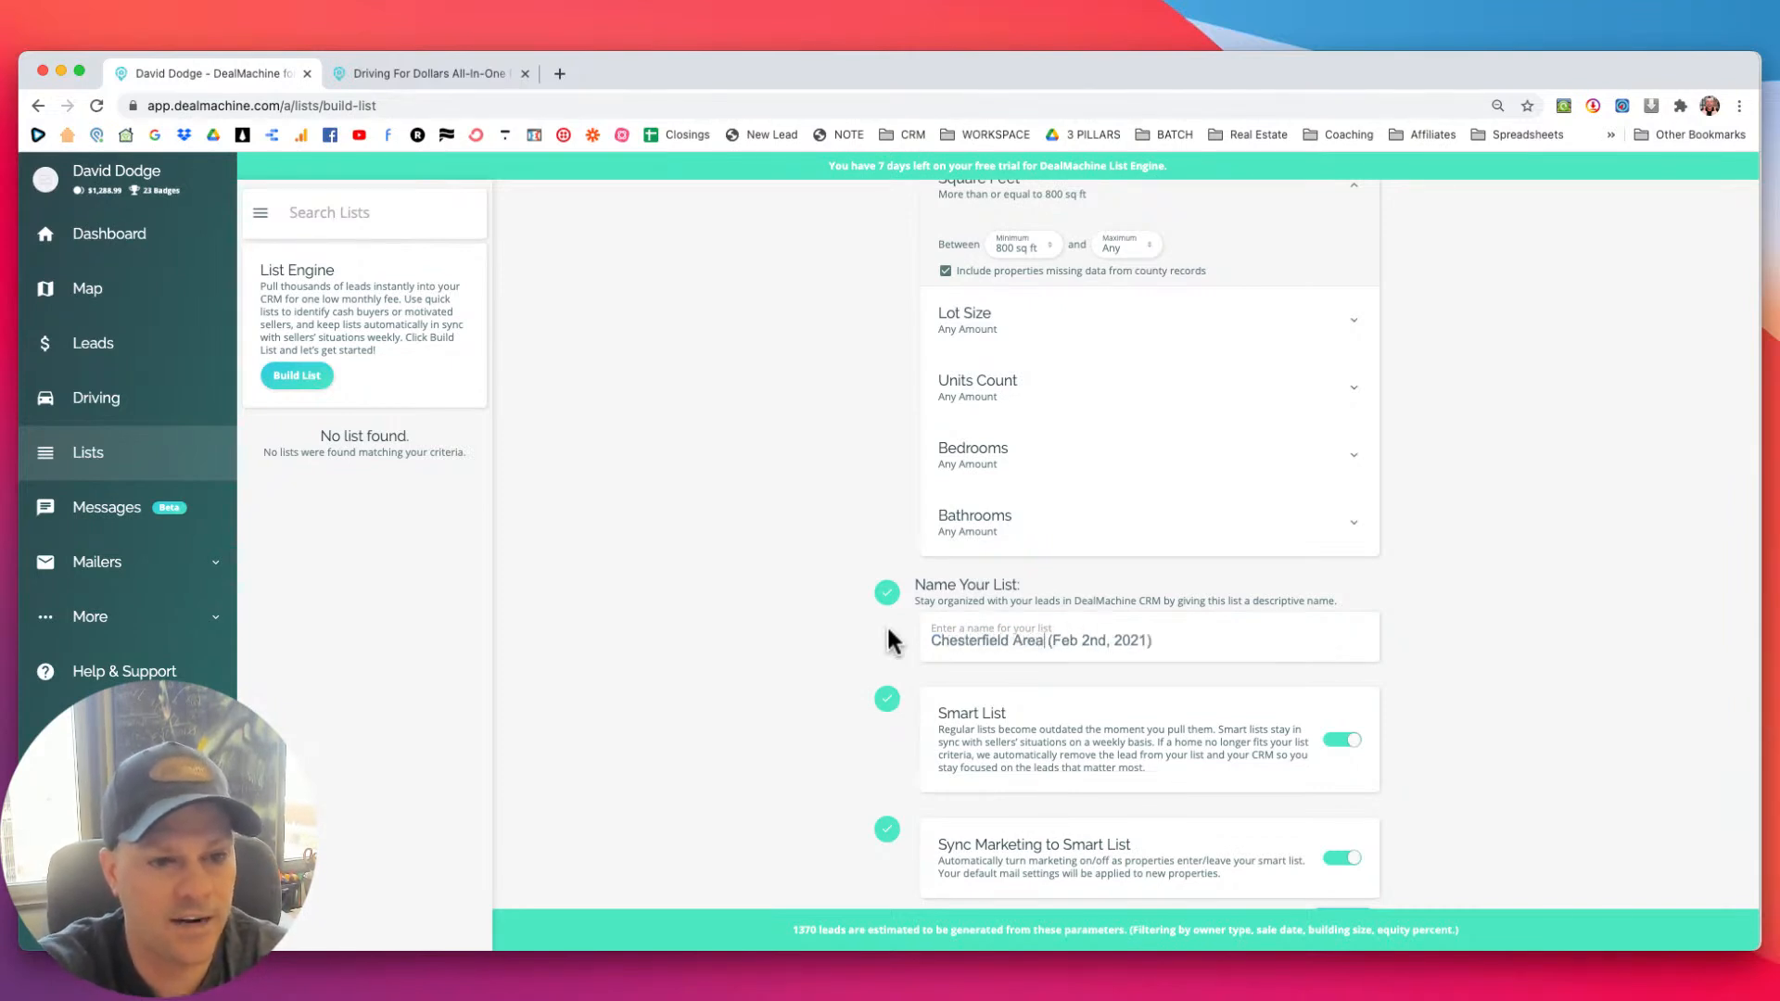
{"action": "type", "text": " Equity"}
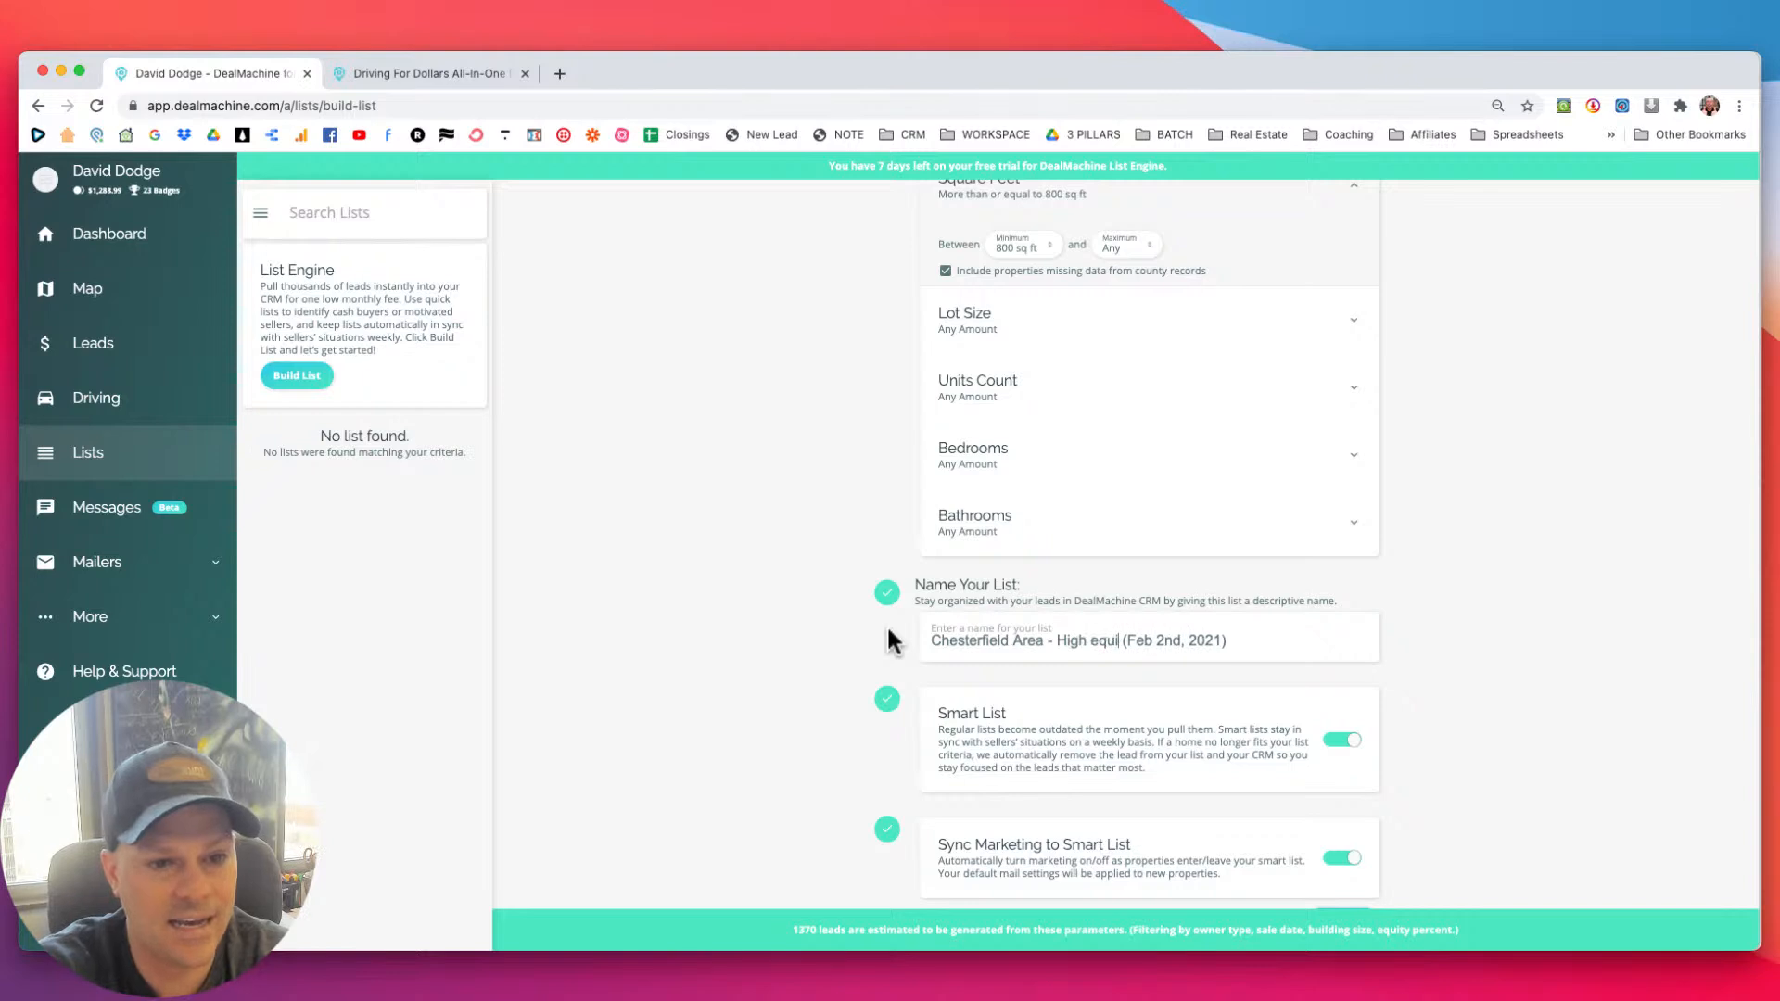
Check the filters again and extend the list name with " - 3+ Years Owned - " before the date.
{"action": "type", "text": " - "}
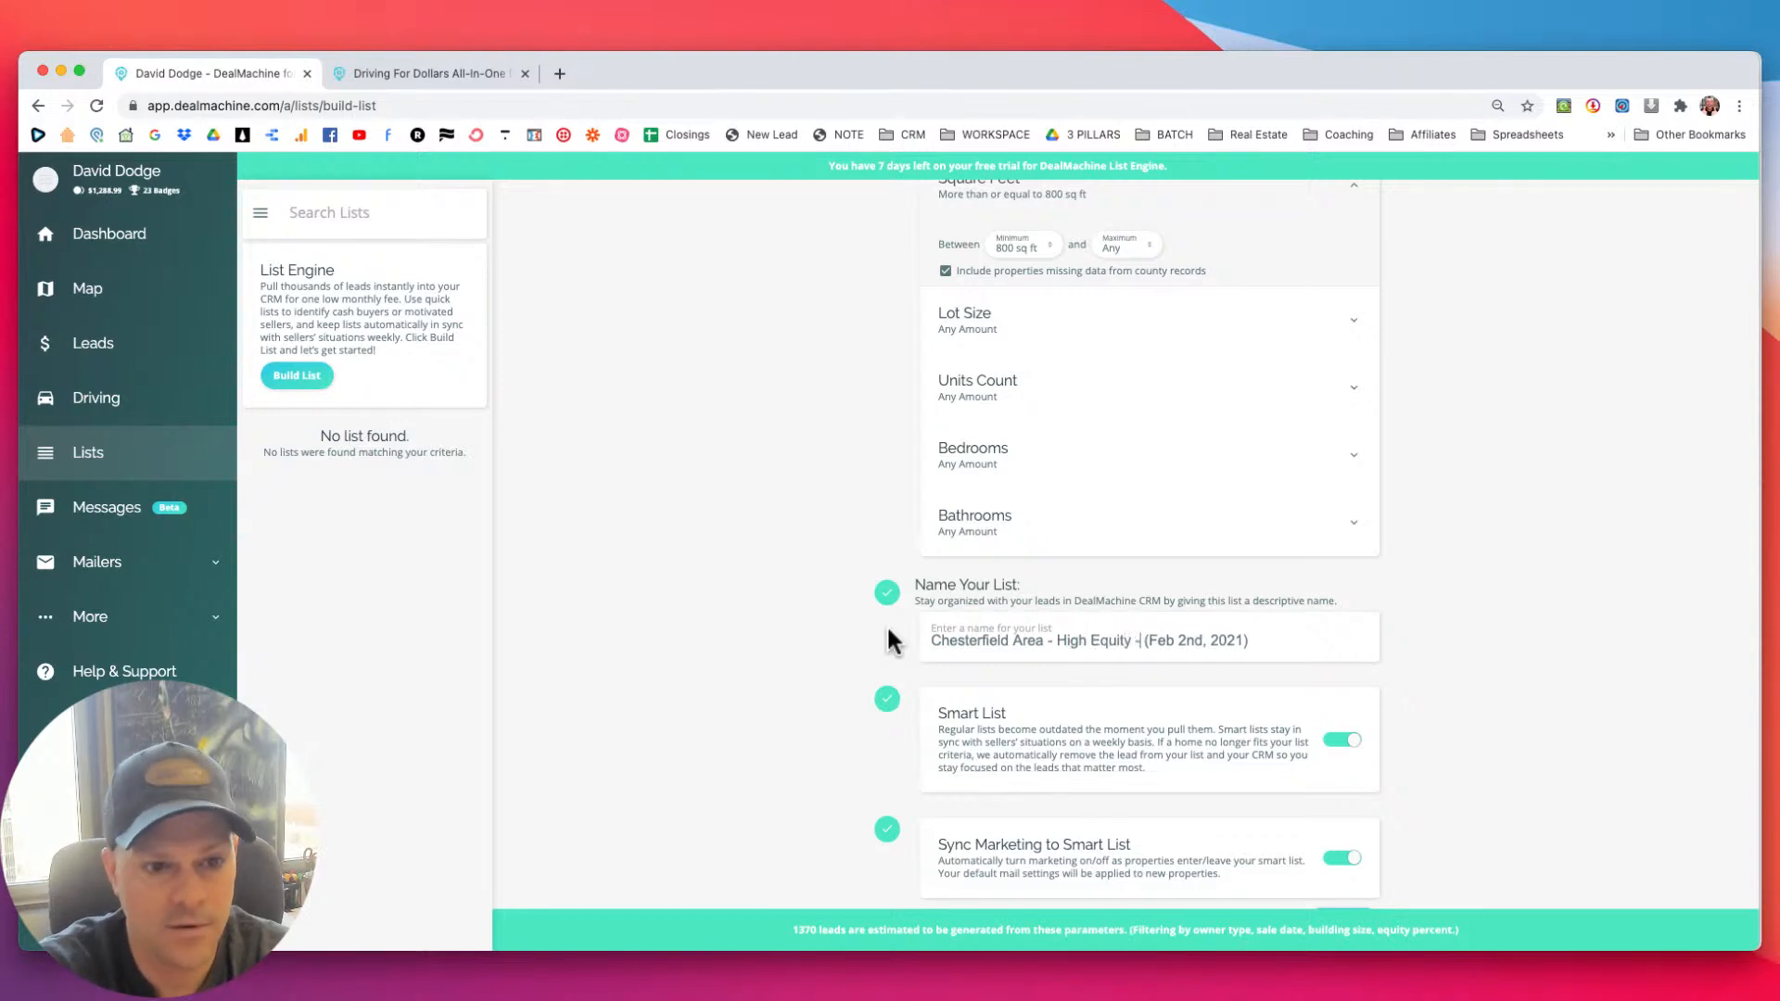
{"action": "type", "text": "3+ years"}
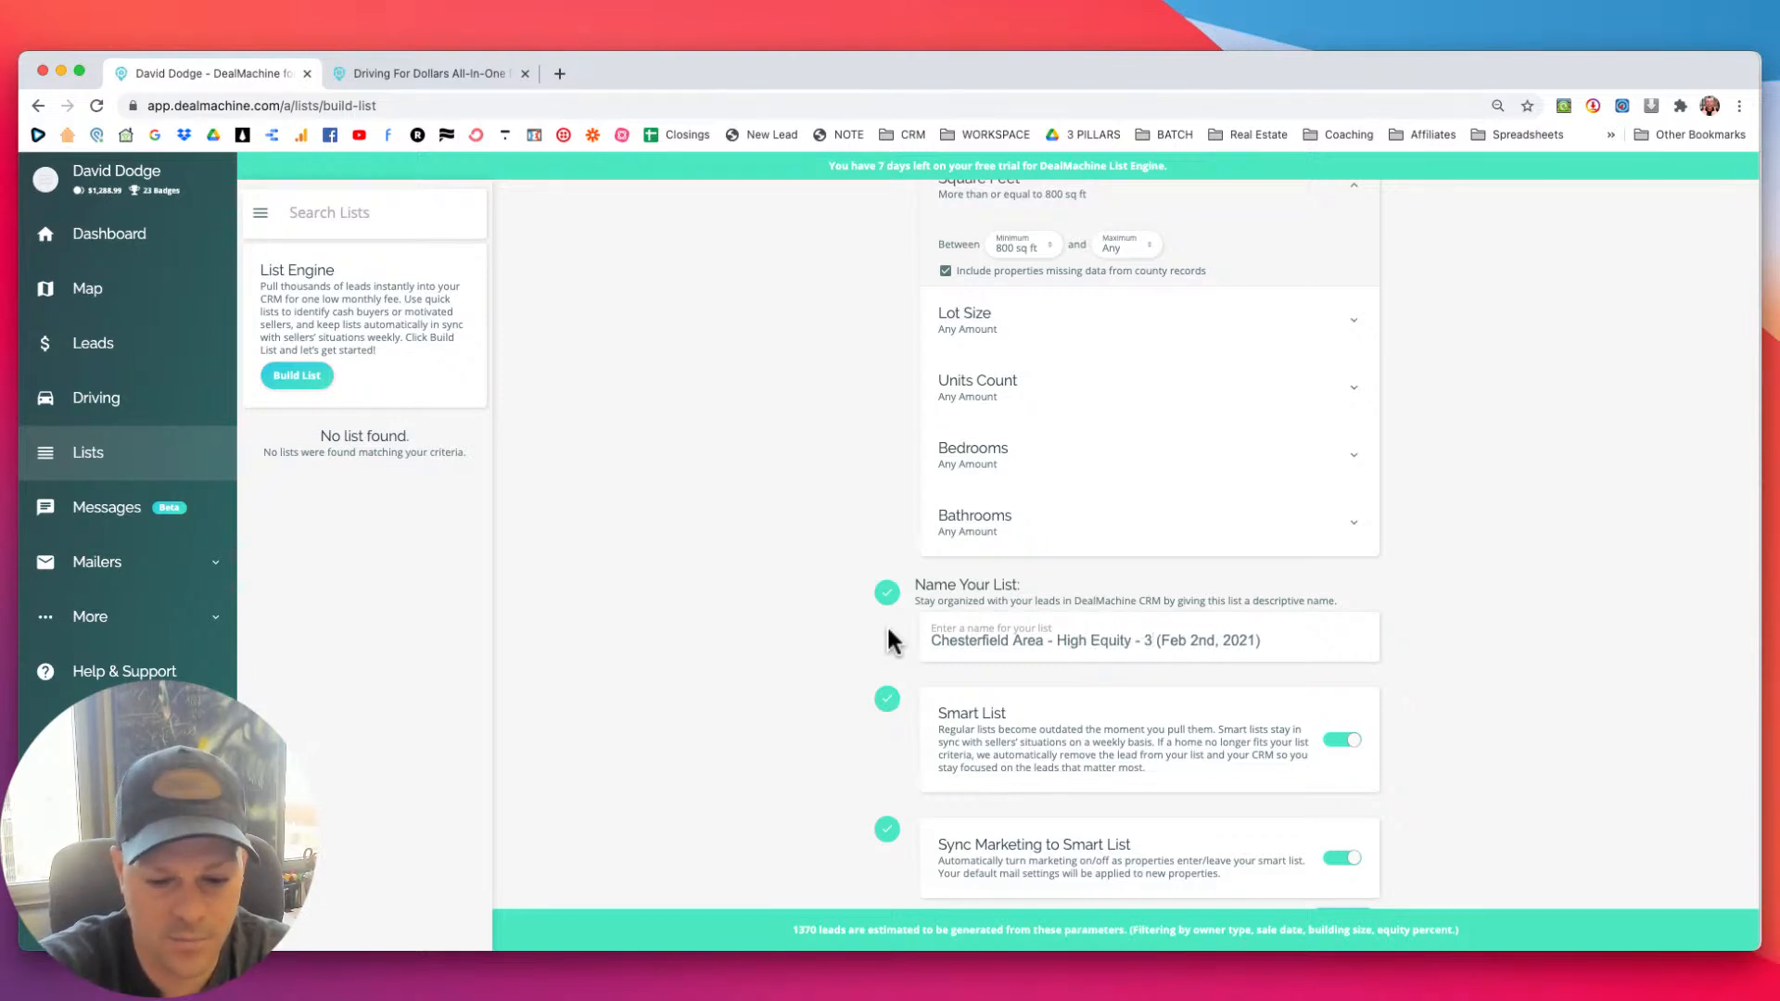
{"action": "key", "text": "BackSpace"}
{"action": "key", "text": "BackSpace"}
{"action": "key", "text": "BackSpace"}
{"action": "key", "text": "BackSpace"}
{"action": "key", "text": "BackSpace"}
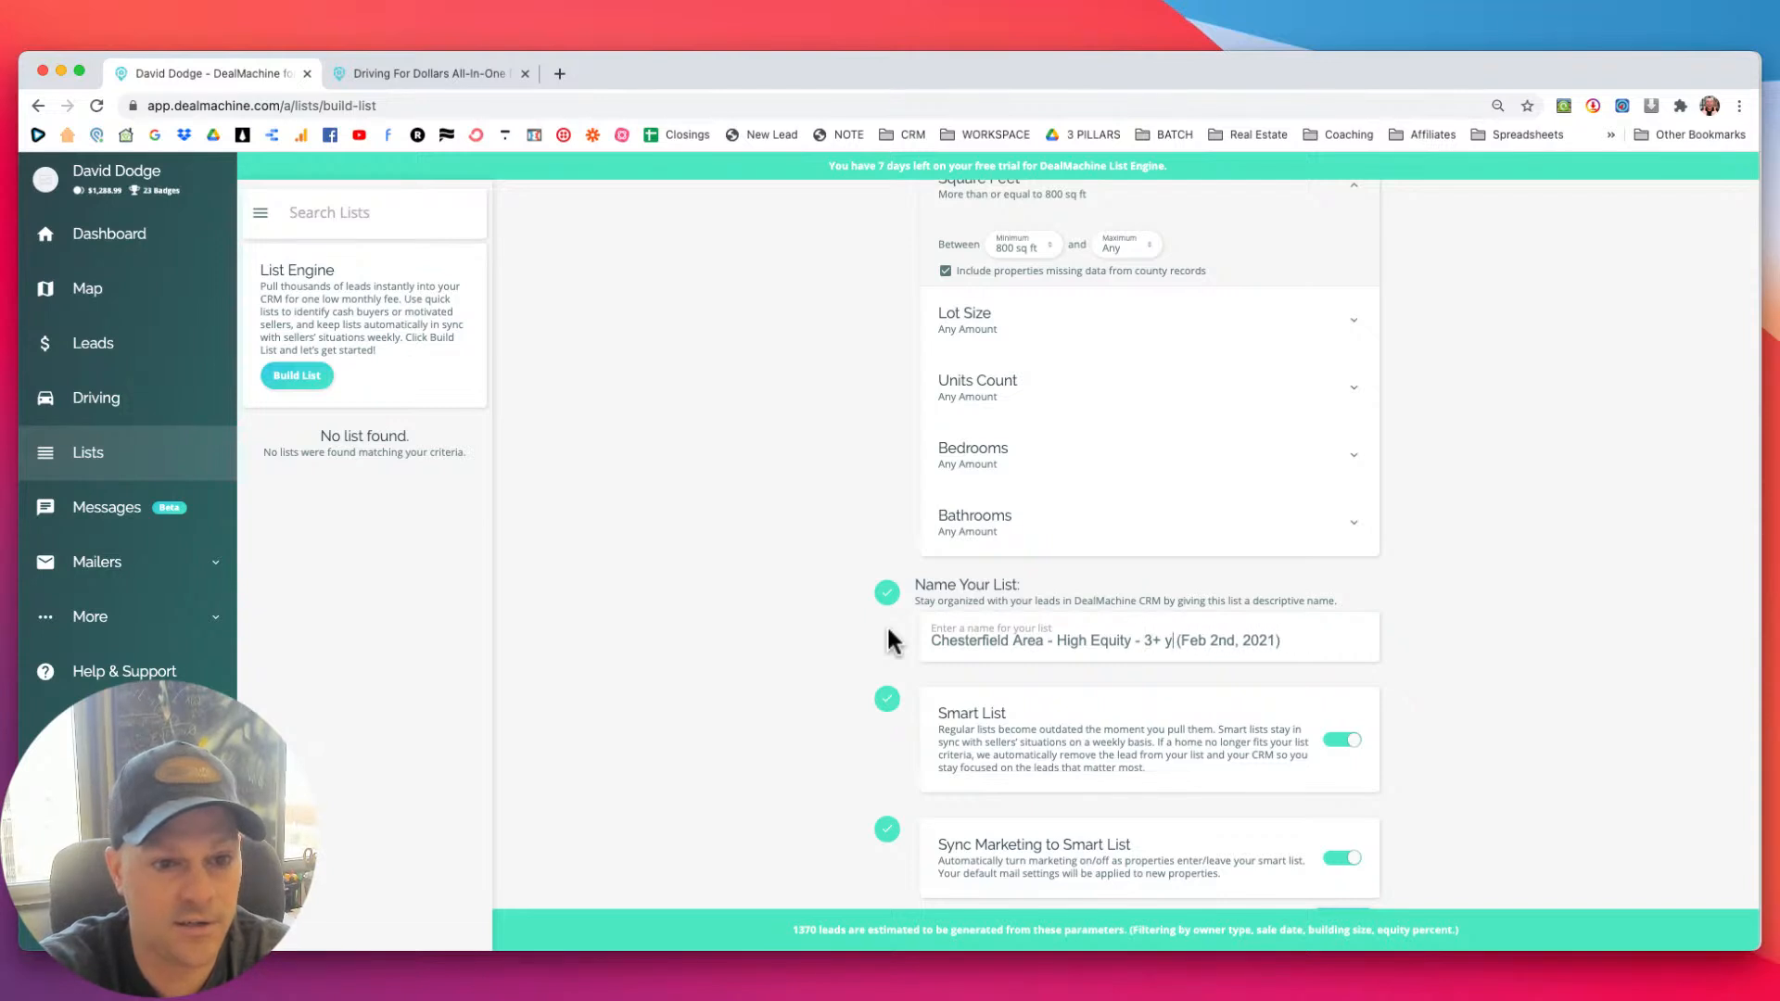
{"action": "scroll", "coordinate": [846, 500], "scroll_direction": "up", "scroll_amount": 6}
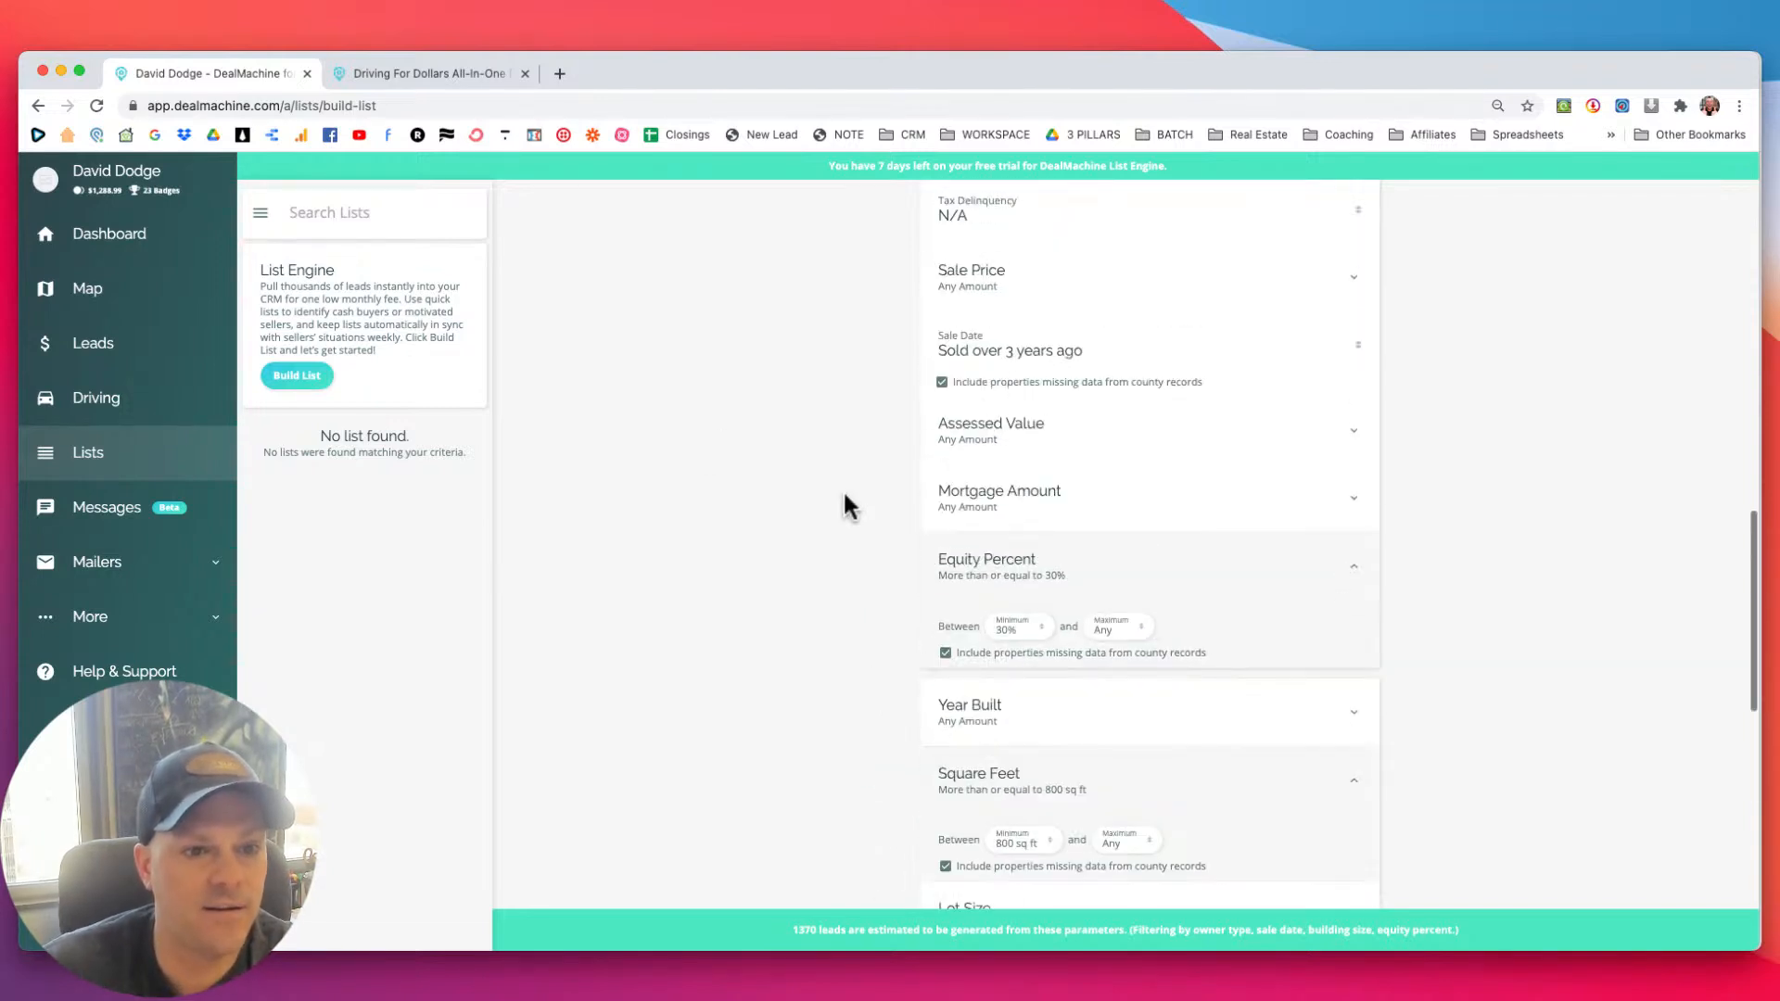
{"action": "scroll", "coordinate": [845, 500], "scroll_direction": "up", "scroll_amount": 3}
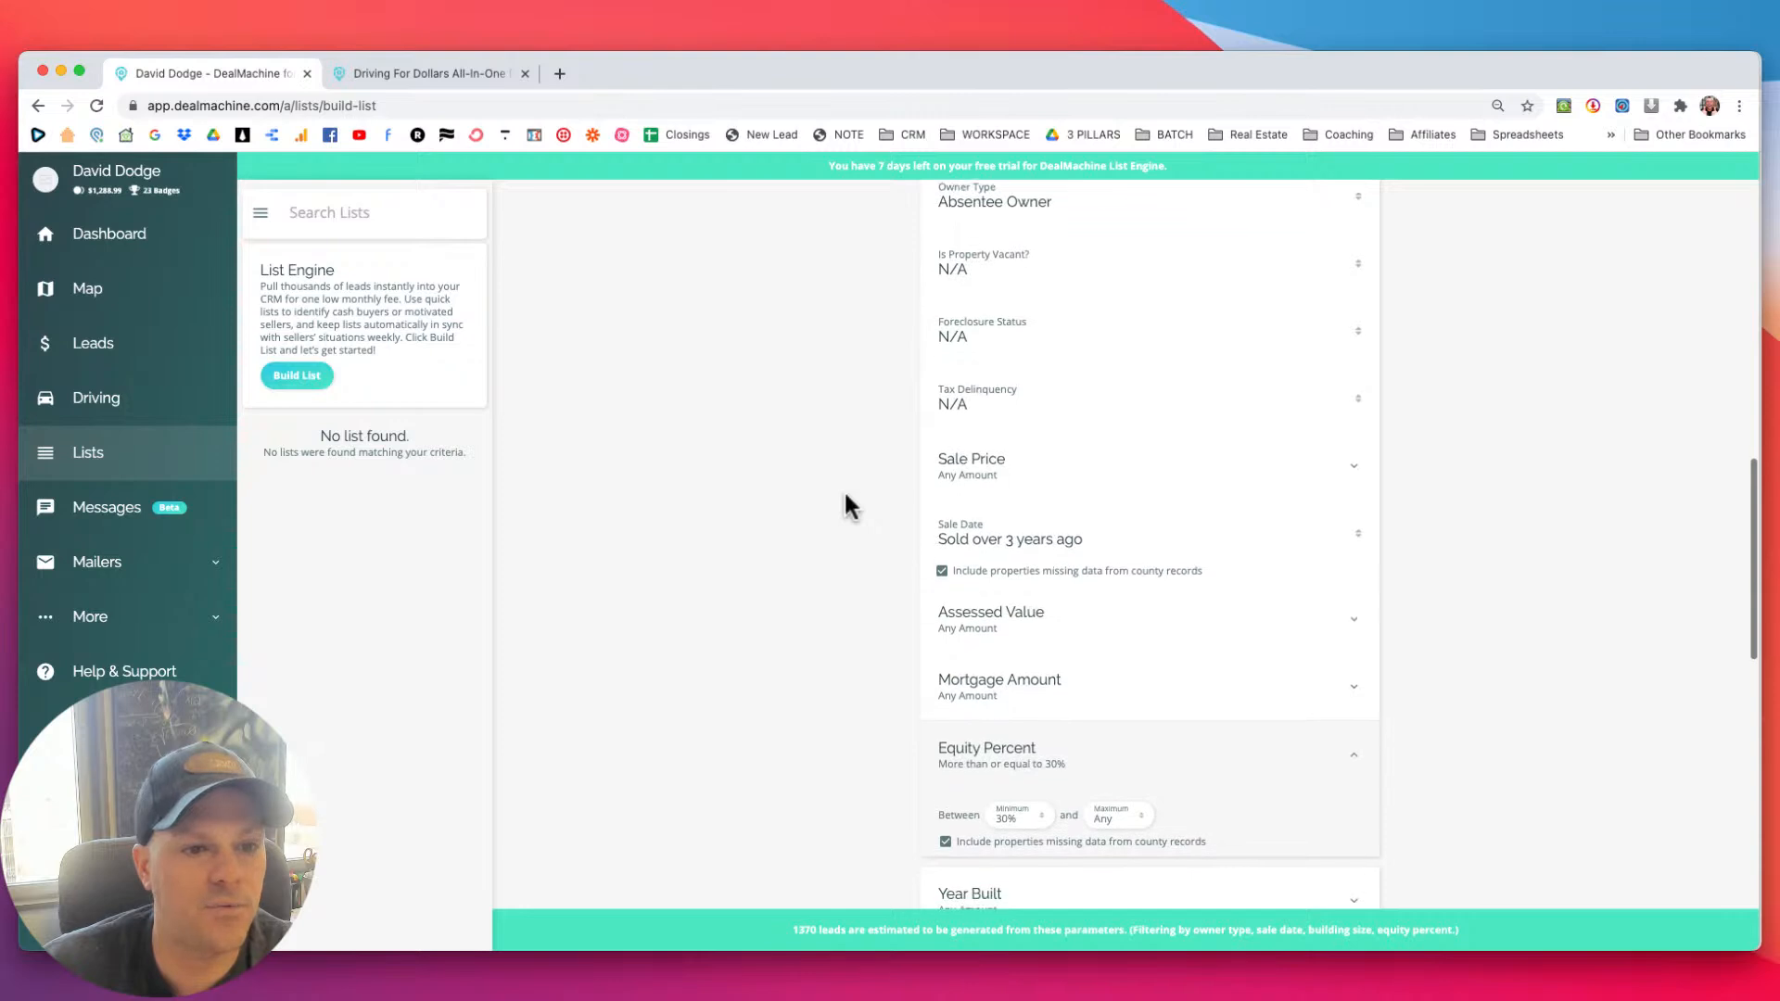
{"action": "scroll", "coordinate": [844, 487], "scroll_direction": "down", "scroll_amount": 8}
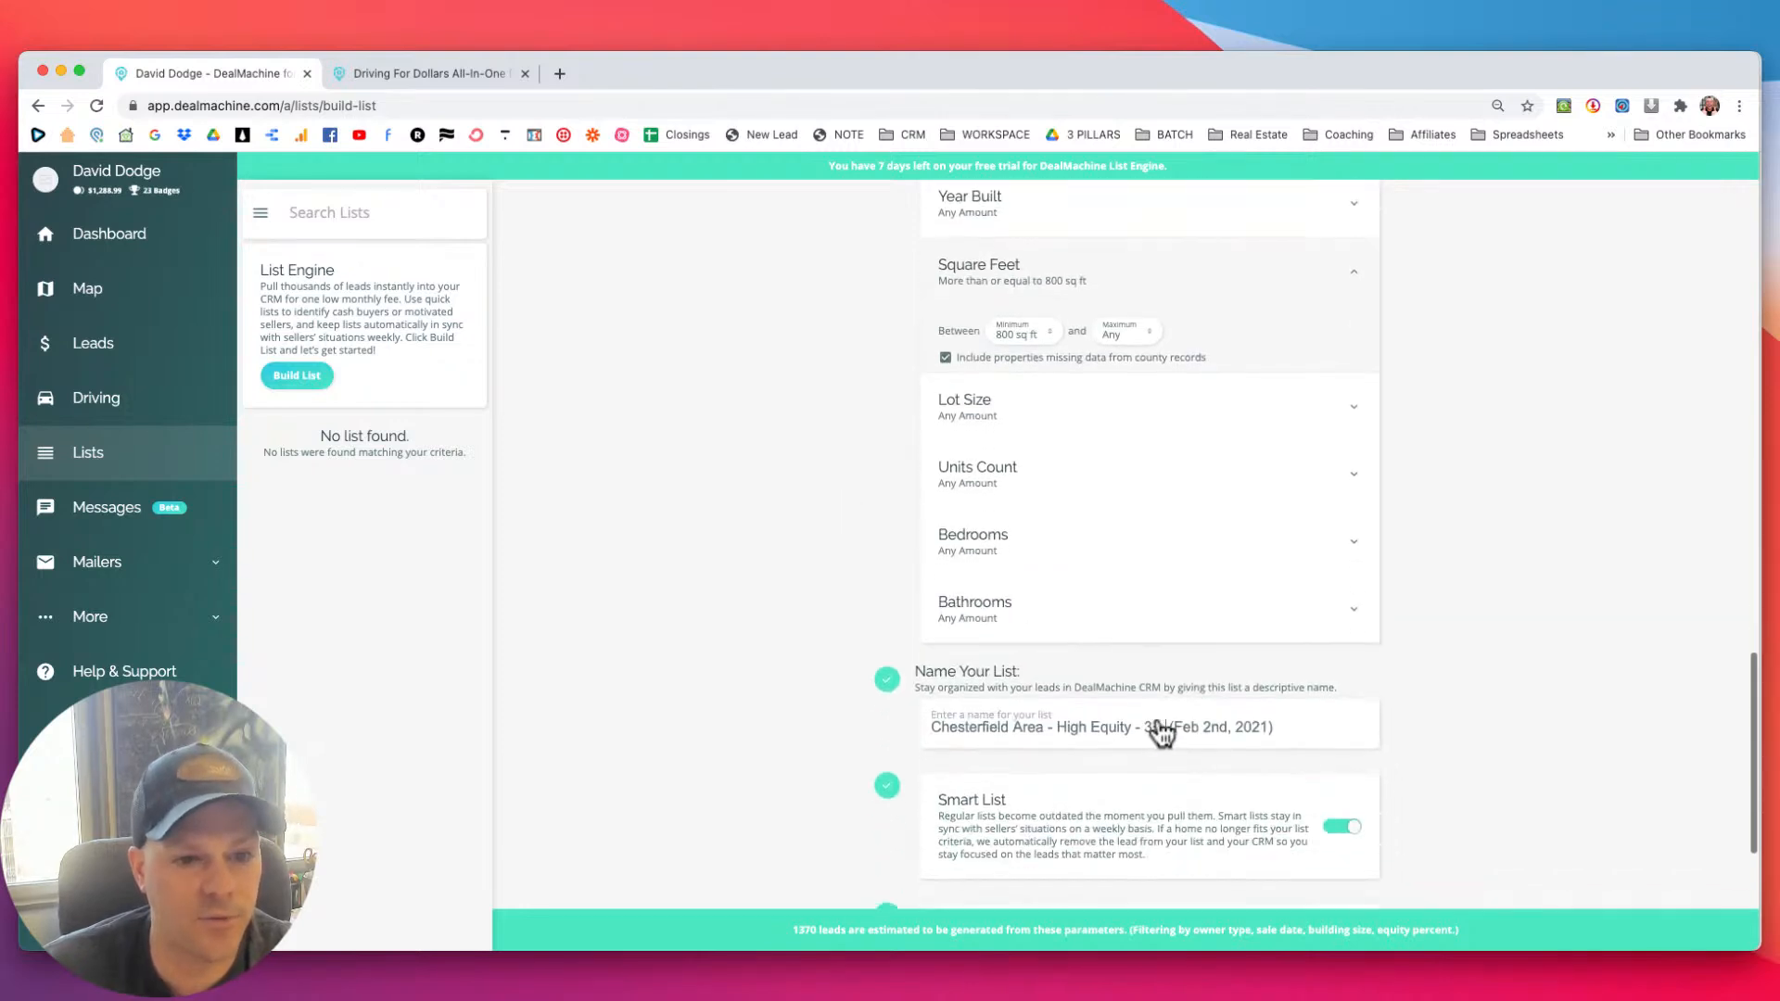
{"action": "type", "text": "Years Olwed"}
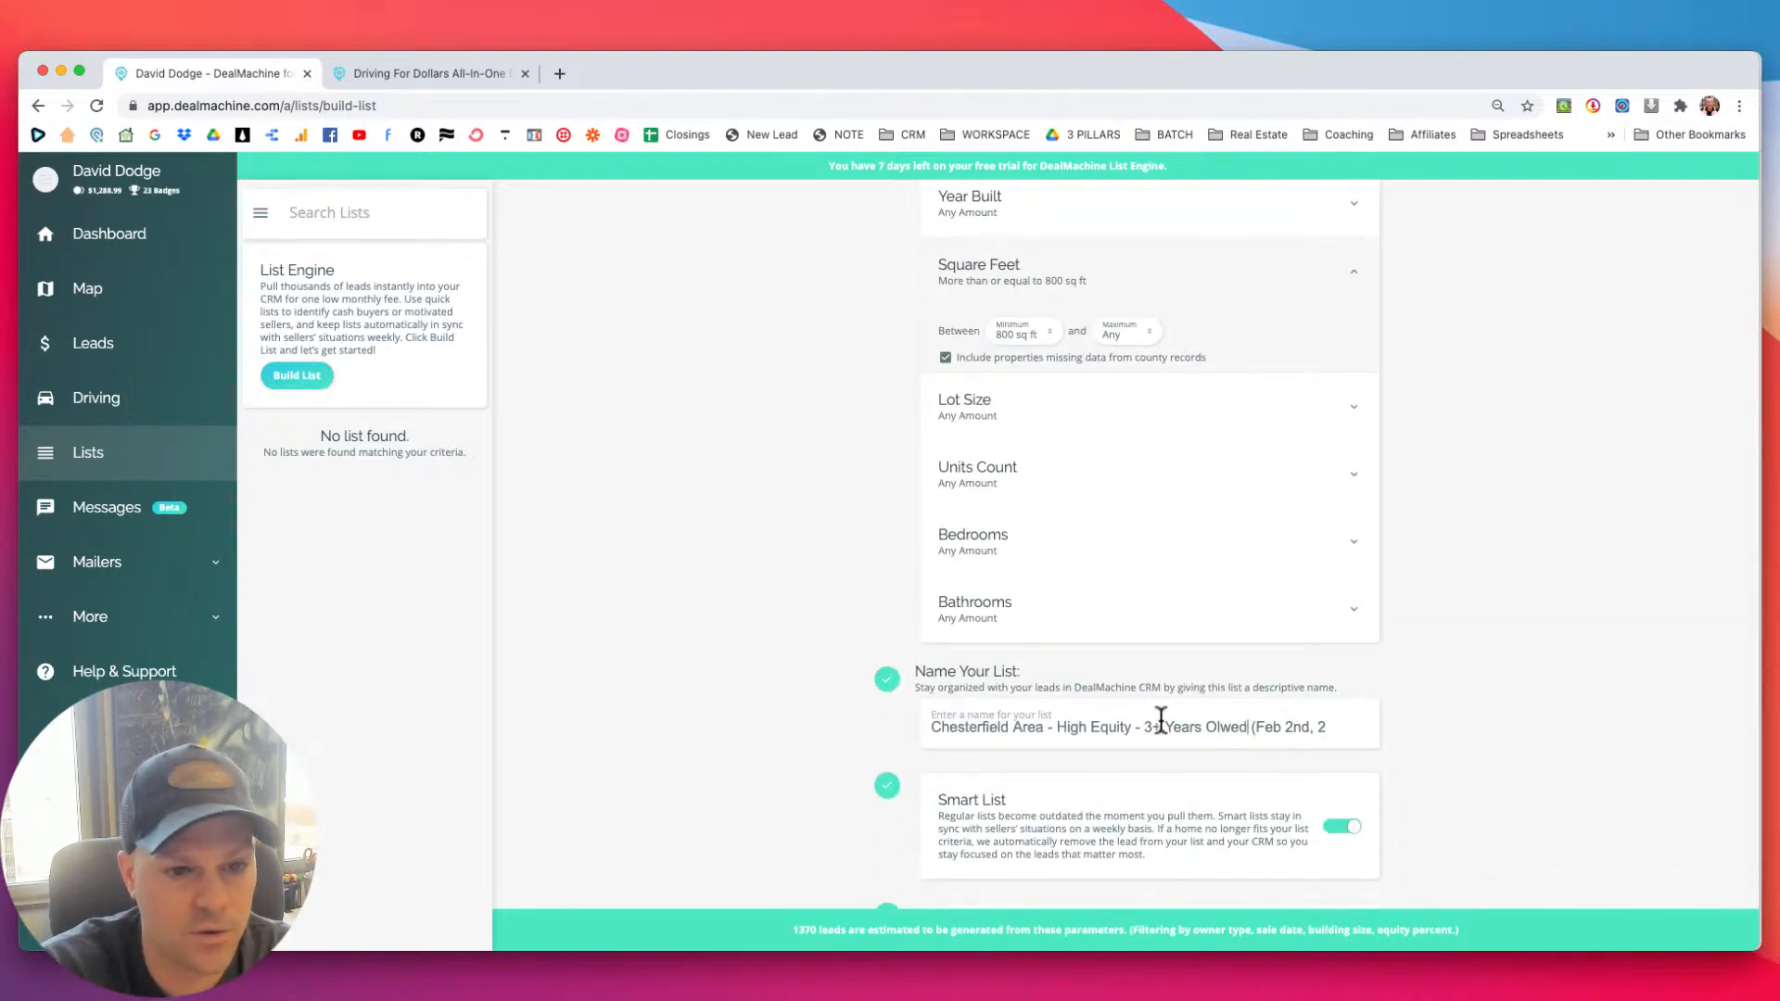
{"action": "key", "text": "BackSpace"}
{"action": "key", "text": "BackSpace"}
{"action": "key", "text": "BackSpace"}
{"action": "key", "text": "BackSpace"}
{"action": "type", "text": "wned - "}
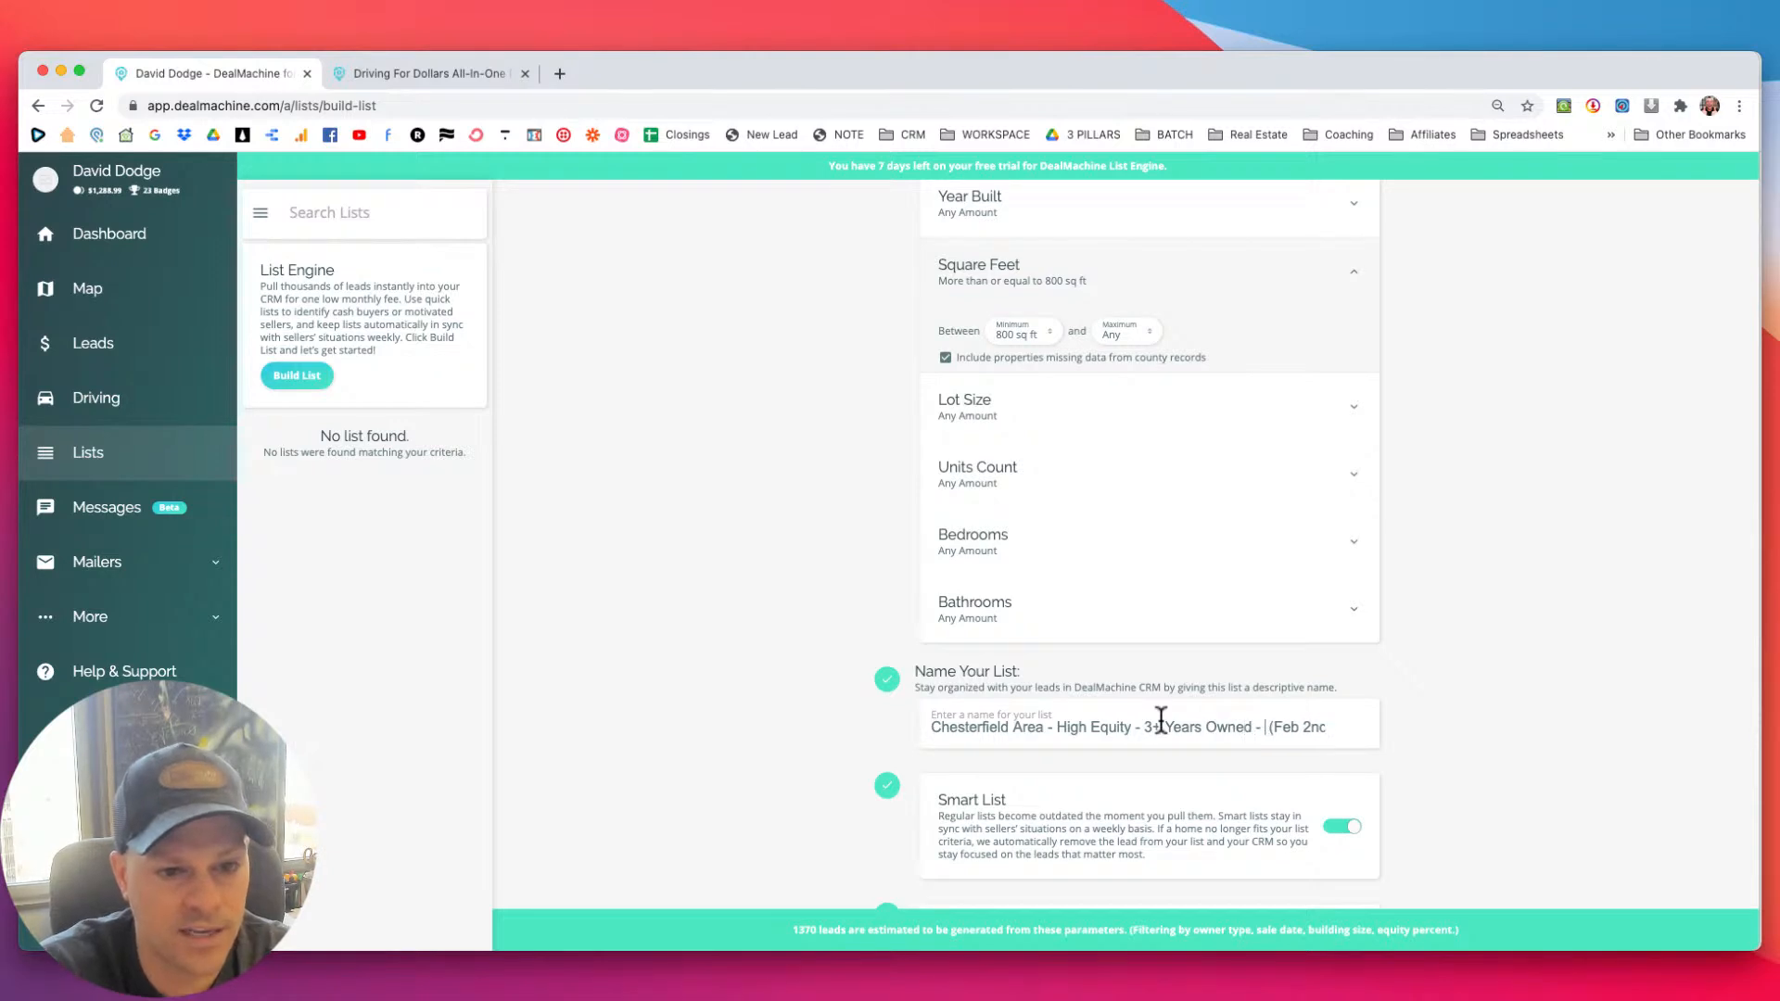
Add "800+ SF" to the list name, keeping "(Feb 2nd, 2021)" at its end.
{"action": "type", "text": "800+ SF"}
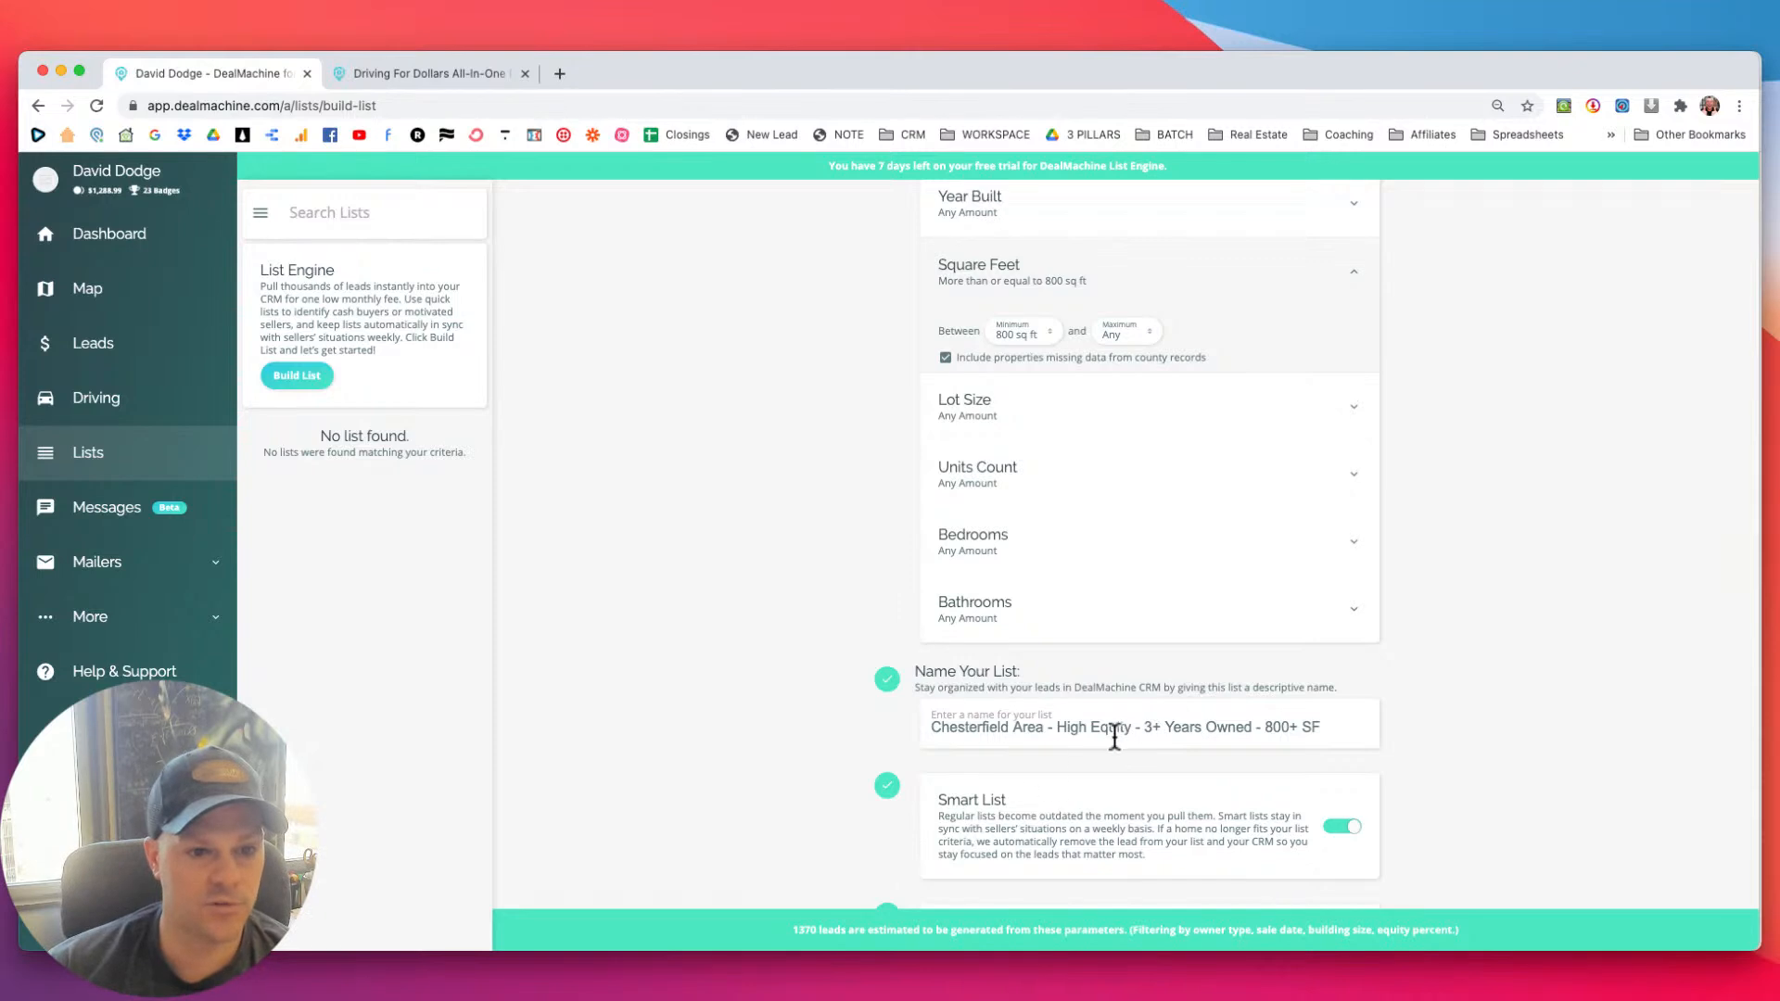
{"action": "type", "text": "(Feb 2nd, 2021)"}
{"action": "scroll", "coordinate": [1211, 728], "scroll_direction": "left", "scroll_amount": 1}
{"action": "scroll", "coordinate": [1224, 725], "scroll_direction": "right", "scroll_amount": 1}
Highlight the estimated number of leads for the current parameters to read it.
{"action": "scroll", "coordinate": [1024, 706], "scroll_direction": "down", "scroll_amount": 4}
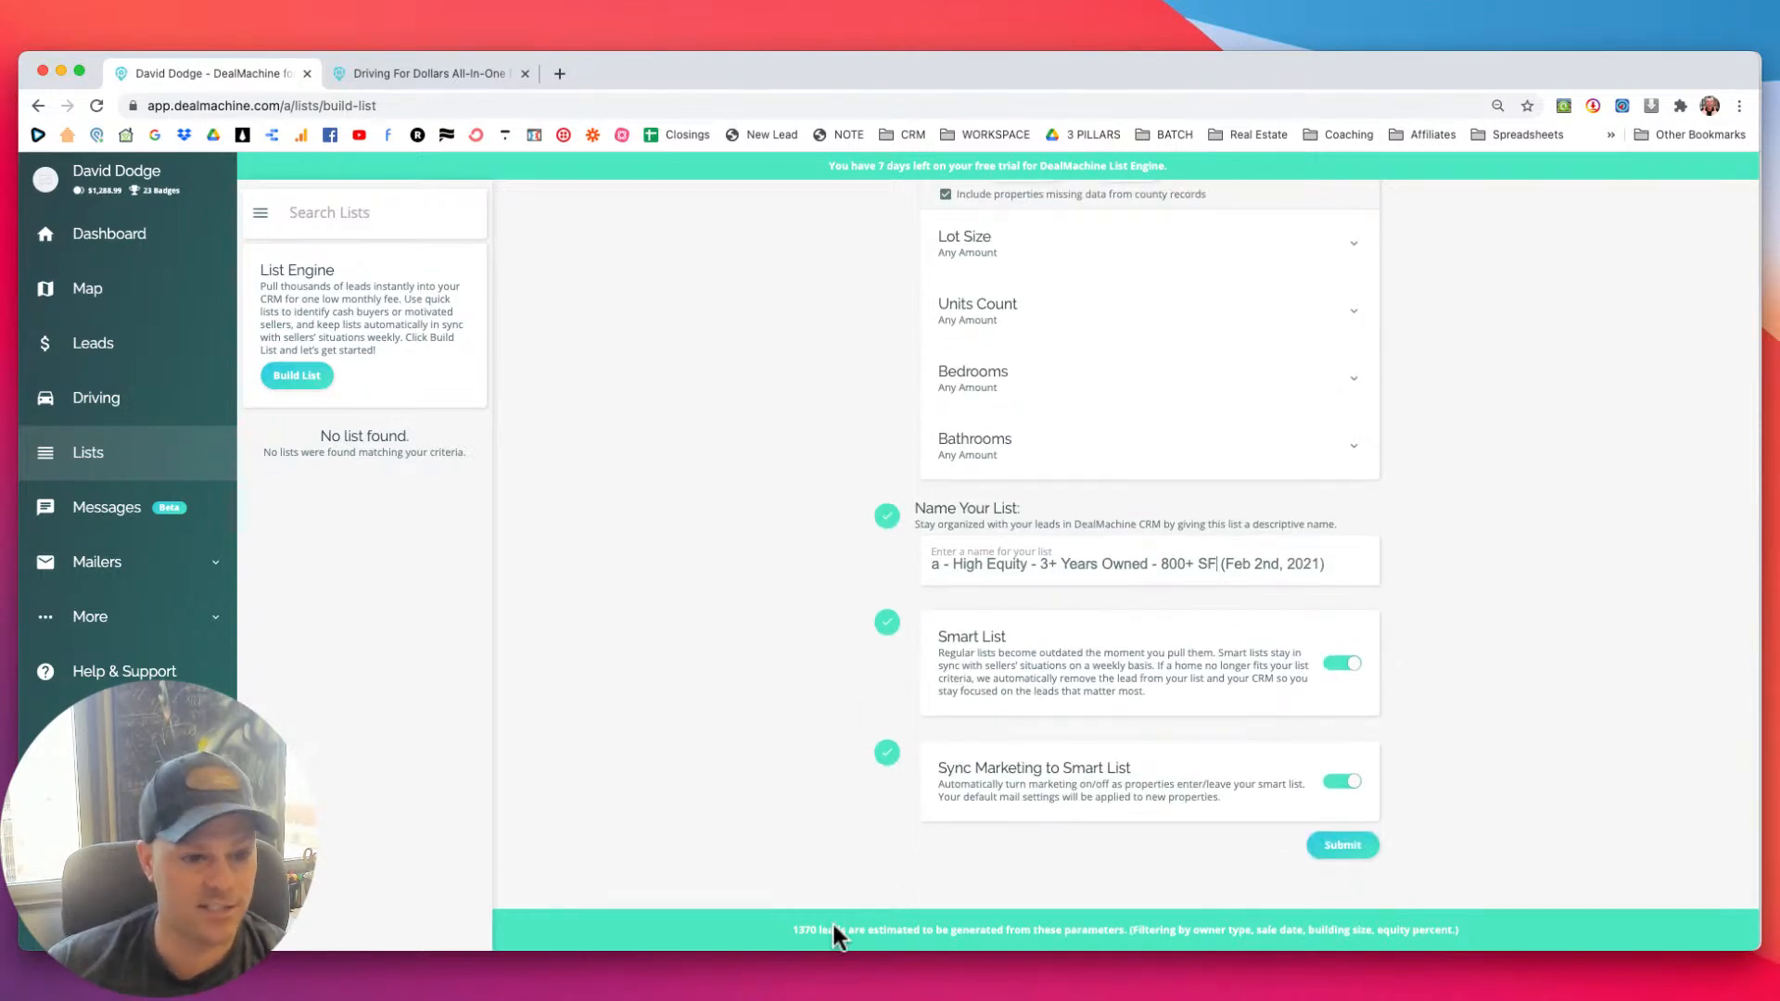
{"action": "left_click_drag", "start_coordinate": [788, 933], "coordinate": [921, 918]}
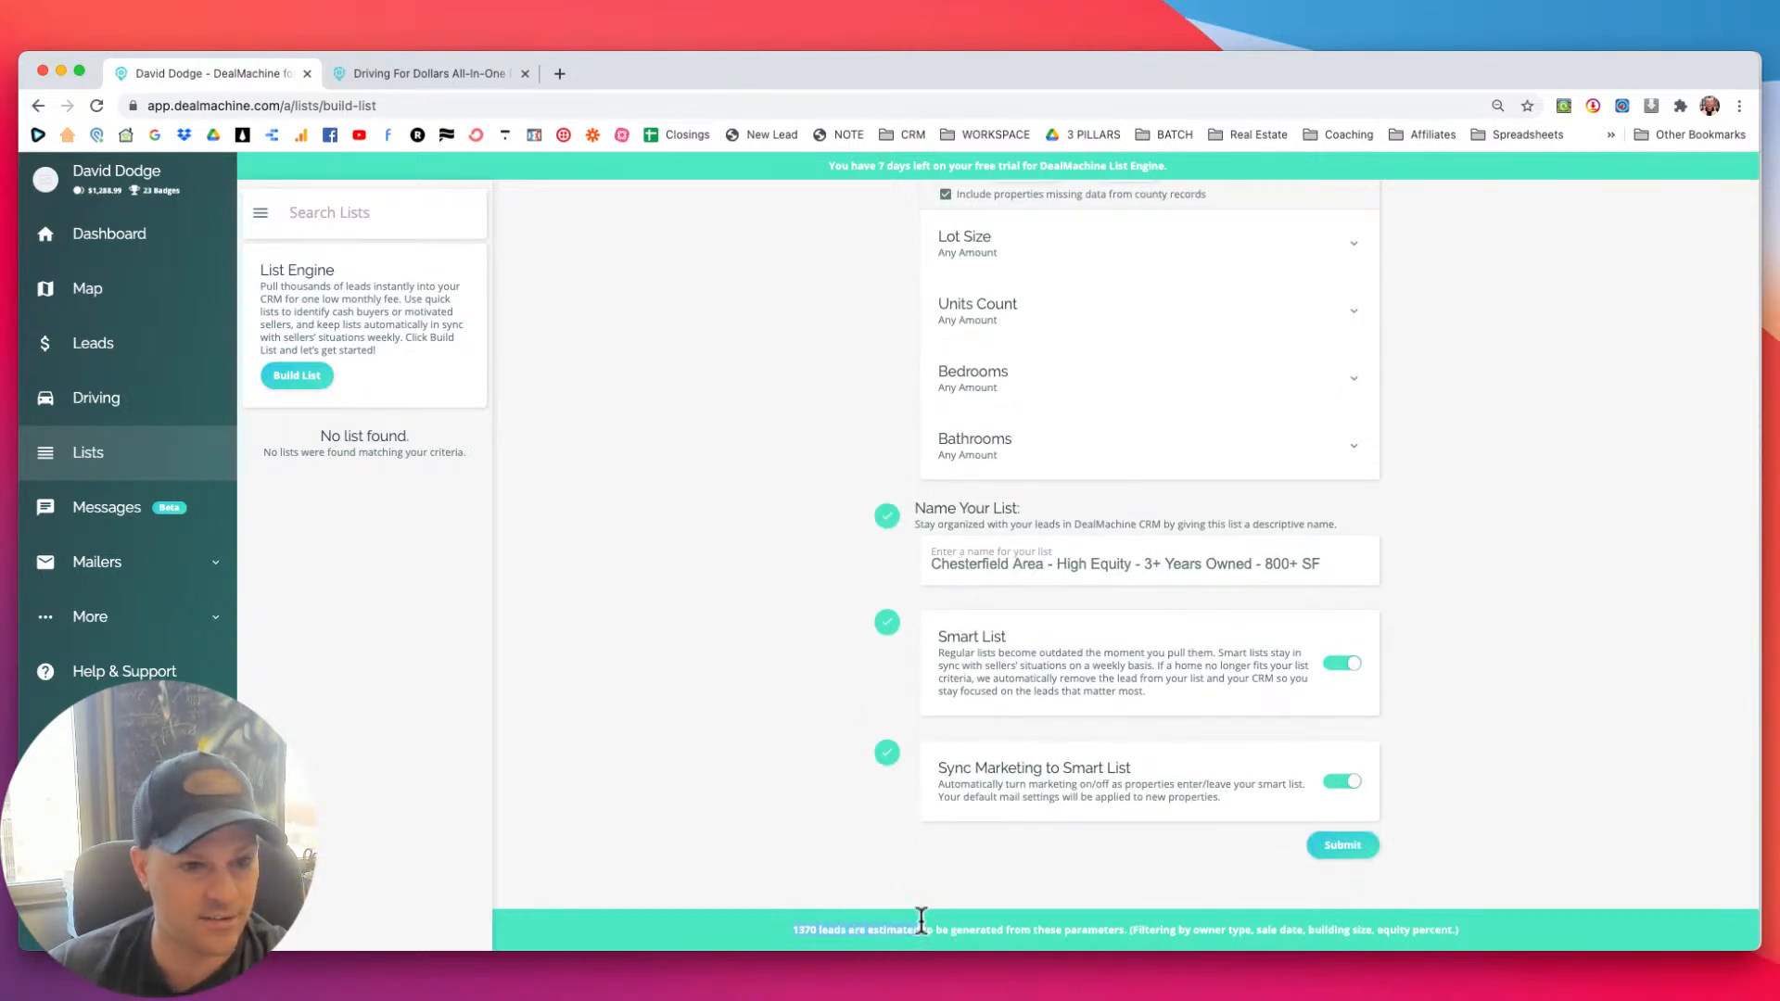
{"action": "left_click", "coordinate": [779, 811]}
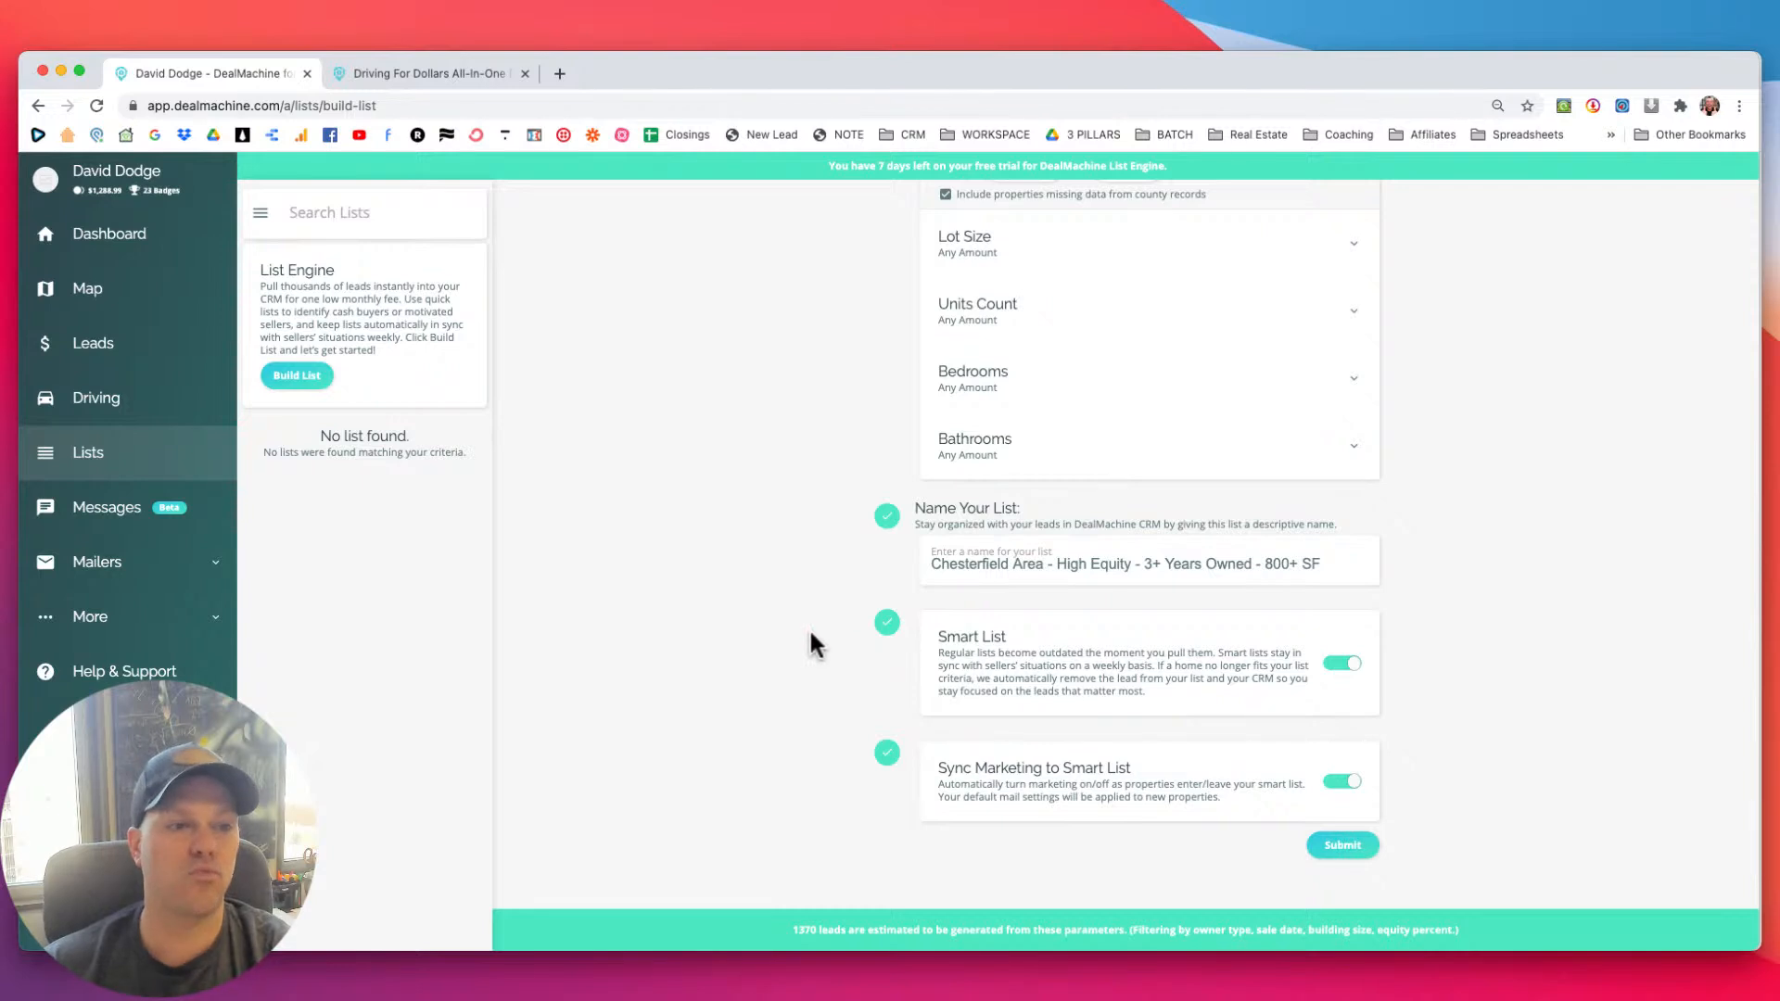
Review the whole list setup, from the drawn market area and custom filters to the name, smart list and marketing sync options.
{"action": "scroll", "coordinate": [766, 642], "scroll_direction": "down", "scroll_amount": 1}
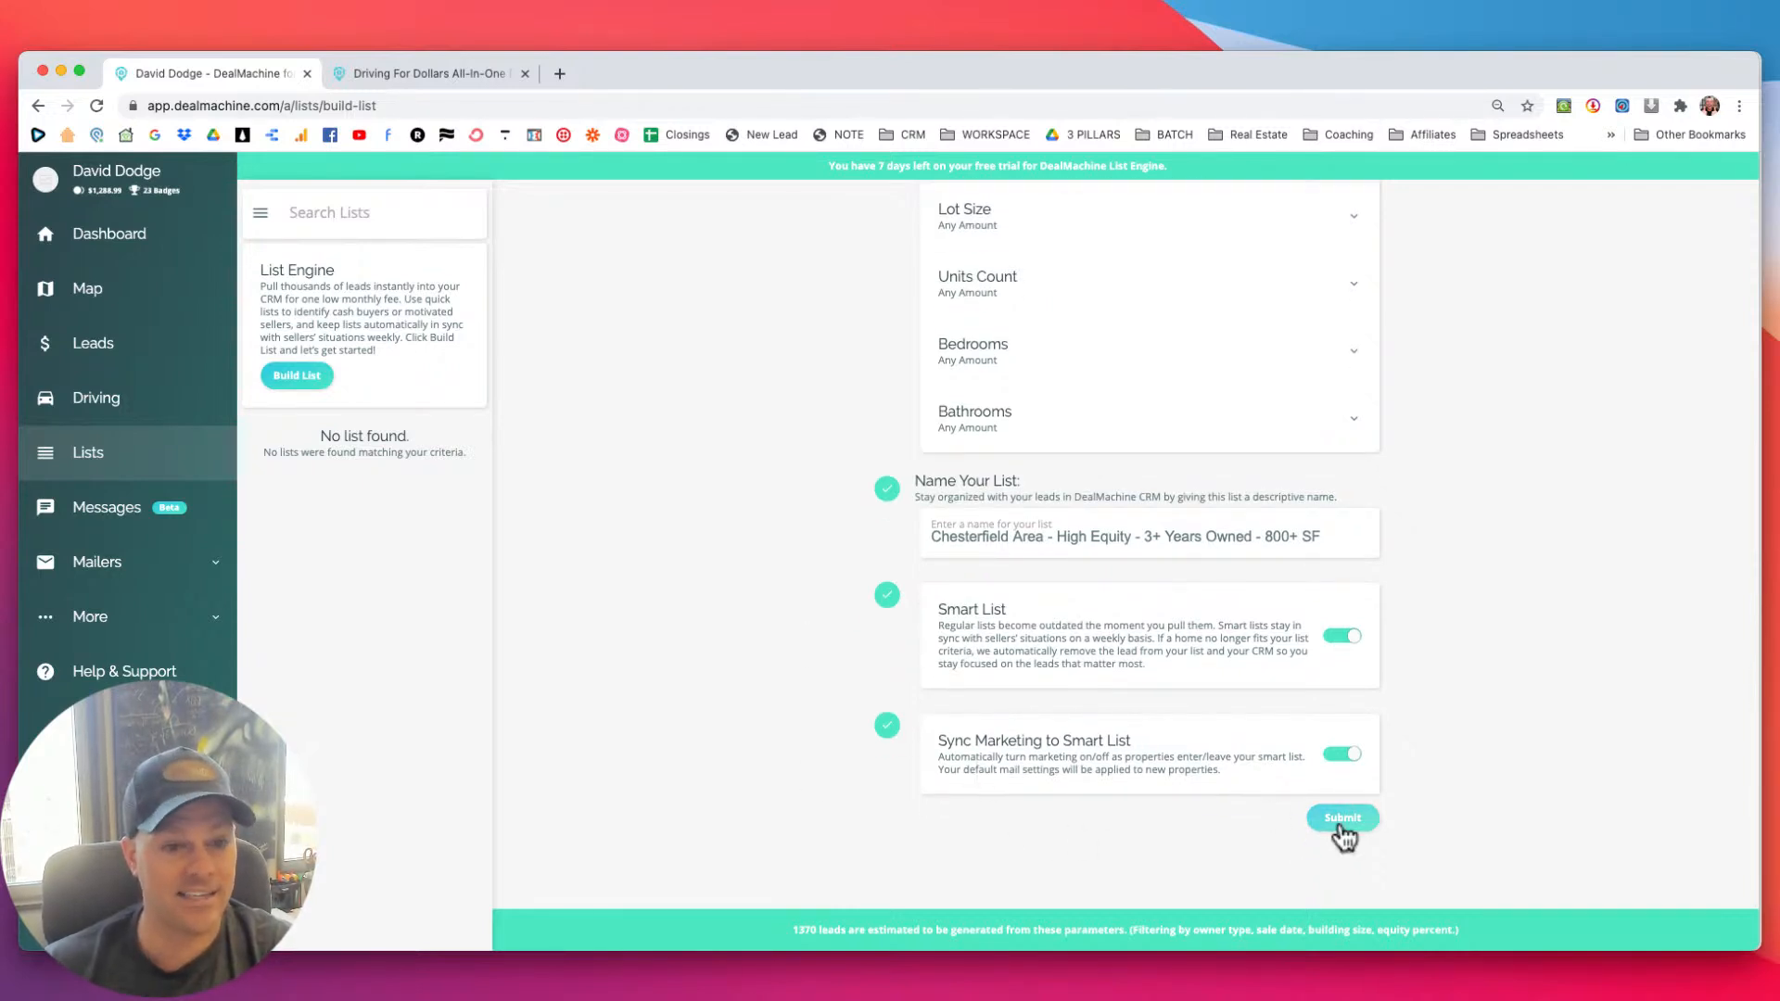
{"action": "scroll", "coordinate": [1103, 755], "scroll_direction": "up", "scroll_amount": 15}
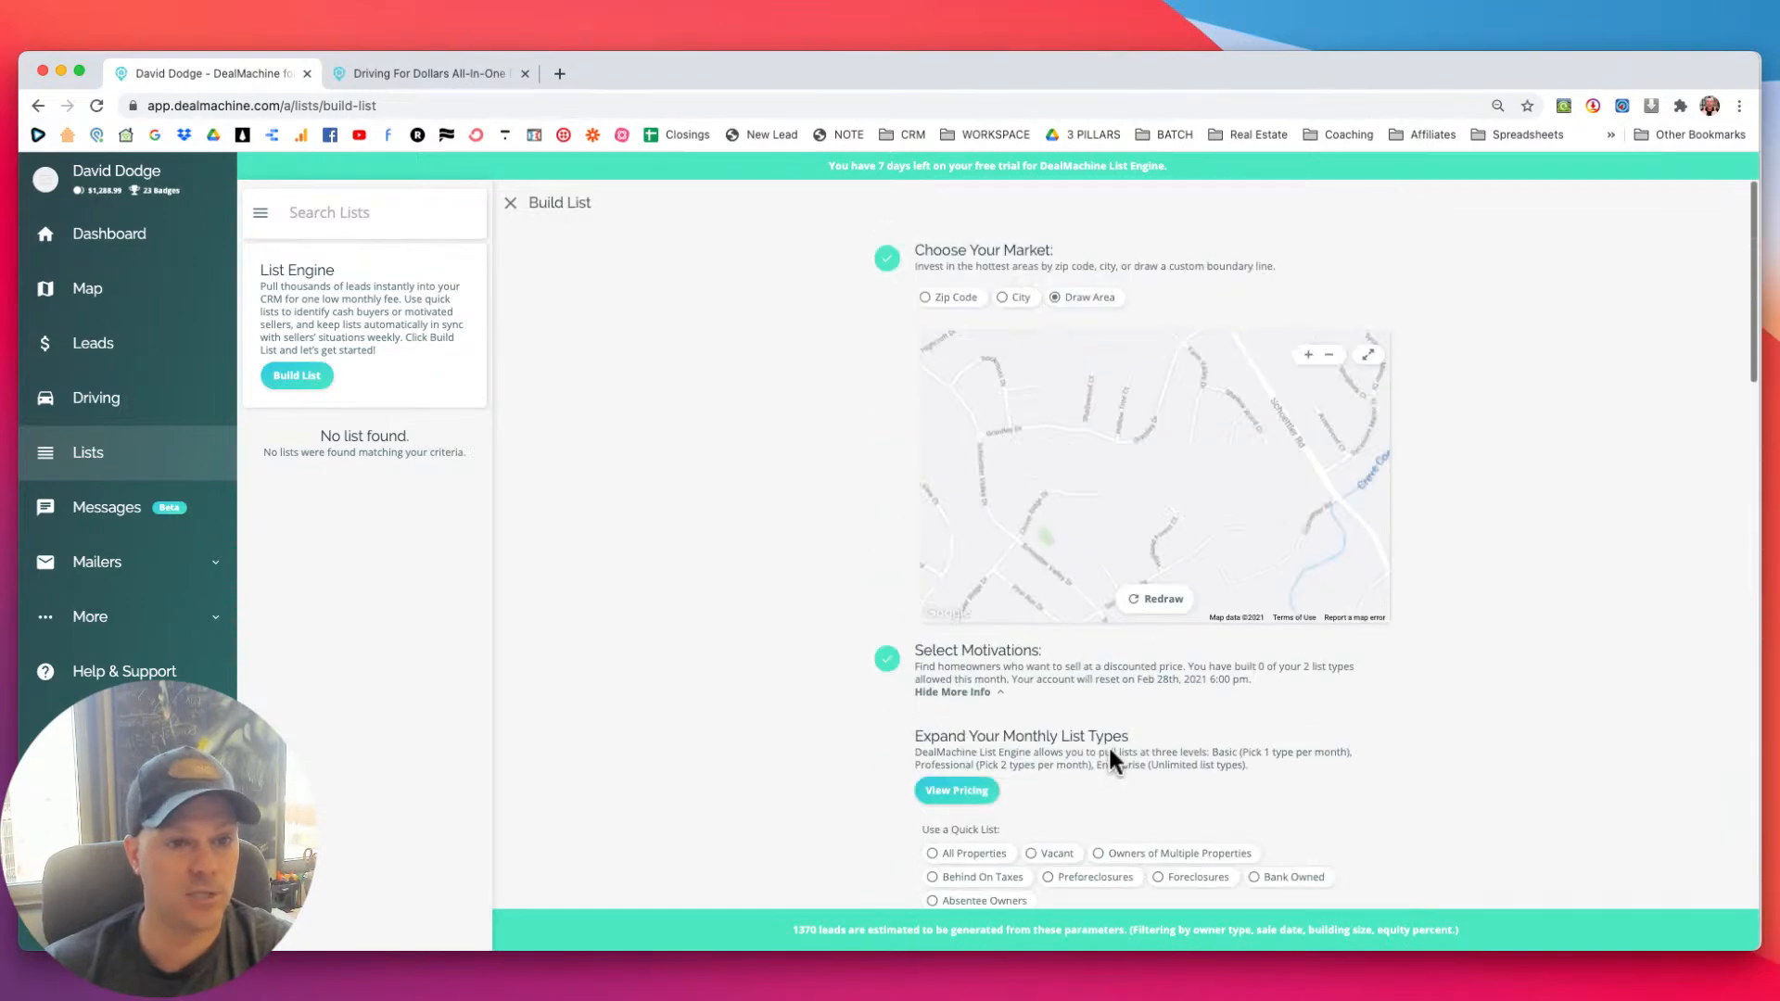
{"action": "scroll", "coordinate": [1109, 756], "scroll_direction": "down", "scroll_amount": 20}
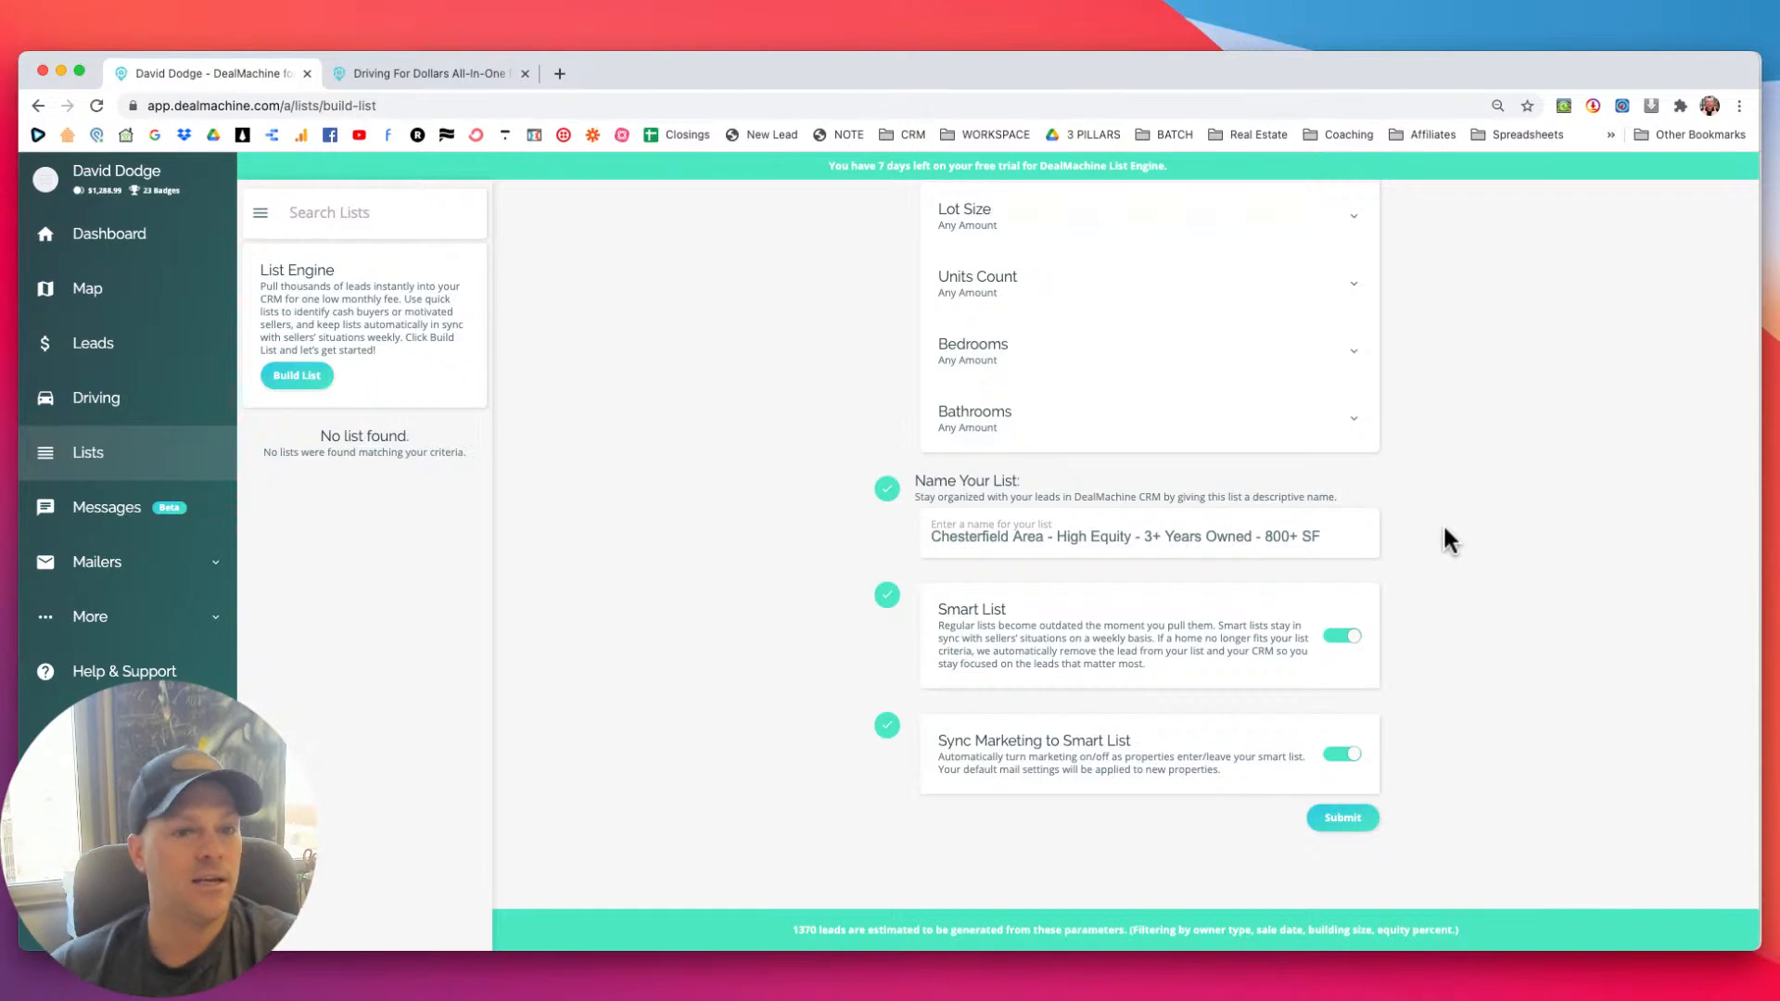
{"action": "scroll", "coordinate": [979, 566], "scroll_direction": "up", "scroll_amount": 20}
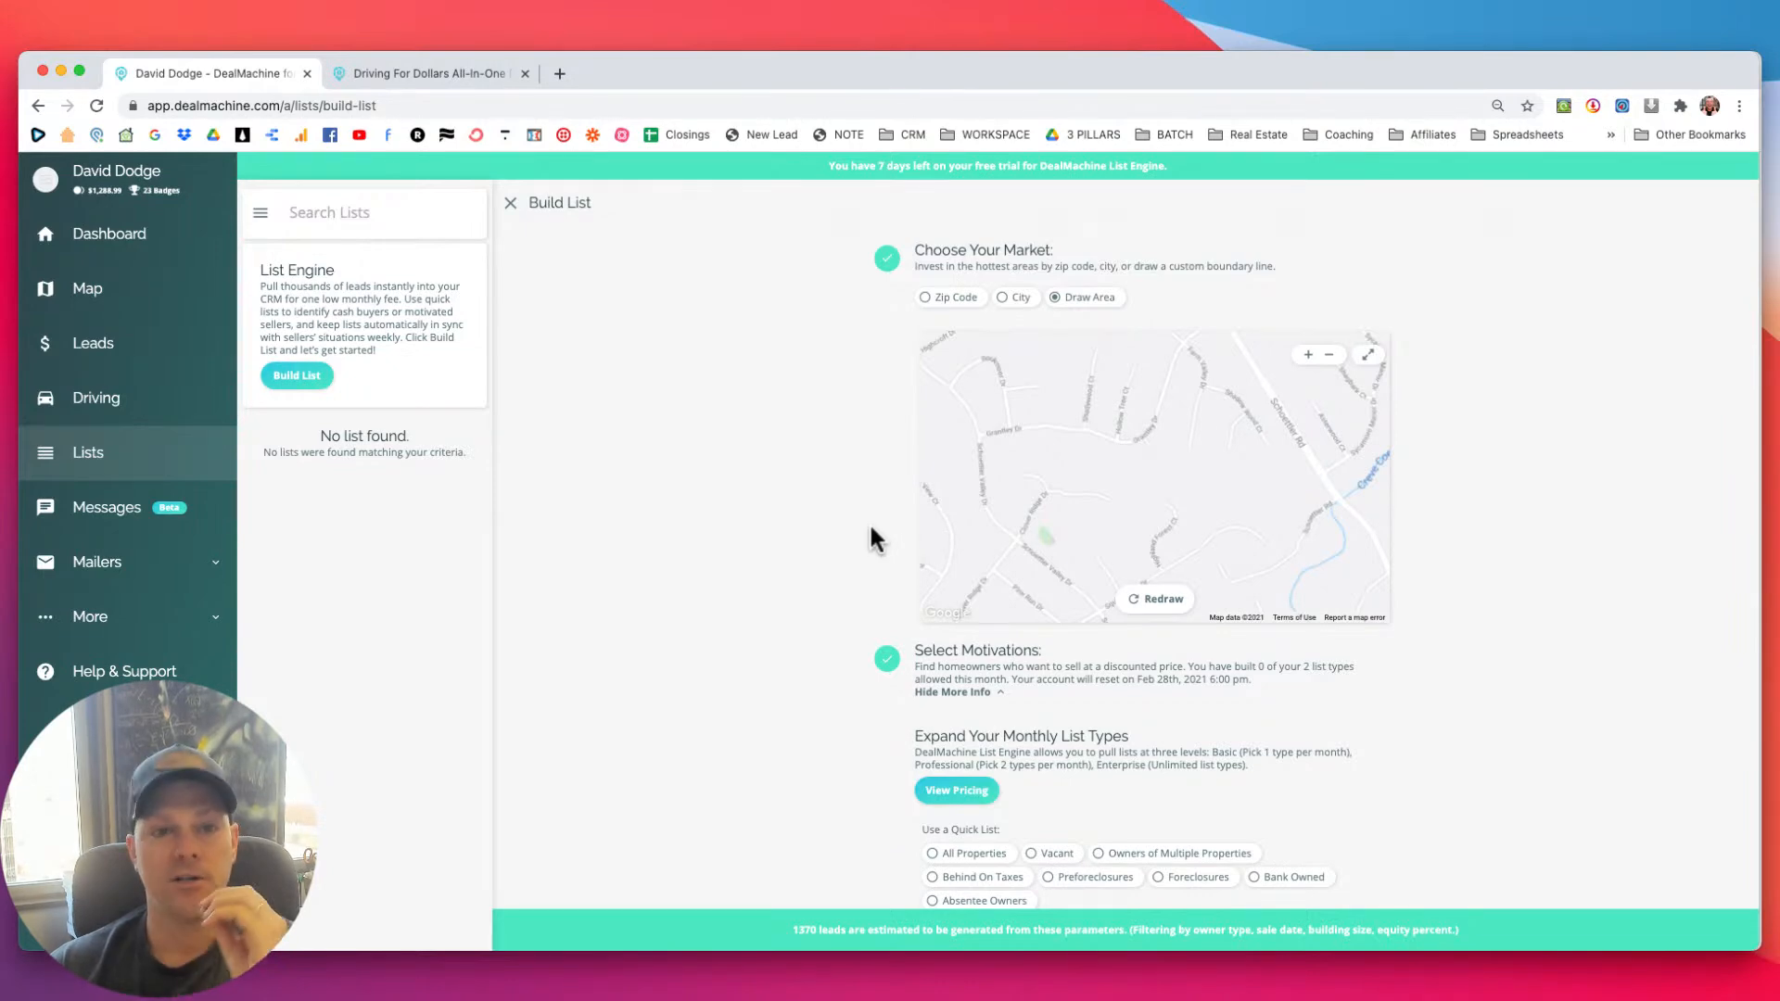
{"action": "scroll", "coordinate": [871, 527], "scroll_direction": "down", "scroll_amount": 18}
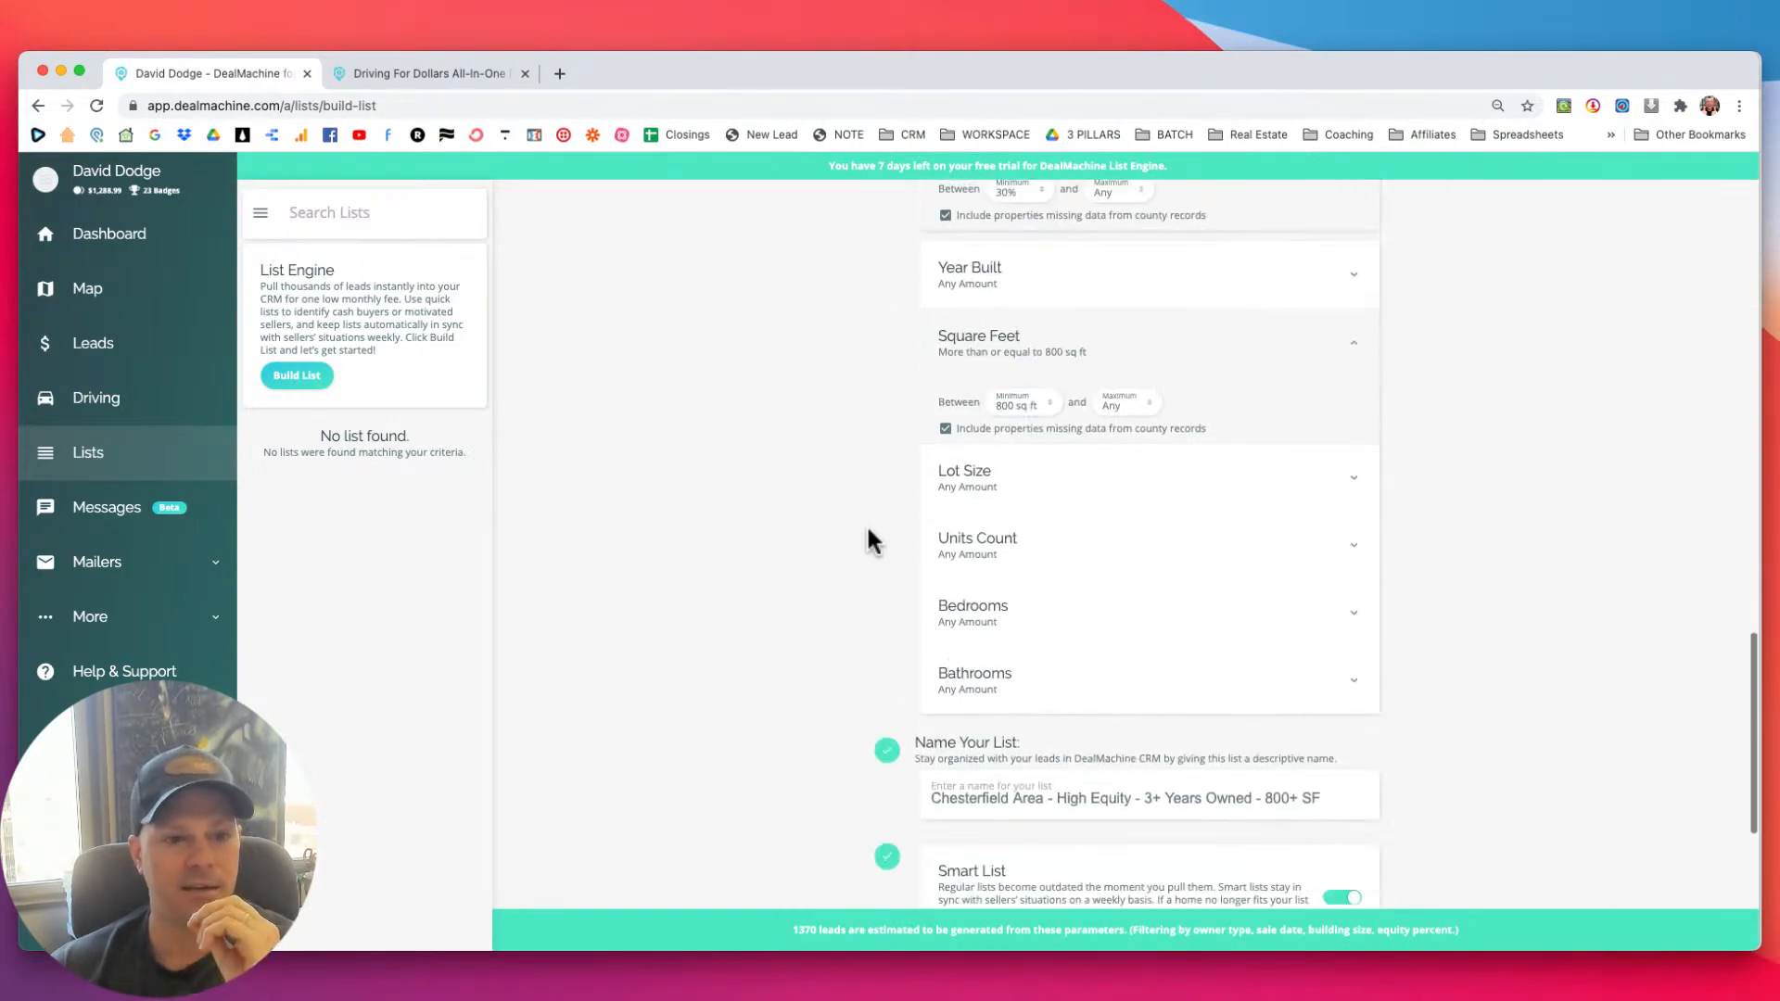
{"action": "scroll", "coordinate": [868, 540], "scroll_direction": "down", "scroll_amount": 3}
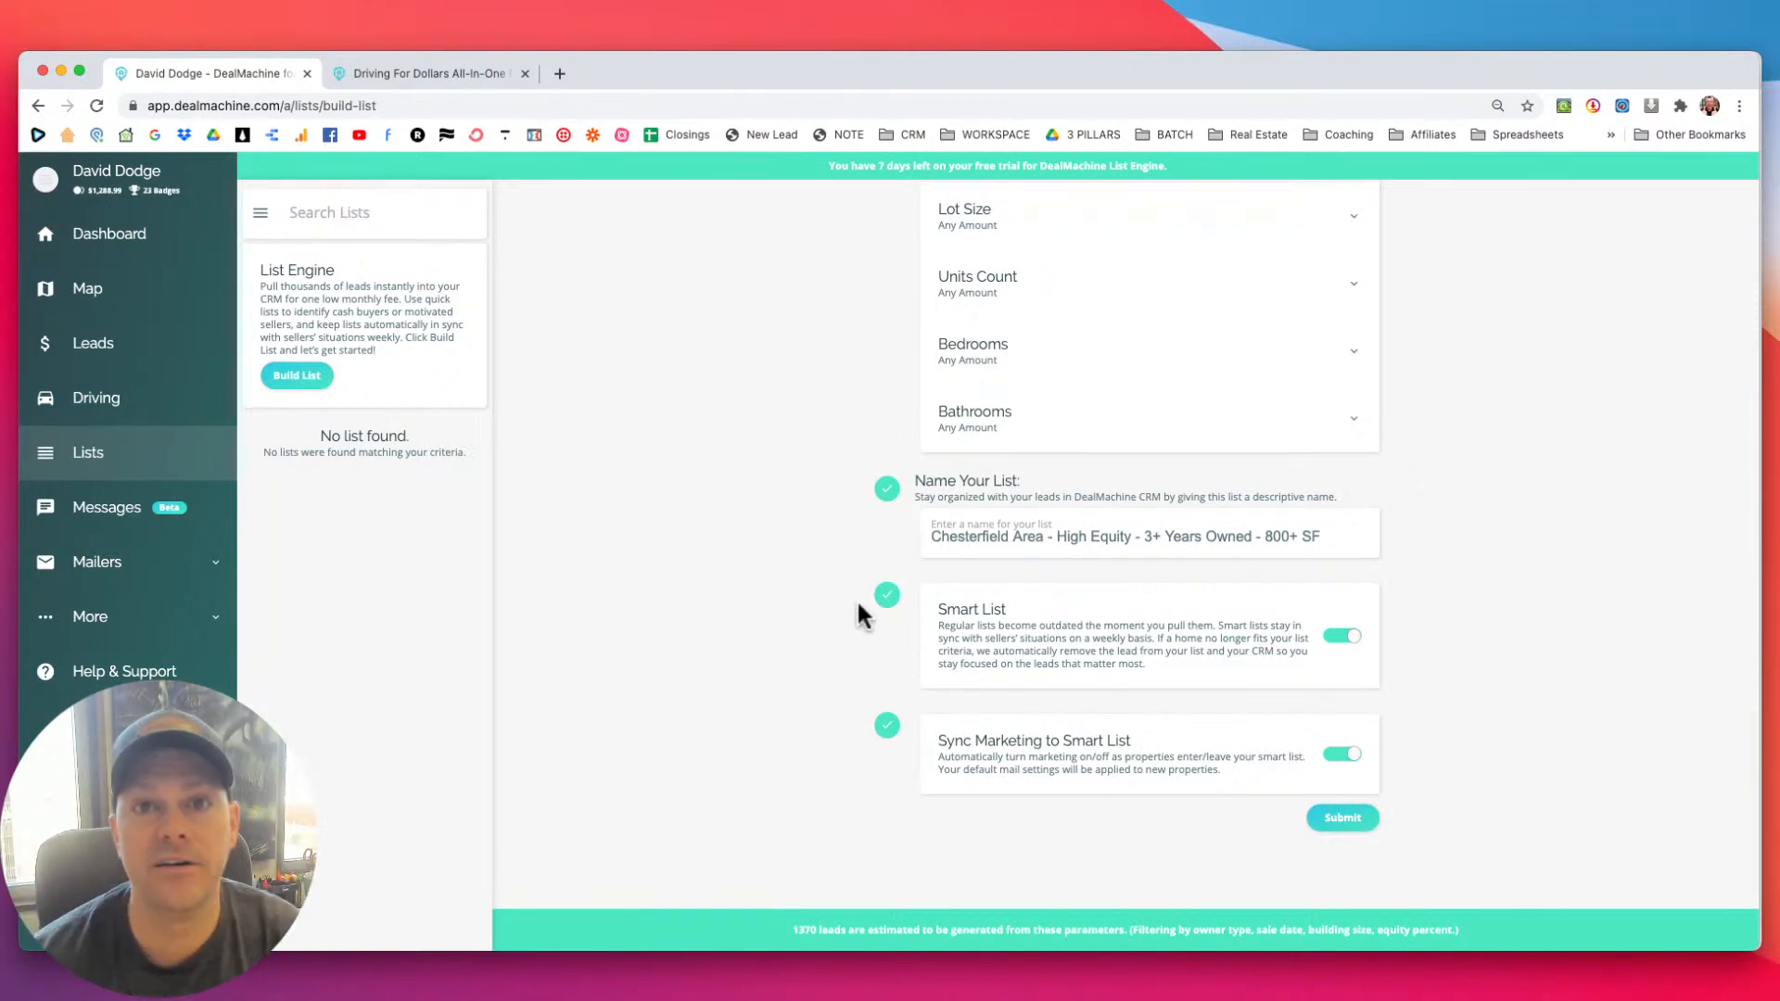
{"action": "scroll", "coordinate": [1441, 588], "scroll_direction": "down", "scroll_amount": 1}
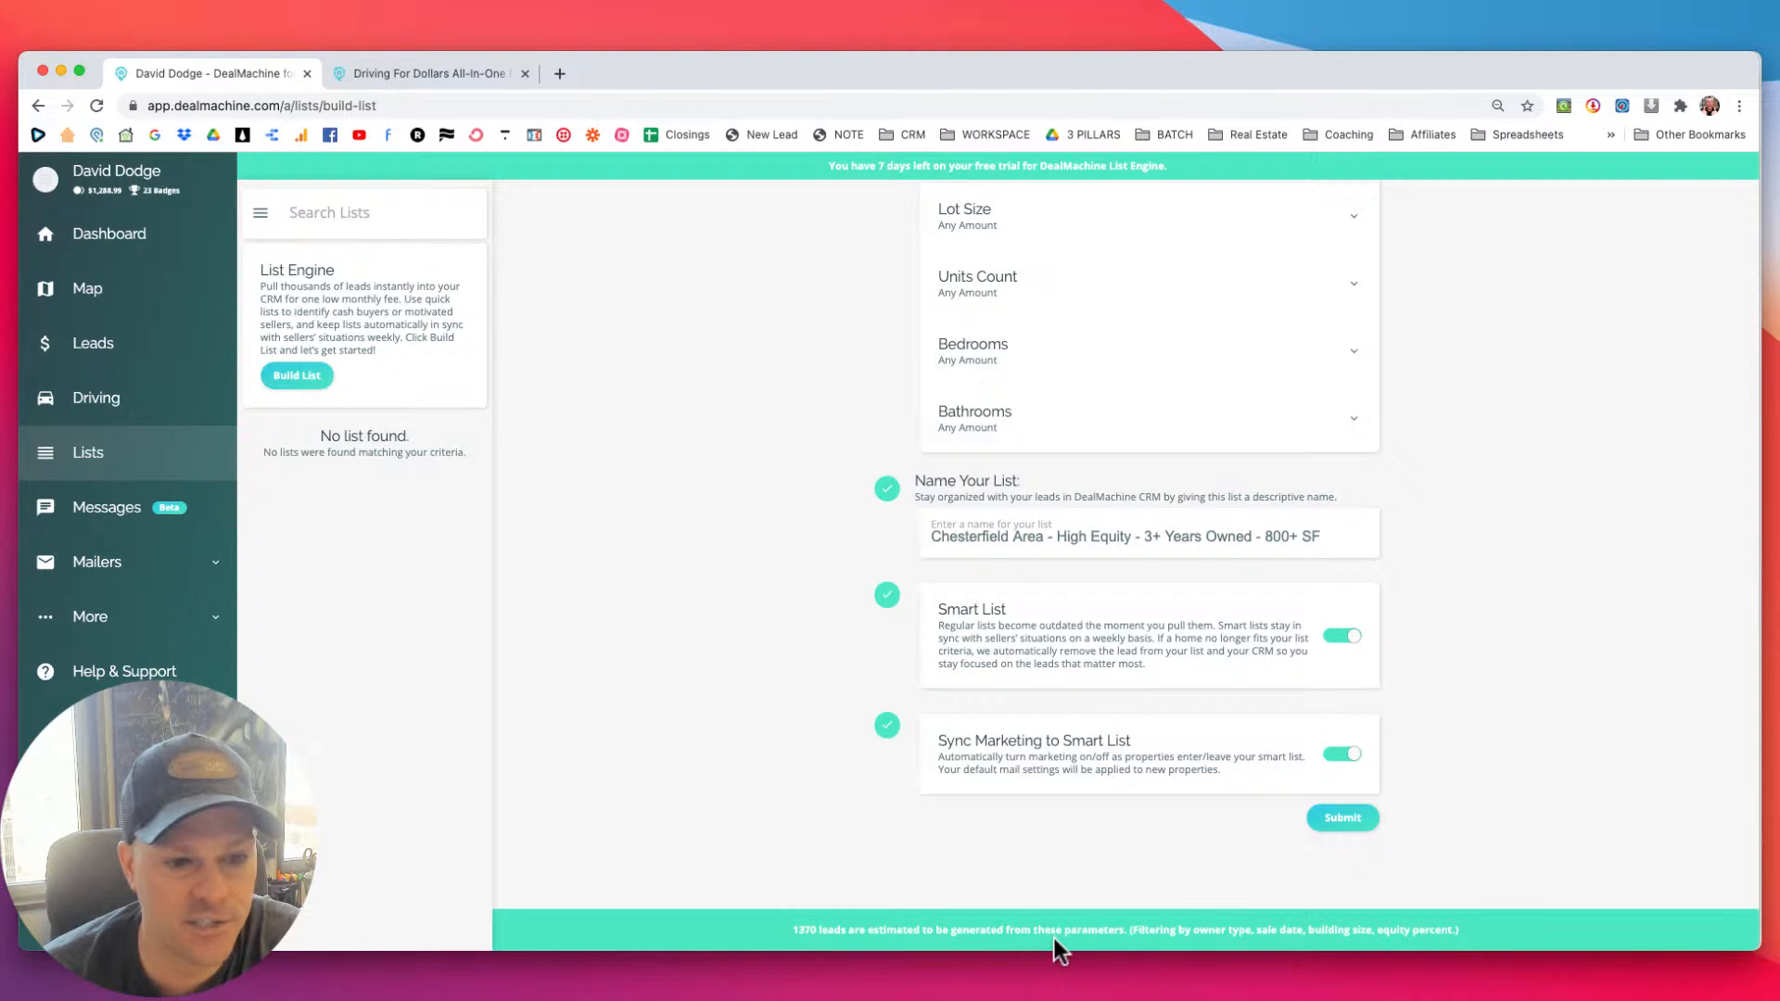
{"action": "scroll", "coordinate": [1155, 841], "scroll_direction": "up", "scroll_amount": 5}
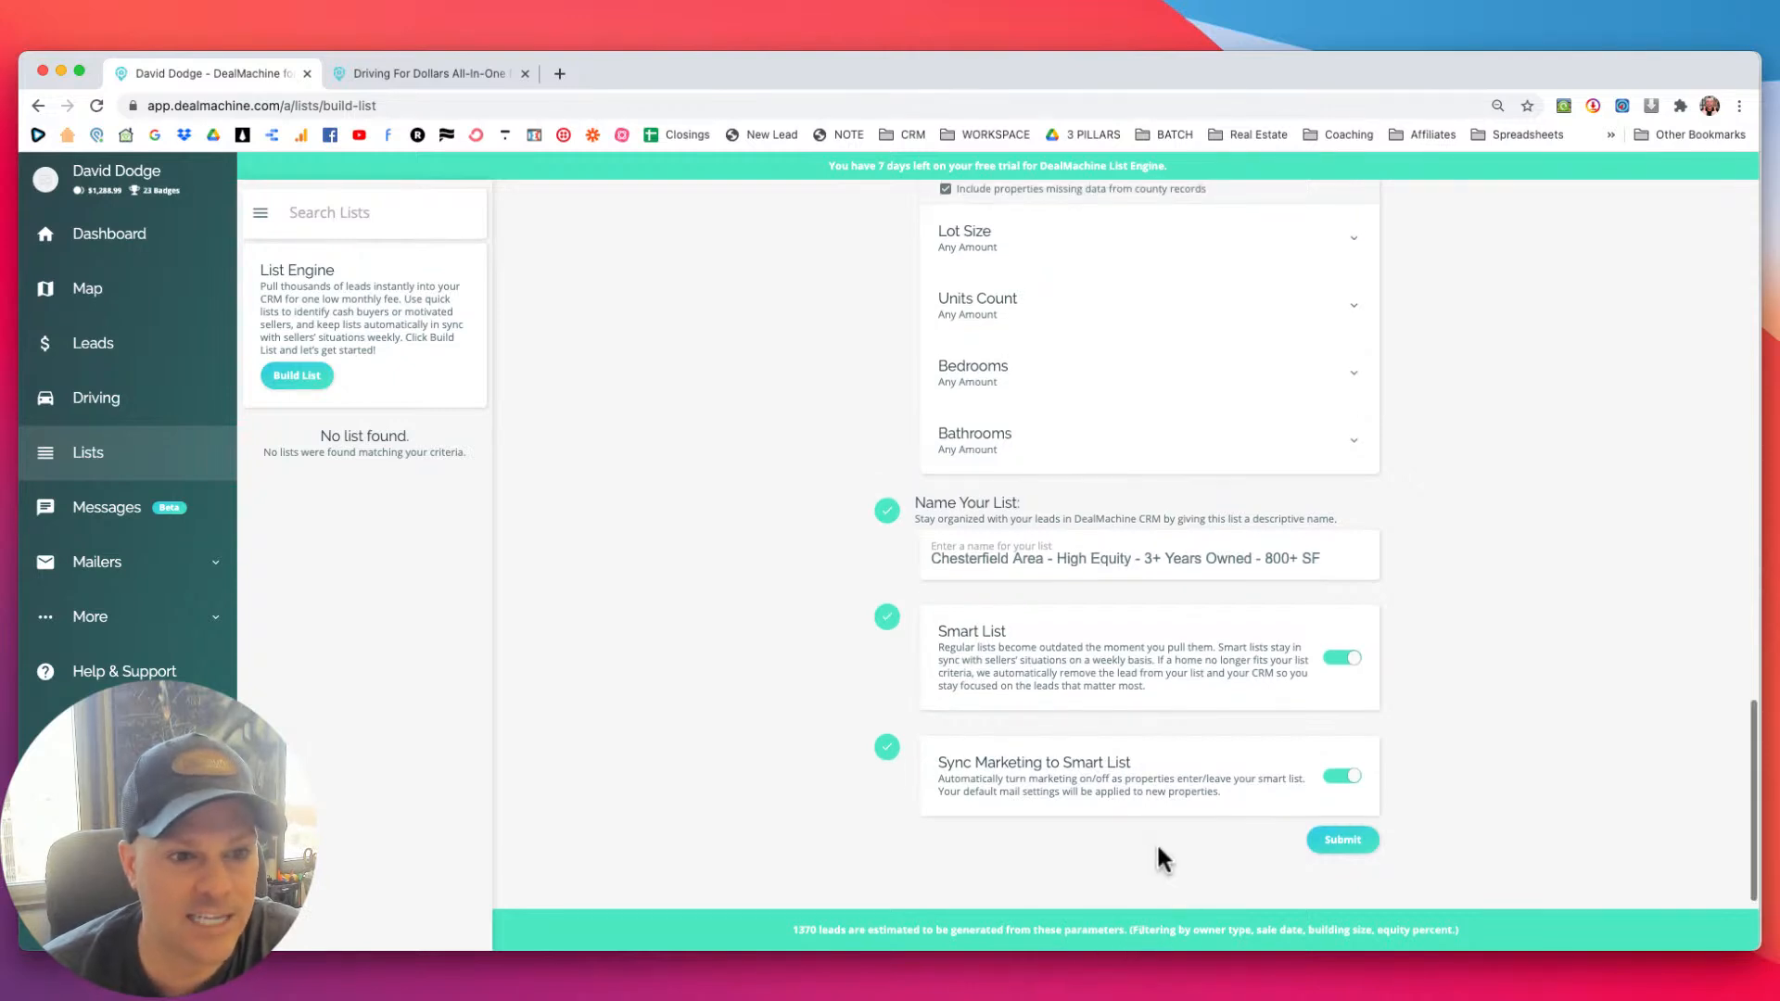
{"action": "scroll", "coordinate": [1159, 844], "scroll_direction": "up", "scroll_amount": 3}
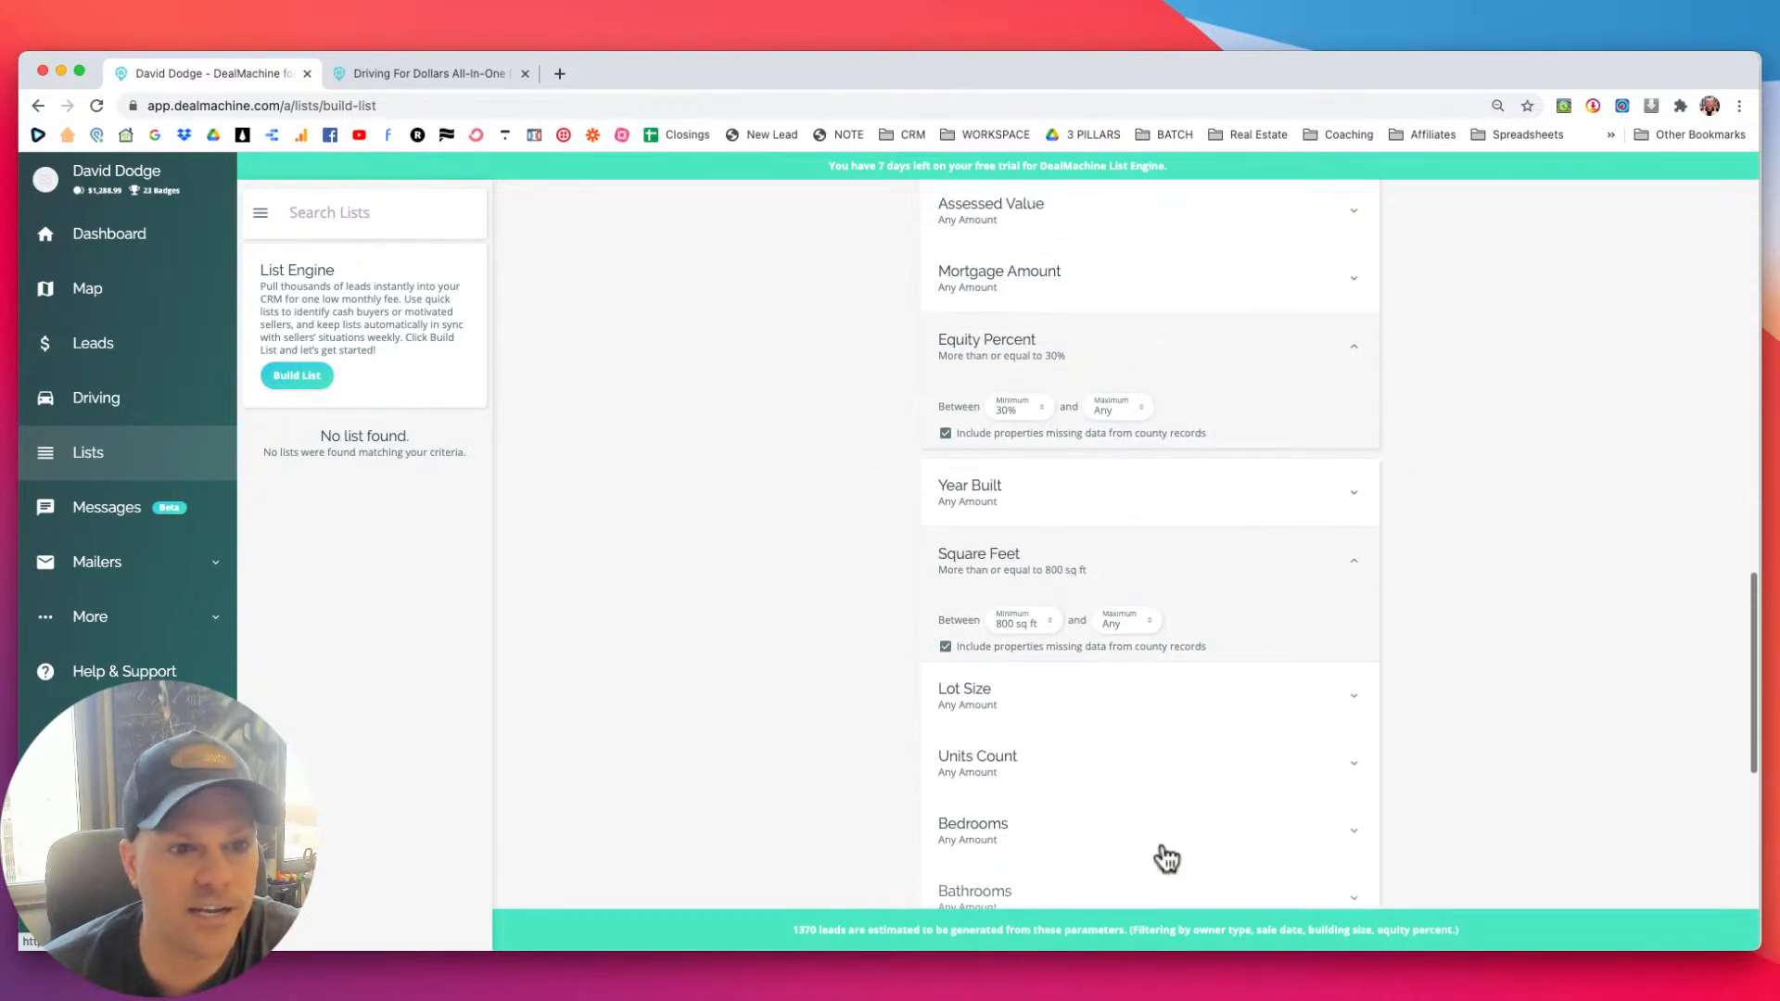
{"action": "scroll", "coordinate": [1168, 857], "scroll_direction": "up", "scroll_amount": 7}
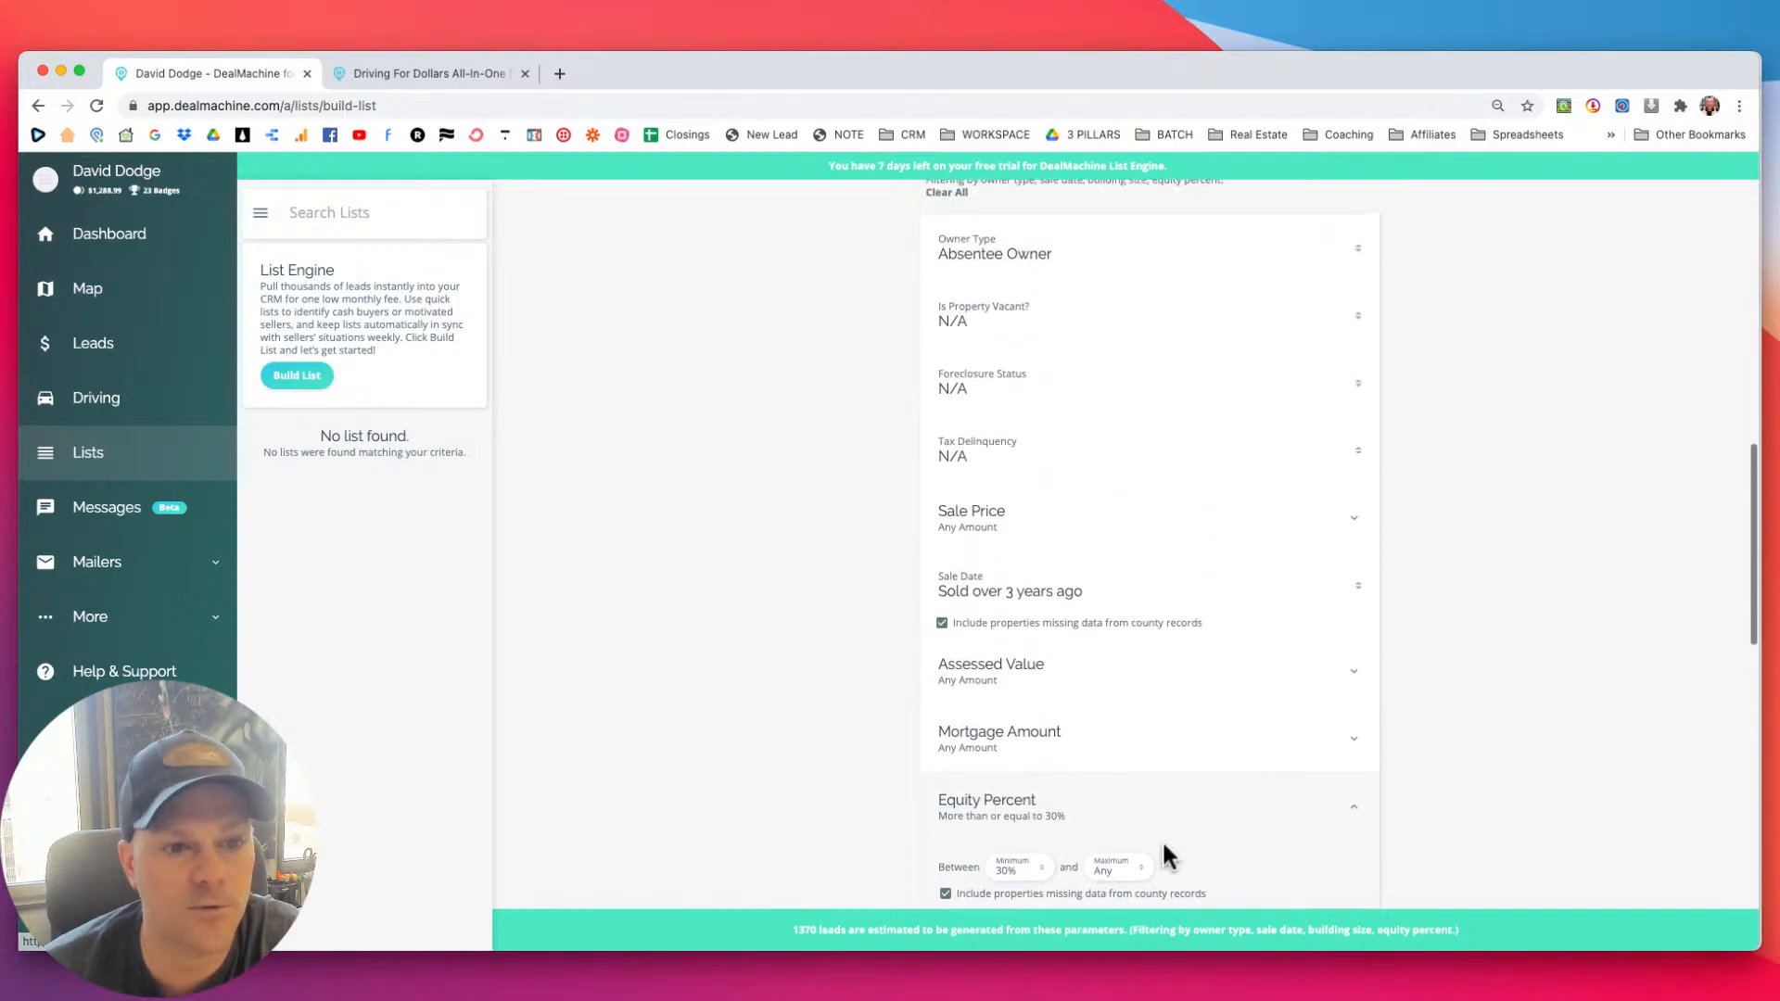
Check the list setup once more, submit it, and confirm building the list with mailers started for its leads.
{"action": "scroll", "coordinate": [1161, 838], "scroll_direction": "up", "scroll_amount": 1}
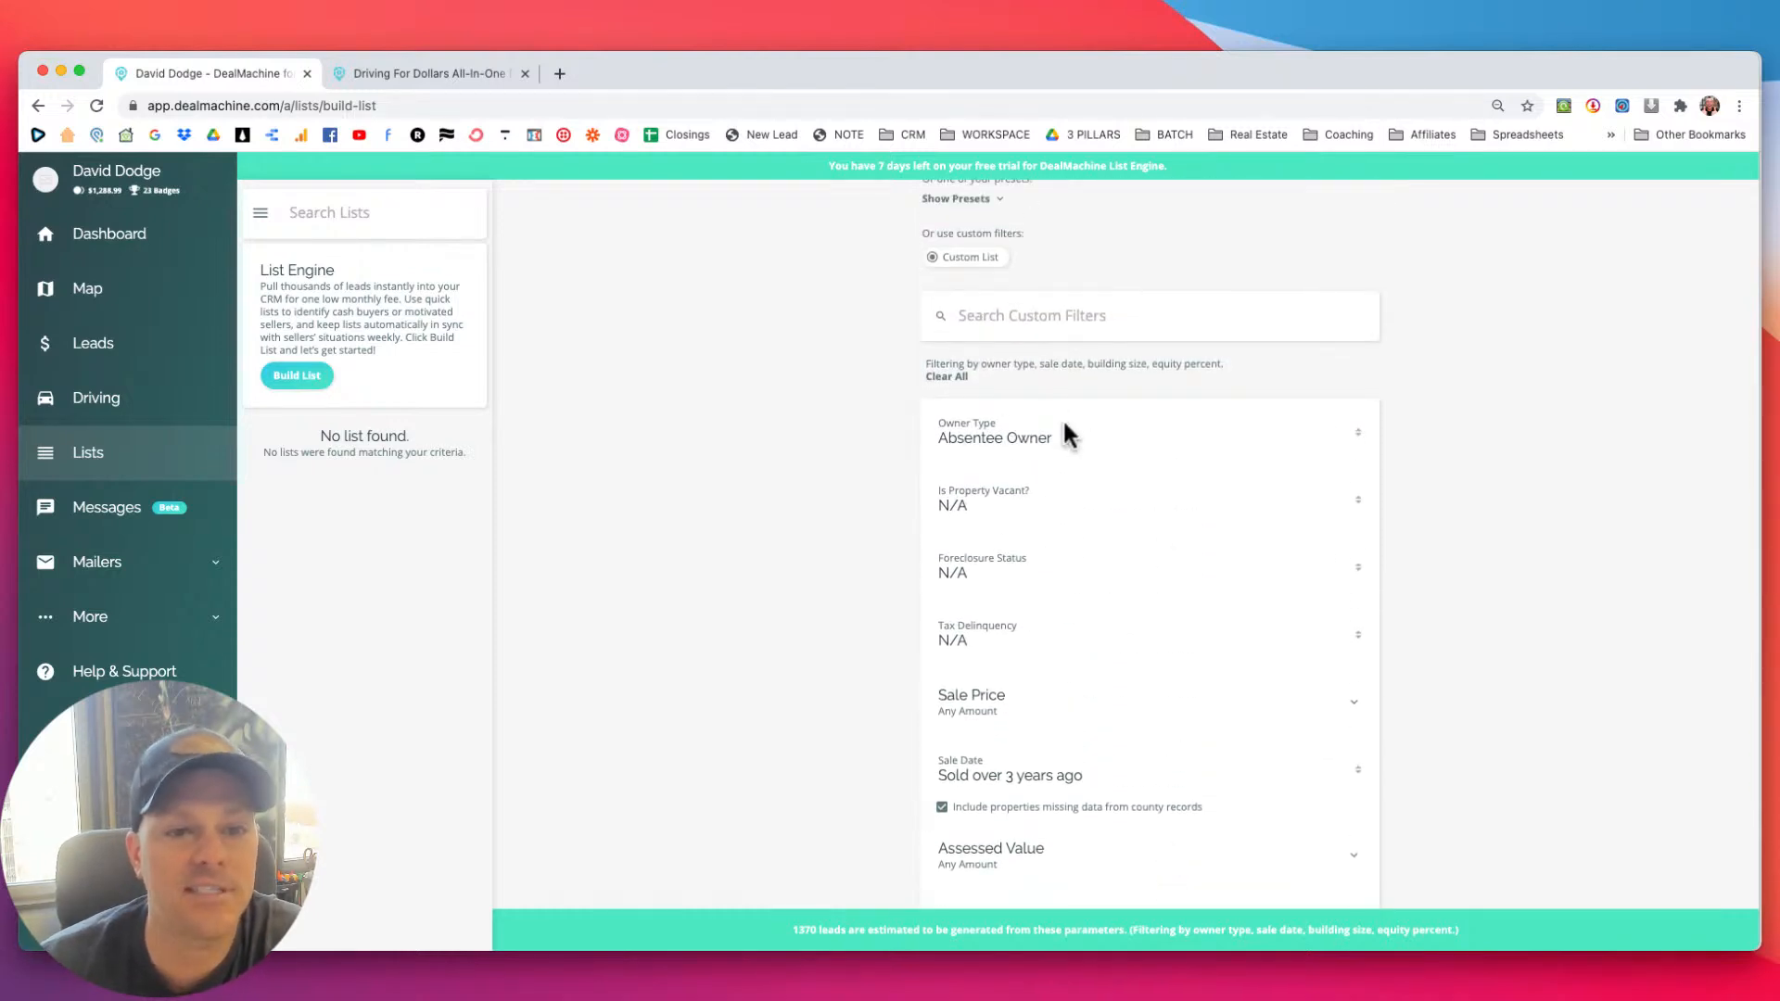
{"action": "scroll", "coordinate": [846, 592], "scroll_direction": "up", "scroll_amount": 10}
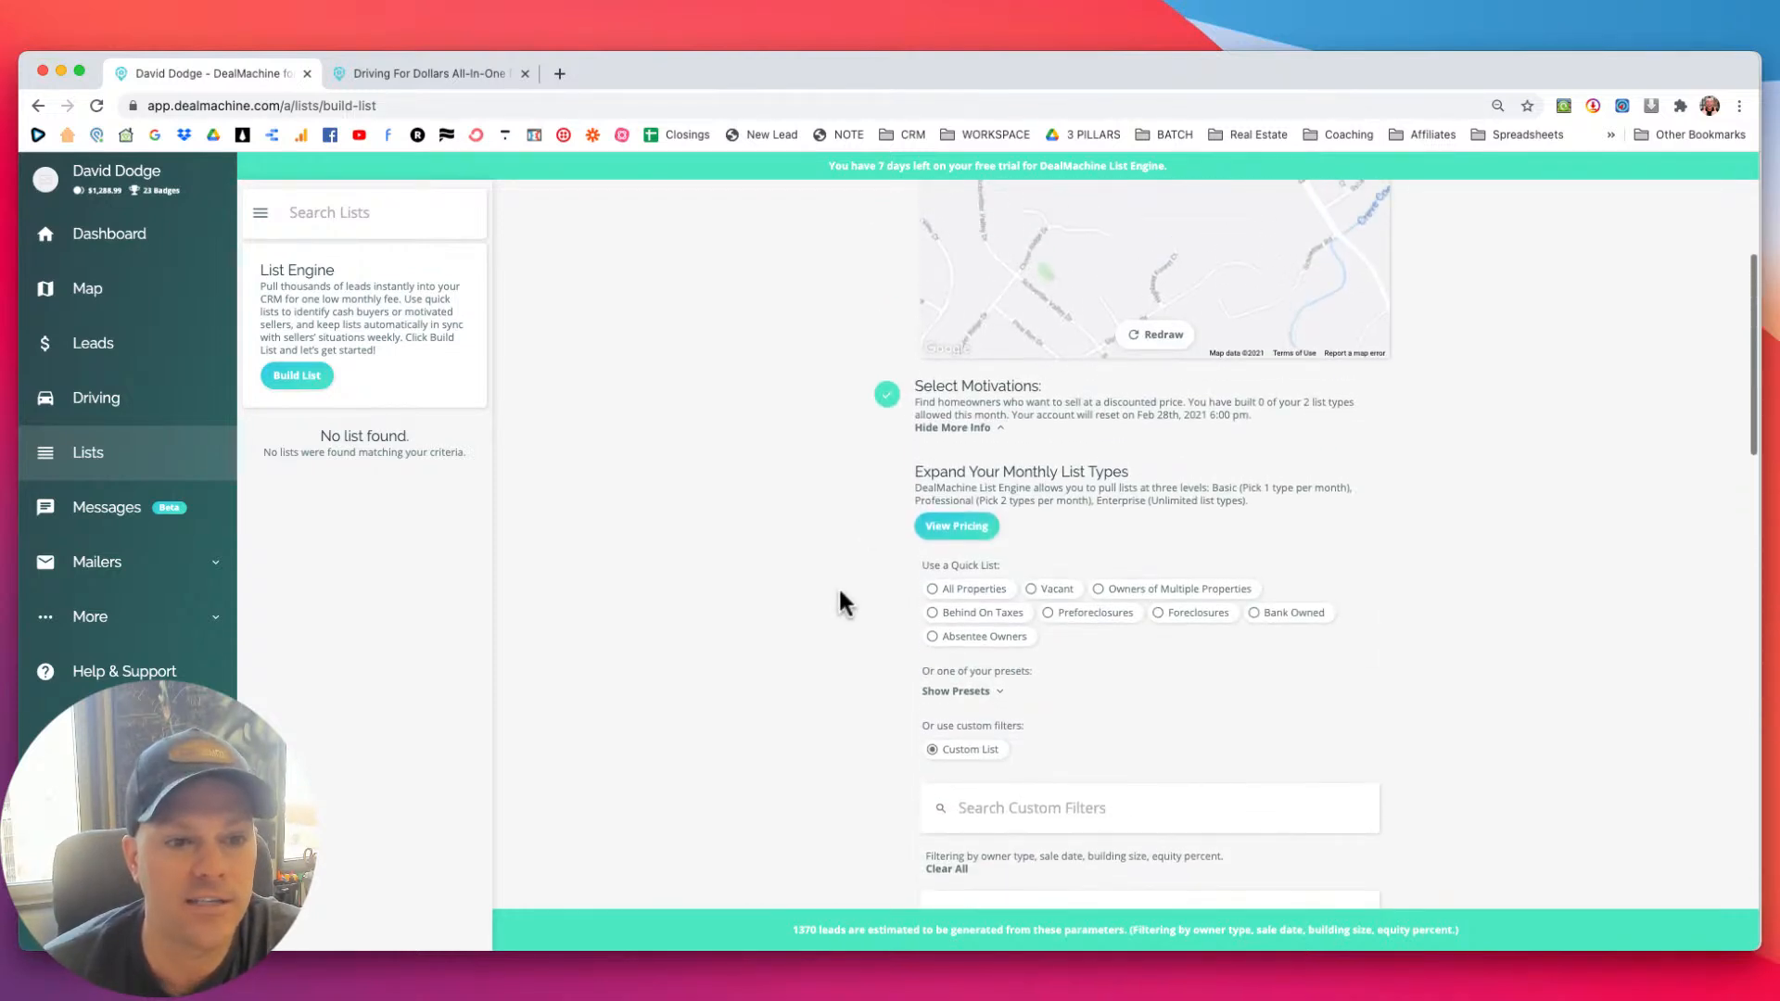
{"action": "scroll", "coordinate": [840, 587], "scroll_direction": "down", "scroll_amount": 20}
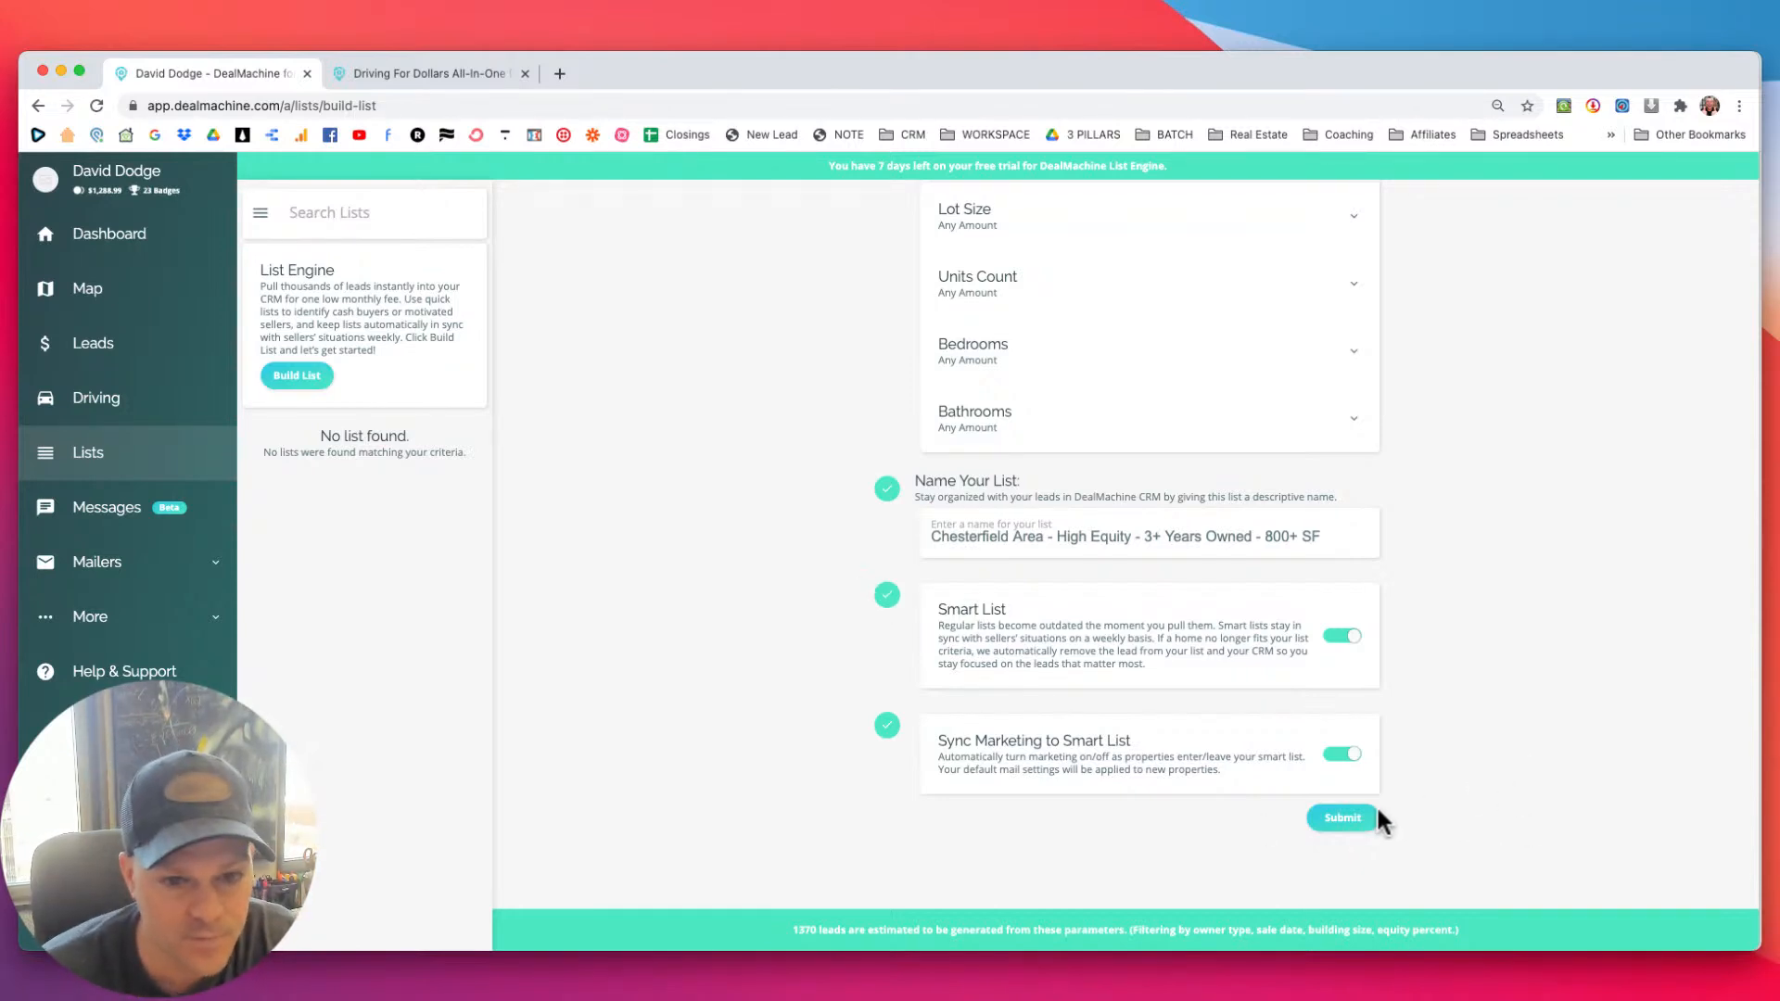
{"action": "left_click", "coordinate": [1346, 820]}
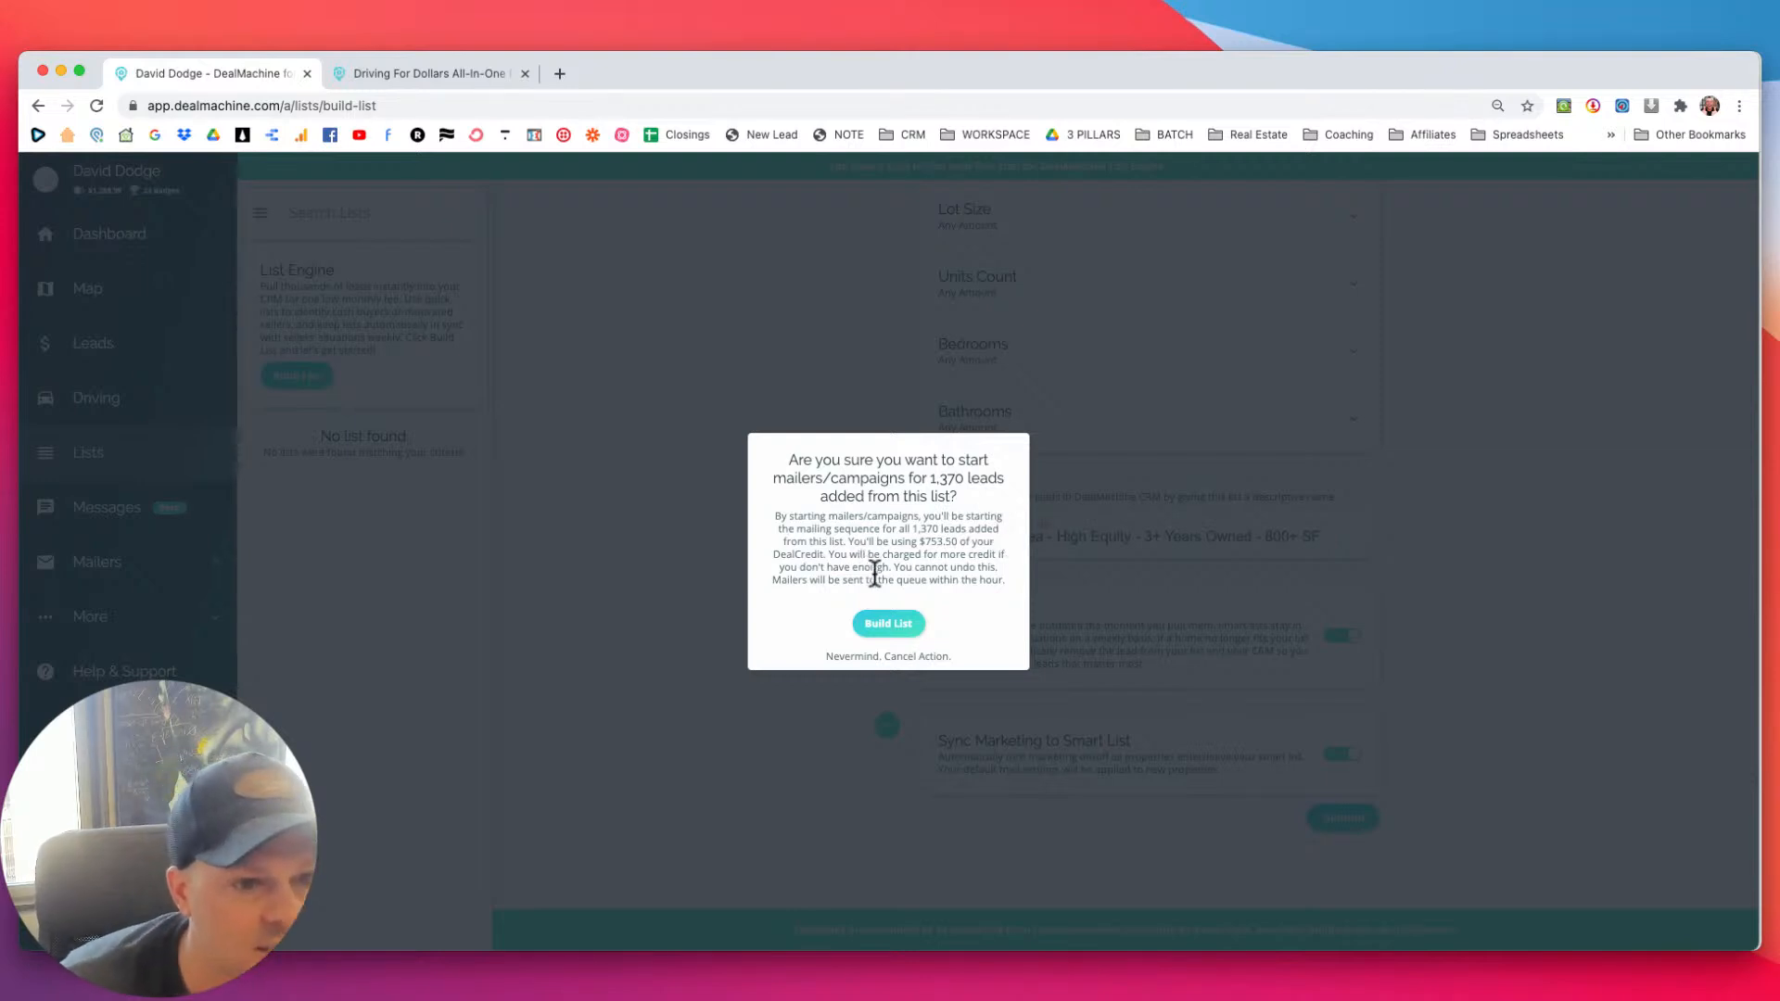
{"action": "left_click_drag", "start_coordinate": [921, 541], "coordinate": [944, 541]}
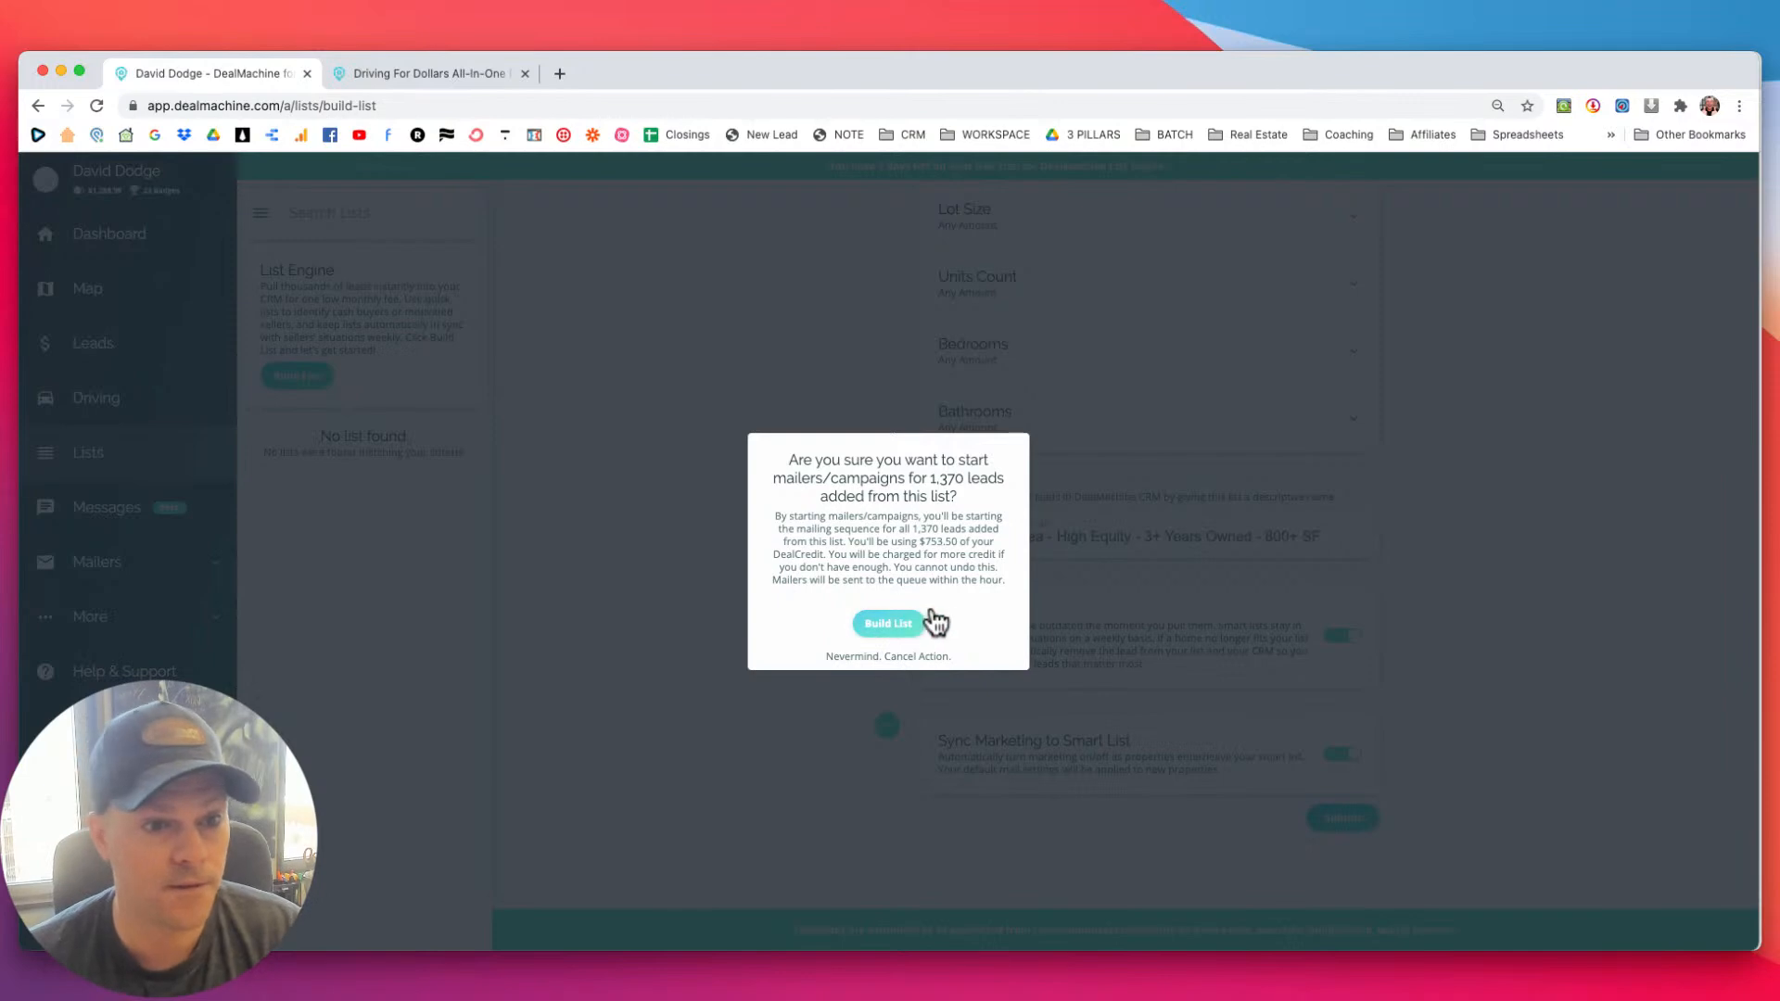
{"action": "left_click", "coordinate": [892, 638]}
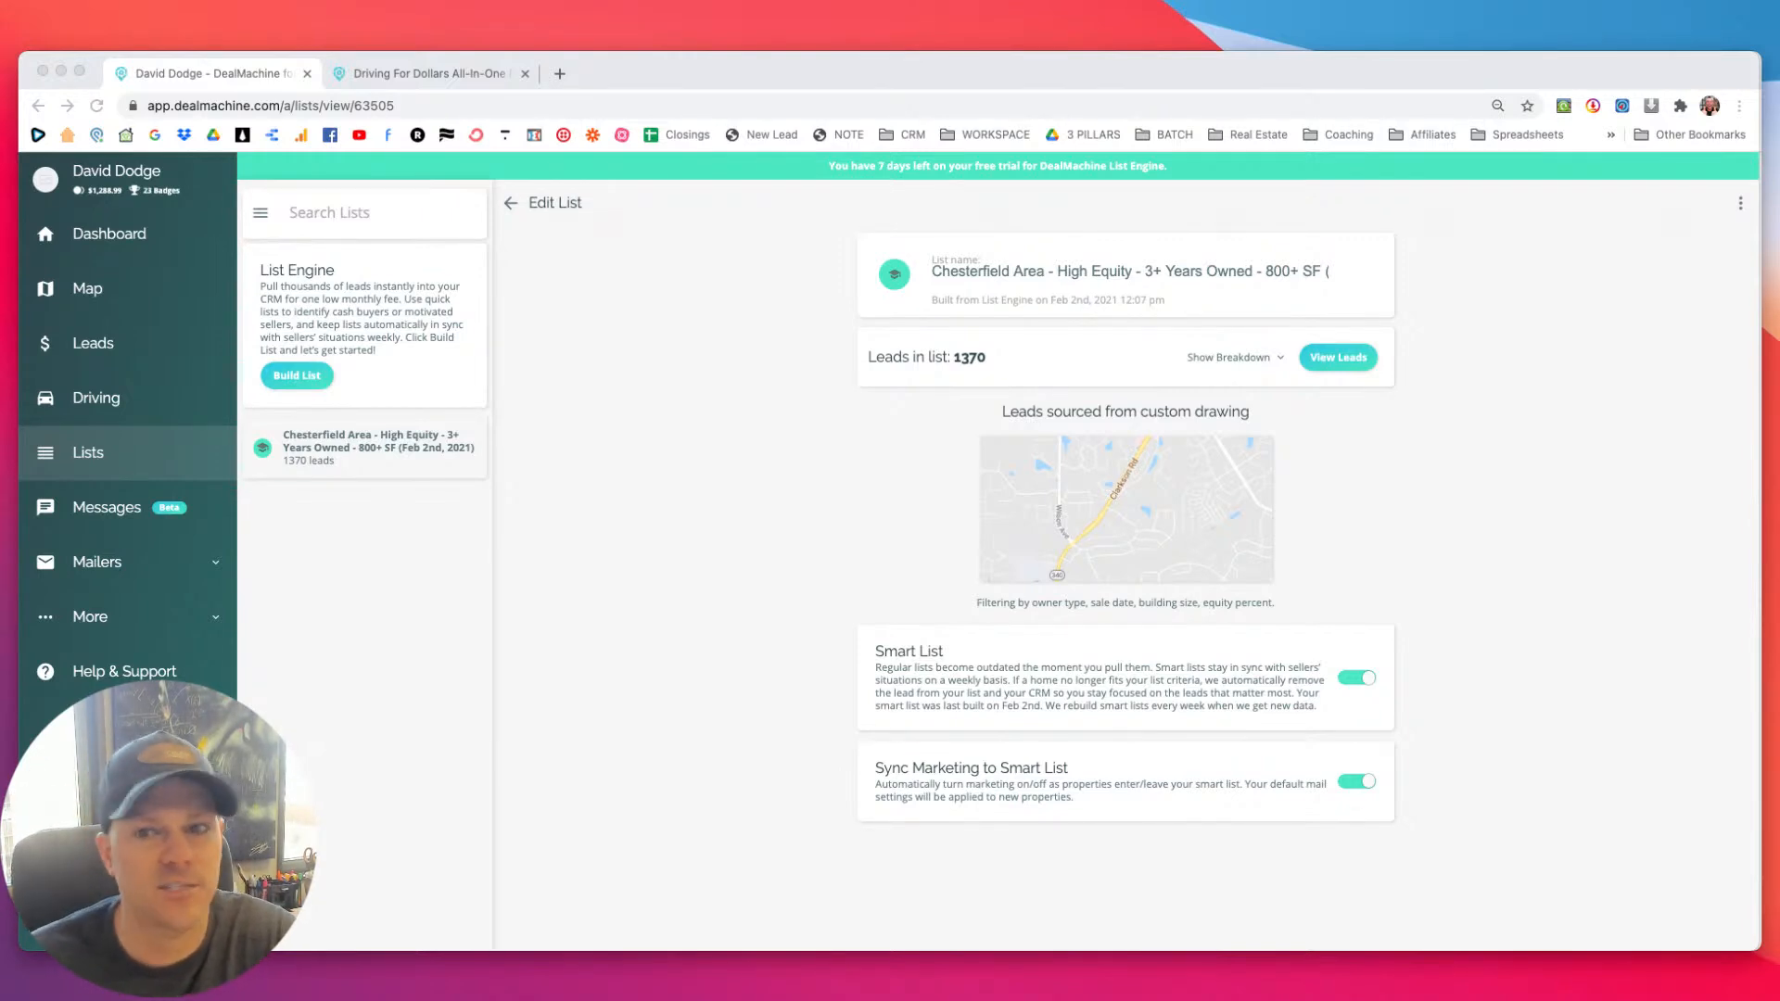
Examine the new list's build date and expand its lead breakdown to read the count for each status.
{"action": "left_click", "coordinate": [927, 355]}
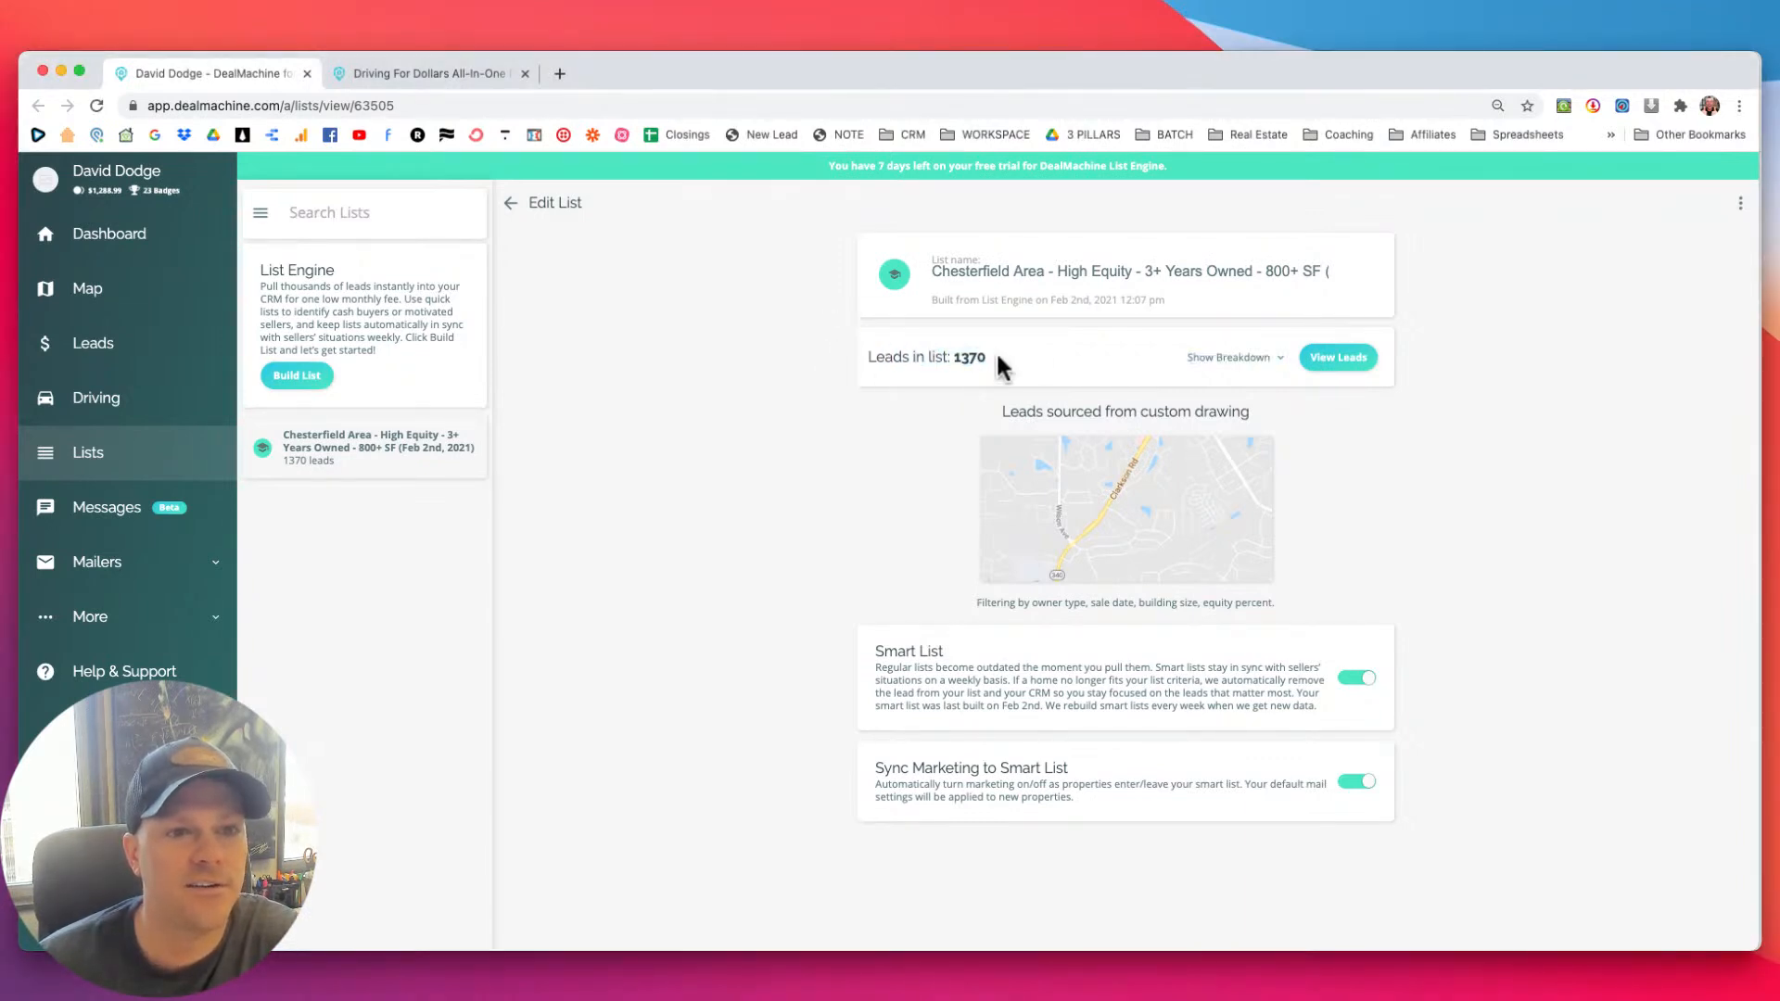
{"action": "left_click_drag", "start_coordinate": [931, 299], "coordinate": [1122, 308]}
{"action": "left_click", "coordinate": [1204, 338]}
{"action": "left_click", "coordinate": [1277, 358]}
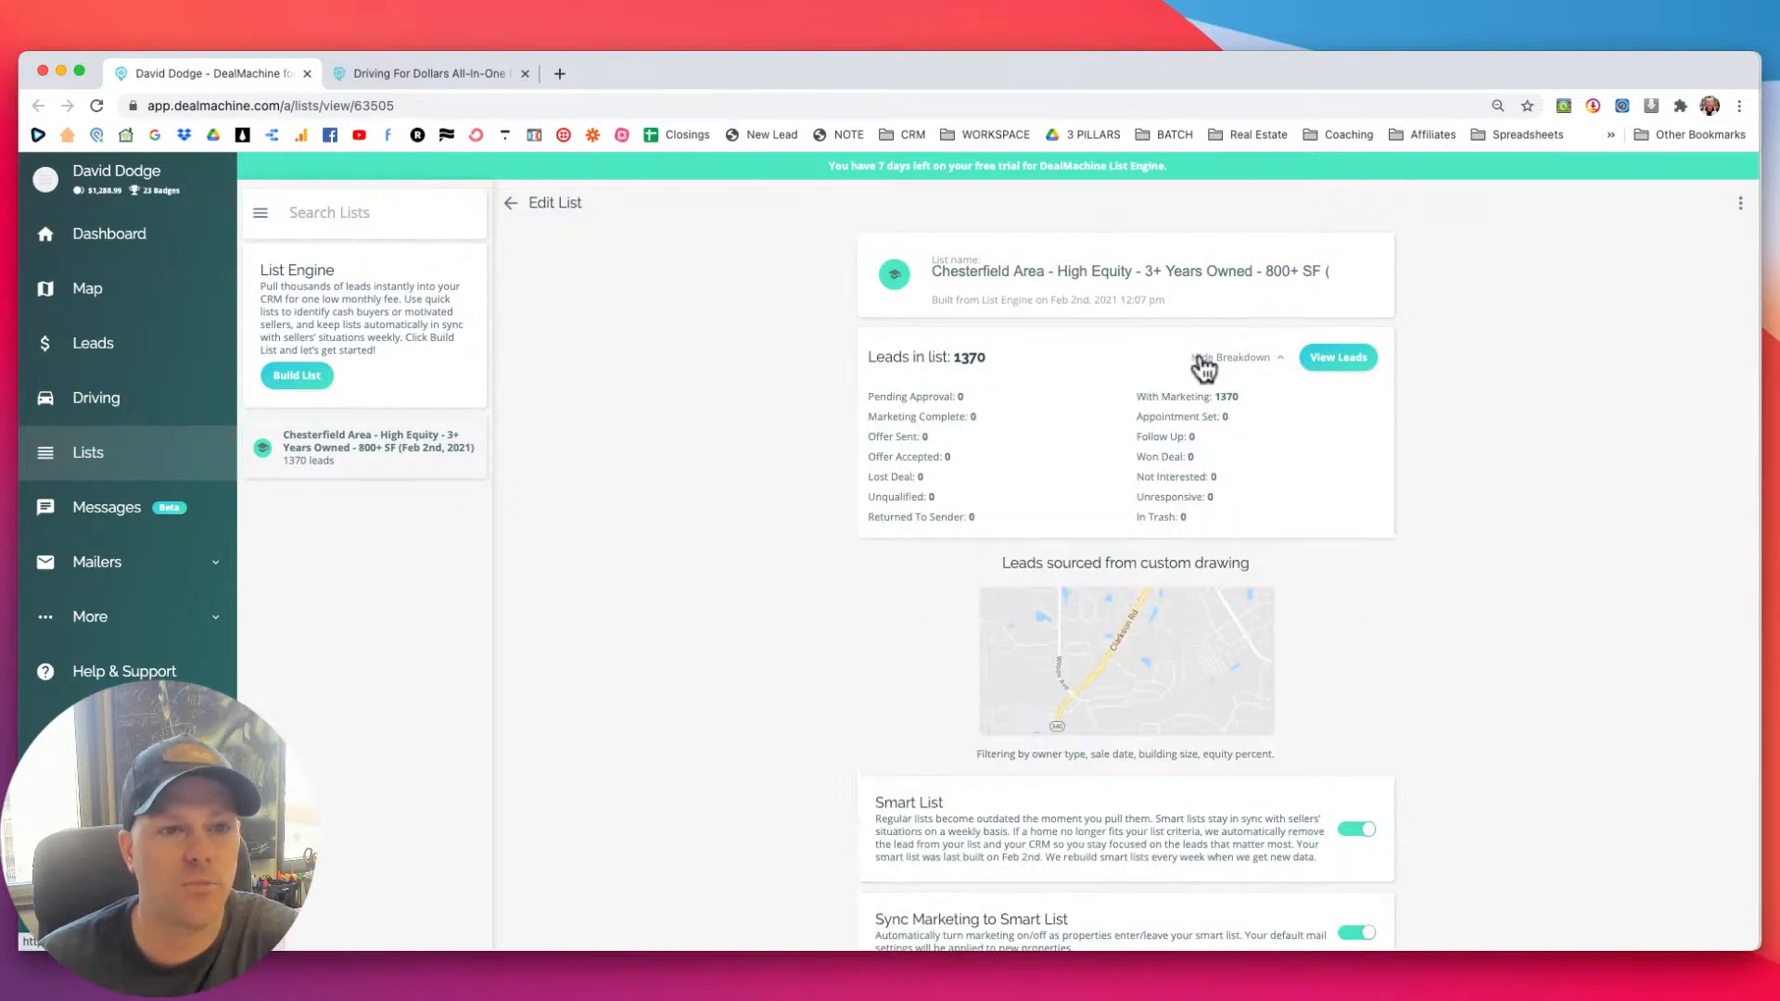
{"action": "left_click_drag", "start_coordinate": [1243, 405], "coordinate": [1085, 381]}
{"action": "left_click", "coordinate": [1074, 408]}
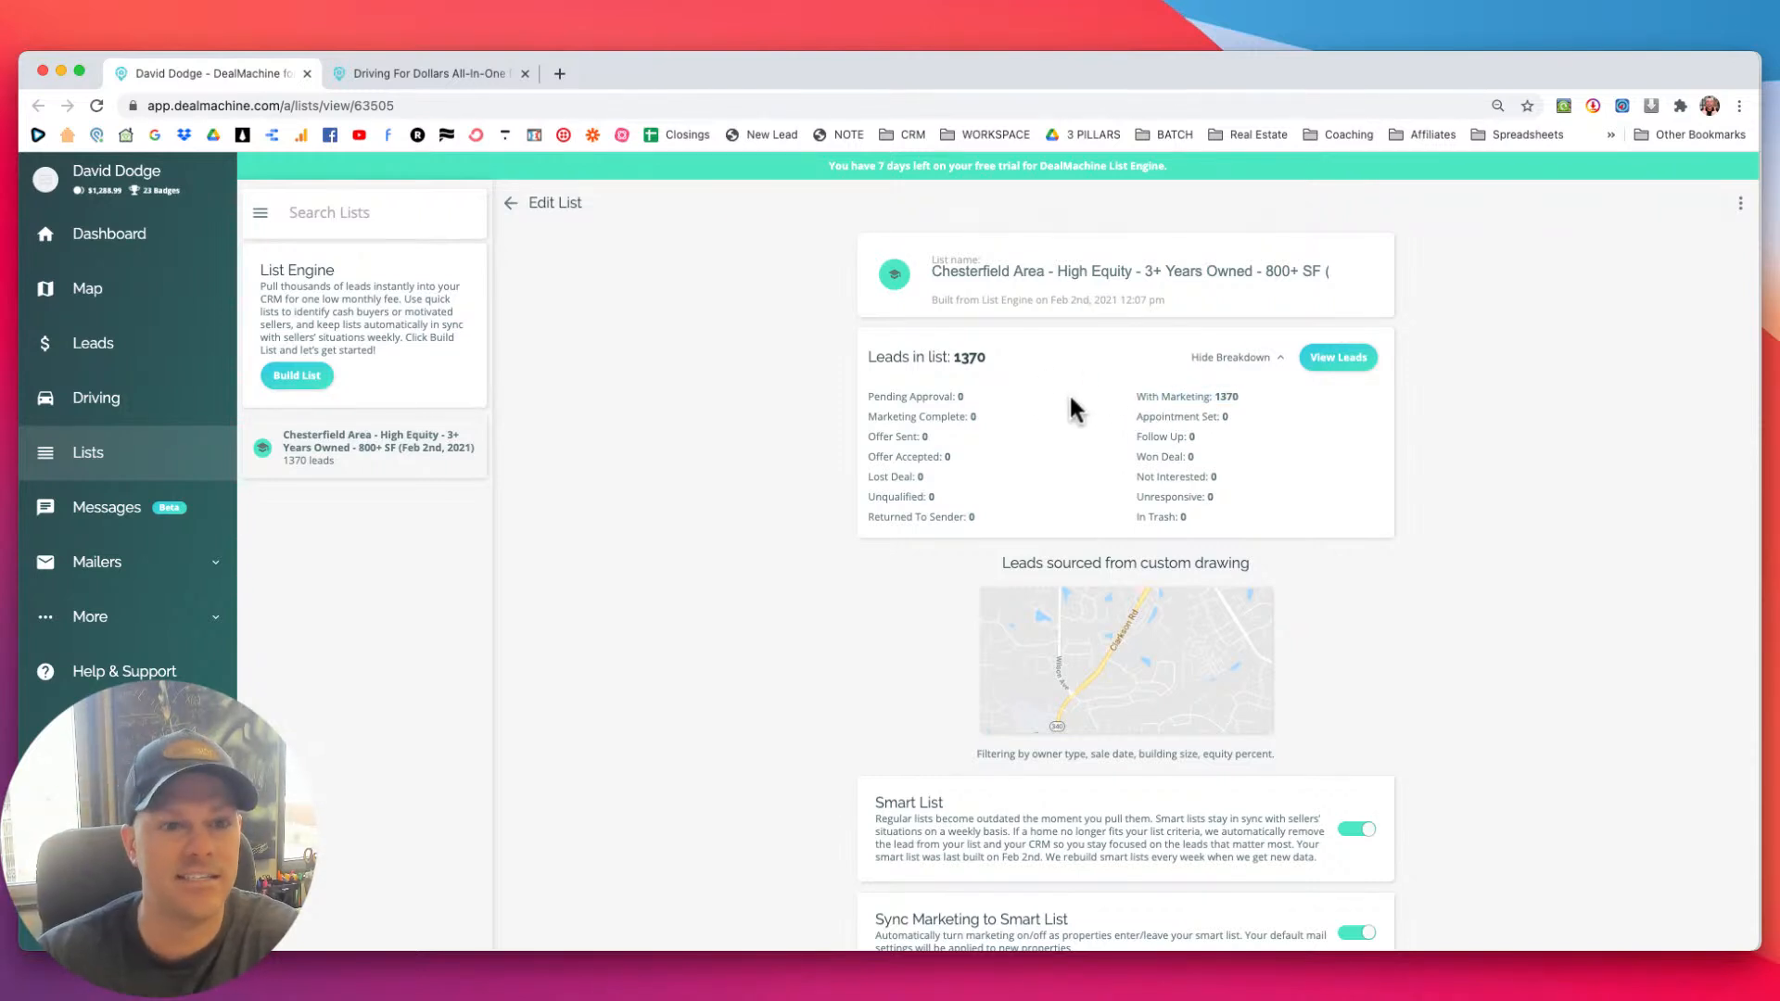
Look over the expanded breakdown and the list's source area and settings, and collapse the breakdown.
{"action": "scroll", "coordinate": [809, 411], "scroll_direction": "down", "scroll_amount": 1}
{"action": "scroll", "coordinate": [809, 411], "scroll_direction": "up", "scroll_amount": 1}
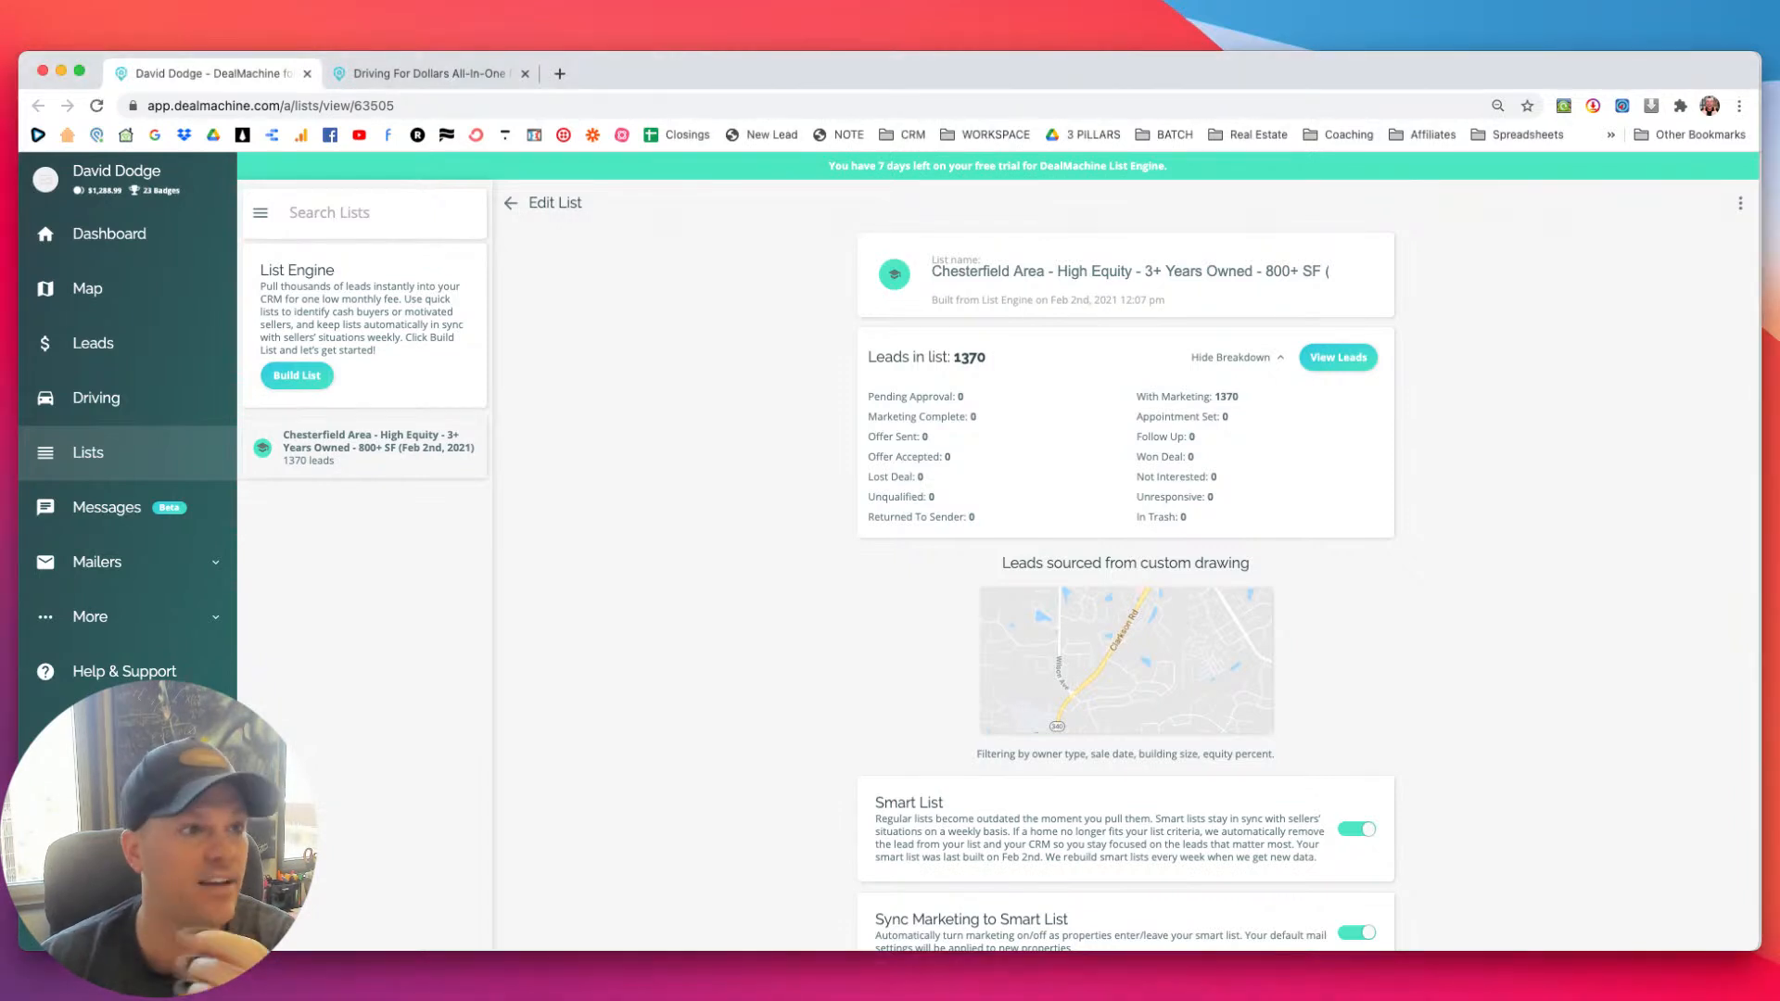
{"action": "scroll", "coordinate": [973, 435], "scroll_direction": "down", "scroll_amount": 1}
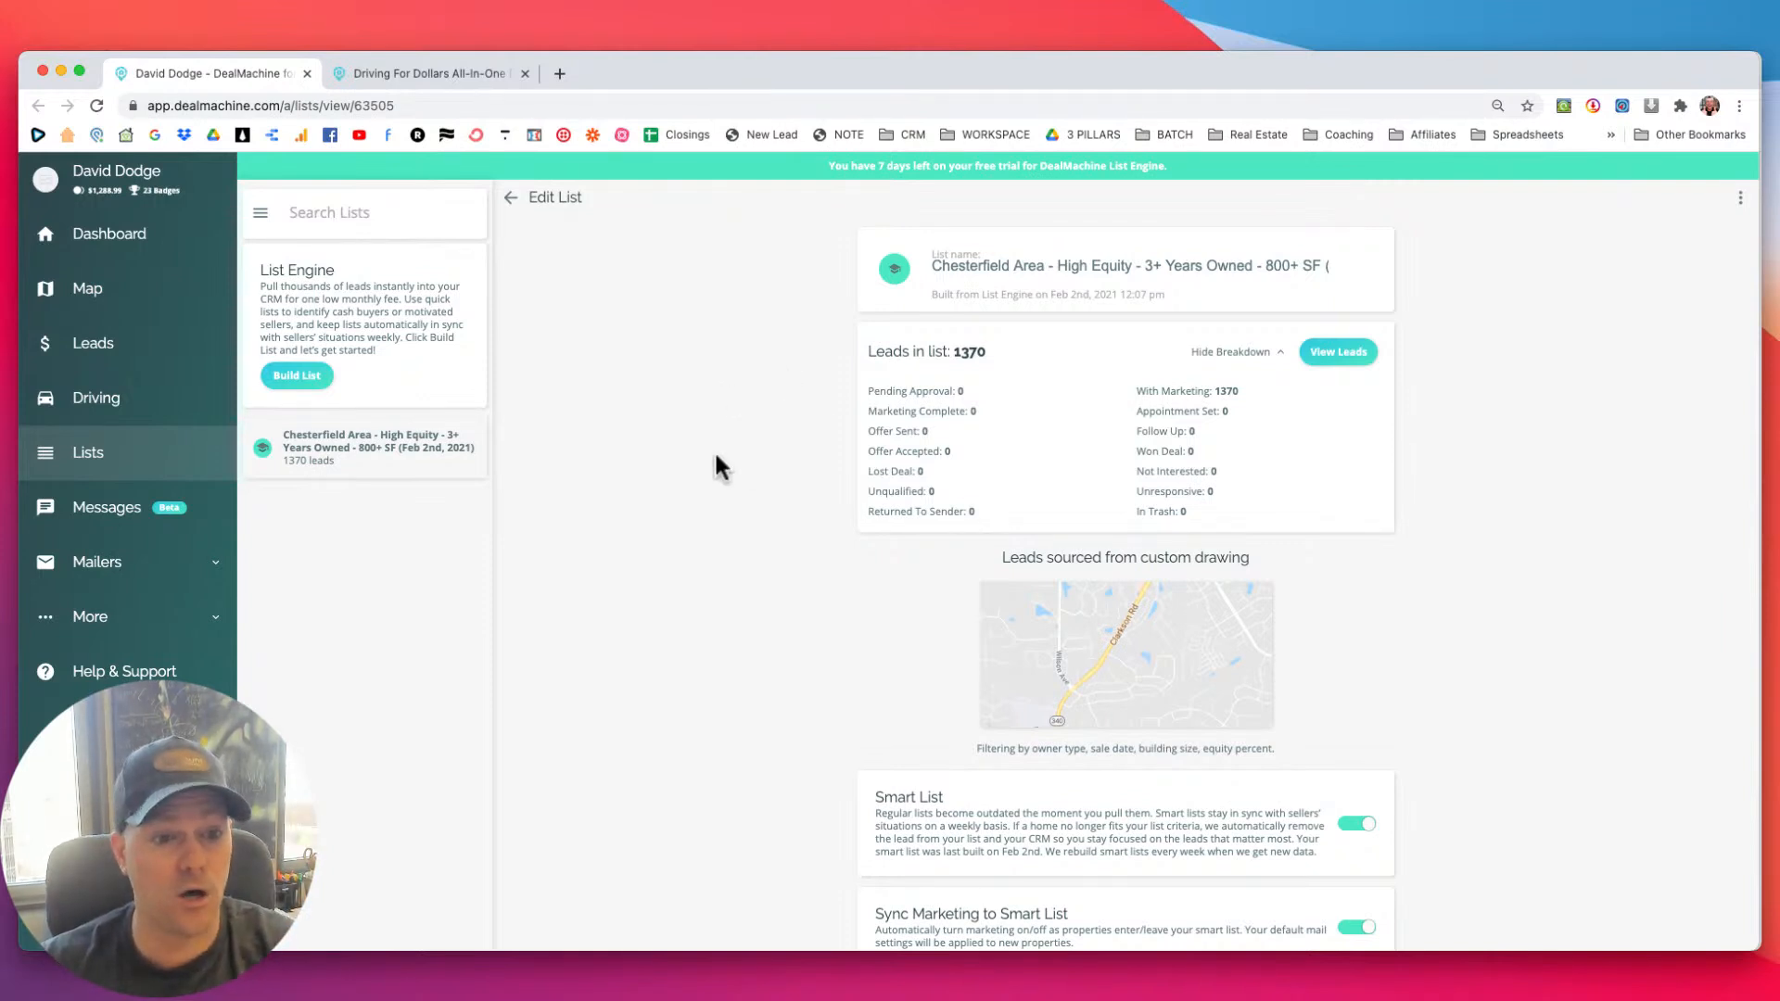
{"action": "scroll", "coordinate": [715, 466], "scroll_direction": "down", "scroll_amount": 1}
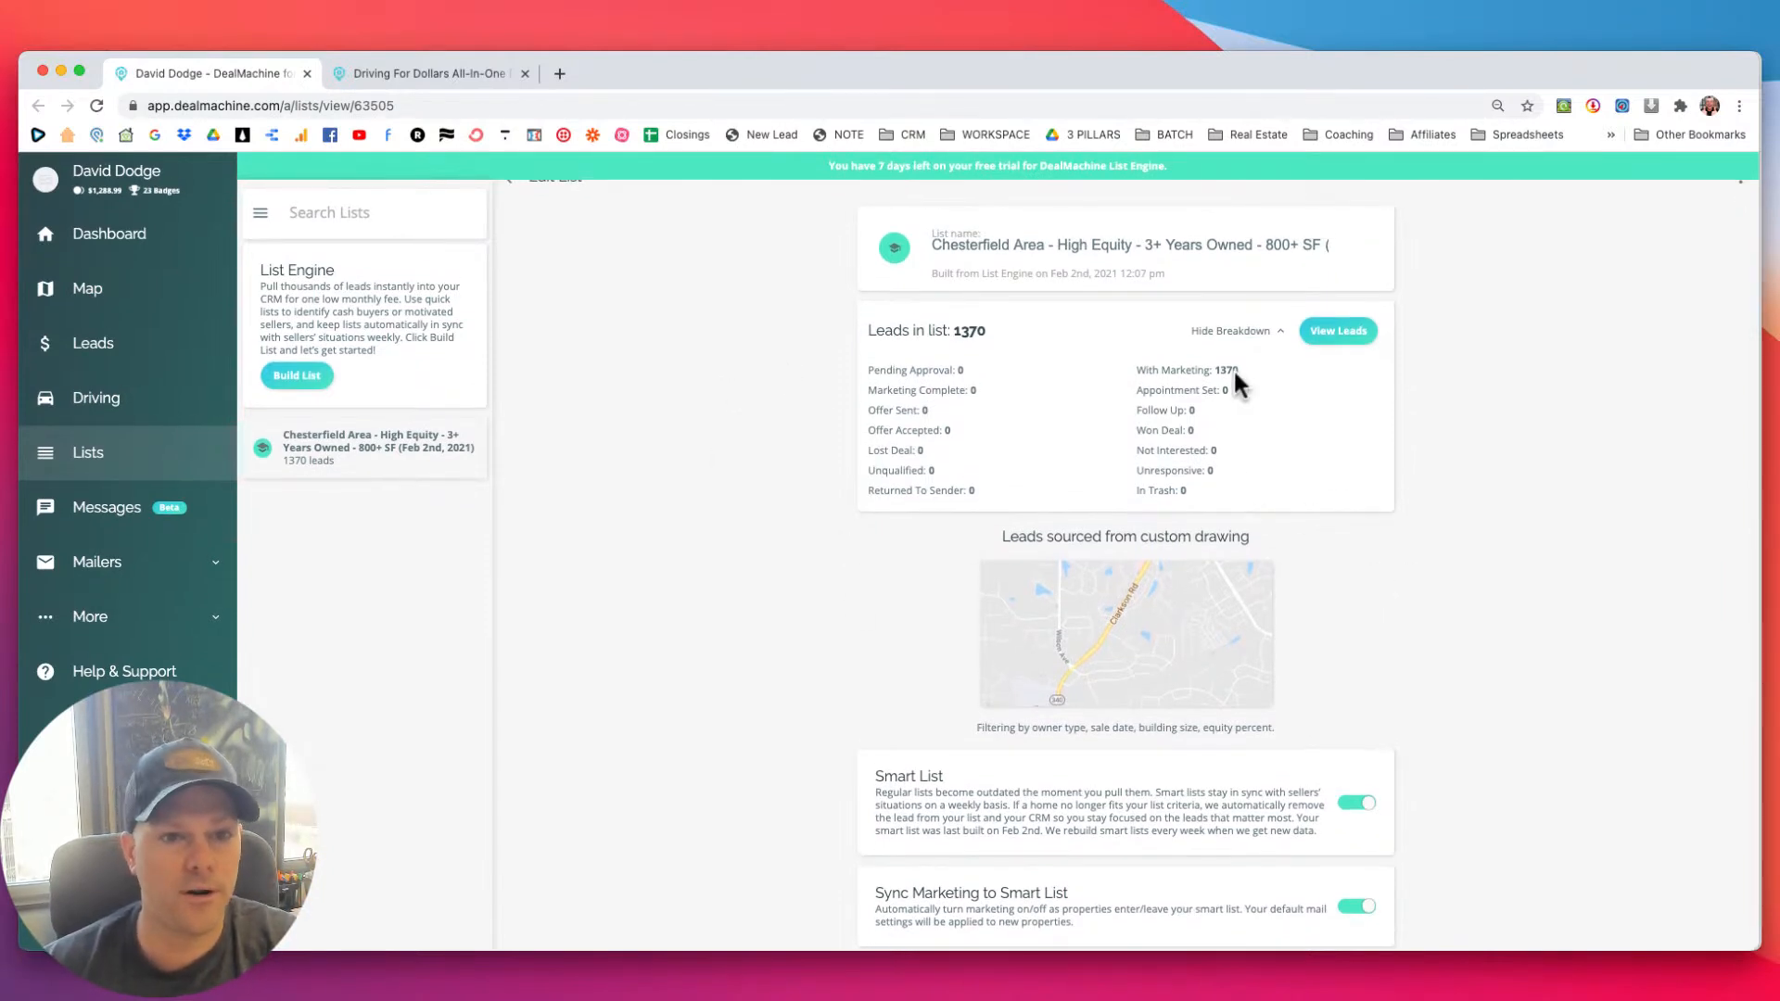
{"action": "left_click", "coordinate": [1261, 331]}
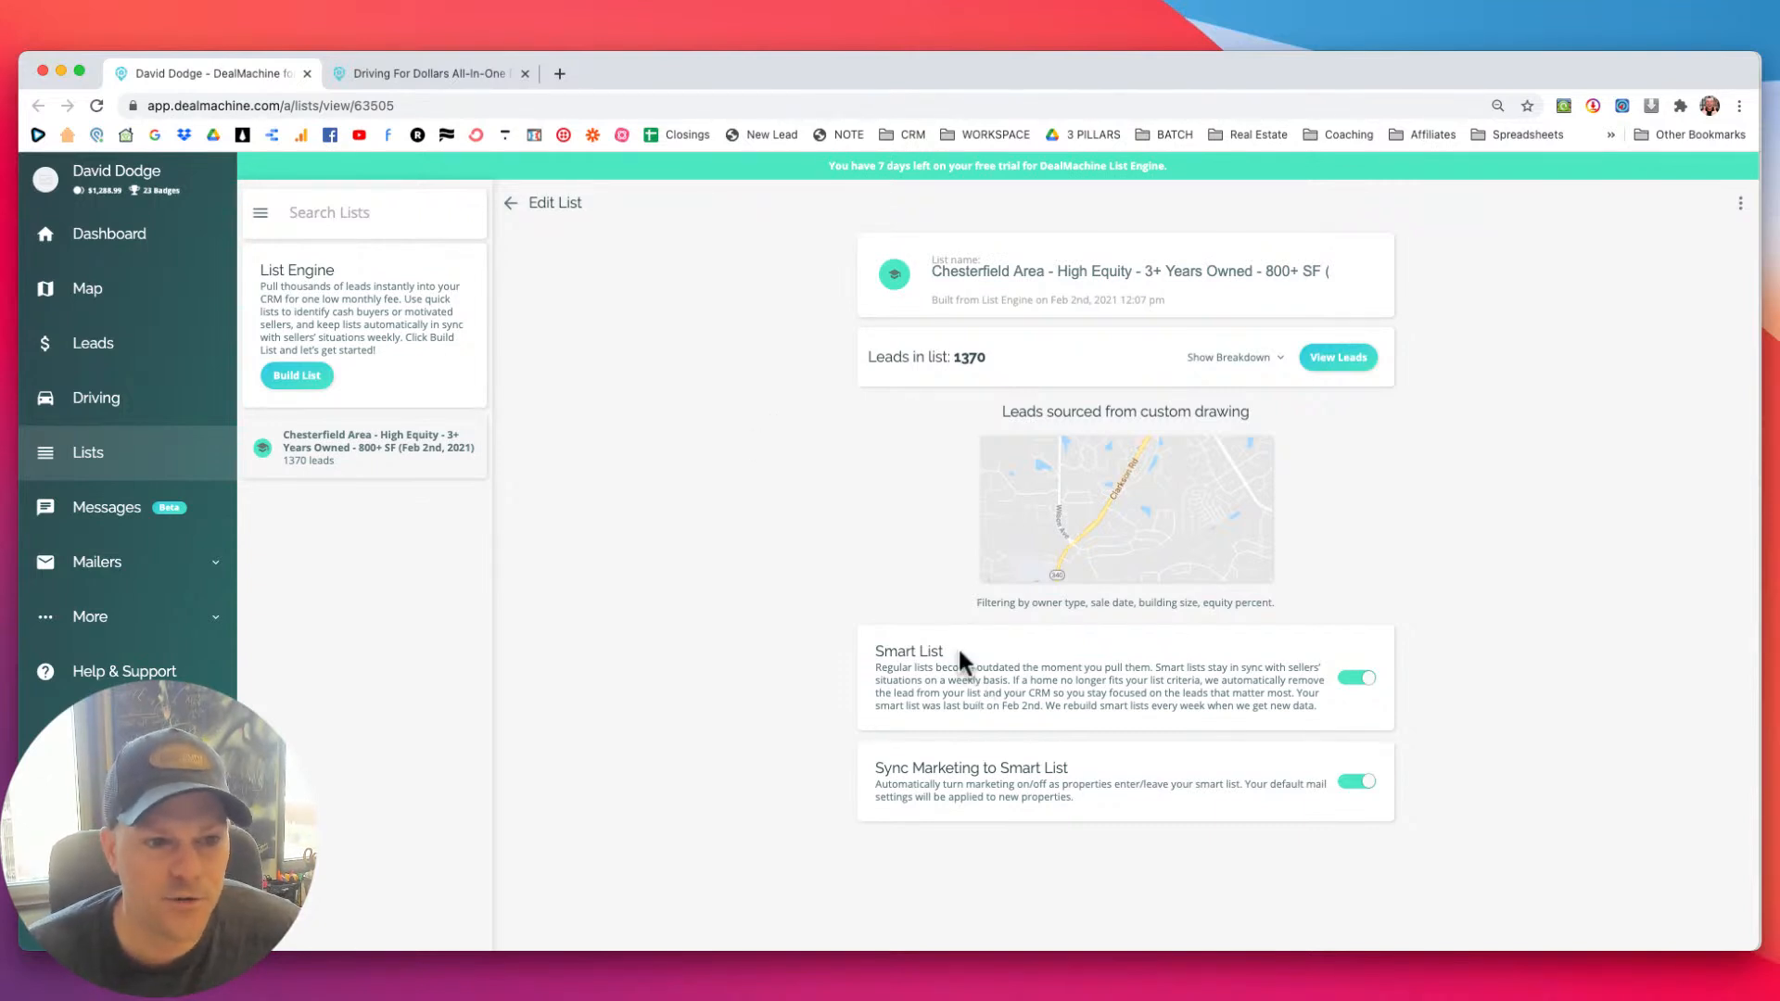
Highlight the Smart List and Sync Marketing to Smart List headings to examine the list's two automation options.
{"action": "left_click_drag", "start_coordinate": [956, 651], "coordinate": [833, 656]}
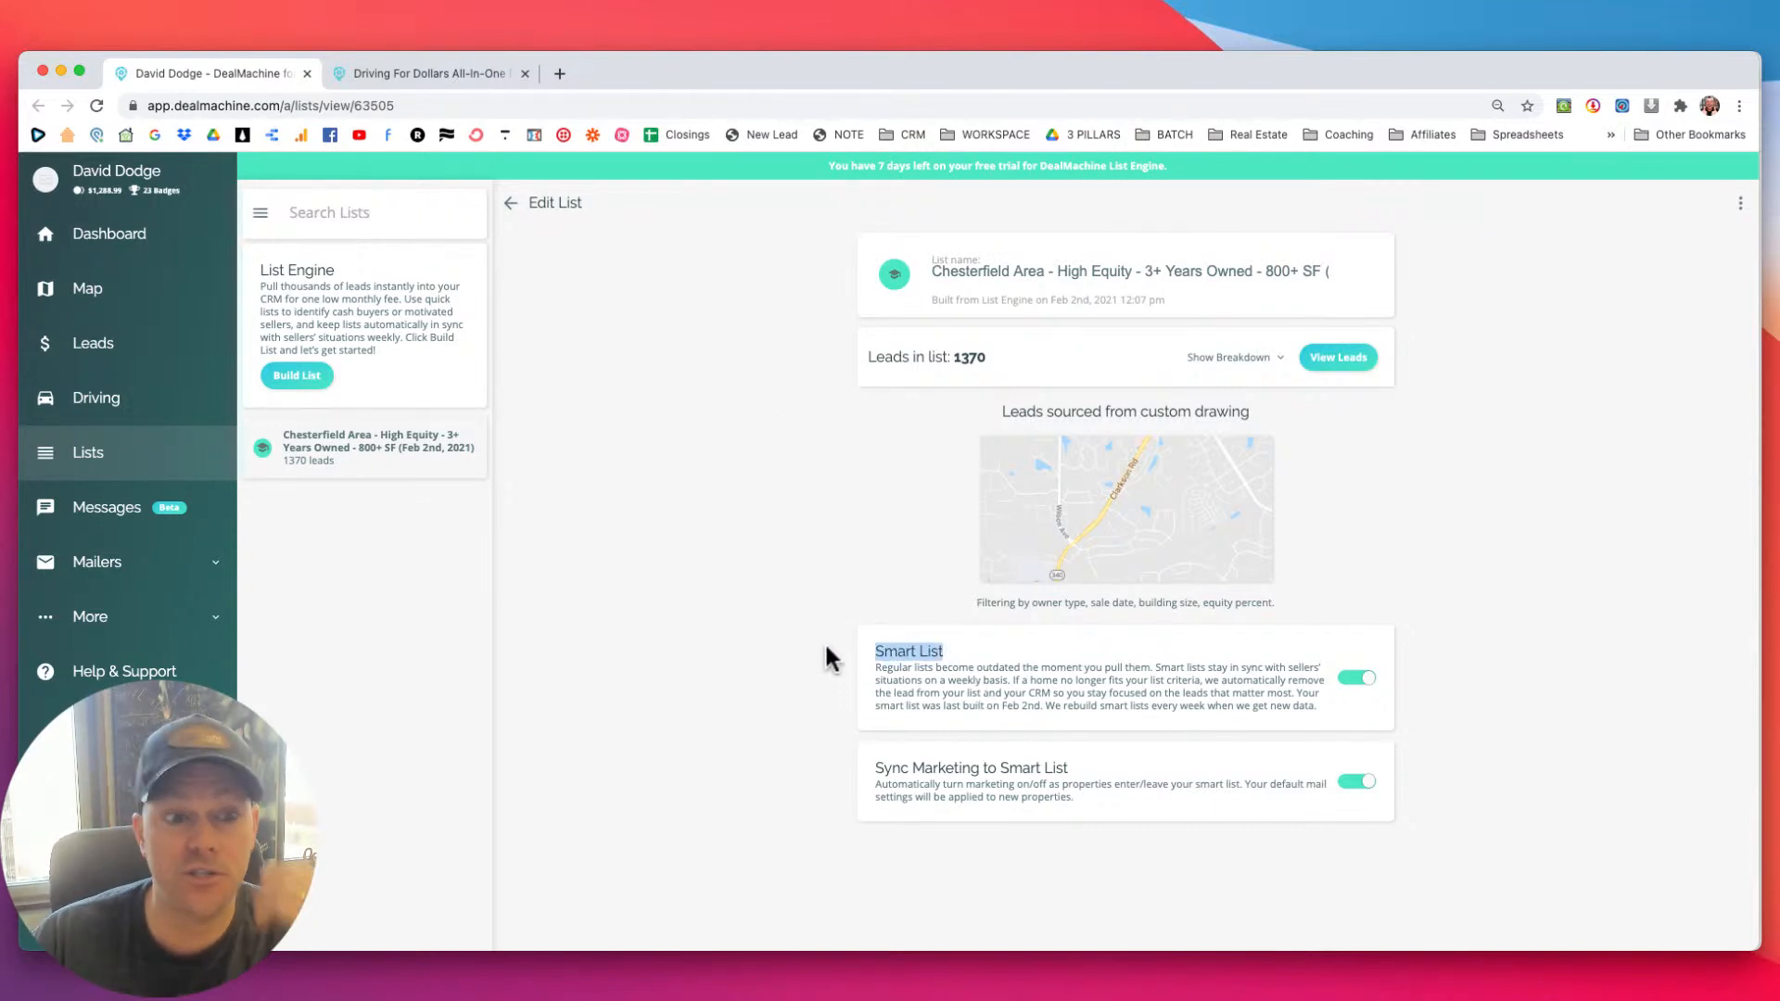
{"action": "left_click_drag", "start_coordinate": [862, 768], "coordinate": [1094, 782]}
{"action": "left_click", "coordinate": [1094, 782]}
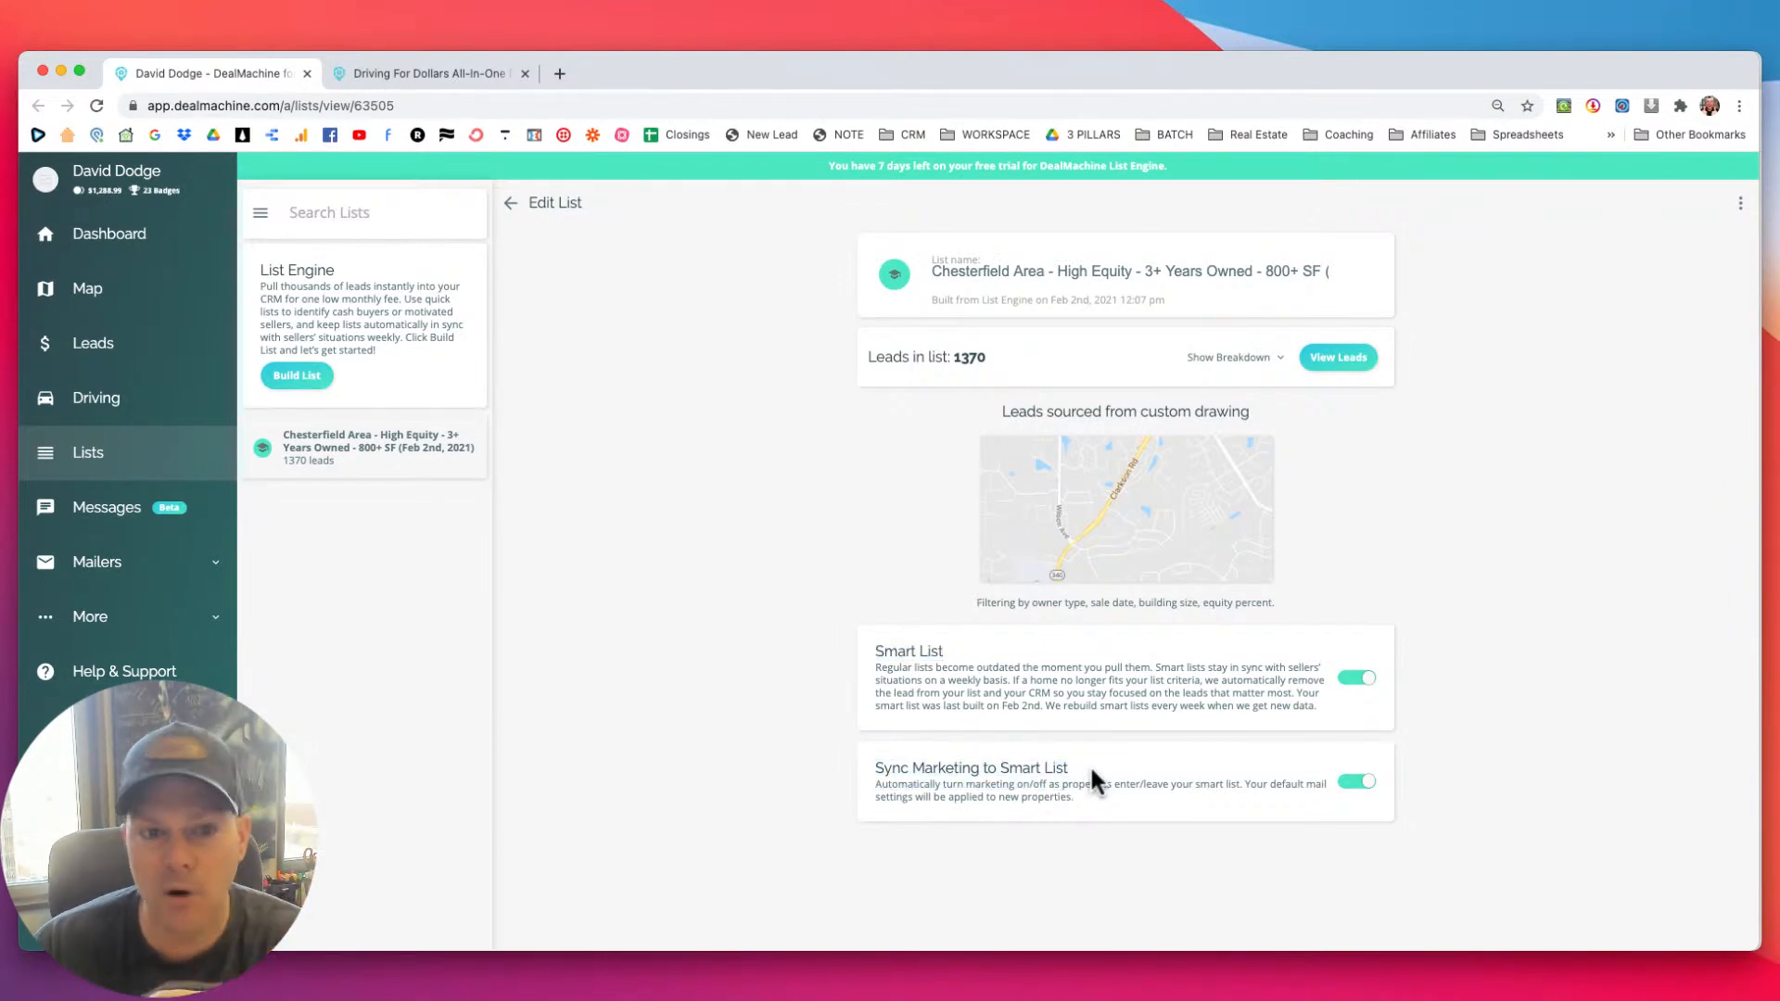
{"action": "left_click_drag", "start_coordinate": [969, 650], "coordinate": [912, 671]}
{"action": "left_click", "coordinate": [871, 664]}
{"action": "left_click", "coordinate": [925, 664]}
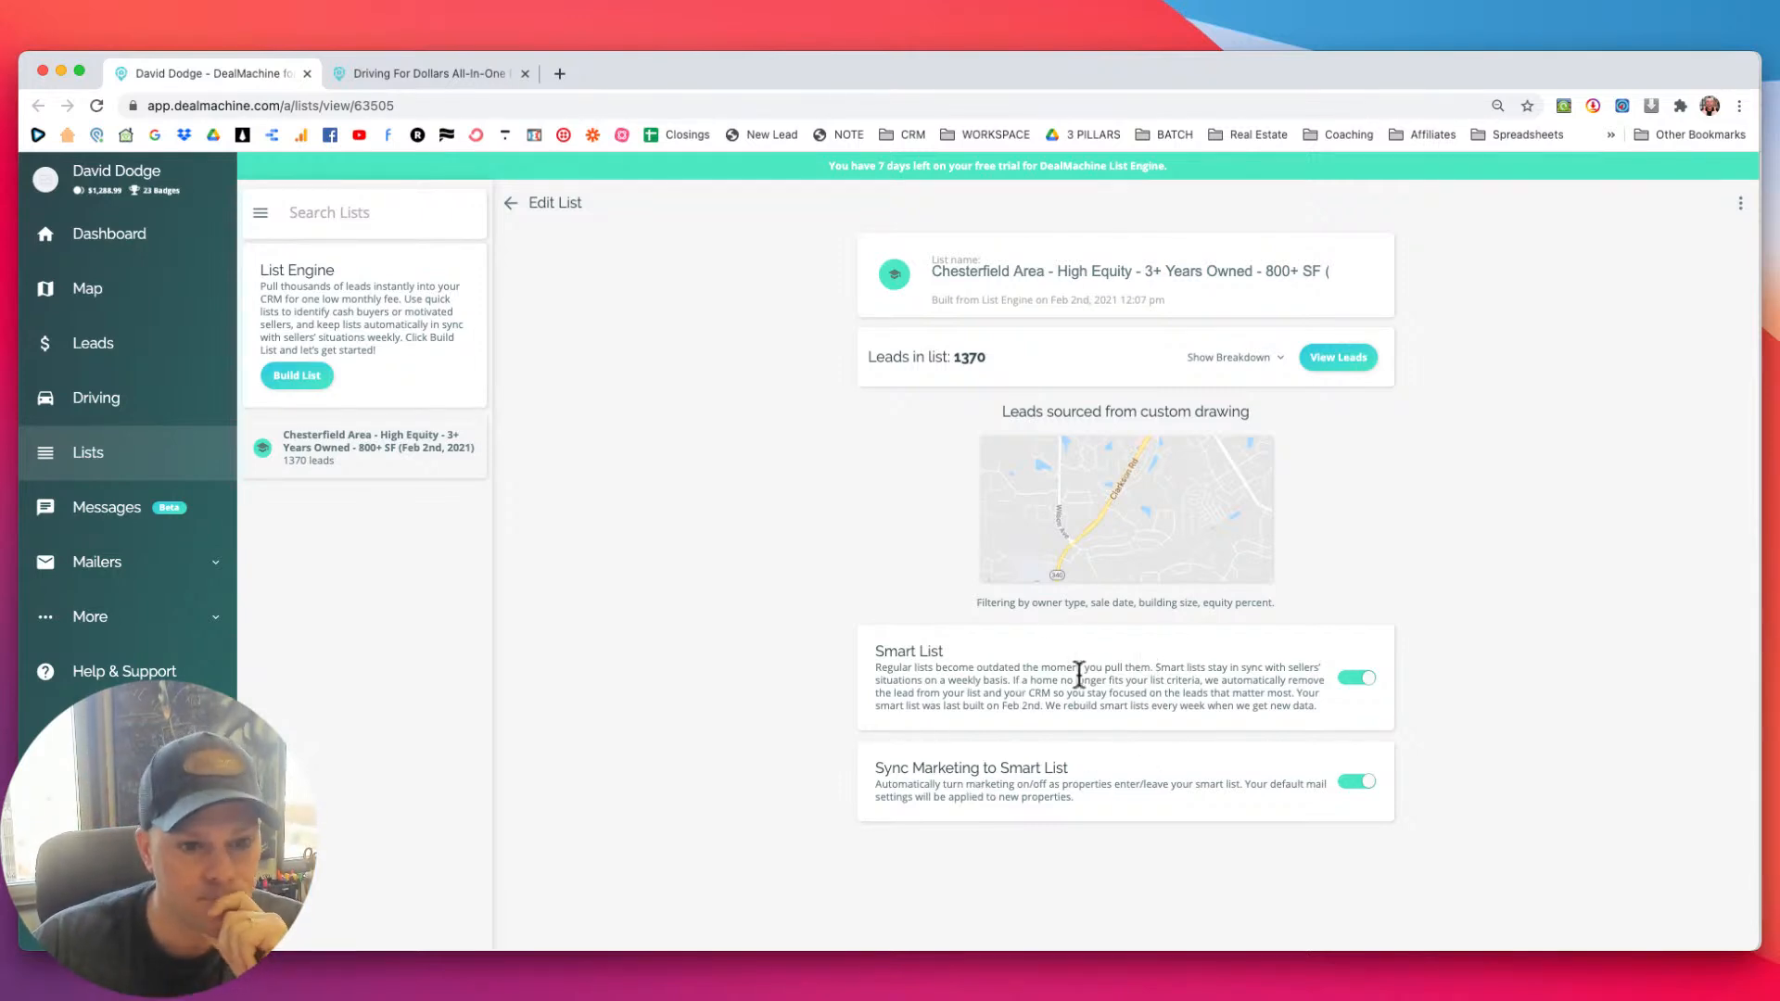
Read the Smart List description about weekly syncing with sellers' situations, and highlight the marketing sync heading.
{"action": "left_click", "coordinate": [1154, 668]}
{"action": "left_click_drag", "start_coordinate": [1154, 668], "coordinate": [1320, 684]}
{"action": "left_click", "coordinate": [1140, 654]}
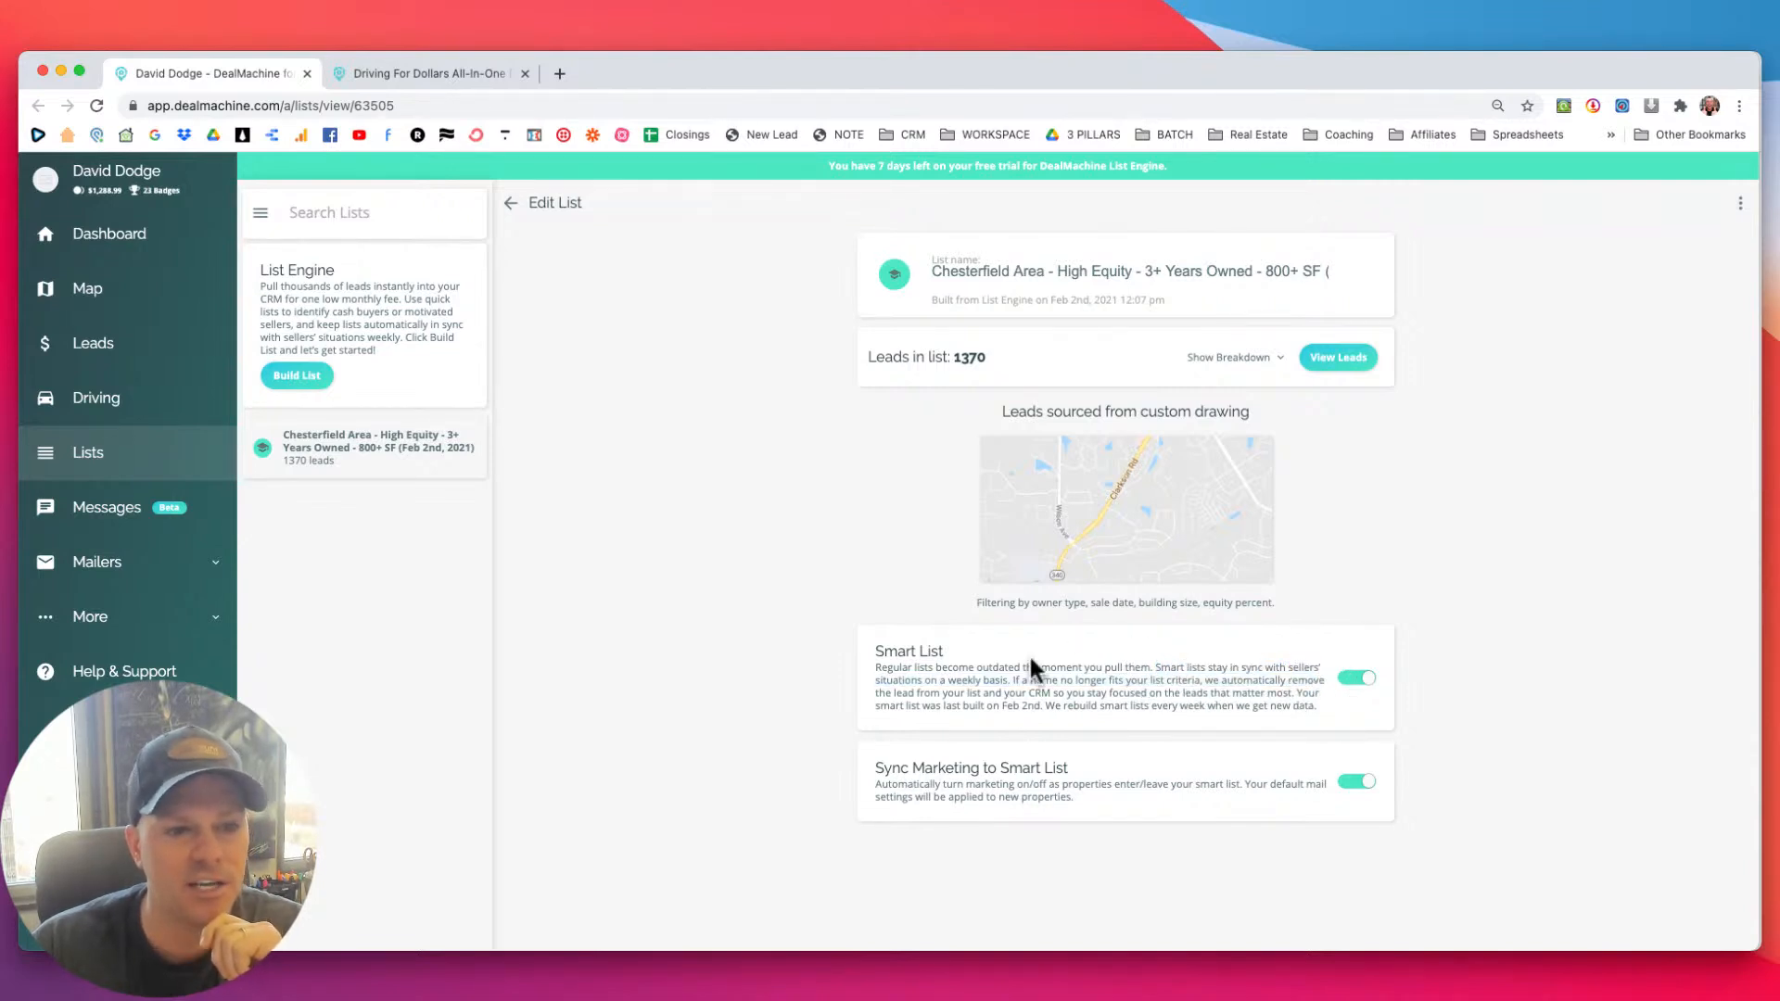
{"action": "left_click_drag", "start_coordinate": [1155, 667], "coordinate": [1297, 673]}
{"action": "left_click", "coordinate": [1276, 665]}
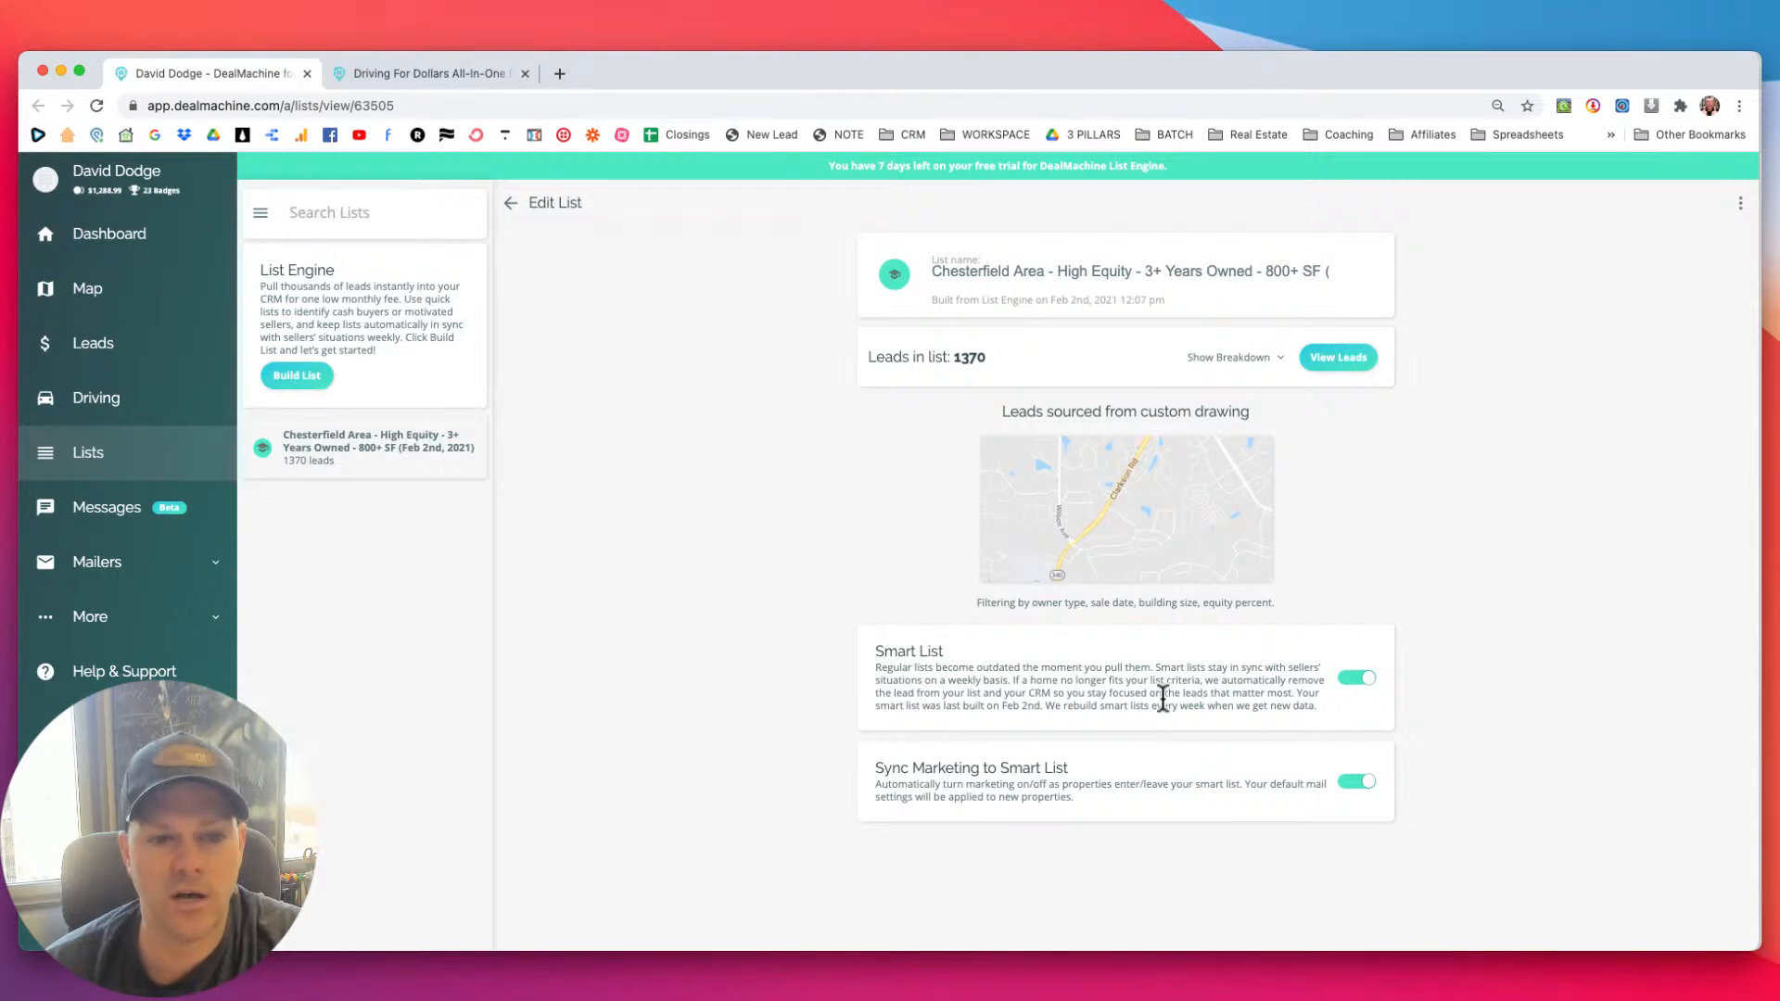
{"action": "left_click_drag", "start_coordinate": [876, 652], "coordinate": [959, 655]}
{"action": "left_click", "coordinate": [962, 655]}
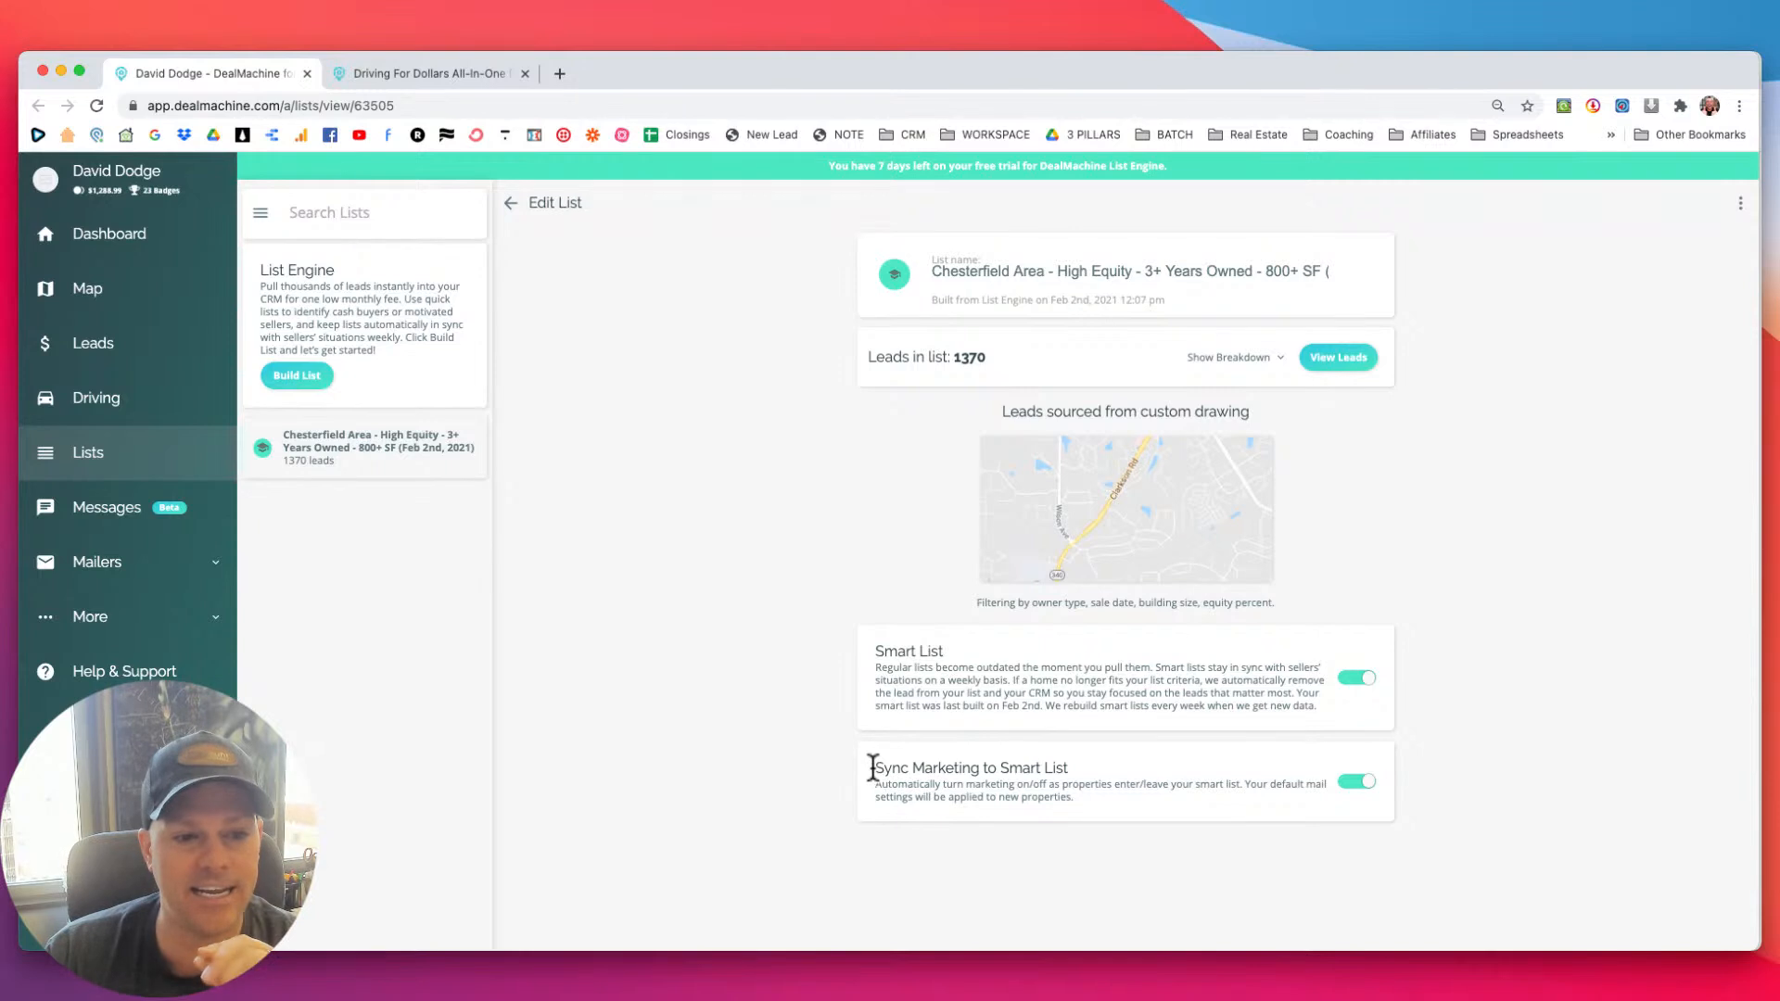
{"action": "left_click_drag", "start_coordinate": [1090, 773], "coordinate": [876, 767]}
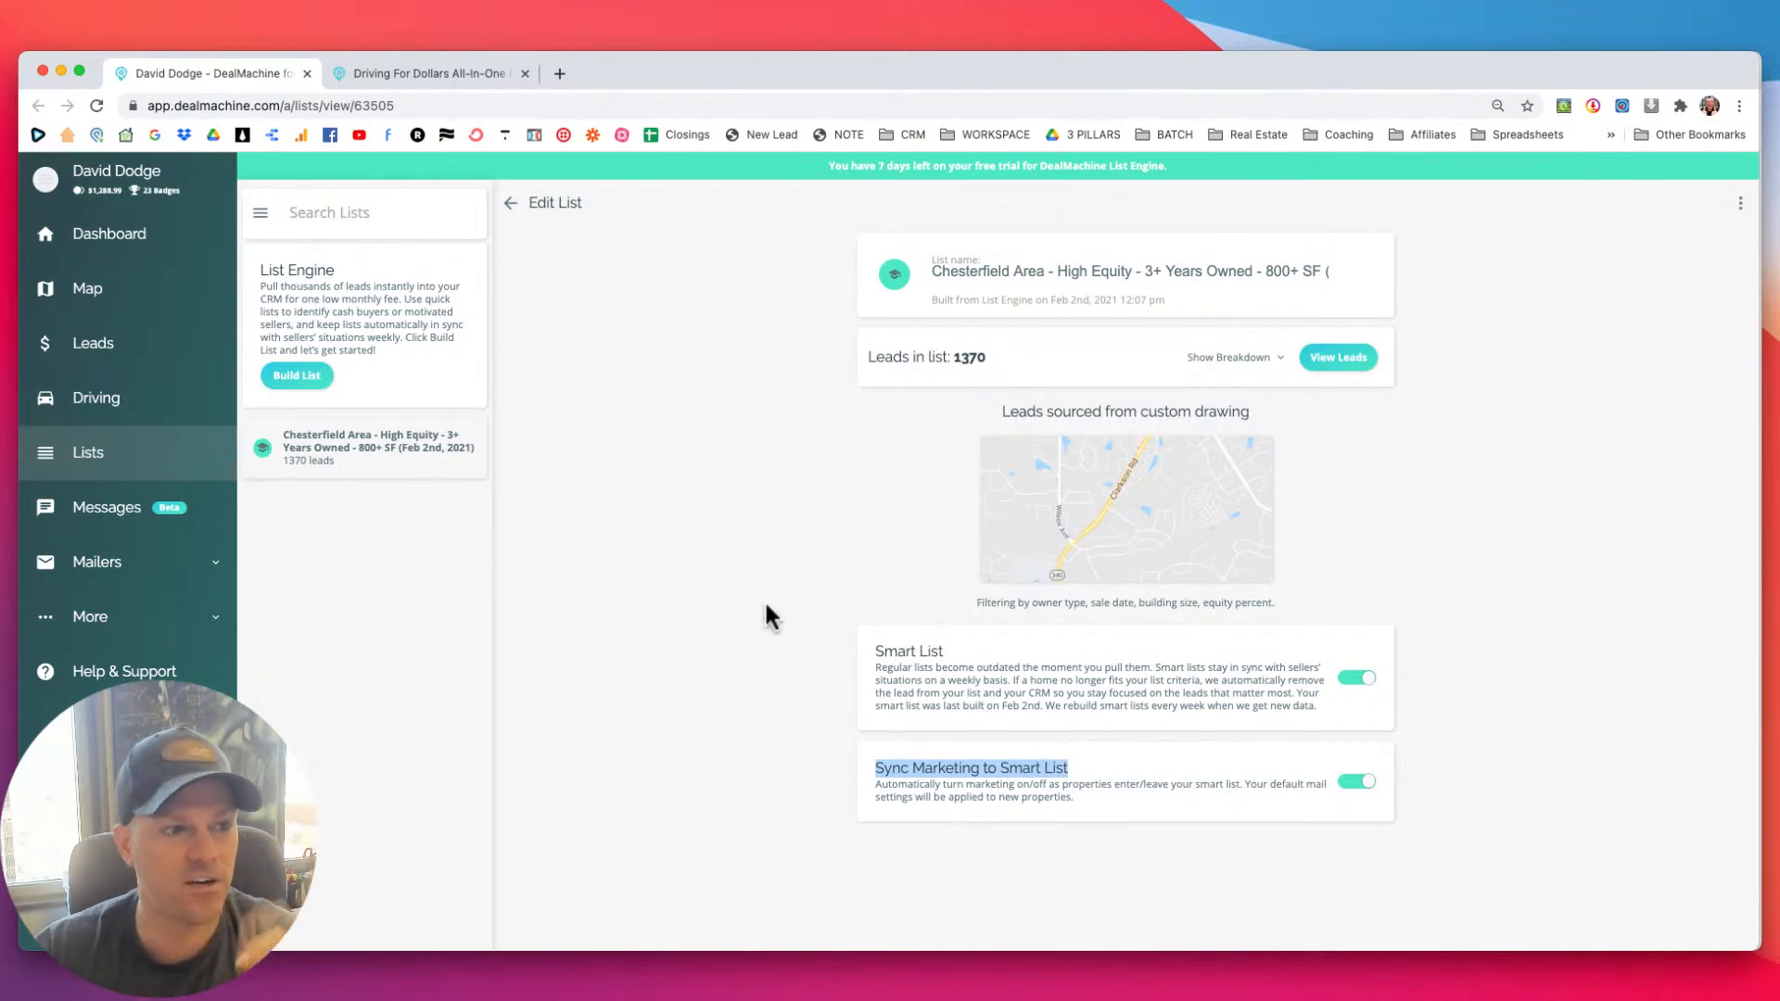
{"action": "left_click", "coordinate": [716, 593]}
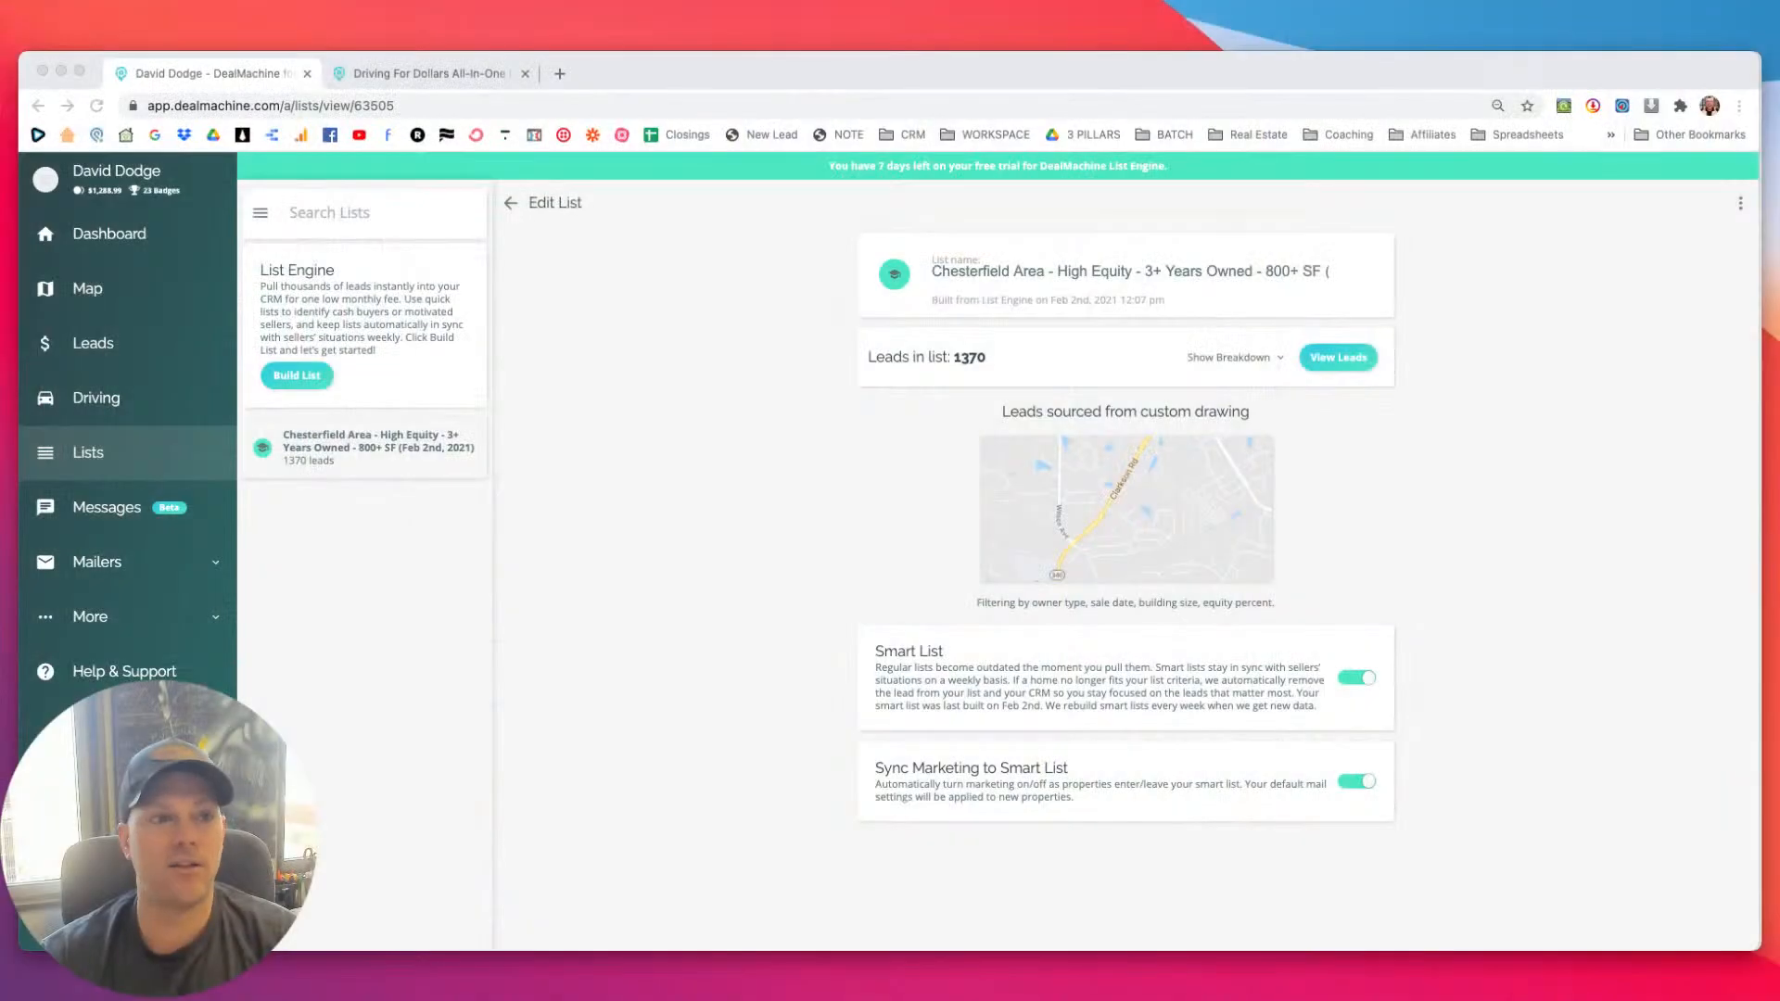
Switch to the DealMachine Driving For Dollars landing page and highlight "dpi" in its web address.
{"action": "left_click", "coordinate": [421, 74]}
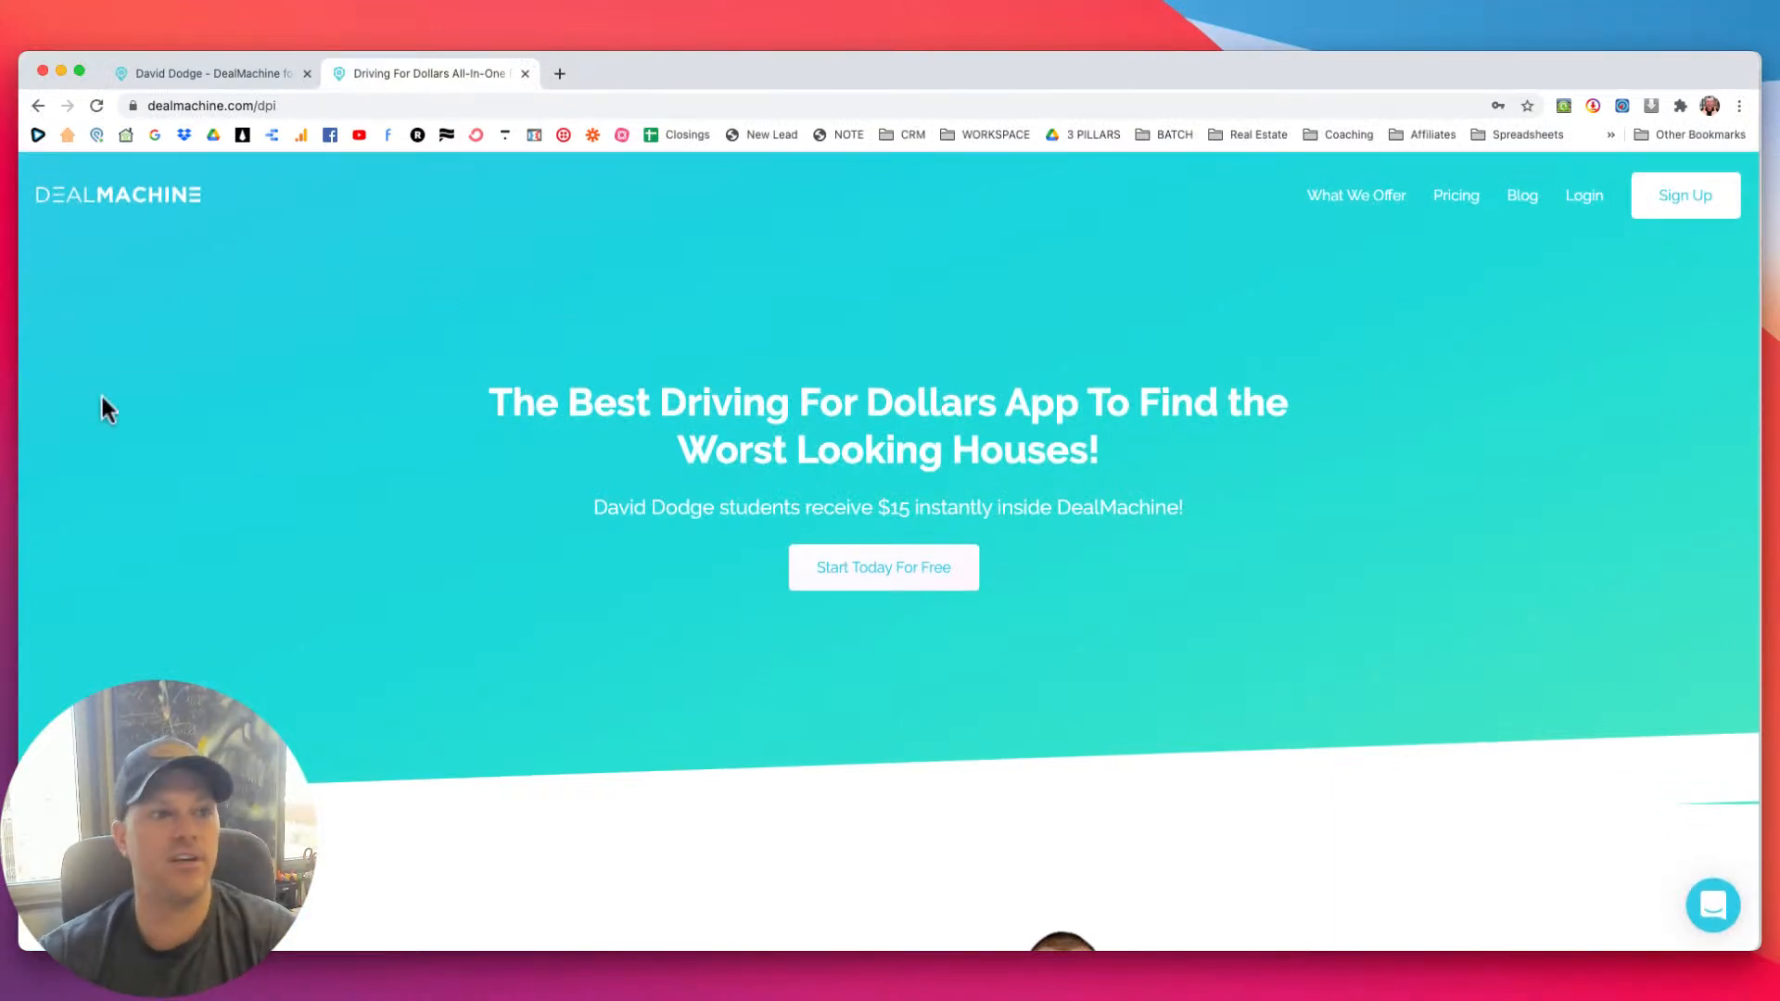
{"action": "left_click", "coordinate": [167, 104]}
{"action": "key", "text": "Right"}
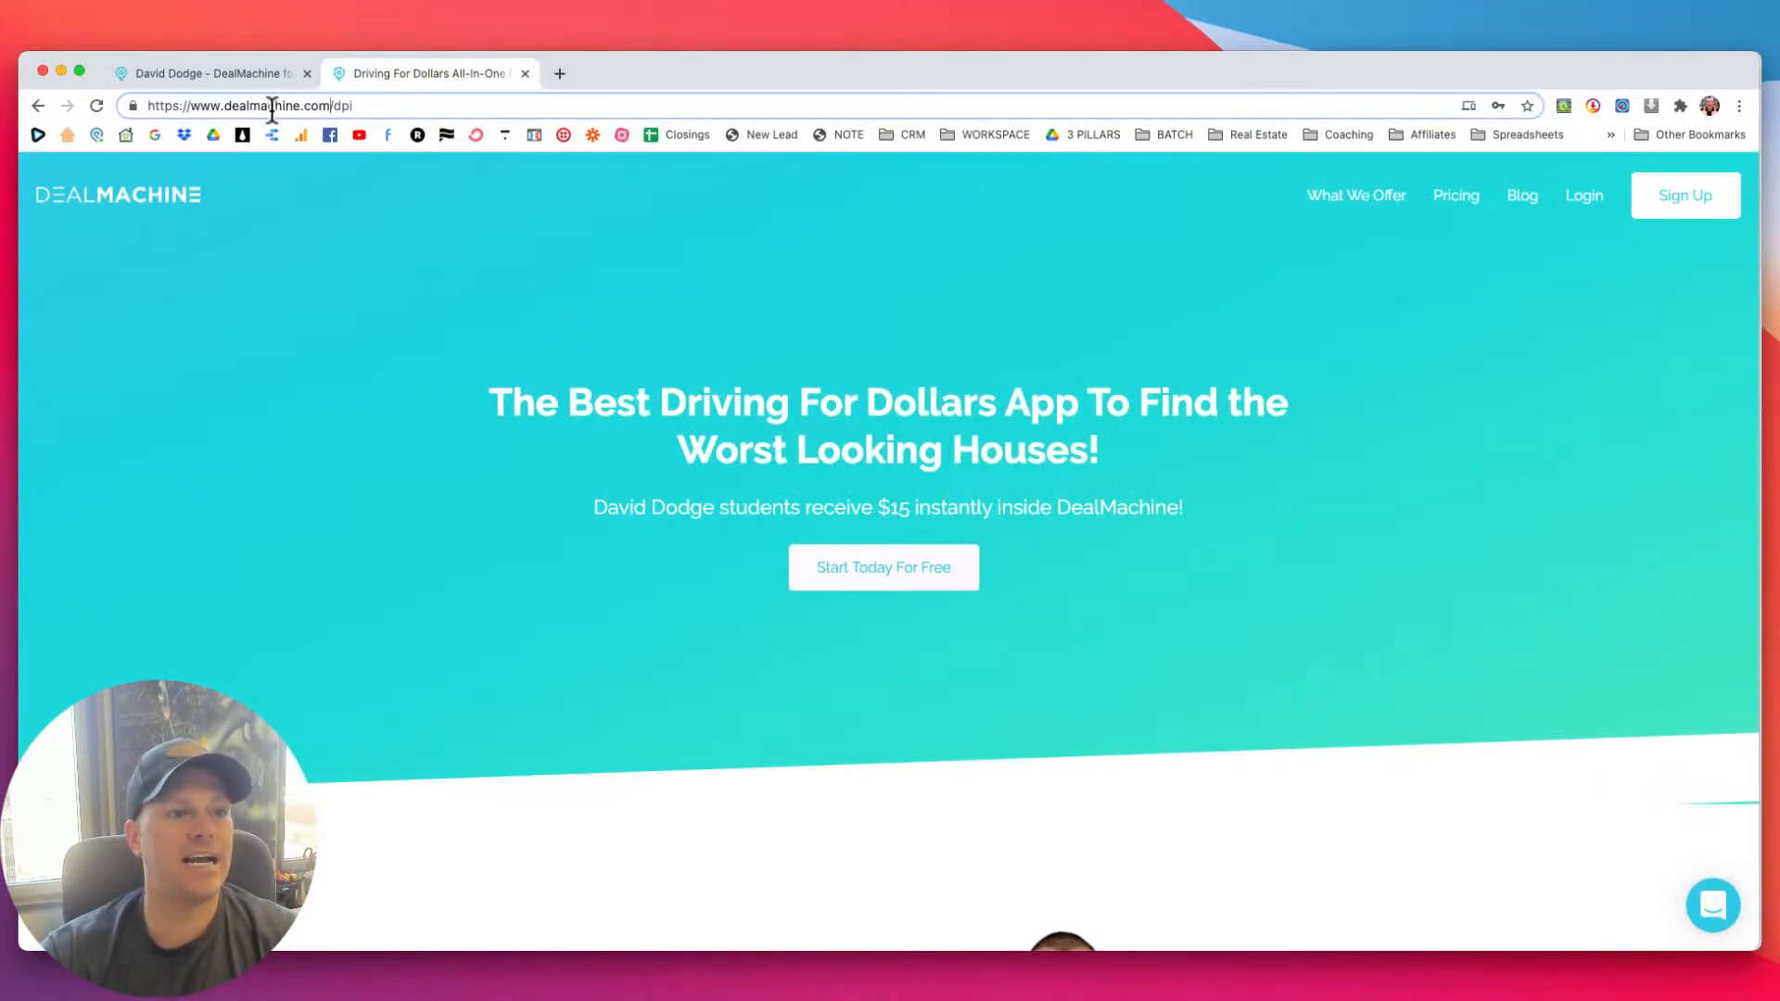
{"action": "double_click", "coordinate": [342, 105]}
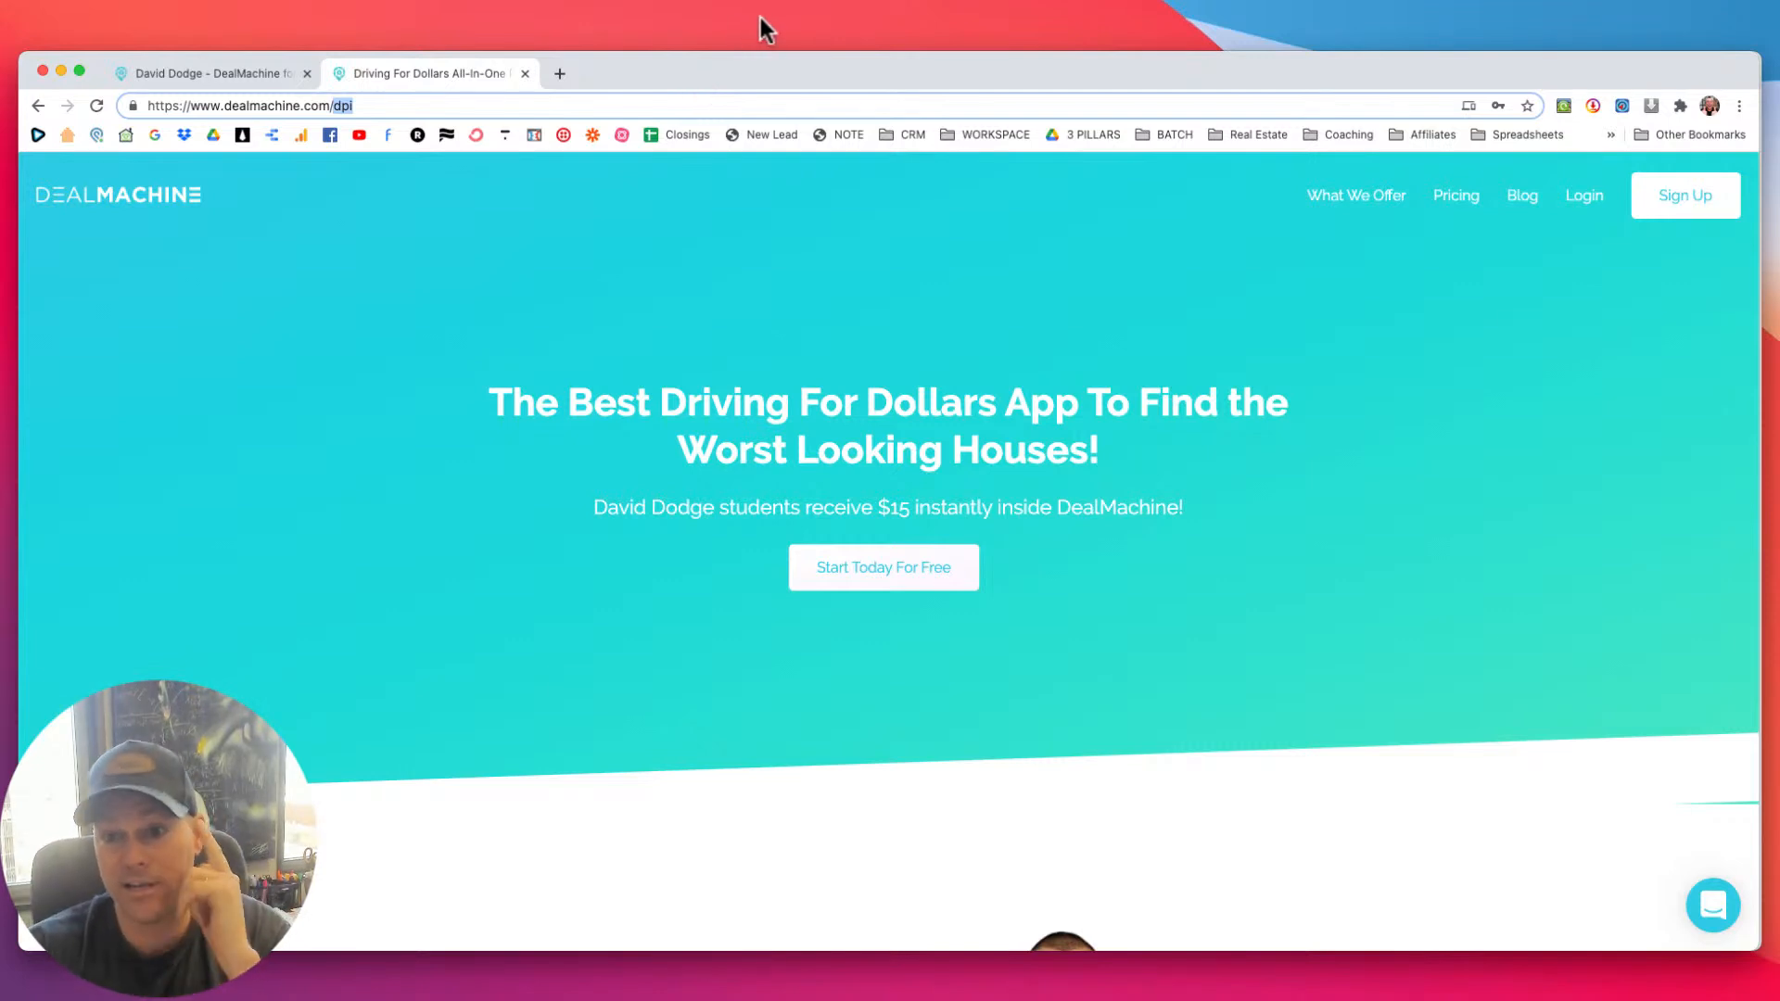
Look through the landing page and highlight the "$15 instantly inside DealMachine!" offer text.
{"action": "scroll", "coordinate": [753, 332], "scroll_direction": "down", "scroll_amount": 6}
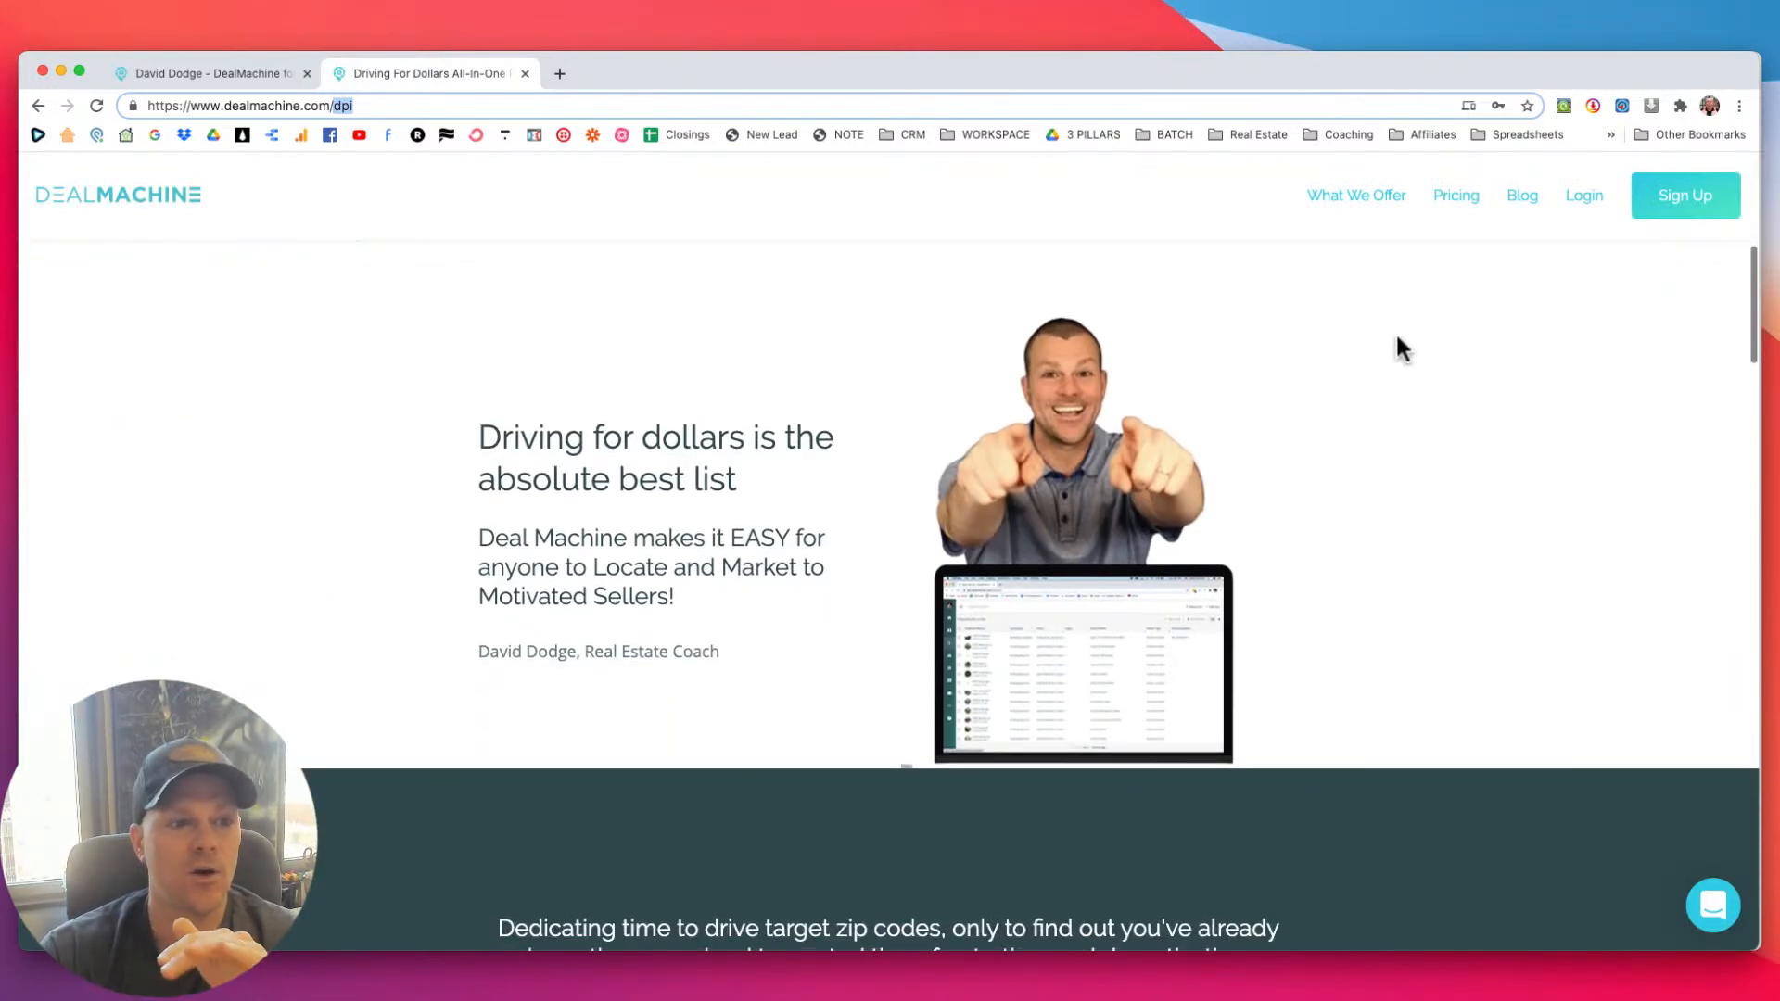
{"action": "scroll", "coordinate": [1396, 334], "scroll_direction": "up", "scroll_amount": 6}
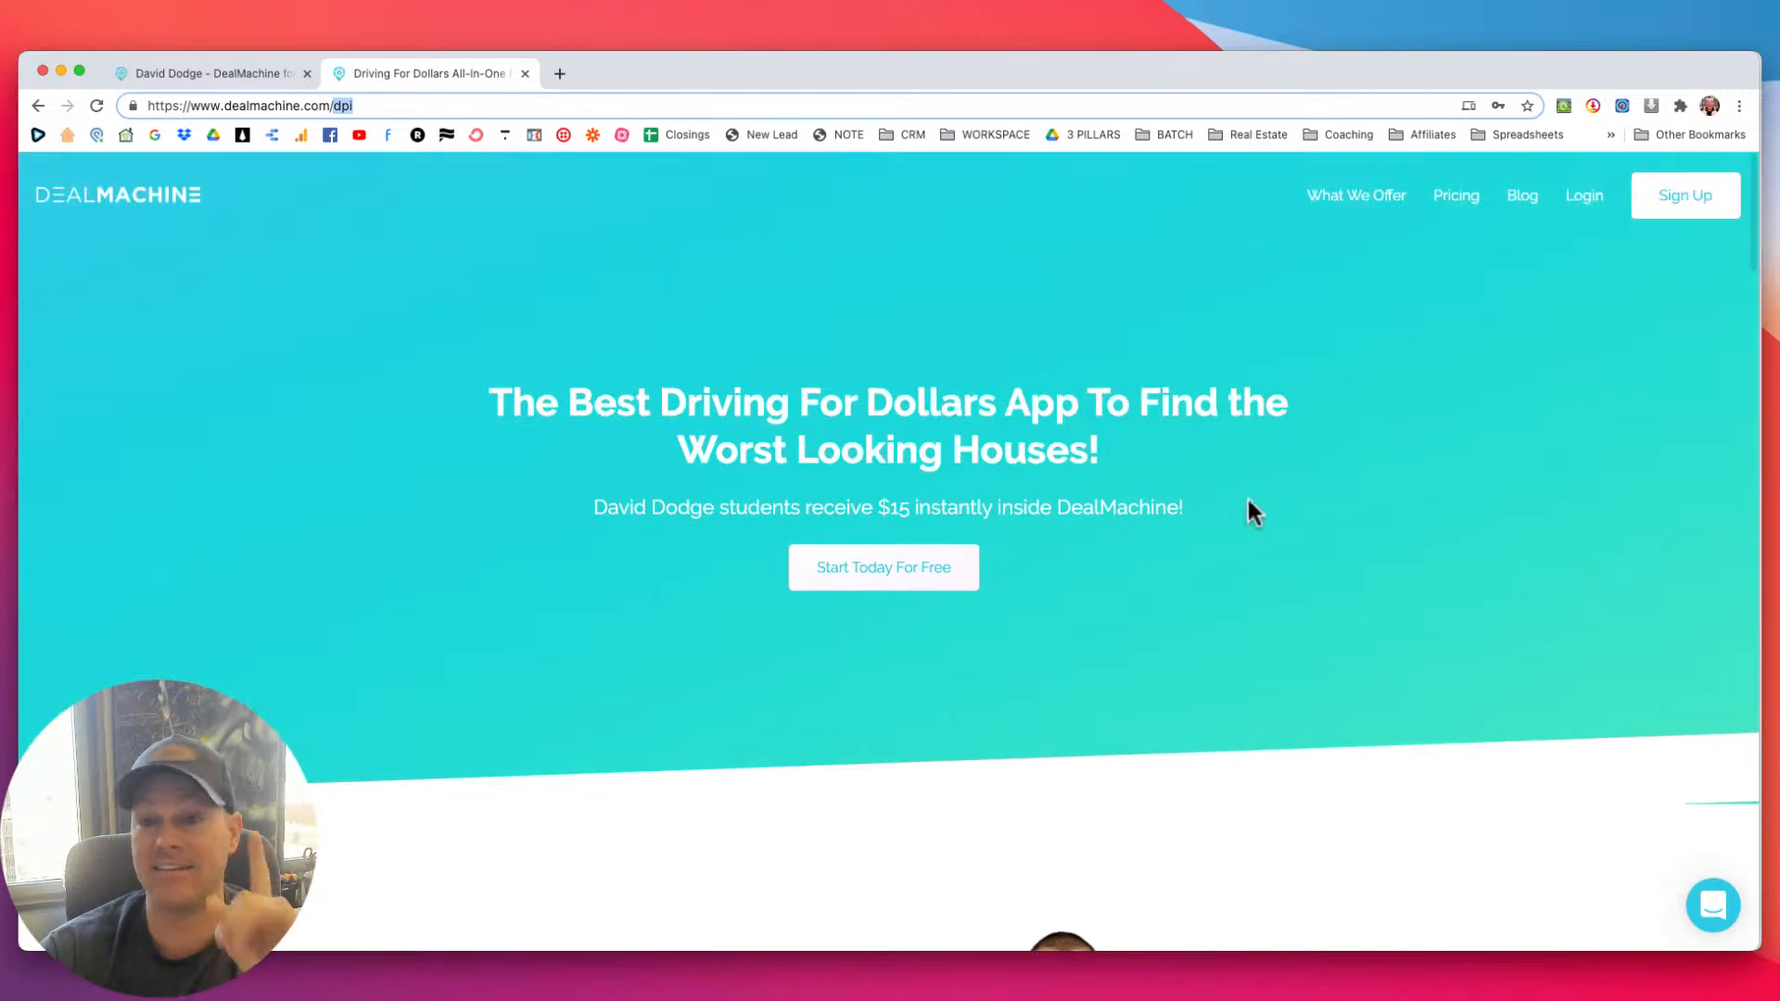
{"action": "left_click_drag", "start_coordinate": [879, 508], "coordinate": [1196, 507]}
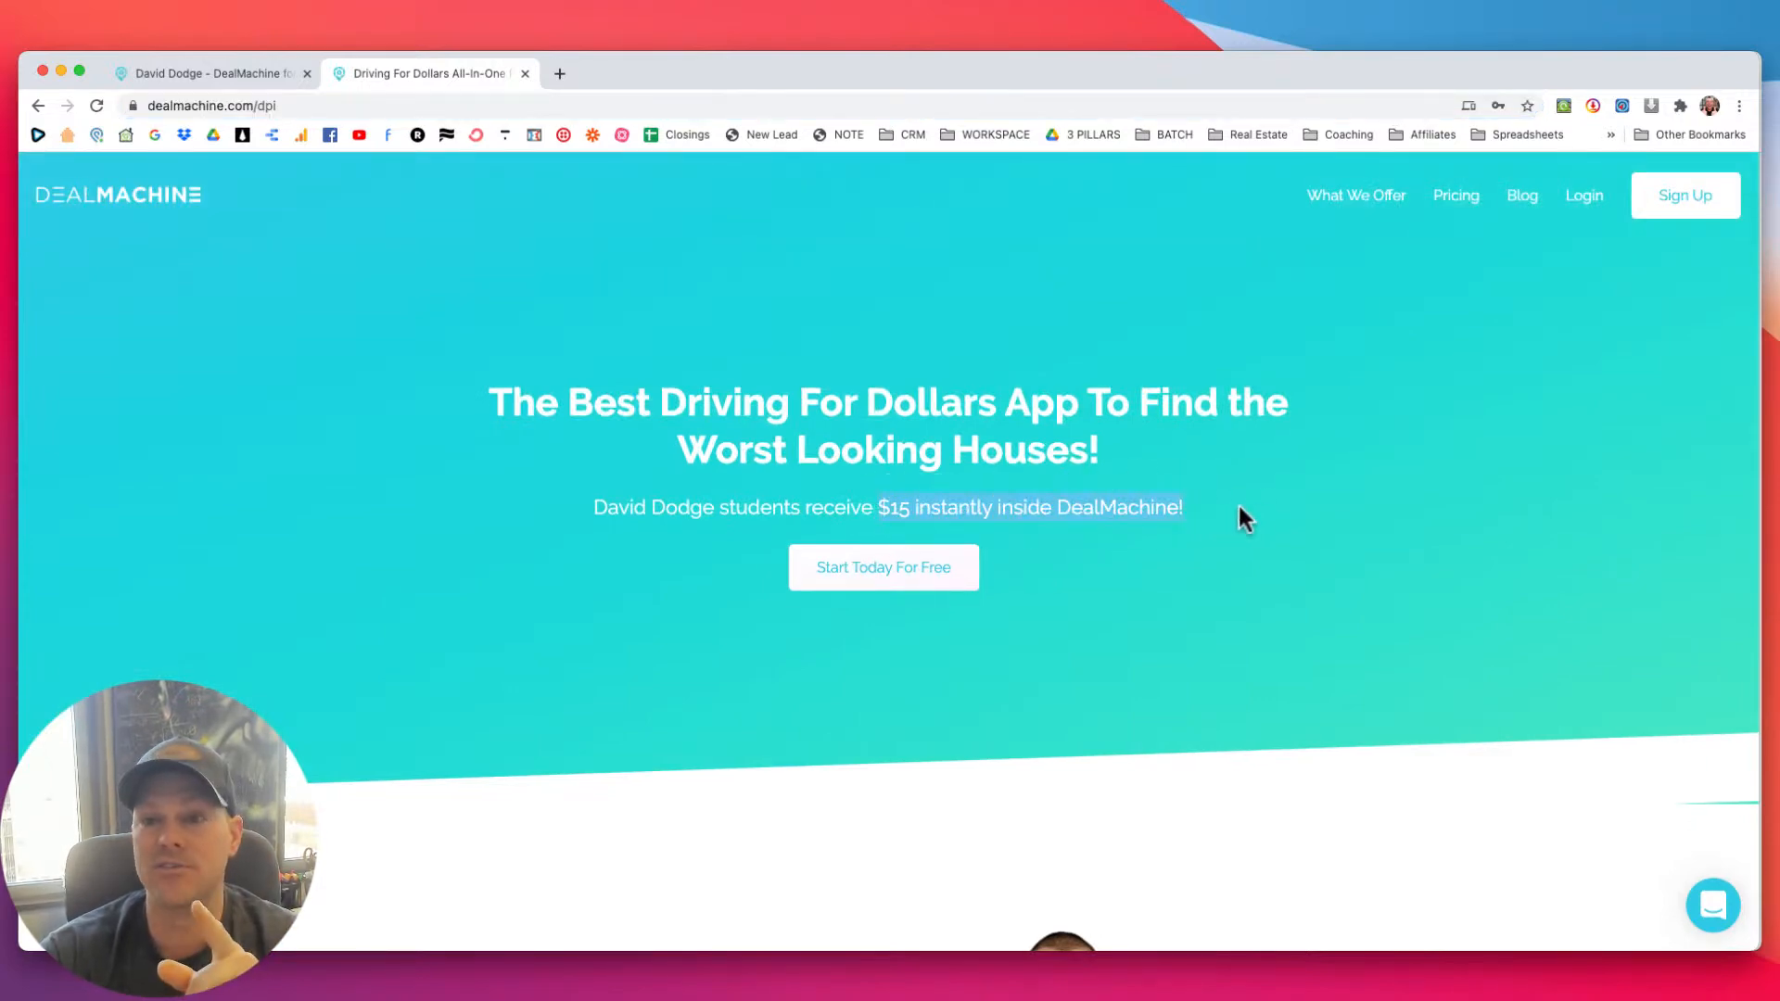